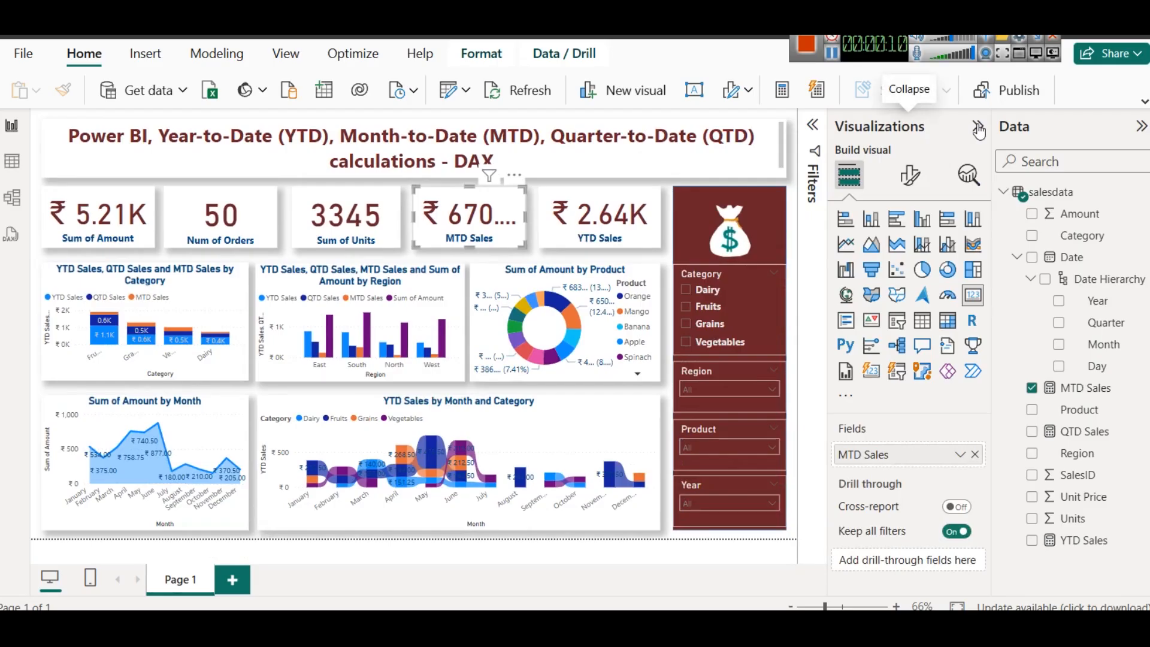
# Set the callout value font size of the MTD Sales card to 39 and collapse the Visualizations pane
pyautogui.click(910, 175)
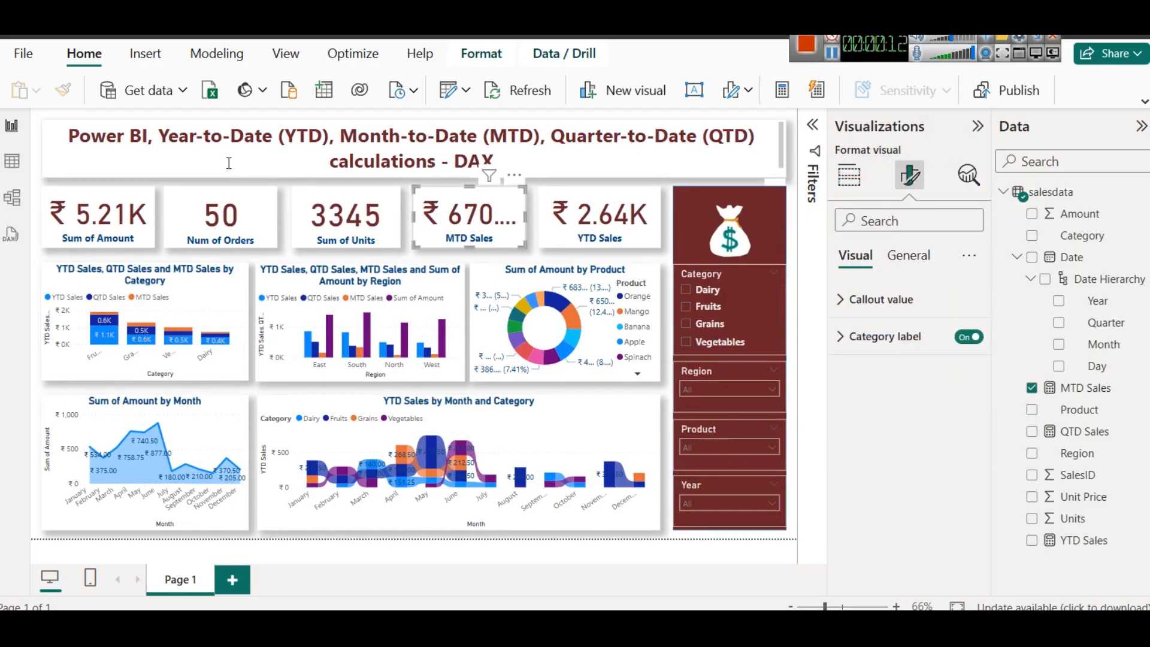
pyautogui.click(854, 299)
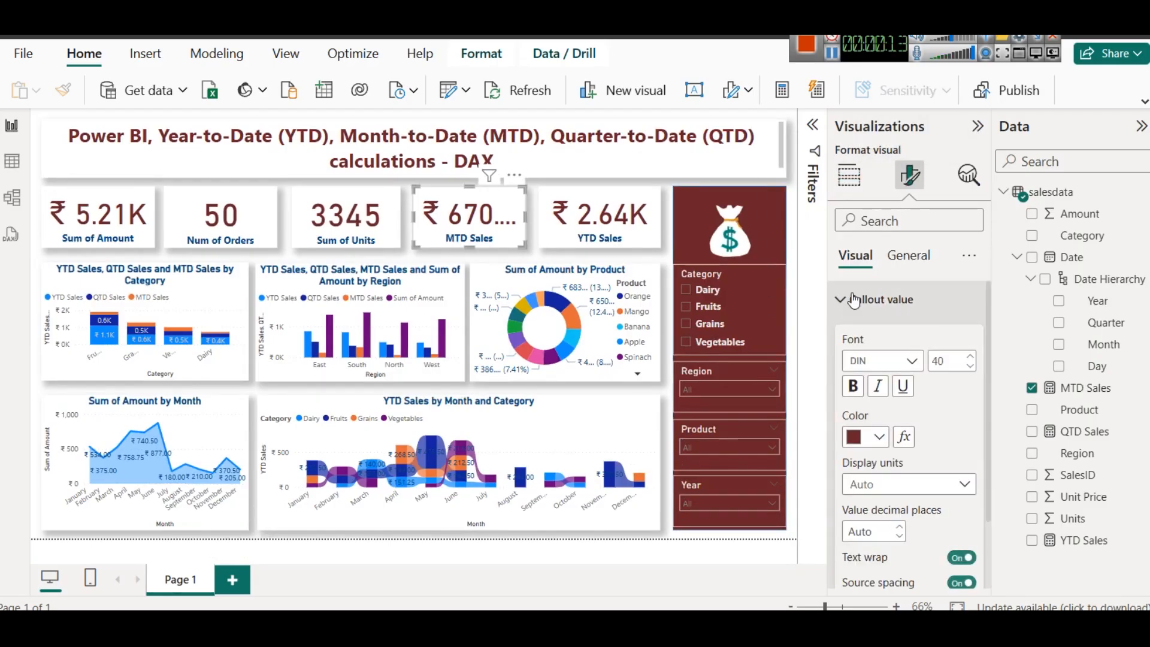
pyautogui.click(970, 367)
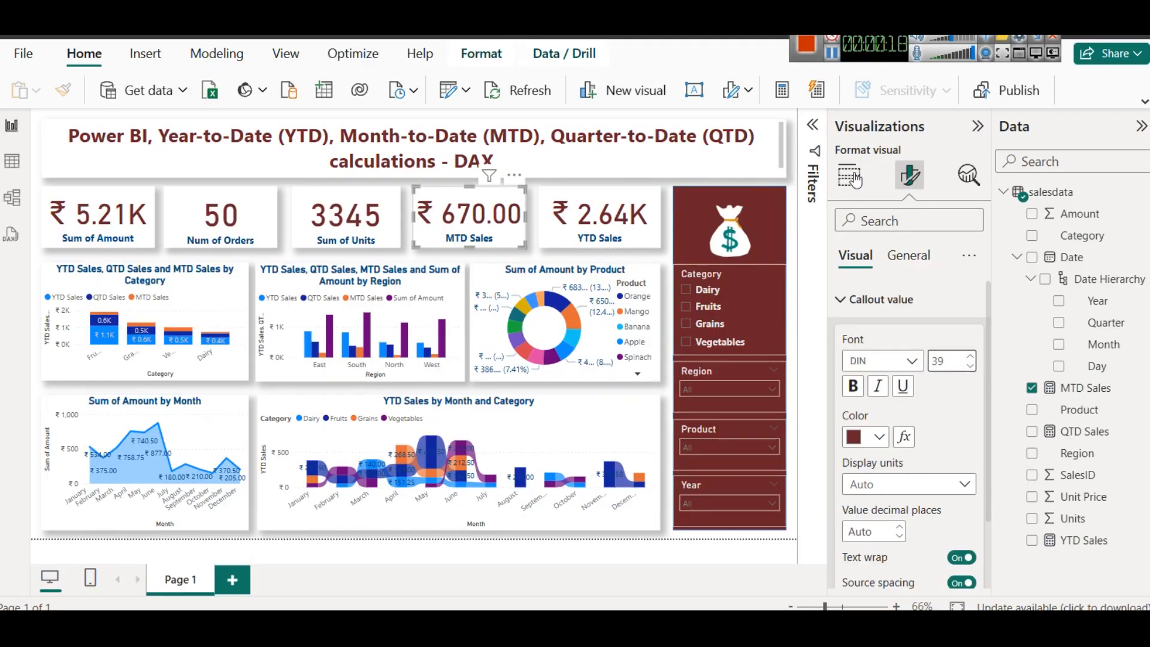
pyautogui.click(977, 126)
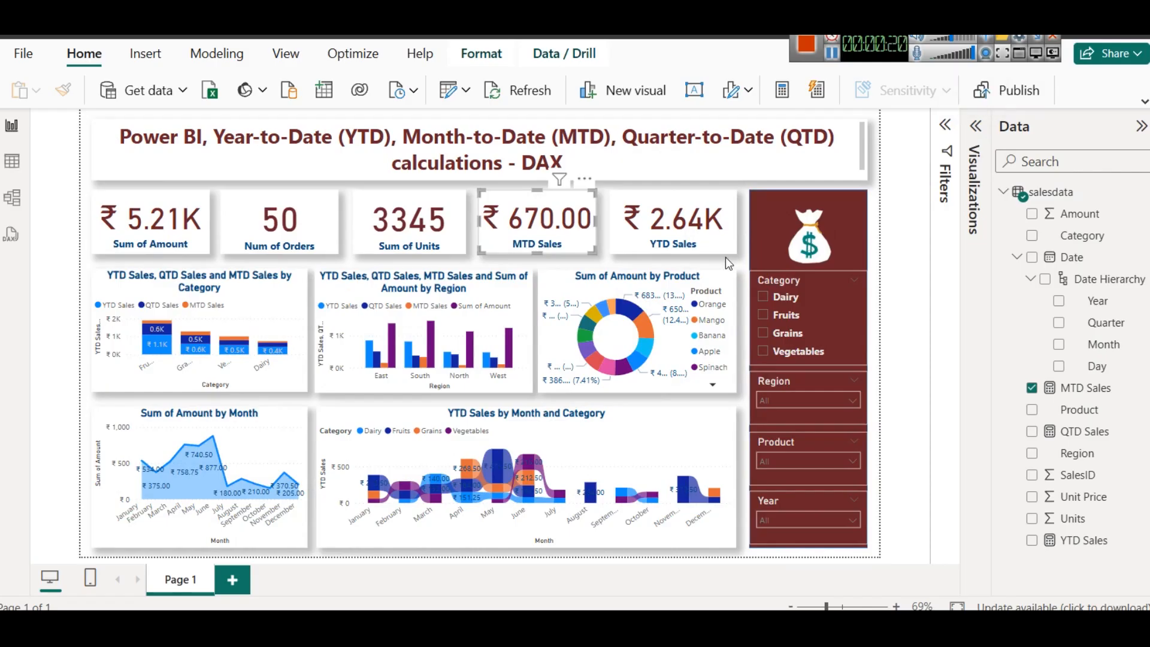
pyautogui.click(741, 265)
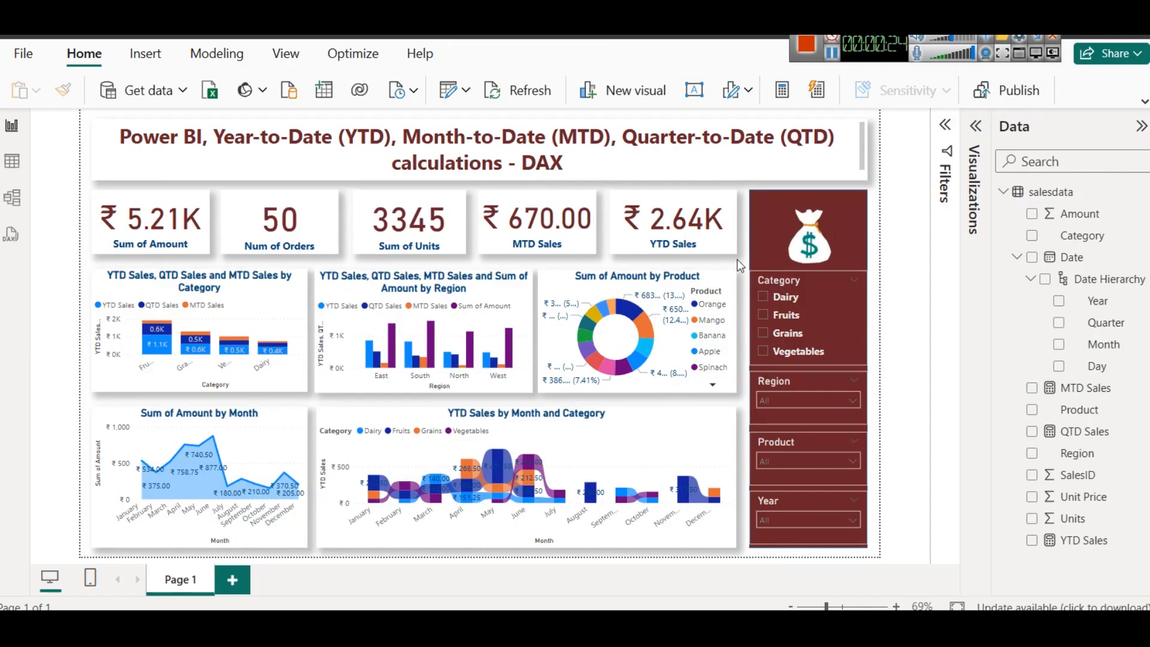
# Review the DAX formulas of the MTD Sales, QTD Sales and YTD Sales measures
pyautogui.click(1069, 389)
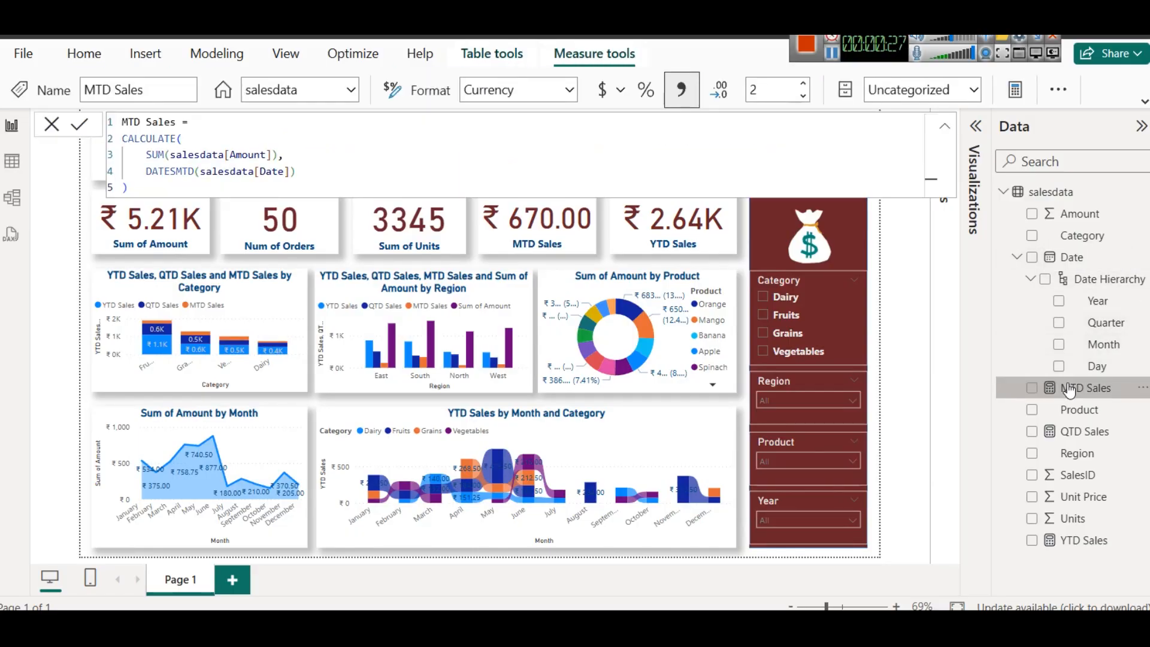
pyautogui.click(1056, 438)
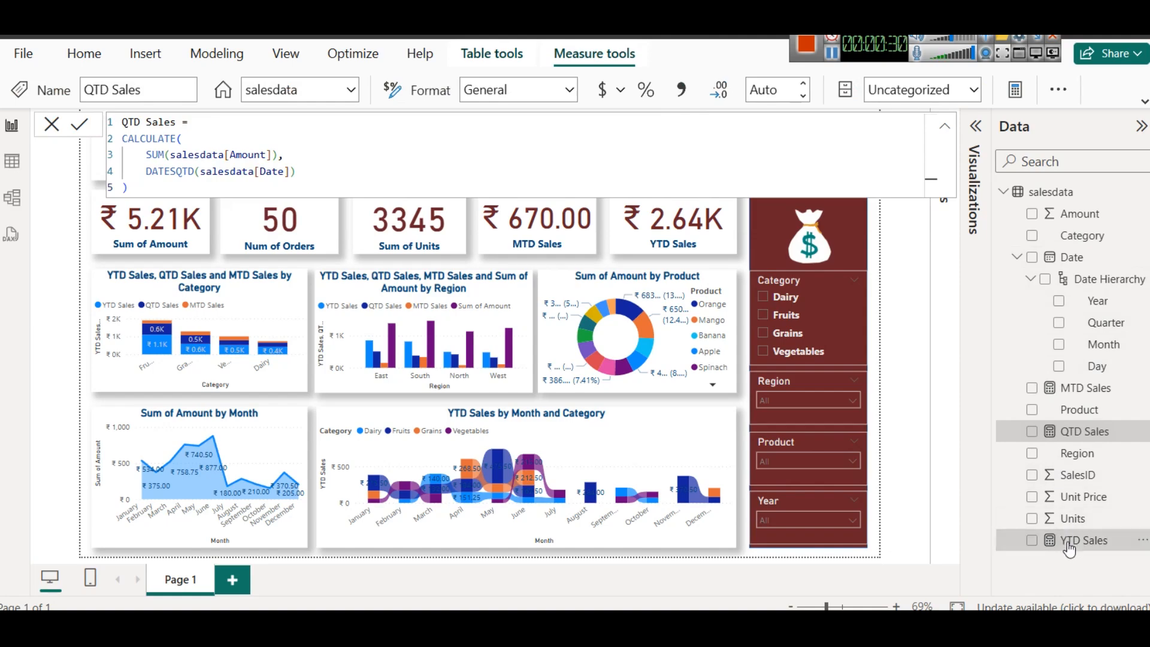
pyautogui.click(1042, 540)
pyautogui.click(905, 319)
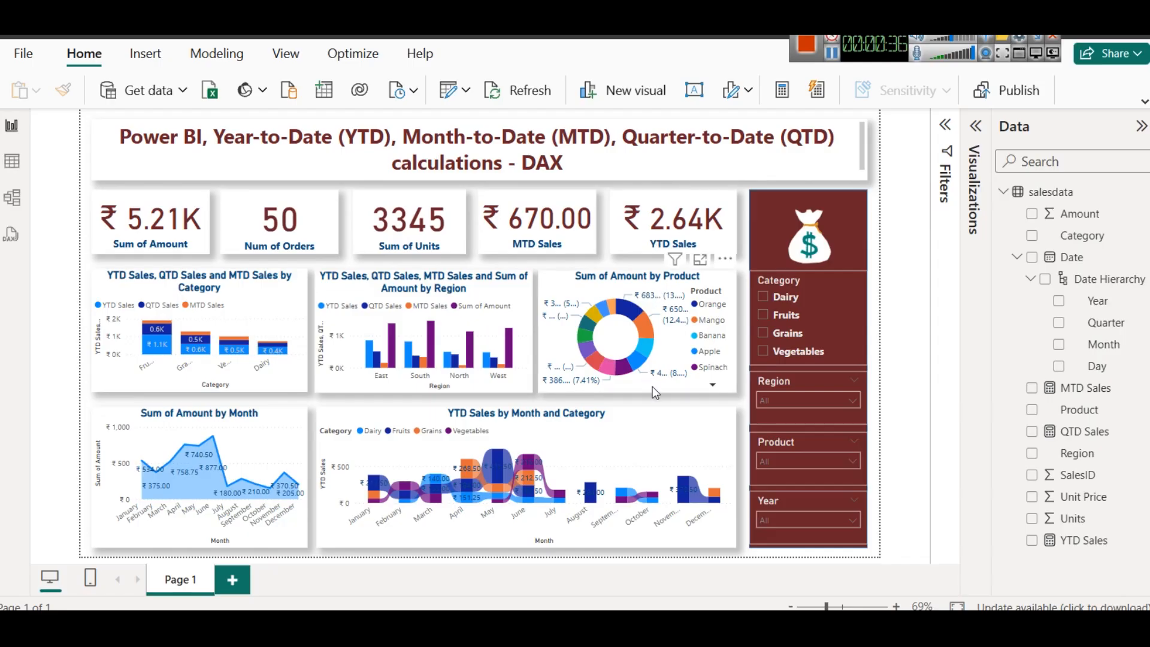
# Try filtering the report by products such as Carrot, Cheese and Milk, and clear the product selection
pyautogui.click(778, 460)
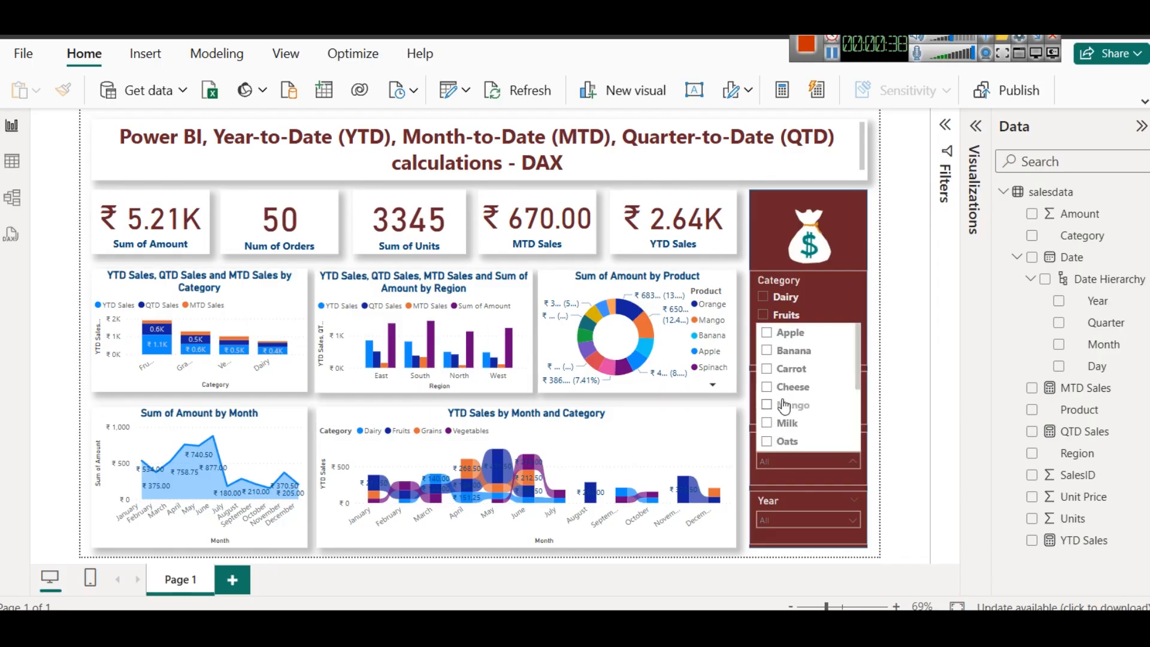
pyautogui.click(784, 407)
pyautogui.click(784, 406)
pyautogui.click(784, 391)
pyautogui.click(787, 421)
pyautogui.click(785, 369)
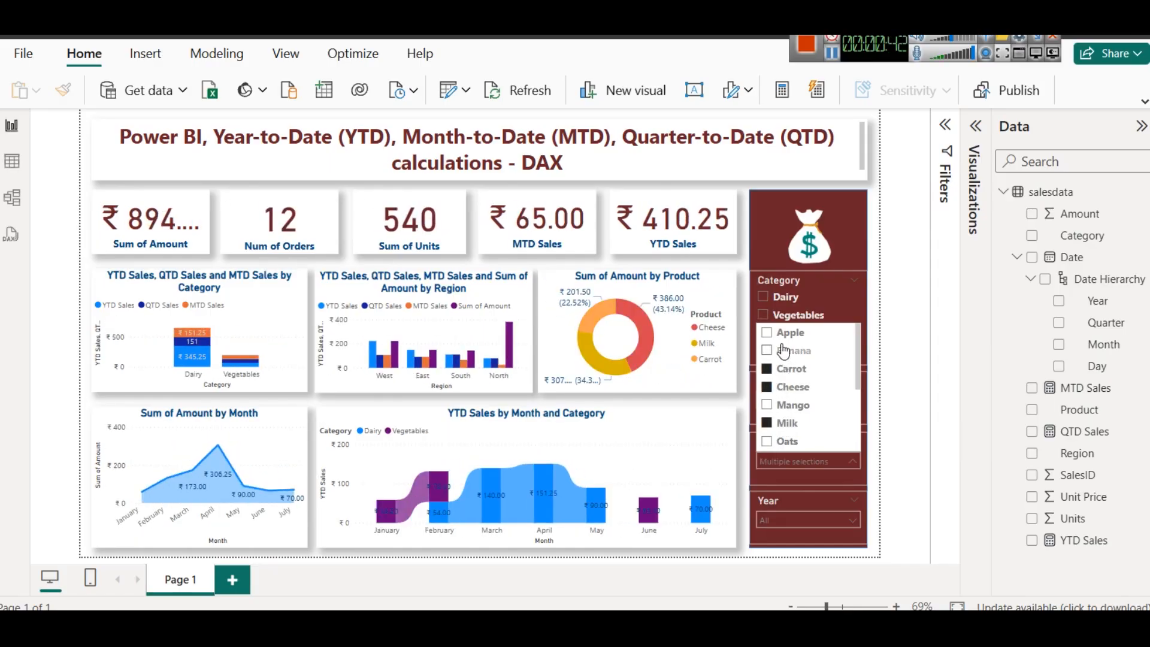
pyautogui.click(785, 350)
pyautogui.click(784, 349)
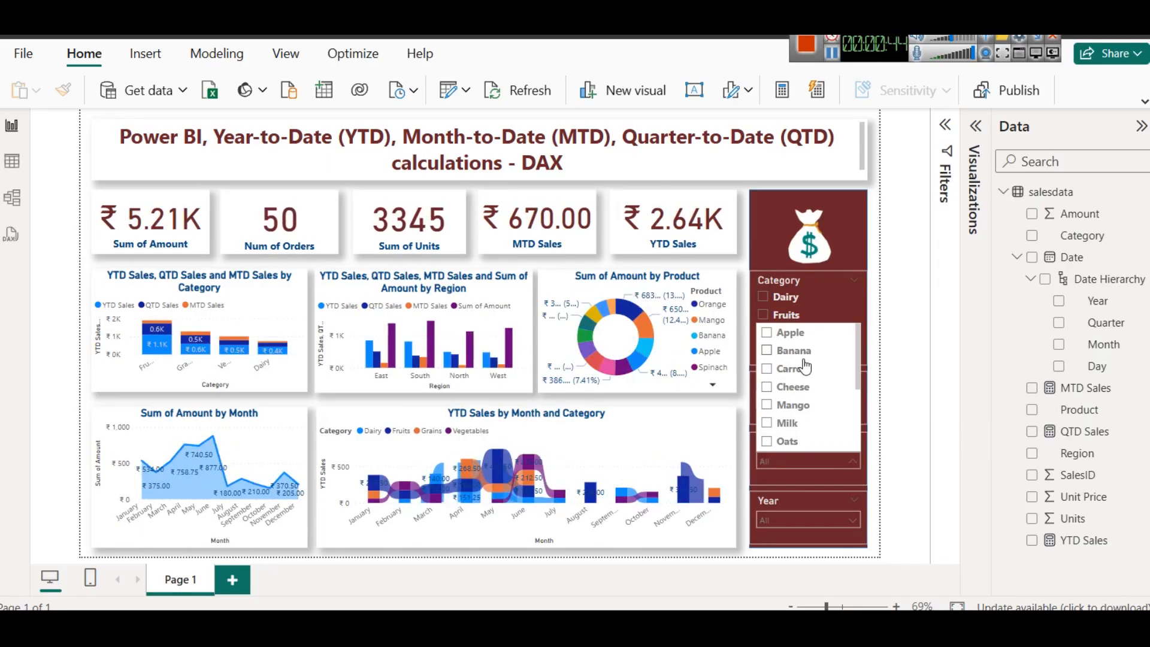
pyautogui.click(898, 414)
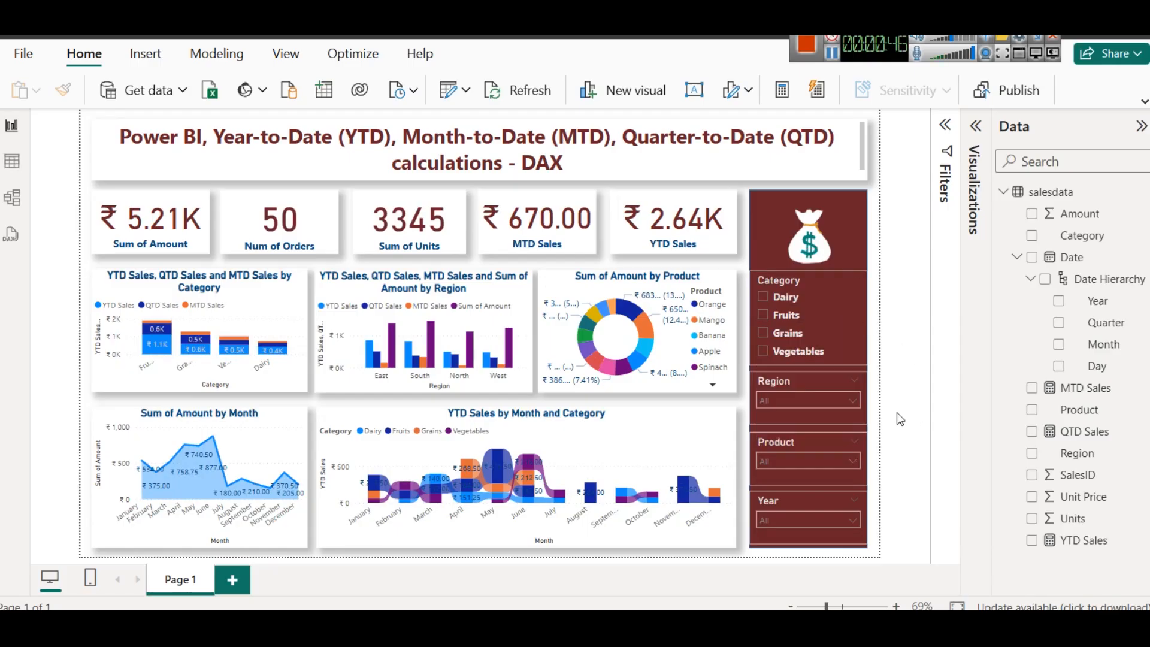
# Try the Year slicer with 2025 and clear that year selection again
pyautogui.click(790, 518)
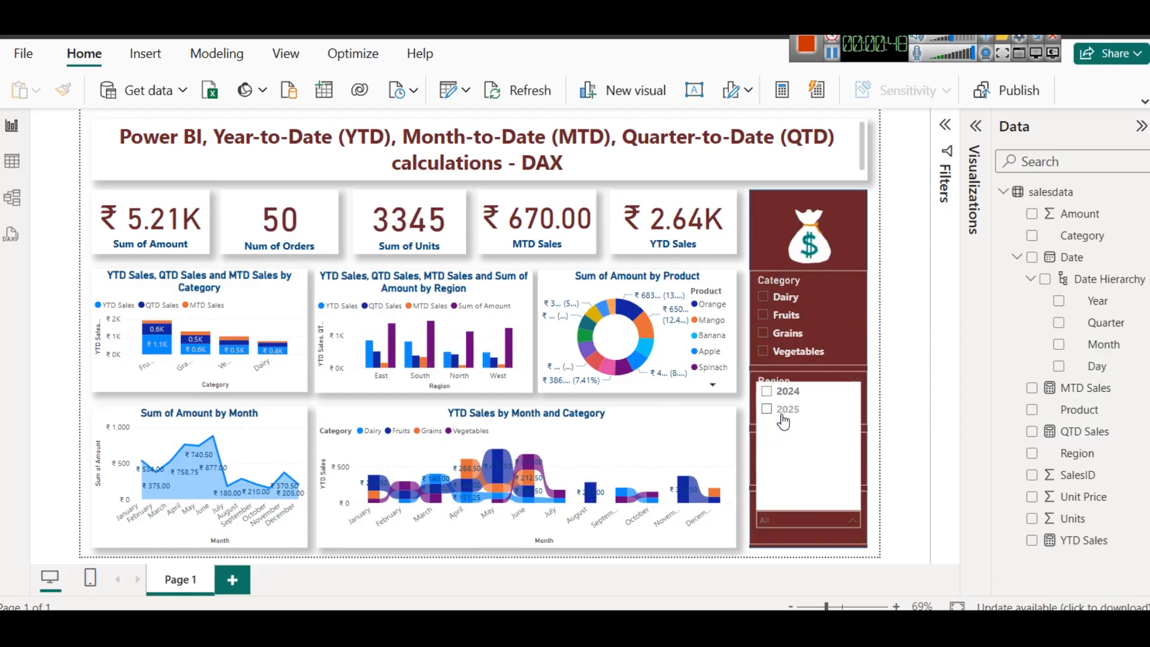
pyautogui.click(772, 409)
pyautogui.click(773, 409)
pyautogui.click(888, 372)
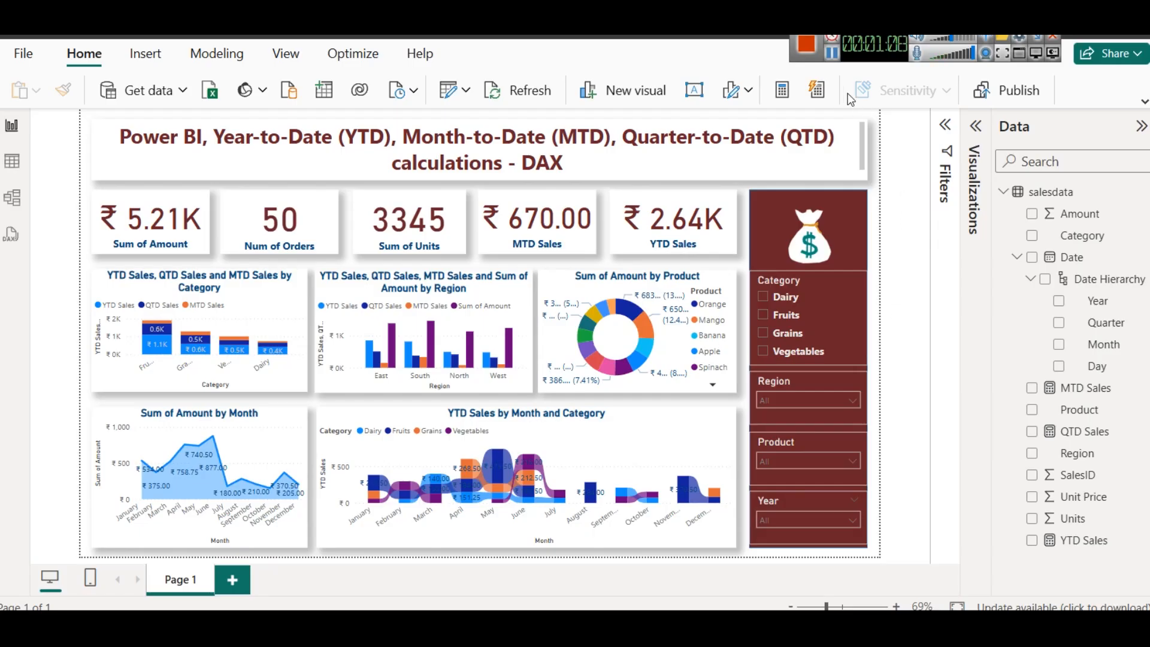
# Switch to the browser and review the title and introduction of the Slidescope article on YTD, MTD and QTD calculations
pyautogui.hotkey('alt', 'Tab')
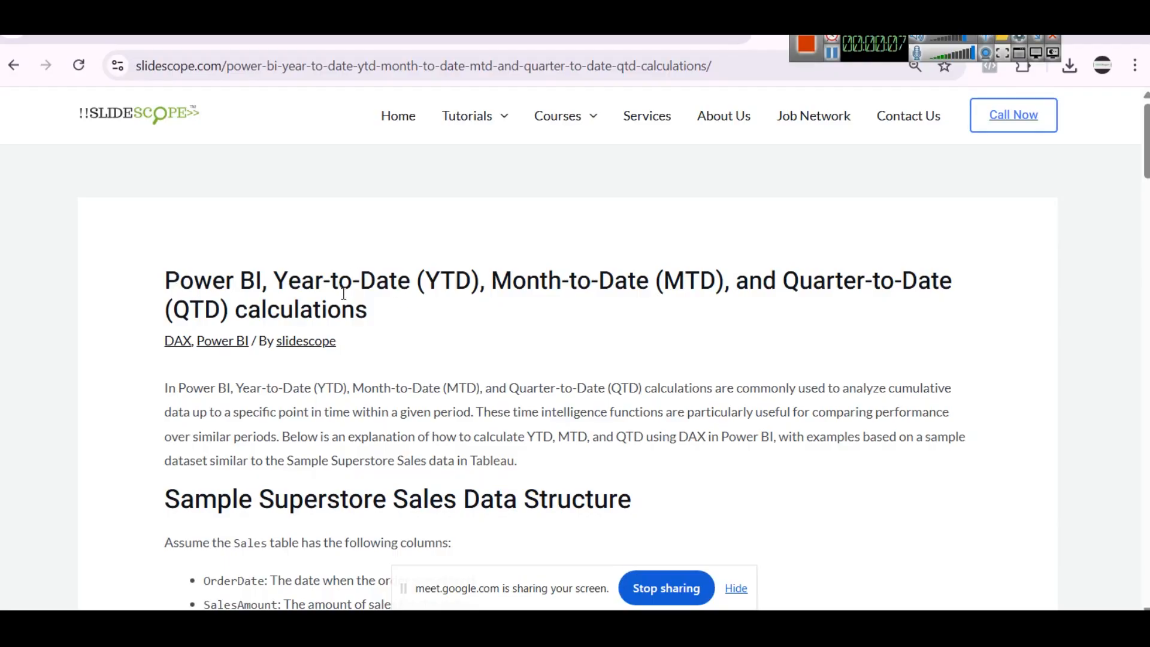
pyautogui.moveTo(273, 283); pyautogui.dragTo(921, 304)
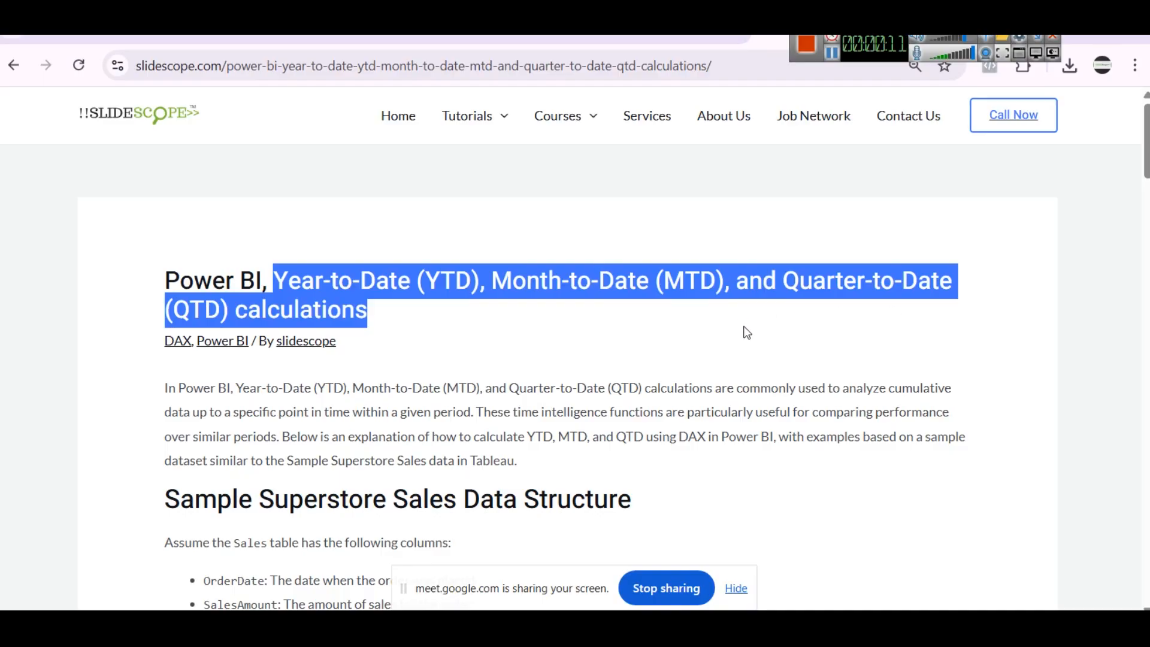
pyautogui.scroll(-2, 756, 358)
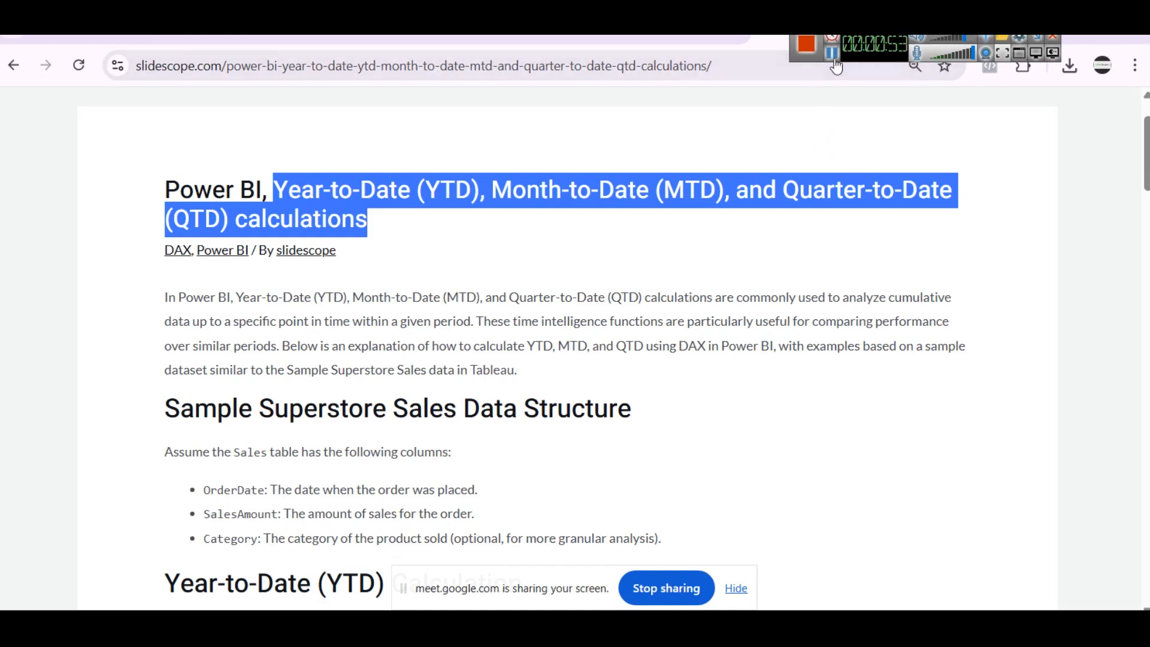
pyautogui.click(565, 264)
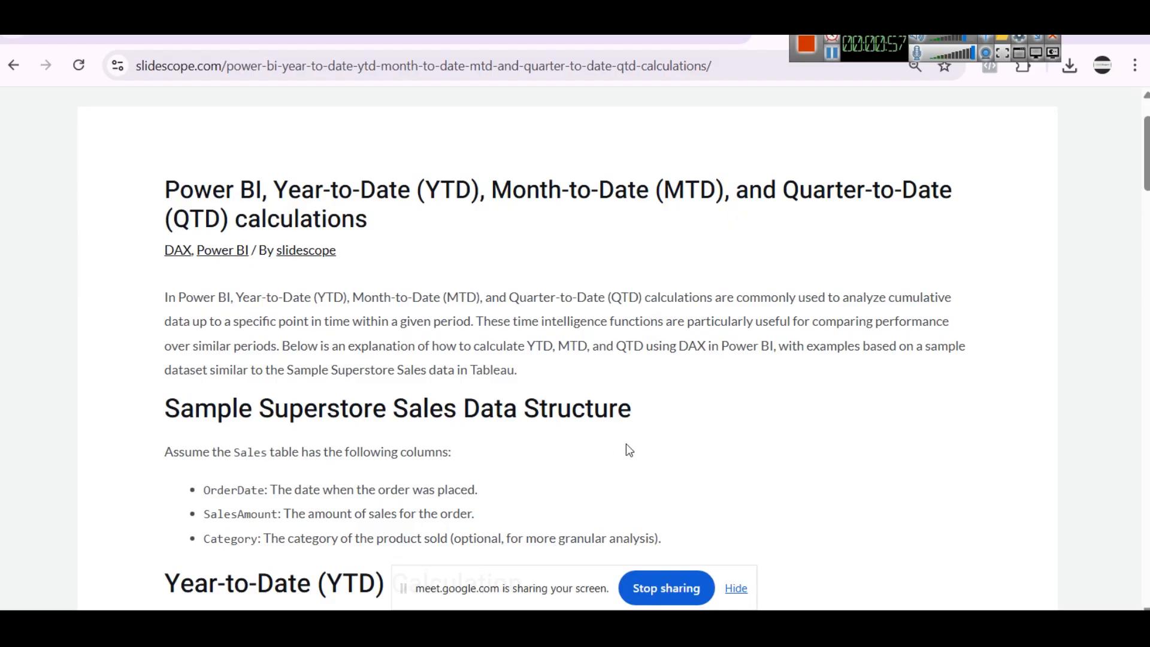
# Switch to the ChatGPT conversation with the Sample Sales Dataset, look through it and select the whole table from the header to row 50
pyautogui.moveTo(426, 626)
pyautogui.moveTo(466, 626)
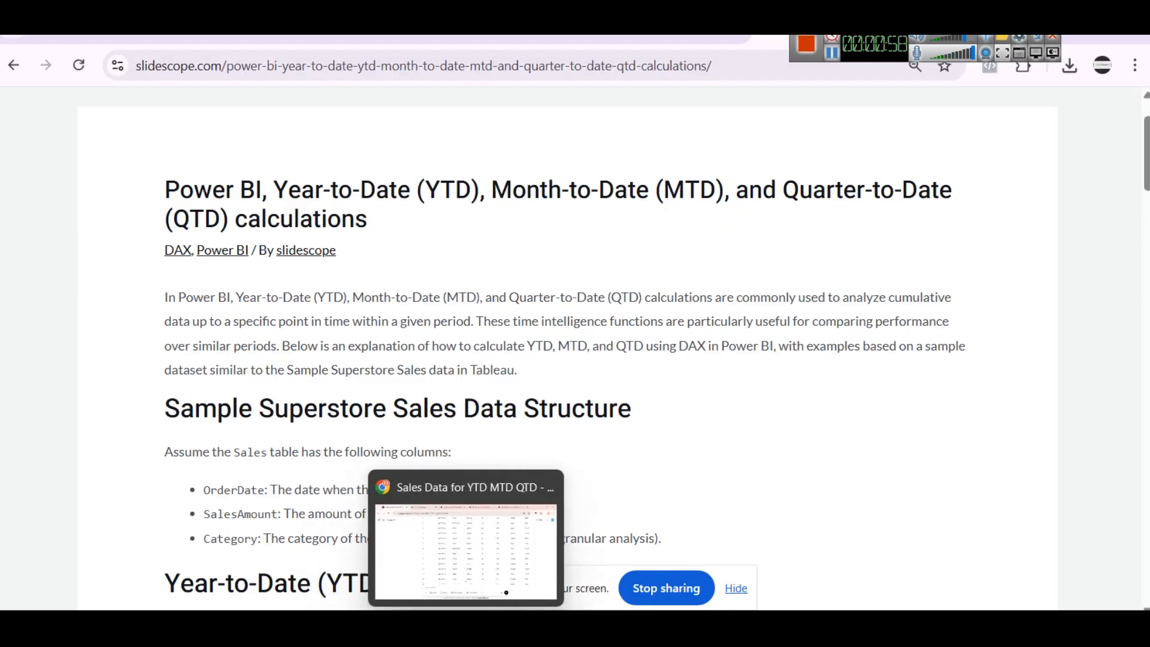
pyautogui.click(469, 577)
pyautogui.scroll(1, 483, 397)
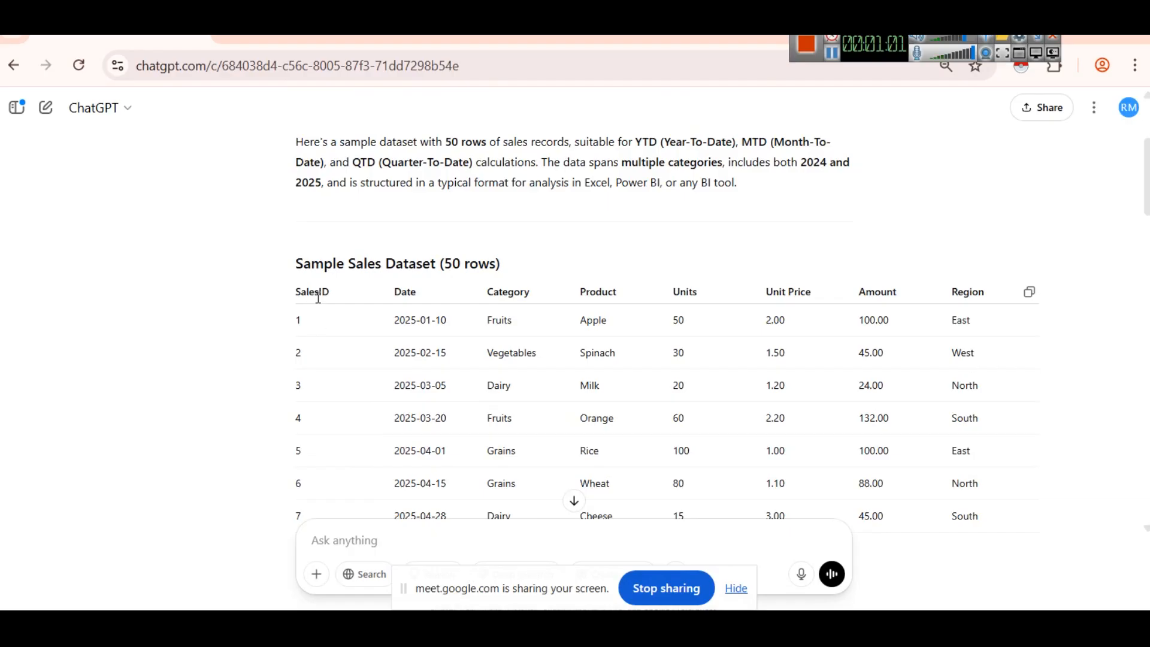
pyautogui.scroll(-10, 362, 303)
pyautogui.scroll(-15, 360, 300)
pyautogui.scroll(13, 360, 299)
pyautogui.scroll(12, 357, 300)
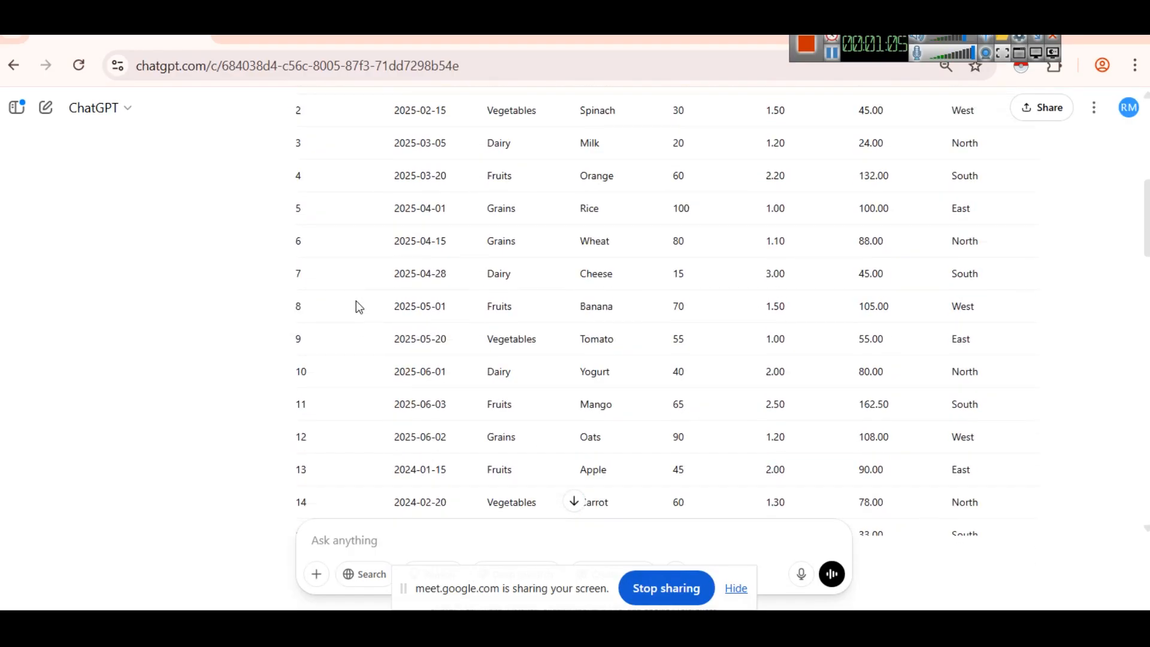
pyautogui.moveTo(296, 299); pyautogui.dragTo(989, 385)
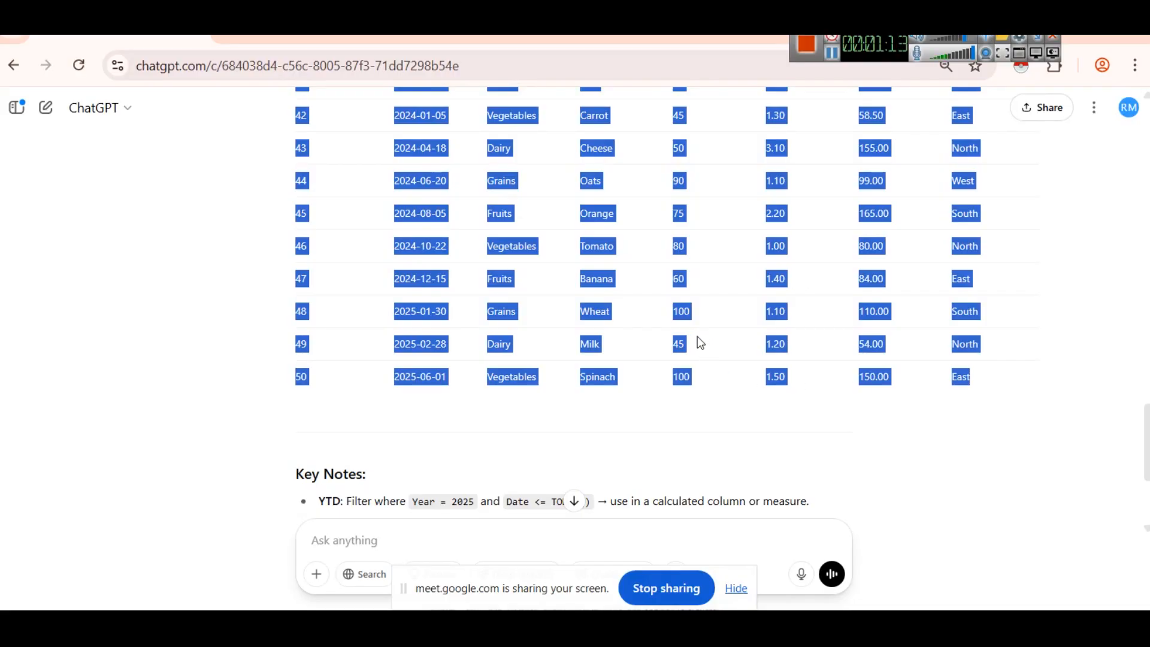
# Launch a new Power BI Desktop window and dismiss the Uncertified Connectors message and the start screen
pyautogui.press('super')
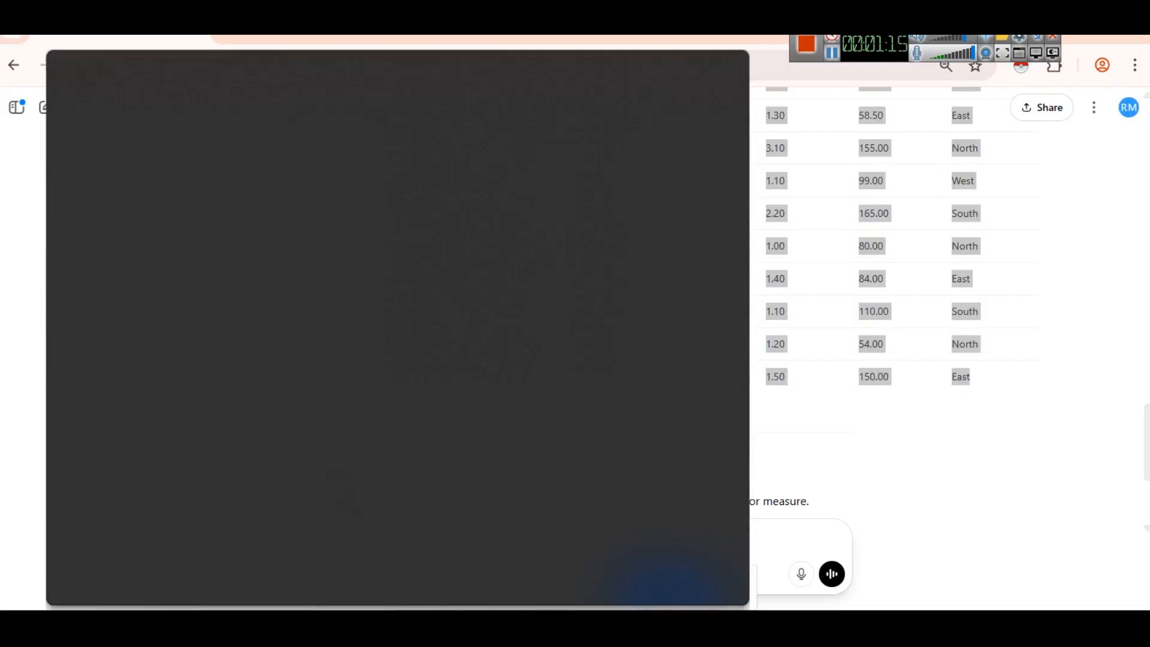
pyautogui.write('power')
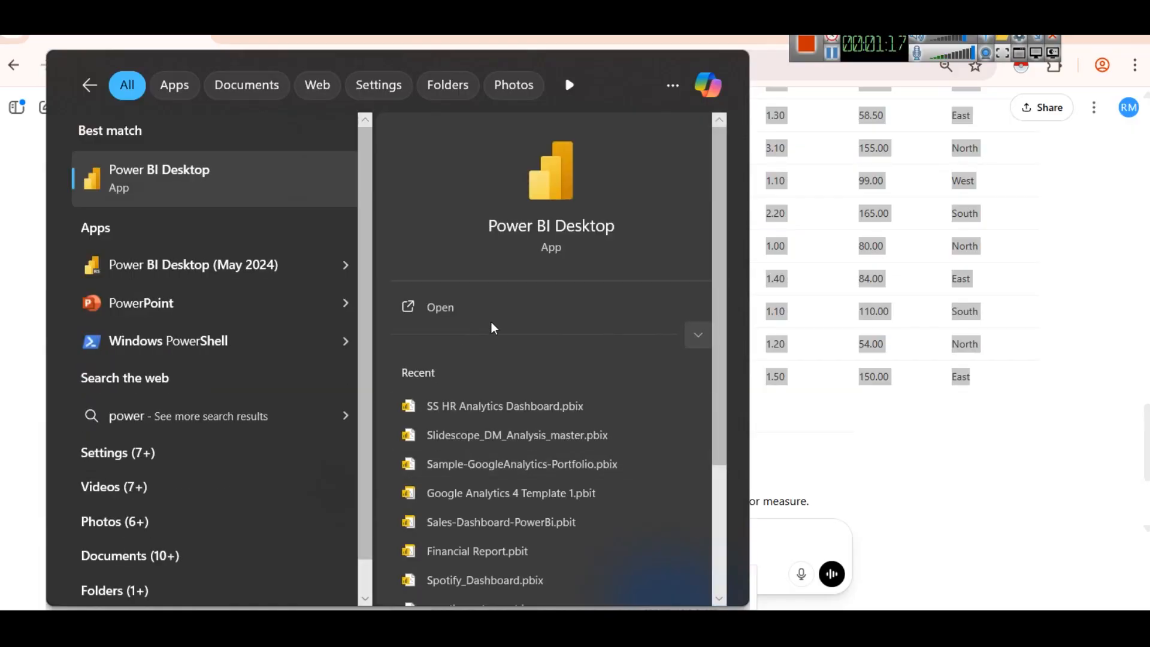
pyautogui.click(490, 317)
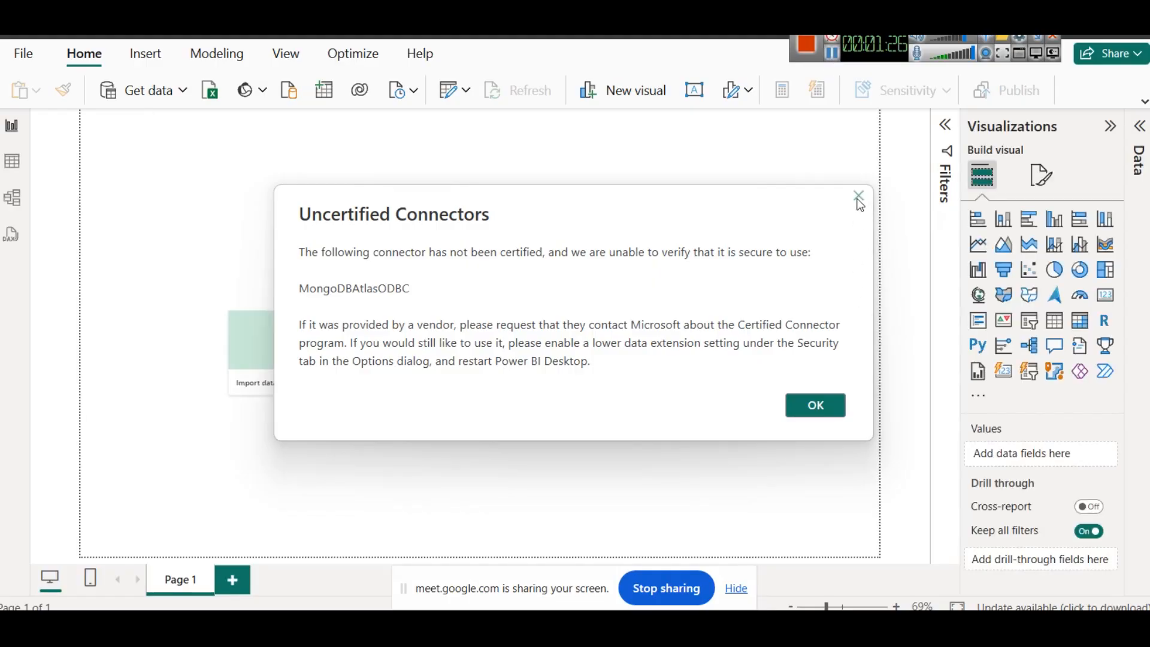
pyautogui.click(857, 198)
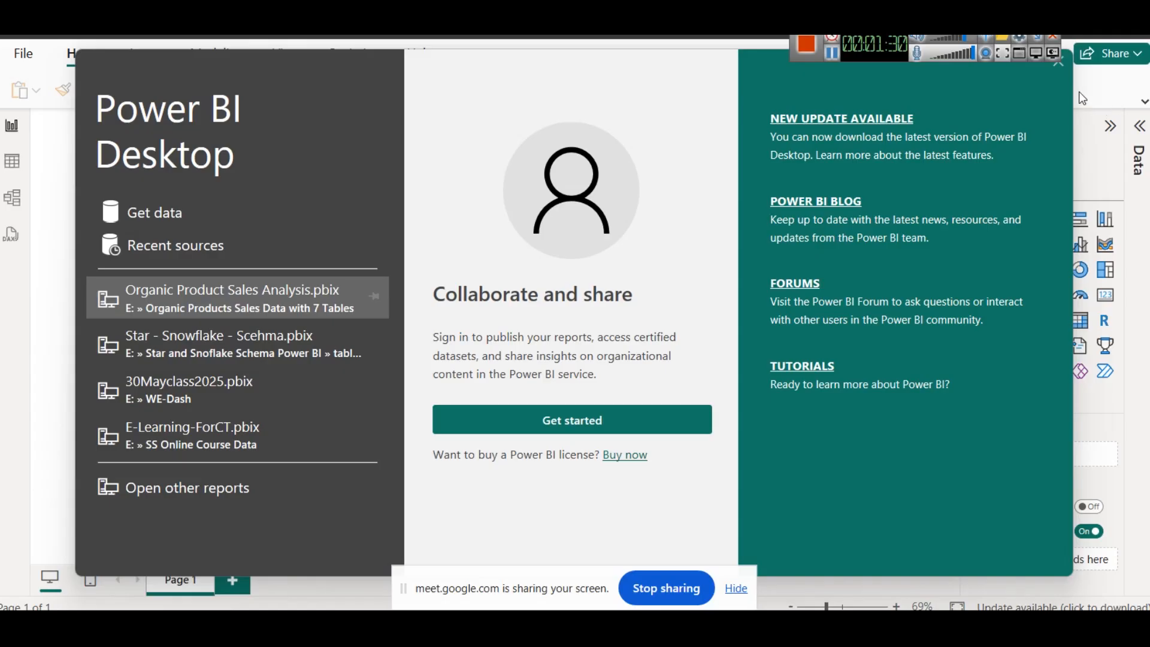
pyautogui.click(1061, 64)
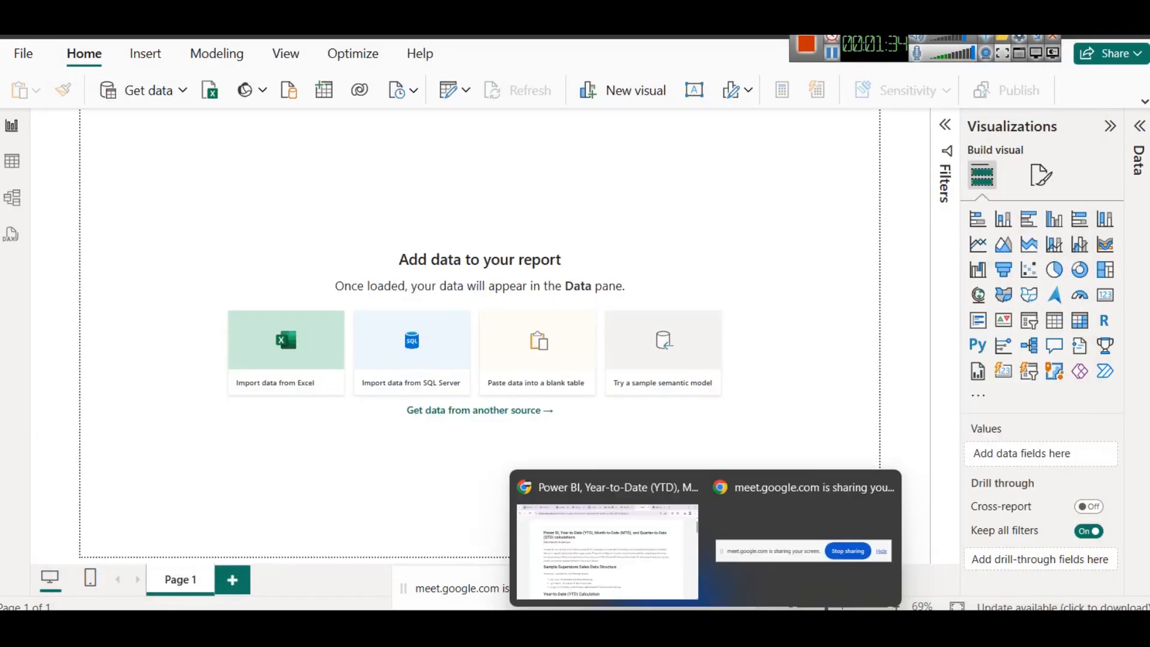
# Return to the browser, search the web for "power bi dax" in a new page and open Microsoft's DAX Reference
pyautogui.click(579, 485)
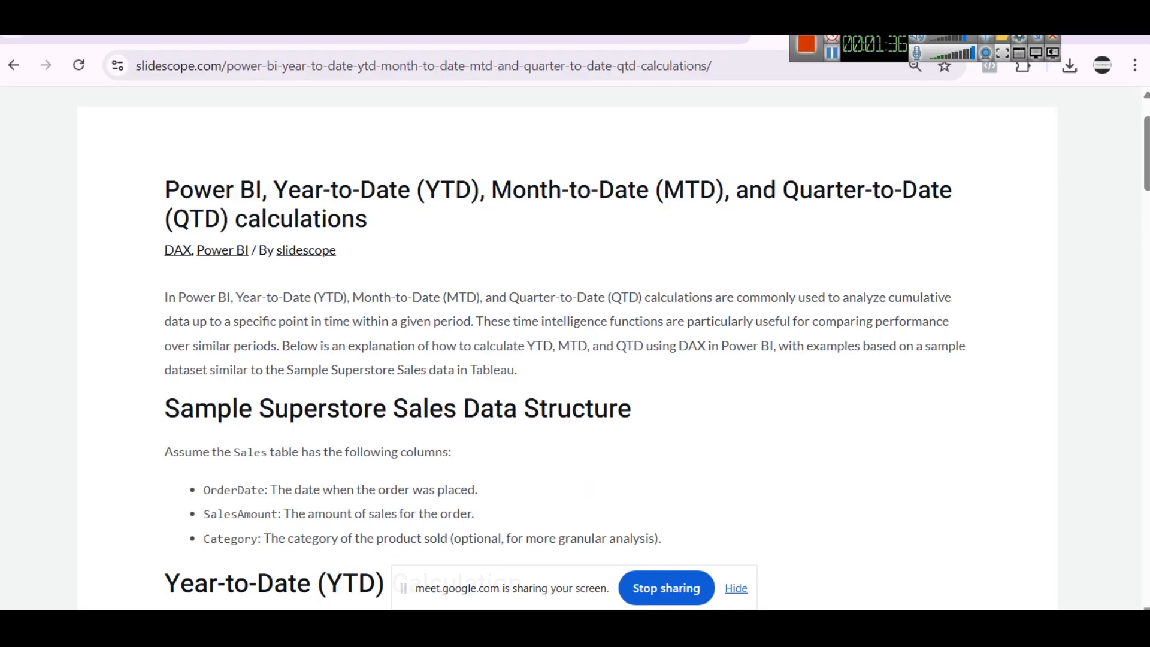
pyautogui.click(972, 20)
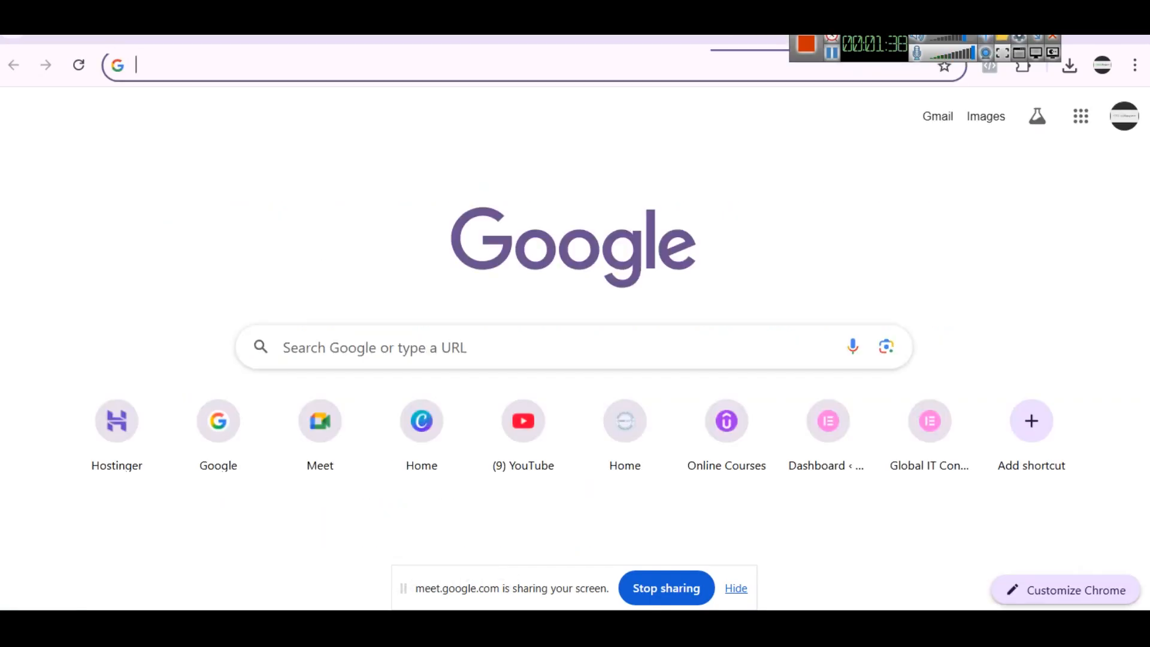
pyautogui.write('power bi dax')
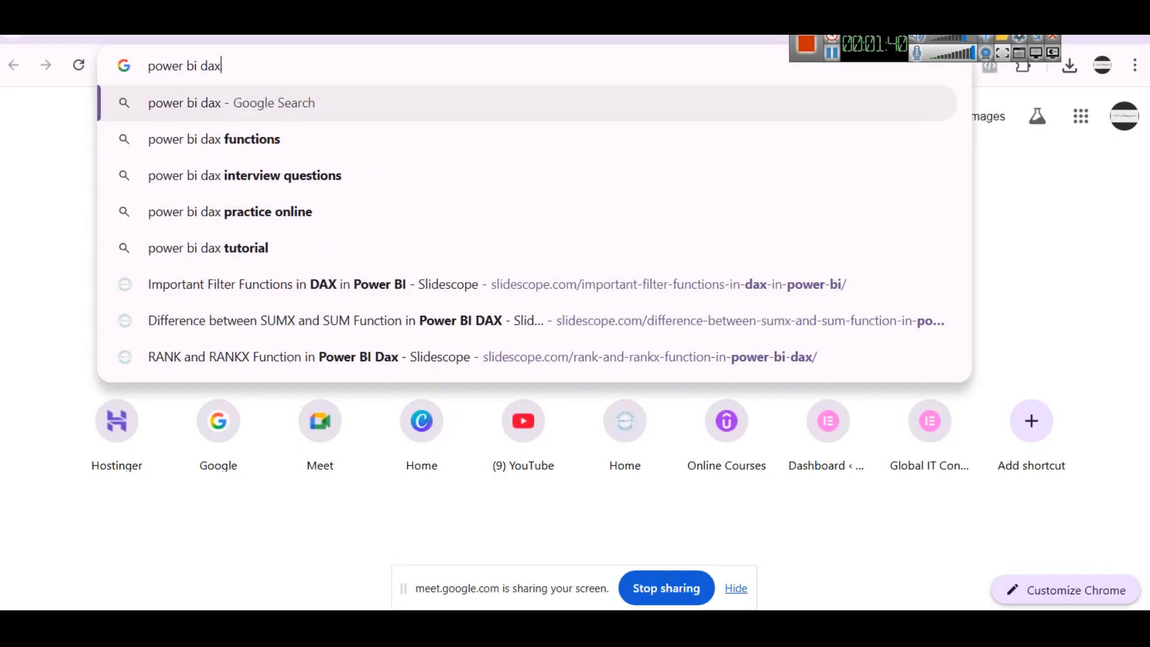
pyautogui.press('Return')
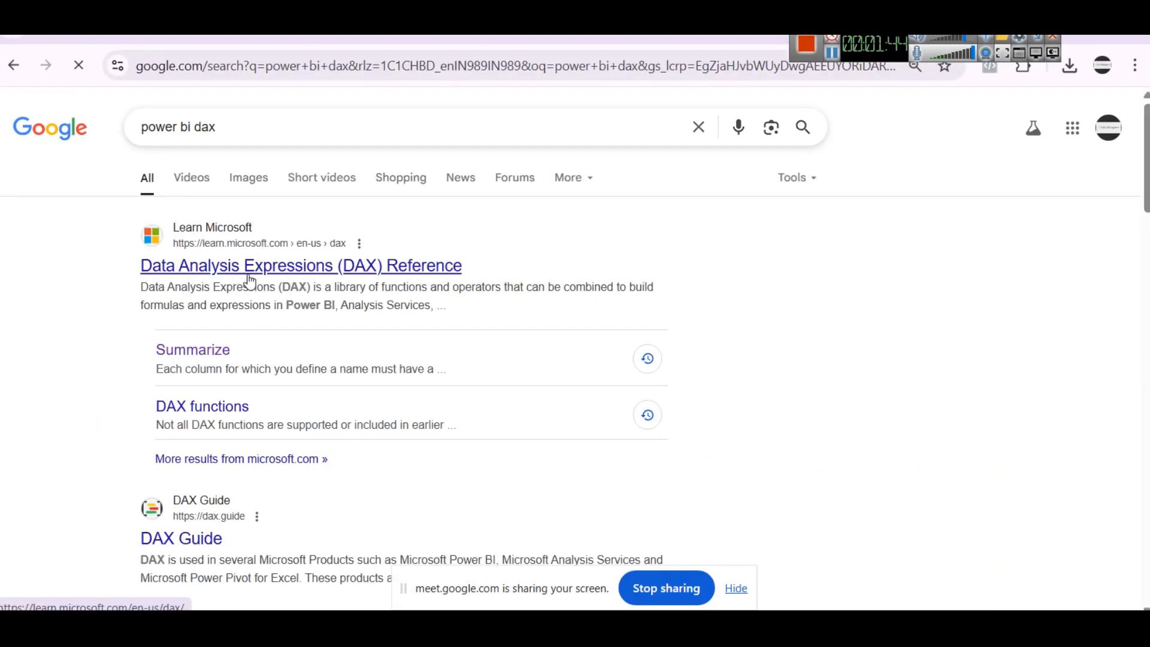
pyautogui.click(250, 277)
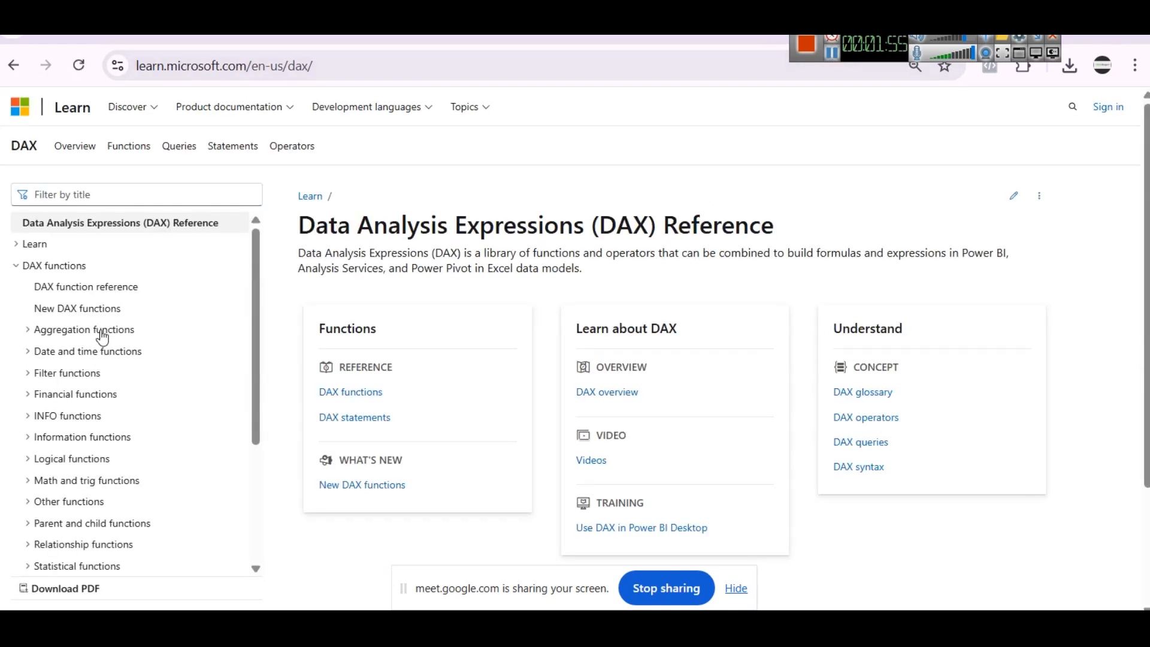
# Expand the Aggregation functions in the DAX reference contents and look through them from AVERAGE to SUMX
pyautogui.scroll(-2, 113, 389)
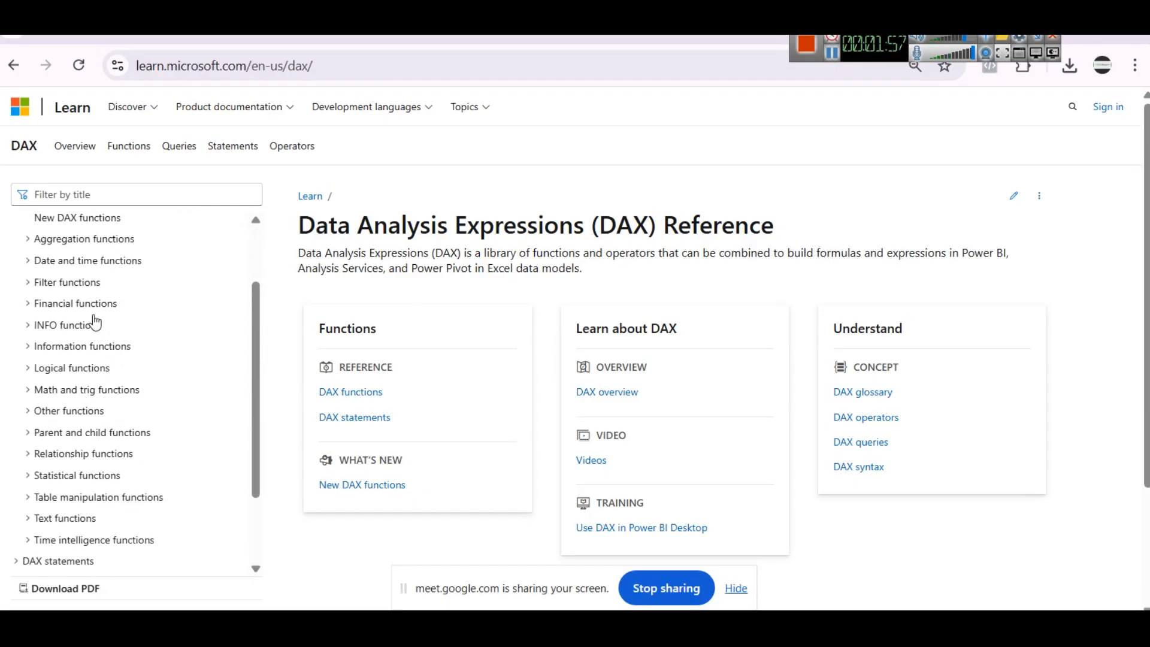
pyautogui.scroll(2, 68, 311)
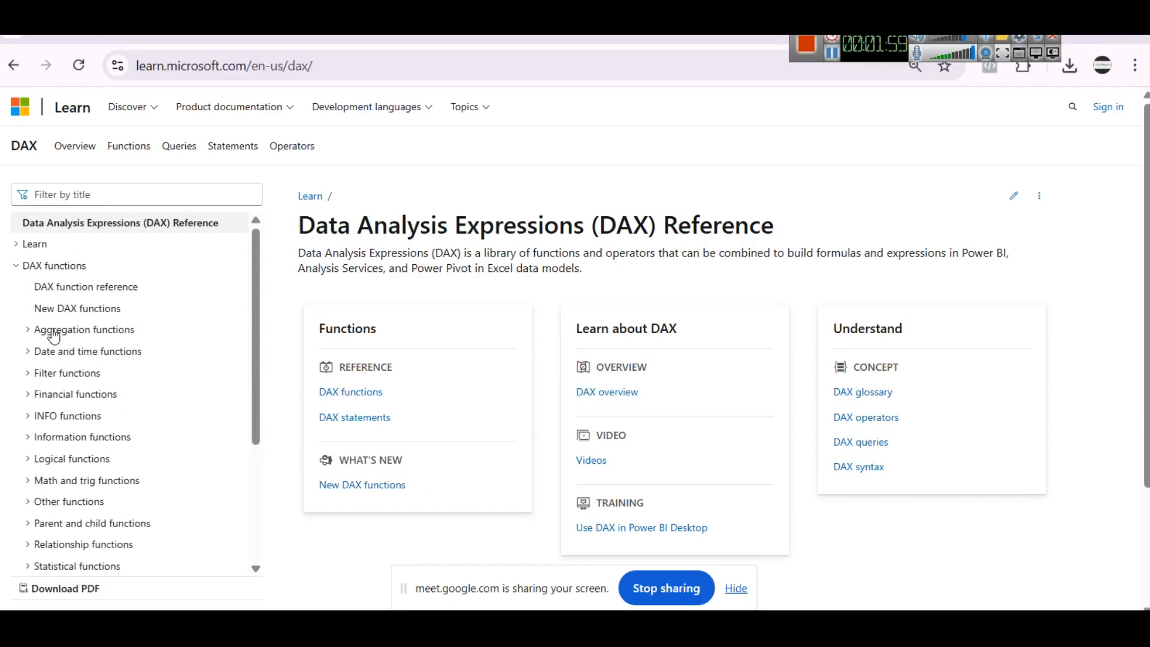
pyautogui.hotkey('ctrl', '+')
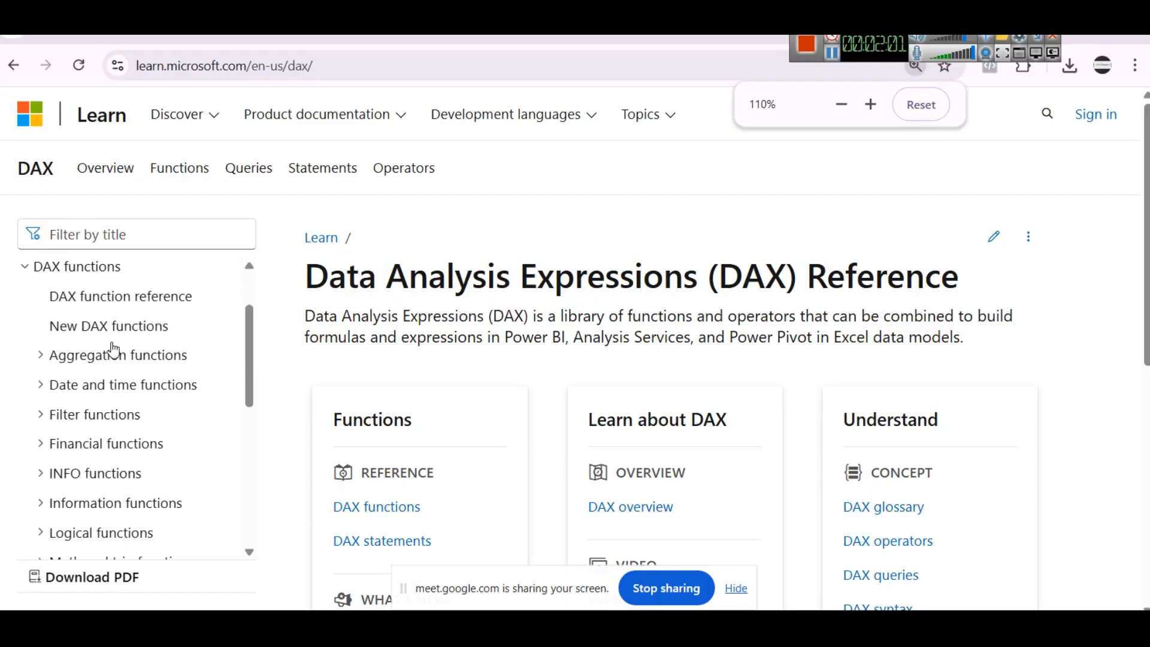
pyautogui.click(86, 359)
pyautogui.scroll(-1, 162, 354)
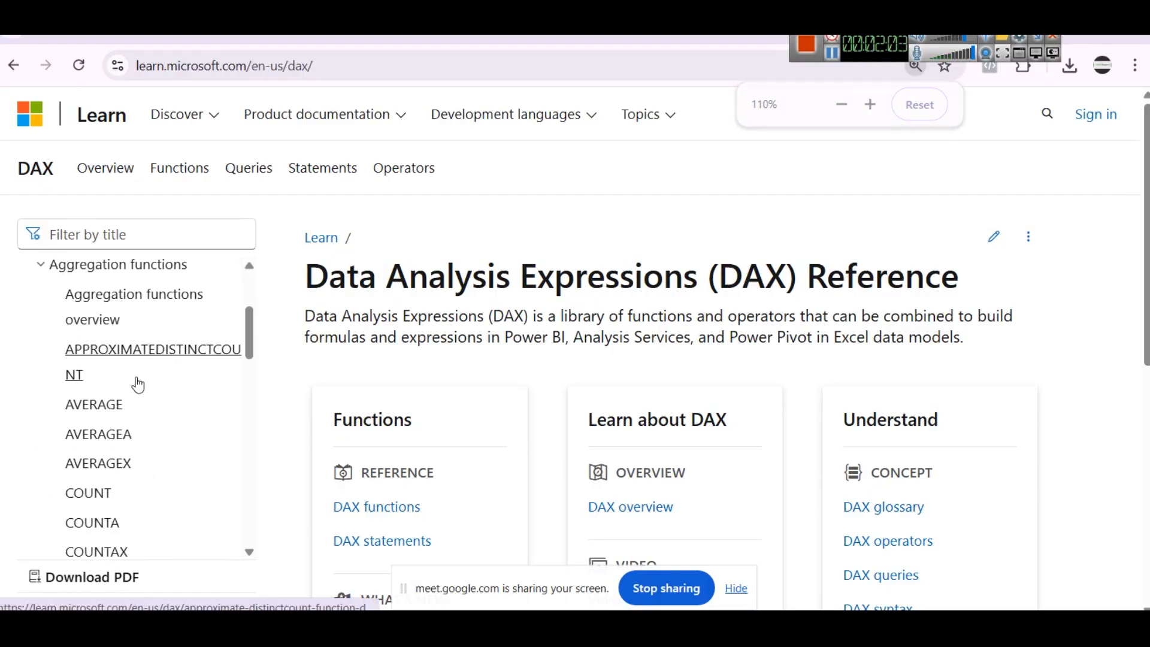
pyautogui.scroll(-2, 124, 413)
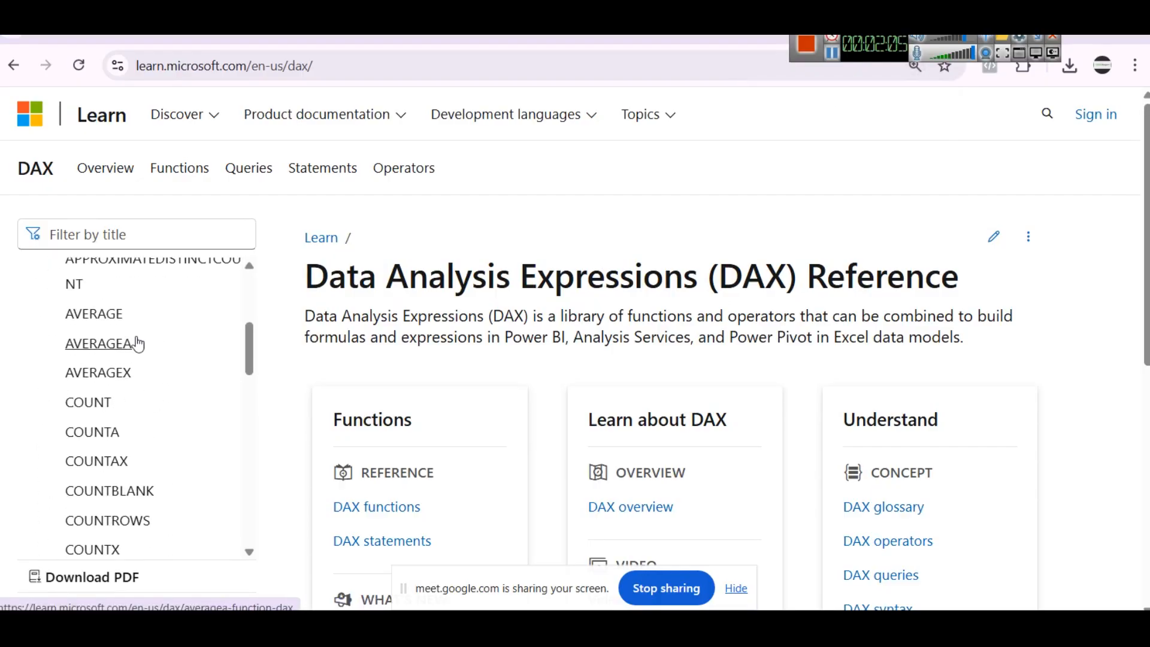
pyautogui.scroll(-9, 138, 344)
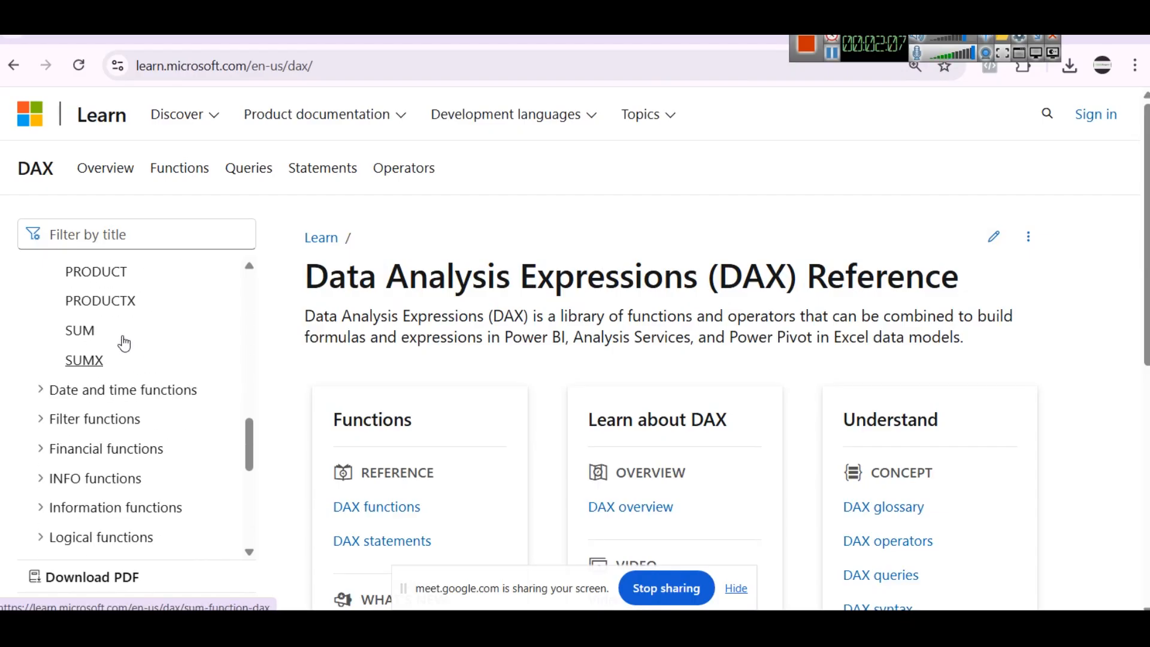
pyautogui.scroll(4, 128, 384)
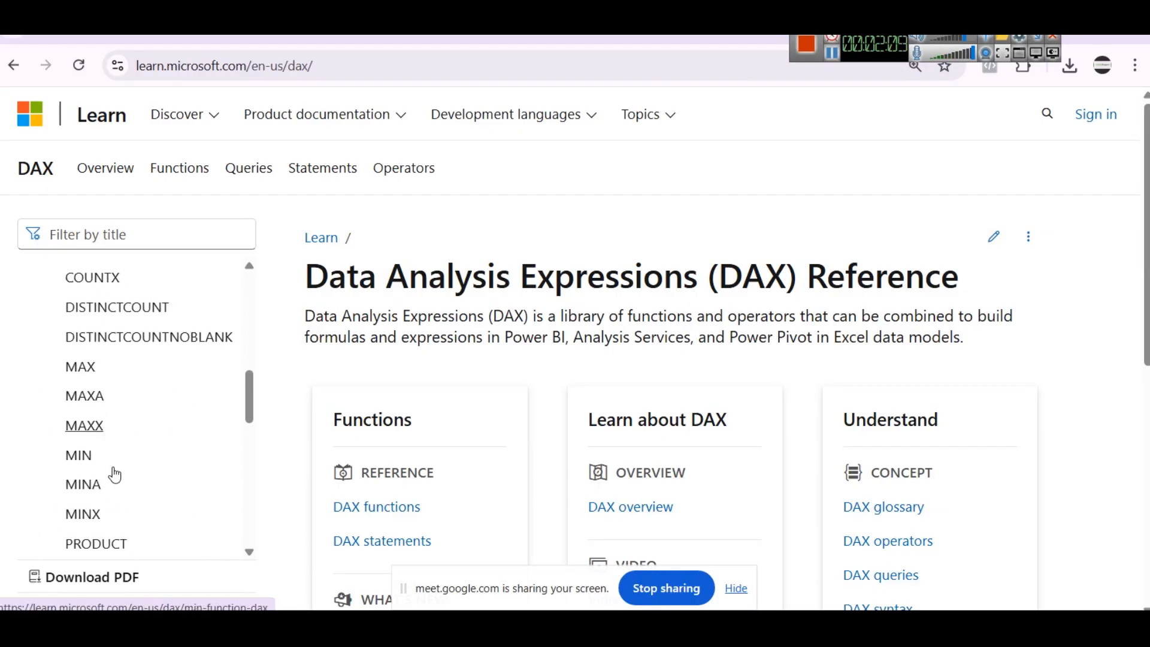
pyautogui.scroll(-4, 161, 472)
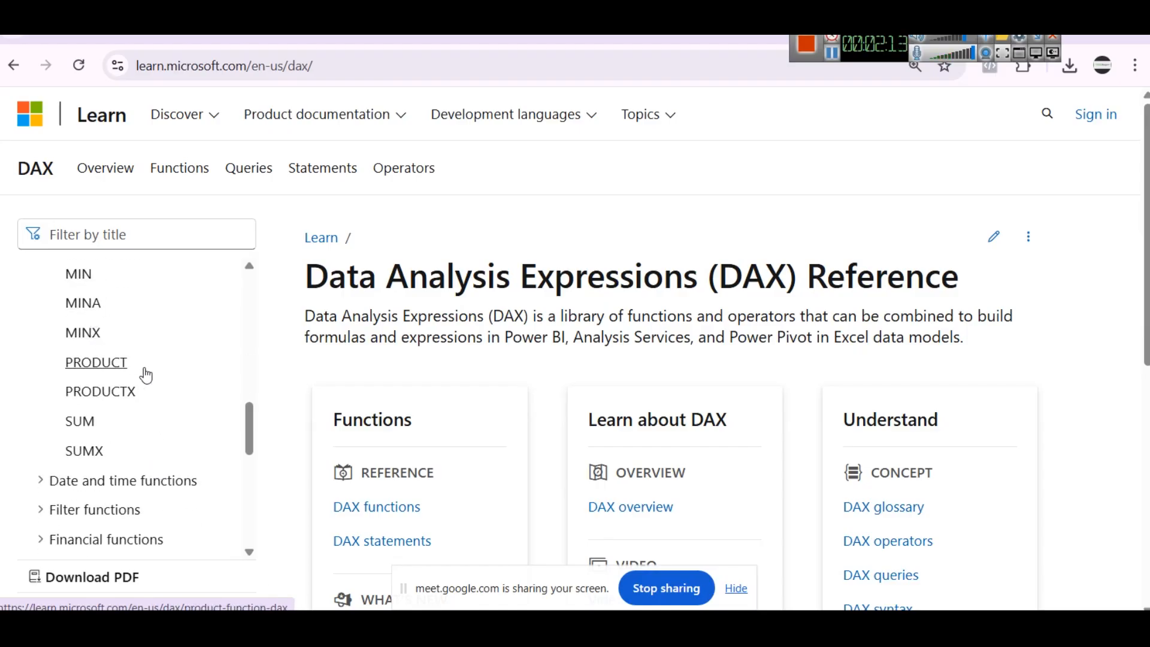
pyautogui.scroll(3, 146, 375)
pyautogui.scroll(-5, 120, 383)
pyautogui.scroll(1, 146, 347)
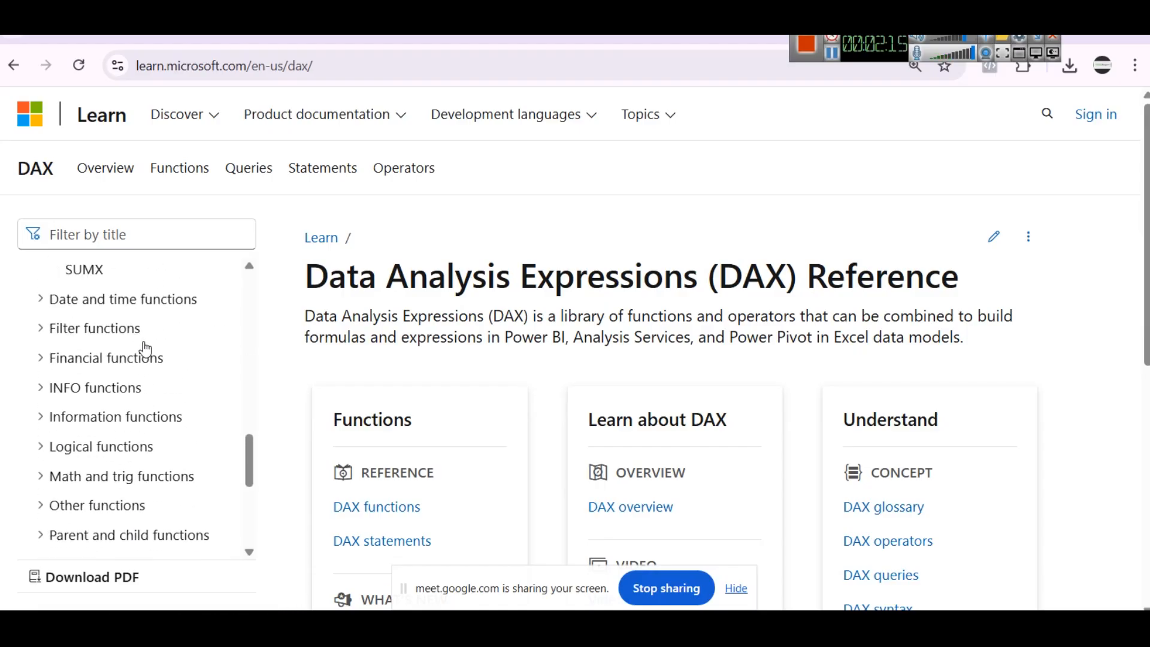
pyautogui.scroll(1, 160, 375)
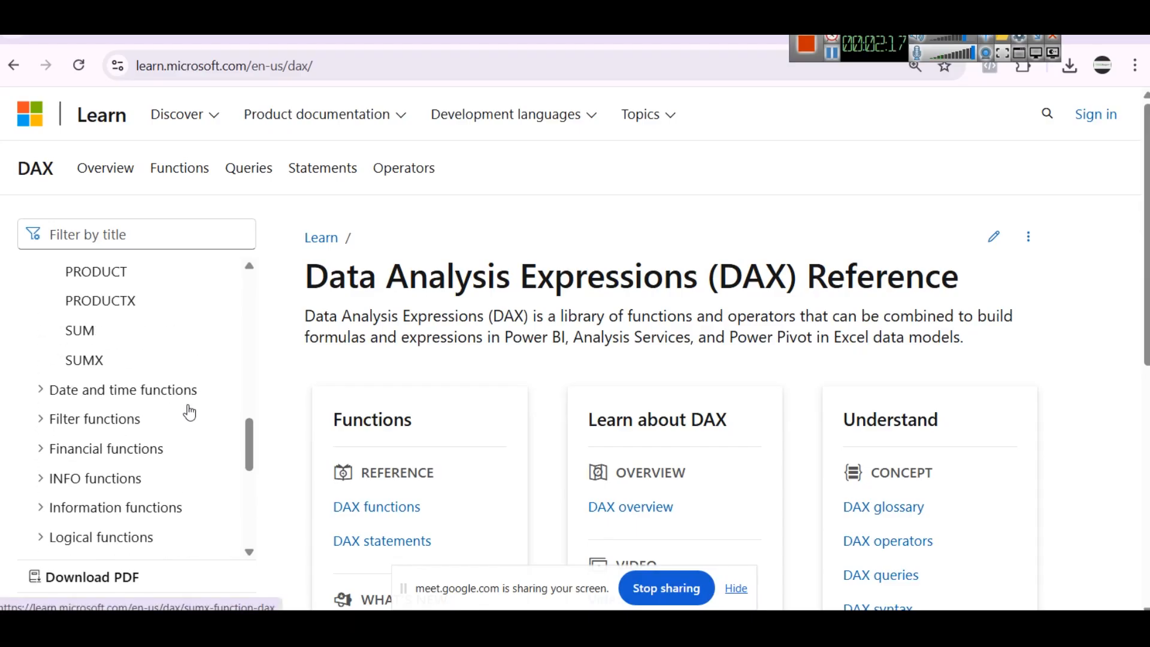
# Expand the Date and time functions in the DAX reference contents and look through the listed functions
pyautogui.click(138, 394)
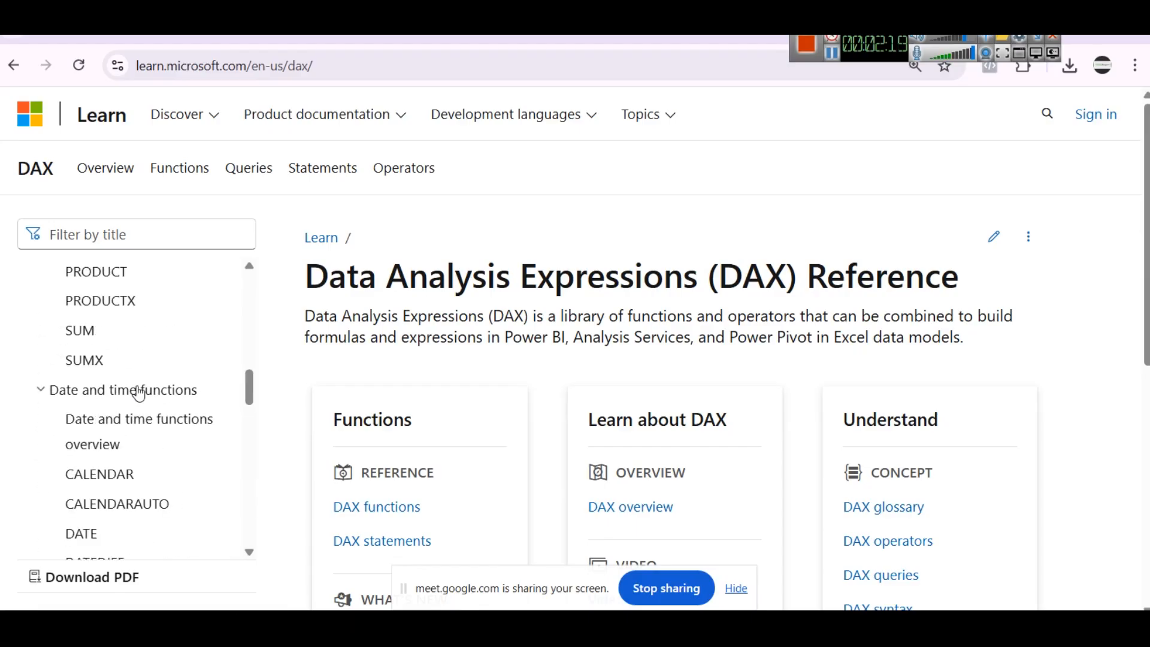
pyautogui.scroll(-1, 138, 392)
pyautogui.scroll(-8, 114, 379)
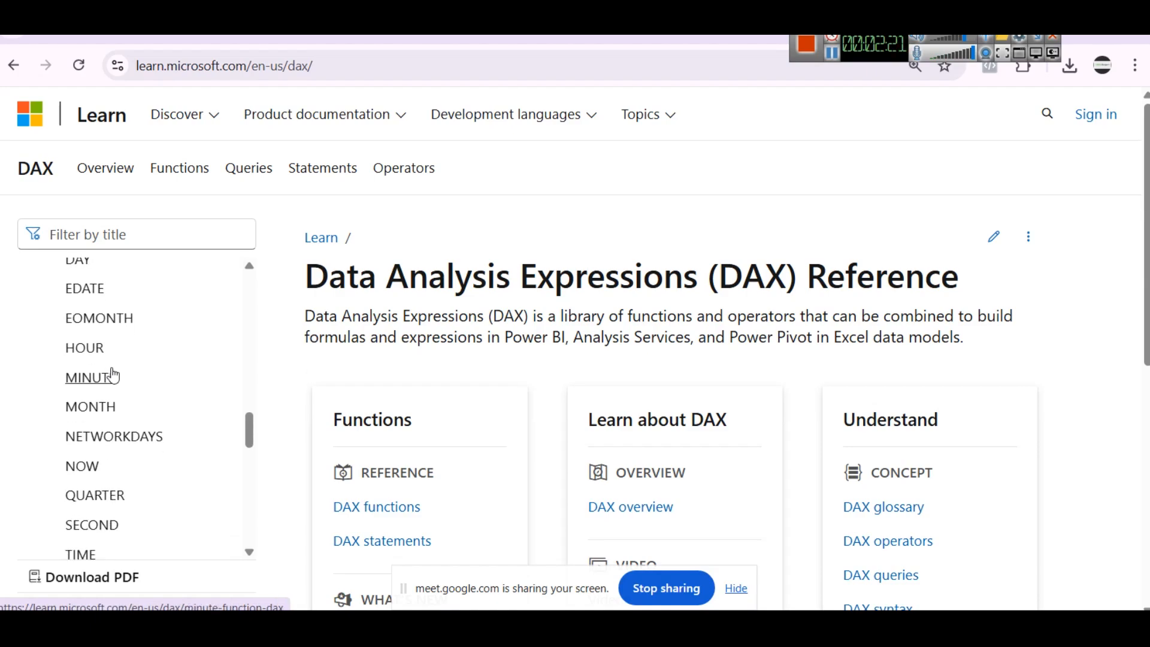
pyautogui.scroll(5, 120, 372)
pyautogui.scroll(8, 120, 400)
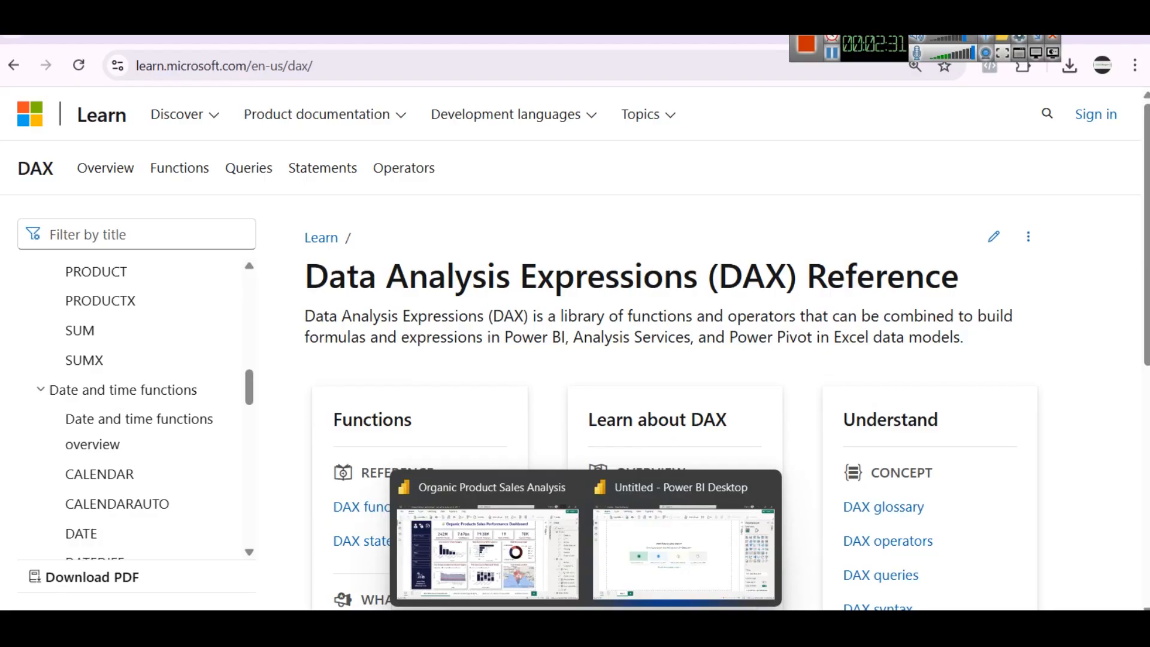
# Switch to the untitled Power BI report and paste the copied sales dataset into a new manually entered table
pyautogui.click(655, 565)
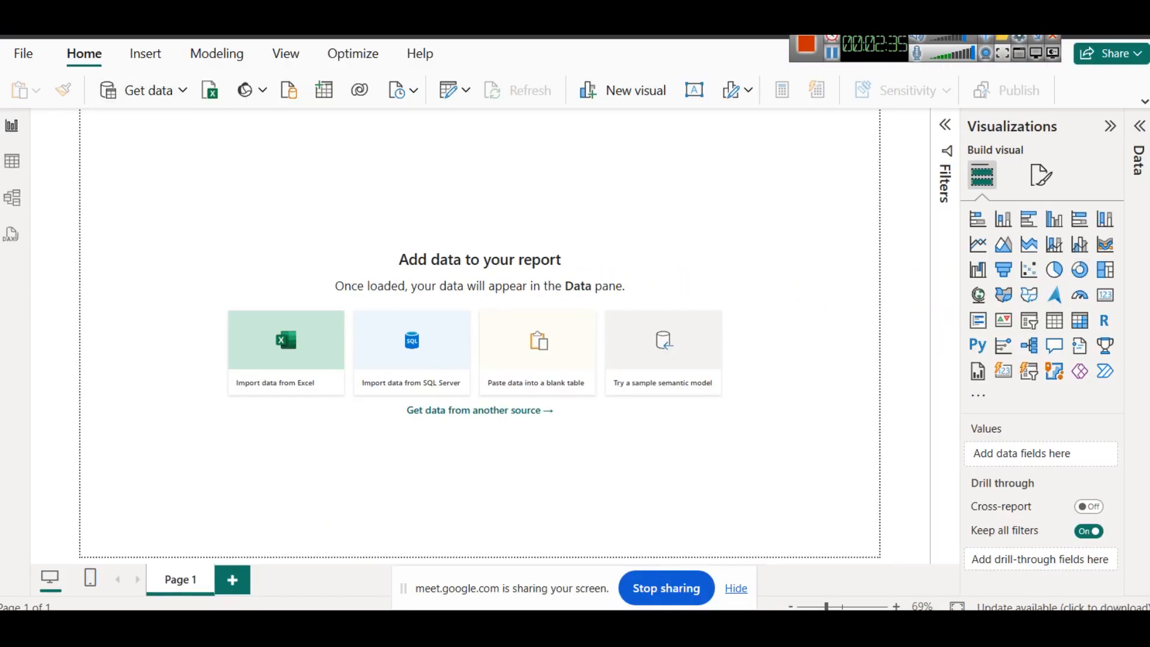
pyautogui.click(1144, 103)
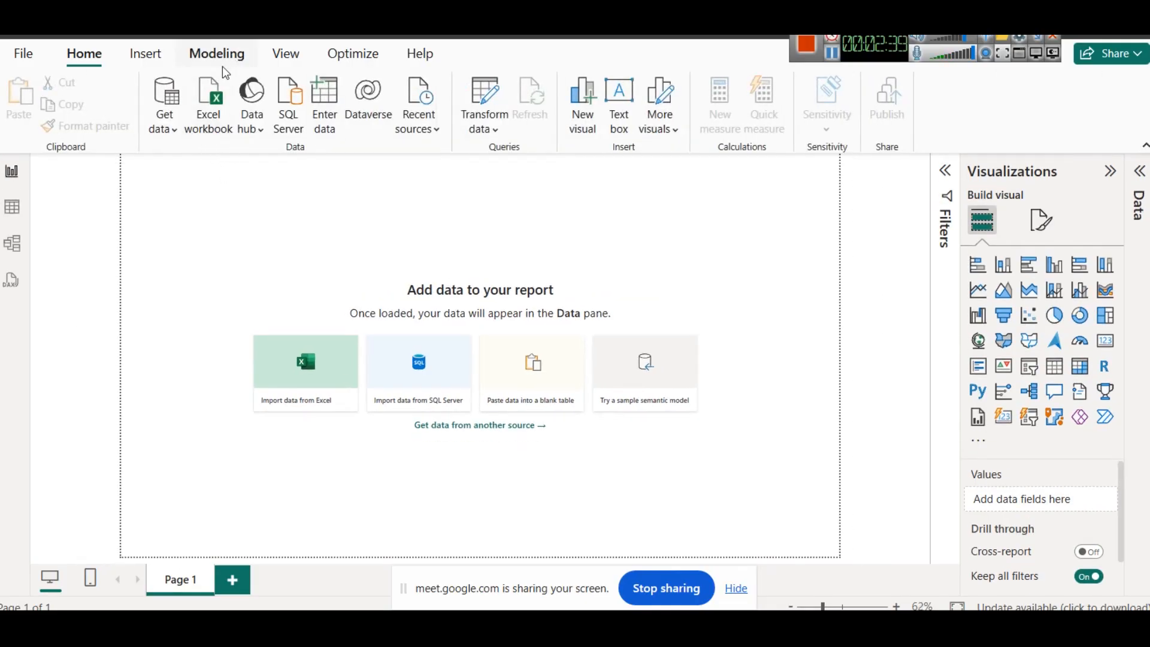
pyautogui.click(324, 105)
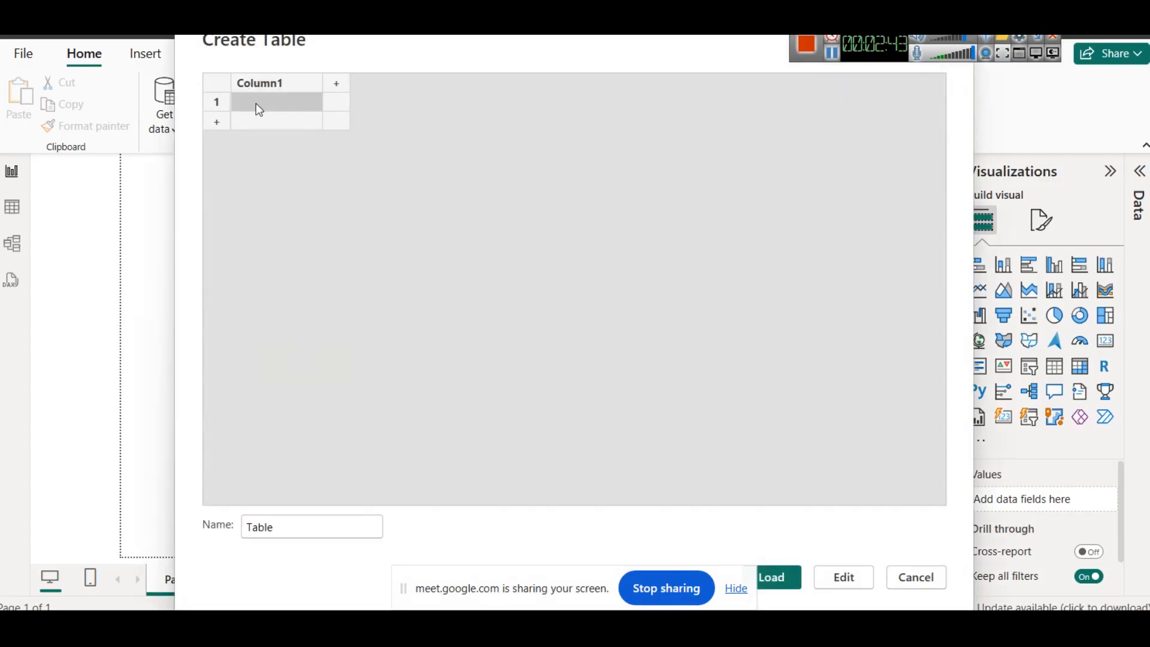
pyautogui.hotkey('ctrl', 'v')
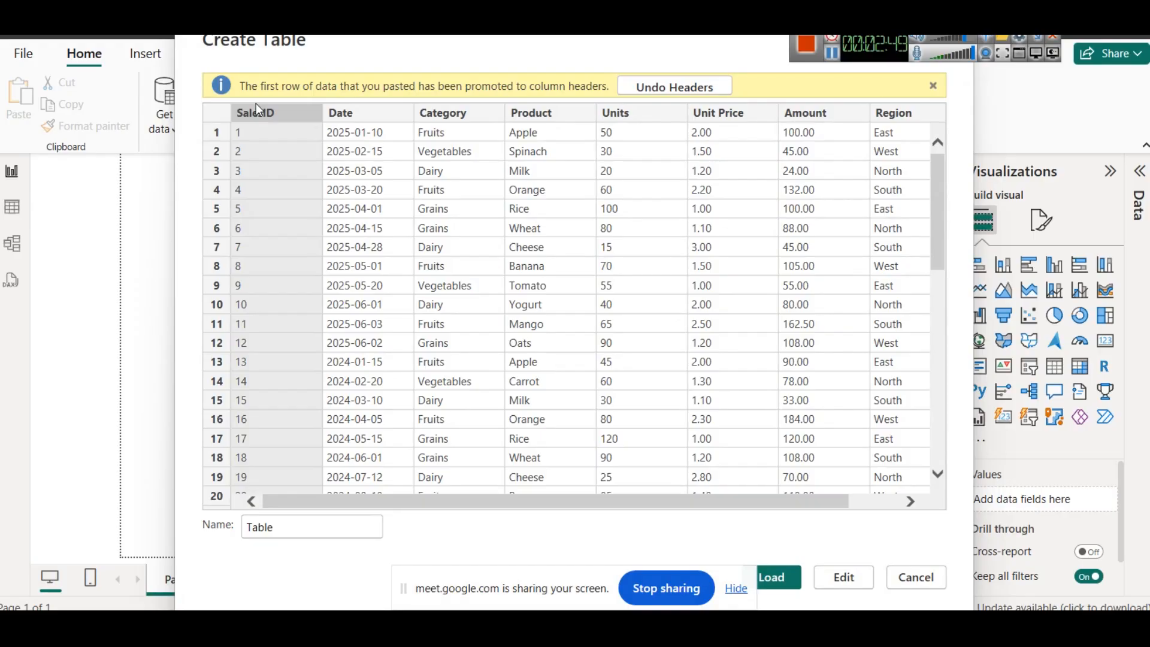
pyautogui.click(736, 589)
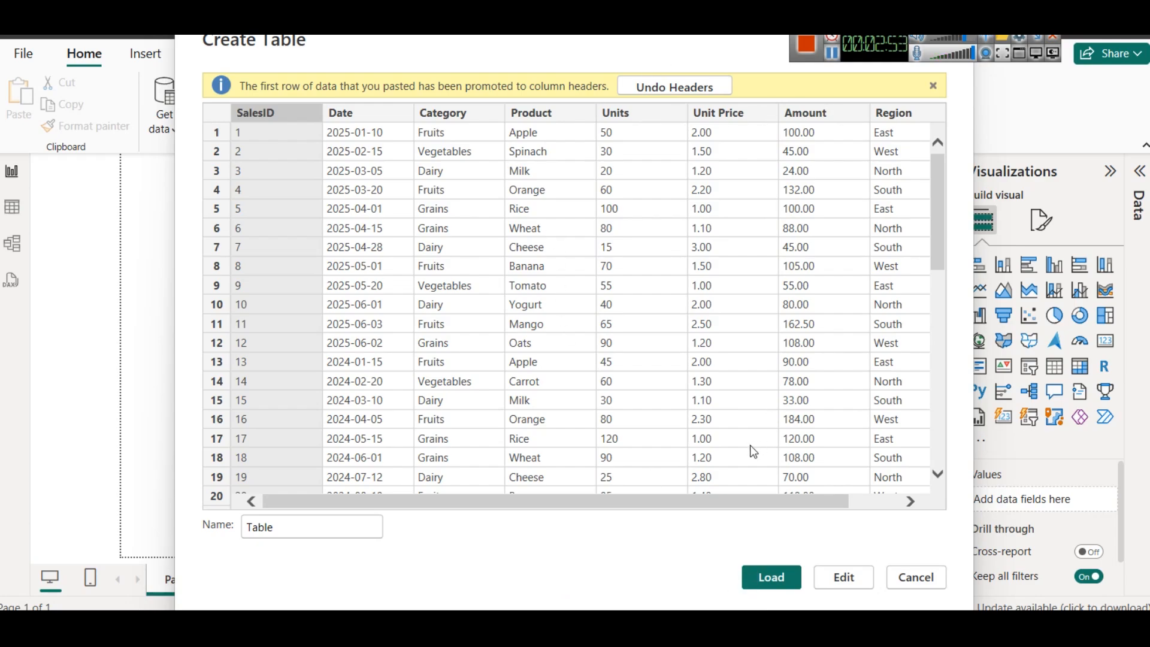
pyautogui.moveTo(632, 507); pyautogui.dragTo(516, 479)
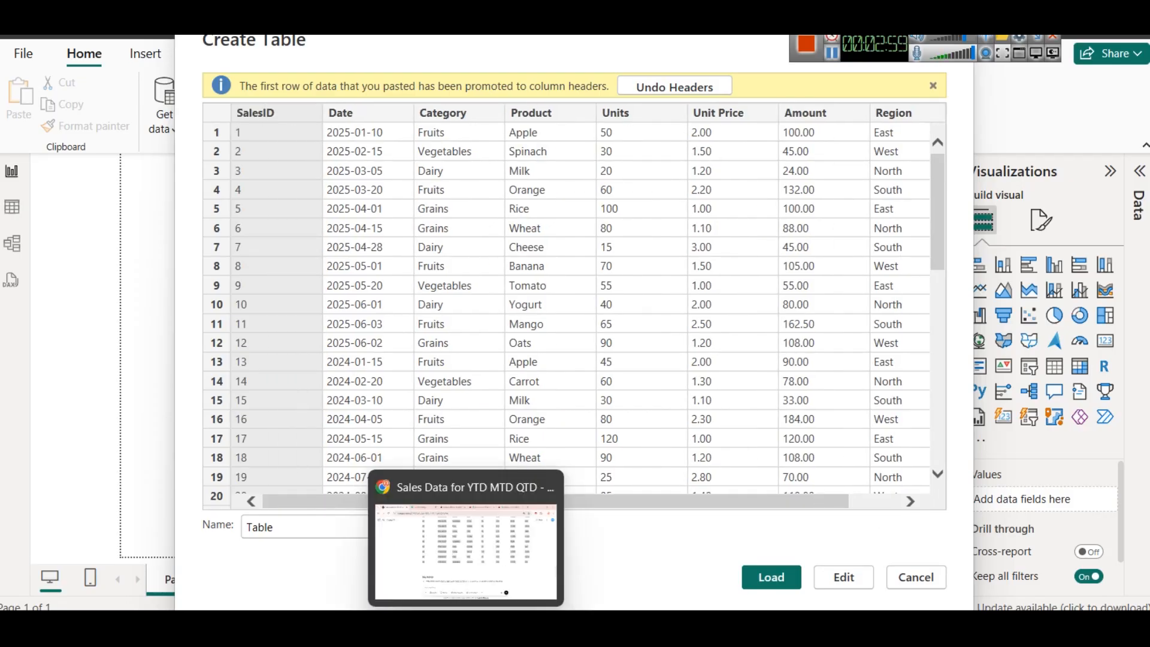
# Review the end of the dataset and the Key Notes in ChatGPT, return to Power BI and load the pasted table
pyautogui.click(461, 537)
pyautogui.scroll(4, 565, 387)
pyautogui.scroll(-6, 545, 355)
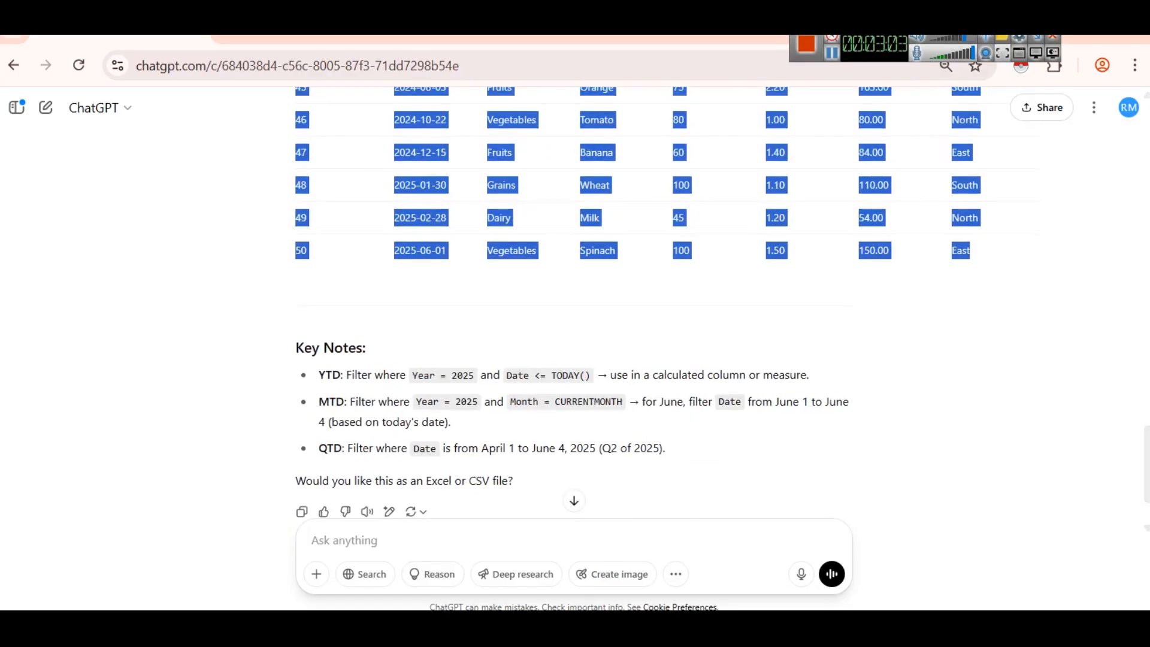
pyautogui.click(578, 623)
pyautogui.click(681, 556)
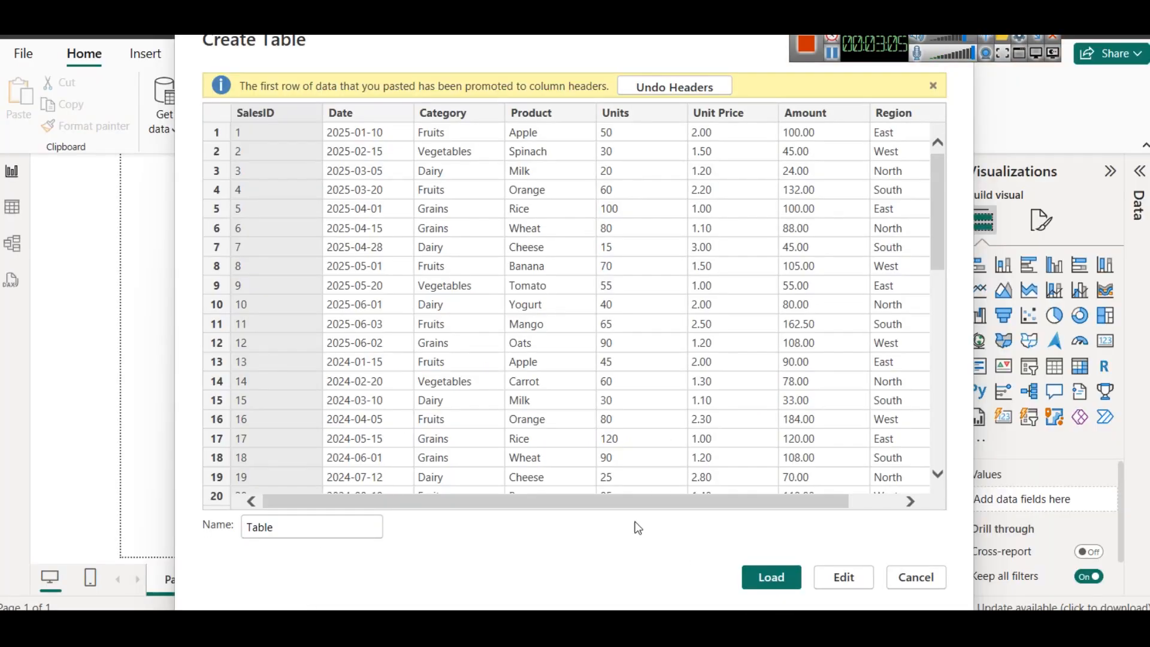
pyautogui.hotkey('alt', 'Tab')
pyautogui.hotkey('alt', 'Tab')
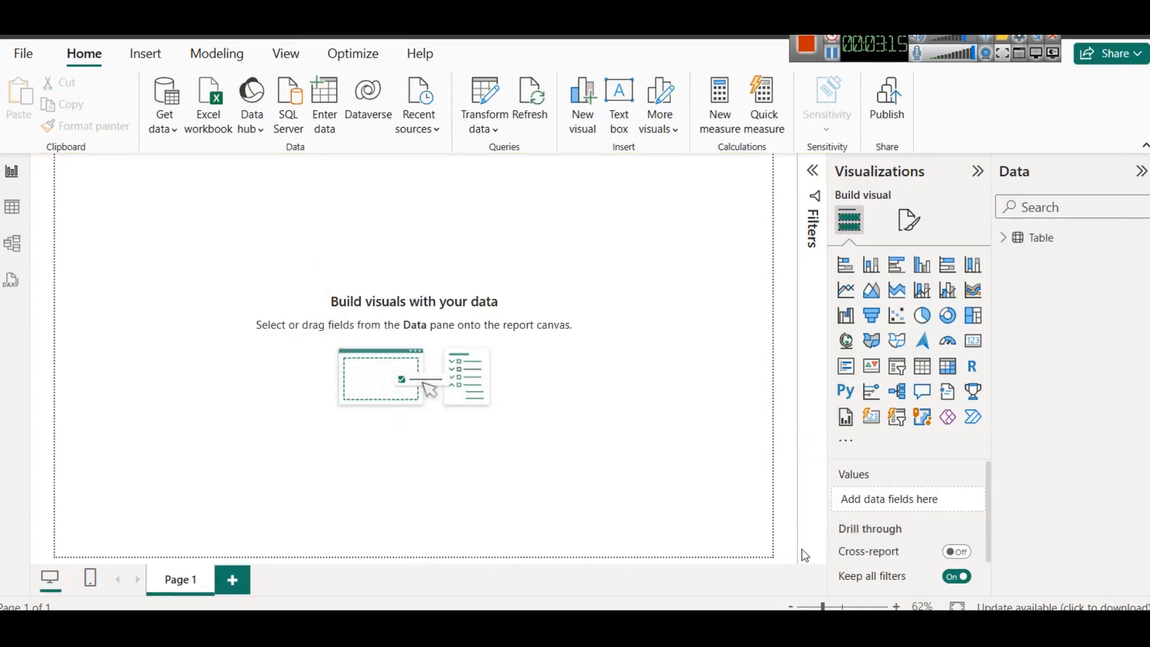
# Switch to the Excel copy of the dataset, select the Date column and save the workbook as DateFunctionsDataYTD in the DAX Hindi Classes folder
pyautogui.click(831, 53)
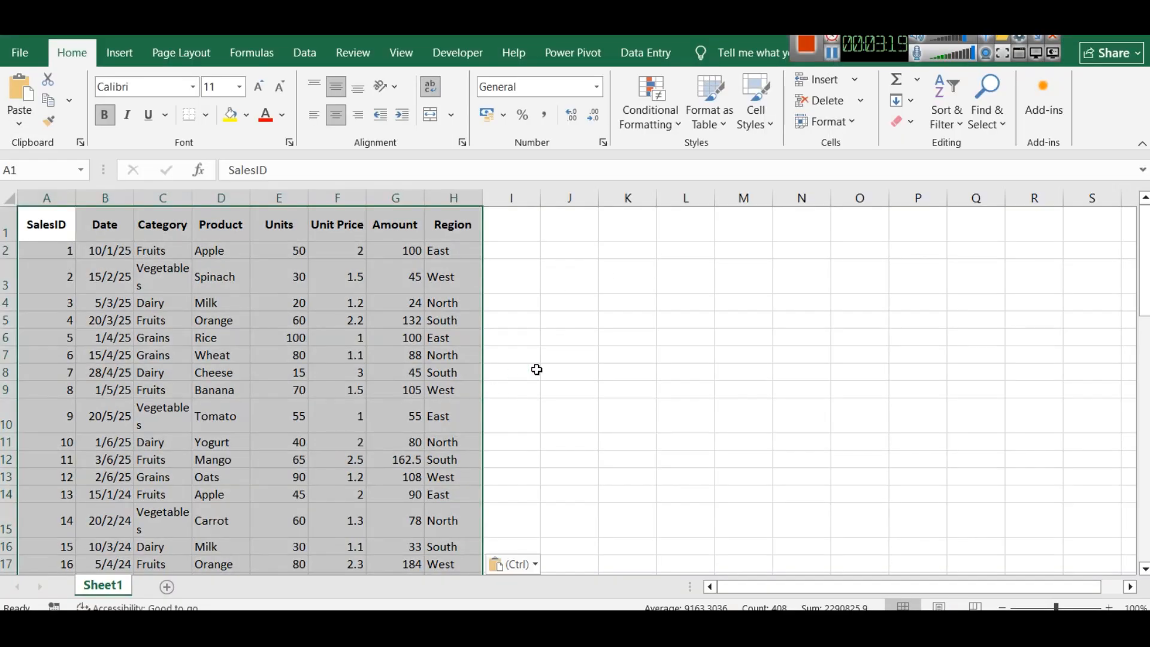
pyautogui.click(536, 371)
pyautogui.click(105, 198)
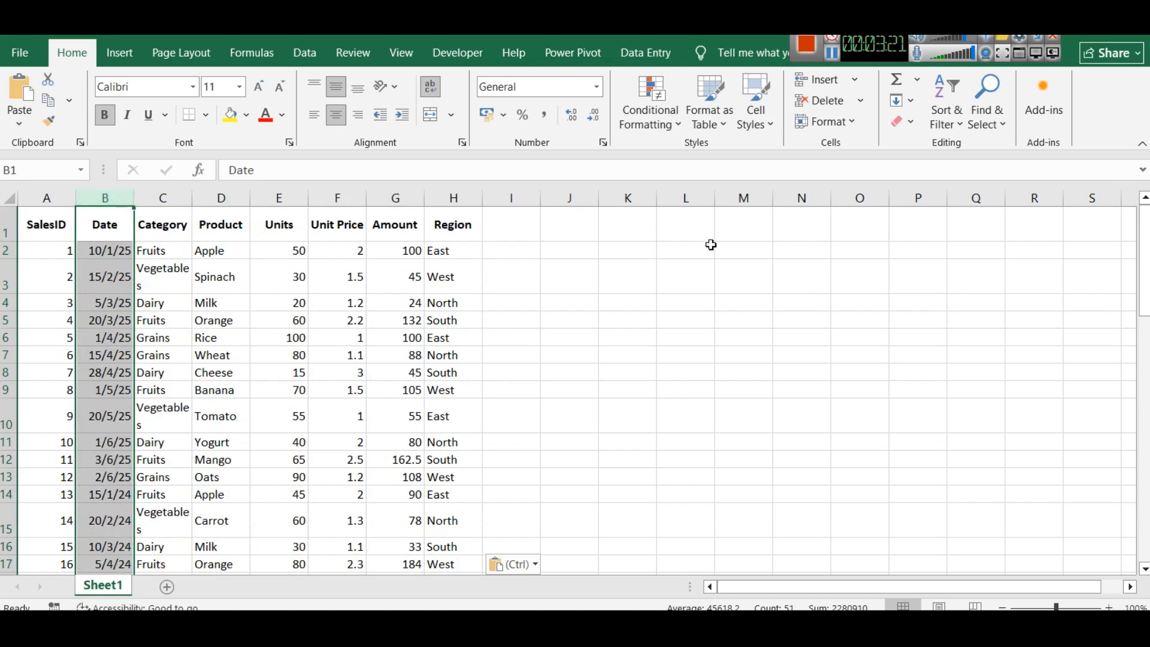
pyautogui.moveTo(1134, 247)
pyautogui.mouseDown()
pyautogui.moveTo(1143, 507)
pyautogui.moveTo(1143, 240)
pyautogui.mouseUp()
pyautogui.click(838, 65)
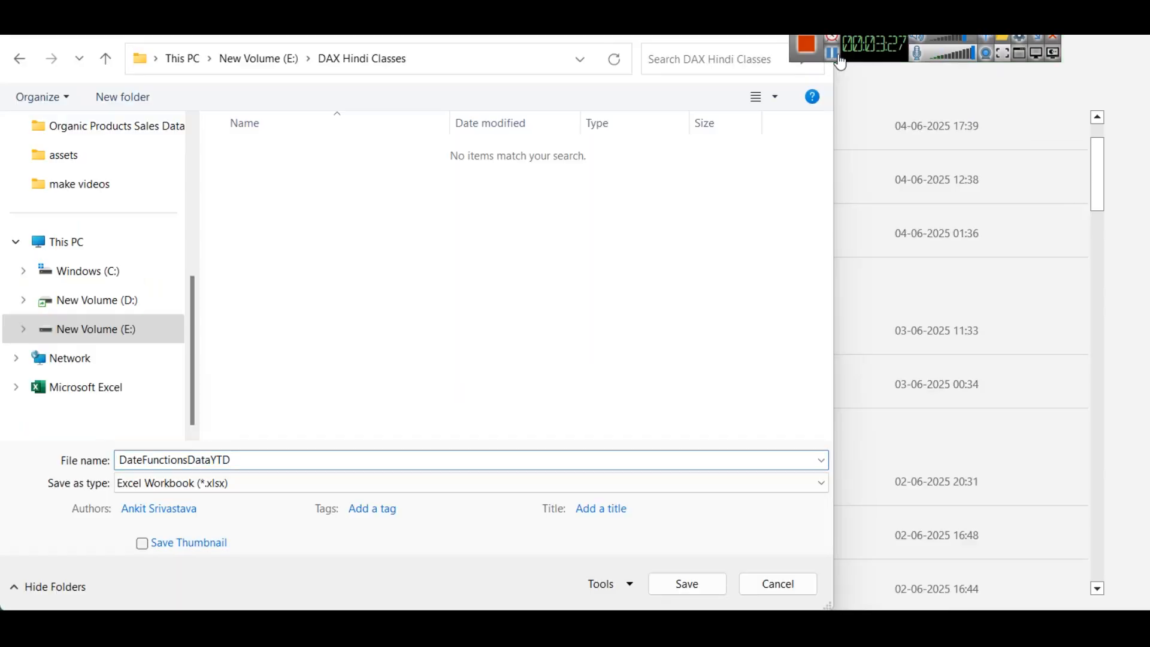
pyautogui.click(659, 585)
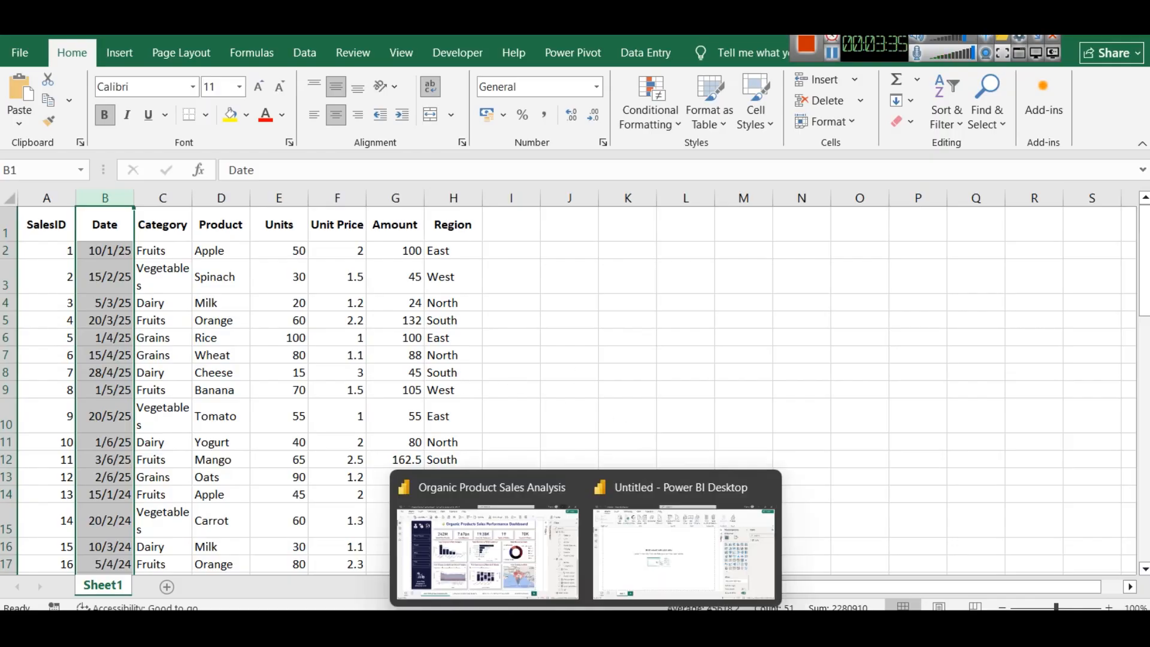
# Switch back to the untitled Power BI report and rename the loaded table as salesdata
pyautogui.click(689, 586)
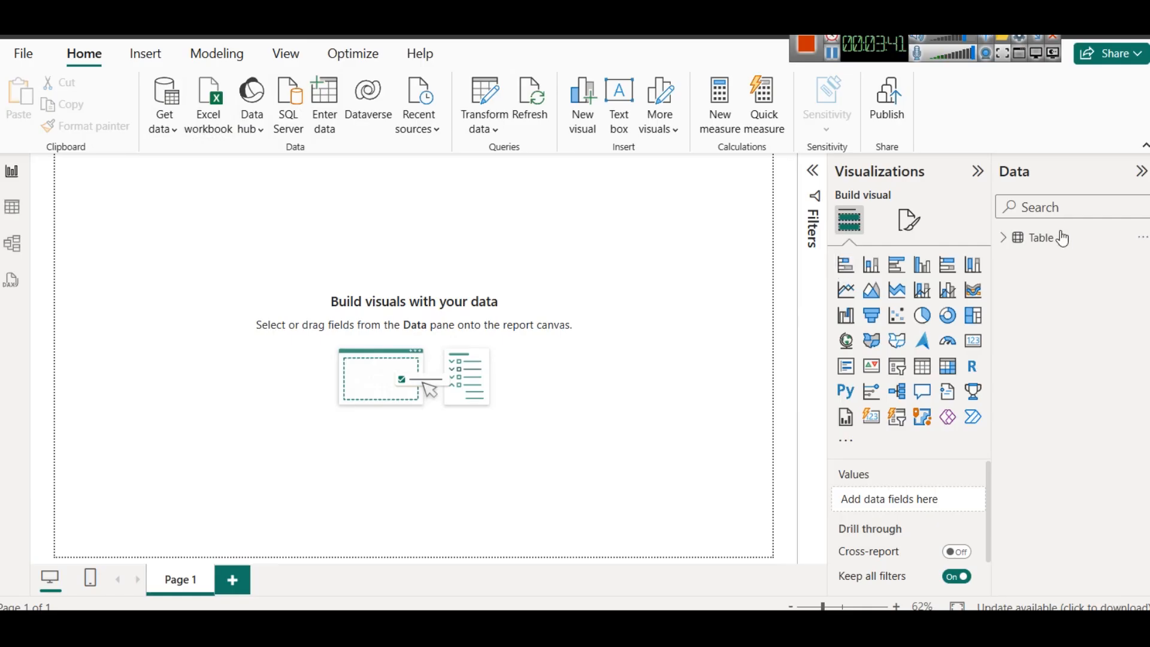
pyautogui.rightClick(1031, 248)
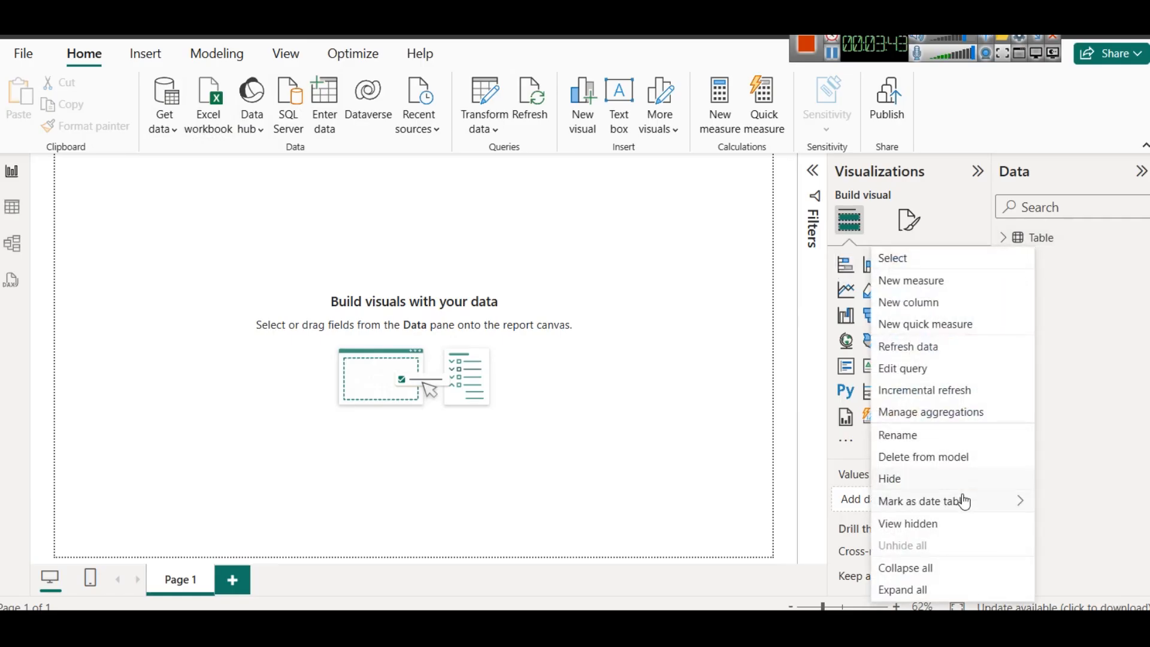
pyautogui.click(917, 435)
pyautogui.write('salesdata')
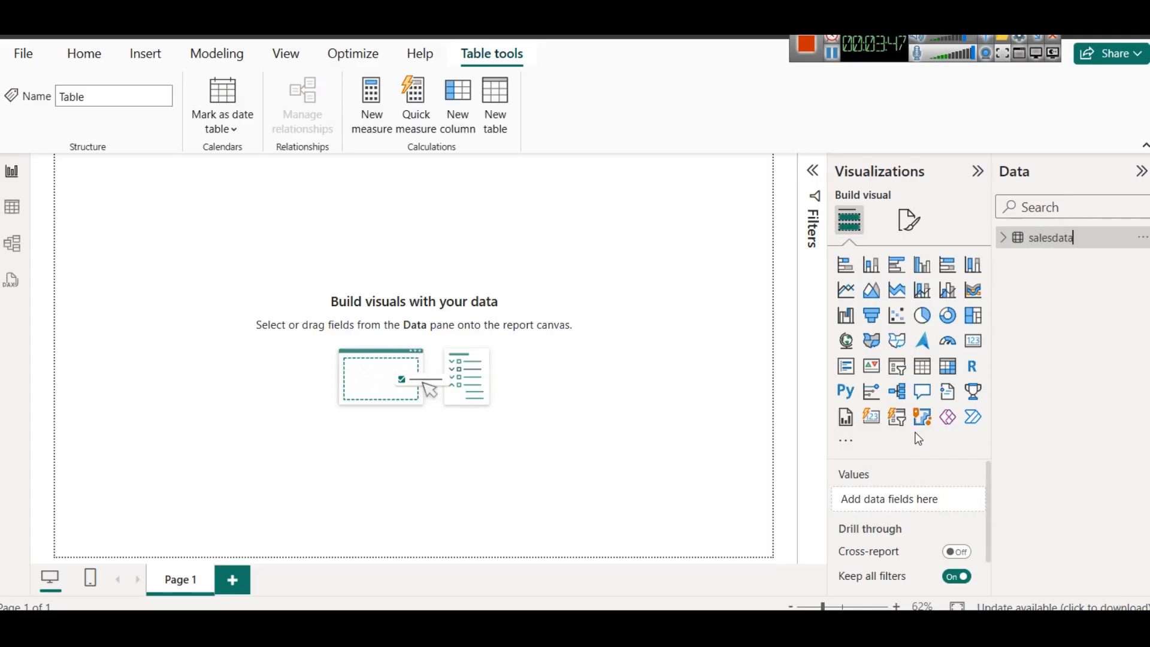
pyautogui.click(1048, 386)
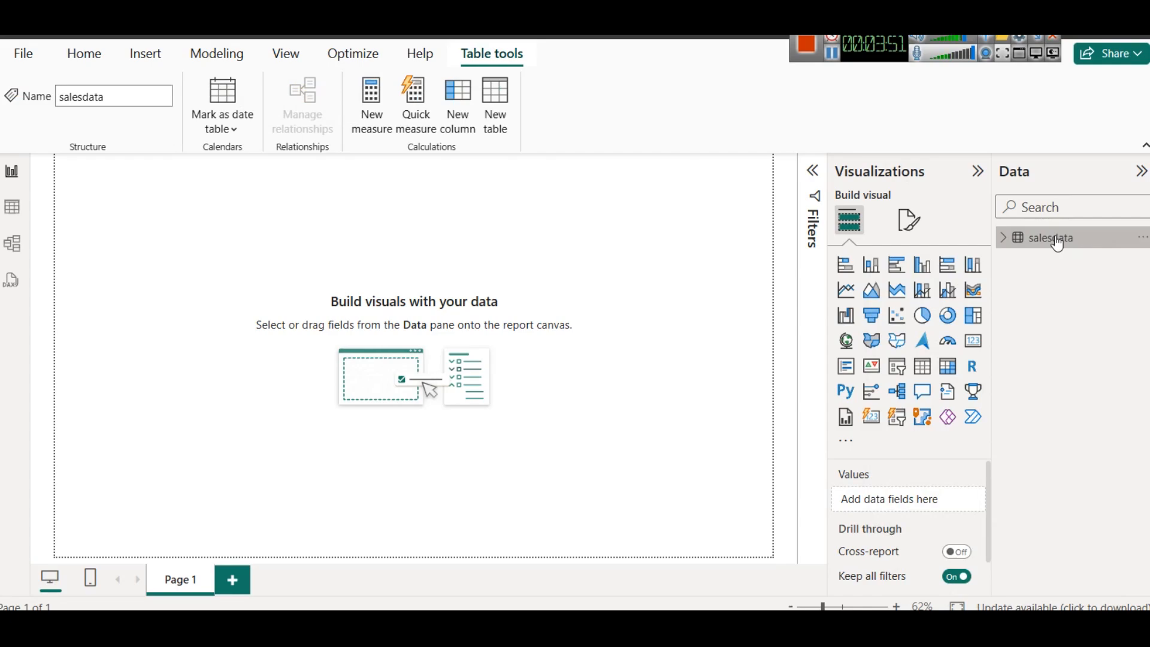
# Expand the salesdata fields, show the table in Table view, select the Date column and look through its rows
pyautogui.click(999, 242)
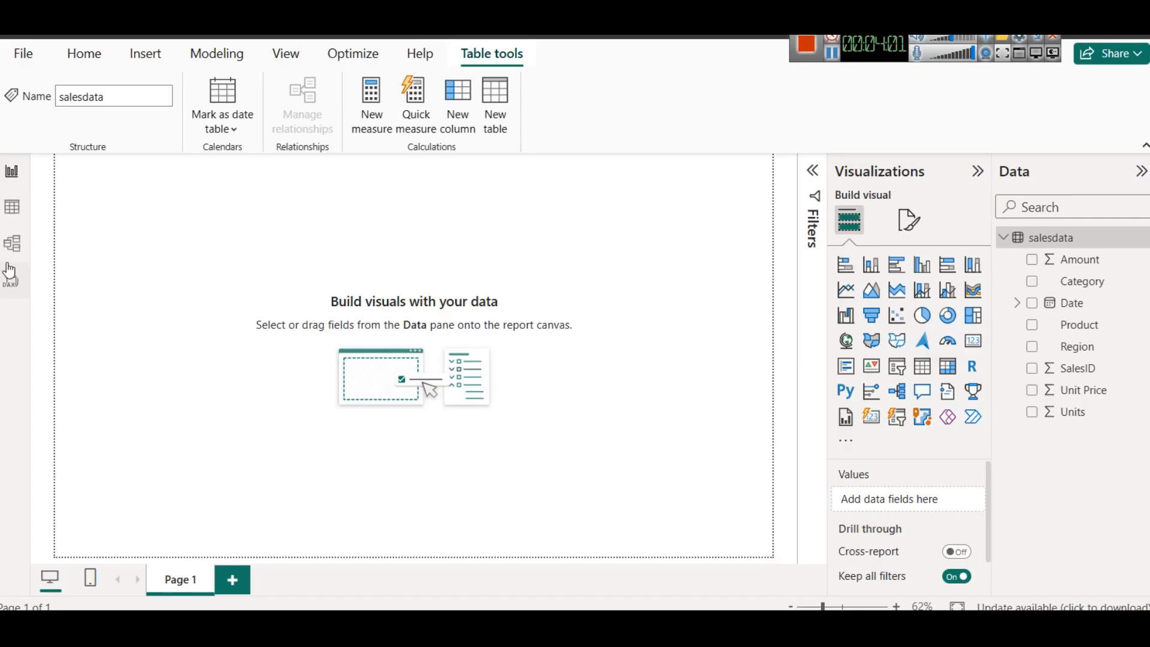
pyautogui.click(12, 206)
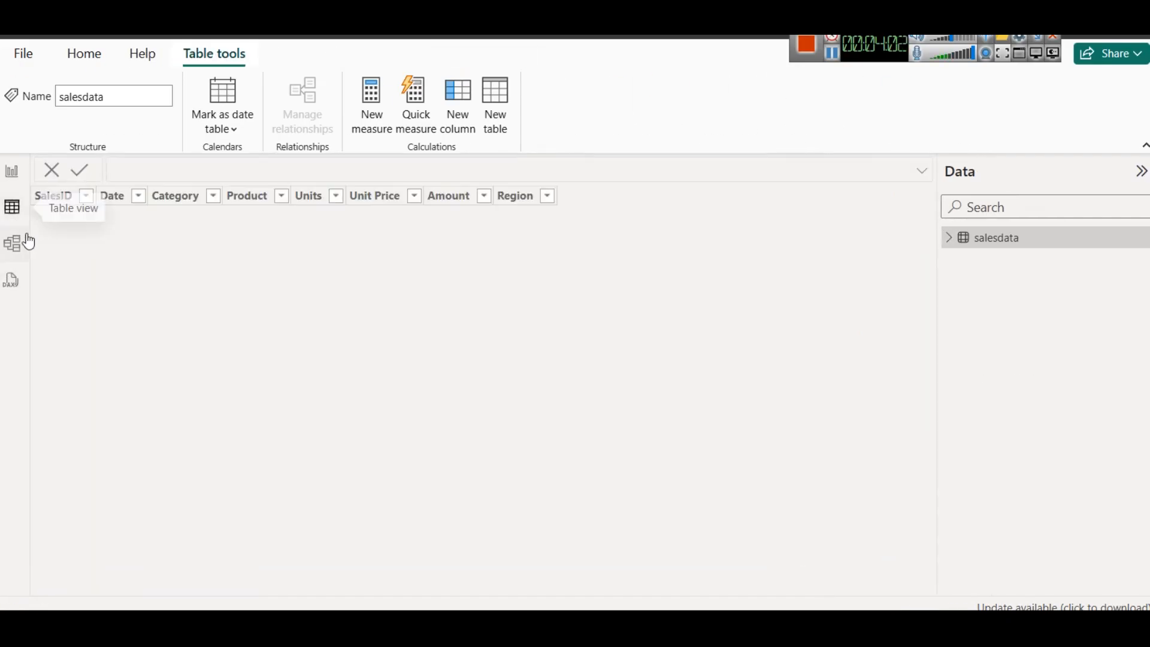
pyautogui.click(123, 197)
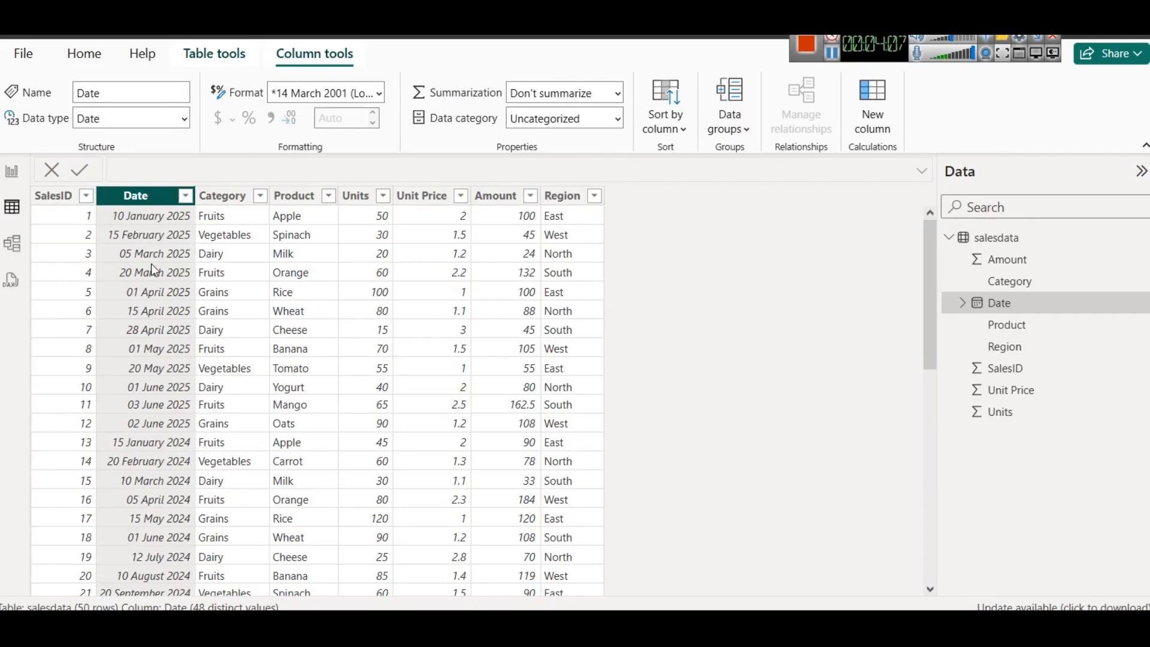
pyautogui.scroll(-10, 154, 273)
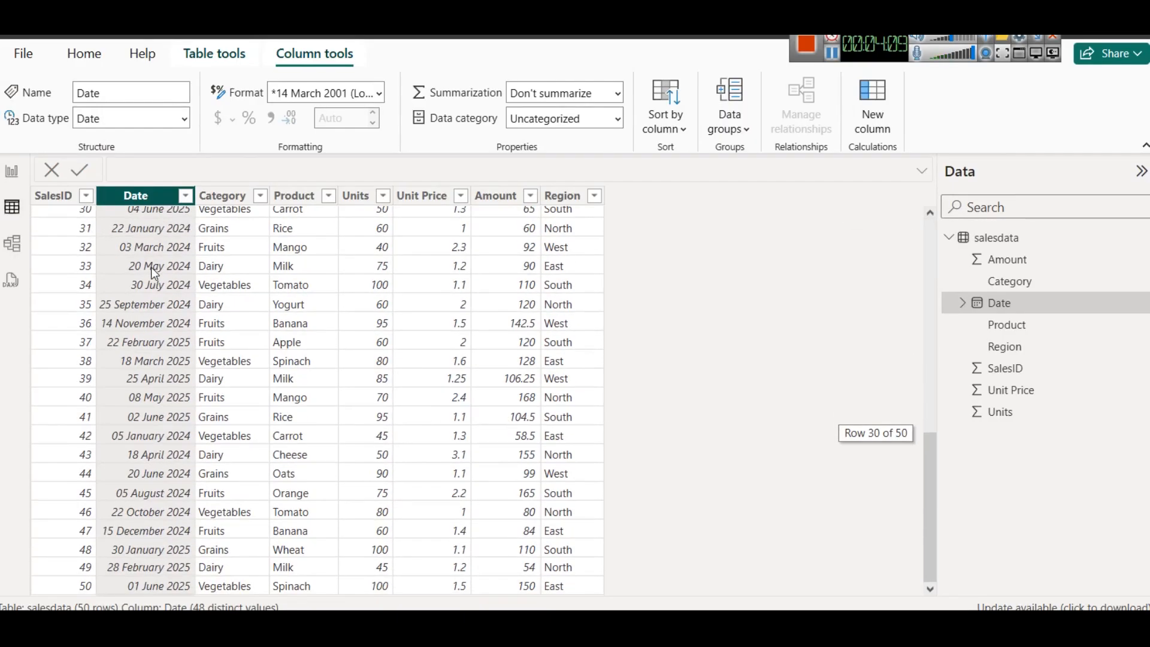
pyautogui.scroll(10, 151, 268)
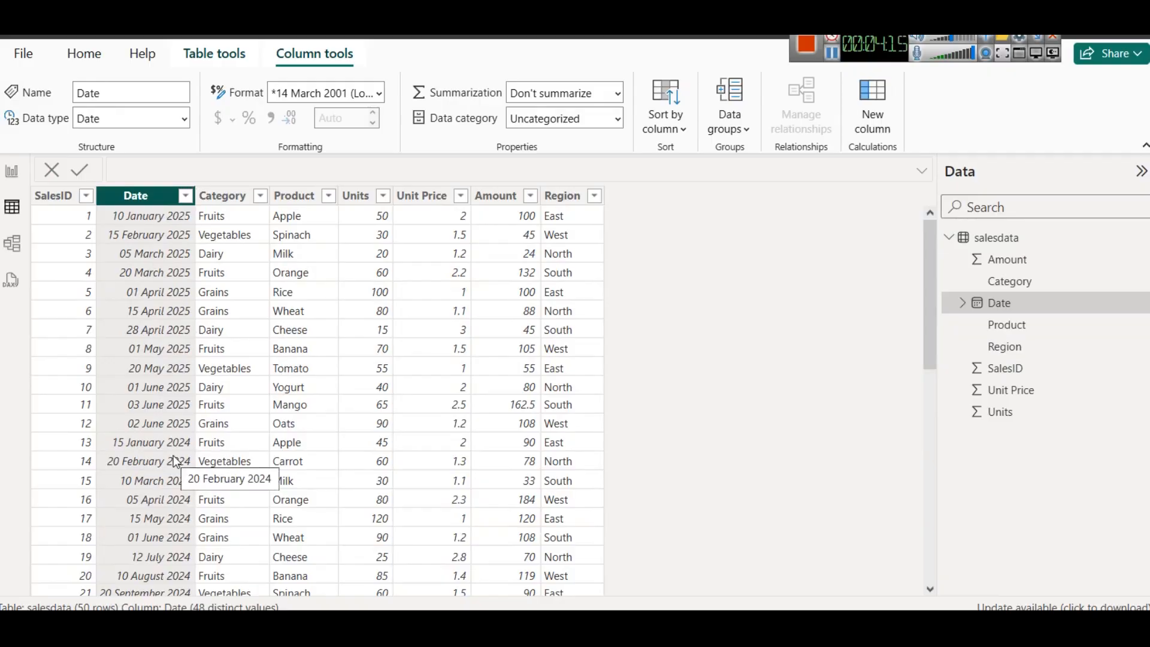
# Review the salesdata rows in Table view, the Date column's filter values, and the SalesID, Date, Category and Product columns
pyautogui.scroll(-10, 176, 461)
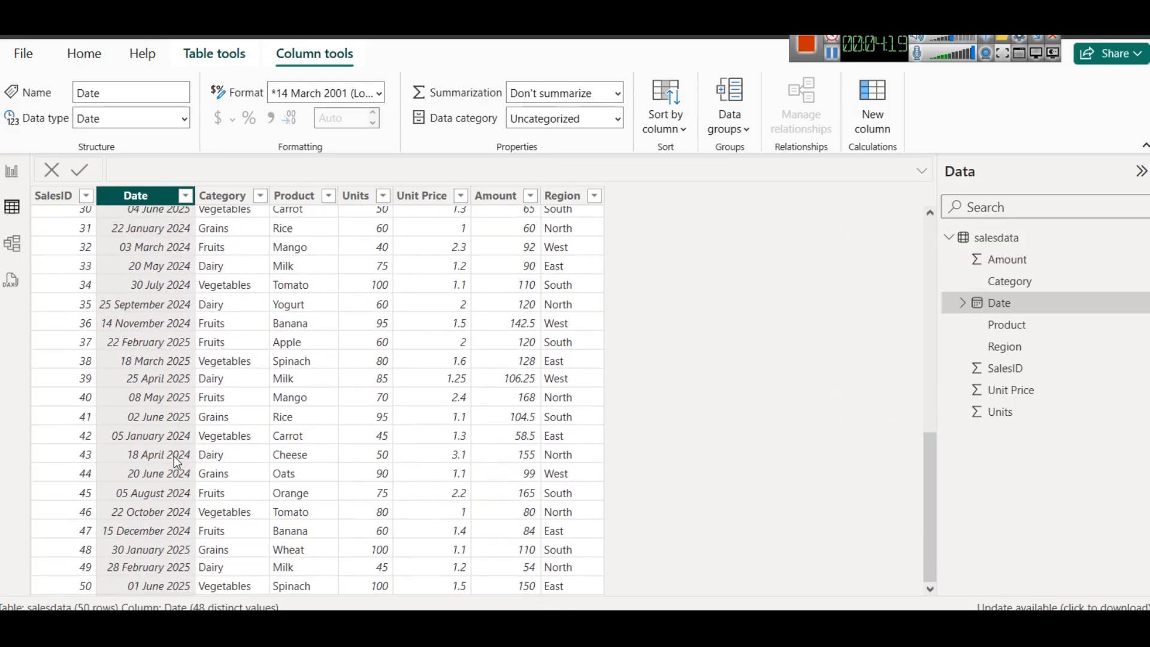
pyautogui.scroll(10, 176, 464)
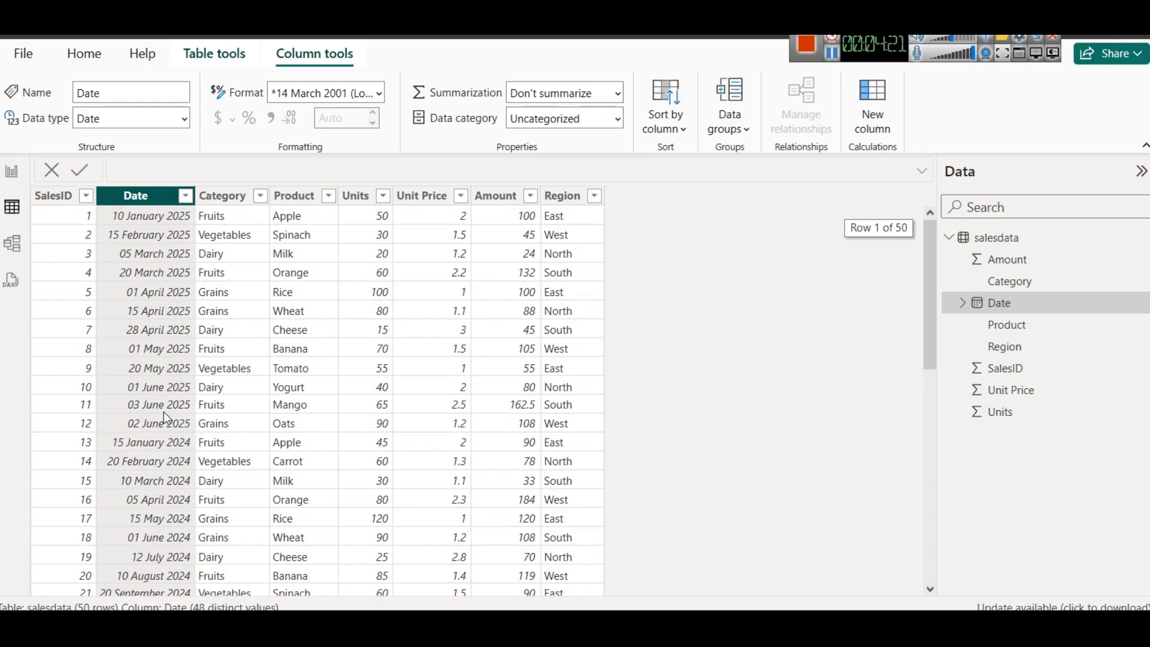
pyautogui.click(185, 196)
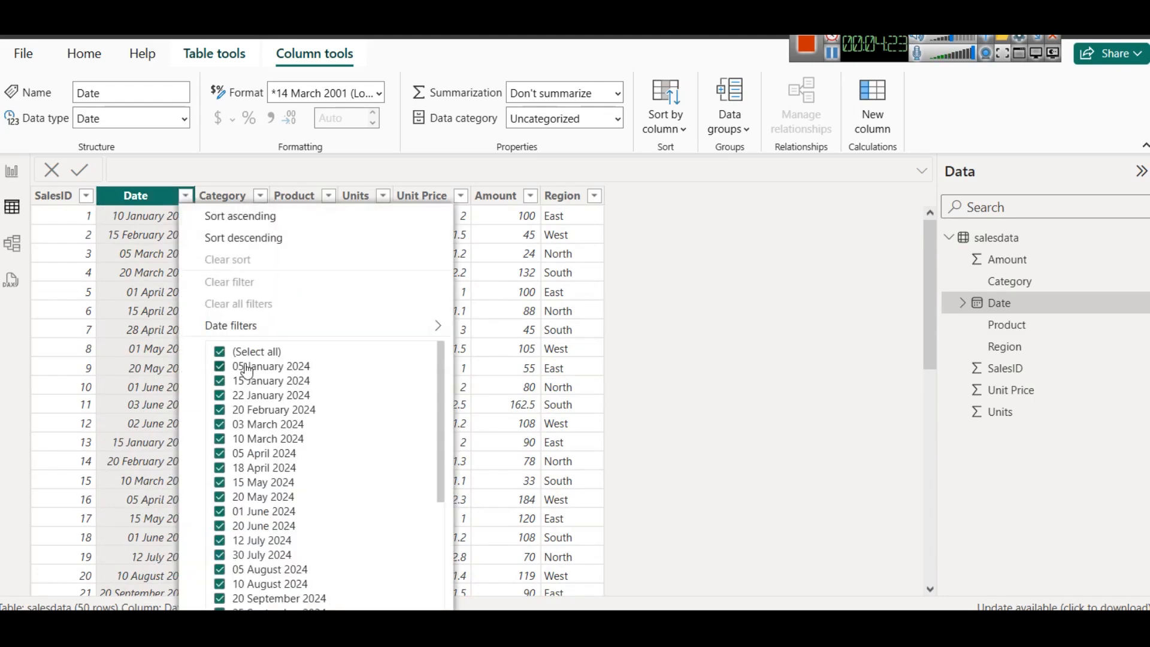
pyautogui.scroll(-10, 298, 405)
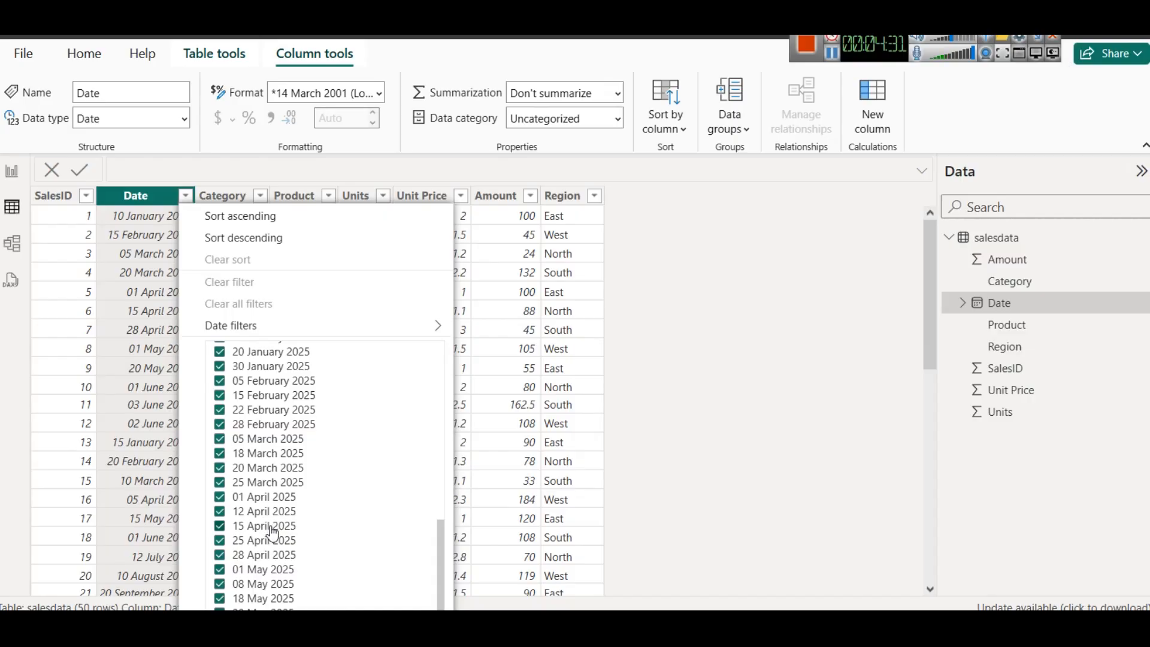
pyautogui.click(730, 430)
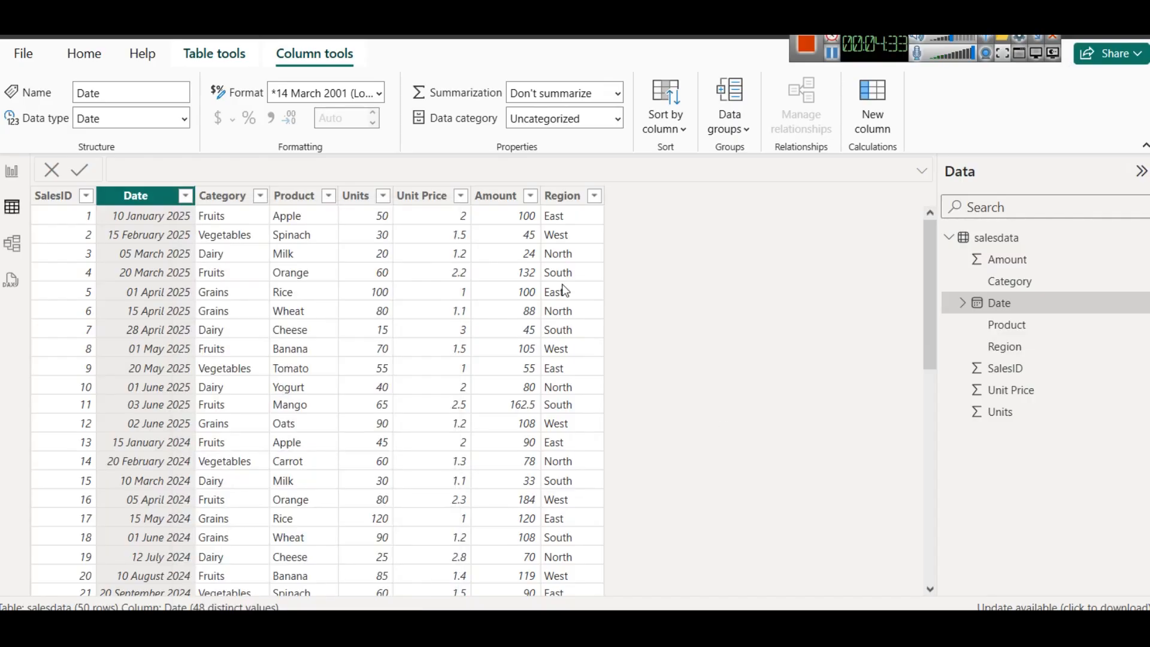
pyautogui.click(12, 174)
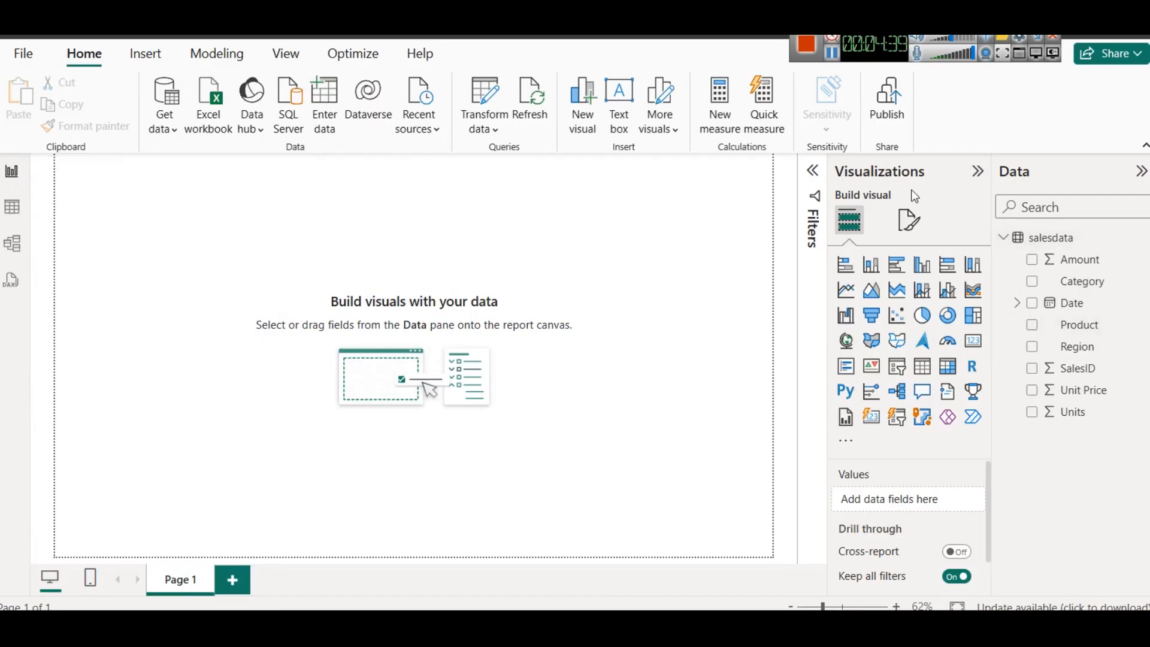
pyautogui.click(12, 207)
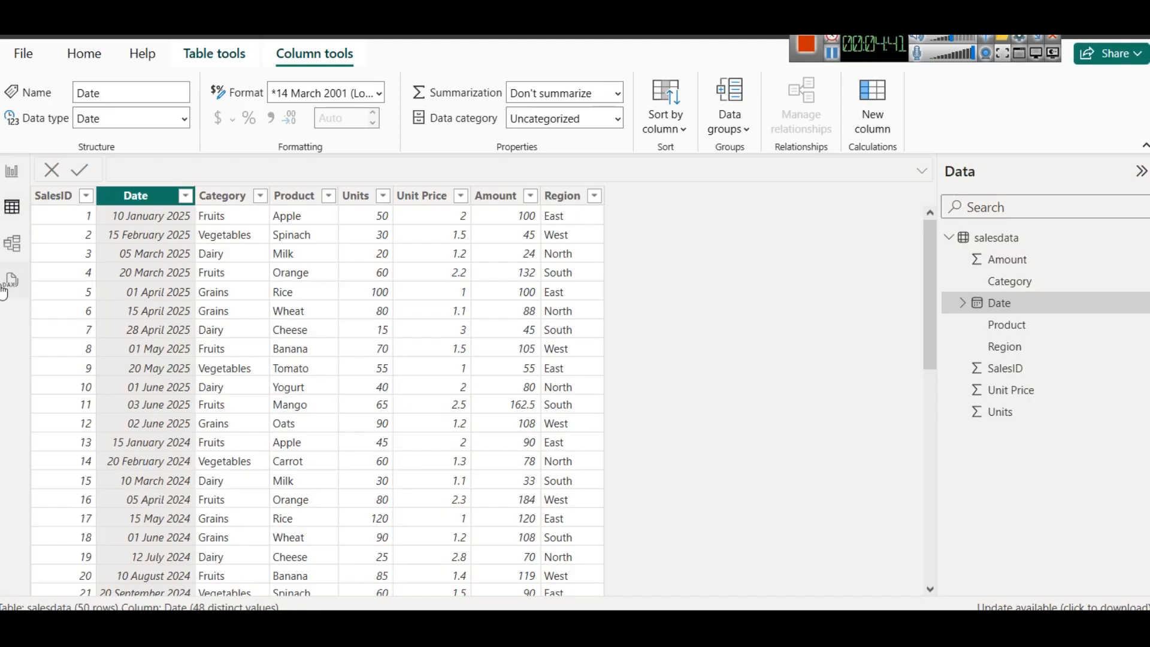
pyautogui.click(70, 200)
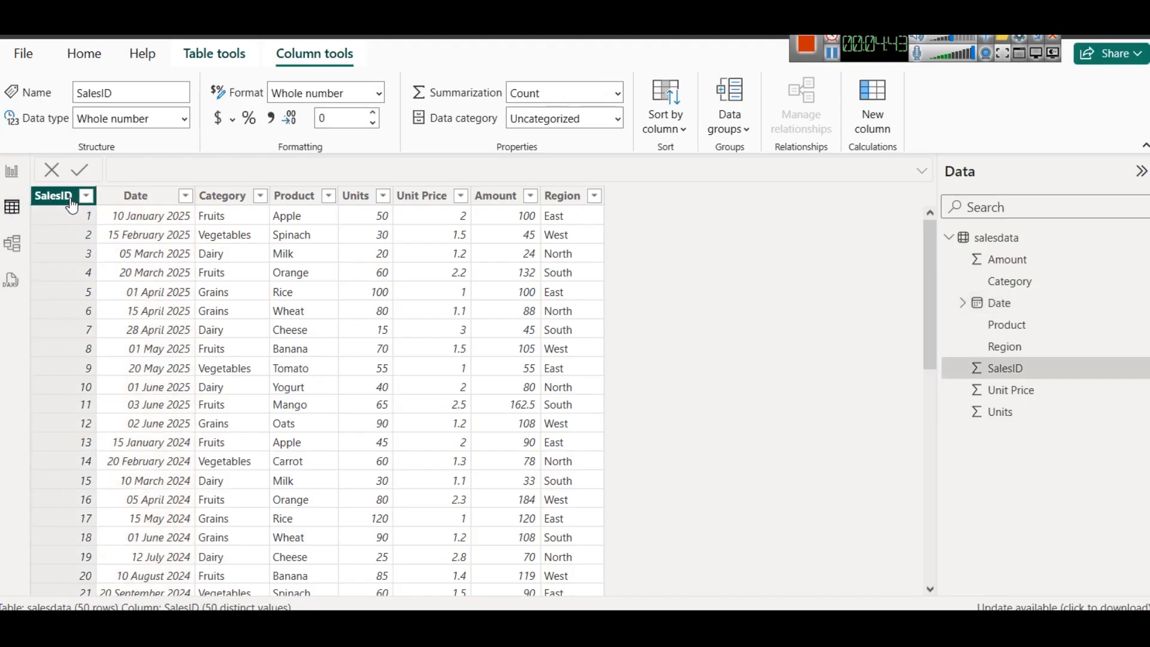
pyautogui.click(139, 197)
pyautogui.click(222, 198)
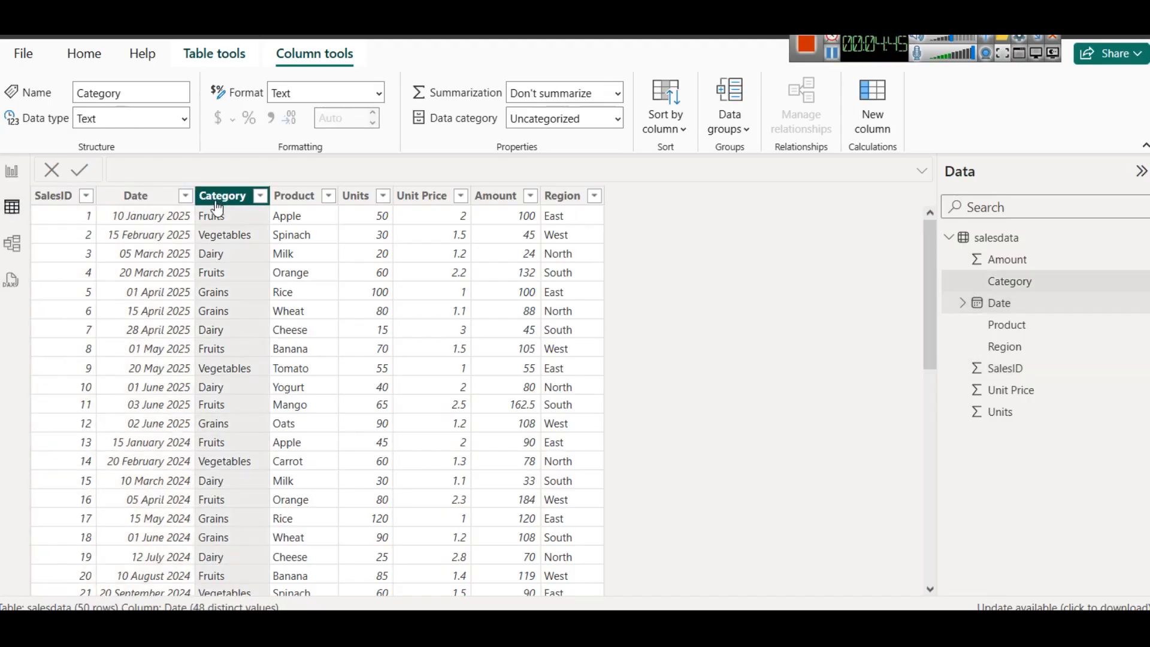
pyautogui.click(305, 201)
# Insert a text box on the report page and resize it into a shallow banner spanning the page width at its upper edge
pyautogui.click(12, 172)
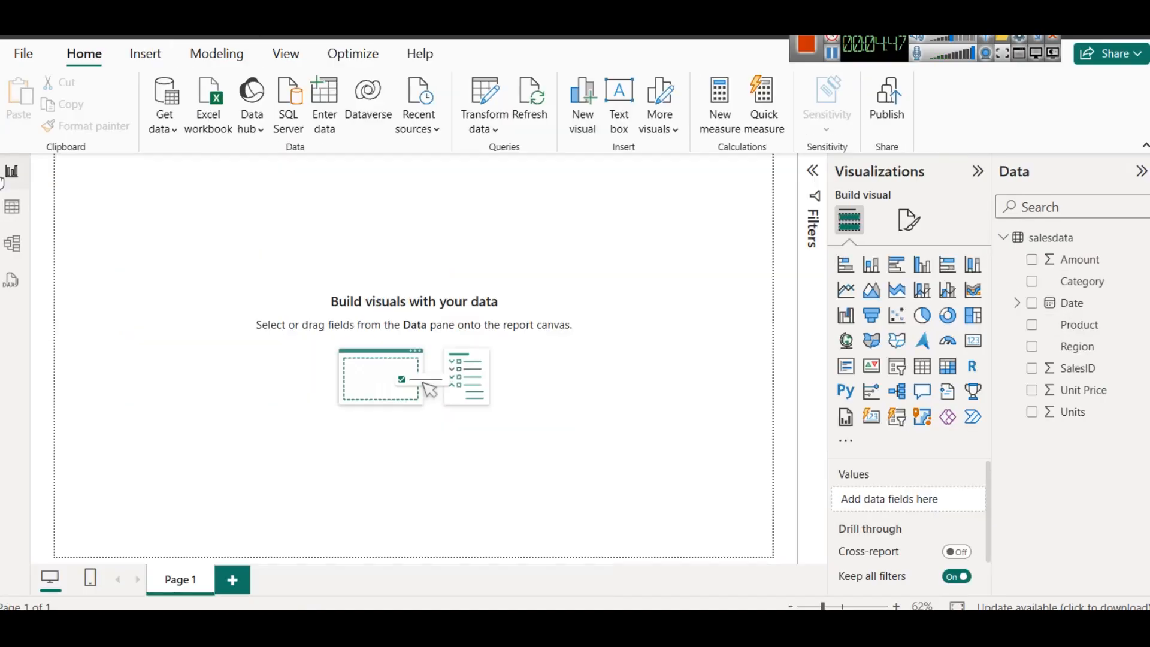
pyautogui.click(618, 99)
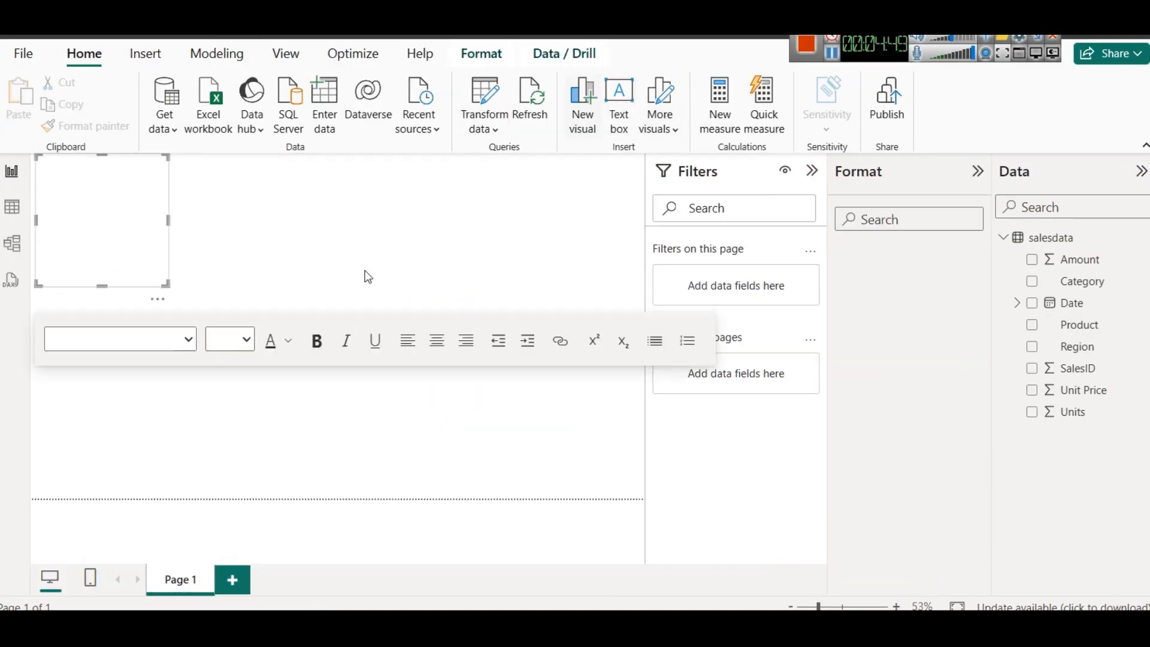
pyautogui.moveTo(100, 282); pyautogui.dragTo(102, 192)
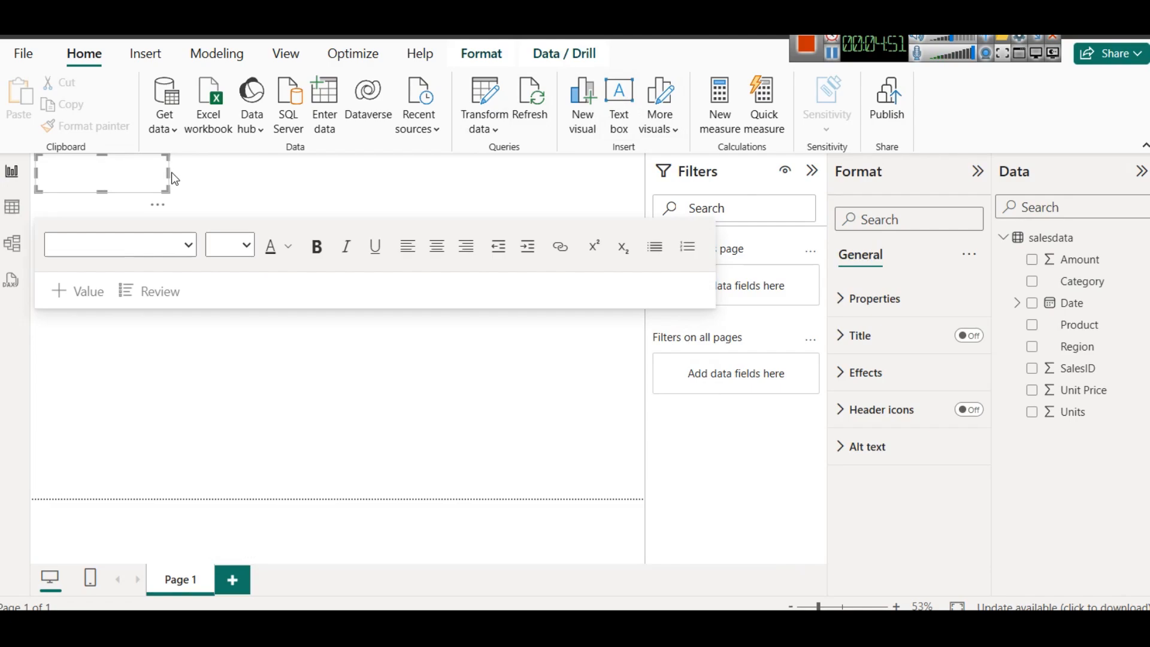
pyautogui.moveTo(170, 172); pyautogui.dragTo(634, 179)
pyautogui.moveTo(530, 191); pyautogui.dragTo(533, 205)
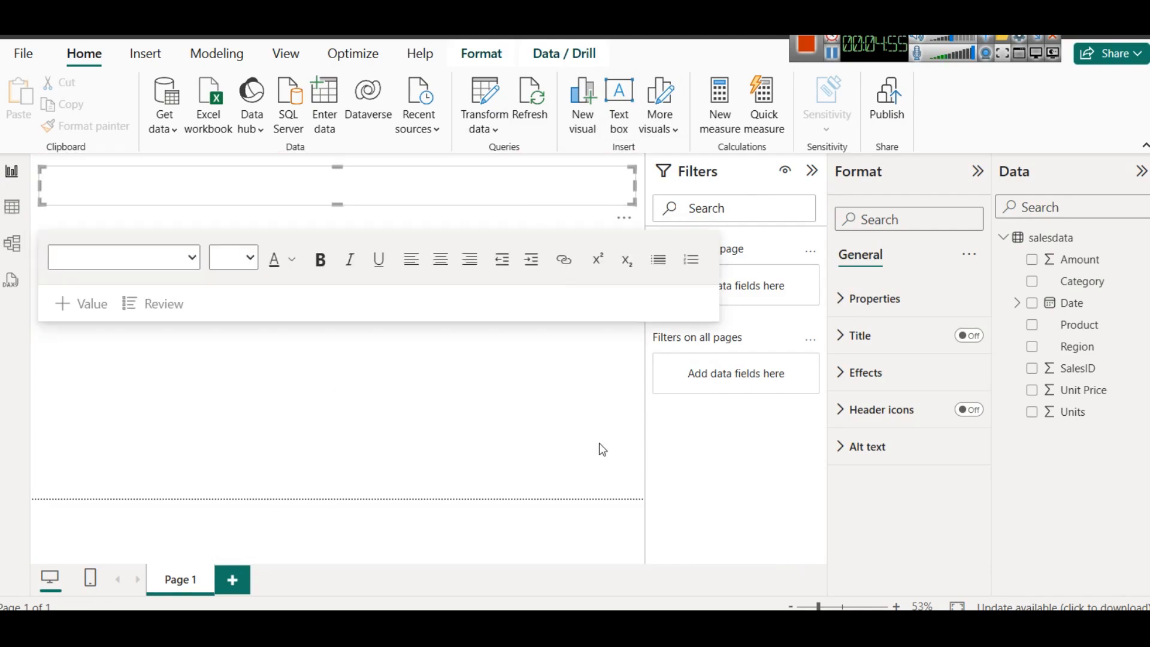
# Copy the YTD, MTD and QTD calculations article heading from the slidescope page in Chrome and paste it into the Power BI text box
pyautogui.moveTo(695, 608)
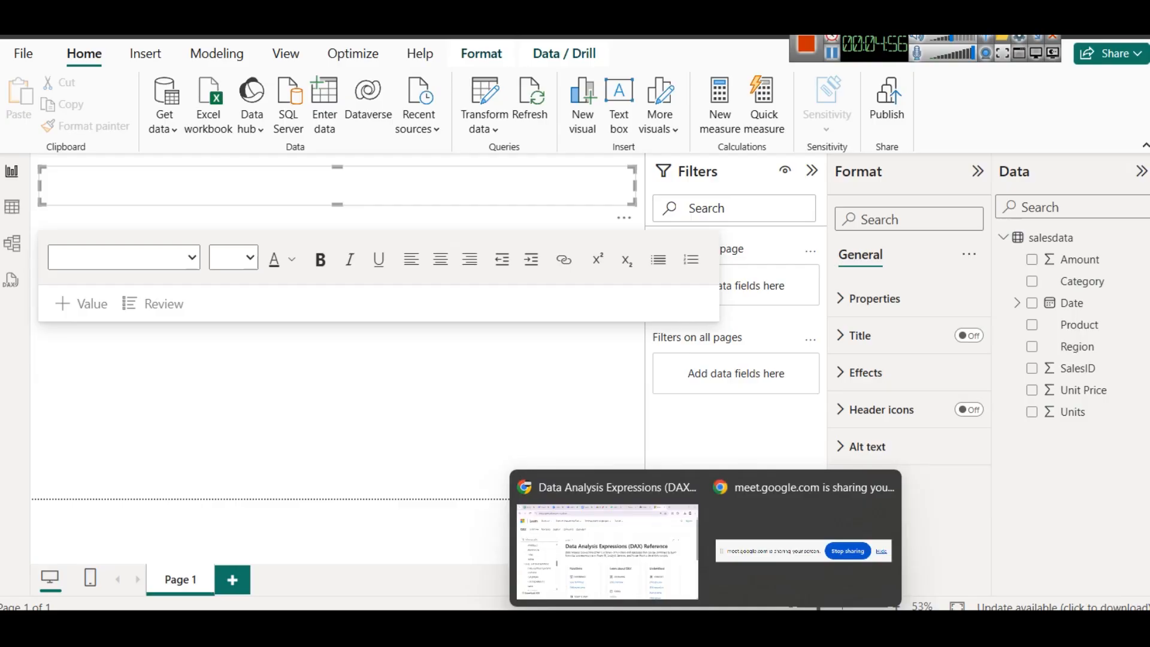
pyautogui.click(666, 559)
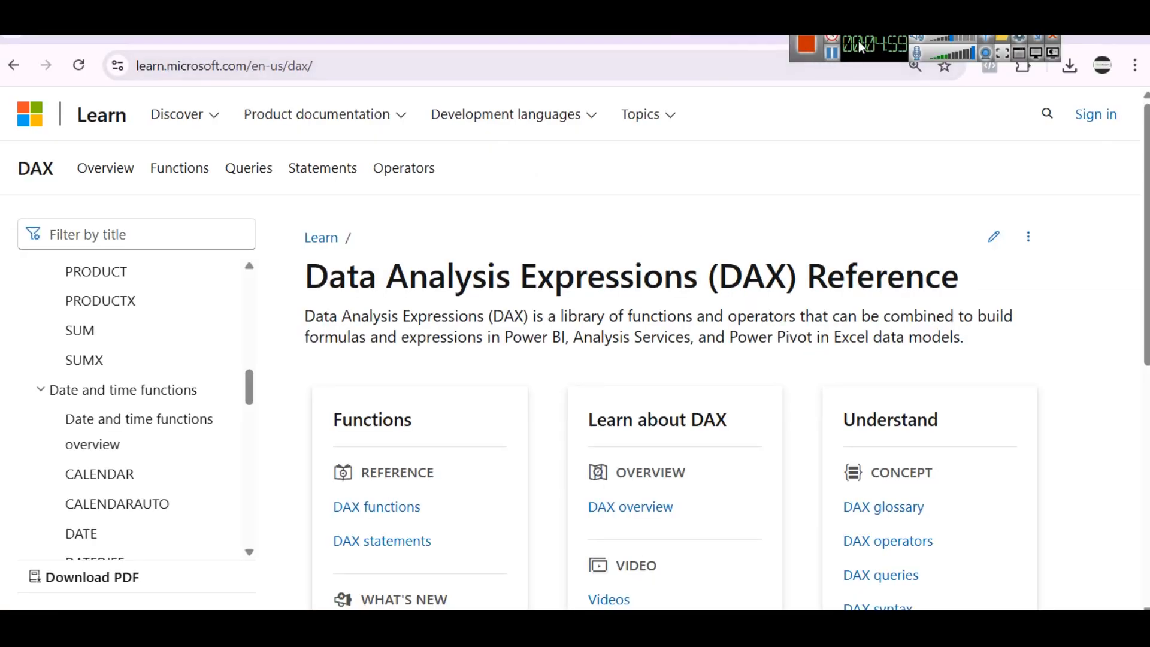
pyautogui.click(723, 36)
pyautogui.moveTo(161, 204); pyautogui.dragTo(868, 227)
pyautogui.hotkey('ctrl', 'c')
pyautogui.moveTo(590, 617)
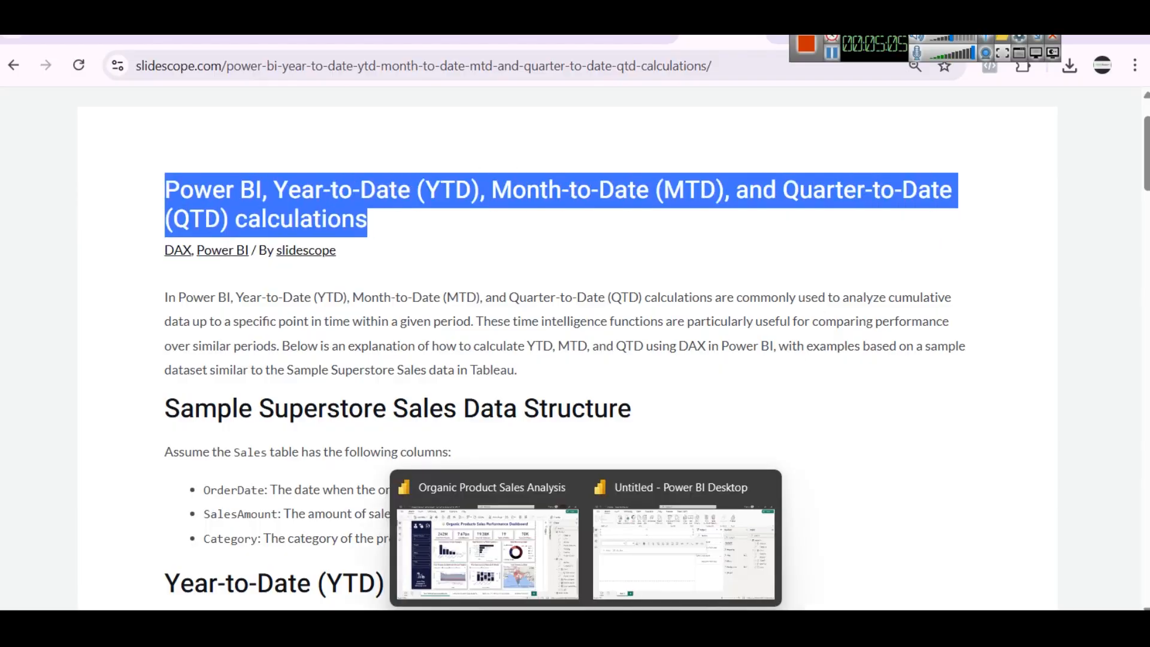
pyautogui.click(734, 530)
pyautogui.hotkey('ctrl', 'v')
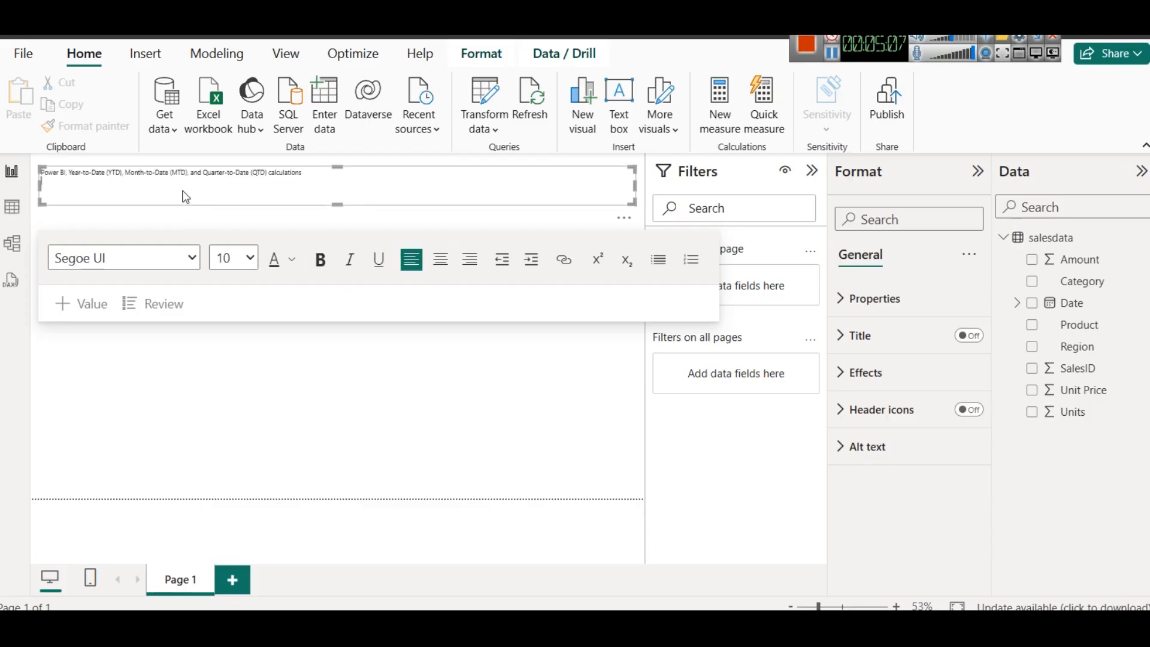
# Centre the pasted heading, set its font size to 24 and make the text box tall enough for both lines
pyautogui.hotkey('ctrl', 'a')
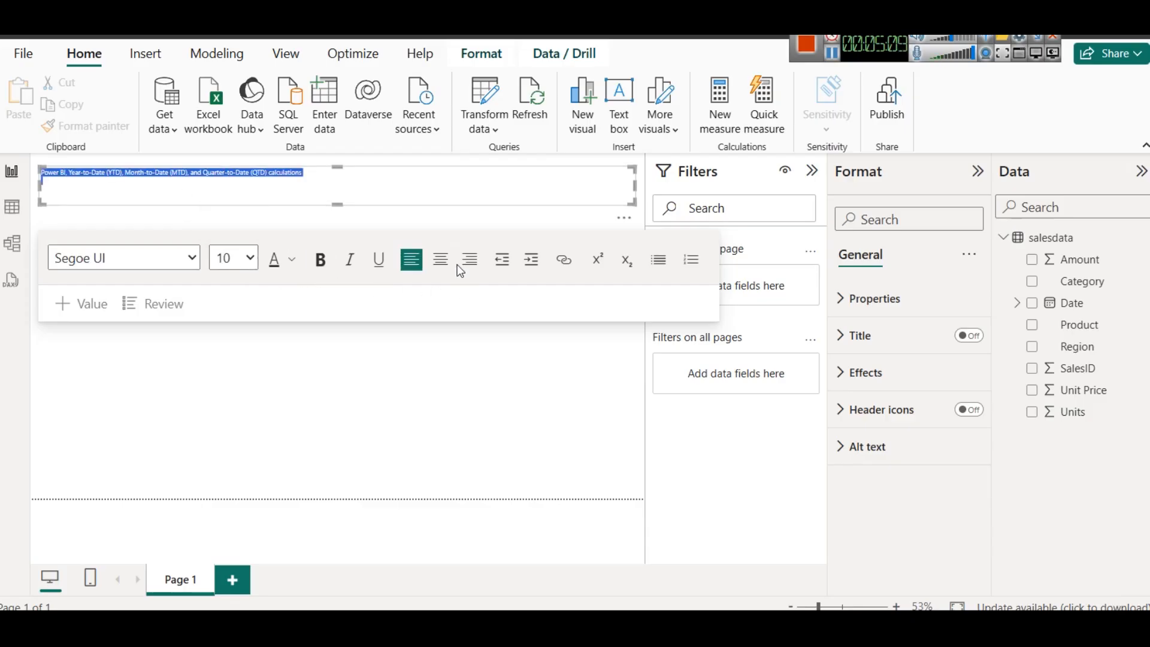
pyautogui.click(441, 259)
pyautogui.click(228, 257)
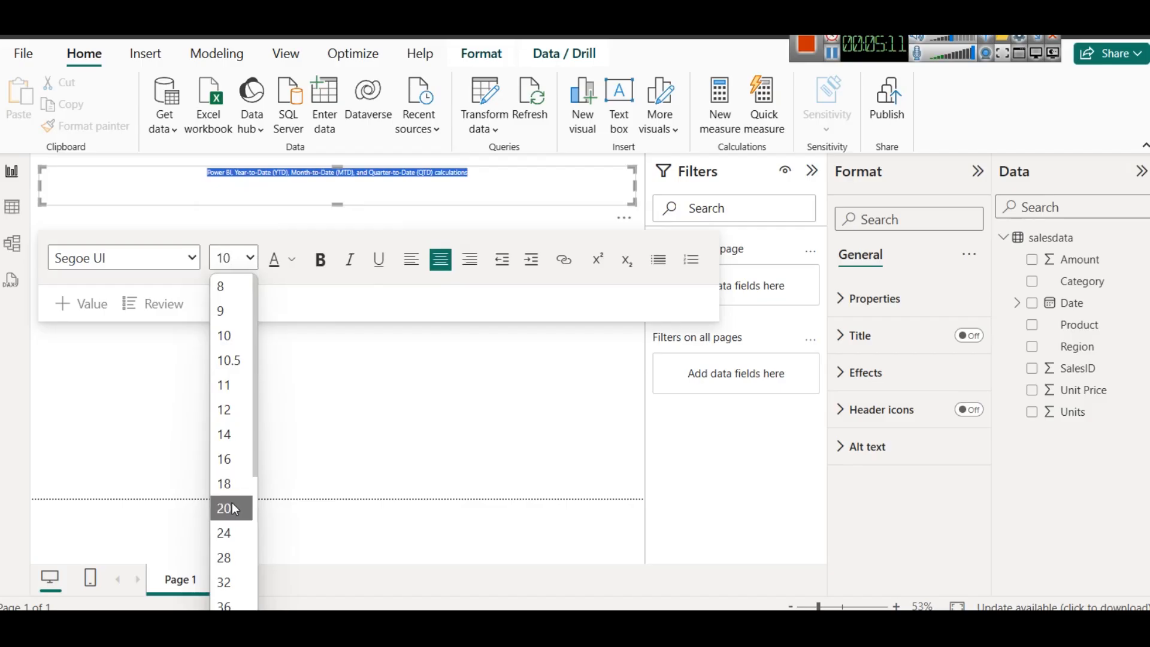
pyautogui.click(233, 533)
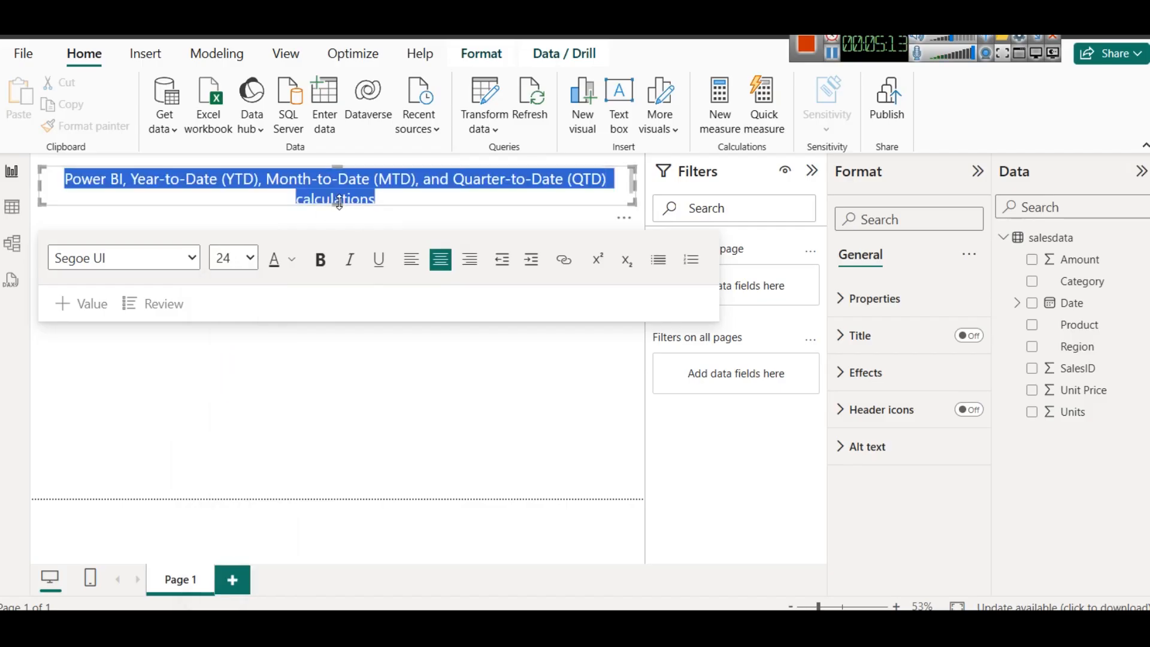
pyautogui.click(257, 193)
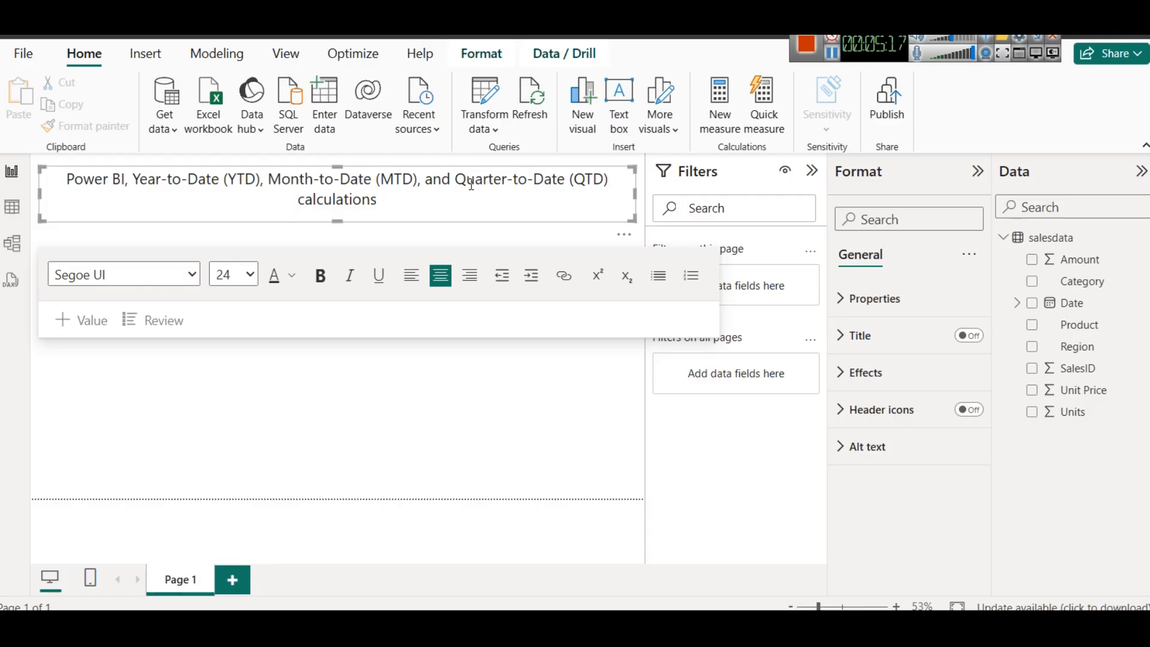
# Remove the word "and" before "Quarter-to-Date" and append "- DAX" to the heading
pyautogui.doubleClick(444, 181)
pyautogui.press('BackSpace')
pyautogui.press('BackSpace')
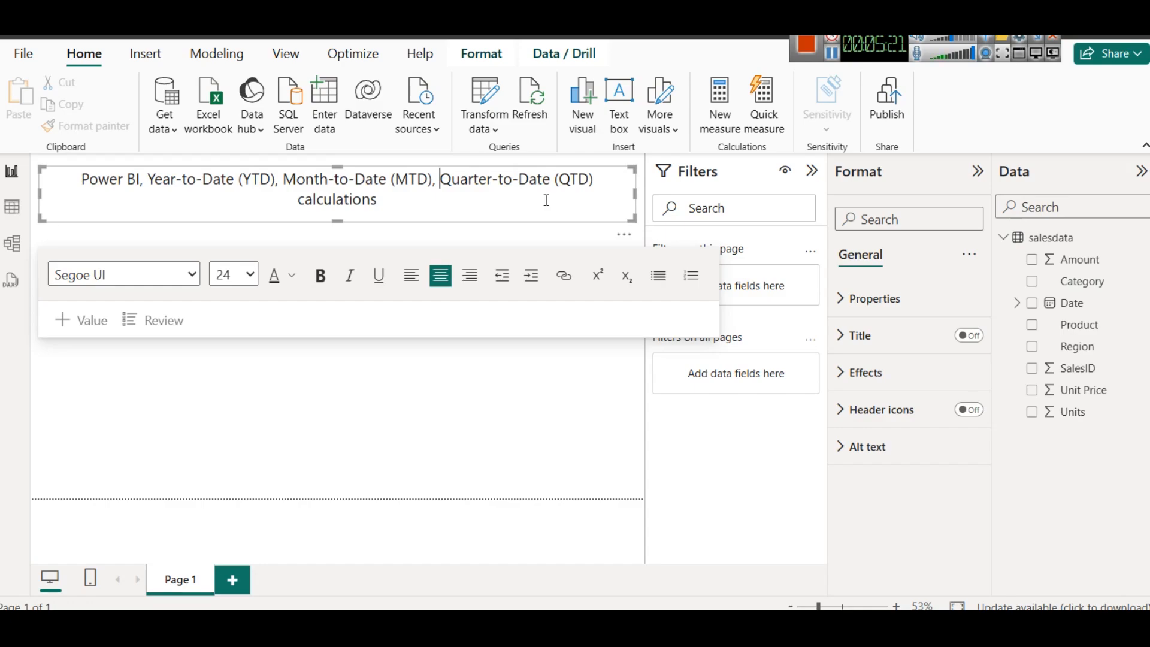
pyautogui.click(401, 204)
pyautogui.write('- DAX')
# Make the entire heading bold and colour it with the darkest red theme shade
pyautogui.hotkey('ctrl', 'a')
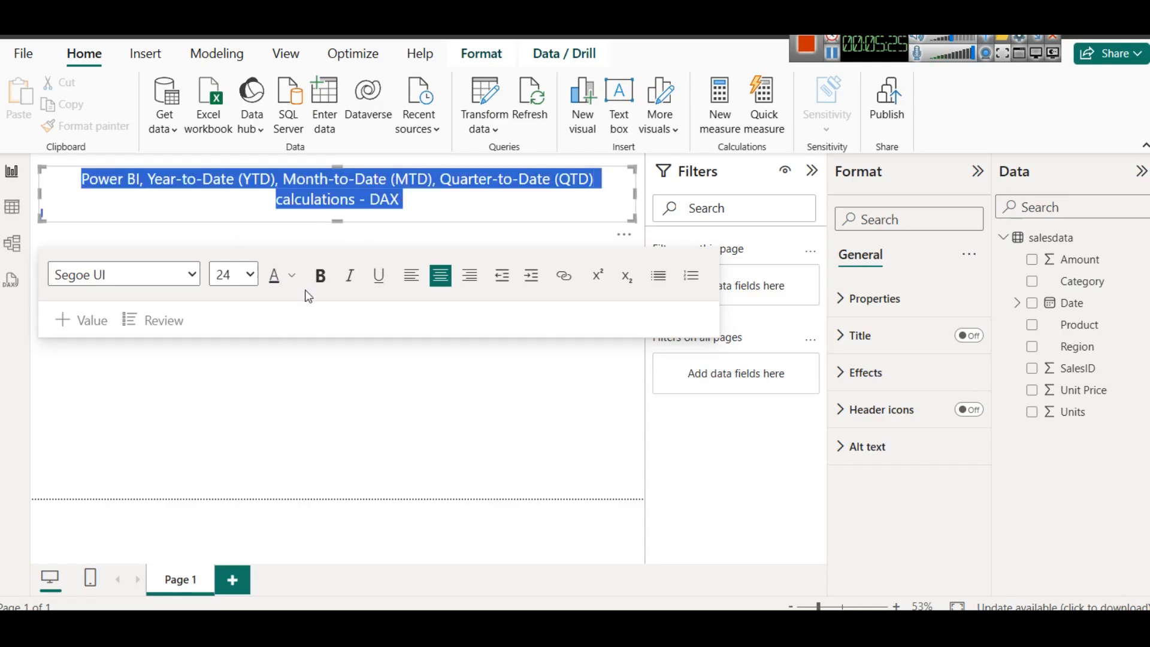
pyautogui.click(320, 275)
pyautogui.click(291, 275)
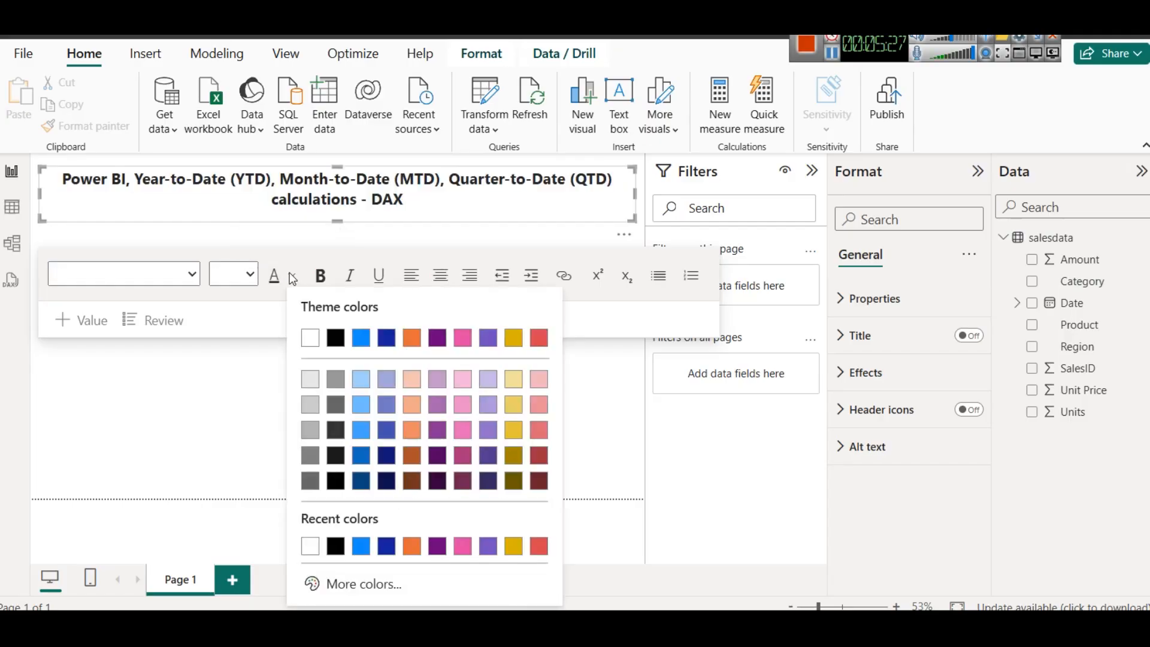
pyautogui.click(533, 490)
pyautogui.click(433, 192)
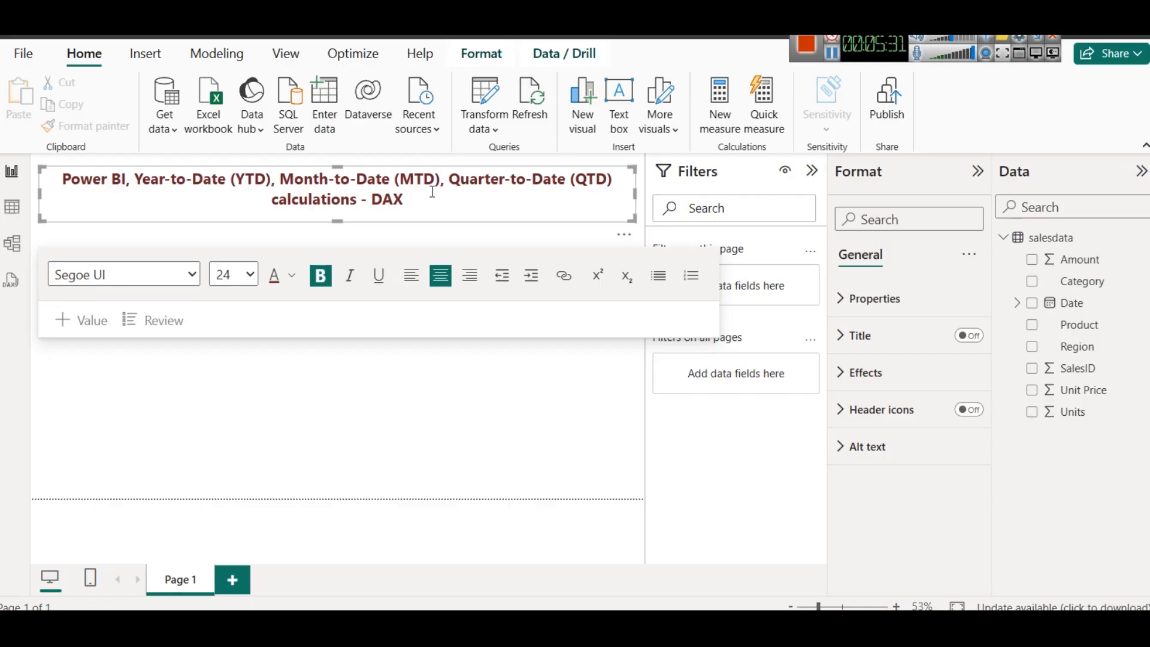
# Collapse the Filters pane and turn on the shadow effect for the heading text box
pyautogui.click(812, 171)
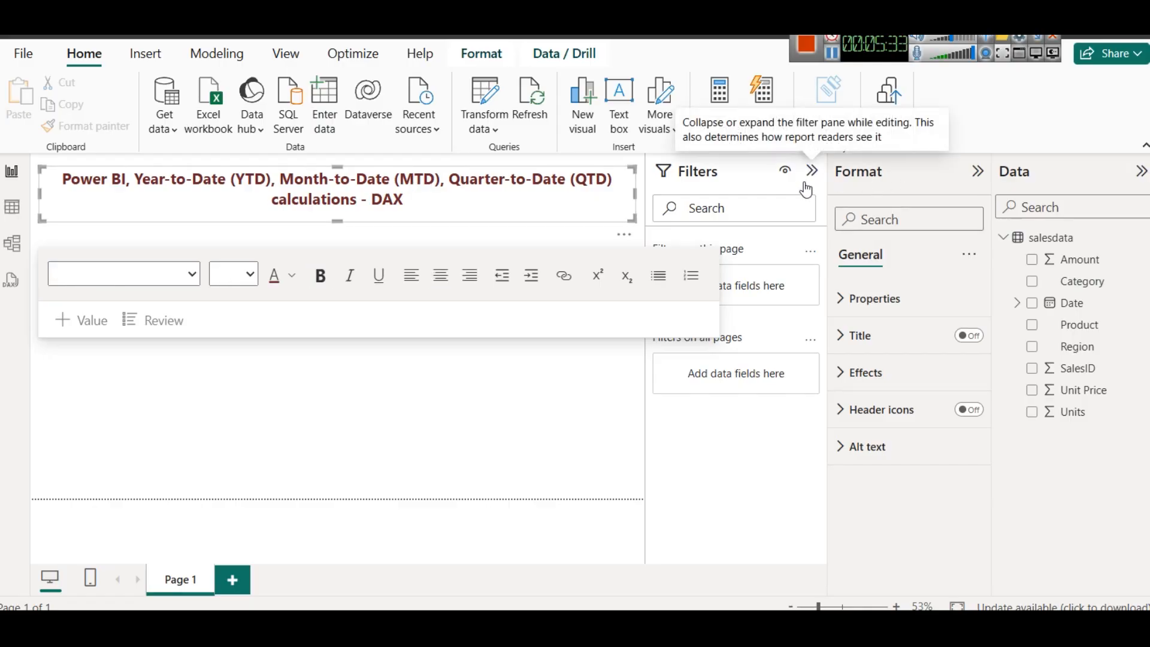
pyautogui.click(812, 172)
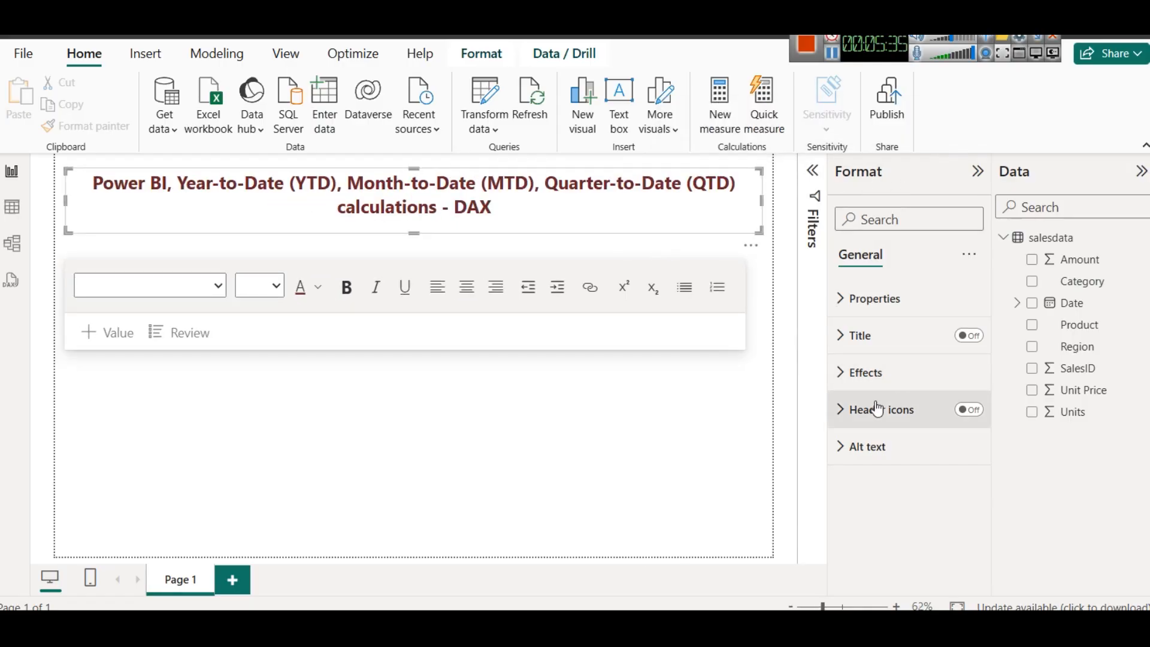
pyautogui.click(894, 376)
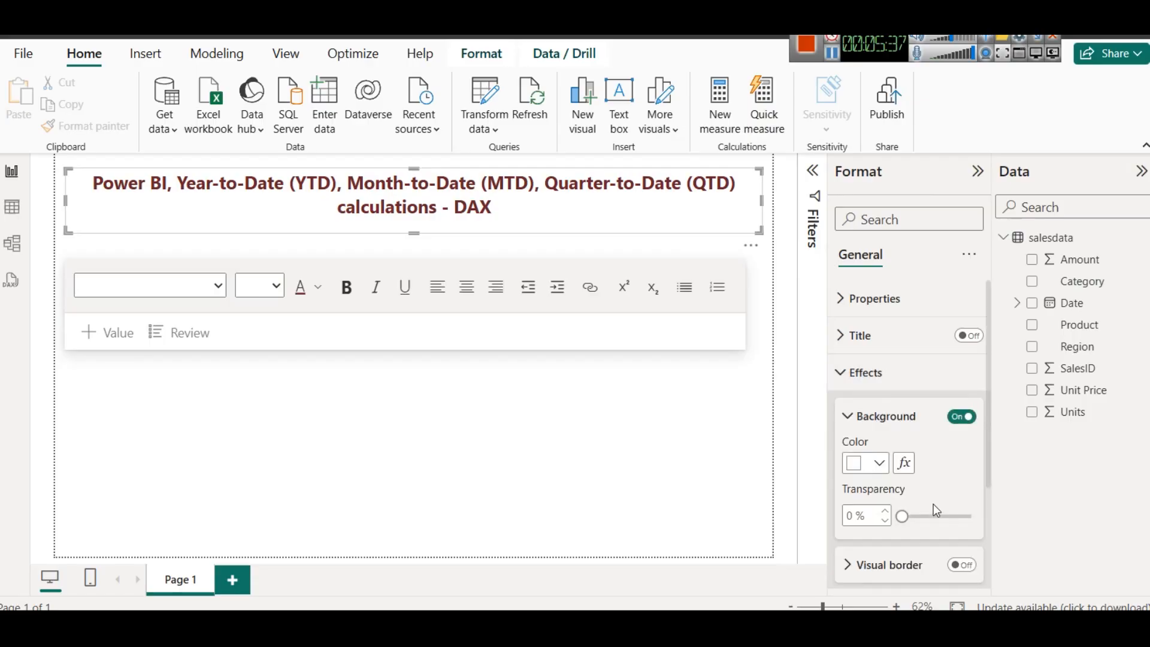
pyautogui.scroll(-2, 933, 505)
pyautogui.click(962, 517)
pyautogui.click(584, 449)
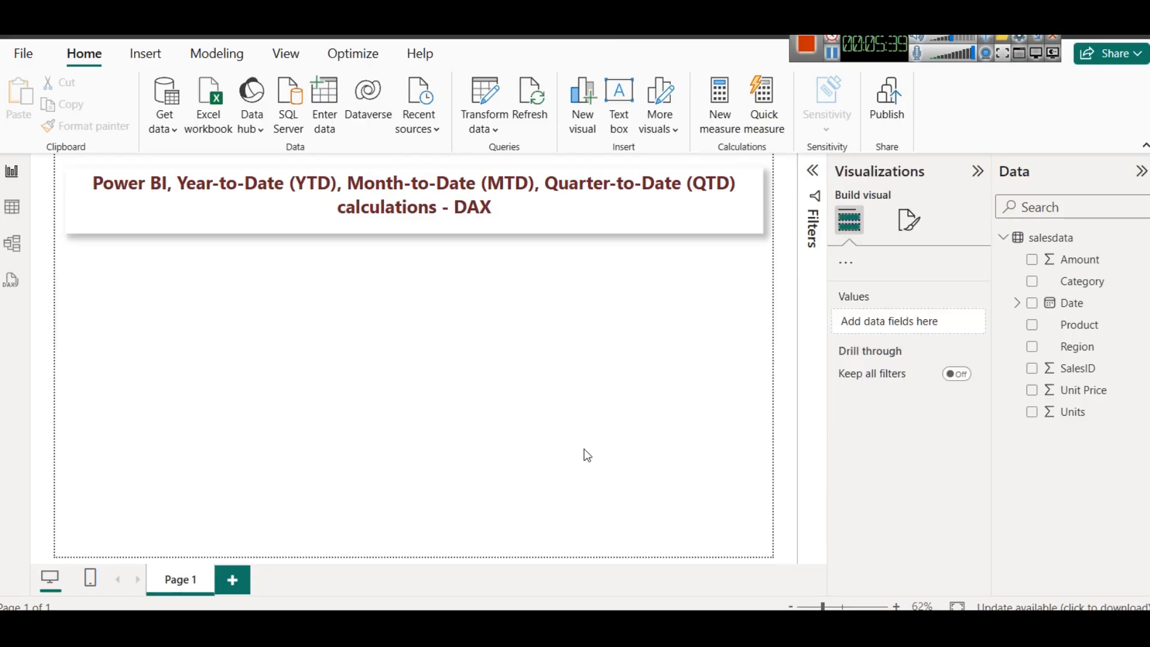
# Reduce the heading text box's height slightly, move it a little higher on the page and deselect it
pyautogui.click(429, 229)
pyautogui.moveTo(414, 232); pyautogui.dragTo(415, 224)
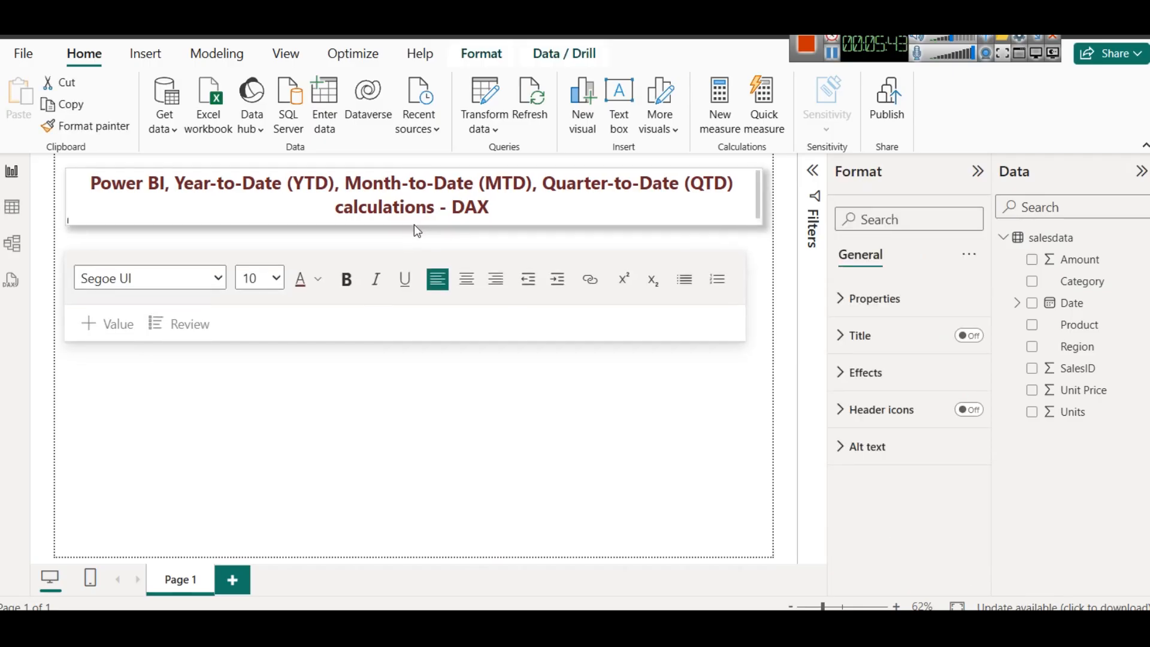
pyautogui.click(411, 228)
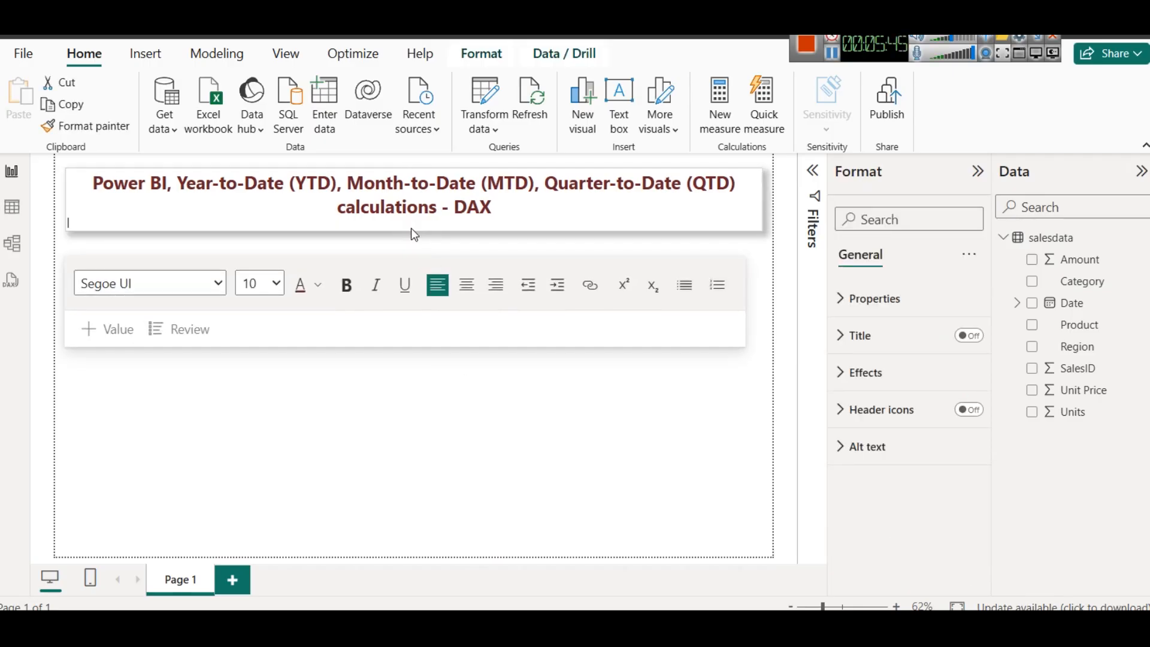
pyautogui.moveTo(415, 229); pyautogui.dragTo(414, 229)
pyautogui.click(487, 182)
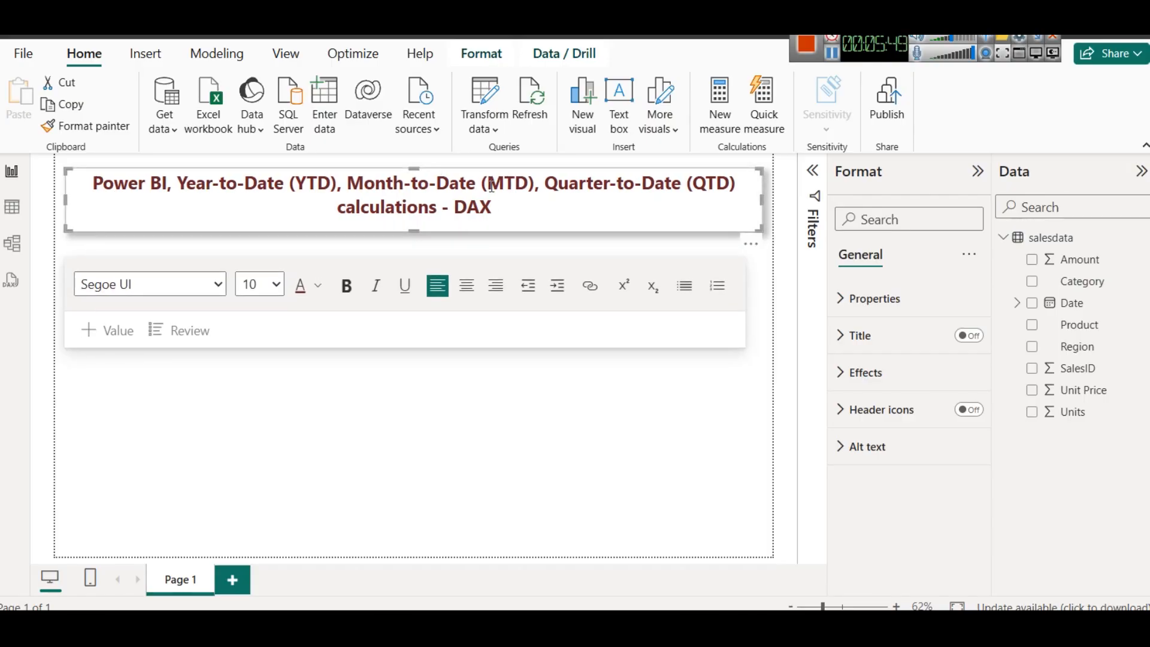
pyautogui.click(544, 245)
pyautogui.click(533, 211)
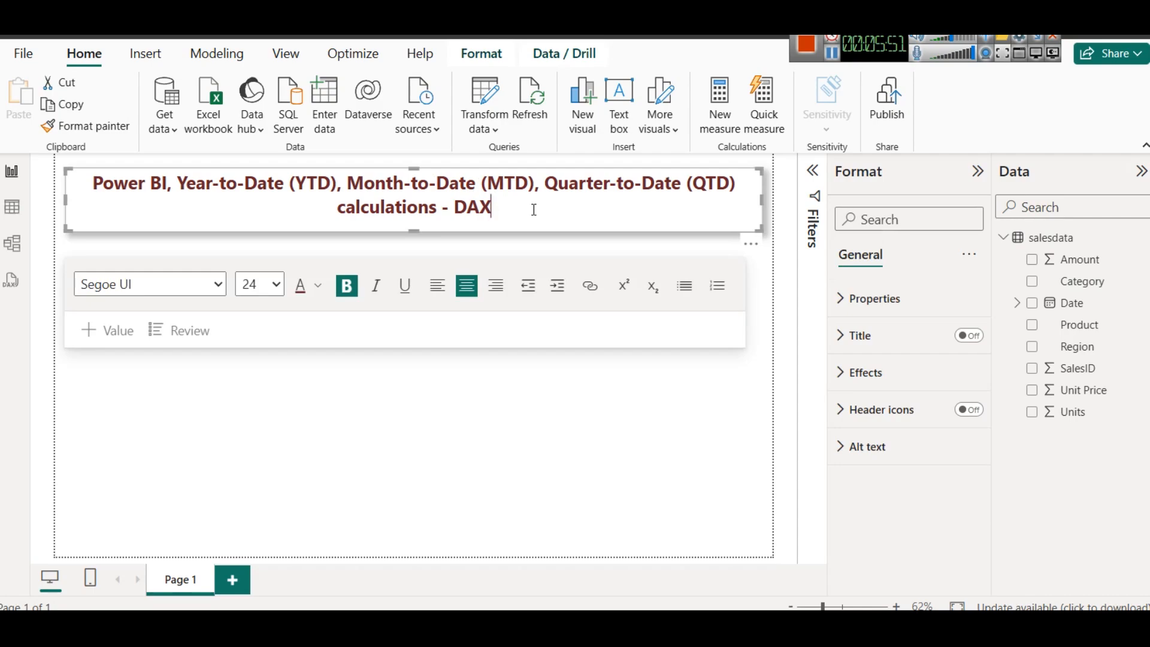
pyautogui.moveTo(535, 169); pyautogui.dragTo(536, 165)
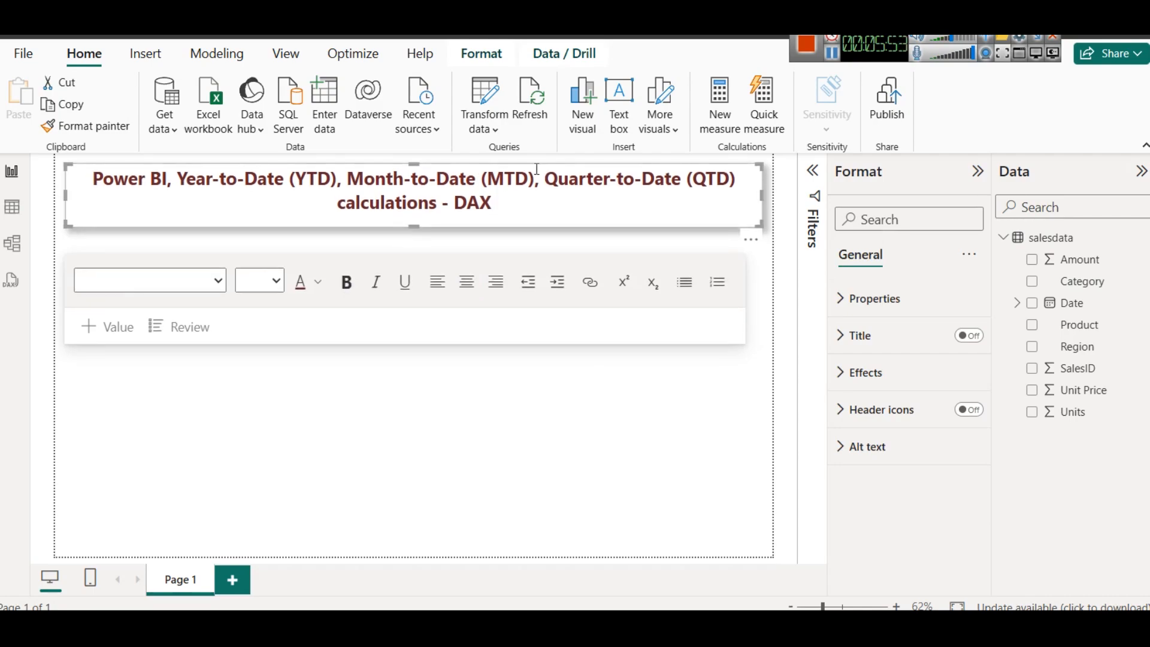
pyautogui.click(557, 423)
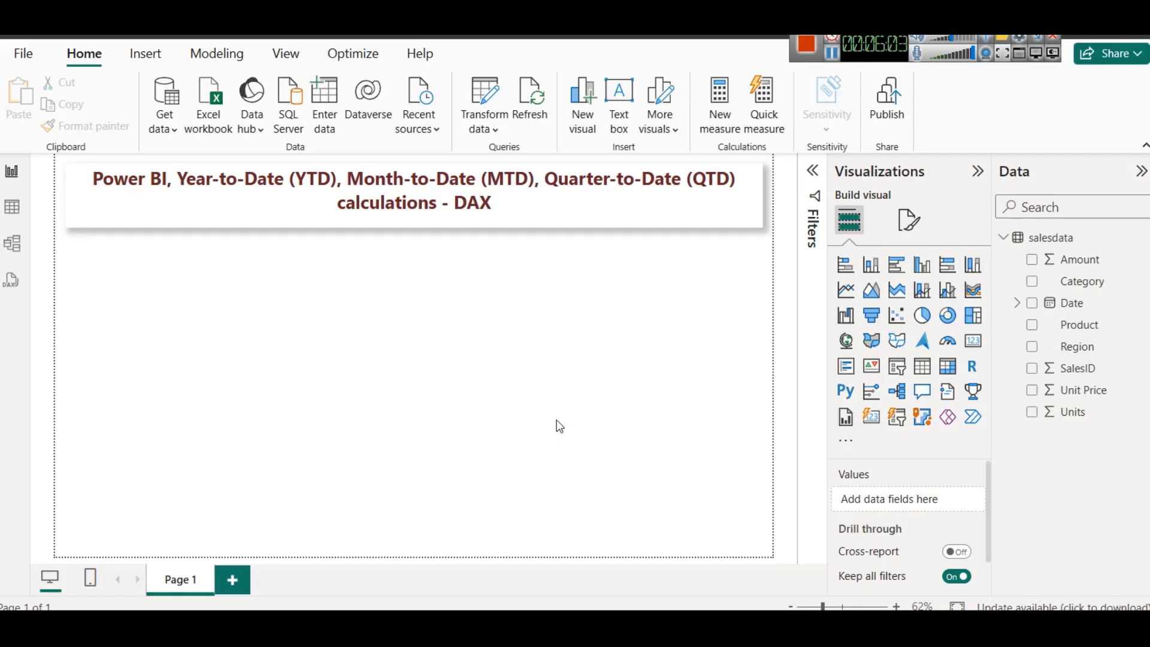
# Shorten the heading text box a little more from its lower edge and deselect it
pyautogui.click(394, 215)
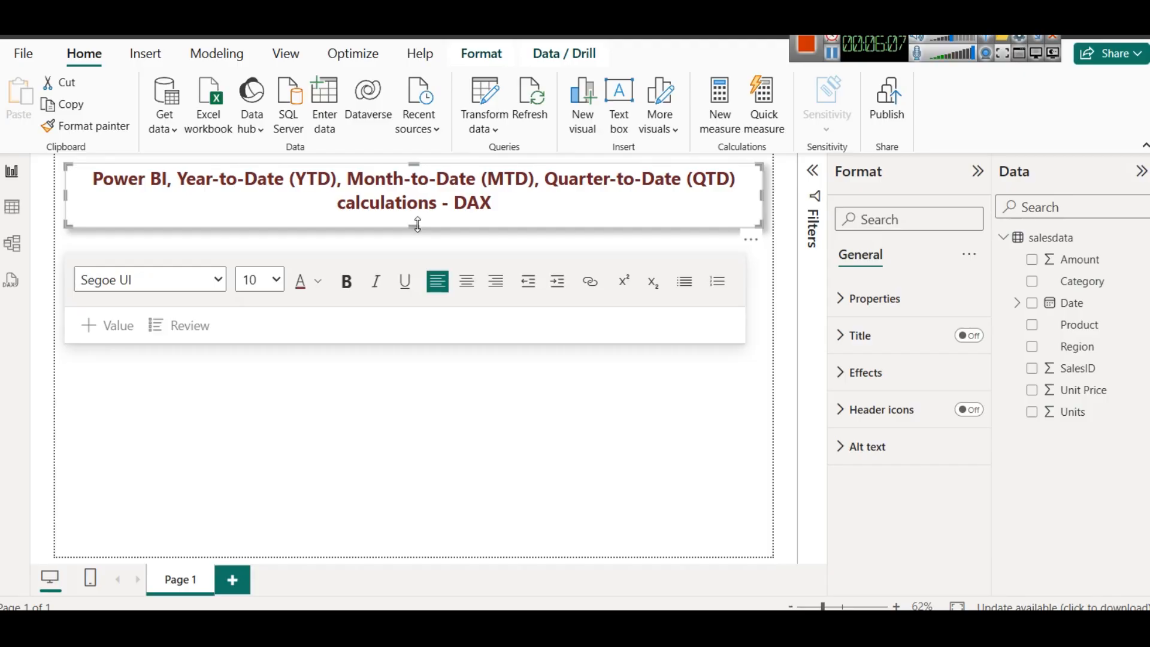
pyautogui.click(459, 358)
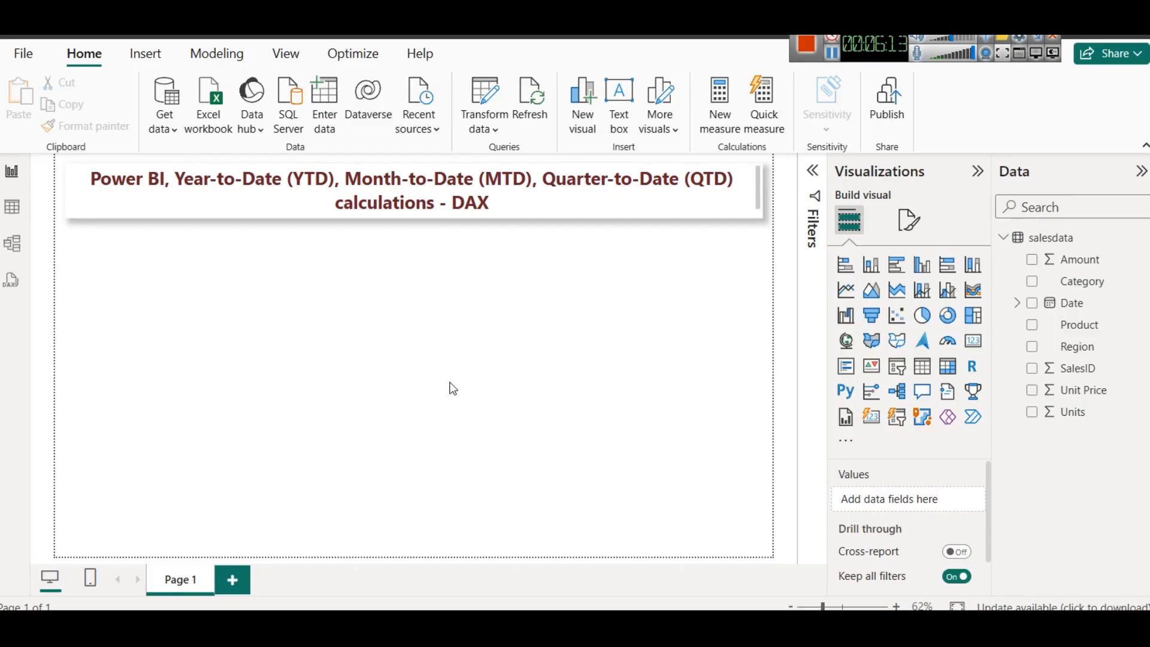
# Switch to the browser article and review the sample sales data structure and the YTD Sales measure formula
pyautogui.moveTo(695, 606)
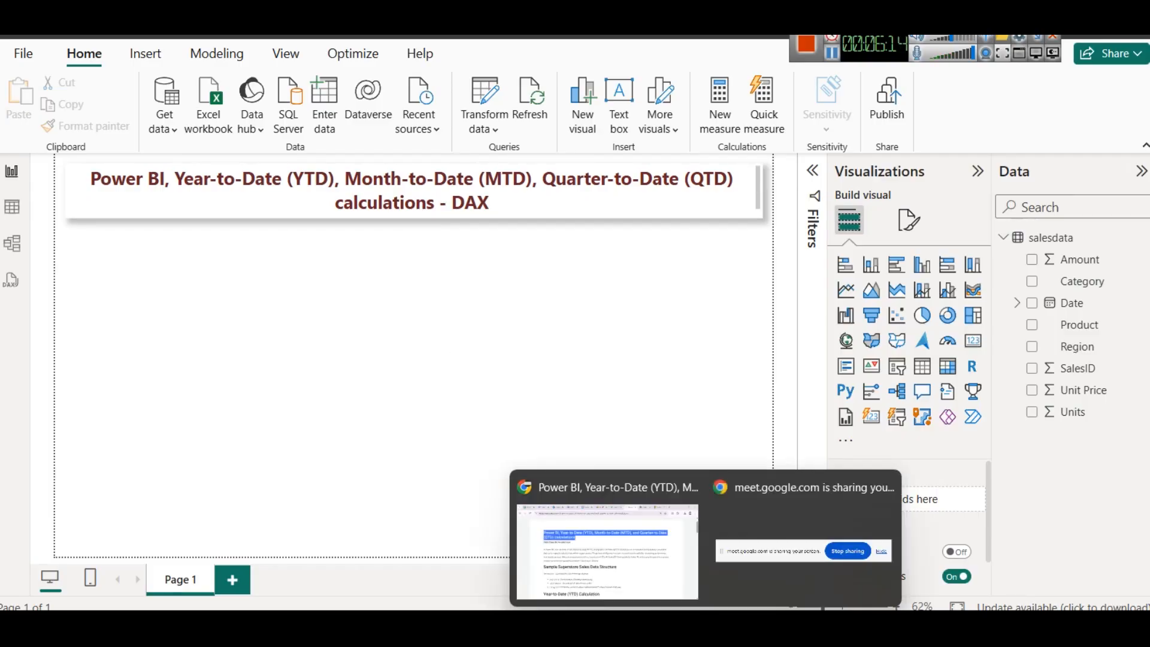
pyautogui.click(585, 507)
pyautogui.scroll(-1, 353, 316)
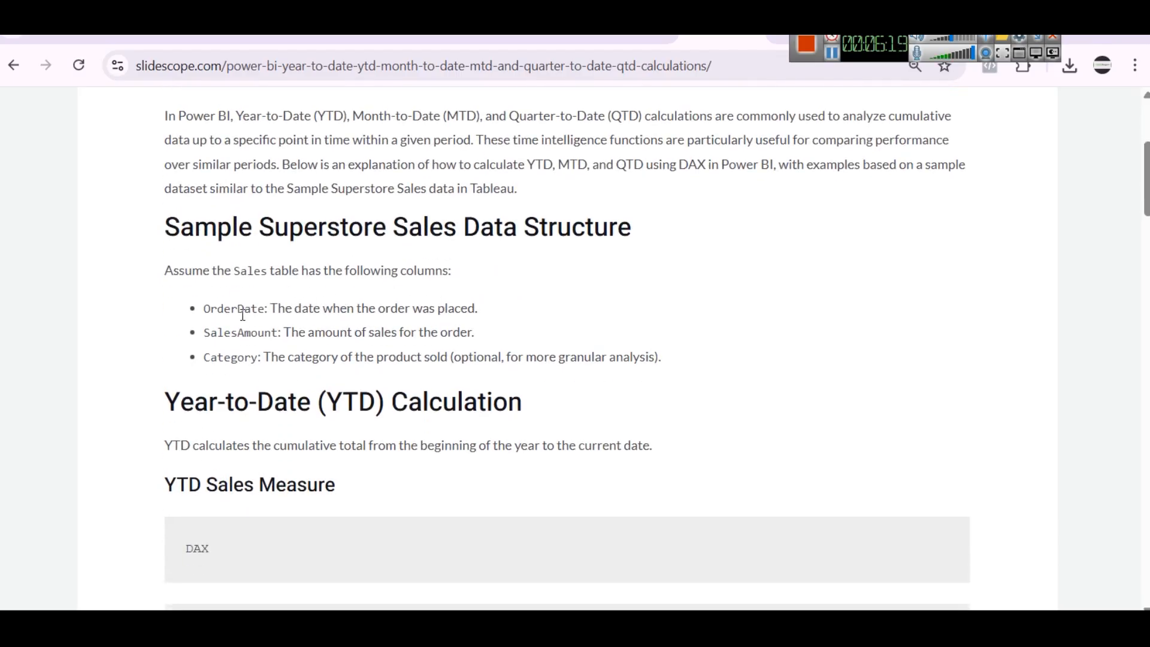
pyautogui.scroll(-1, 302, 314)
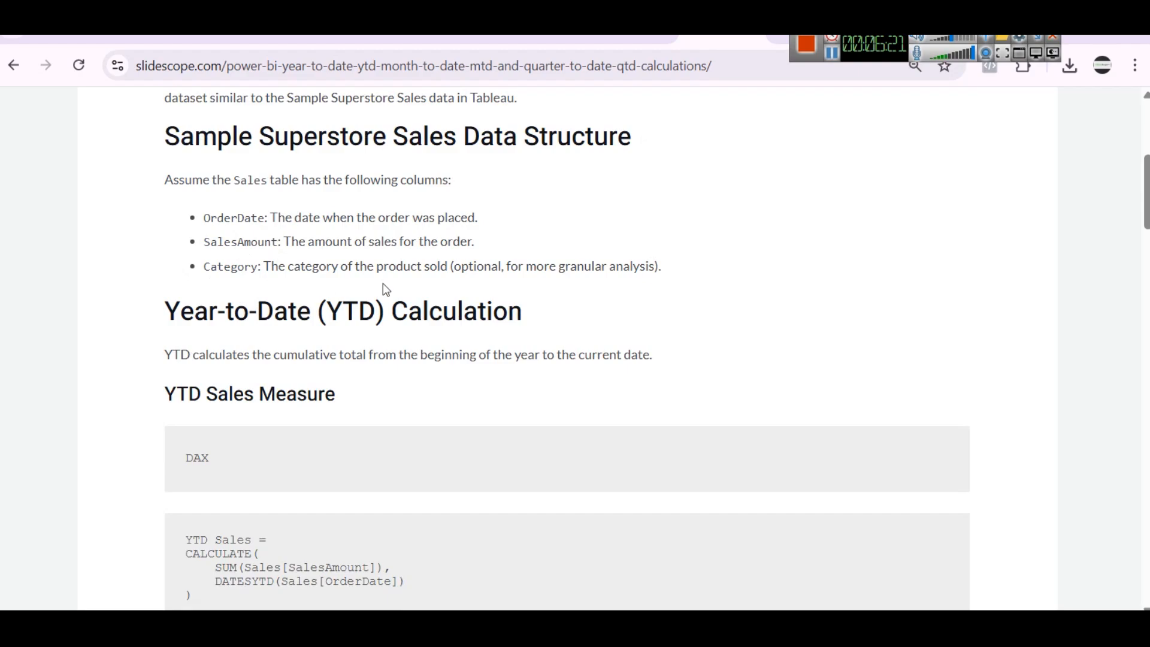
pyautogui.scroll(-1, 520, 281)
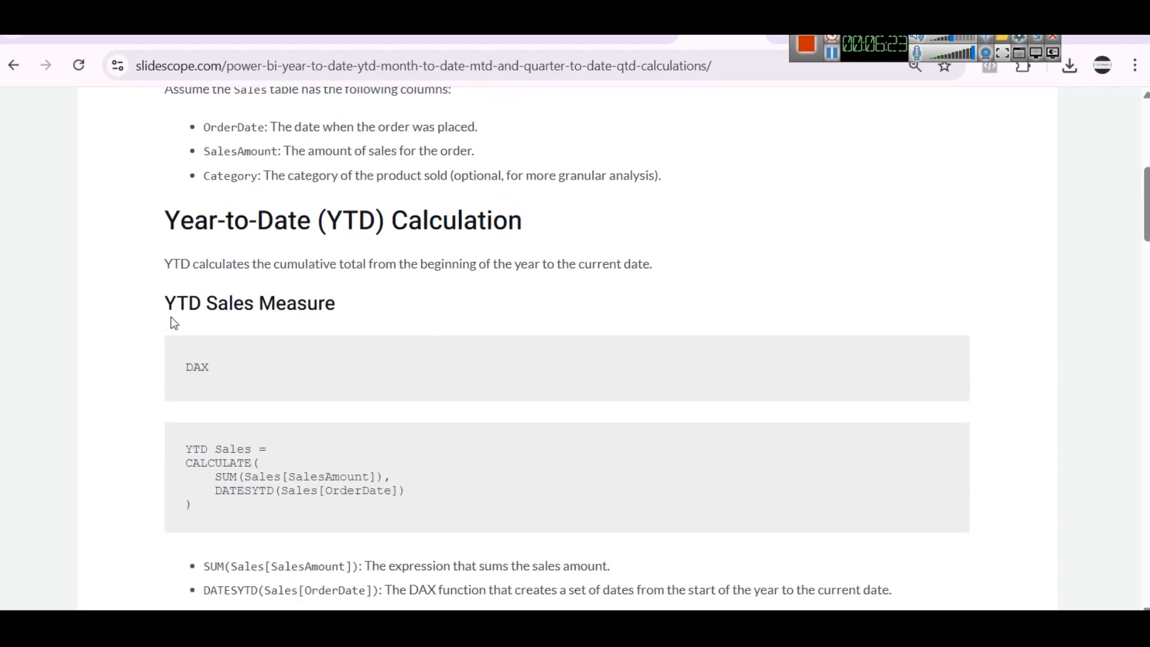
pyautogui.scroll(-1, 260, 236)
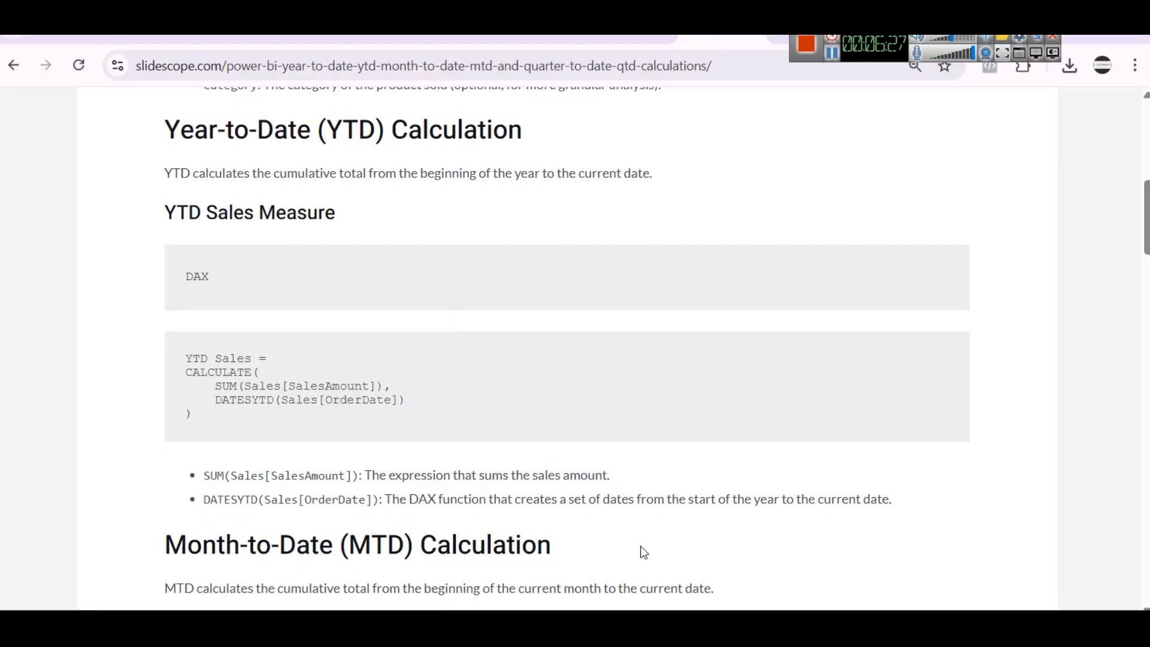
# Return to Power BI, inspect the Units and Unit Price columns of the salesdata table, and go back to the report page
pyautogui.click(620, 574)
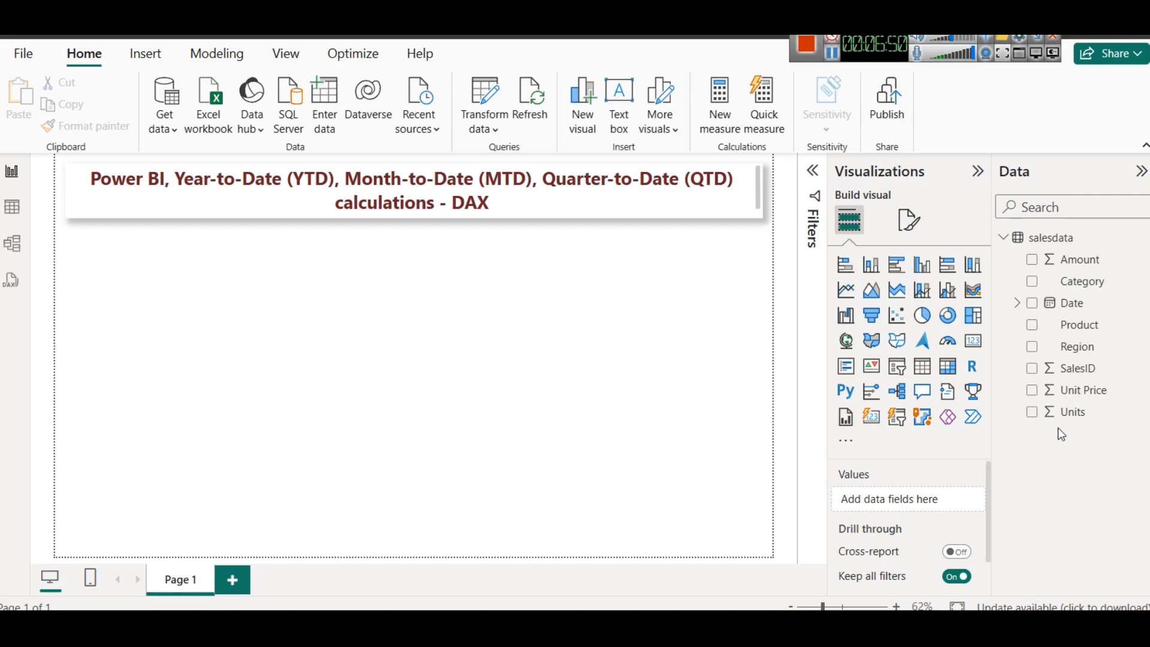
pyautogui.click(11, 207)
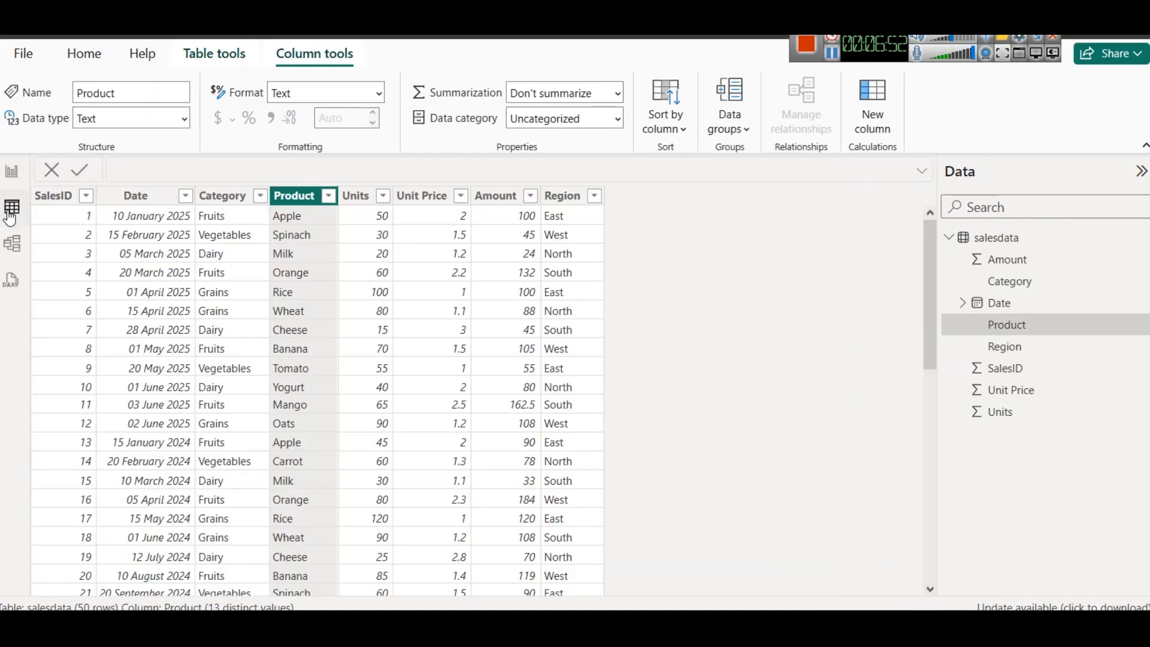
pyautogui.click(366, 202)
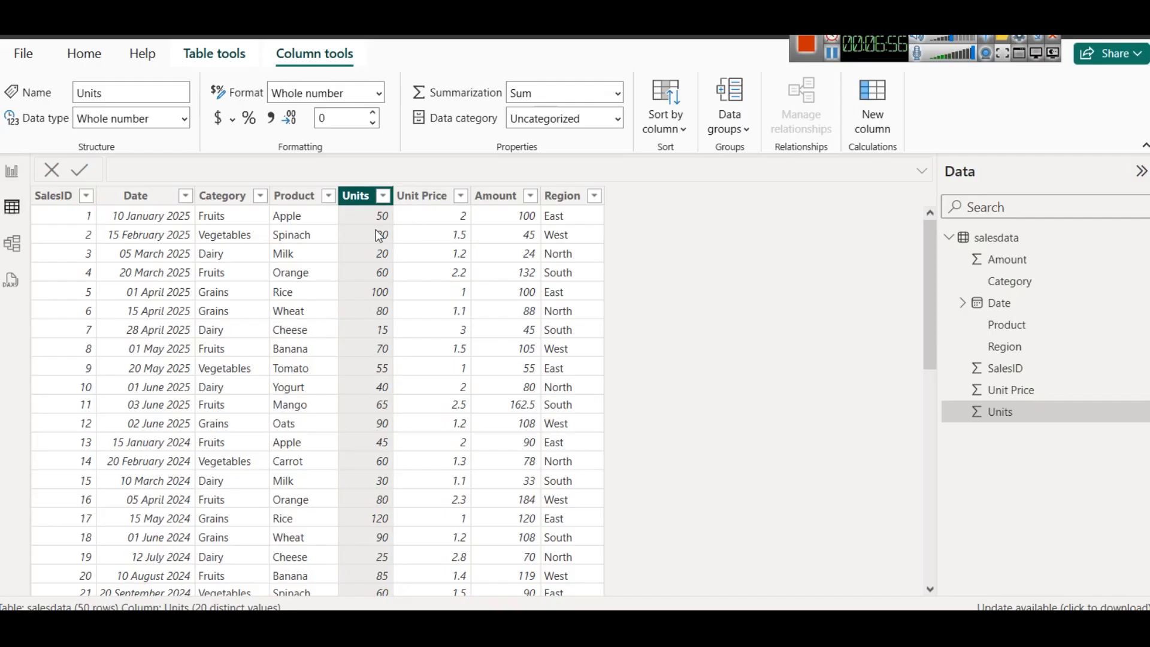
pyautogui.click(419, 201)
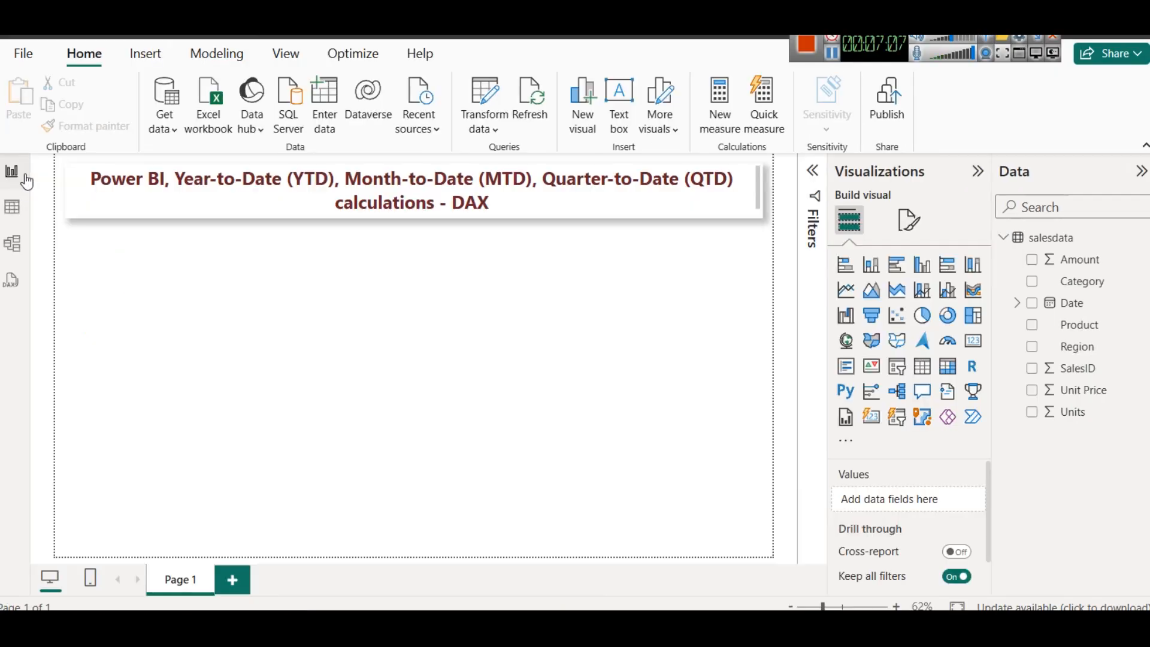
pyautogui.click(18, 173)
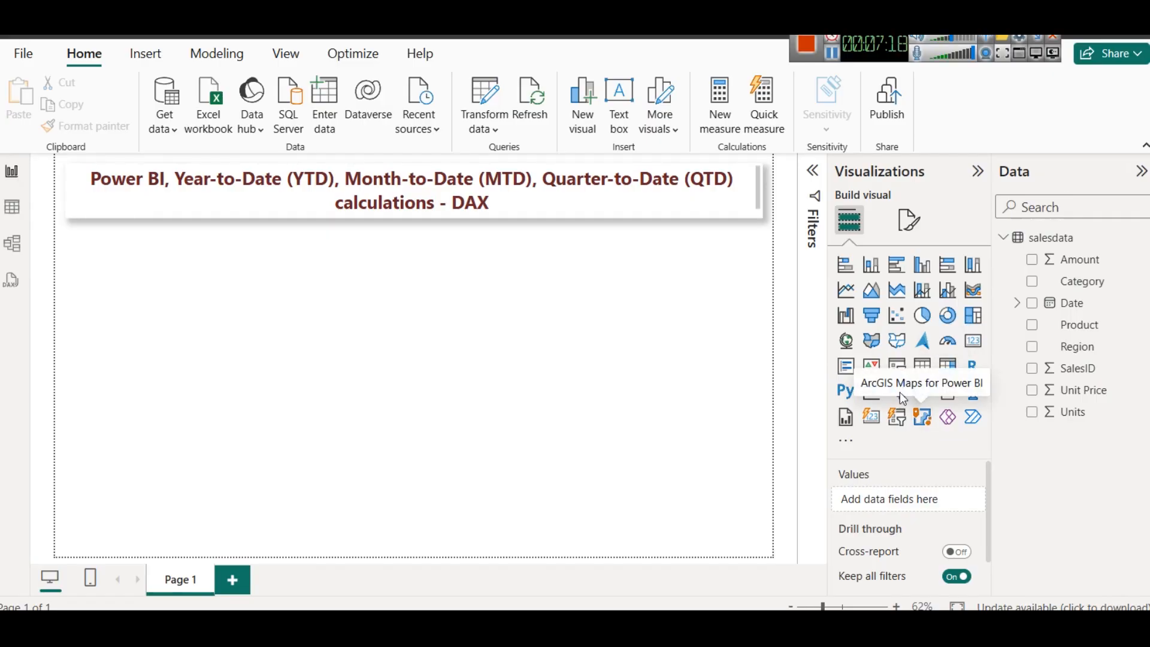
# Add a card visual showing the sum of Amount, shrink it and place it beneath the start of the heading
pyautogui.click(973, 341)
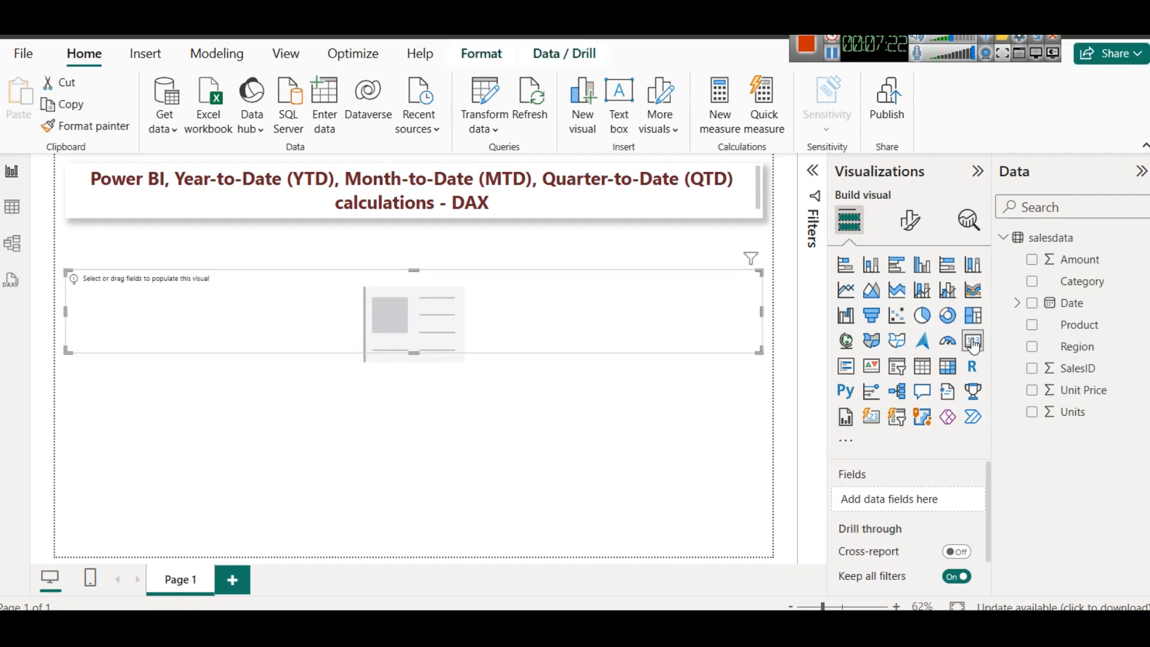
pyautogui.moveTo(307, 315); pyautogui.dragTo(312, 278)
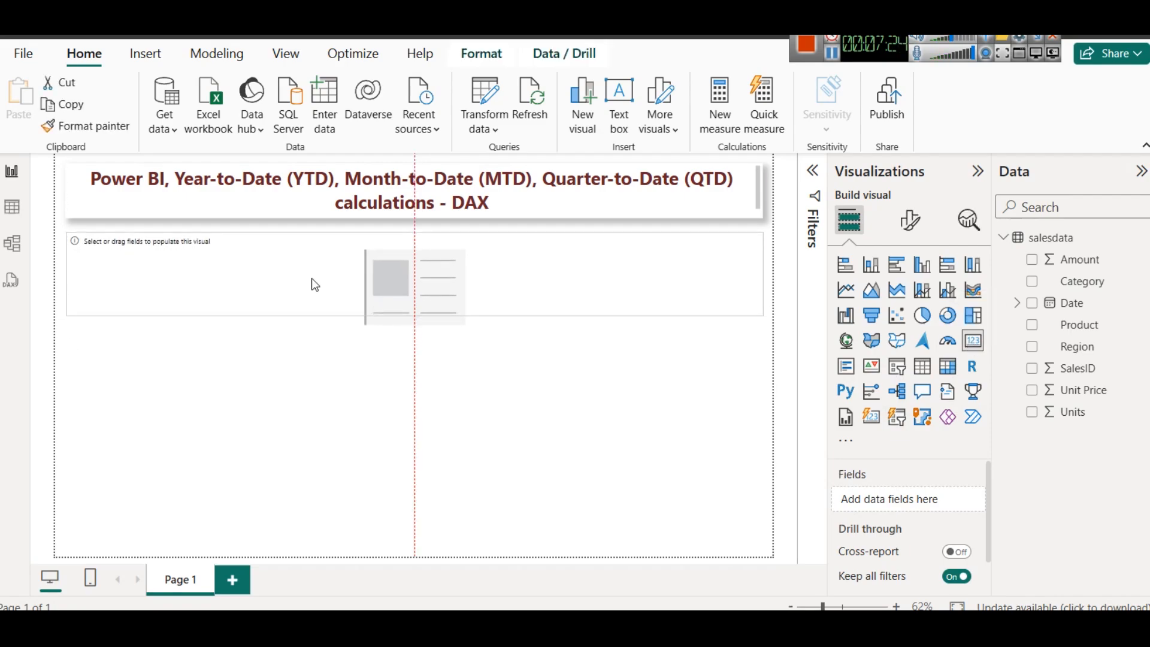
pyautogui.moveTo(761, 276); pyautogui.dragTo(191, 263)
pyautogui.moveTo(129, 315)
pyautogui.mouseDown()
pyautogui.moveTo(130, 282)
pyautogui.moveTo(130, 296)
pyautogui.mouseUp()
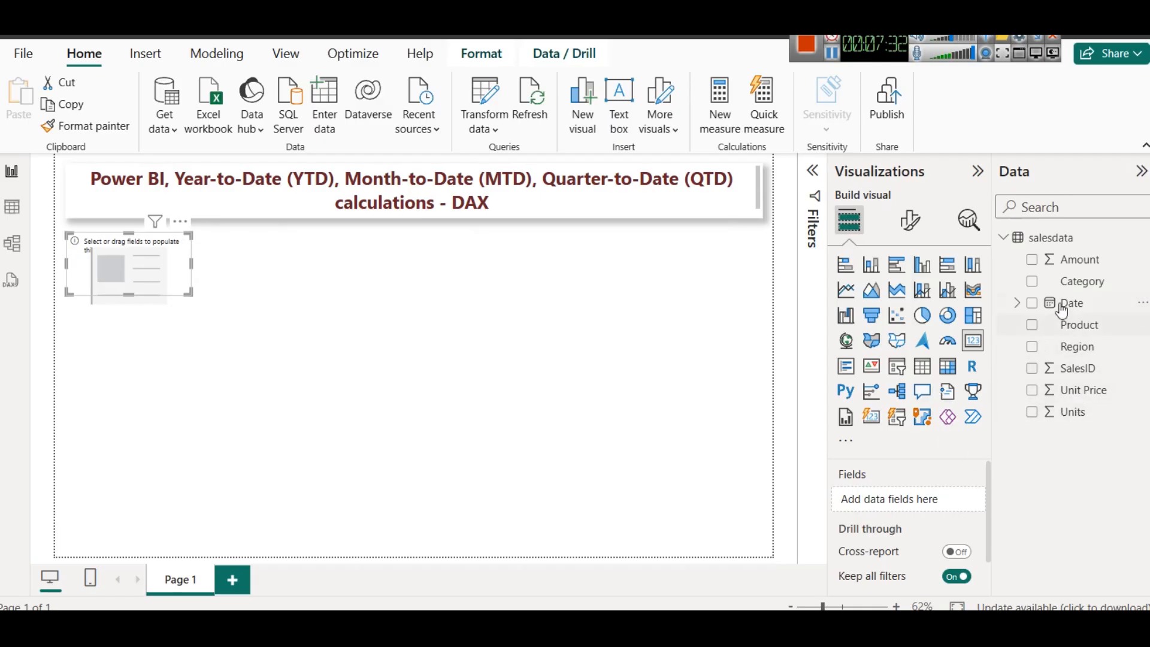
pyautogui.moveTo(1059, 263); pyautogui.dragTo(907, 502)
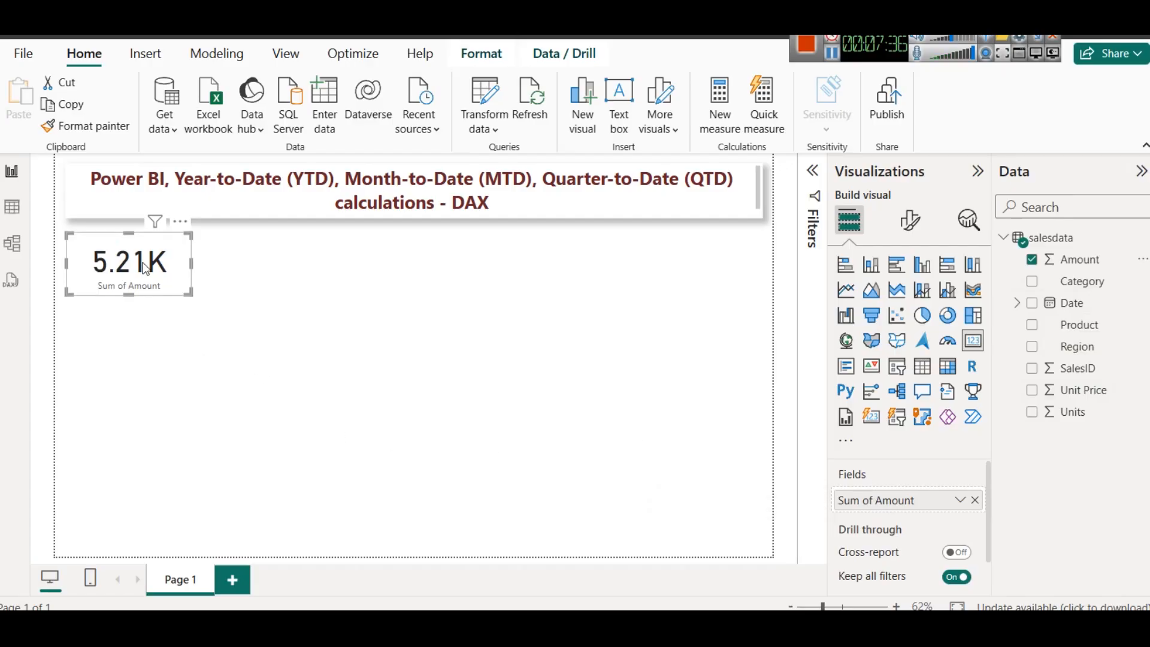
# Colour the card's callout value with the darkest red theme shade
pyautogui.click(910, 221)
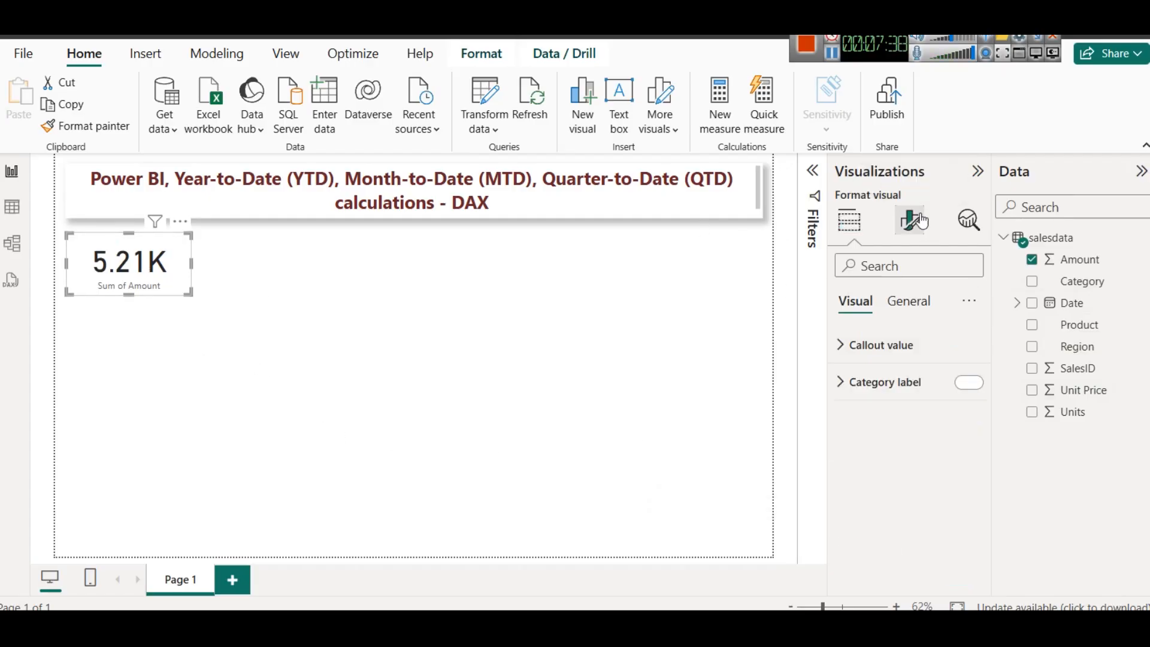
pyautogui.click(899, 345)
pyautogui.click(863, 483)
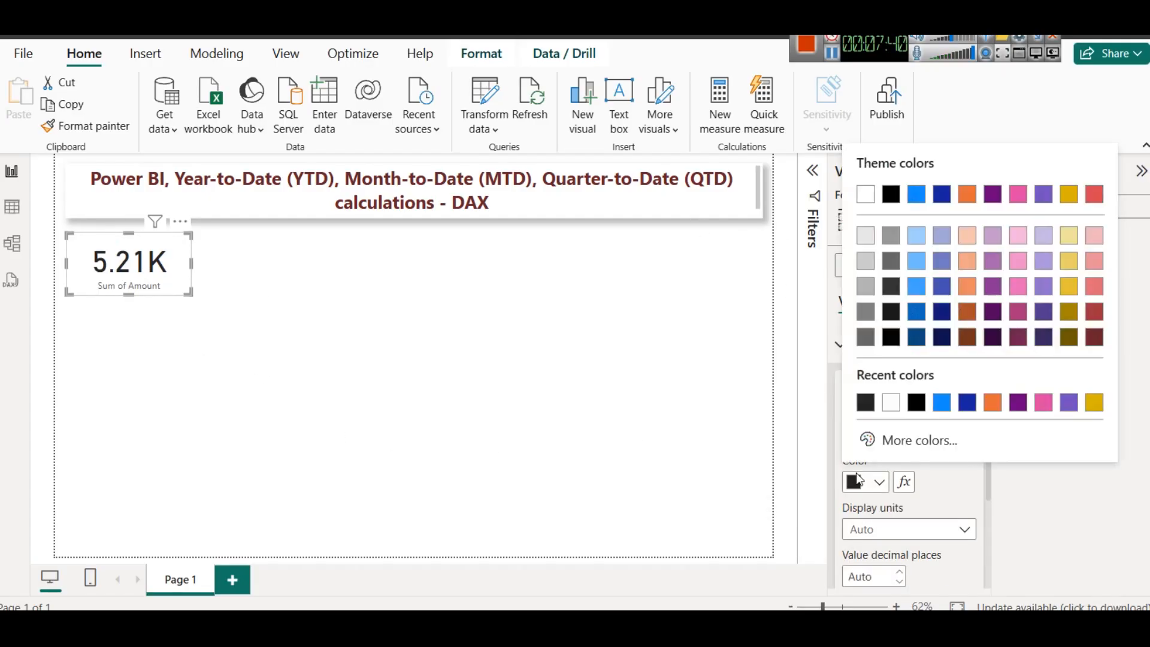
pyautogui.click(1094, 337)
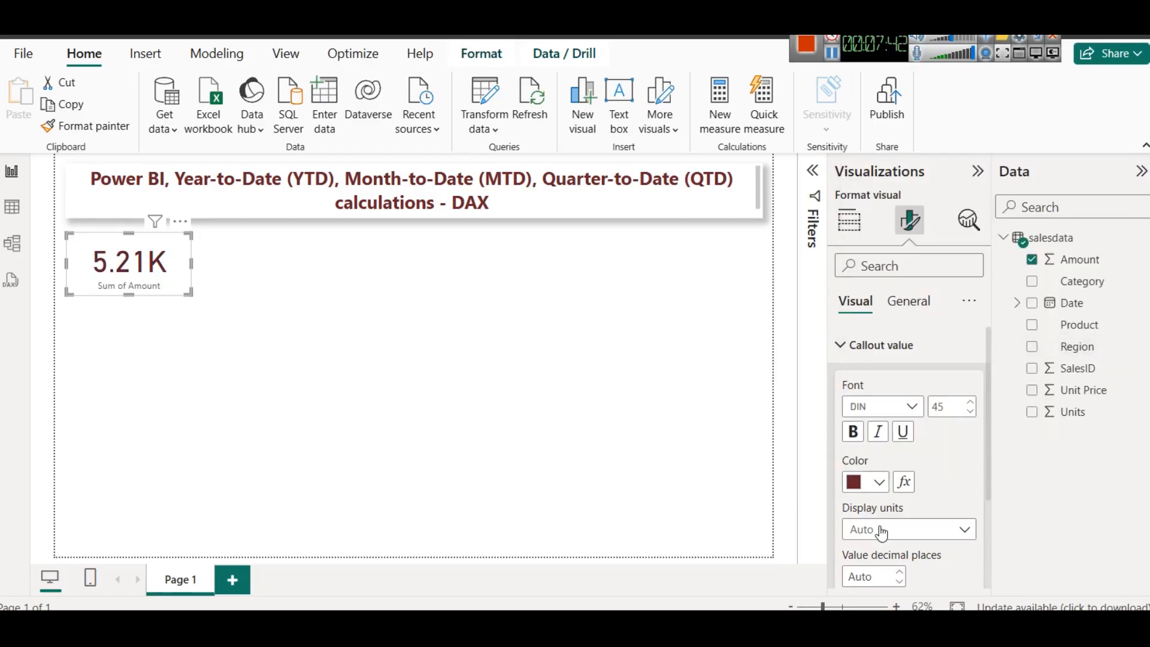
# Make the card's category label bold in the darkest blue theme shade, and reduce the card's height slightly
pyautogui.scroll(-3, 892, 532)
pyautogui.click(854, 570)
pyautogui.scroll(-3, 878, 521)
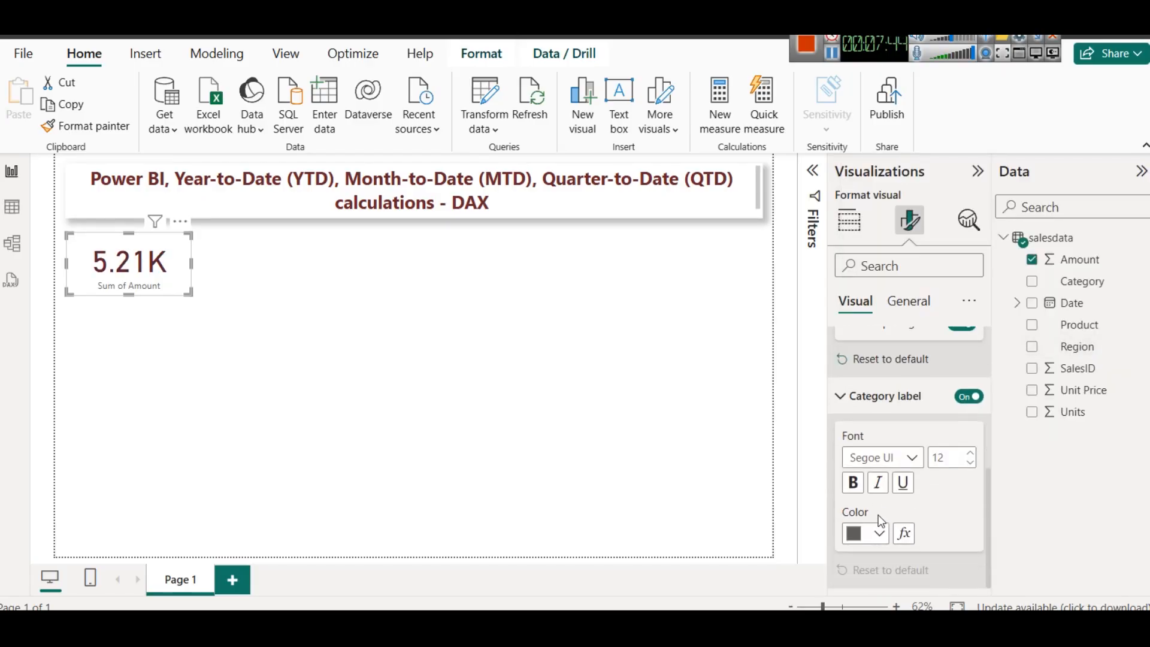
pyautogui.click(857, 533)
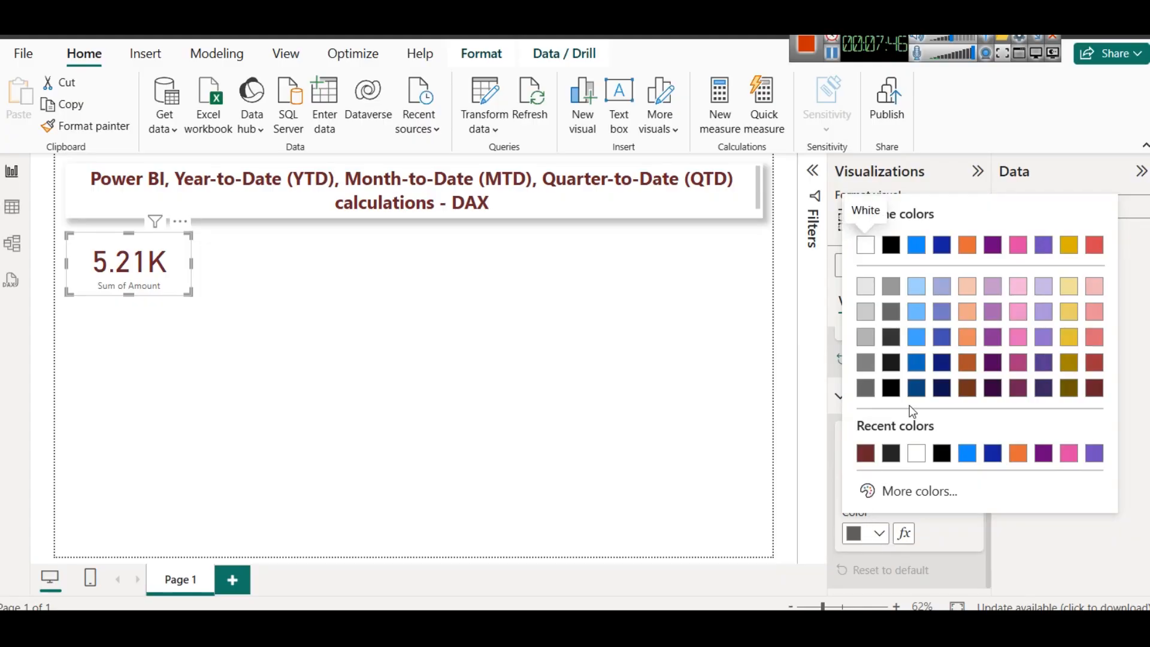
pyautogui.click(917, 388)
pyautogui.click(853, 482)
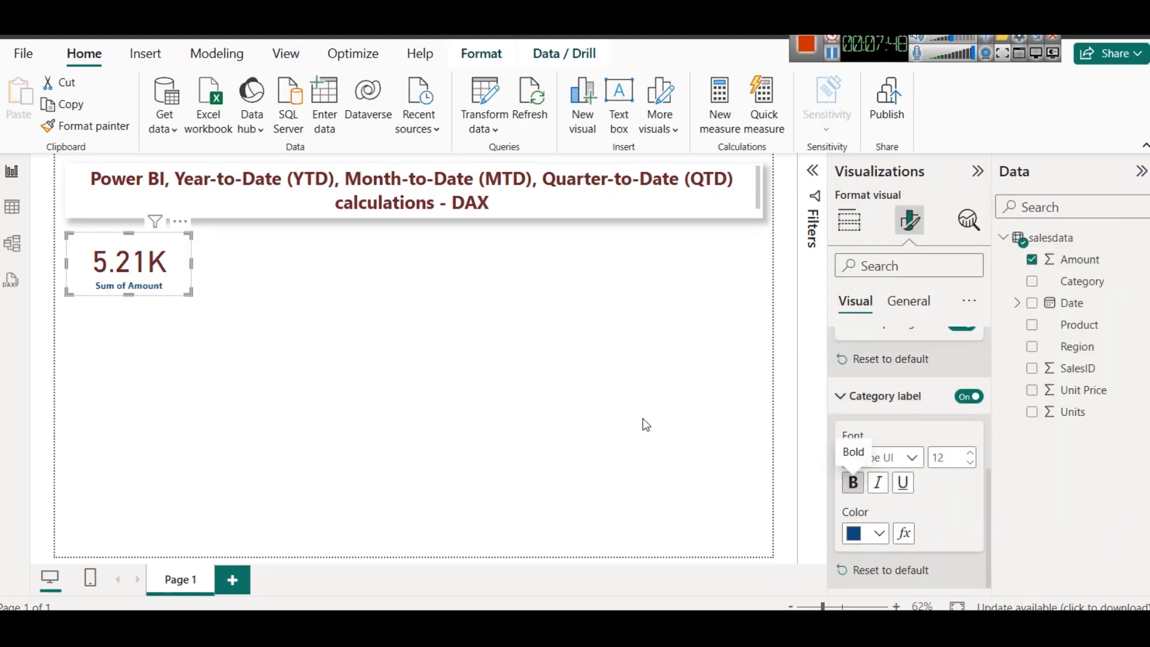
pyautogui.moveTo(128, 295); pyautogui.dragTo(134, 291)
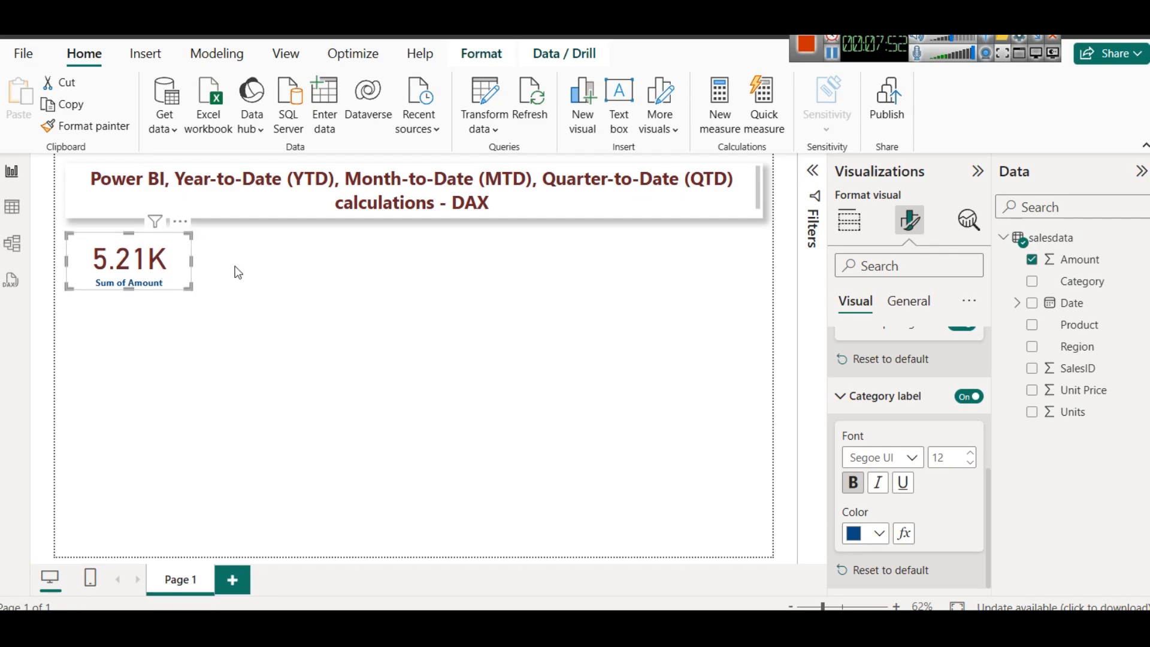
# Copy the heading's formatting onto the Sum of Amount card with Format Painter and place the card just below the heading
pyautogui.click(279, 200)
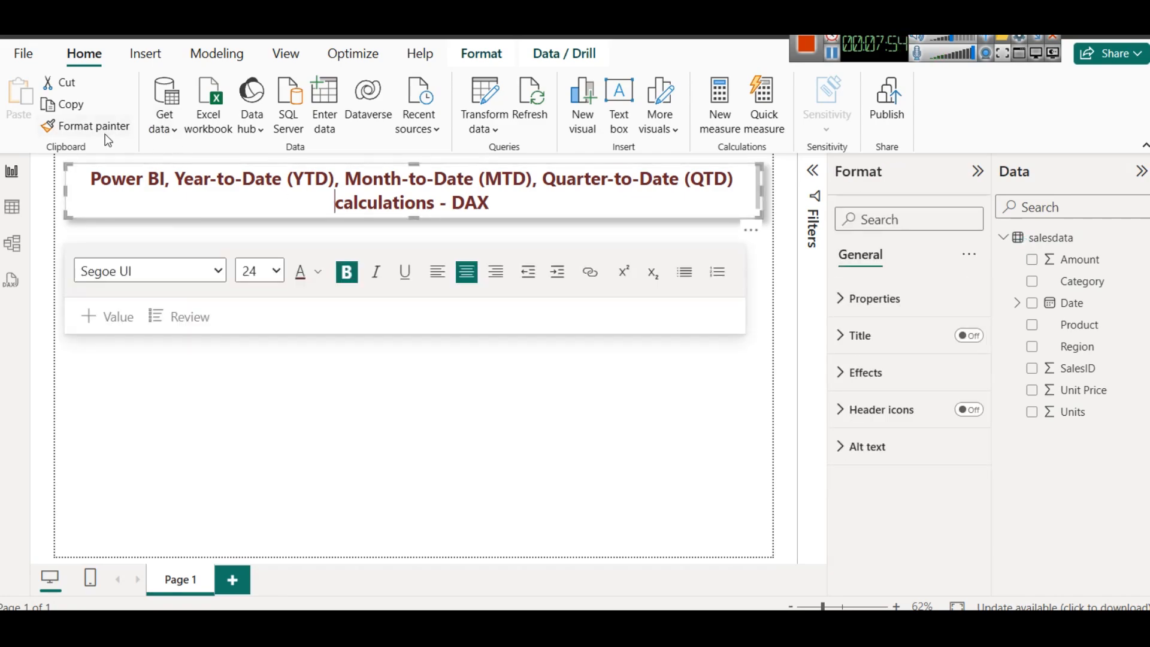
pyautogui.click(105, 133)
pyautogui.click(236, 375)
pyautogui.moveTo(166, 287); pyautogui.dragTo(210, 396)
pyautogui.click(154, 207)
pyautogui.click(123, 129)
pyautogui.click(126, 348)
pyautogui.moveTo(126, 348); pyautogui.dragTo(114, 254)
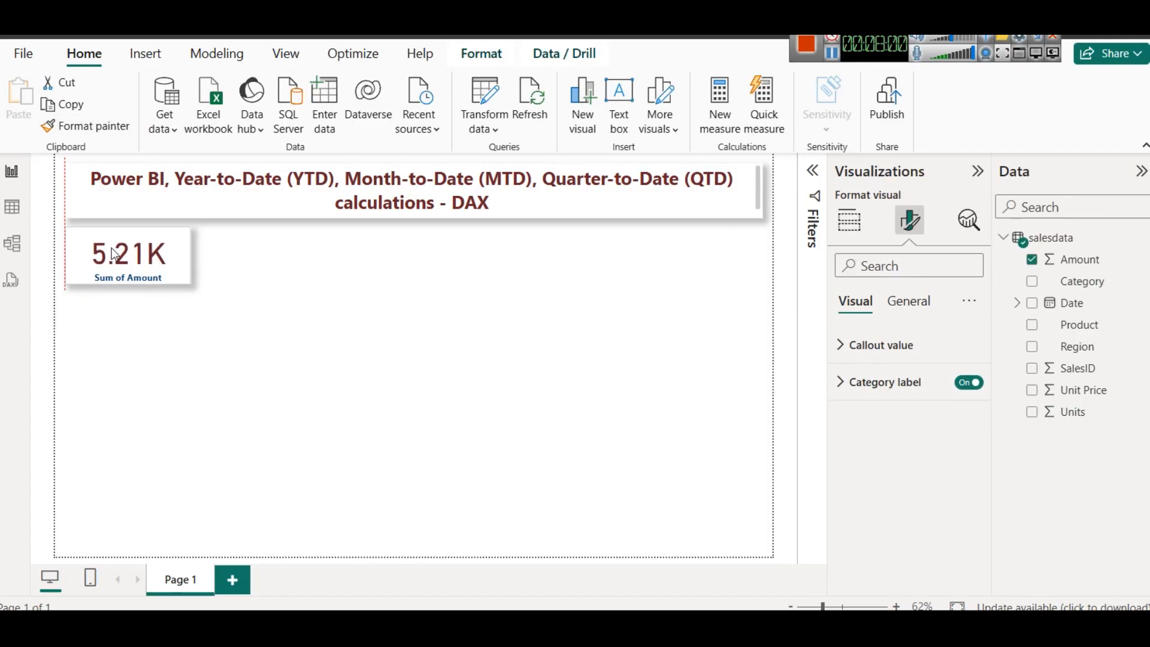
pyautogui.click(238, 299)
pyautogui.click(155, 269)
pyautogui.click(911, 220)
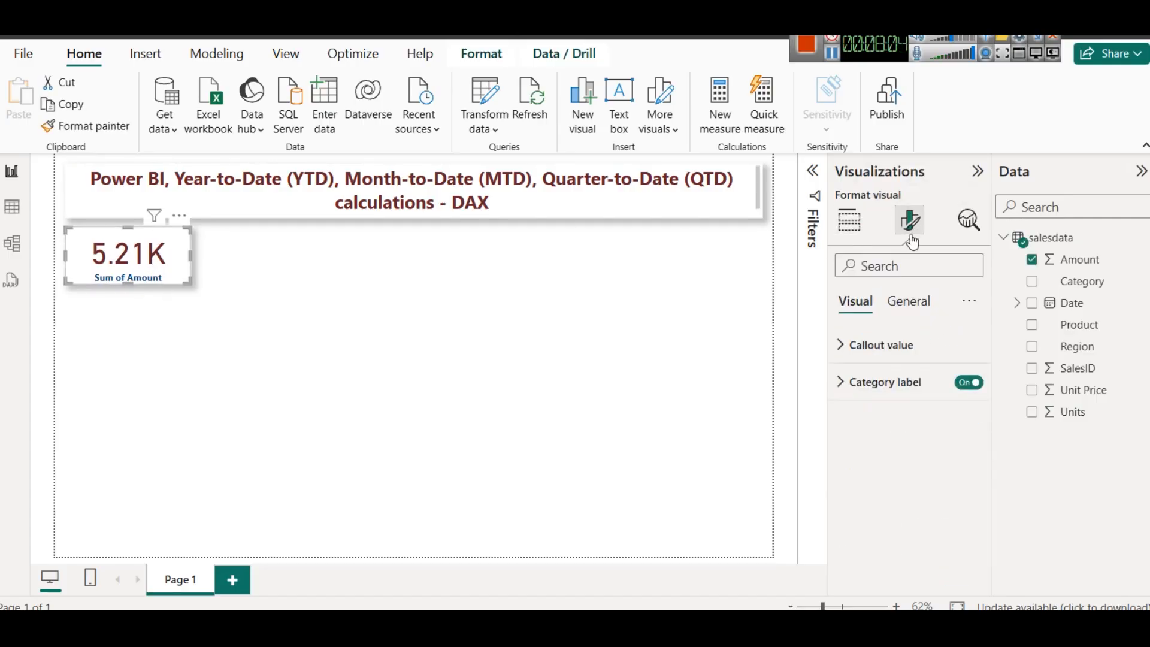
pyautogui.click(907, 301)
pyautogui.click(911, 422)
pyautogui.scroll(-2, 934, 497)
pyautogui.click(961, 373)
pyautogui.click(960, 373)
pyautogui.click(437, 371)
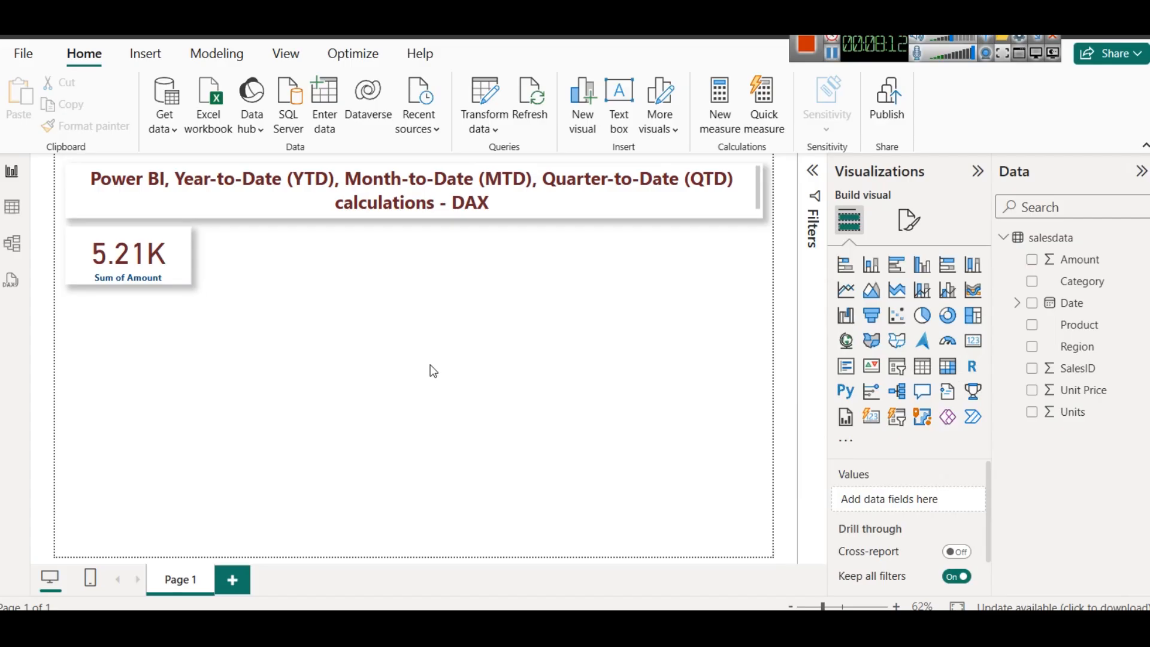
# Duplicate the Sum of Amount card and place the copy directly beside the original in the same row
pyautogui.click(166, 269)
pyautogui.hotkey('ctrl', 'c')
pyautogui.hotkey('ctrl', 'v')
pyautogui.moveTo(143, 265); pyautogui.dragTo(290, 265)
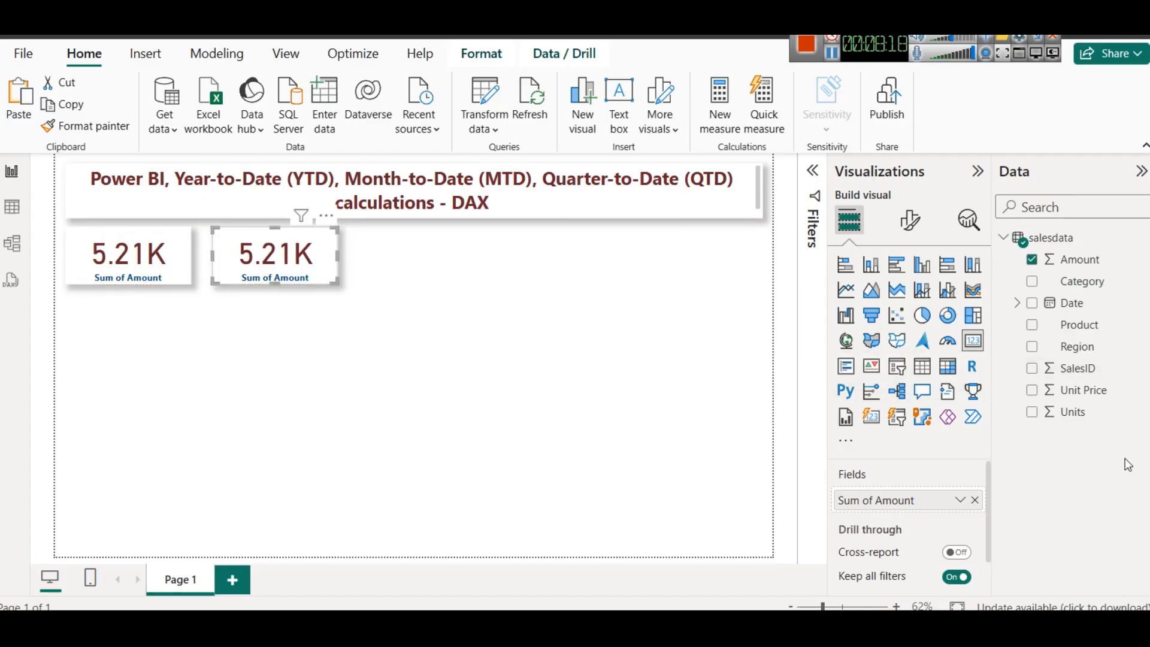
# Replace the duplicate card's Amount field with SalesID, aggregated as Count (Distinct)
pyautogui.click(975, 500)
pyautogui.moveTo(1099, 368); pyautogui.dragTo(902, 499)
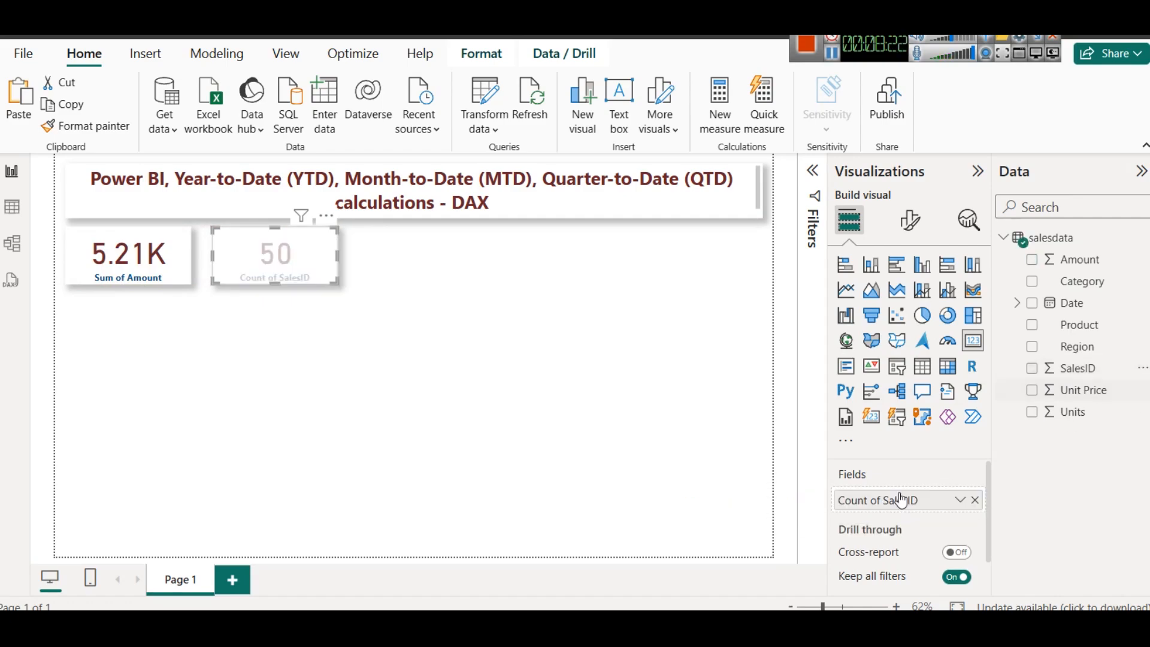
pyautogui.click(962, 501)
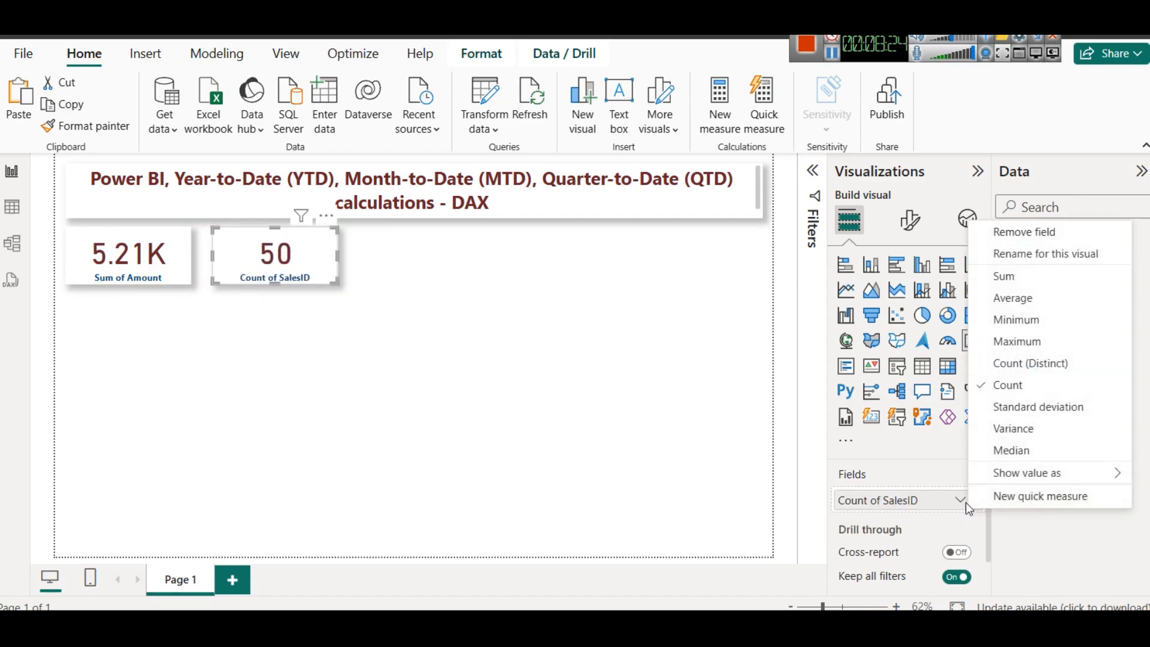
pyautogui.click(1039, 386)
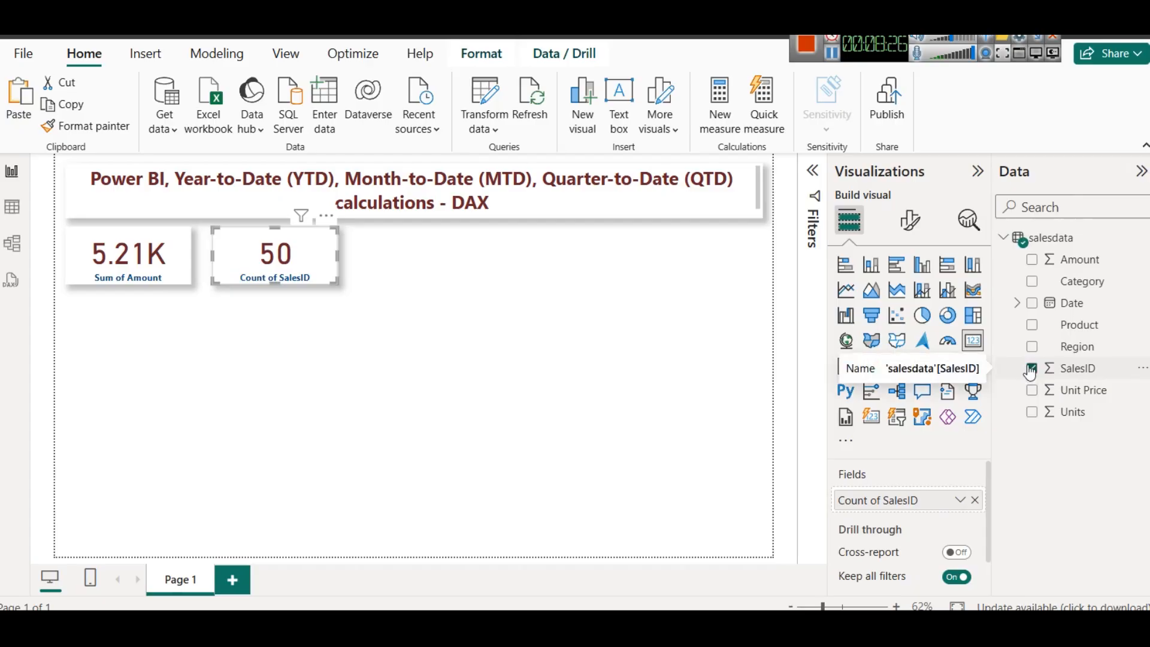
# Rename the second card's SalesID field for this visual to "Num of Orders" and deselect the card
pyautogui.click(960, 500)
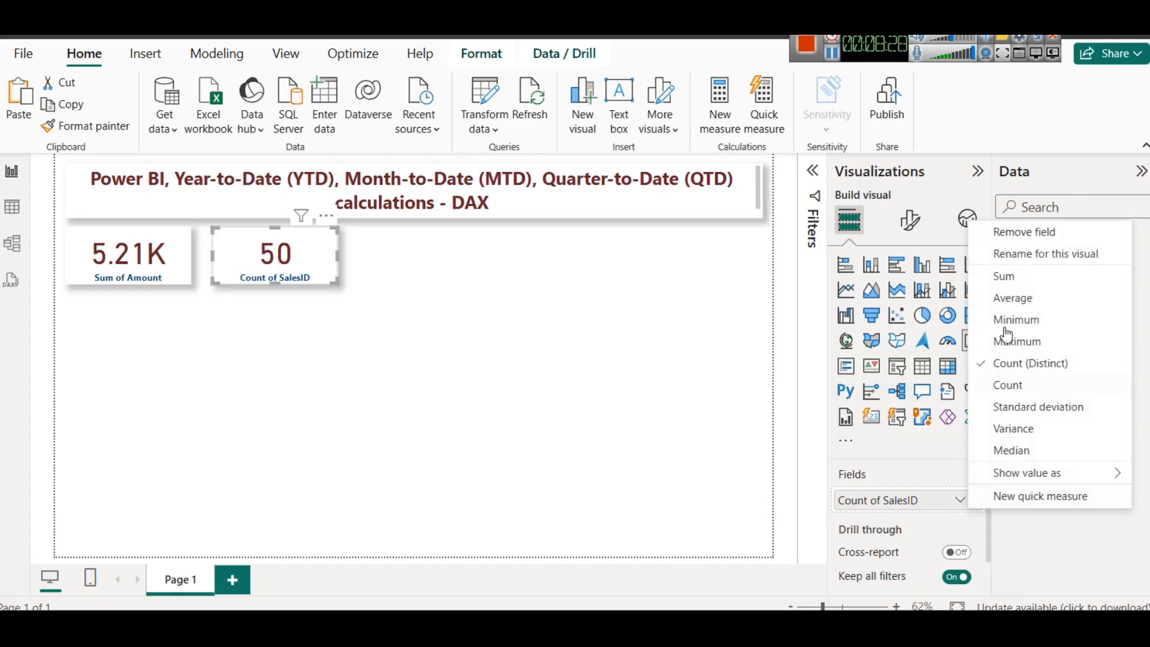
pyautogui.click(1013, 254)
pyautogui.write('Num o')
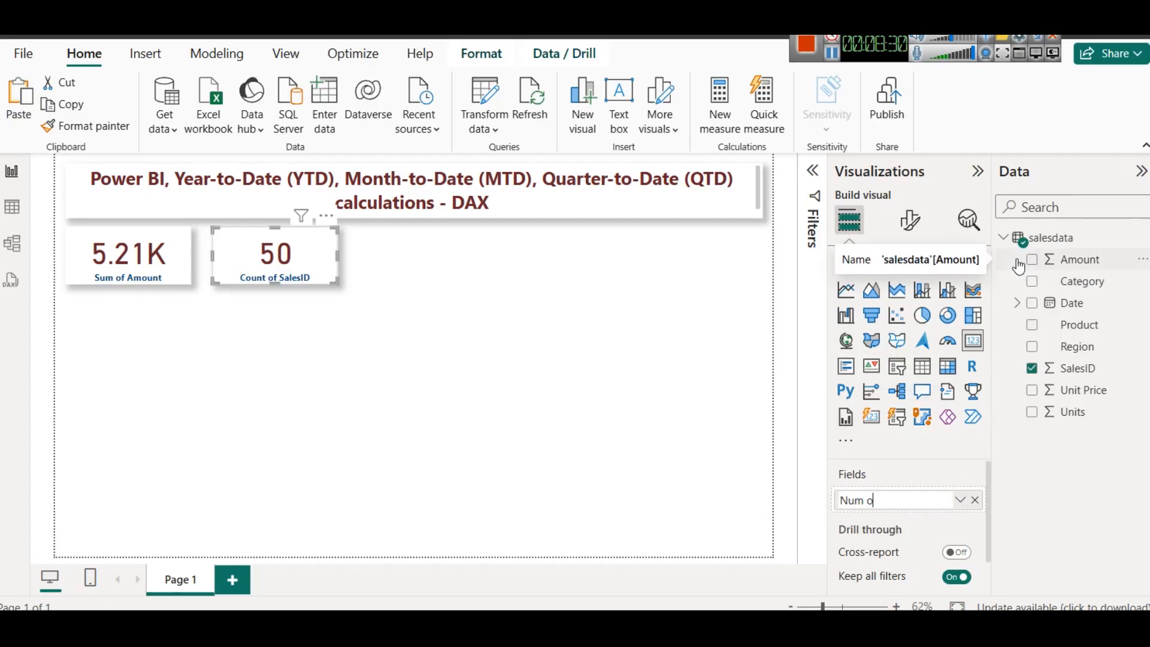
pyautogui.write('f Orders')
pyautogui.press('Return')
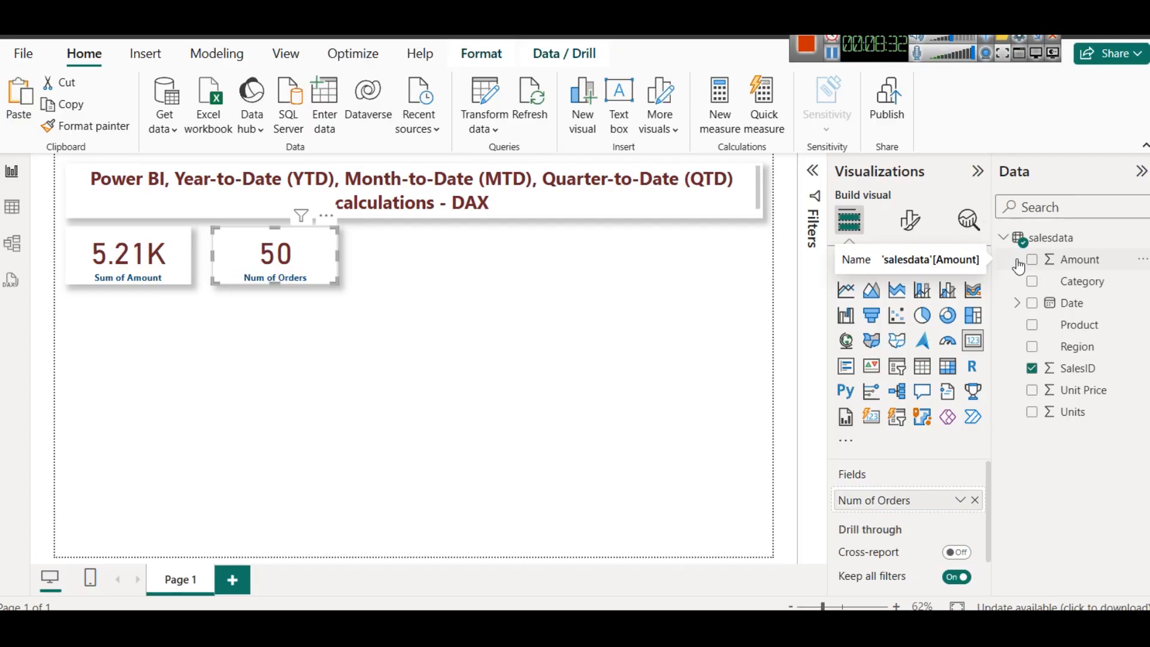
pyautogui.click(411, 374)
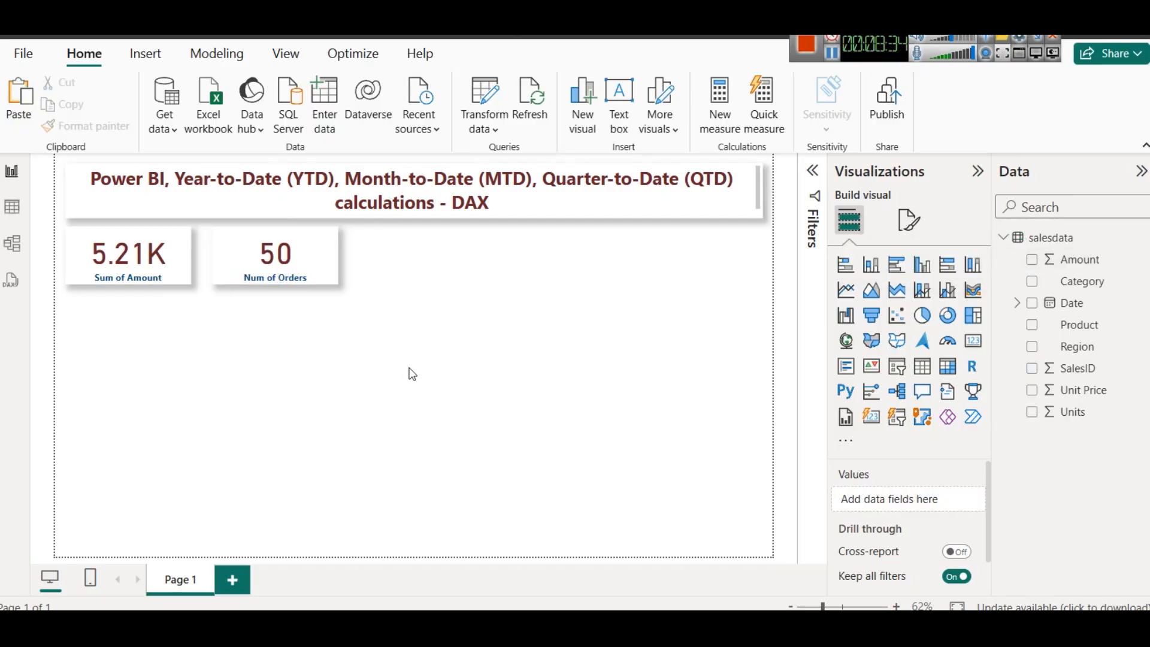
pyautogui.click(131, 267)
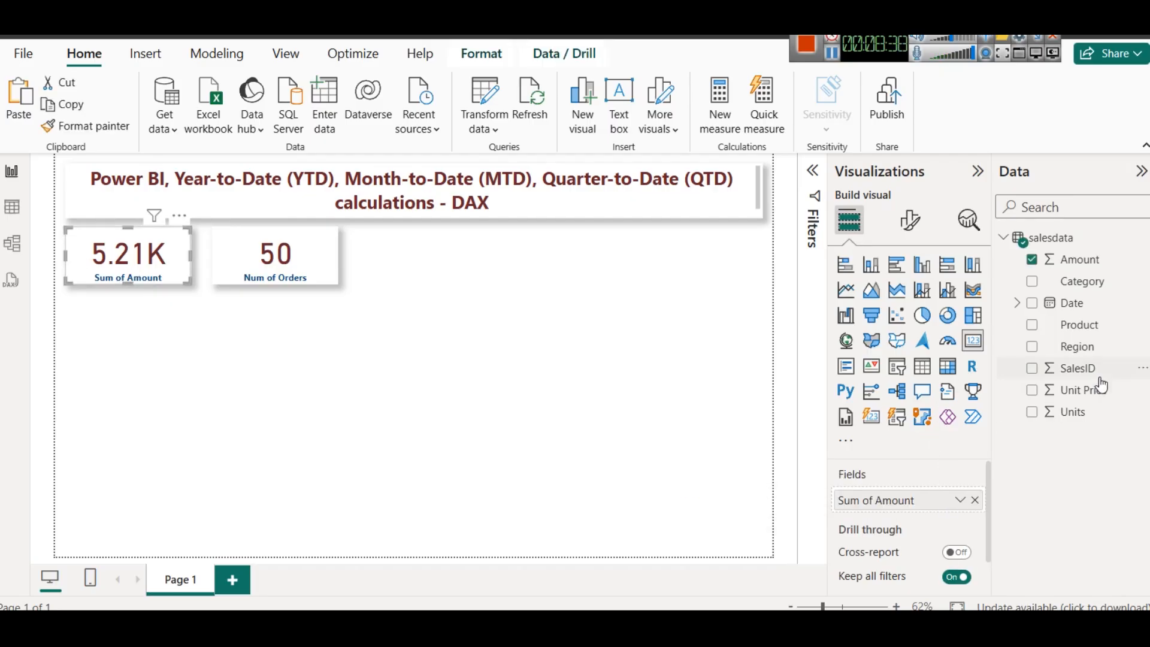
pyautogui.rightClick(1066, 239)
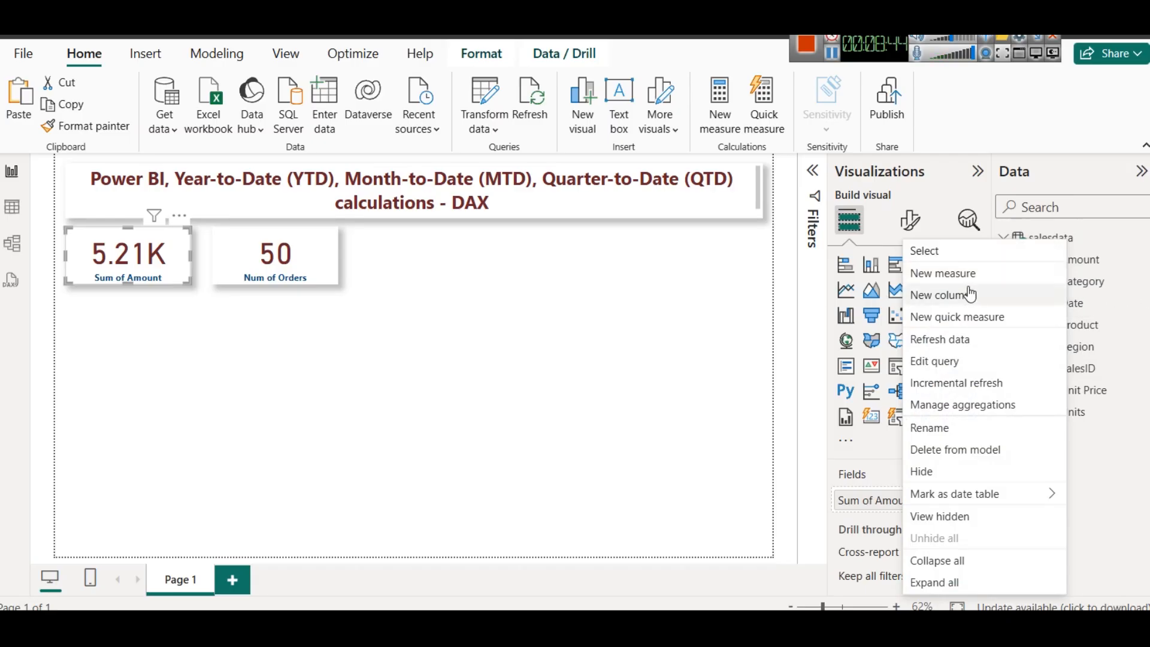
pyautogui.click(395, 323)
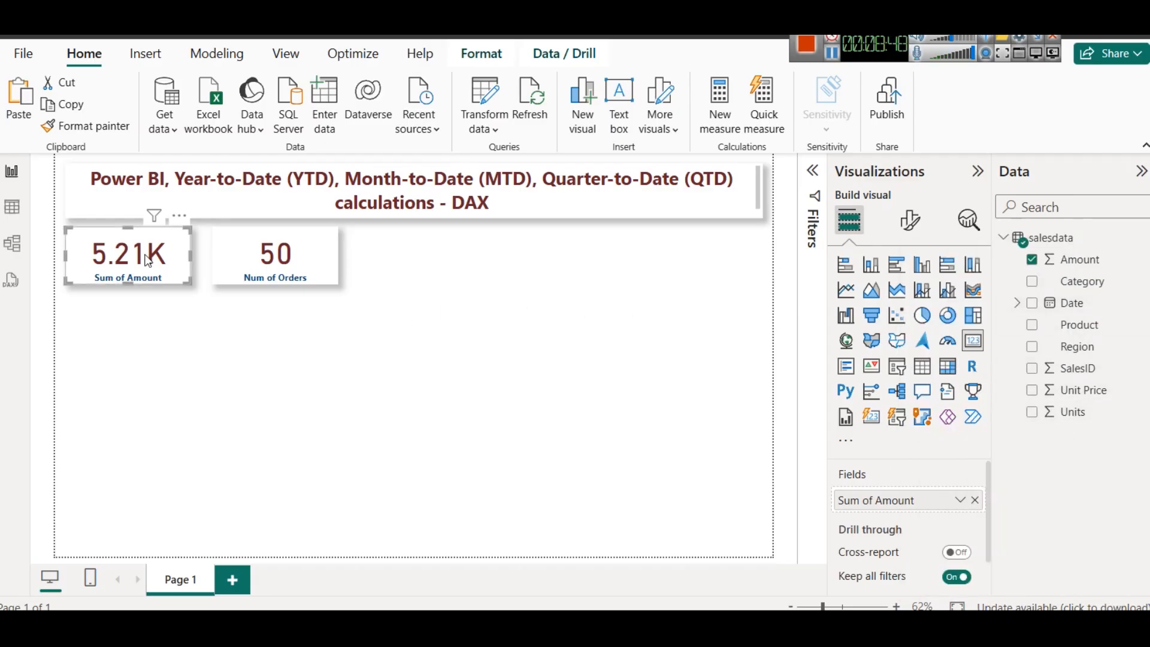
# Duplicate the Num of Orders card, place the copy as the third card in the row, and replace its field with Units
pyautogui.click(299, 272)
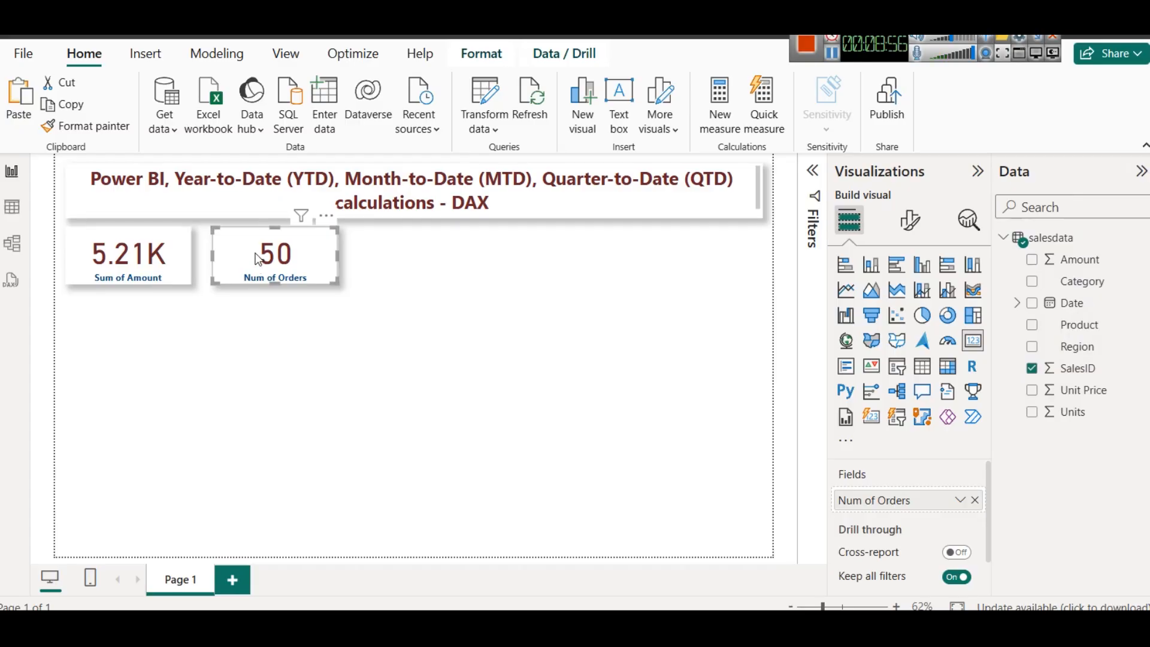
pyautogui.moveTo(261, 259); pyautogui.dragTo(401, 251)
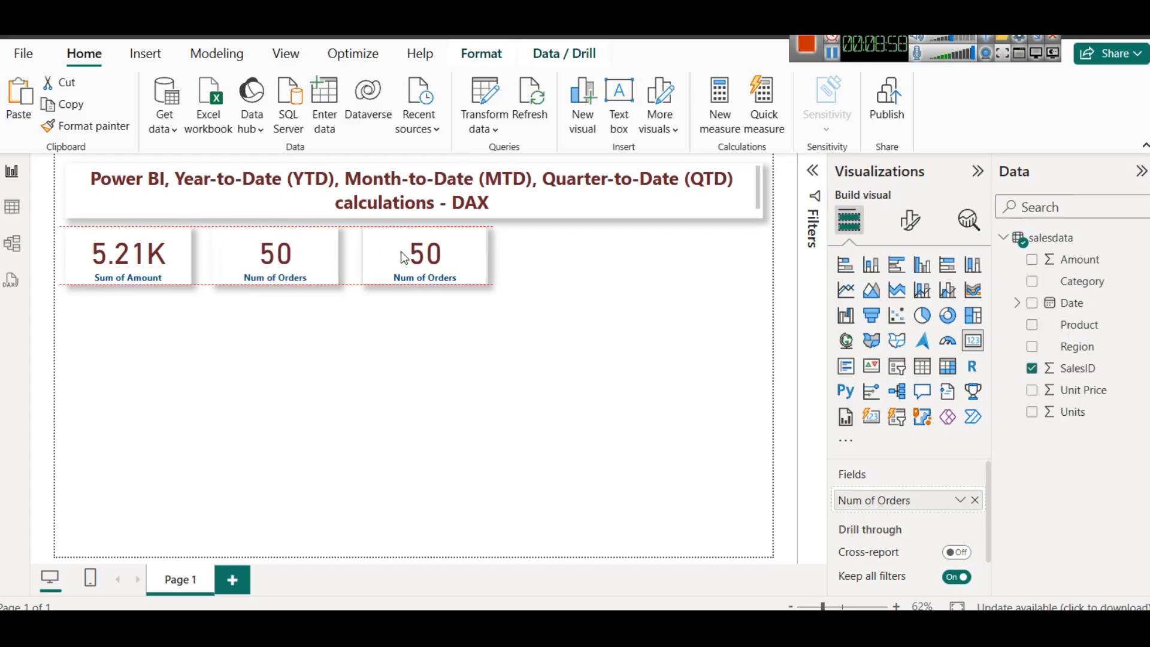
pyautogui.click(976, 500)
pyautogui.moveTo(1080, 422); pyautogui.dragTo(912, 501)
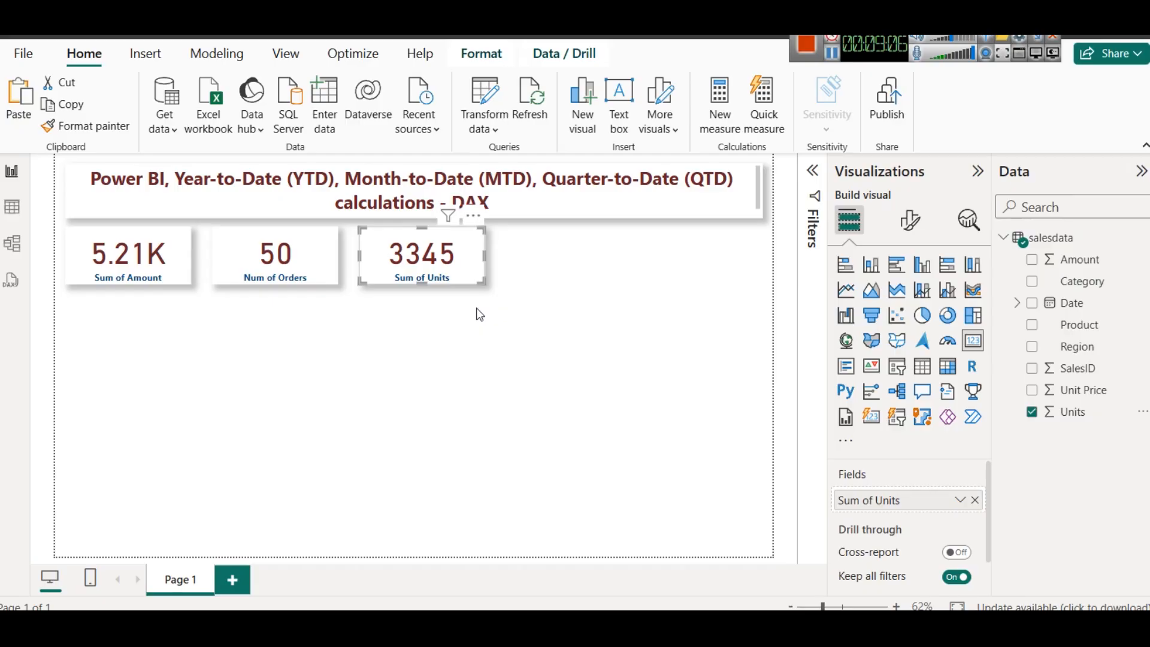
# Duplicate the Sum of Units card as the fourth in the row and make the copy show Unit Price aggregated as Average
pyautogui.hotkey('ctrl', 'c')
pyautogui.hotkey('ctrl', 'v')
pyautogui.moveTo(430, 266); pyautogui.dragTo(576, 266)
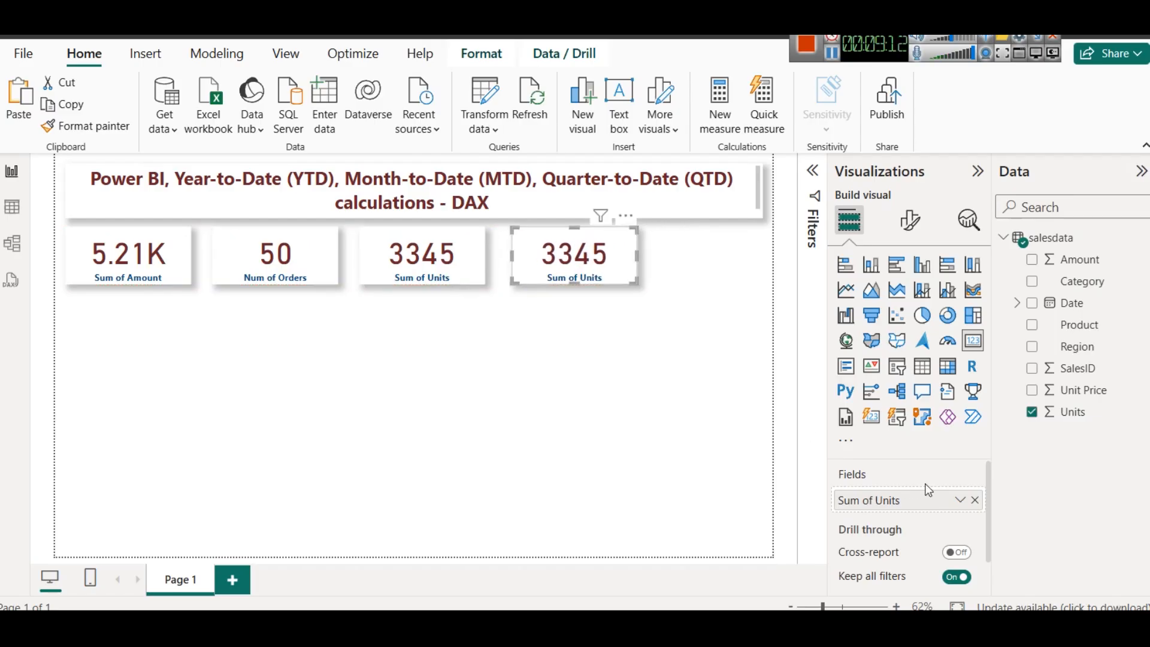
pyautogui.click(975, 500)
pyautogui.moveTo(1078, 390); pyautogui.dragTo(966, 514)
pyautogui.click(961, 502)
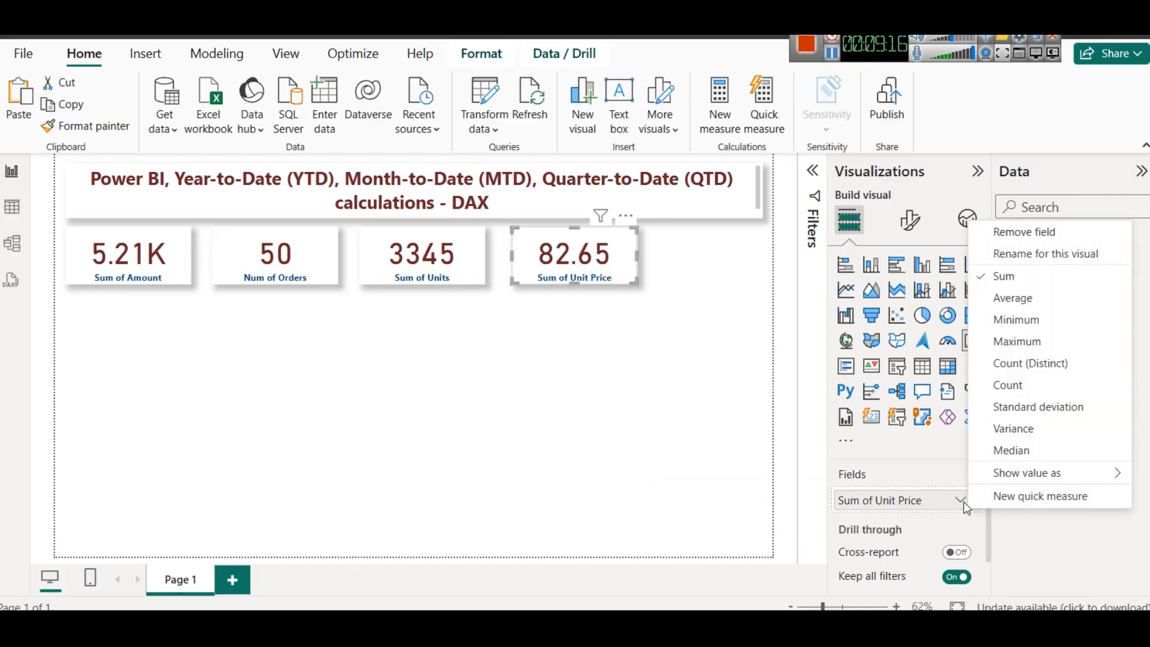
pyautogui.click(1015, 306)
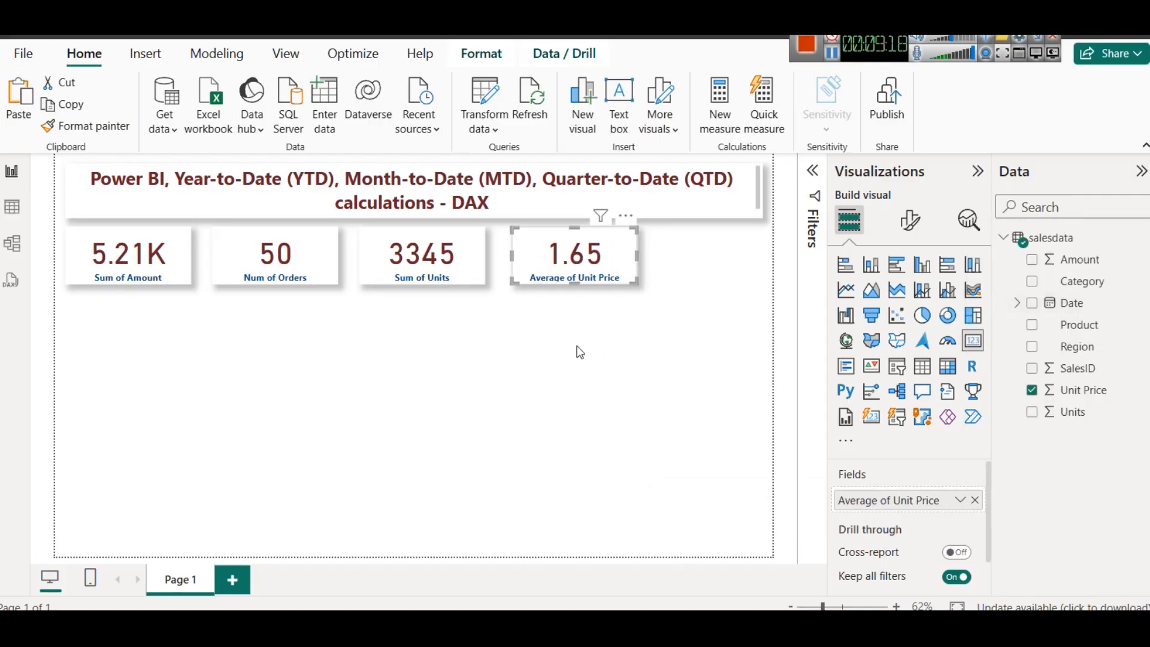
# Tighten the gaps between the four cards by shifting the second, third and fourth cards slightly toward the first
pyautogui.click(563, 339)
pyautogui.click(378, 266)
pyautogui.click(286, 266)
pyautogui.moveTo(286, 266); pyautogui.dragTo(281, 266)
pyautogui.click(408, 261)
pyautogui.moveTo(408, 261); pyautogui.dragTo(401, 261)
pyautogui.moveTo(558, 261); pyautogui.dragTo(548, 262)
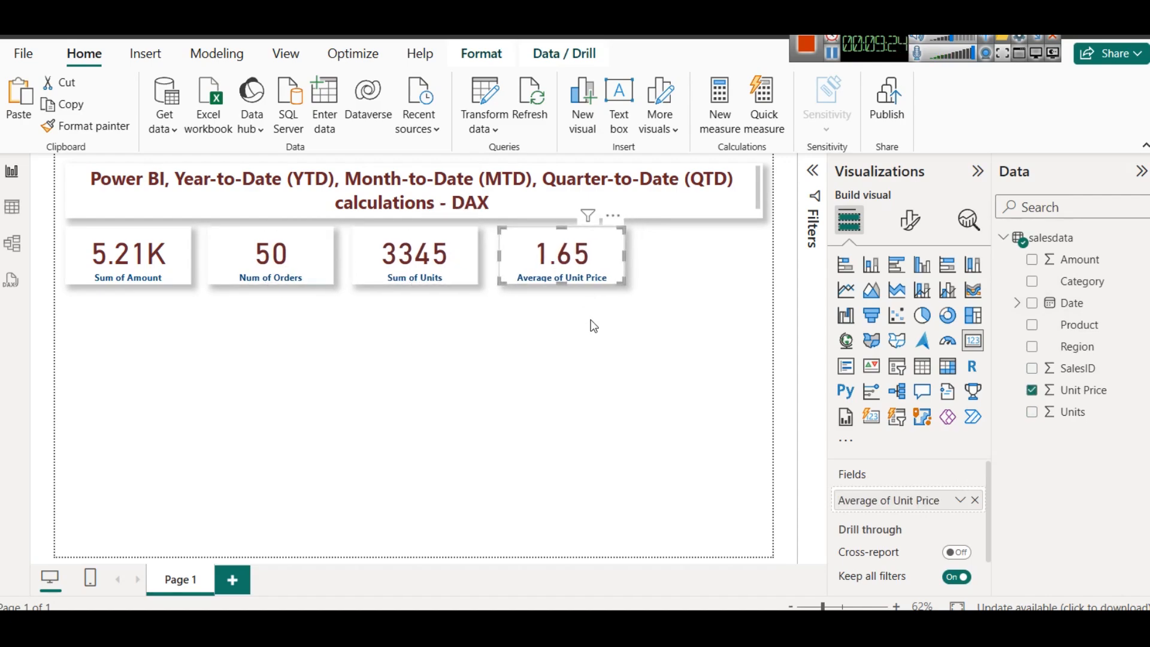
pyautogui.click(604, 333)
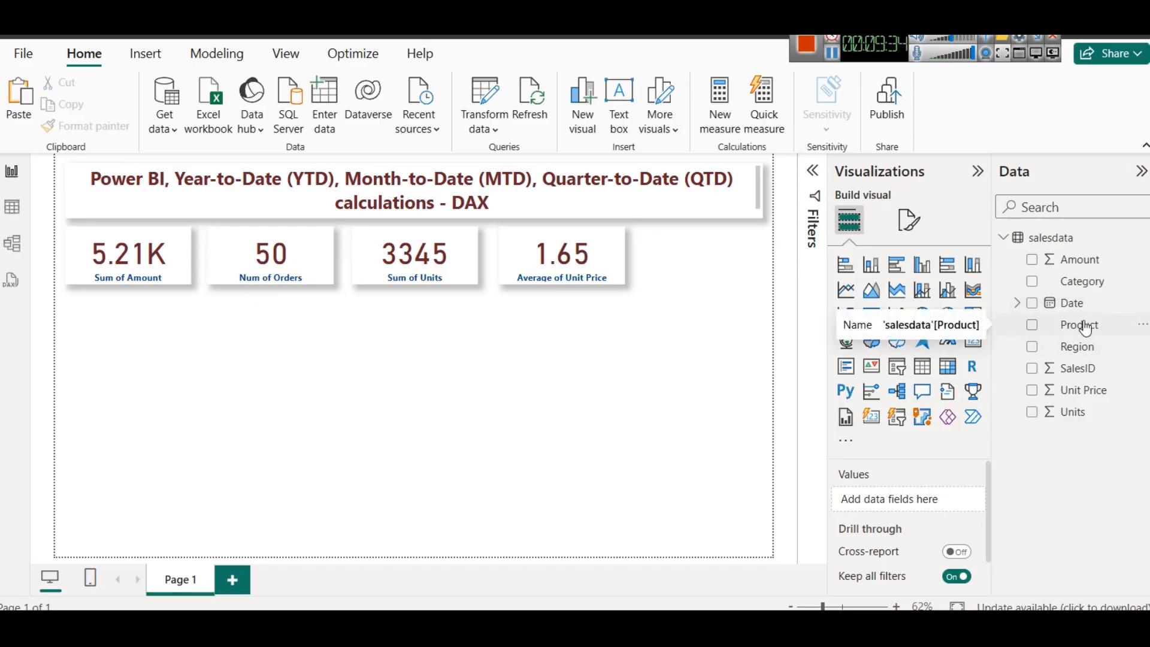
# Duplicate the Average of Unit Price card and fit the copy as the fifth card at the end of the row
pyautogui.click(569, 266)
pyautogui.hotkey('ctrl', 'c')
pyautogui.hotkey('ctrl', 'v')
pyautogui.moveTo(719, 277); pyautogui.dragTo(707, 266)
pyautogui.moveTo(566, 265); pyautogui.dragTo(561, 264)
pyautogui.click(694, 250)
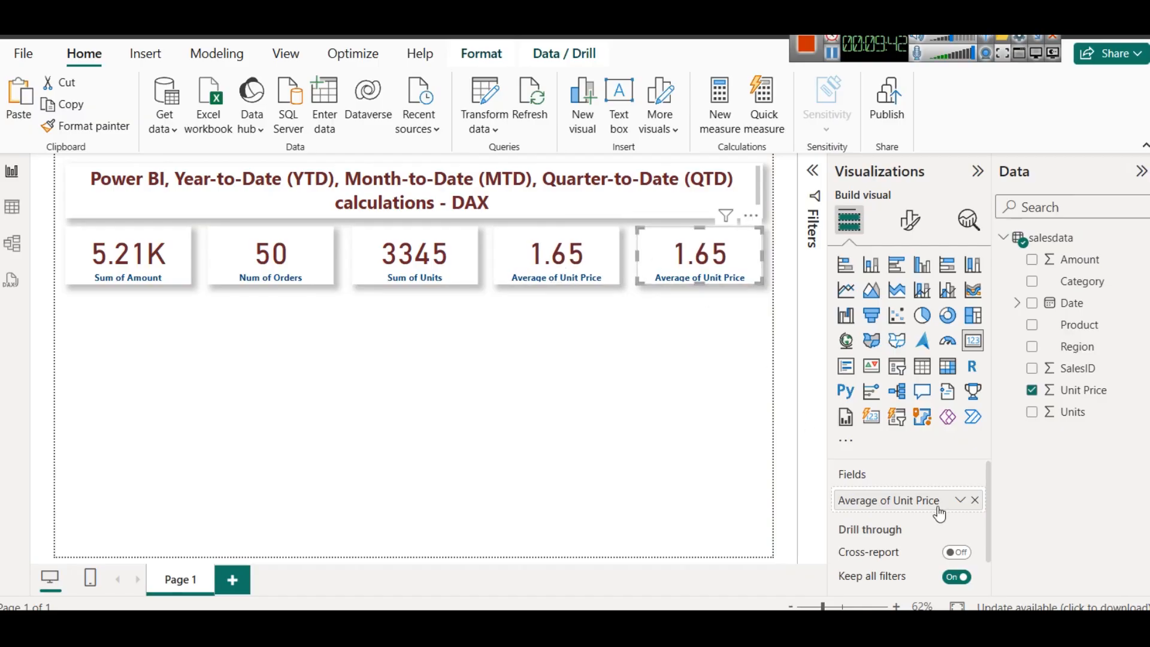
# Replace the fifth card's Unit Price field with Product
pyautogui.click(975, 501)
pyautogui.moveTo(1063, 326); pyautogui.dragTo(925, 504)
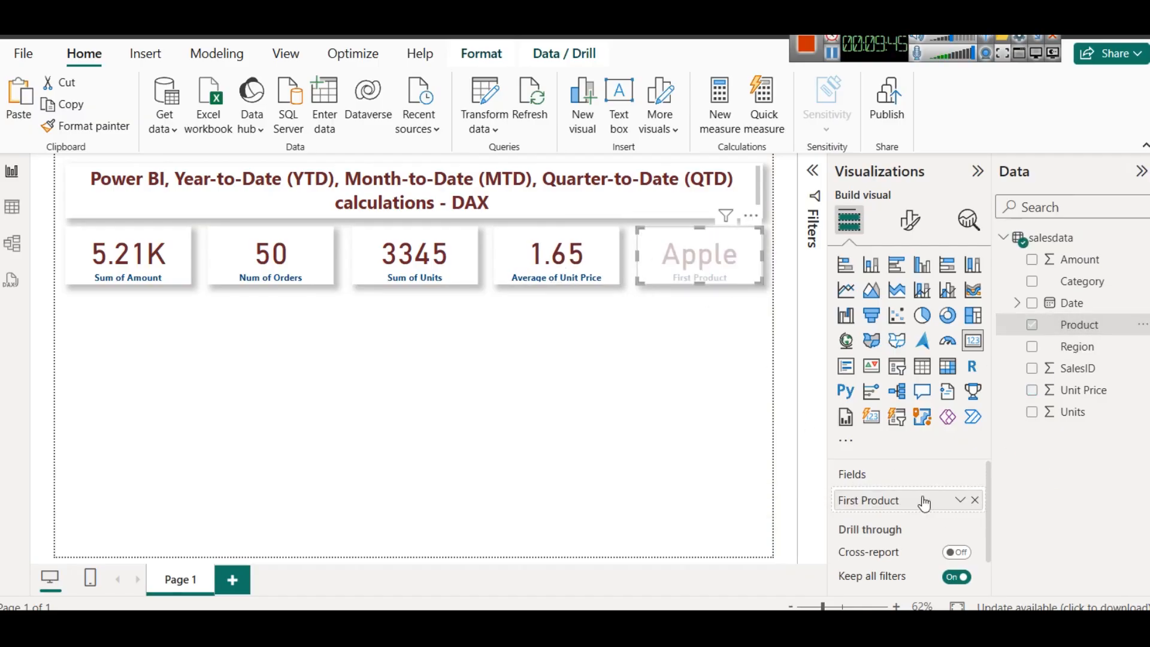
pyautogui.click(960, 500)
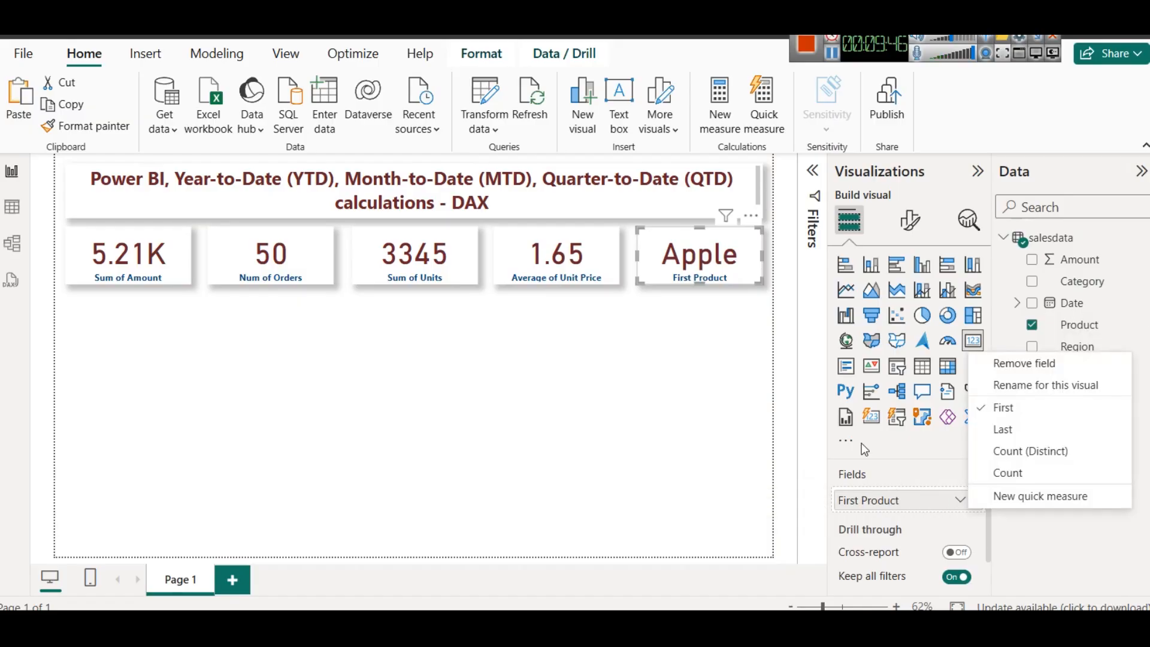
# Examine the Product column of the salesdata table in Table view and return to the report
pyautogui.click(12, 210)
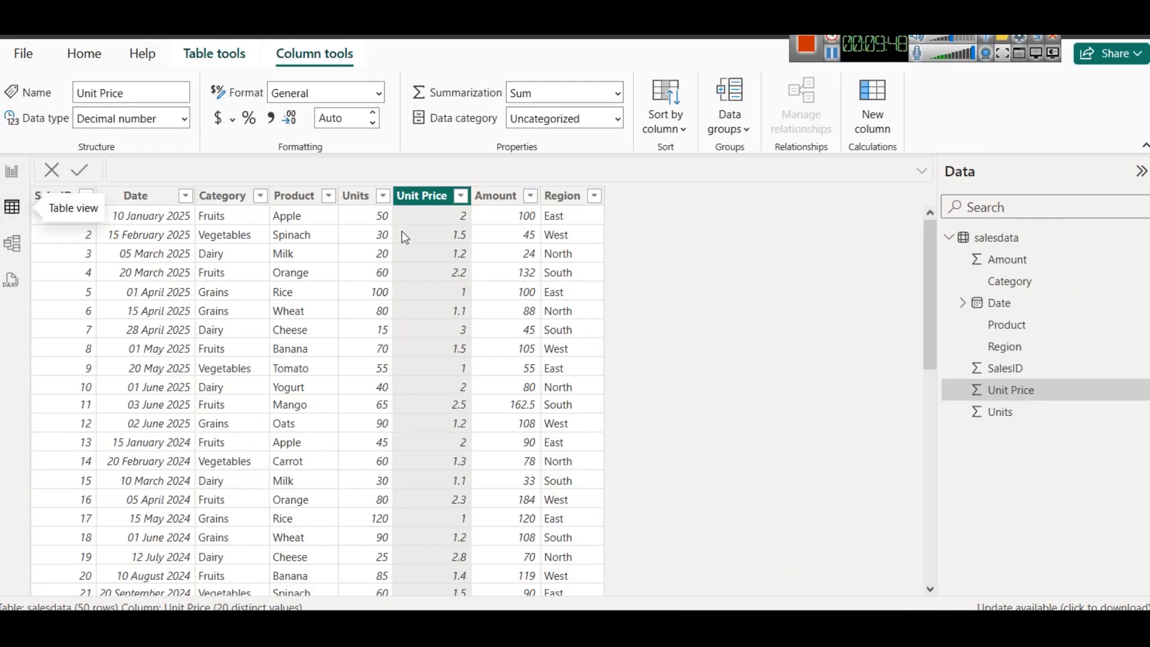
pyautogui.click(288, 200)
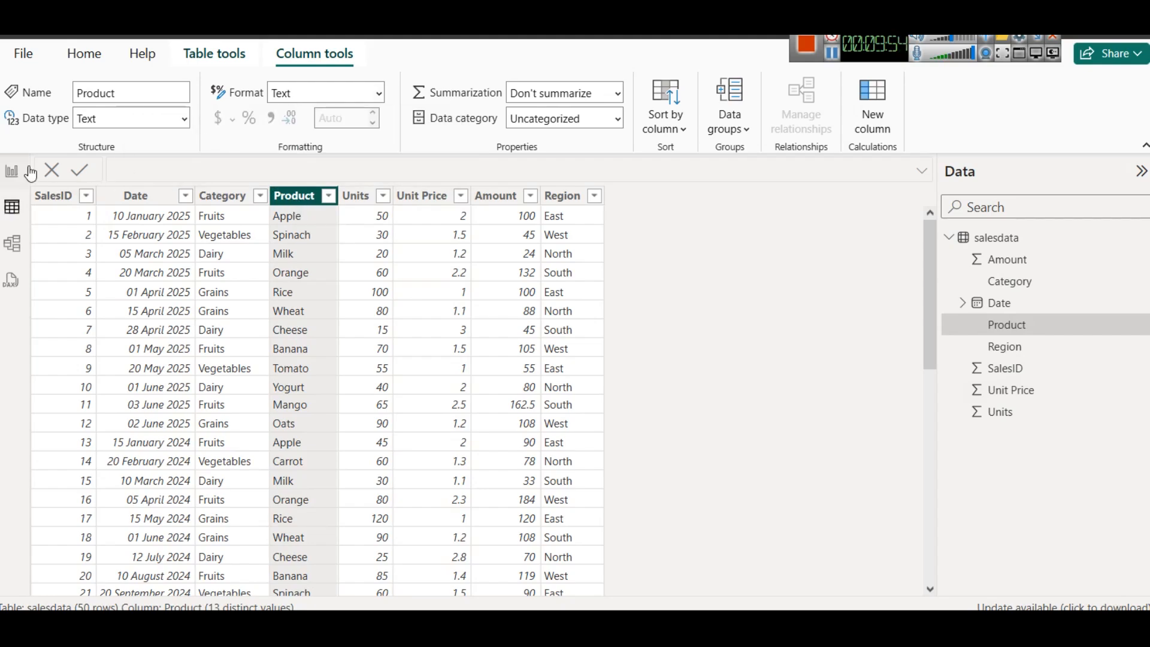
pyautogui.click(12, 173)
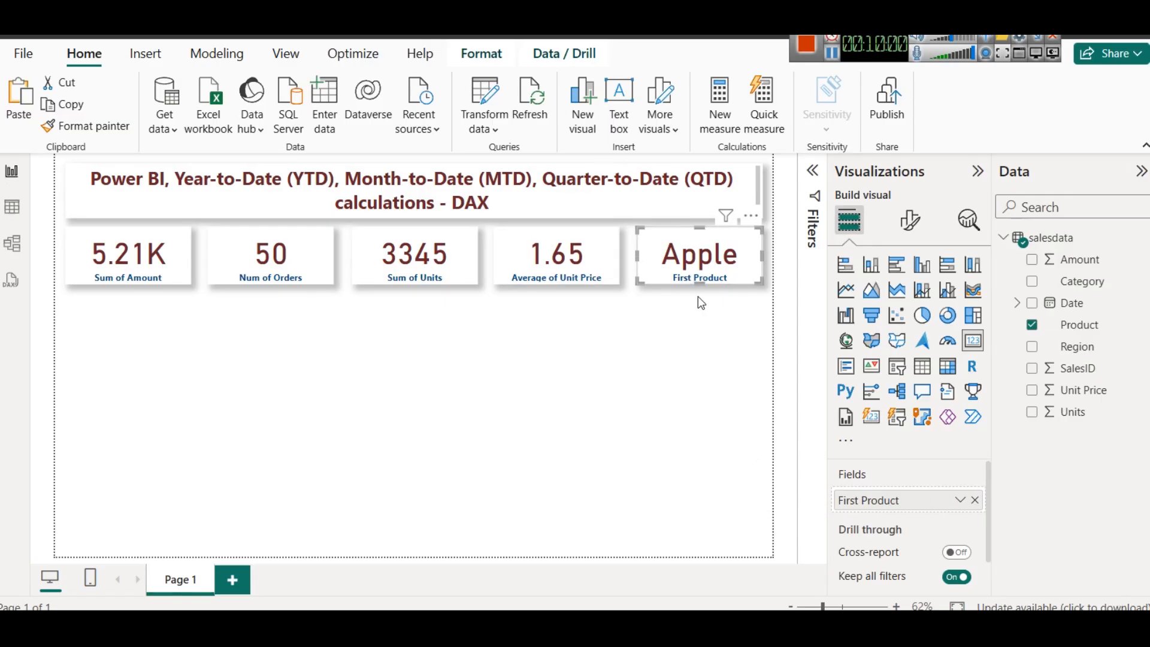
# Aggregate the fifth card's Product field as Count (Distinct) and deselect the card
pyautogui.click(961, 499)
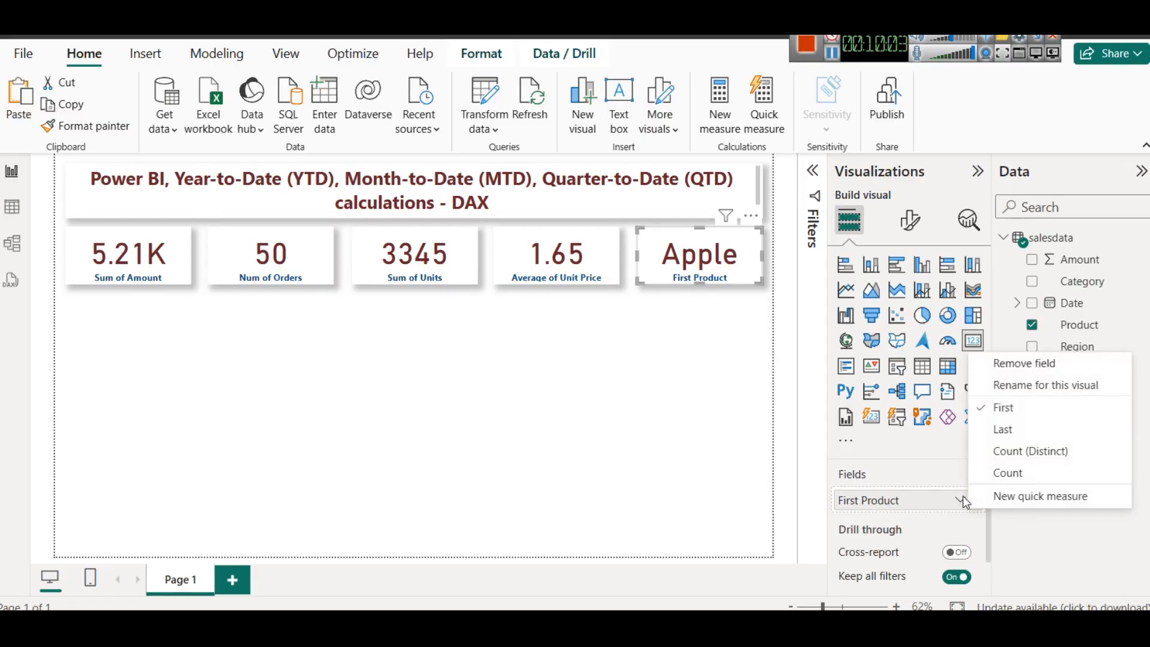
pyautogui.click(999, 459)
pyautogui.click(716, 382)
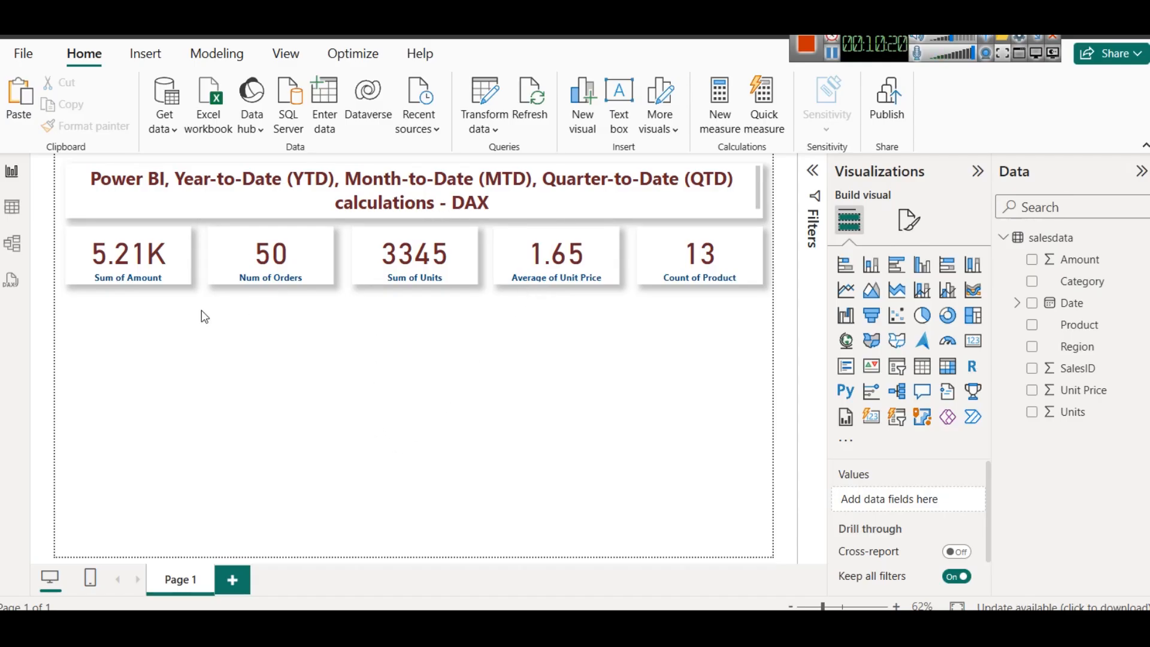
# Narrow the Sum of Amount, Num of Orders and Sum of Units cards and move them close together
pyautogui.click(170, 272)
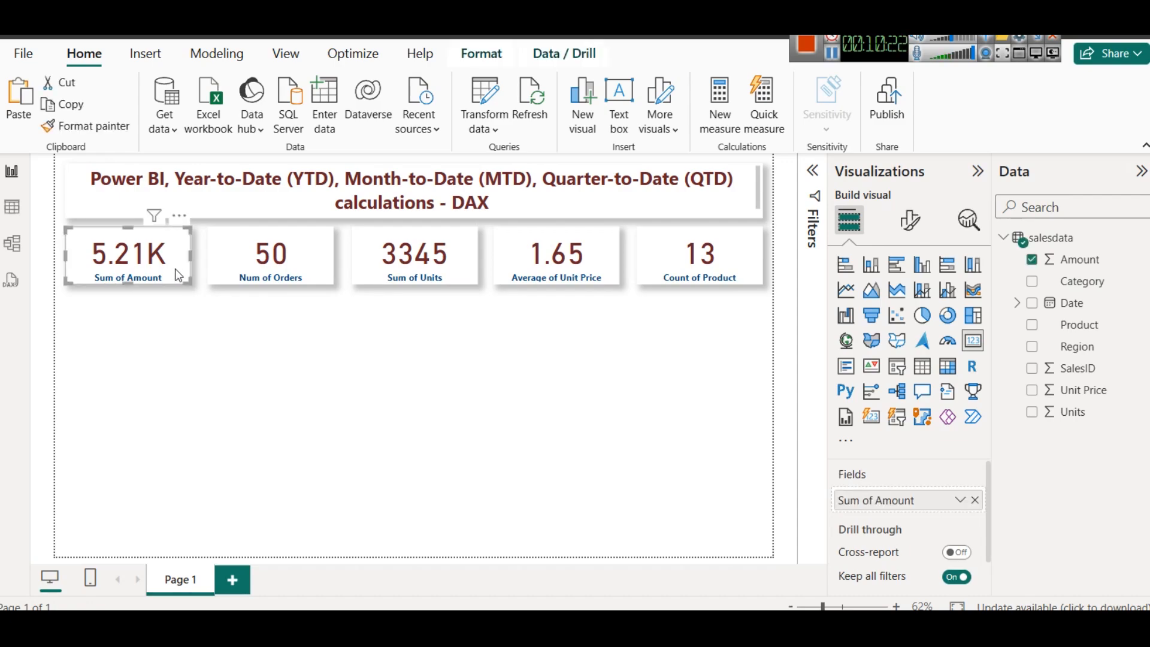
pyautogui.moveTo(193, 254)
pyautogui.mouseDown()
pyautogui.moveTo(166, 259)
pyautogui.moveTo(209, 271)
pyautogui.moveTo(194, 271)
pyautogui.mouseUp()
pyautogui.click(207, 269)
pyautogui.moveTo(307, 257); pyautogui.dragTo(285, 251)
pyautogui.moveTo(356, 256); pyautogui.dragTo(304, 256)
pyautogui.moveTo(424, 253); pyautogui.dragTo(399, 253)
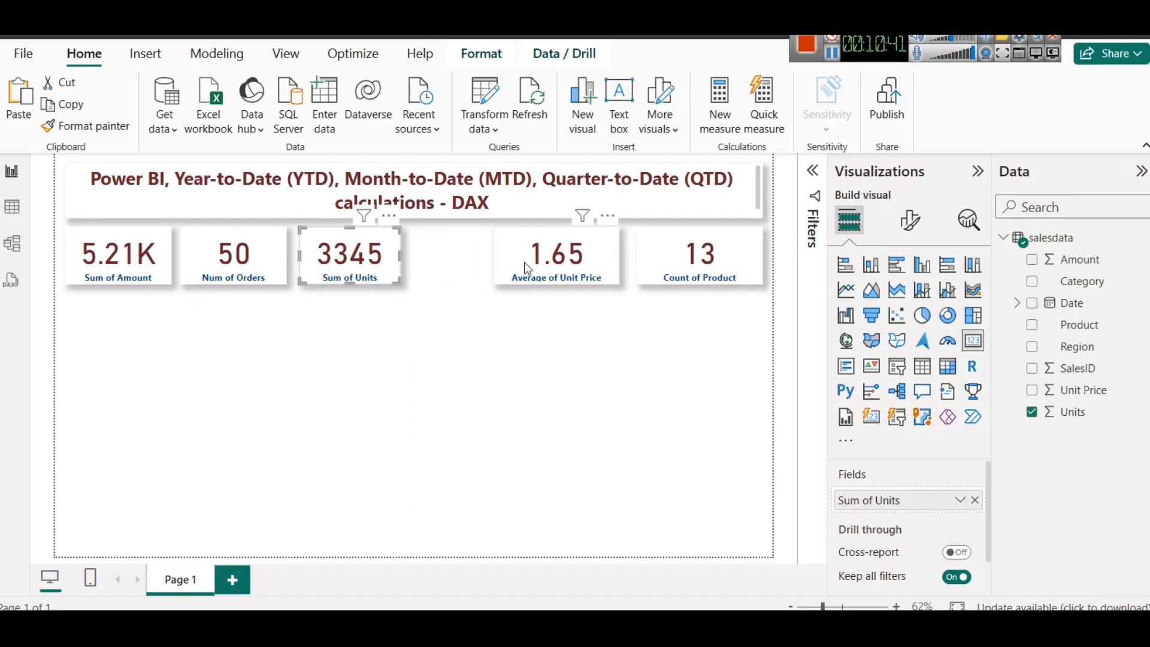
# Narrow the Average of Unit Price and Count of Product cards and shift them next to the others, freeing space at the row's end
pyautogui.moveTo(527, 268); pyautogui.dragTo(450, 262)
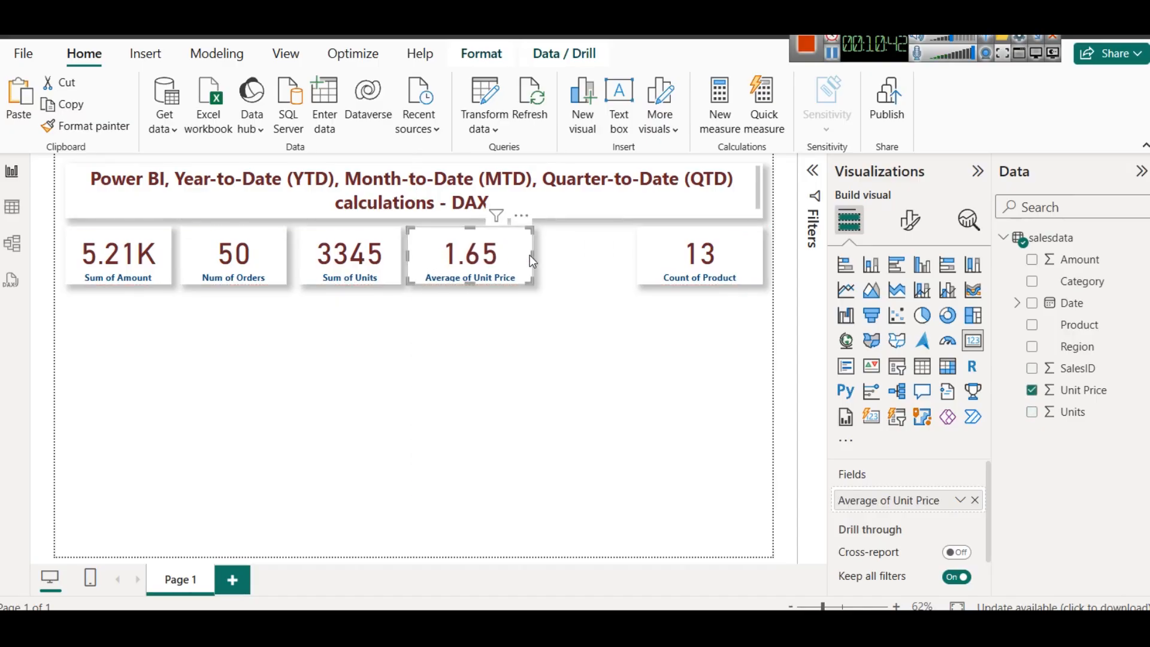
pyautogui.moveTo(530, 254); pyautogui.dragTo(514, 257)
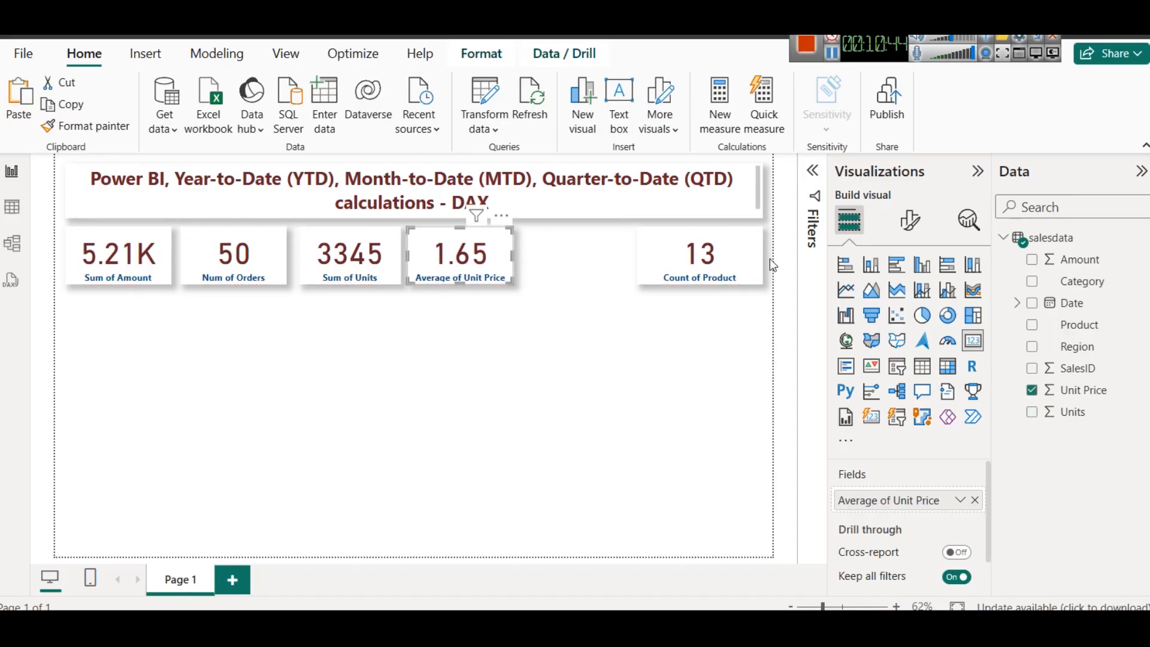
pyautogui.moveTo(712, 264); pyautogui.dragTo(639, 256)
pyautogui.click(680, 309)
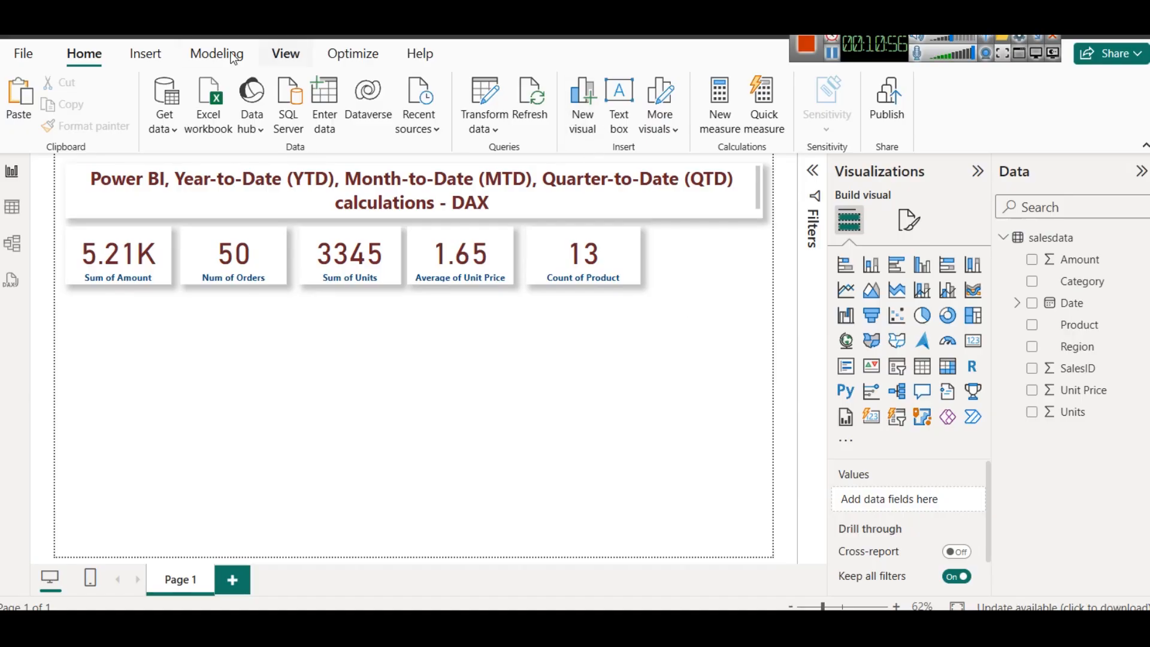
# Insert a rectangle shape and size it as a tall vertical panel beside the last card, reaching down to the page's lower edge
pyautogui.click(156, 58)
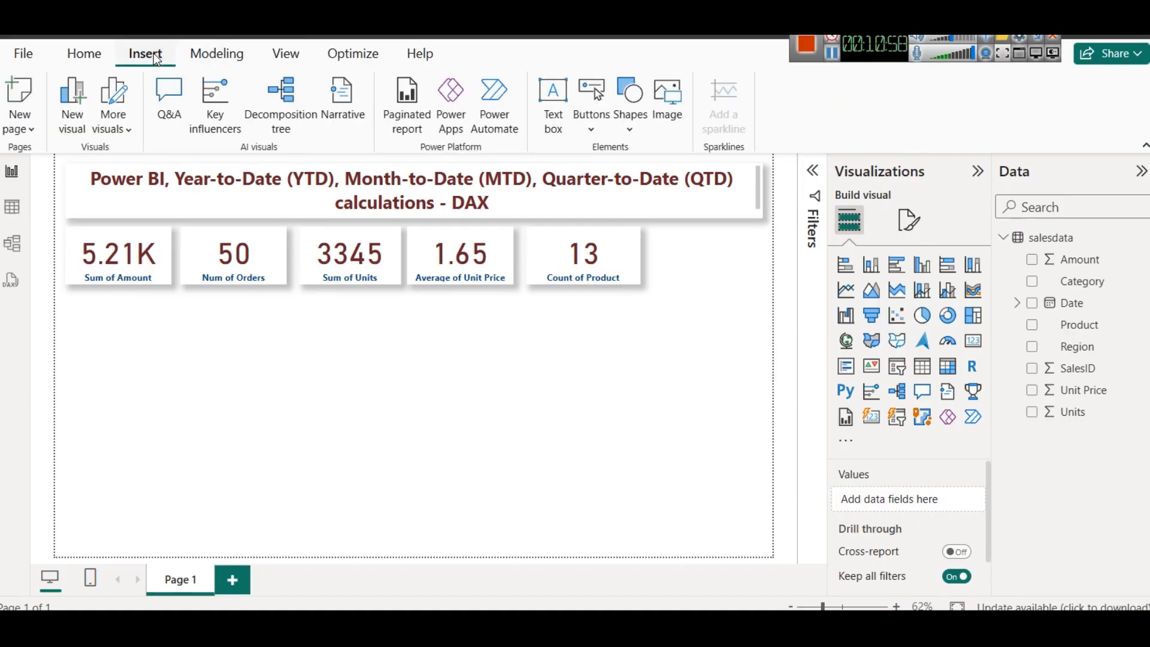
pyautogui.click(619, 133)
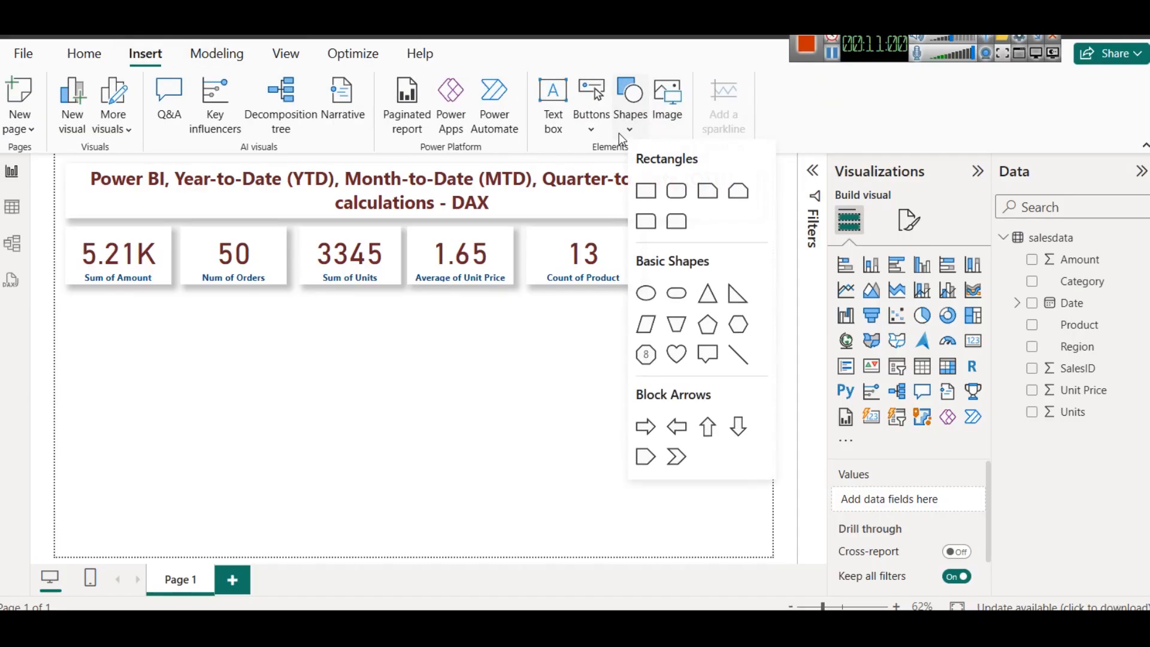
pyautogui.click(643, 194)
pyautogui.moveTo(140, 370); pyautogui.dragTo(731, 263)
pyautogui.moveTo(712, 311); pyautogui.dragTo(726, 550)
pyautogui.click(554, 450)
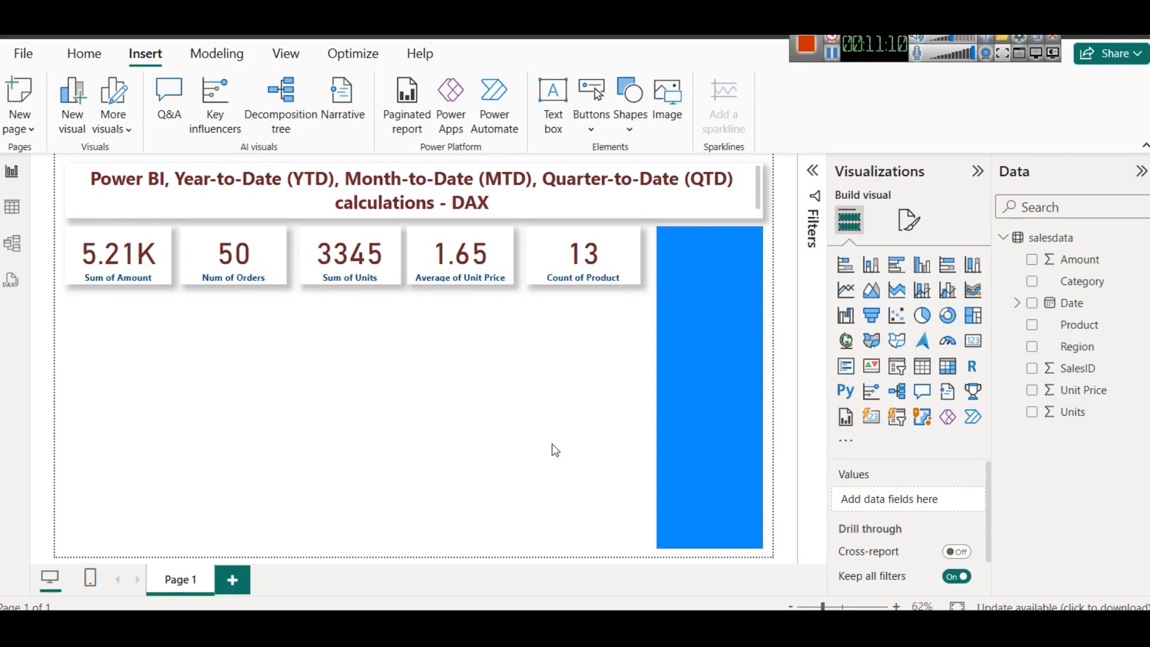
# Set the rectangle panel's fill to the dark red recent color used in the heading, and deselect it
pyautogui.click(677, 386)
pyautogui.click(891, 385)
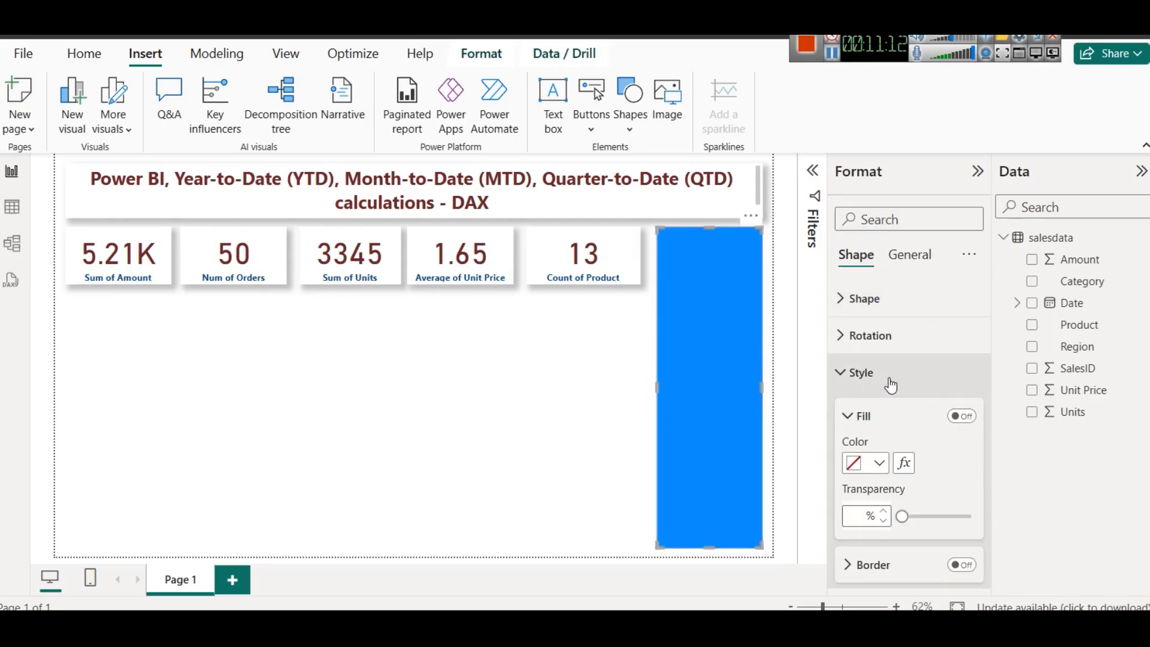
pyautogui.click(879, 462)
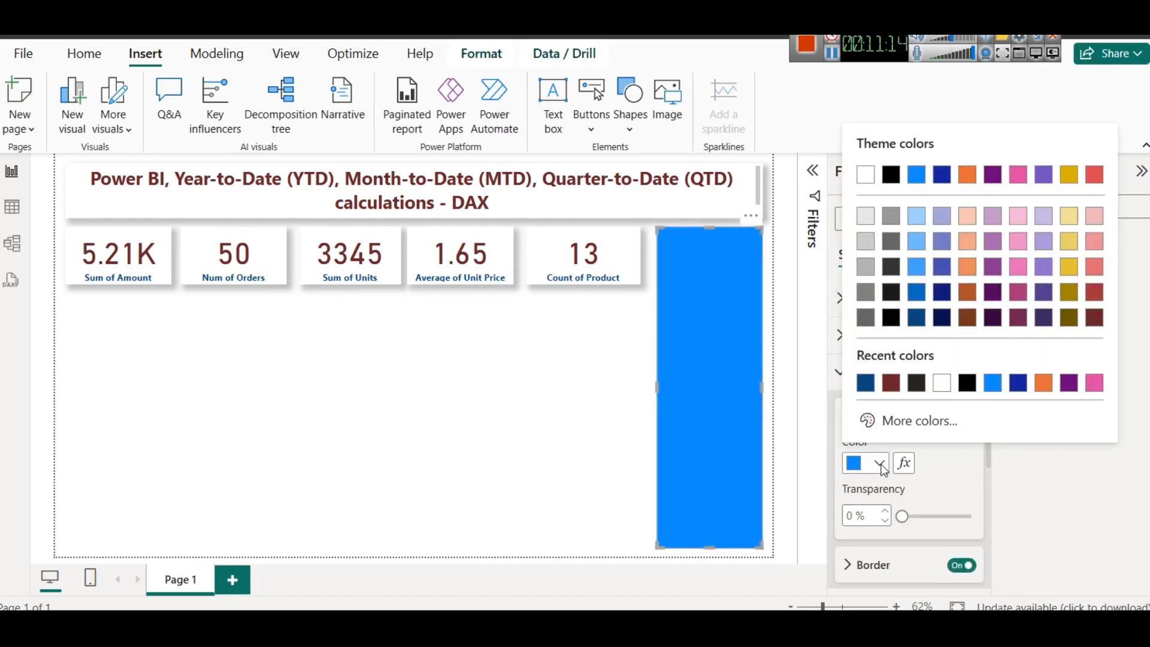
pyautogui.click(890, 385)
pyautogui.click(526, 386)
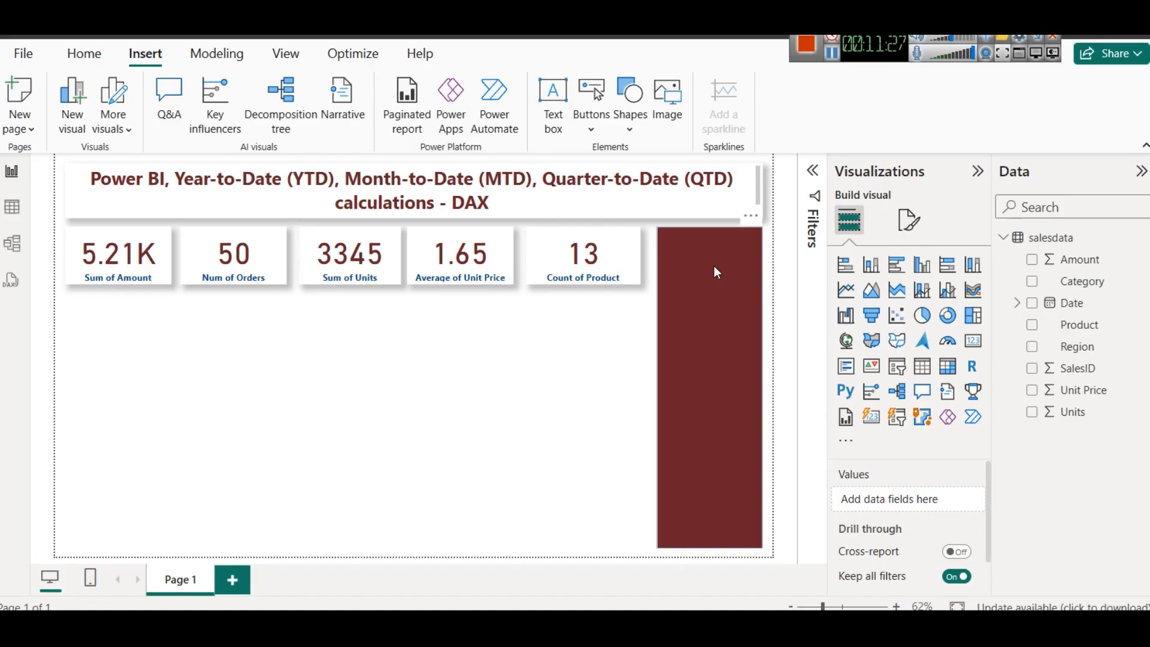
# Insert the image 1-removebg-preview.png, shrink it to a small icon and center it at the top of the dark red panel
pyautogui.click(667, 99)
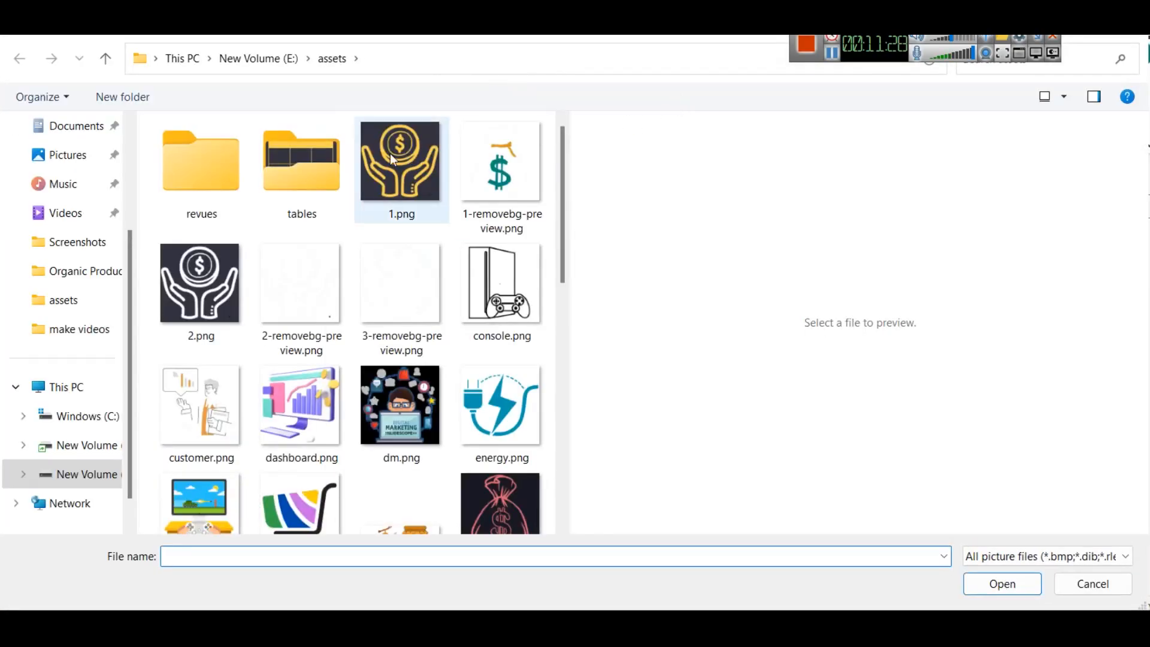
pyautogui.click(486, 215)
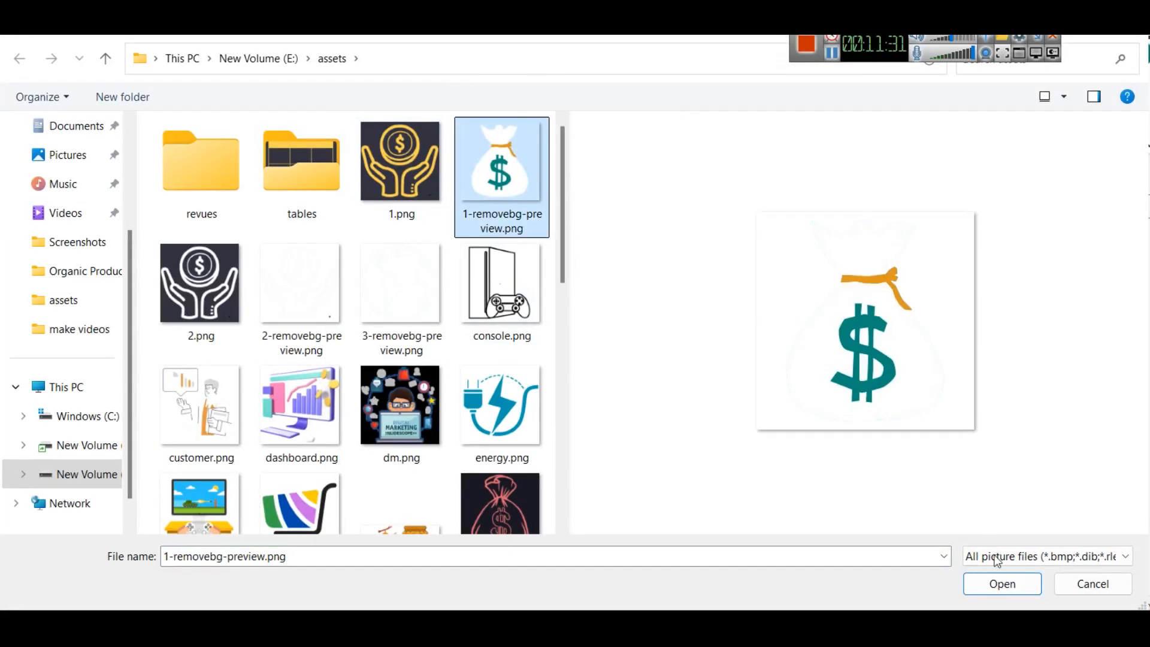
pyautogui.click(1001, 584)
pyautogui.moveTo(160, 410); pyautogui.dragTo(749, 368)
pyautogui.moveTo(659, 508); pyautogui.dragTo(709, 280)
pyautogui.moveTo(709, 322); pyautogui.dragTo(713, 284)
pyautogui.click(592, 330)
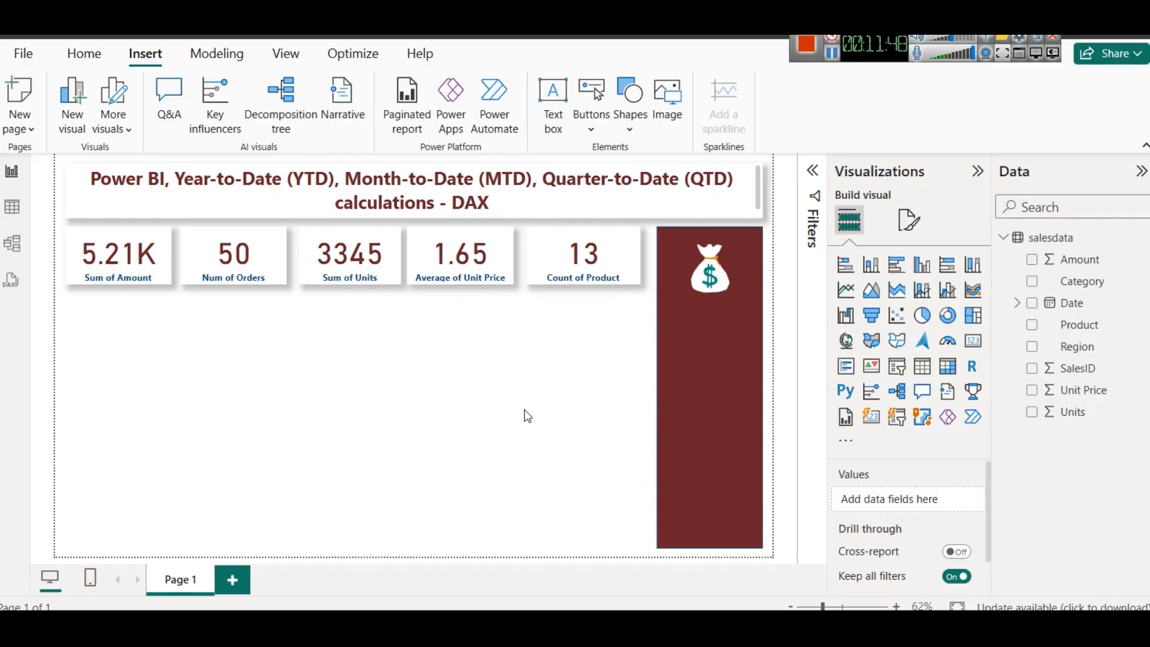
# Examine the salesdata columns, including Region, in Table view and return to the report
pyautogui.click(14, 207)
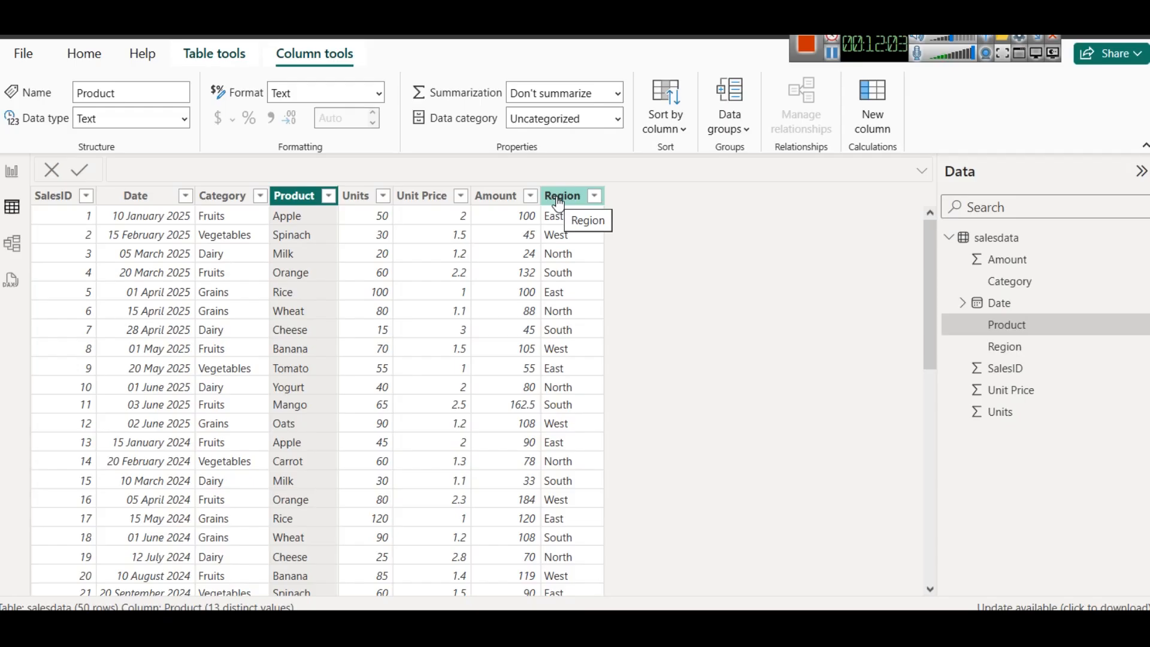
pyautogui.click(12, 172)
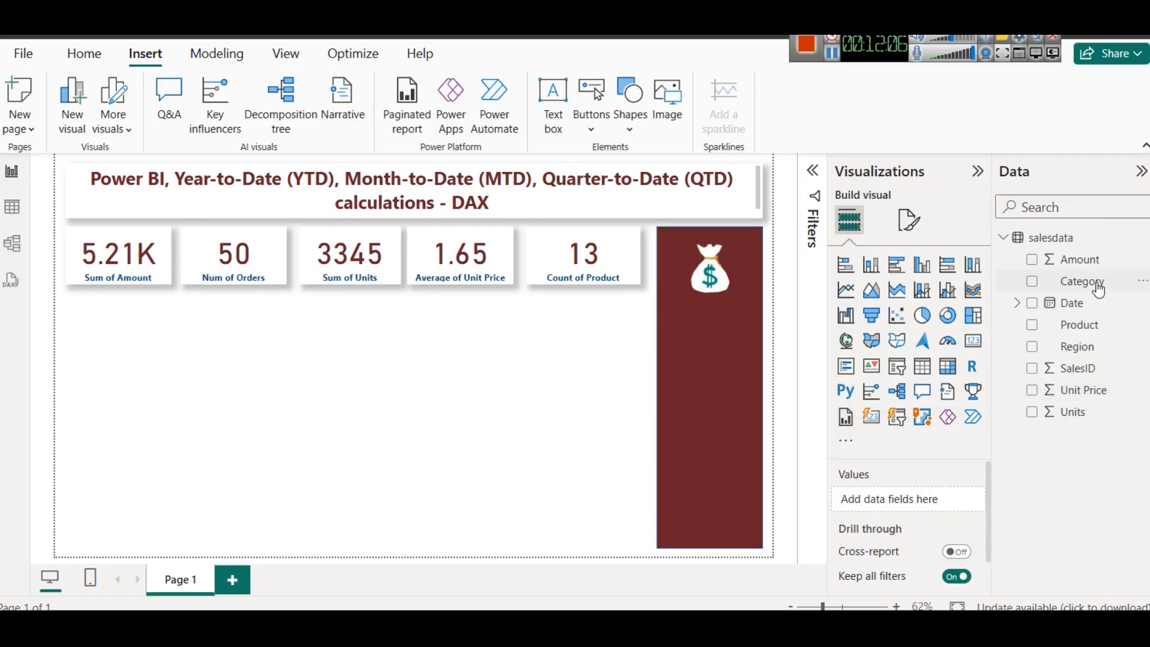
# Insert a Category slicer on the dark red panel, sized to fit below the money bag icon with all four options showing
pyautogui.click(897, 366)
pyautogui.moveTo(169, 397); pyautogui.dragTo(731, 390)
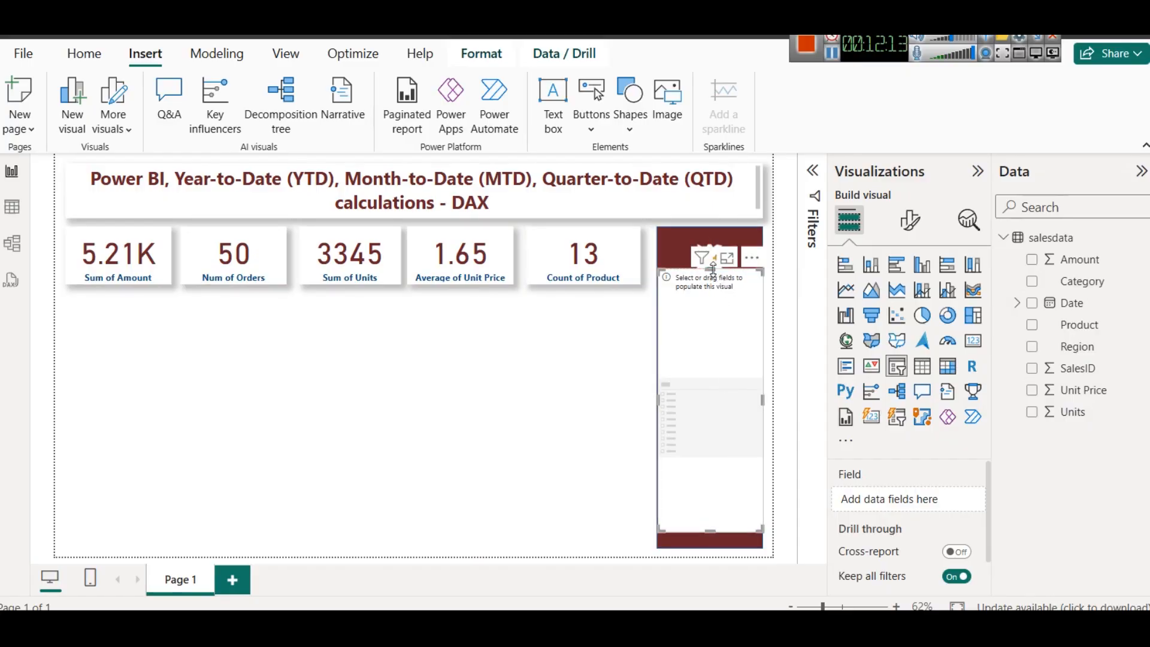
pyautogui.moveTo(719, 273); pyautogui.dragTo(717, 304)
pyautogui.moveTo(715, 530); pyautogui.dragTo(703, 337)
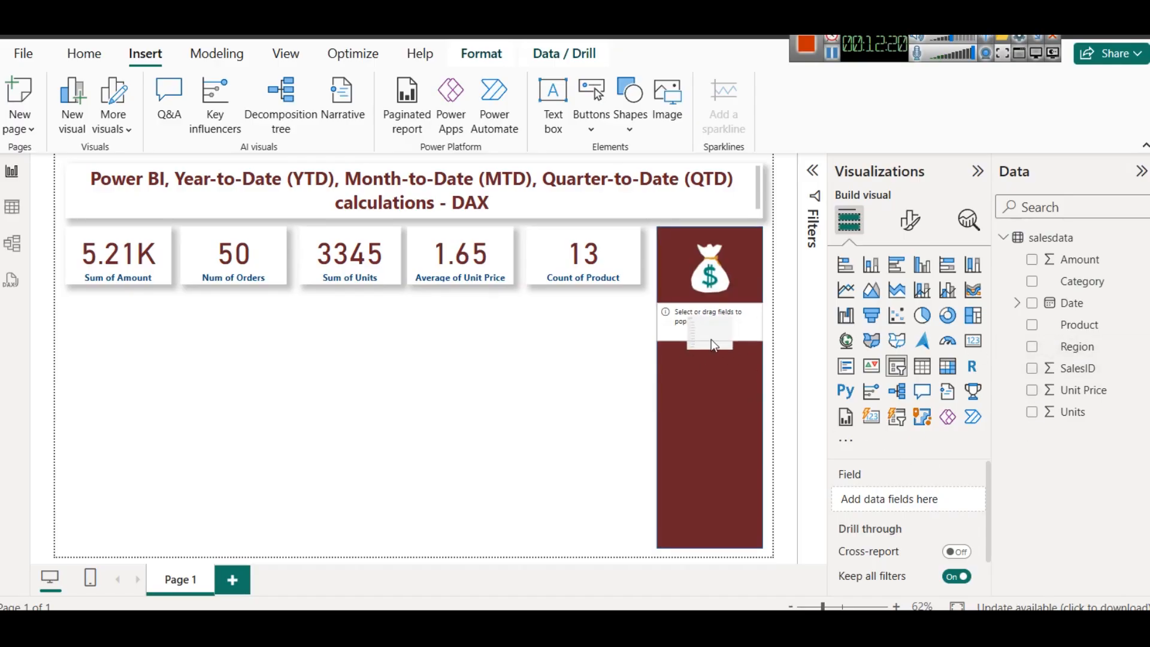
pyautogui.moveTo(1069, 281); pyautogui.dragTo(886, 501)
pyautogui.moveTo(709, 340); pyautogui.dragTo(708, 382)
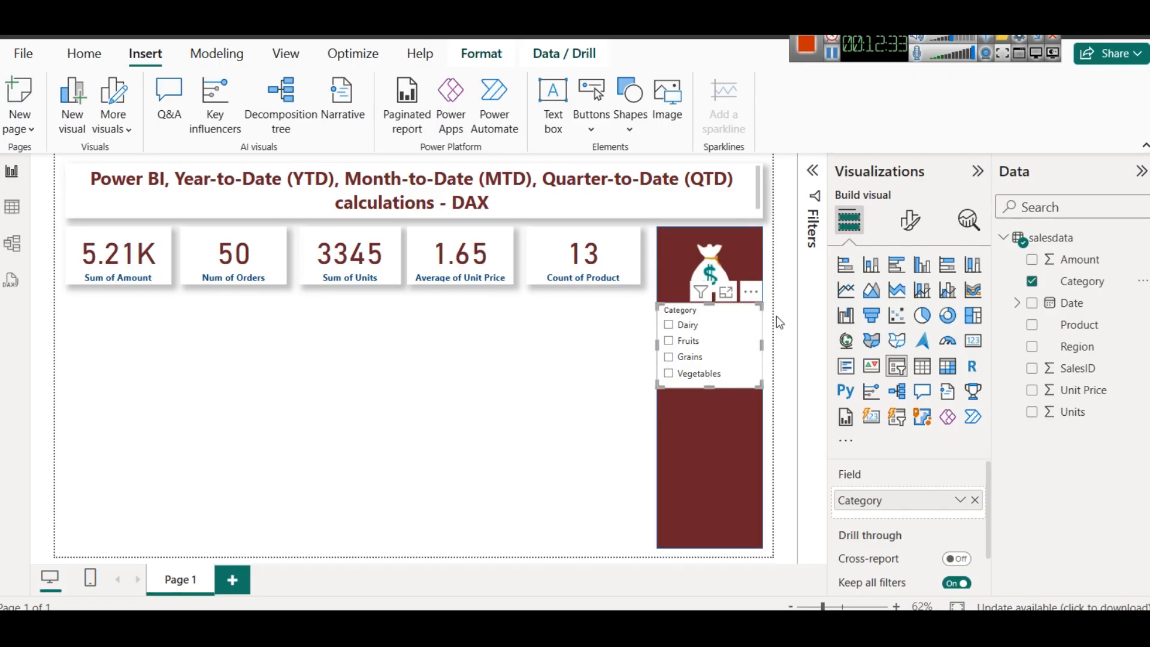
# Try the Tile style on the Category slicer
pyautogui.click(905, 223)
pyautogui.click(903, 344)
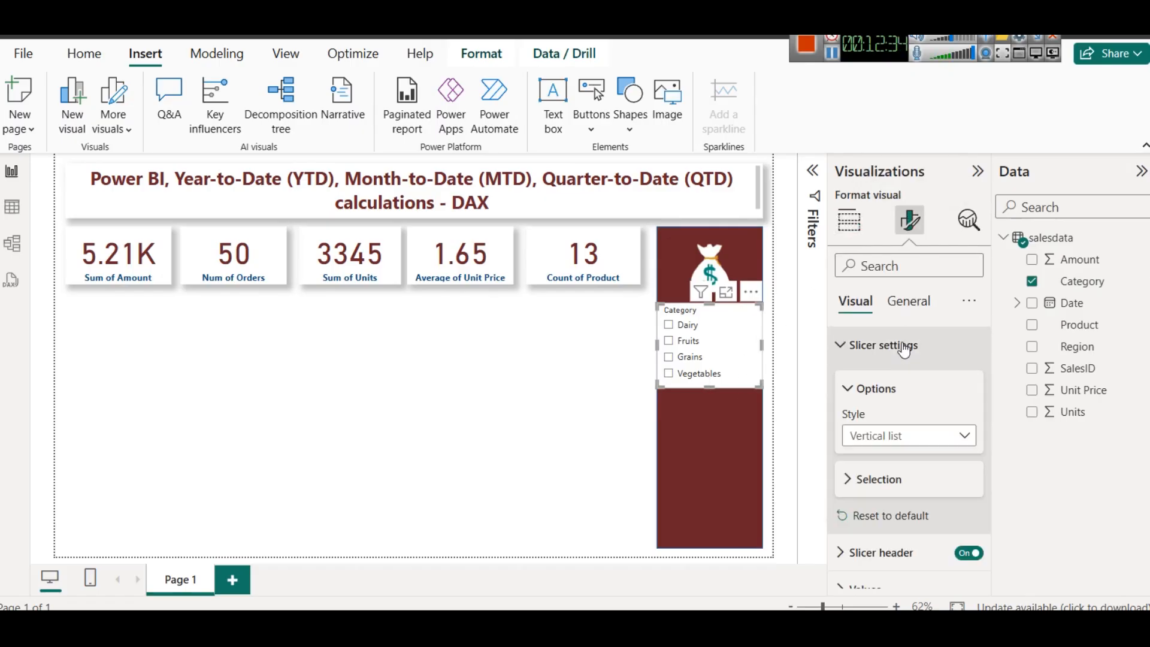
pyautogui.click(907, 442)
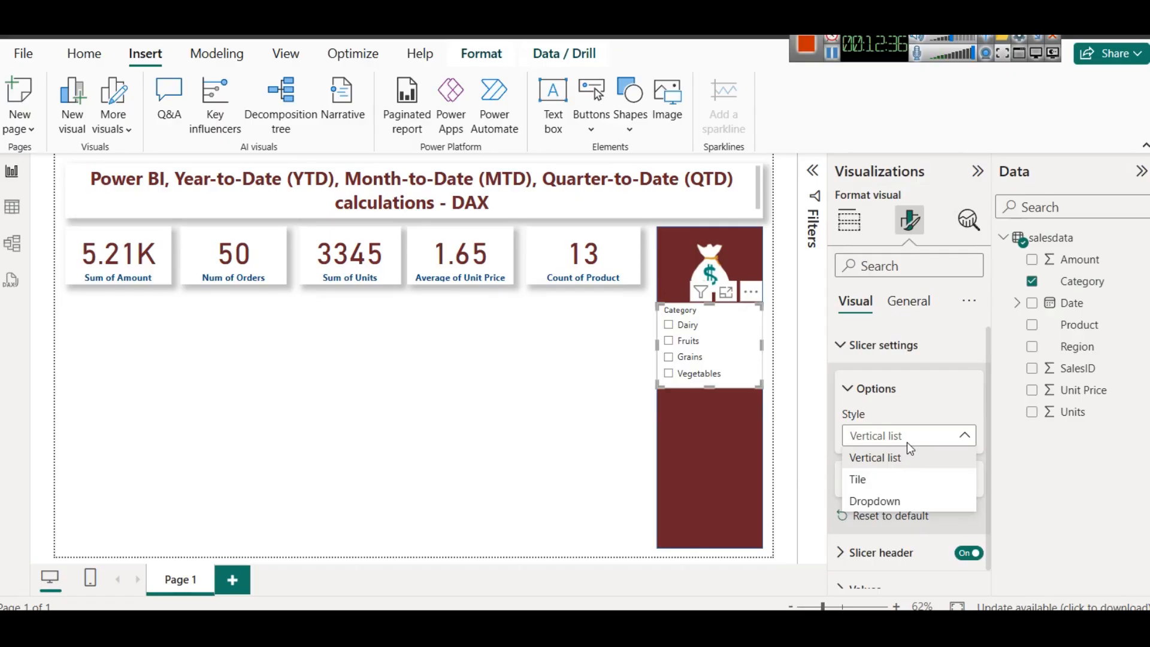
pyautogui.click(875, 482)
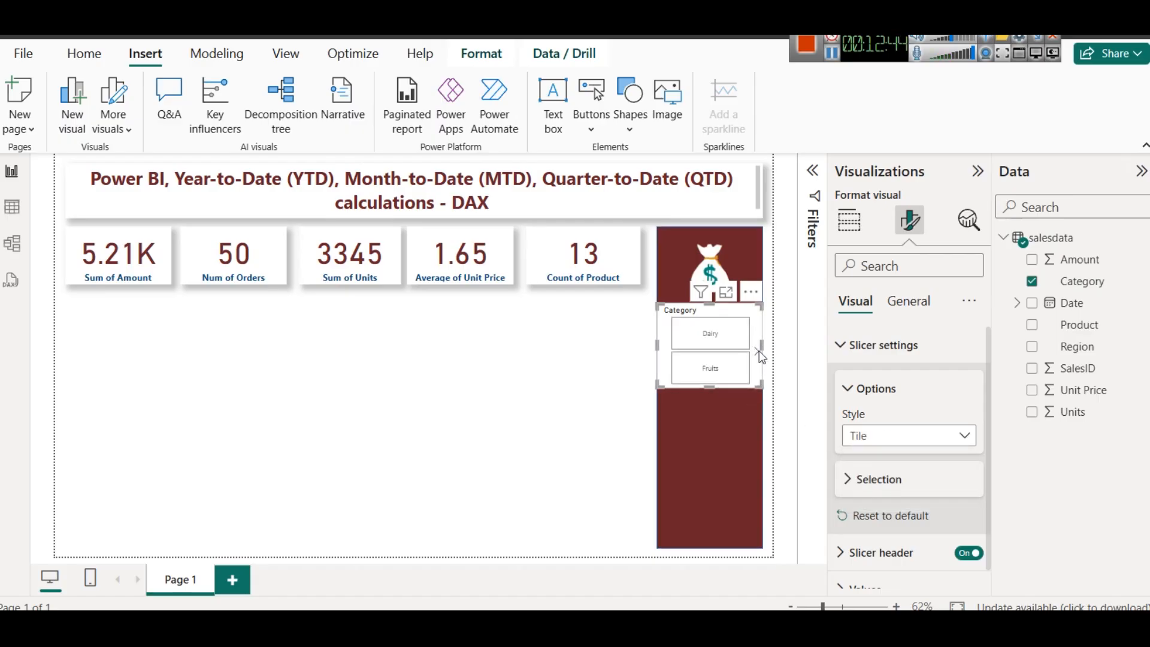
pyautogui.click(663, 353)
pyautogui.moveTo(657, 346)
pyautogui.mouseDown()
pyautogui.moveTo(727, 344)
pyautogui.moveTo(657, 346)
pyautogui.mouseUp()
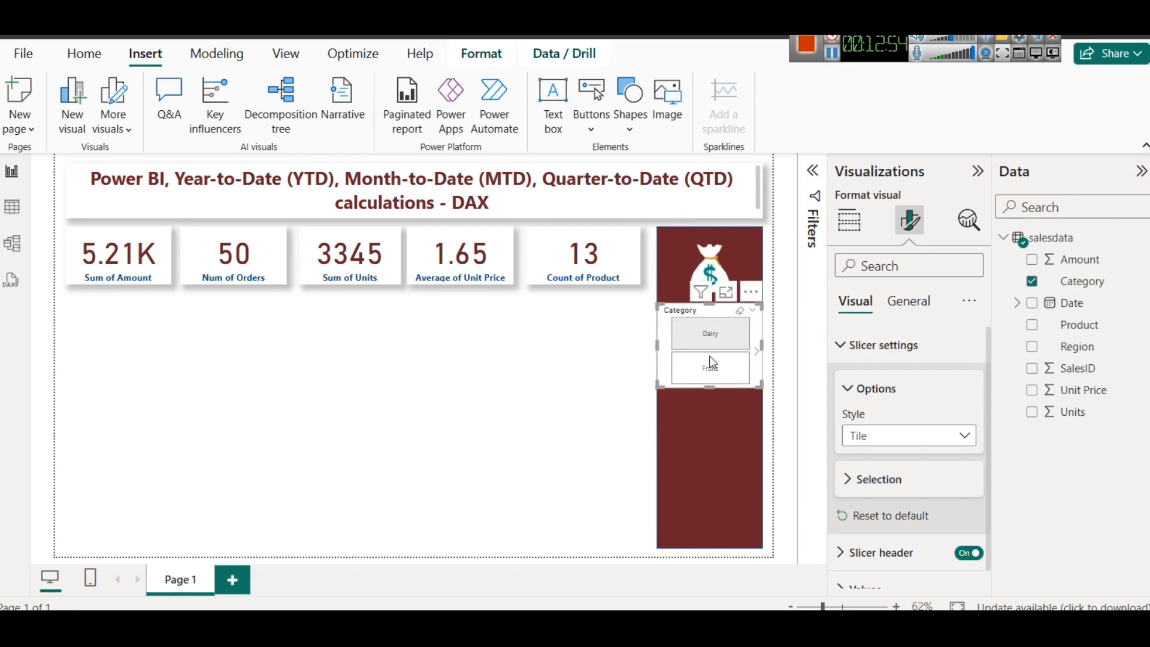
# Try the Dropdown style on the Category slicer and return it to Vertical list
pyautogui.click(879, 436)
pyautogui.click(888, 508)
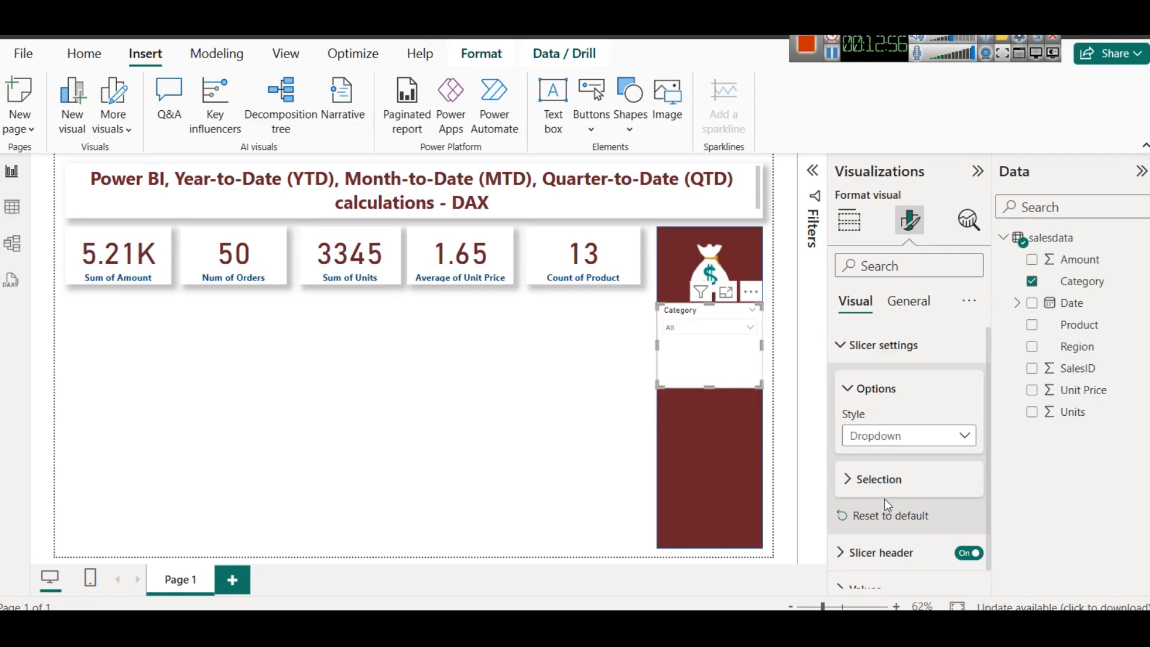
pyautogui.click(709, 329)
pyautogui.click(707, 328)
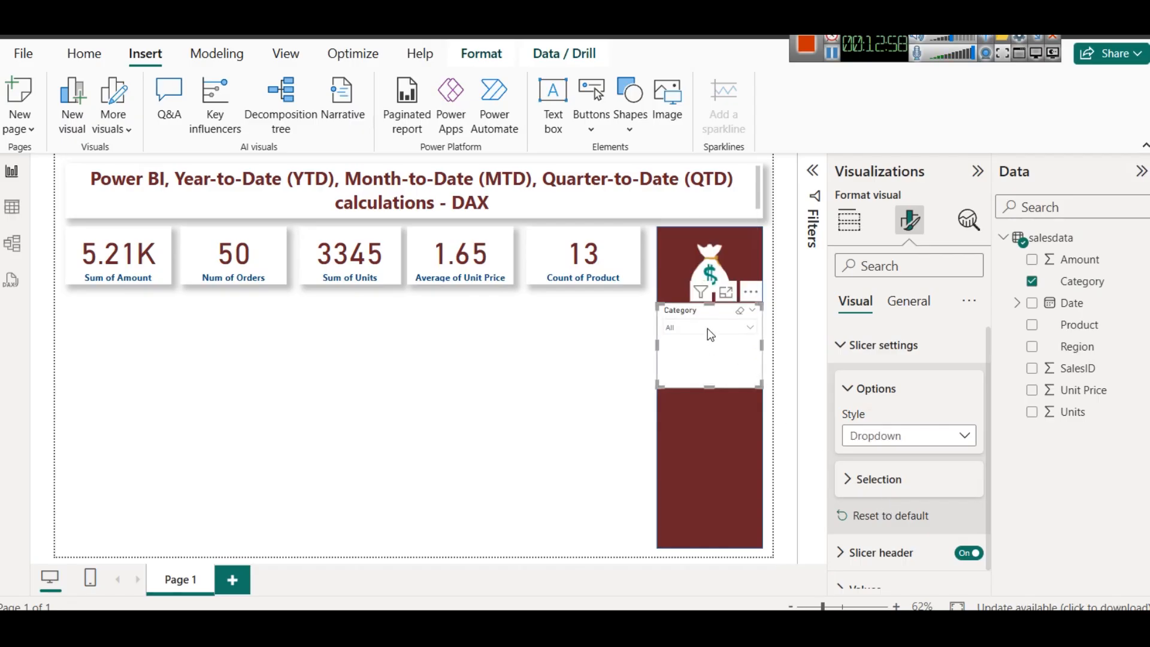
pyautogui.click(879, 435)
pyautogui.click(887, 466)
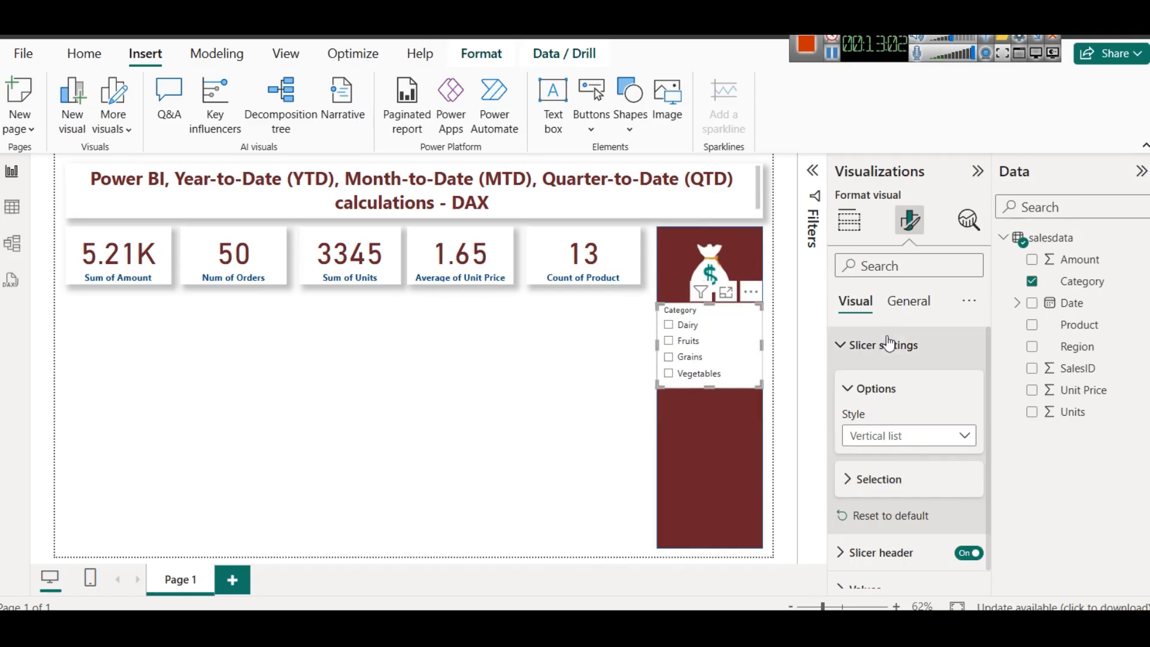
pyautogui.click(864, 355)
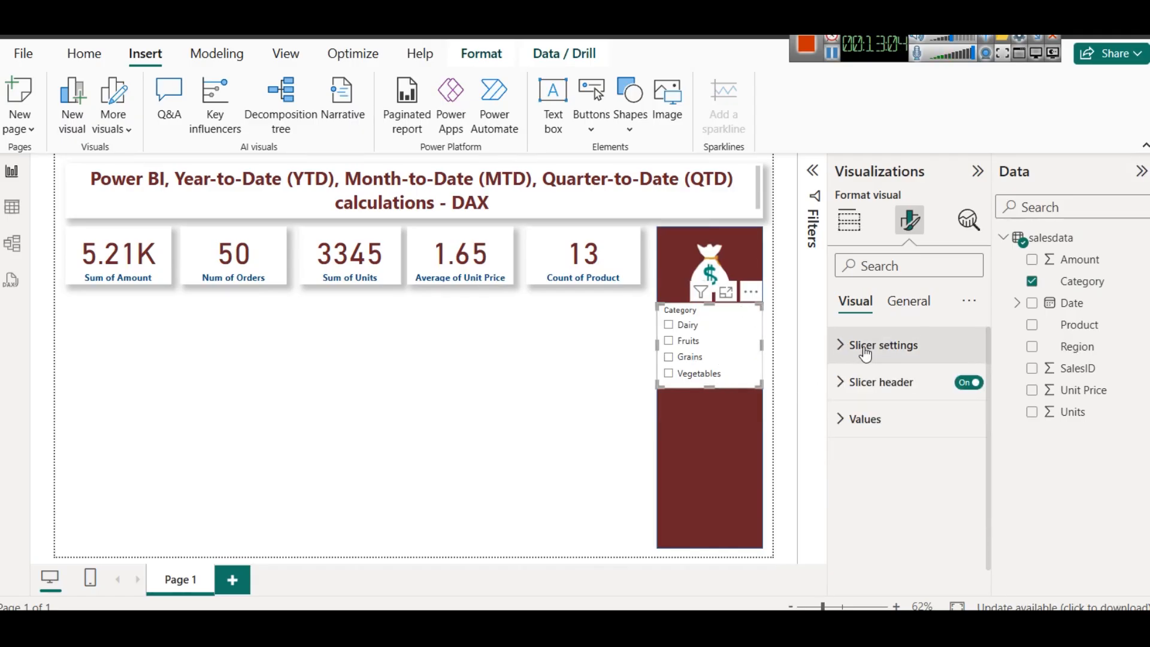
# Set the Category slicer's header text to the lightest gray theme color and size 14
pyautogui.click(869, 393)
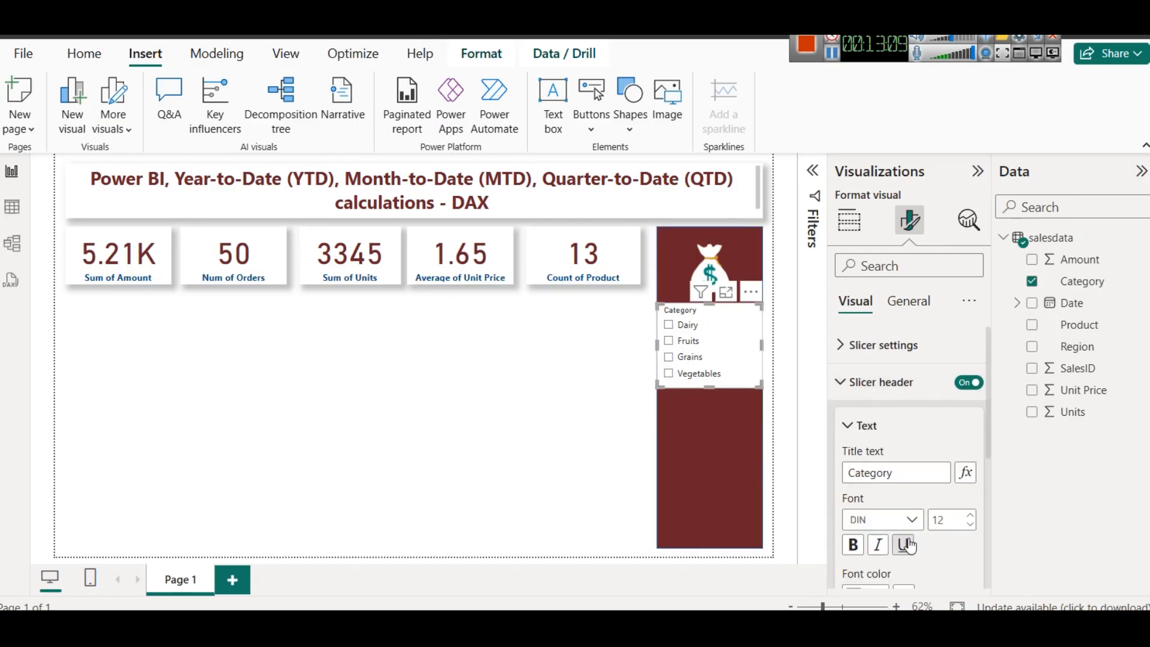
pyautogui.scroll(-2, 910, 520)
pyautogui.click(881, 506)
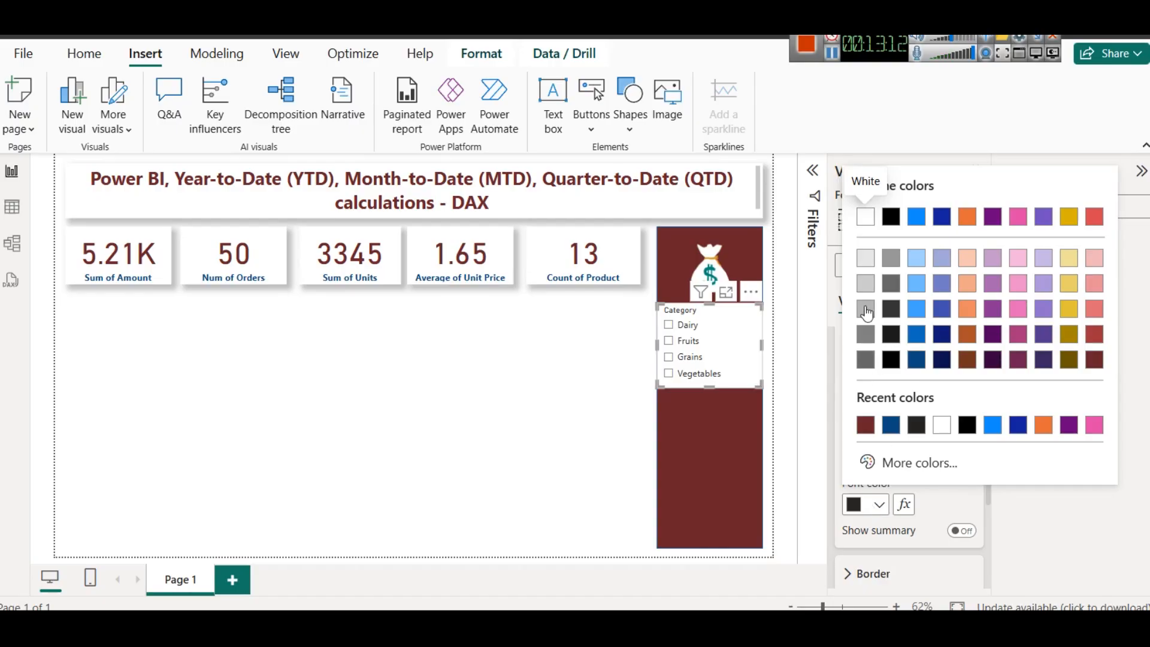
pyautogui.click(870, 259)
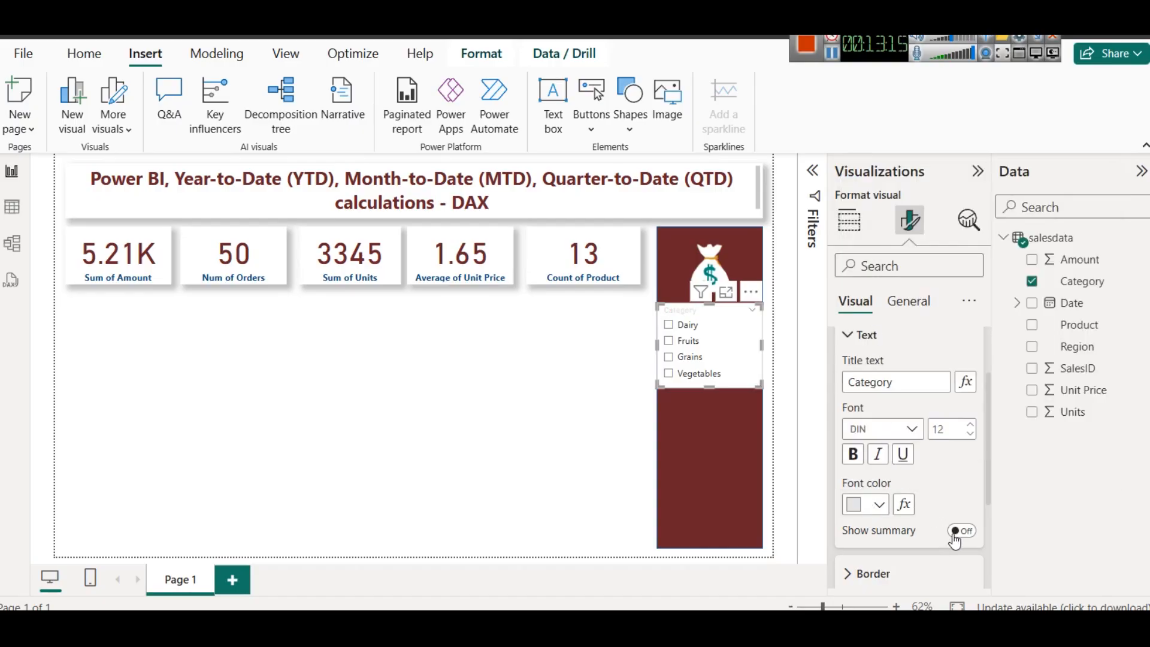
pyautogui.click(971, 425)
pyautogui.click(970, 425)
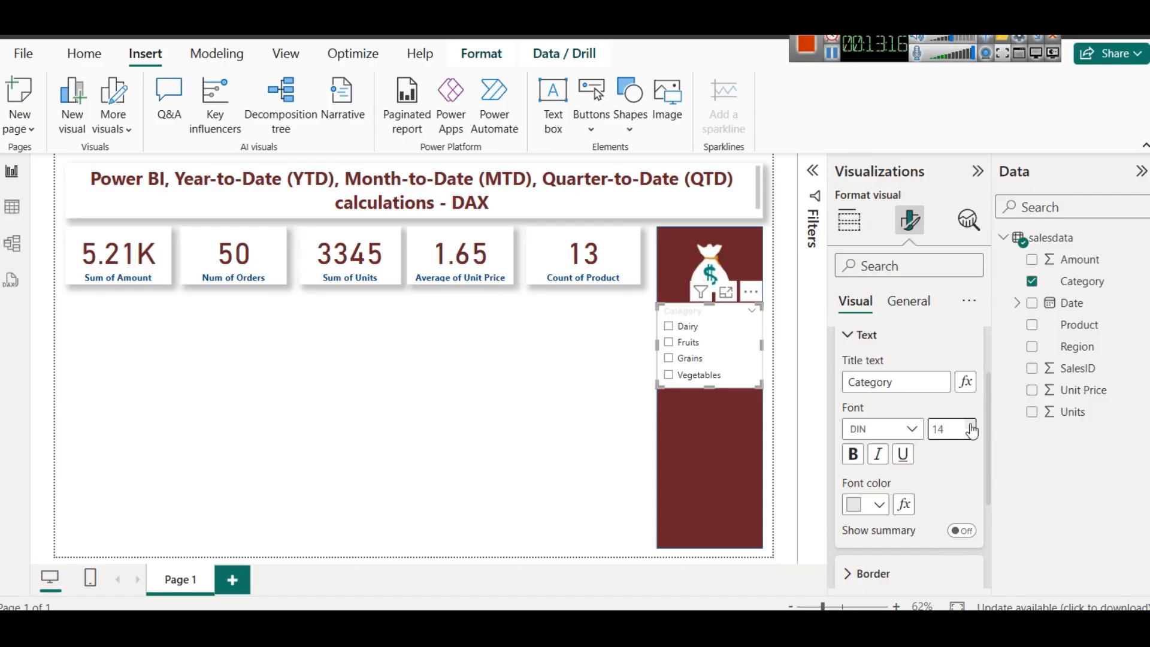
# Set the Category slicer's values to the lightest gray theme color and make them bold
pyautogui.scroll(-3, 842, 422)
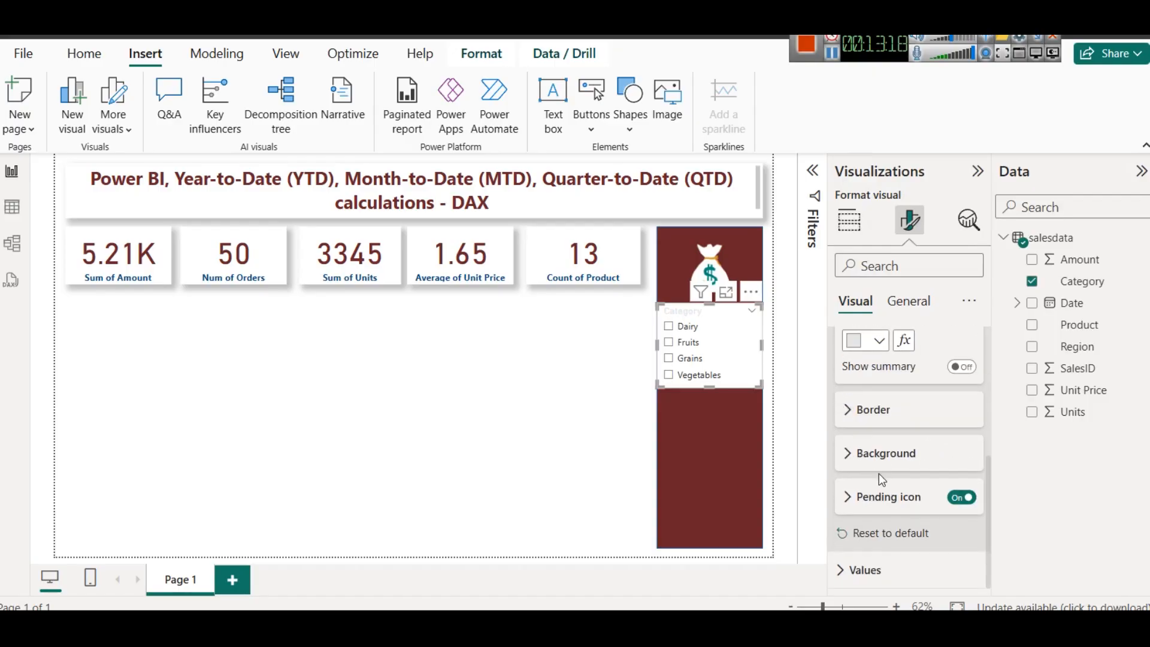
pyautogui.click(879, 563)
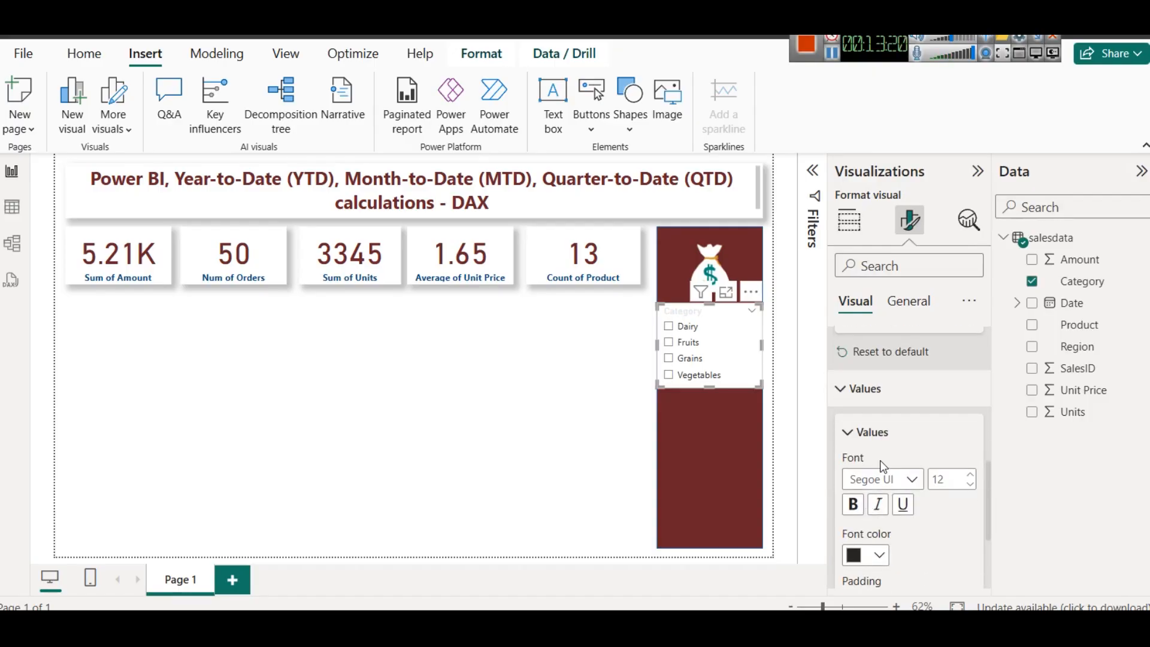
pyautogui.scroll(-2, 869, 492)
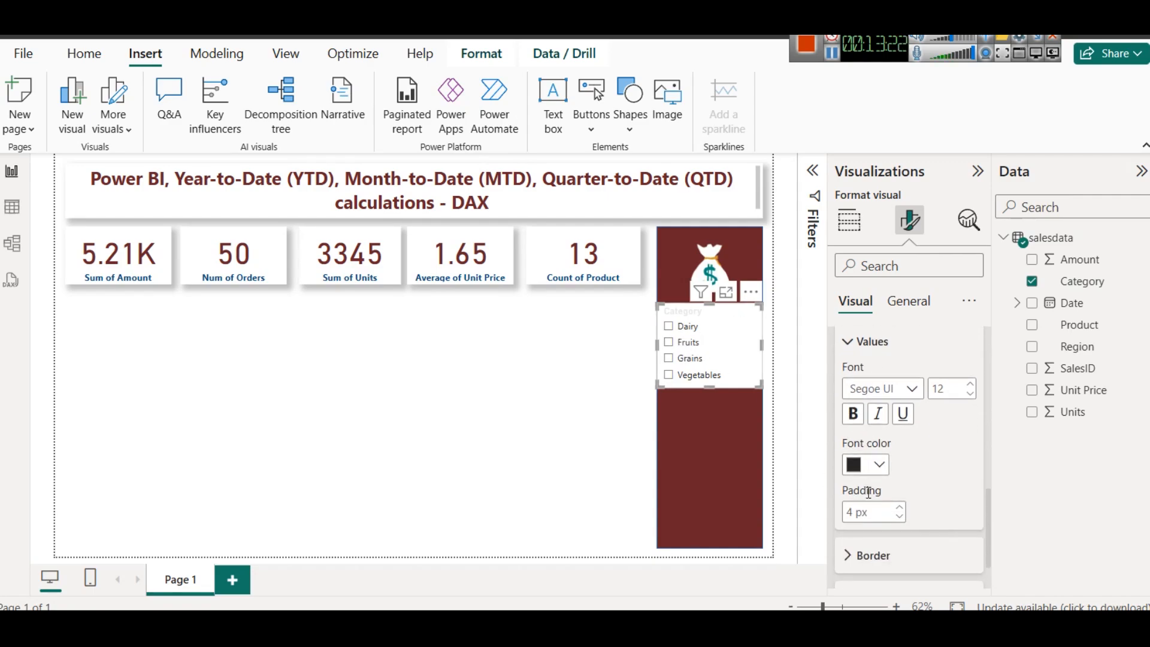
pyautogui.click(878, 466)
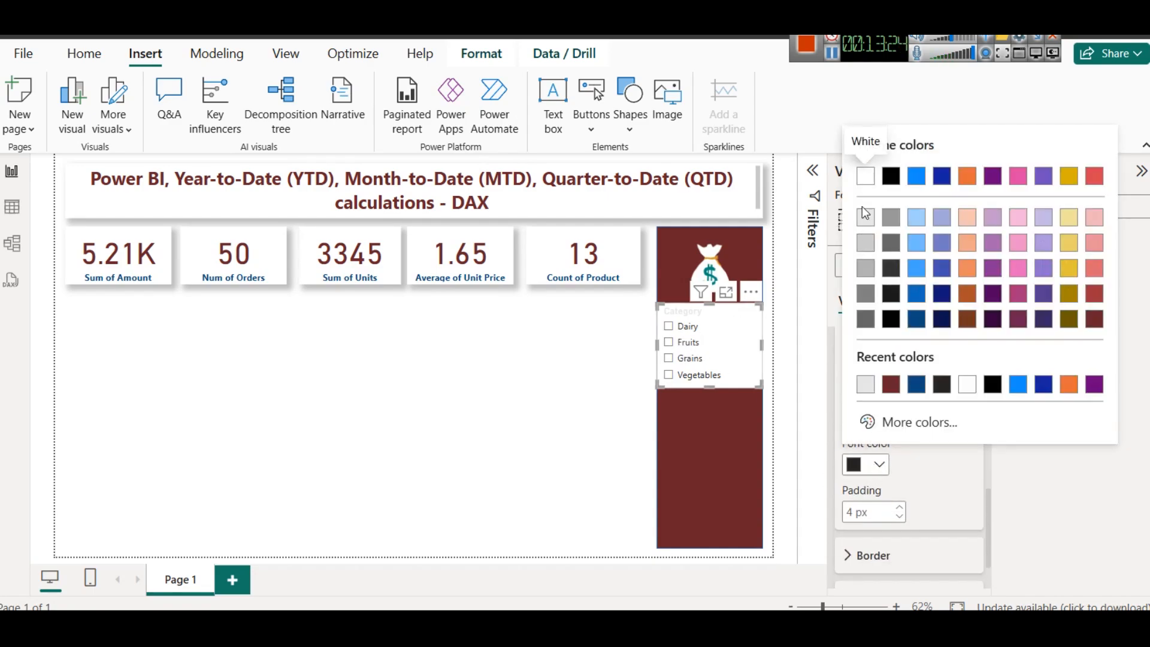
pyautogui.click(864, 218)
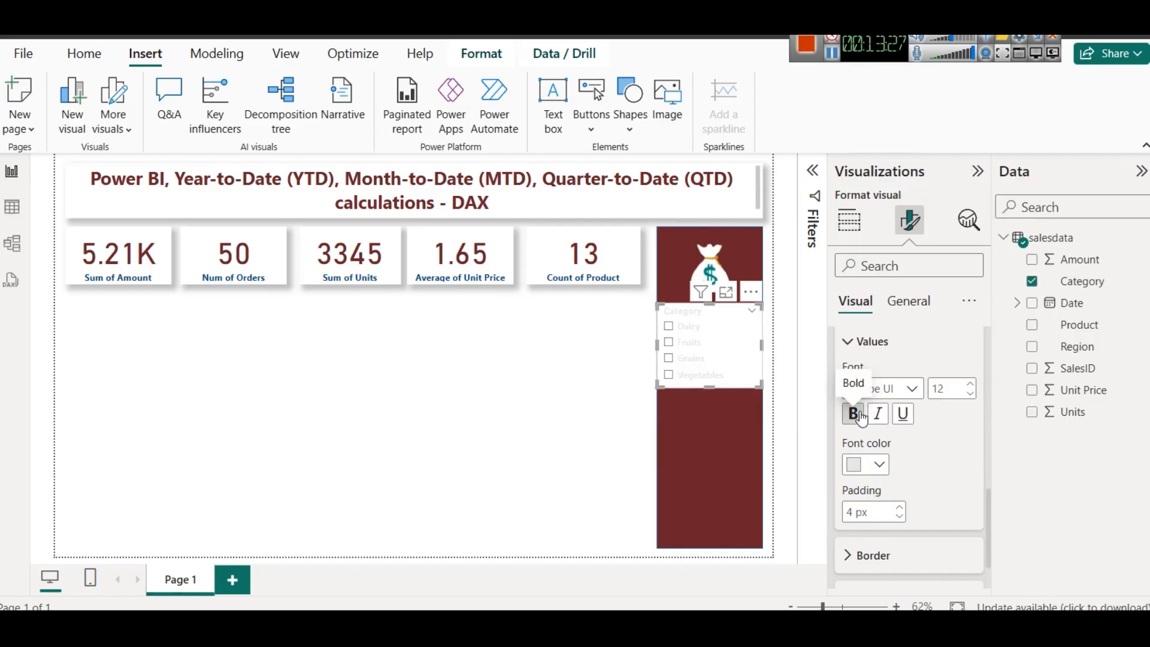
pyautogui.click(854, 414)
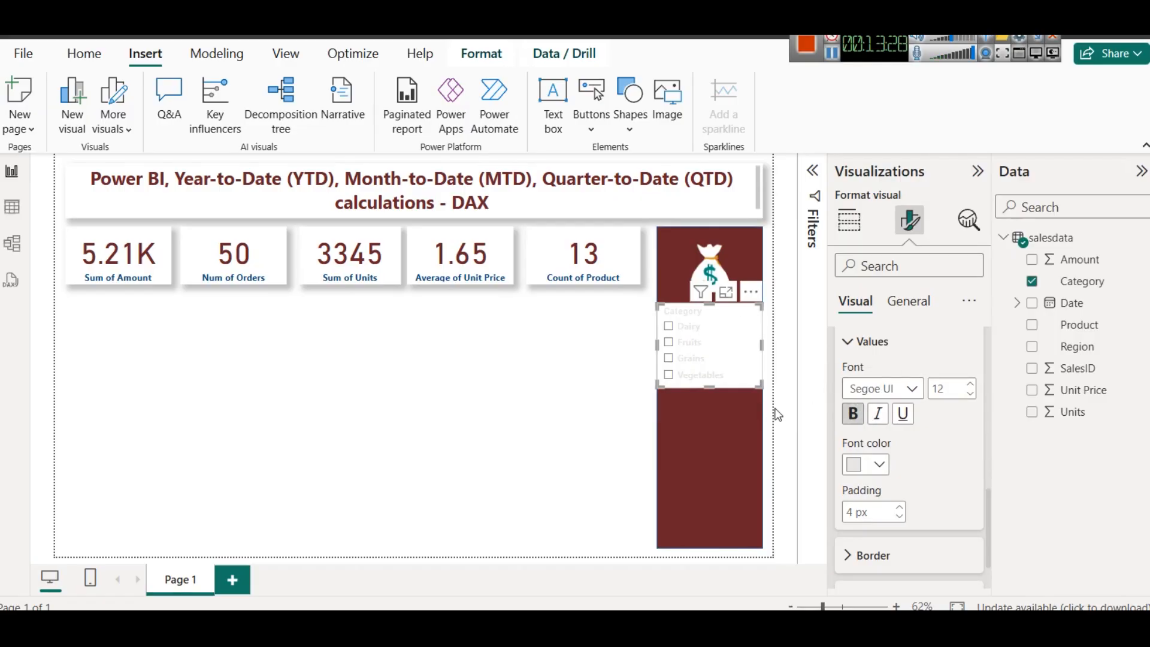
pyautogui.click(886, 343)
# Turn off the Category slicer's background so the dark red panel shows through, and deselect the slicer
pyautogui.click(908, 301)
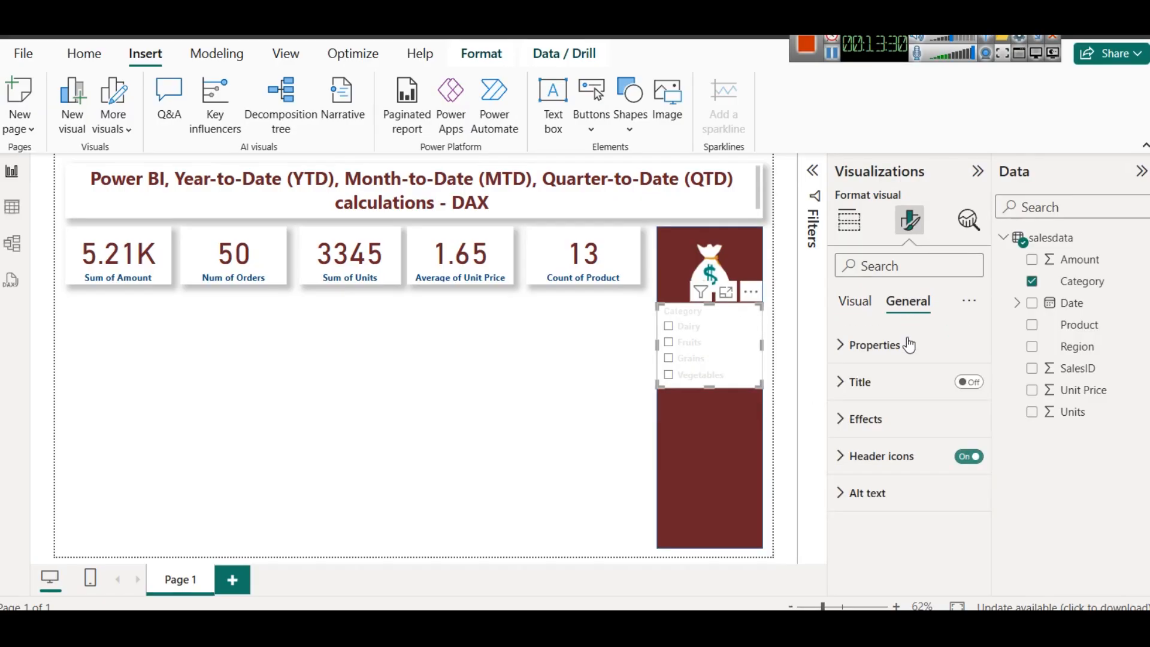
pyautogui.click(898, 419)
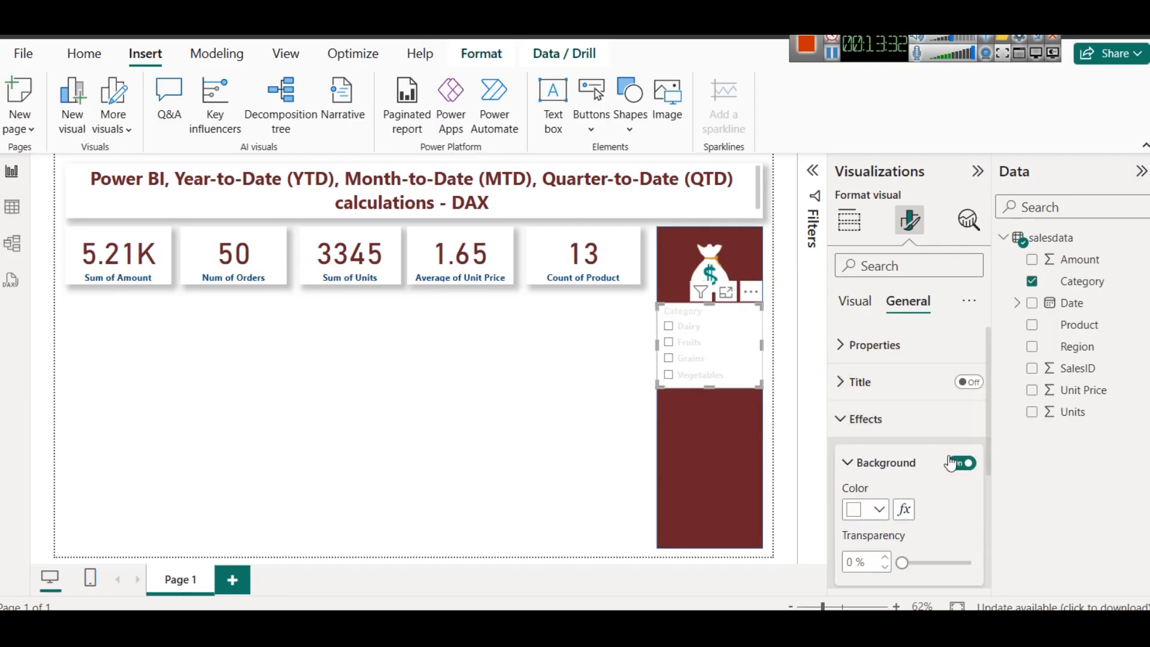
pyautogui.click(962, 463)
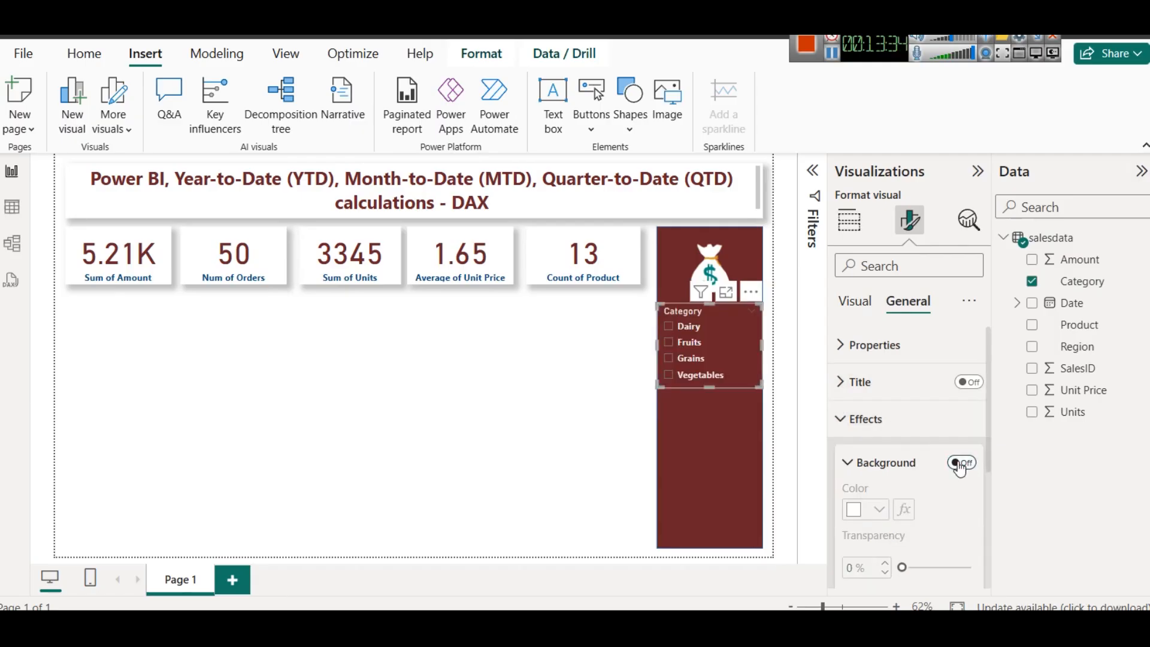
pyautogui.click(564, 403)
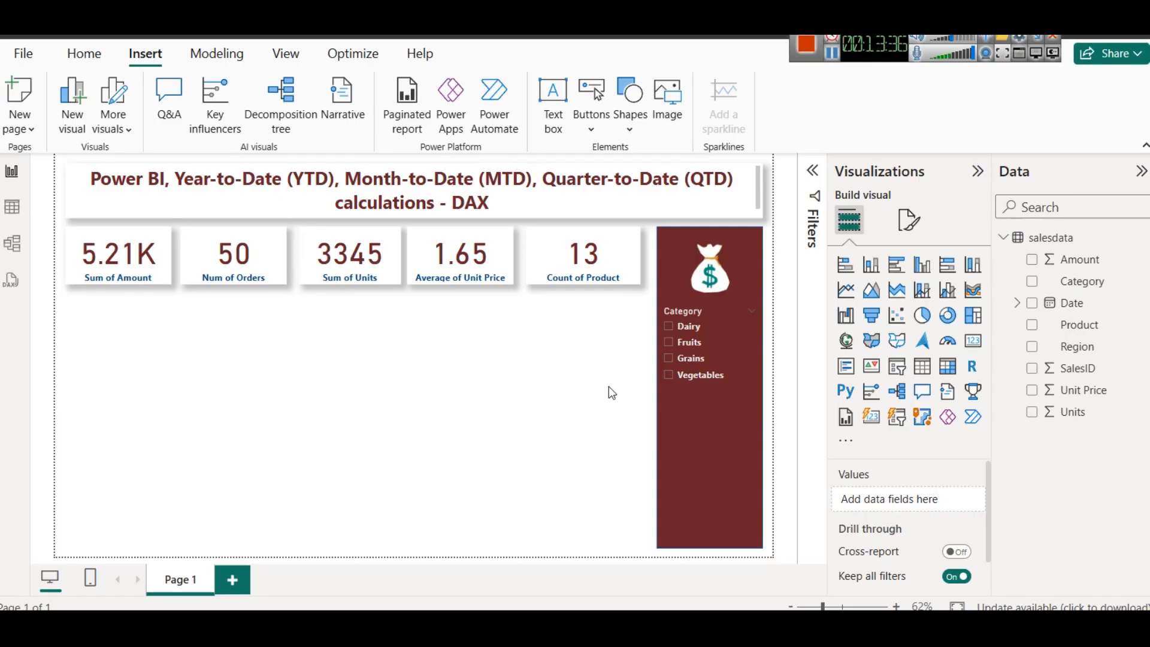
# Add a visual border in the lightest gray theme color to the Category slicer and clear its Grains selection
pyautogui.click(744, 360)
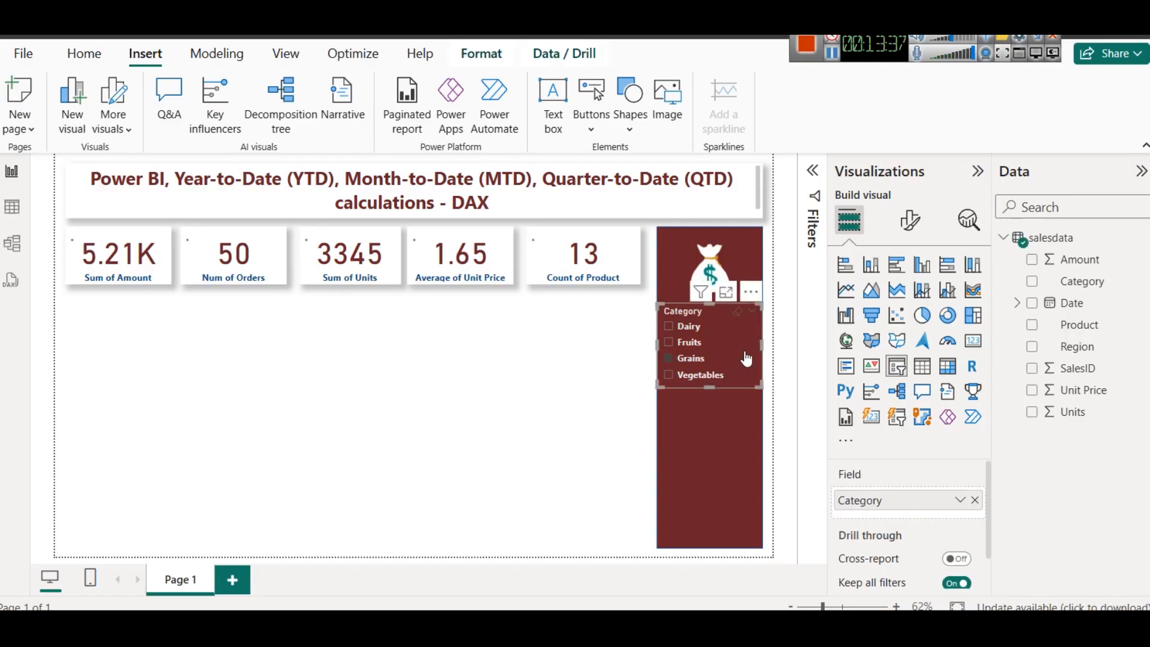
pyautogui.click(910, 219)
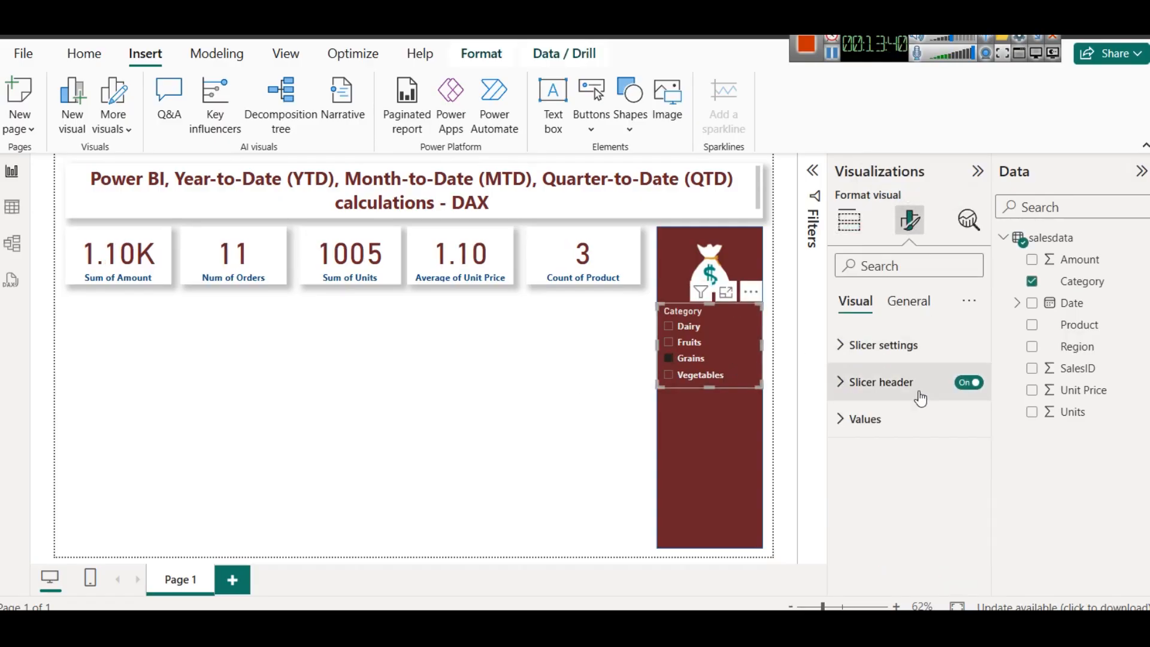
pyautogui.click(908, 300)
pyautogui.click(885, 420)
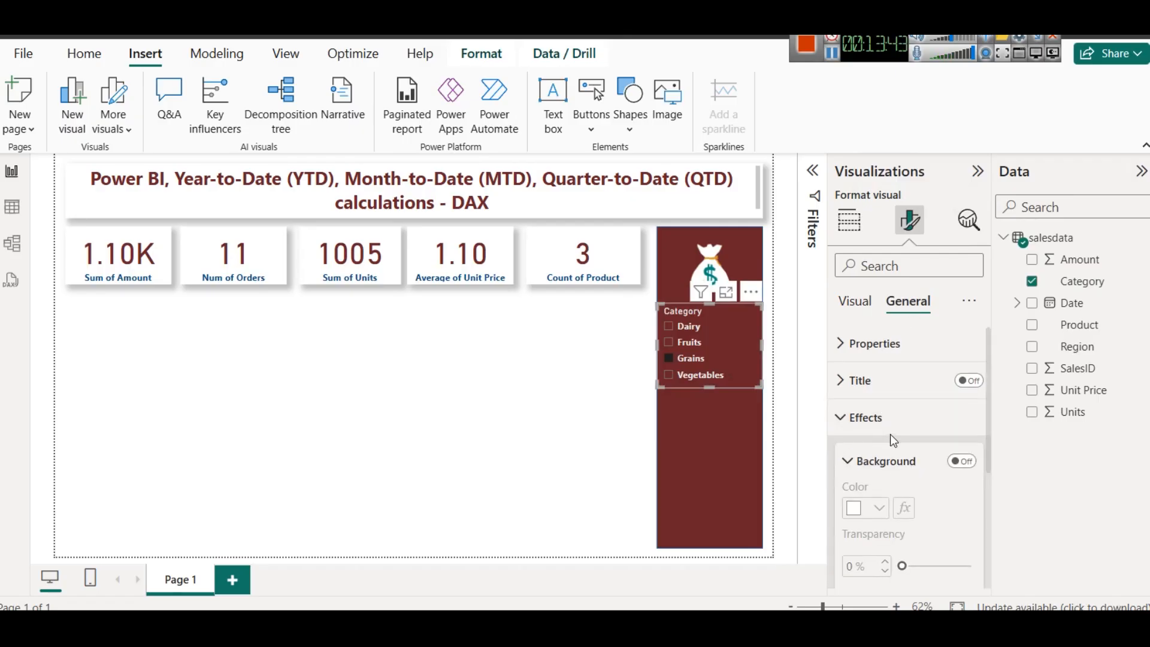
pyautogui.scroll(-3, 890, 437)
pyautogui.scroll(-3, 953, 437)
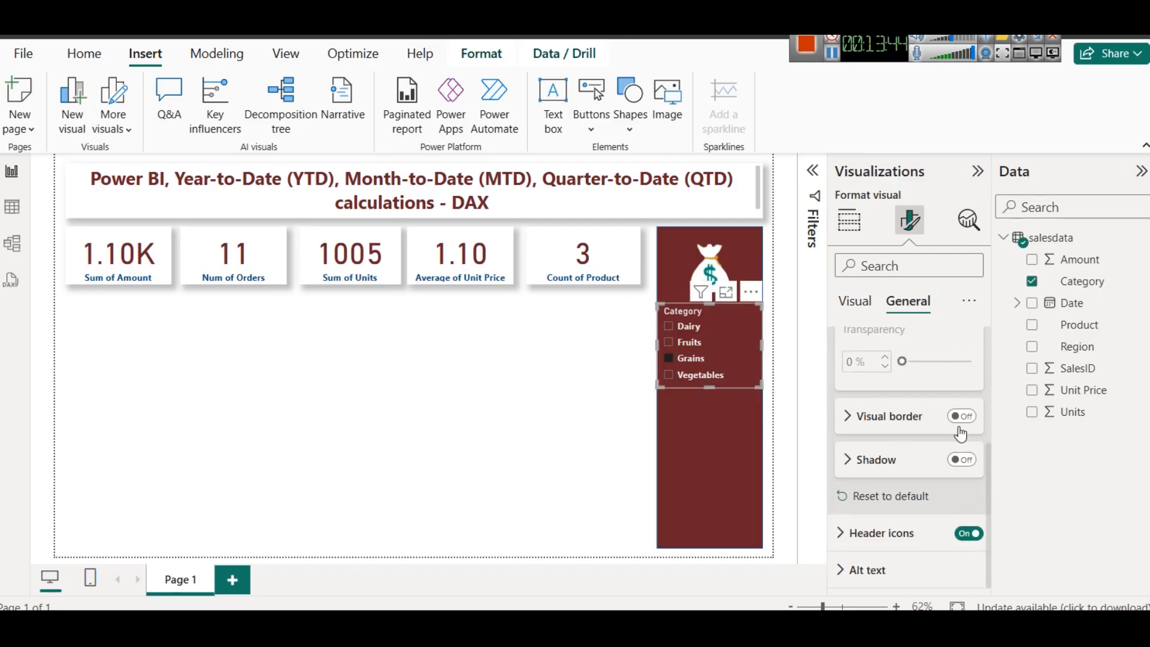
pyautogui.click(962, 417)
pyautogui.click(848, 420)
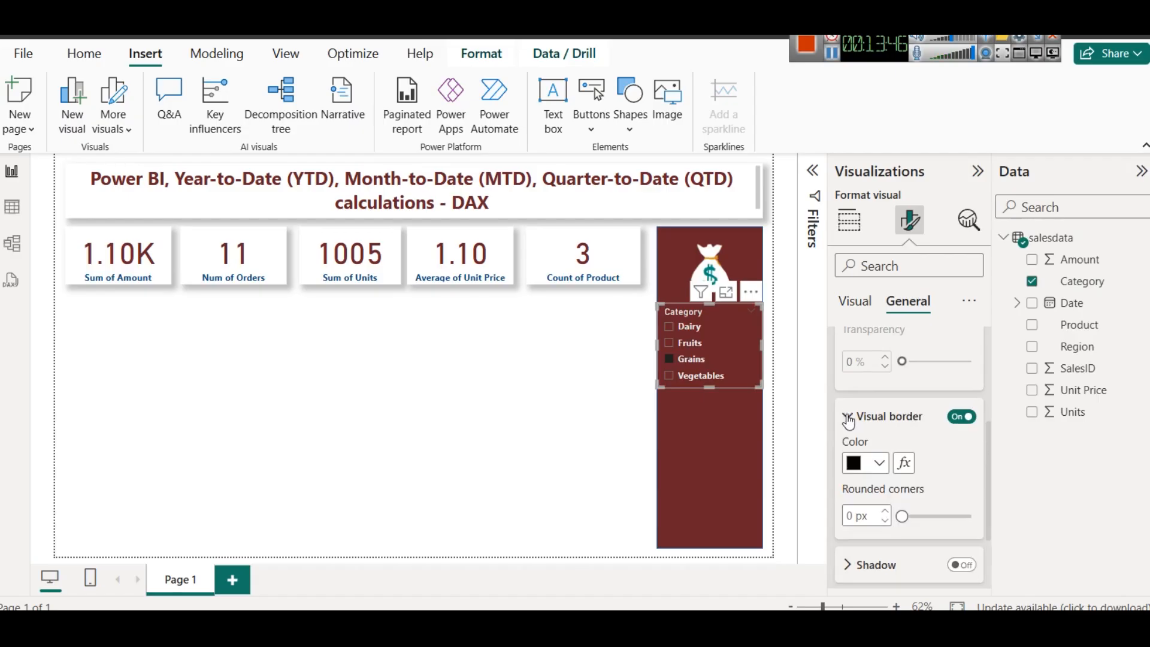
pyautogui.click(864, 465)
pyautogui.click(866, 217)
pyautogui.click(556, 424)
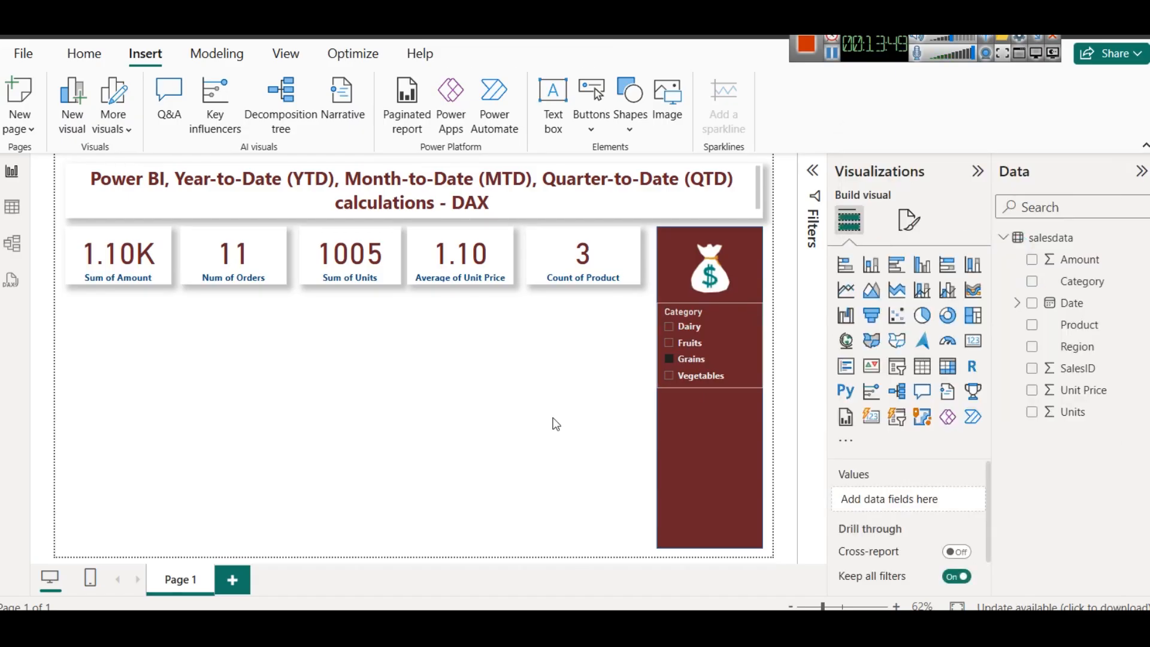
pyautogui.click(689, 359)
pyautogui.click(589, 388)
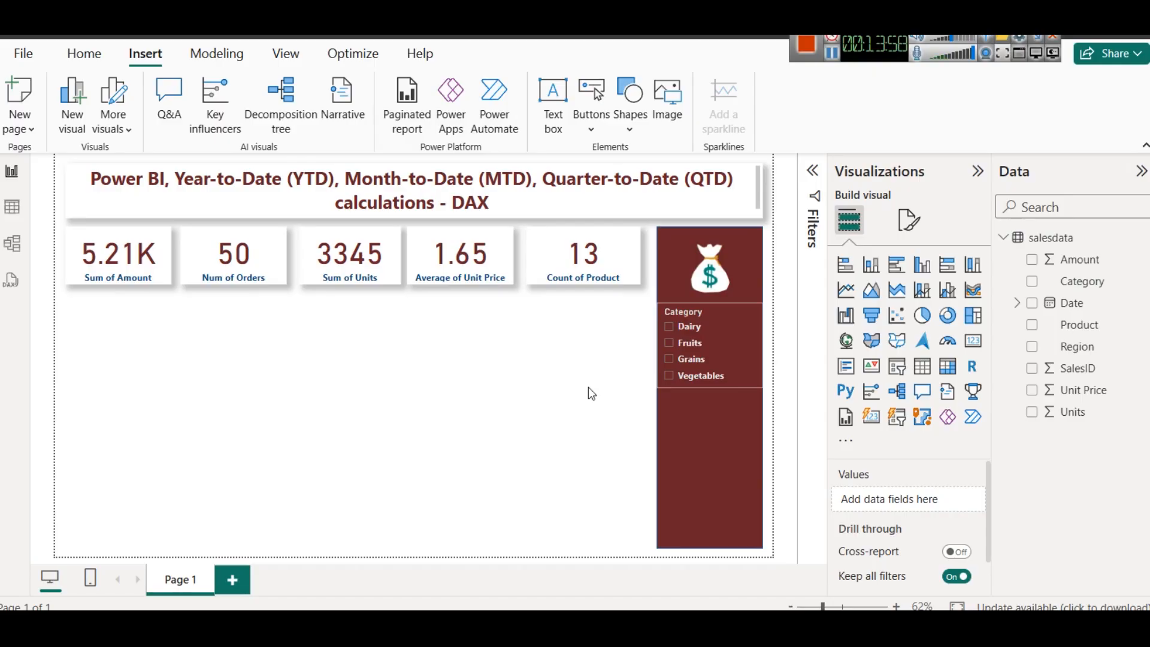
# Filter the summary cards to Dairy with the Category slicer
pyautogui.click(482, 259)
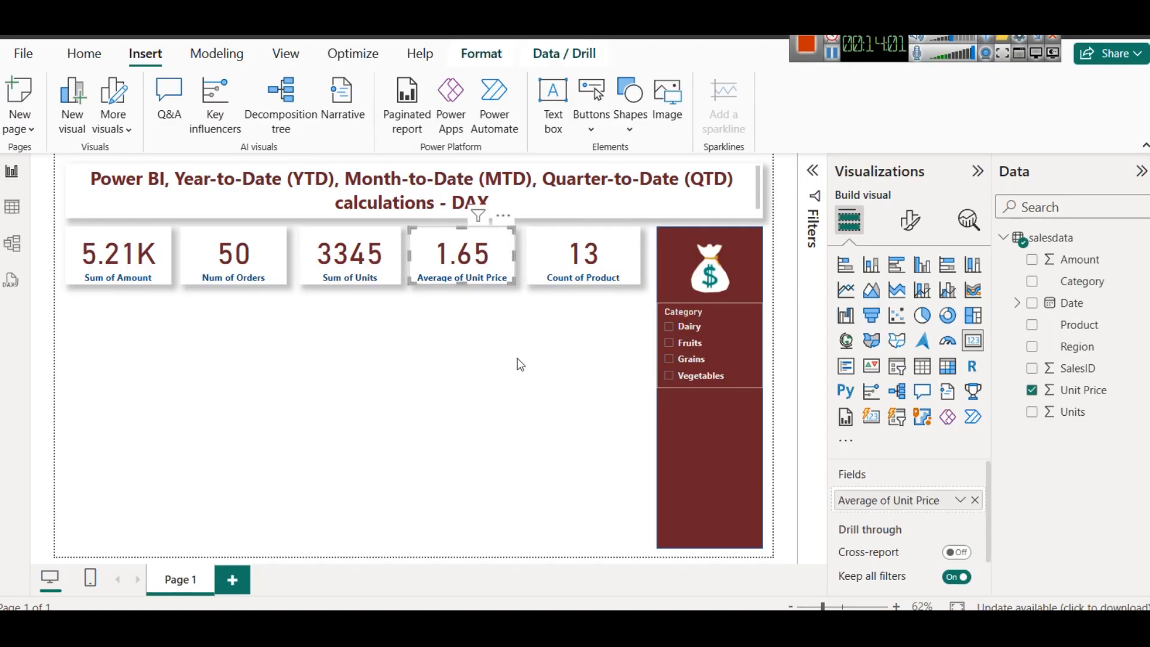
pyautogui.click(500, 347)
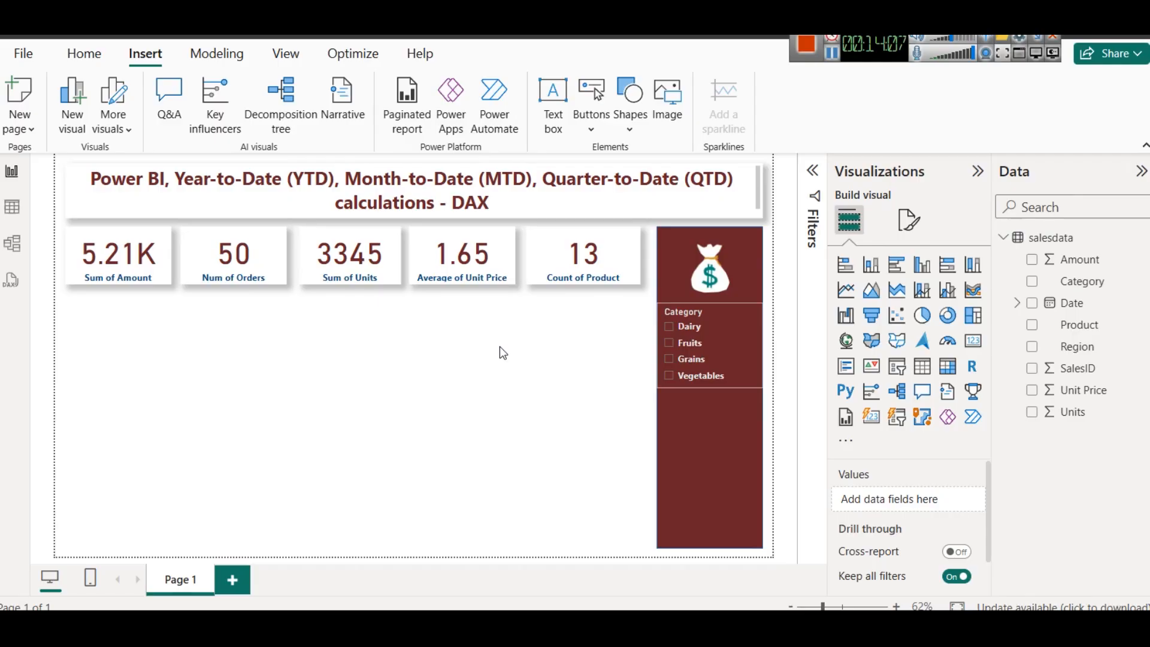
pyautogui.click(680, 335)
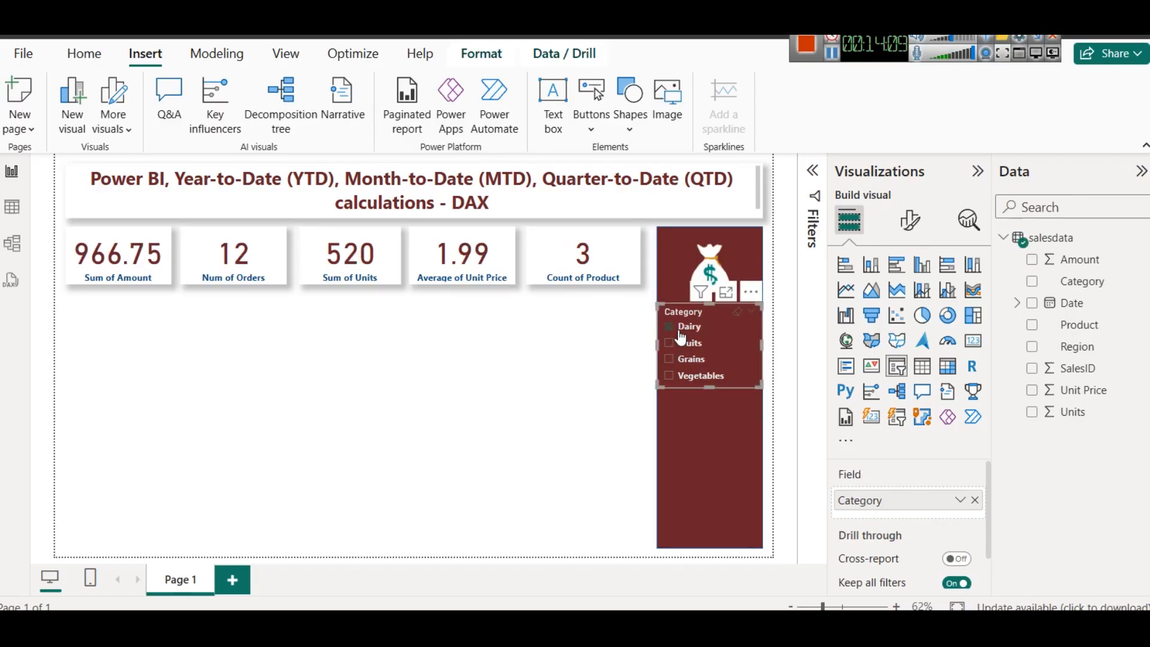
# Filter the summary cards by Fruits, Grains and Vegetables in turn, and finally by Dairy and Grains together
pyautogui.click(684, 343)
pyautogui.click(691, 358)
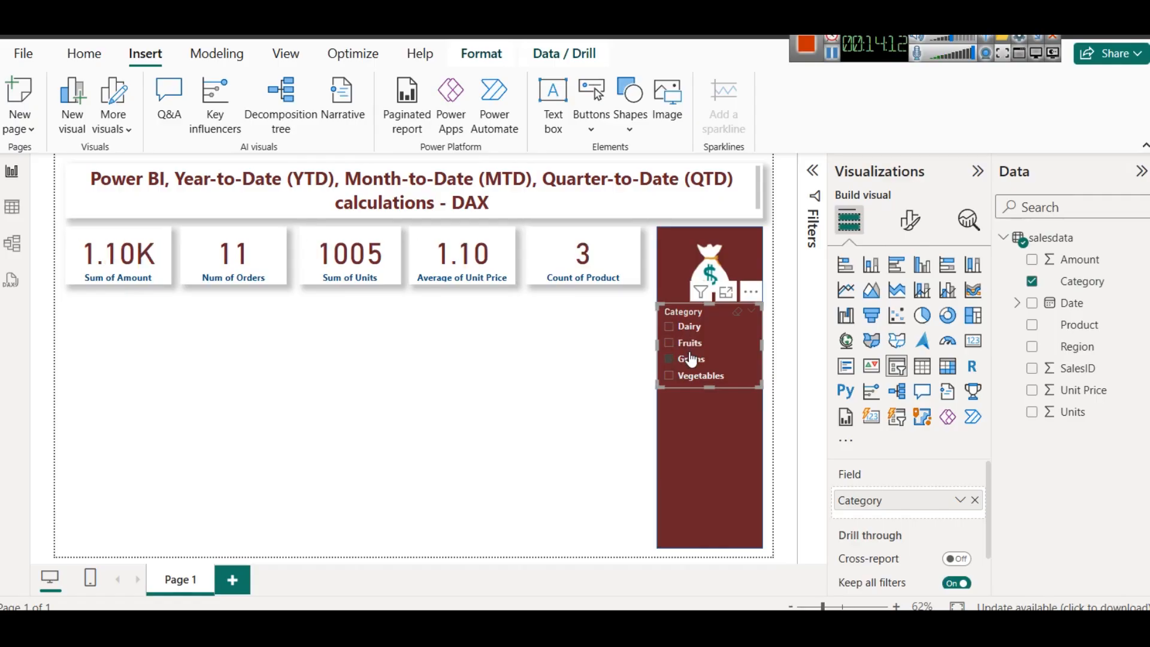
pyautogui.click(695, 376)
pyautogui.click(696, 379)
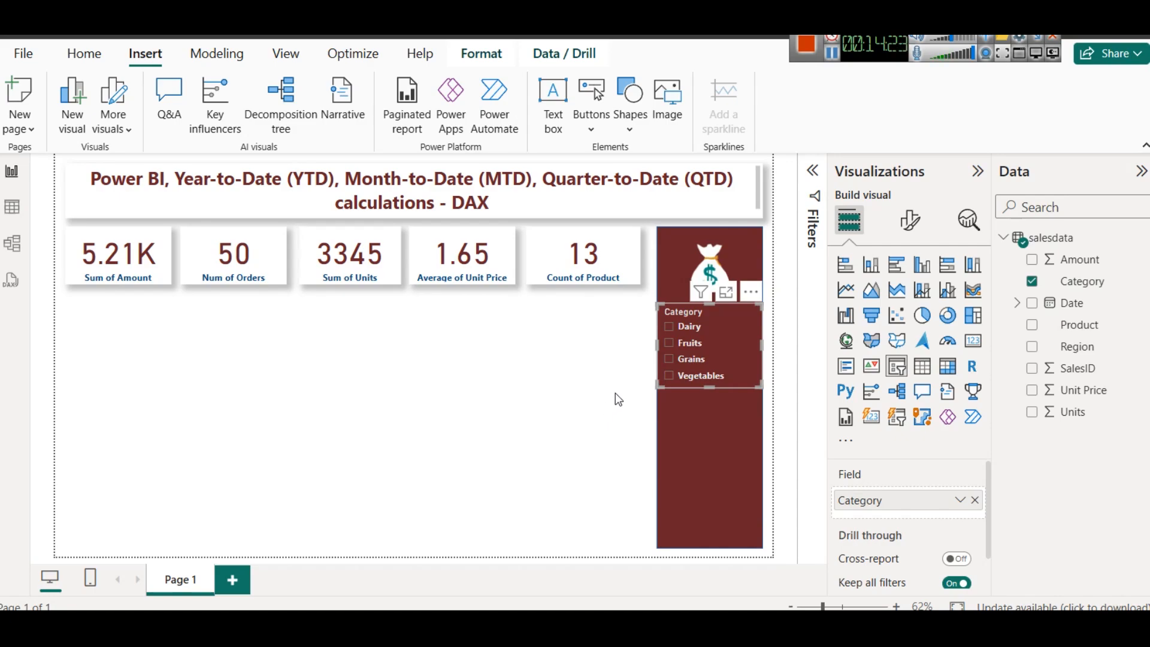
pyautogui.click(675, 335)
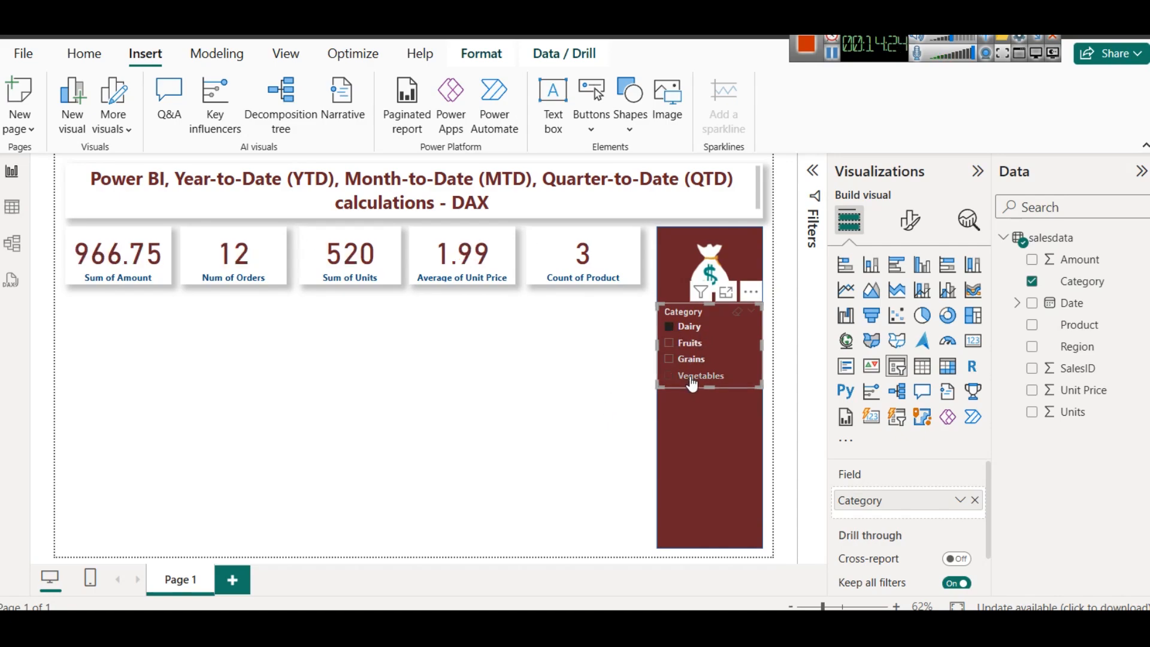
pyautogui.click(678, 366)
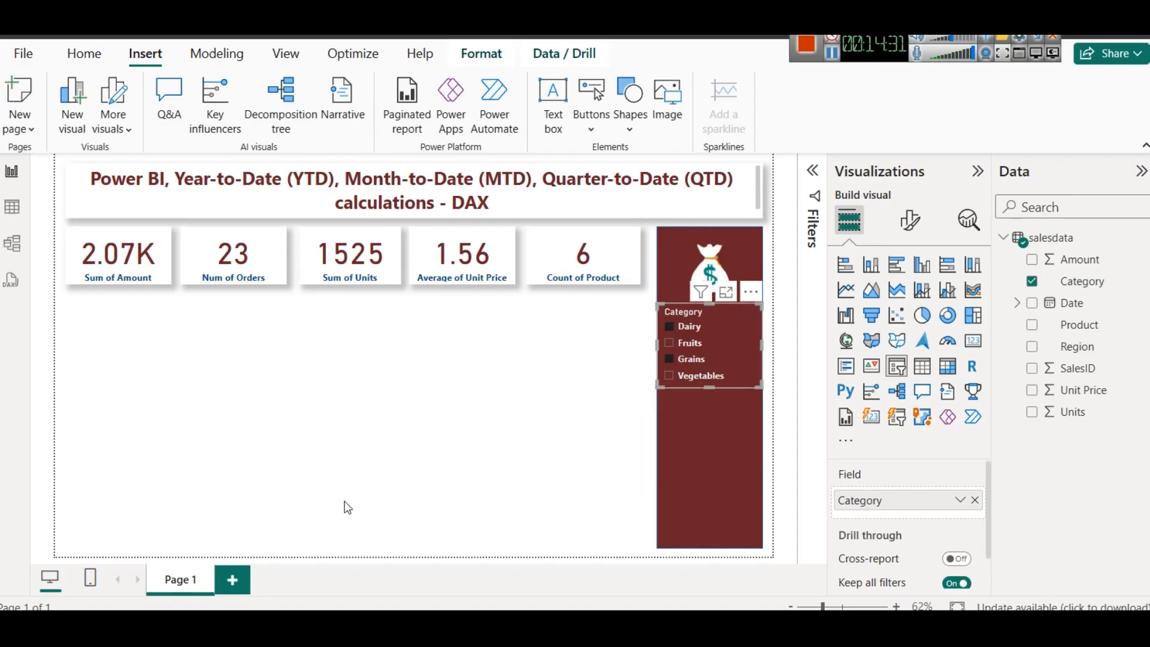
# Open the On-Screen Keyboard from a system search for "on screen" and move it clear of the Category slicer
pyautogui.press('super')
pyautogui.write('o')
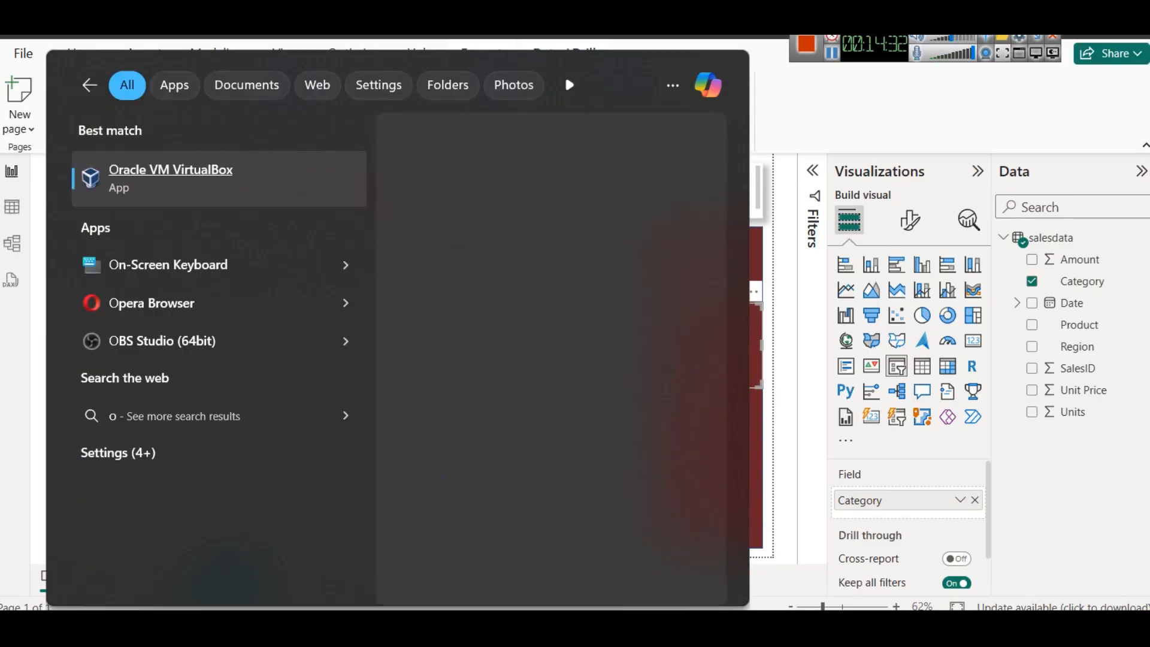
pyautogui.write('n screen')
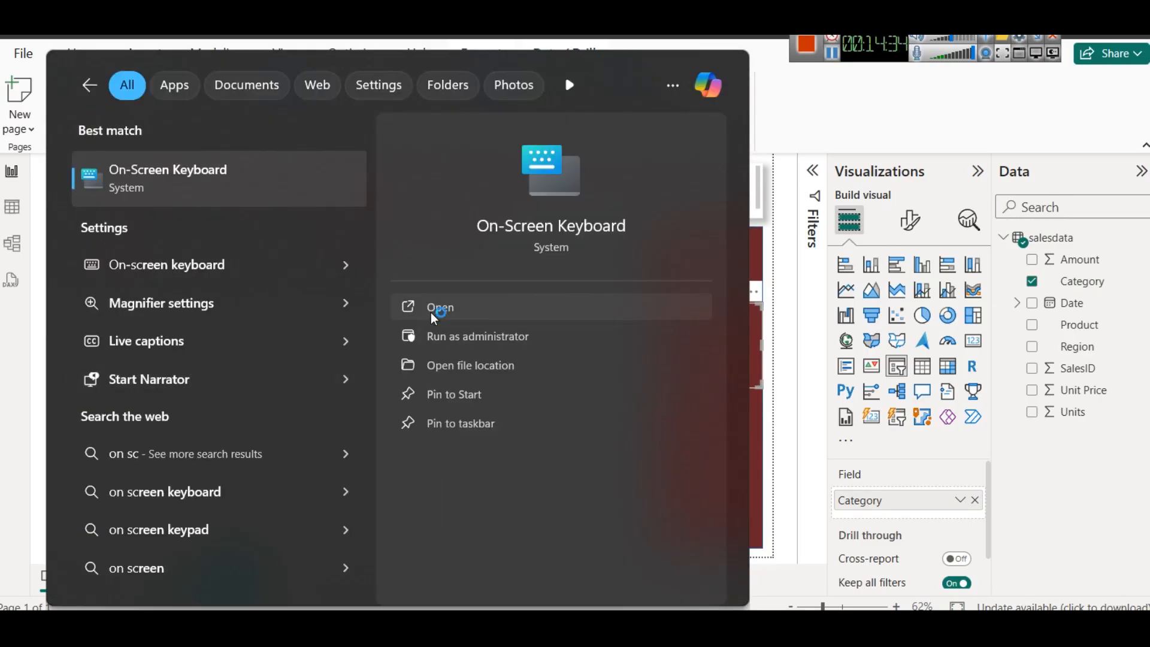
pyautogui.click(430, 312)
pyautogui.moveTo(430, 312); pyautogui.dragTo(332, 160)
pyautogui.moveTo(628, 149); pyautogui.dragTo(642, 42)
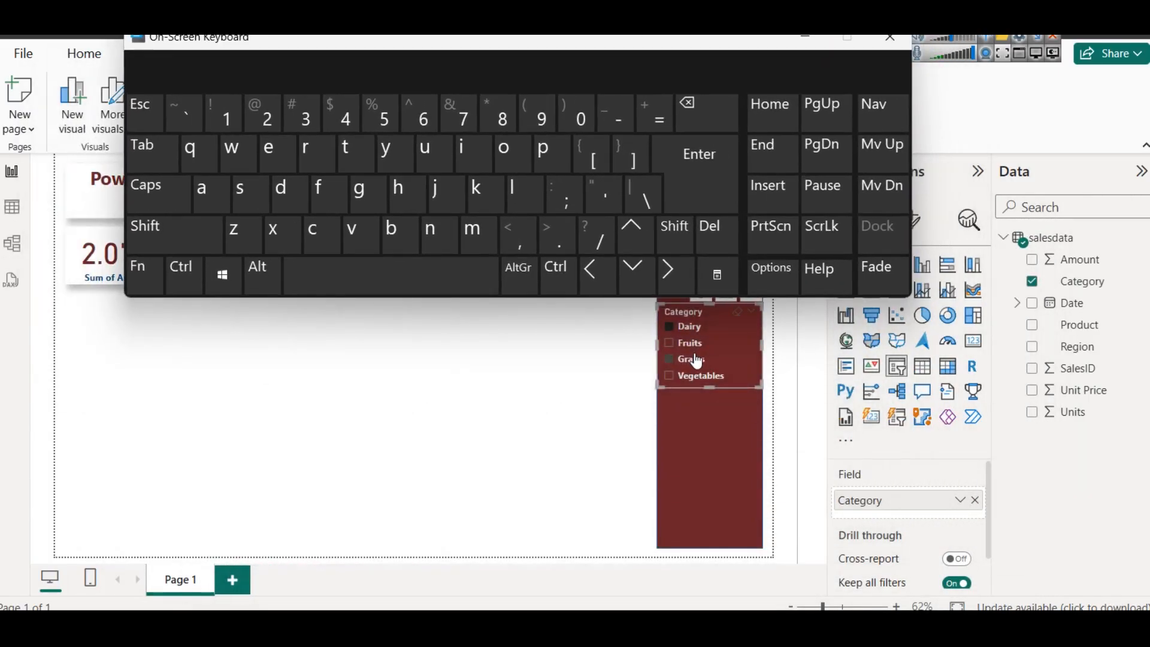
# Switch the Category slicer back and forth between Dairy and Grains as single selections, ending on Grains
pyautogui.click(695, 357)
pyautogui.click(689, 328)
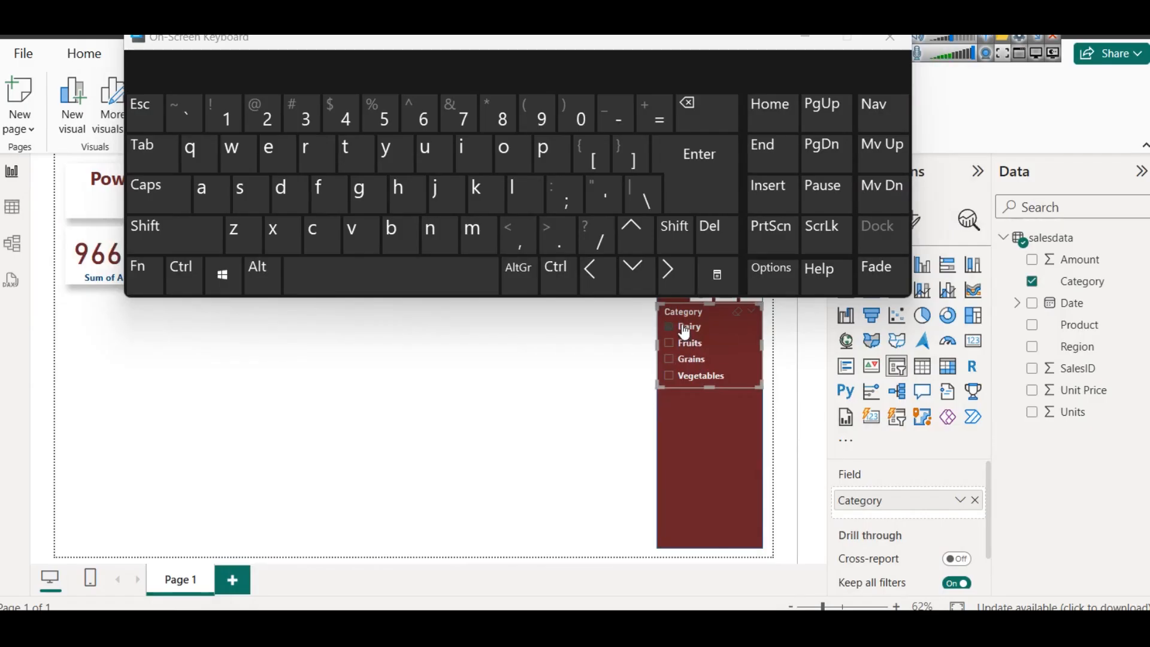
pyautogui.click(683, 361)
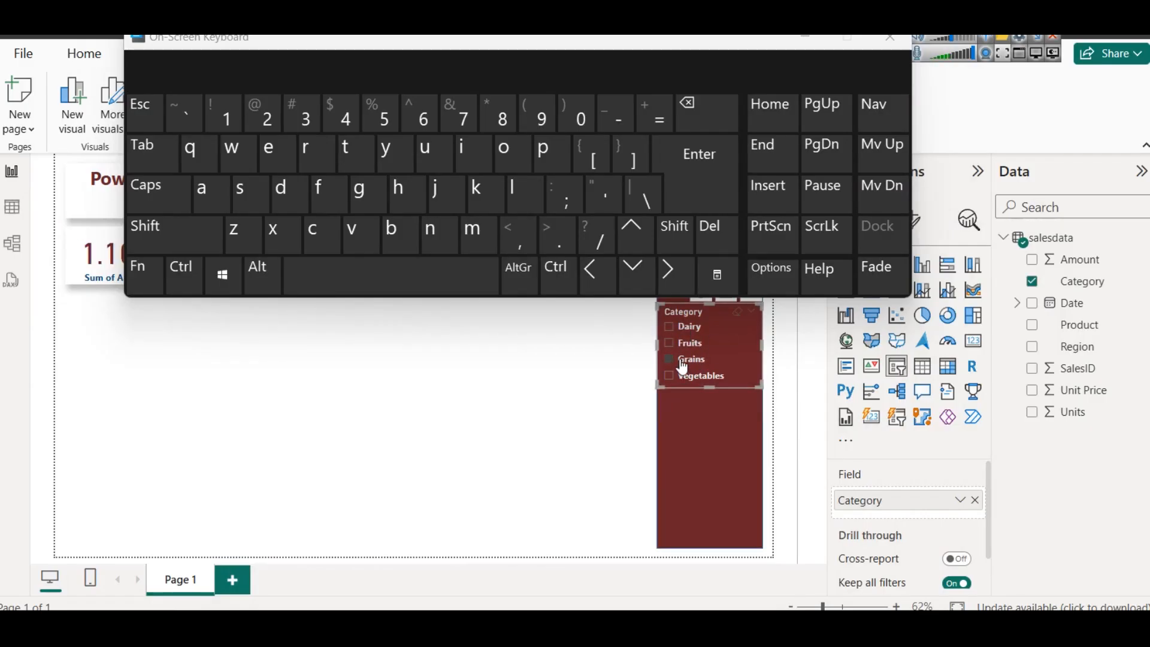
pyautogui.click(683, 330)
pyautogui.click(698, 361)
pyautogui.click(691, 334)
pyautogui.click(689, 361)
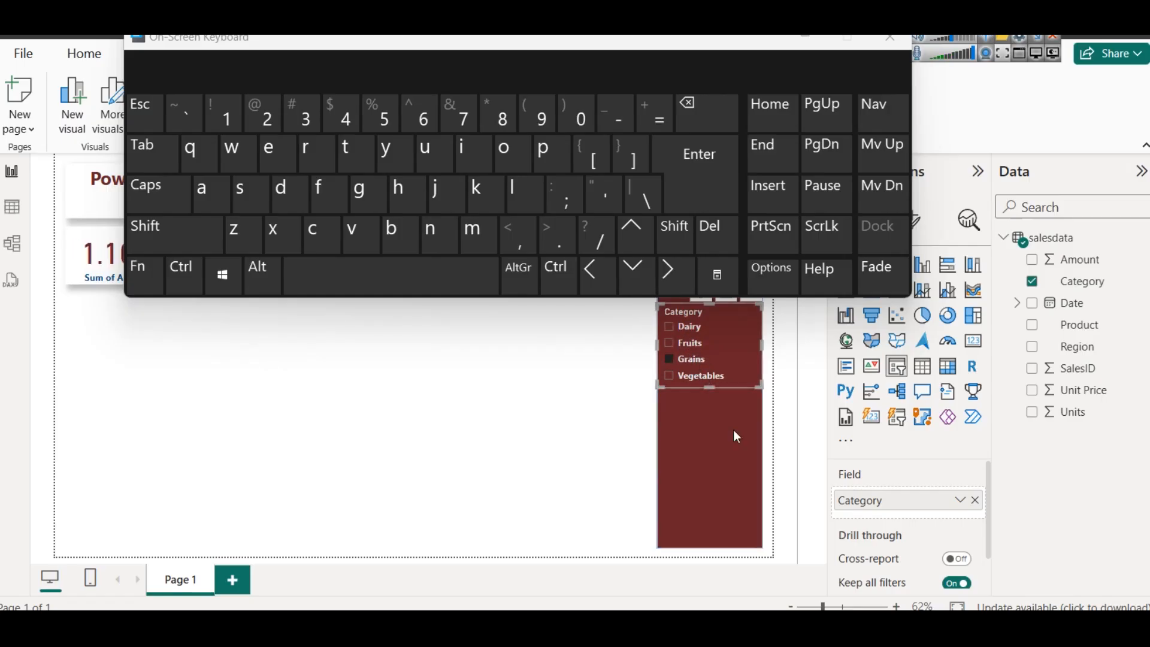
# Demonstrate selecting and clearing several Category slicer values at once, ending with Dairy and Grains selected together
pyautogui.click(559, 276)
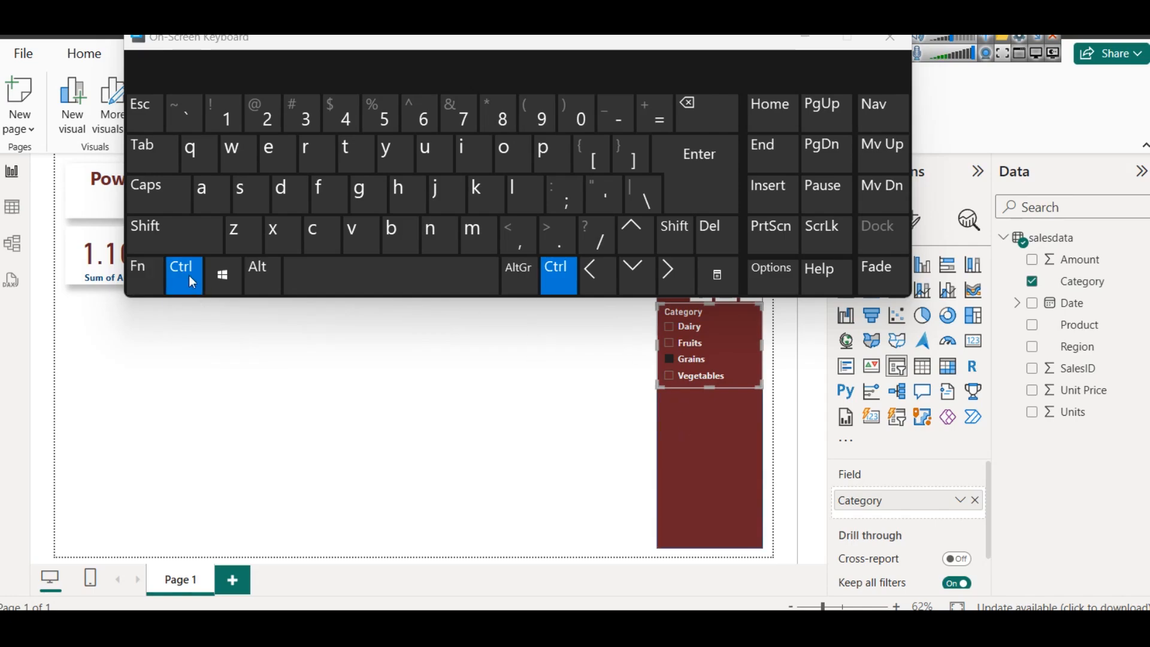
pyautogui.keyDown('ctrl'); pyautogui.click(676, 329); pyautogui.keyUp('ctrl')
pyautogui.keyDown('ctrl'); pyautogui.click(666, 343); pyautogui.keyUp('ctrl')
pyautogui.keyDown('ctrl'); pyautogui.click(667, 380); pyautogui.keyUp('ctrl')
pyautogui.keyDown('ctrl'); pyautogui.click(668, 377); pyautogui.keyUp('ctrl')
pyautogui.keyDown('ctrl'); pyautogui.click(668, 360); pyautogui.keyUp('ctrl')
pyautogui.keyDown('ctrl'); pyautogui.click(670, 344); pyautogui.keyUp('ctrl')
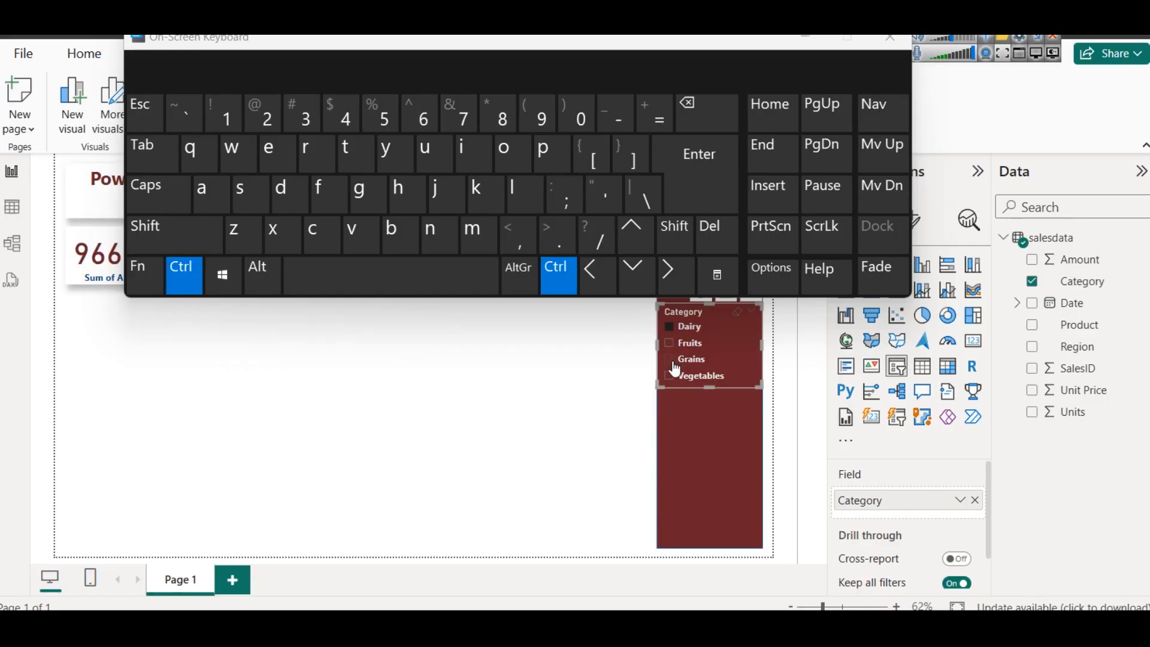
pyautogui.keyDown('ctrl'); pyautogui.click(670, 359); pyautogui.keyUp('ctrl')
pyautogui.press('ctrl')
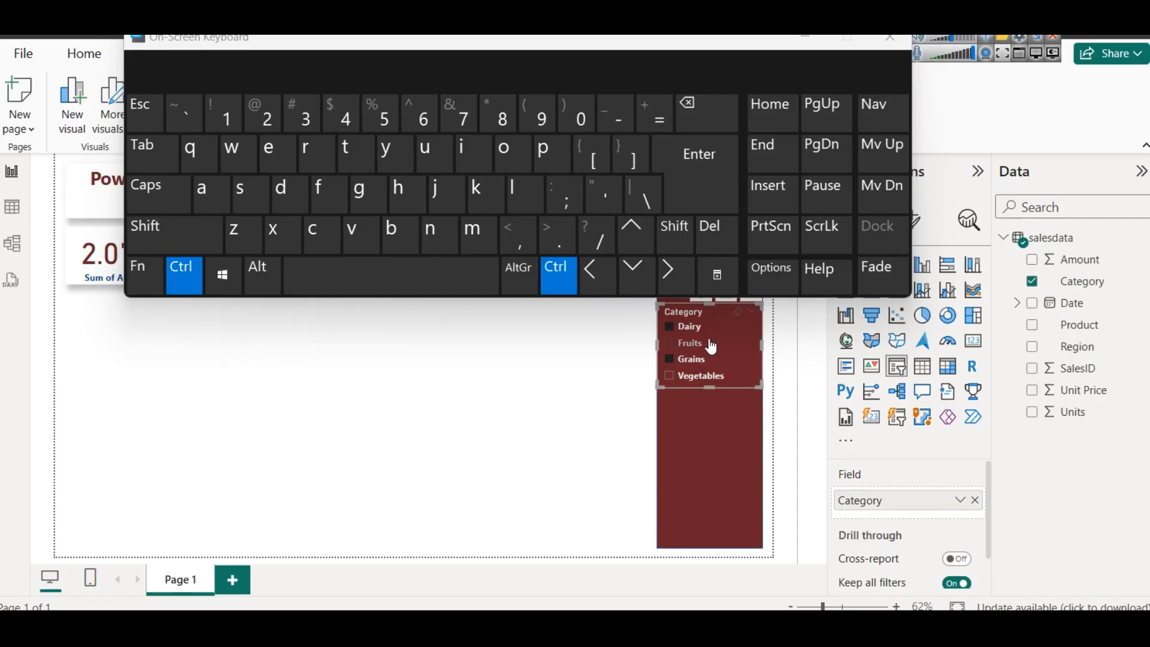
# Close the On-Screen Keyboard and clear all selections in the Category slicer
pyautogui.click(892, 40)
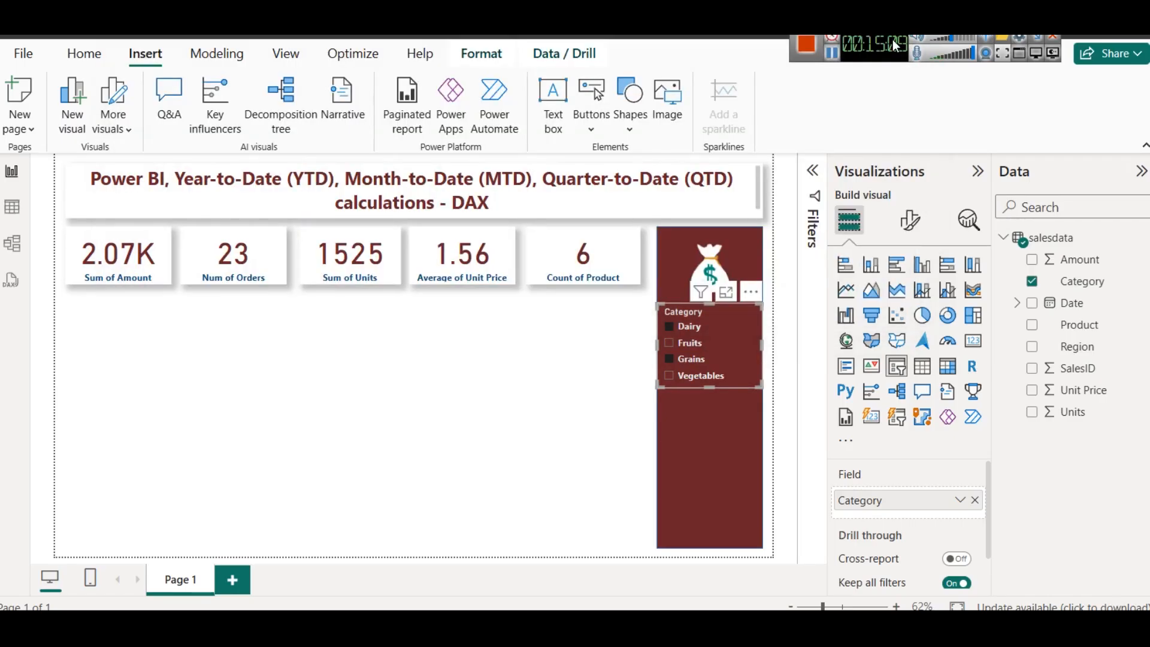
pyautogui.click(740, 311)
pyautogui.press('Escape')
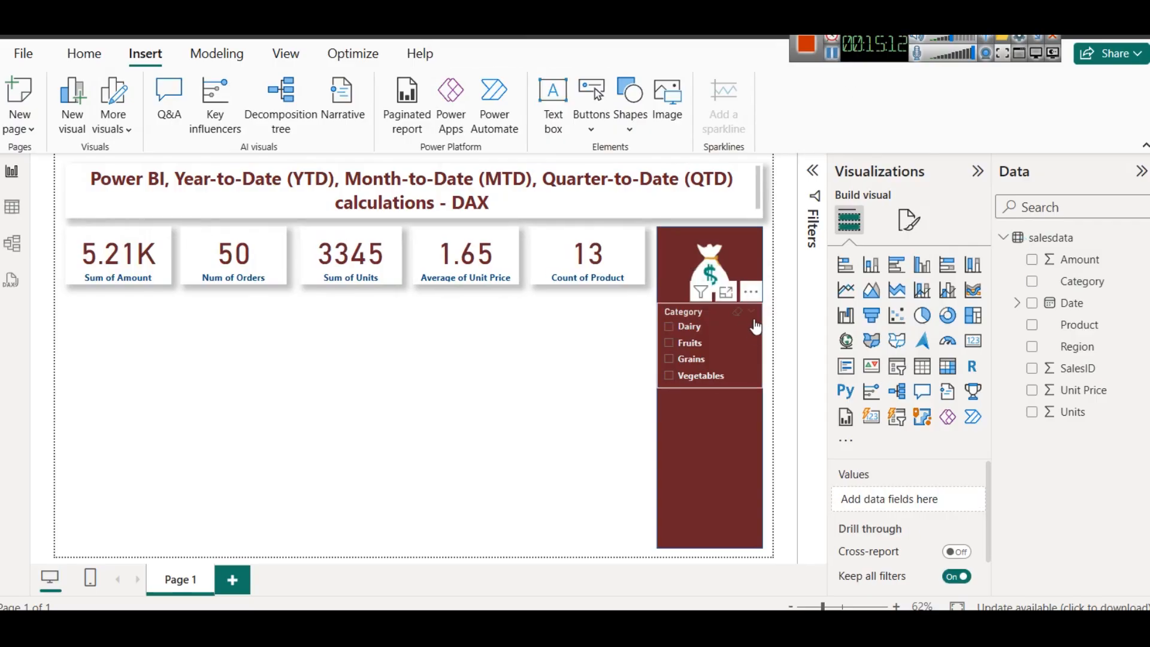
# Duplicate the Category slicer, place the copy directly below it, and replace the copy's field with Region
pyautogui.click(709, 307)
pyautogui.hotkey('ctrl', 'c')
pyautogui.hotkey('ctrl', 'v')
pyautogui.moveTo(714, 322); pyautogui.dragTo(713, 407)
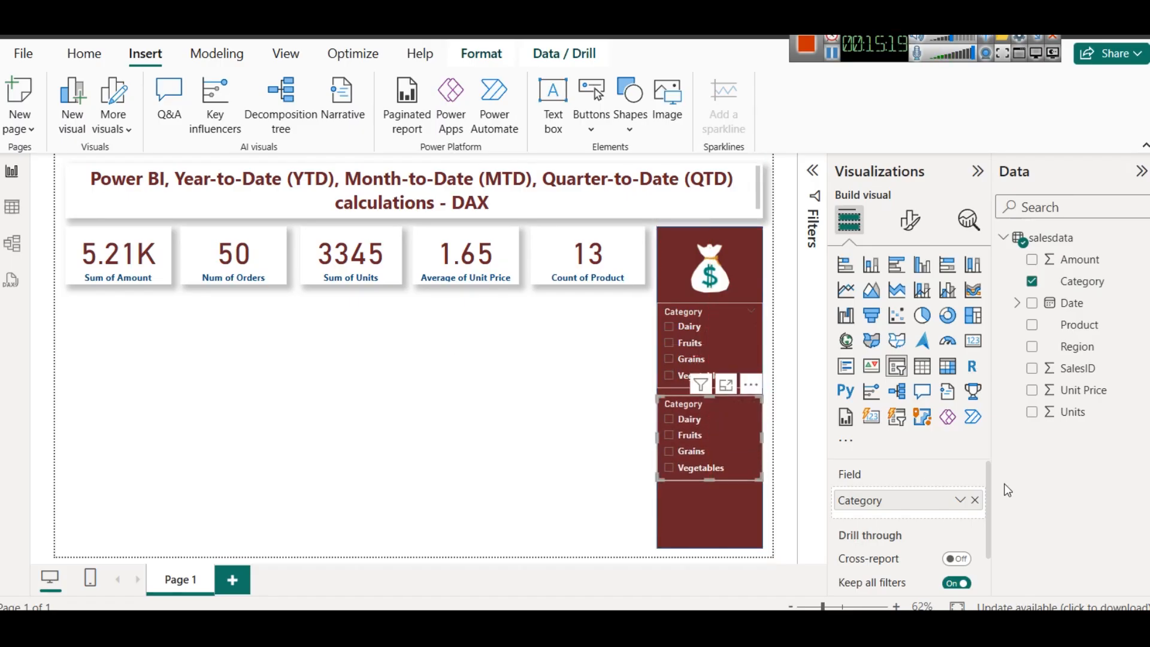
pyautogui.click(977, 501)
pyautogui.moveTo(1076, 346); pyautogui.dragTo(903, 502)
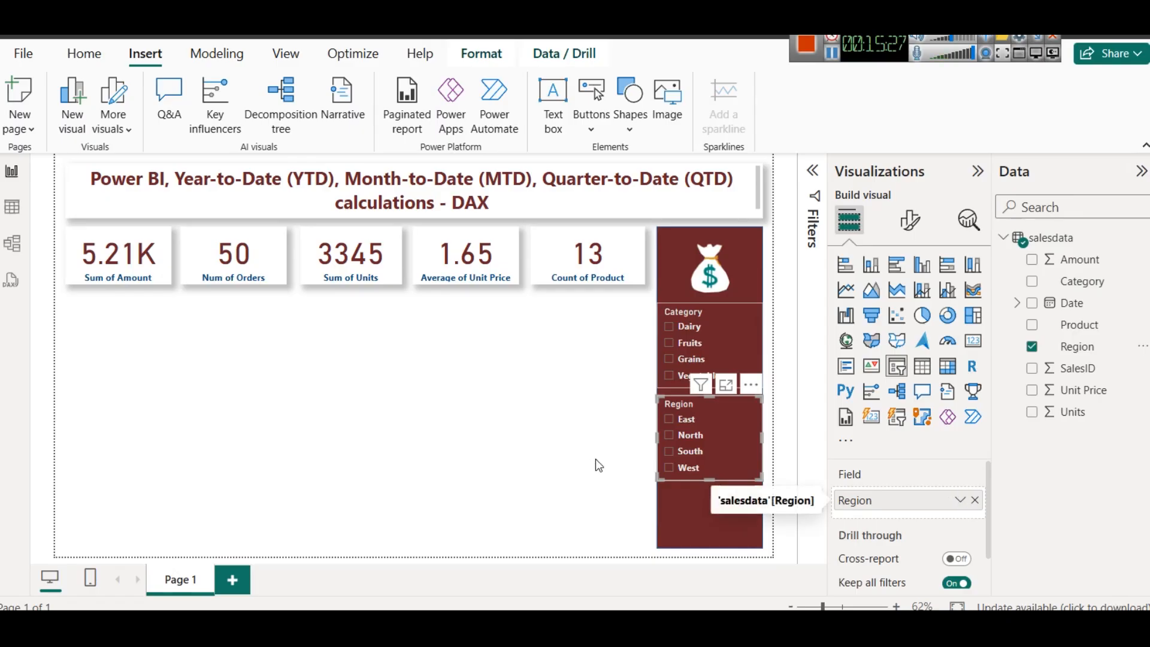
# Change the Region slicer's style to Dropdown and reduce its height to fit the dropdown
pyautogui.click(913, 224)
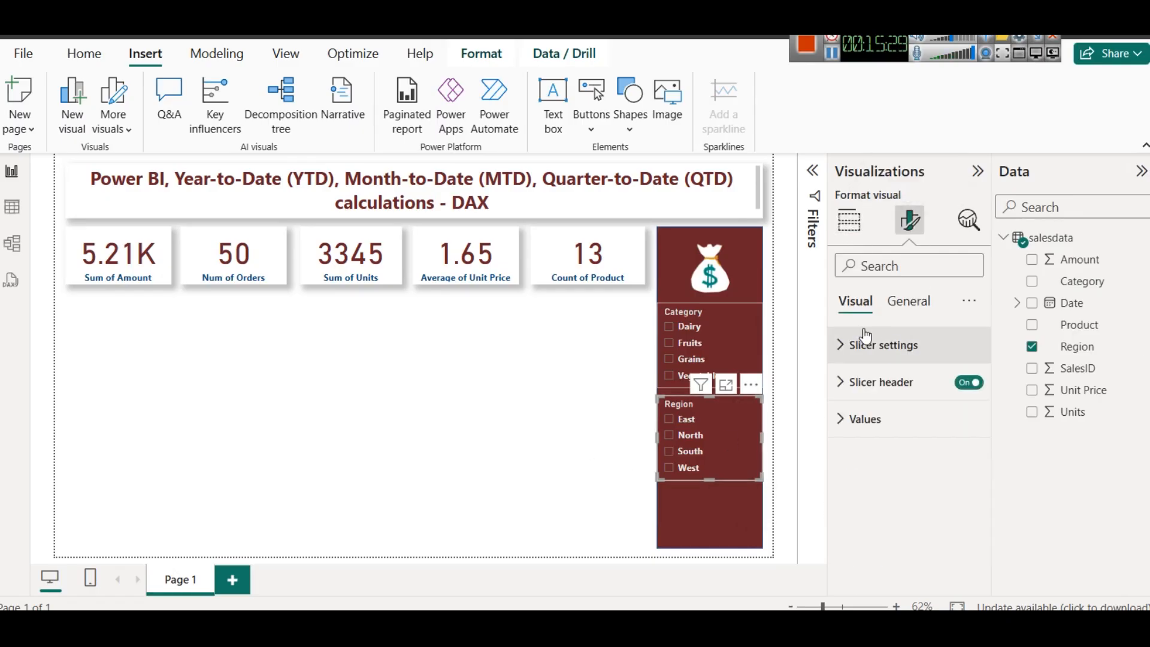
pyautogui.click(924, 342)
pyautogui.click(931, 437)
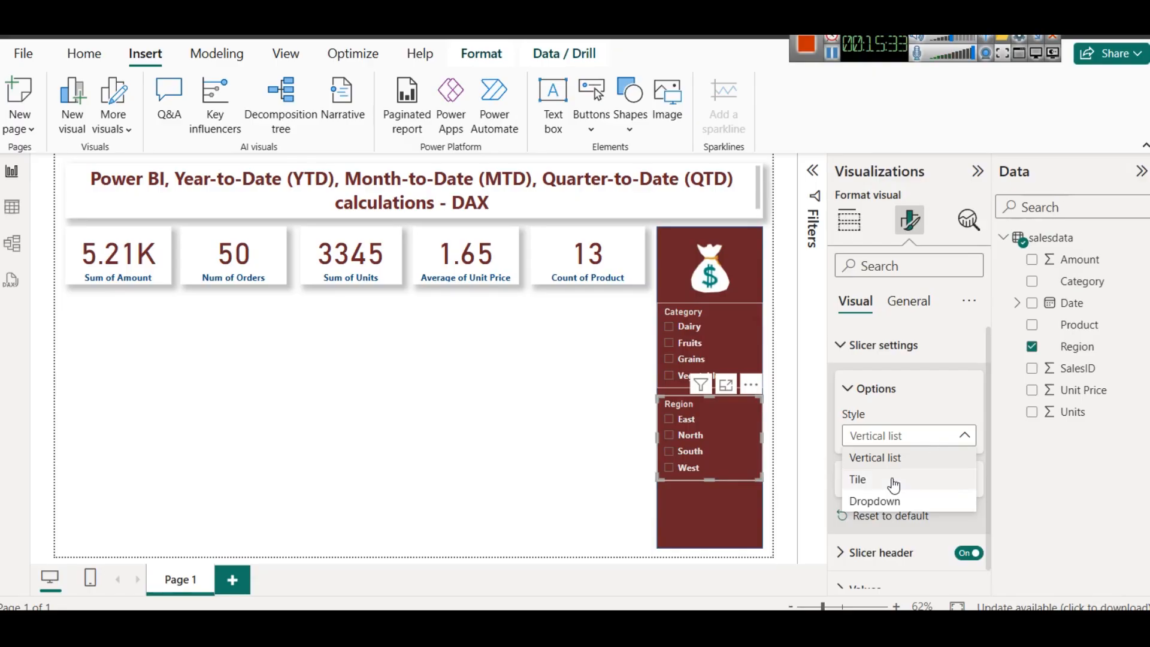
pyautogui.click(877, 500)
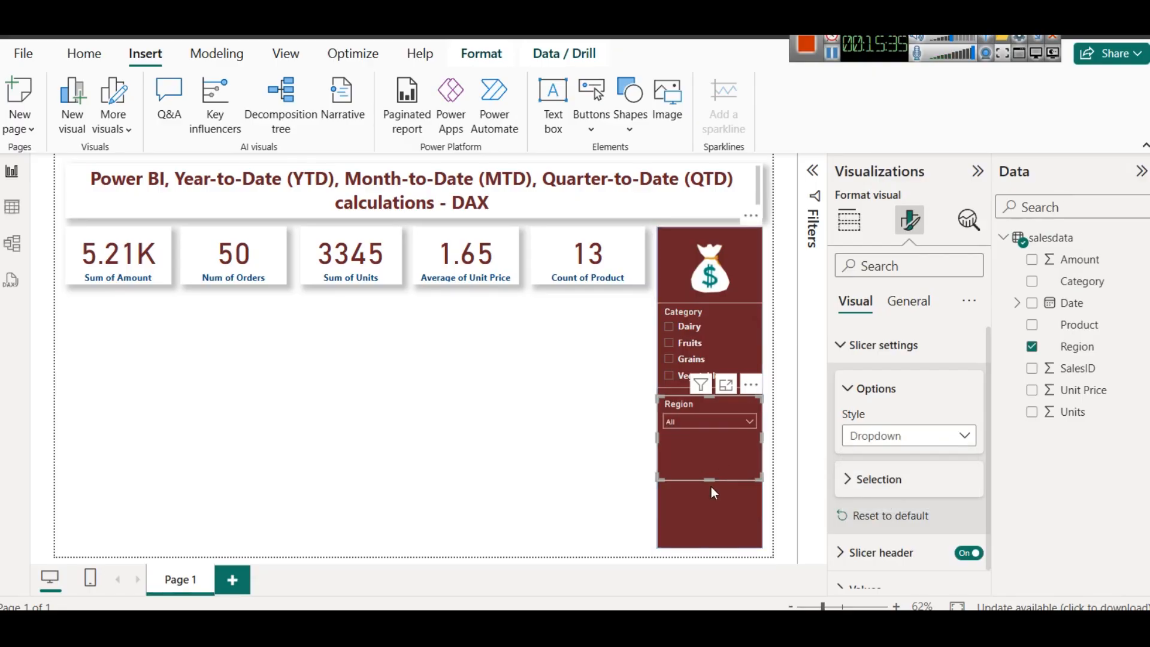
pyautogui.moveTo(709, 480); pyautogui.dragTo(709, 443)
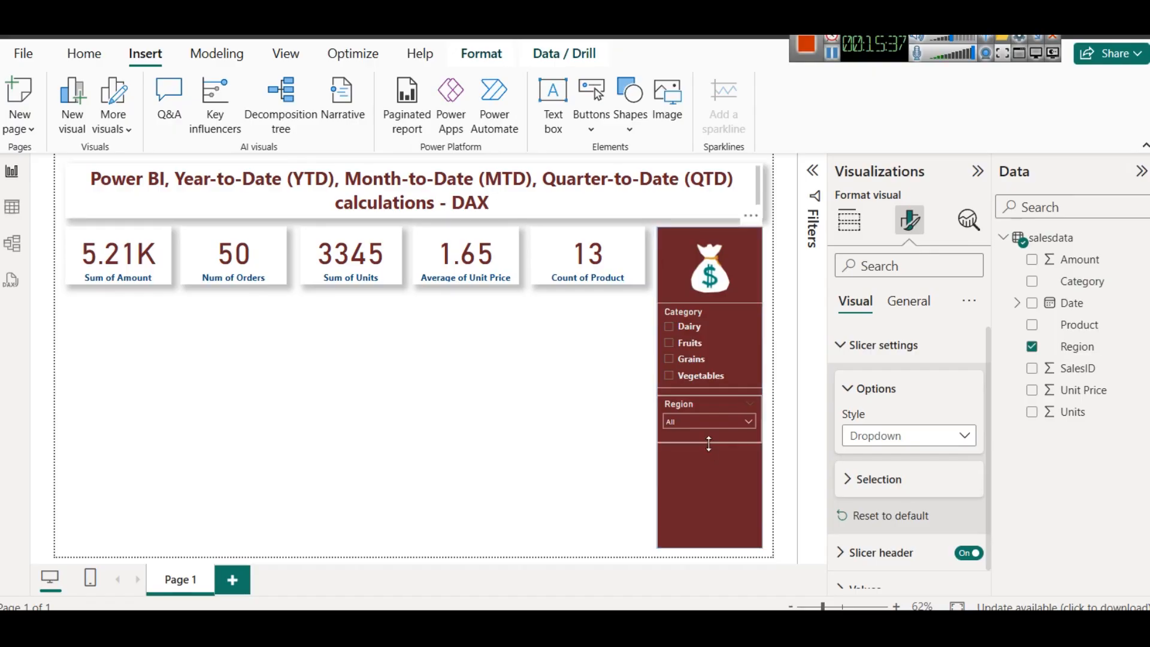
# Set the Region slicer's values to a mid-gray theme color, check its dropdown list, and deselect the slicer
pyautogui.click(697, 423)
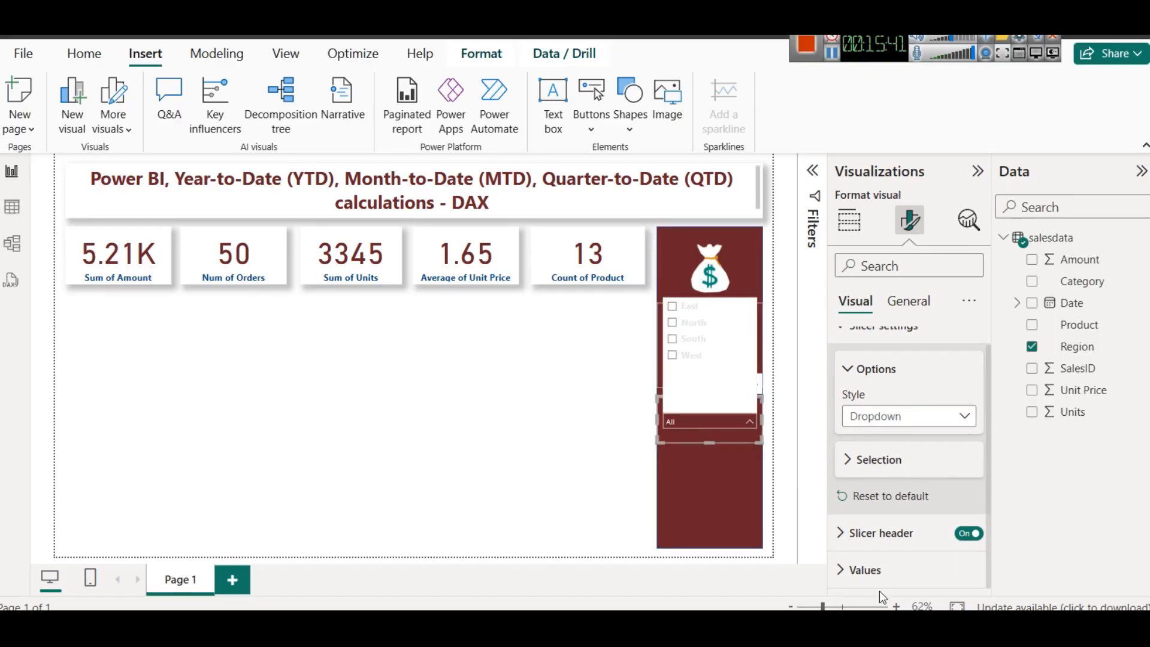
pyautogui.click(880, 580)
pyautogui.click(866, 466)
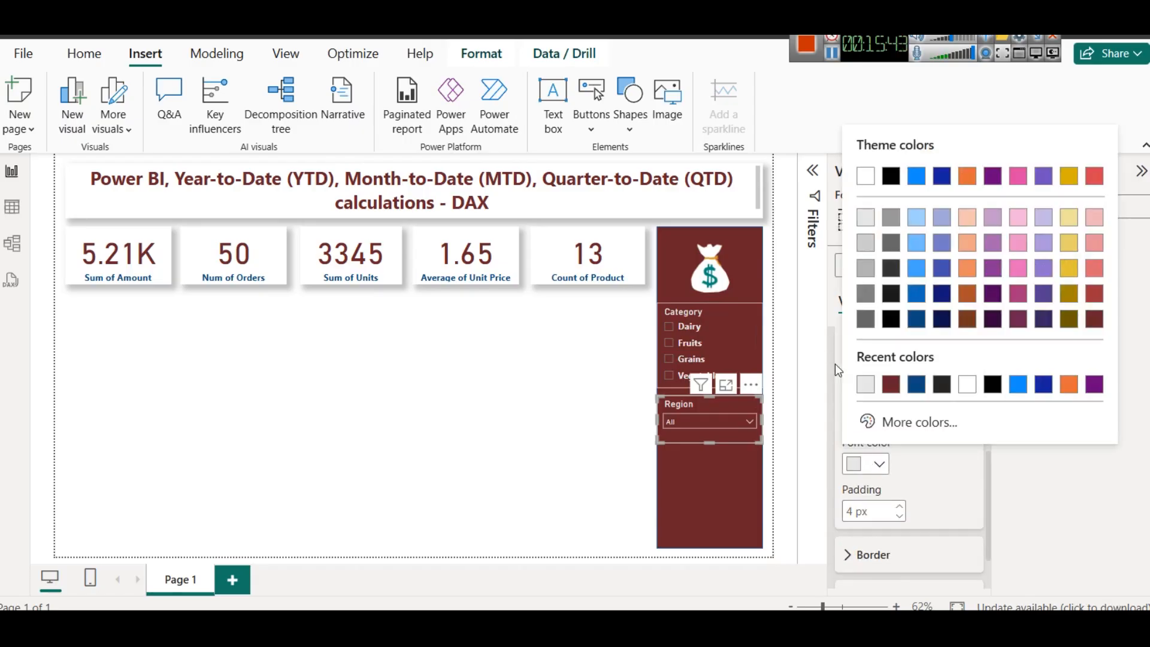
pyautogui.click(854, 300)
pyautogui.click(717, 422)
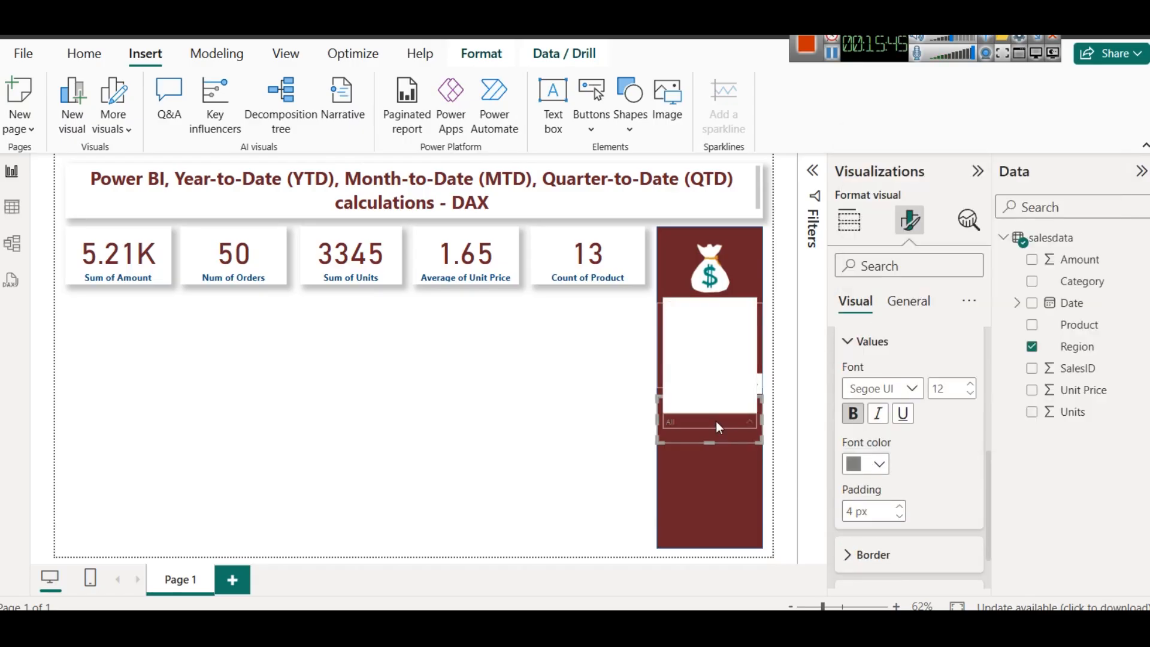
pyautogui.click(616, 444)
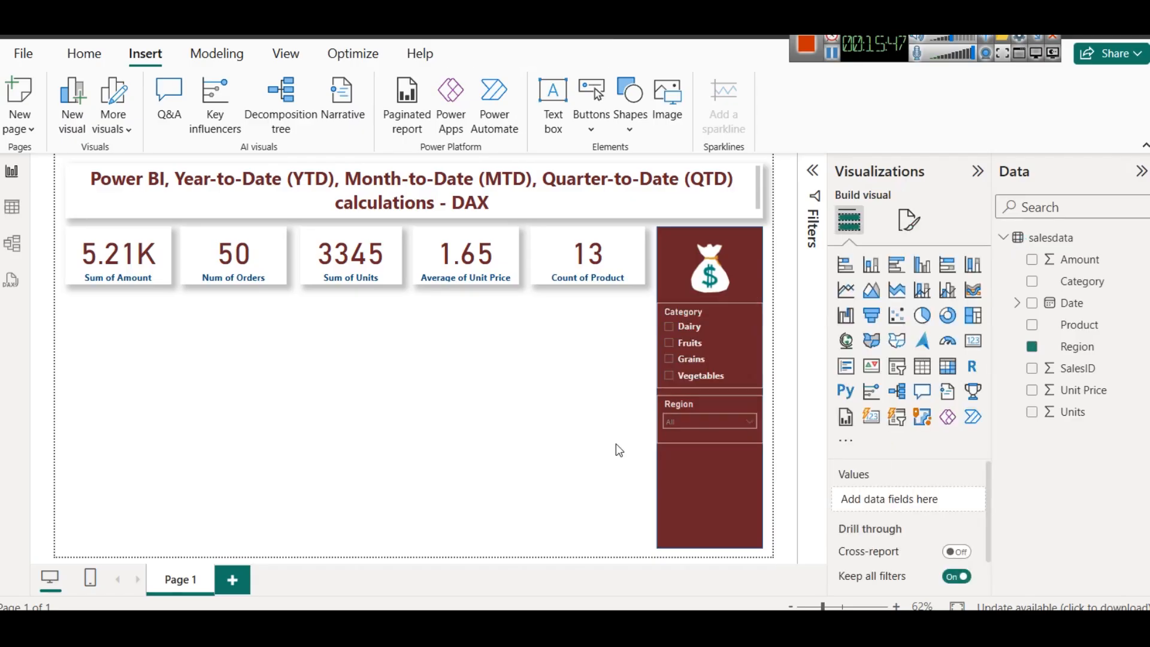
# Duplicate the Region dropdown slicer, place the copy directly below it, and replace the copy's field with Product
pyautogui.click(677, 441)
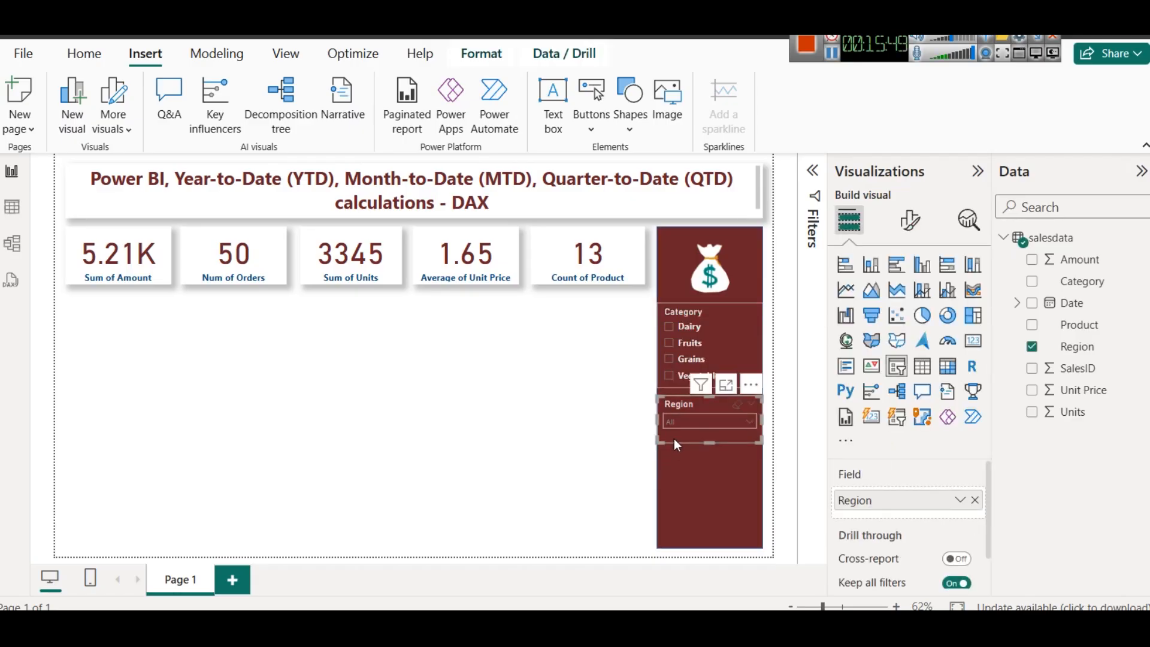
pyautogui.hotkey('ctrl', 'c')
pyautogui.hotkey('ctrl', 'v')
pyautogui.moveTo(682, 444); pyautogui.dragTo(680, 489)
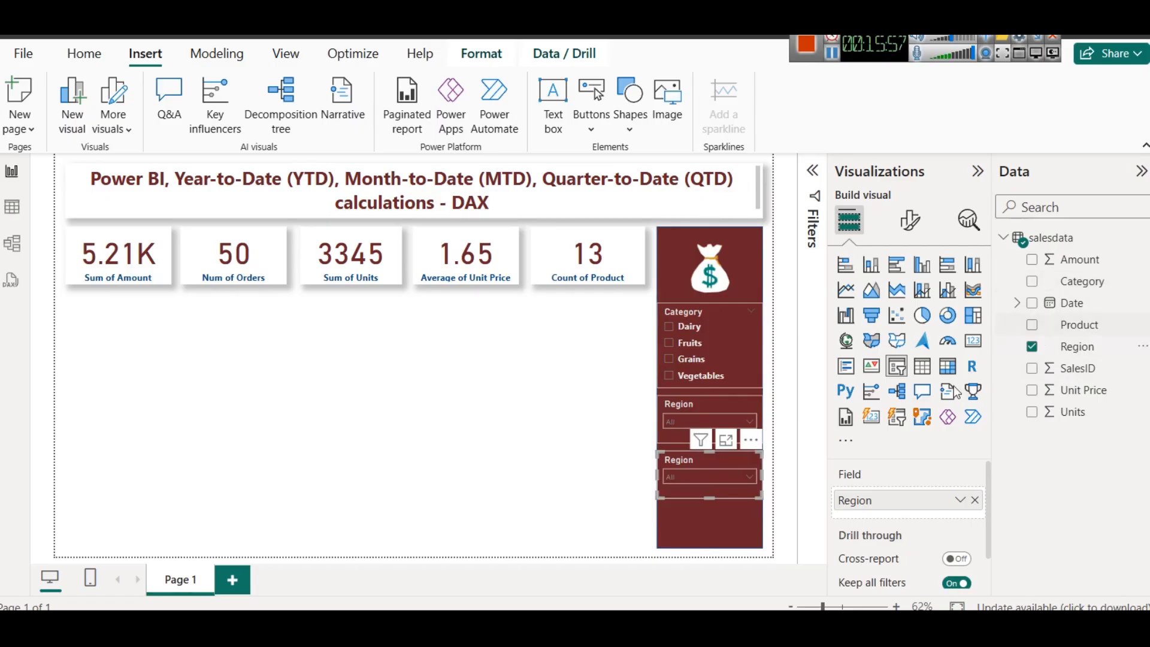
pyautogui.click(975, 499)
pyautogui.moveTo(1072, 324); pyautogui.dragTo(918, 498)
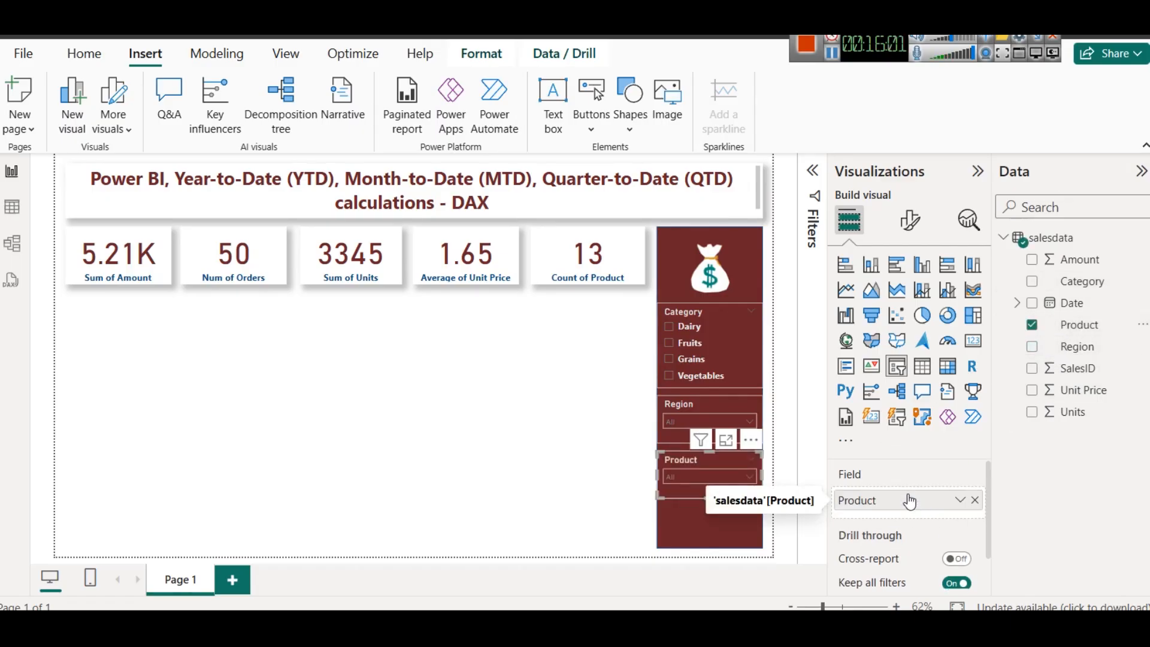
# Test the Product slicer by selecting and clearing Apple, Banana and Carrot in turn, and deselect the slicer
pyautogui.click(692, 479)
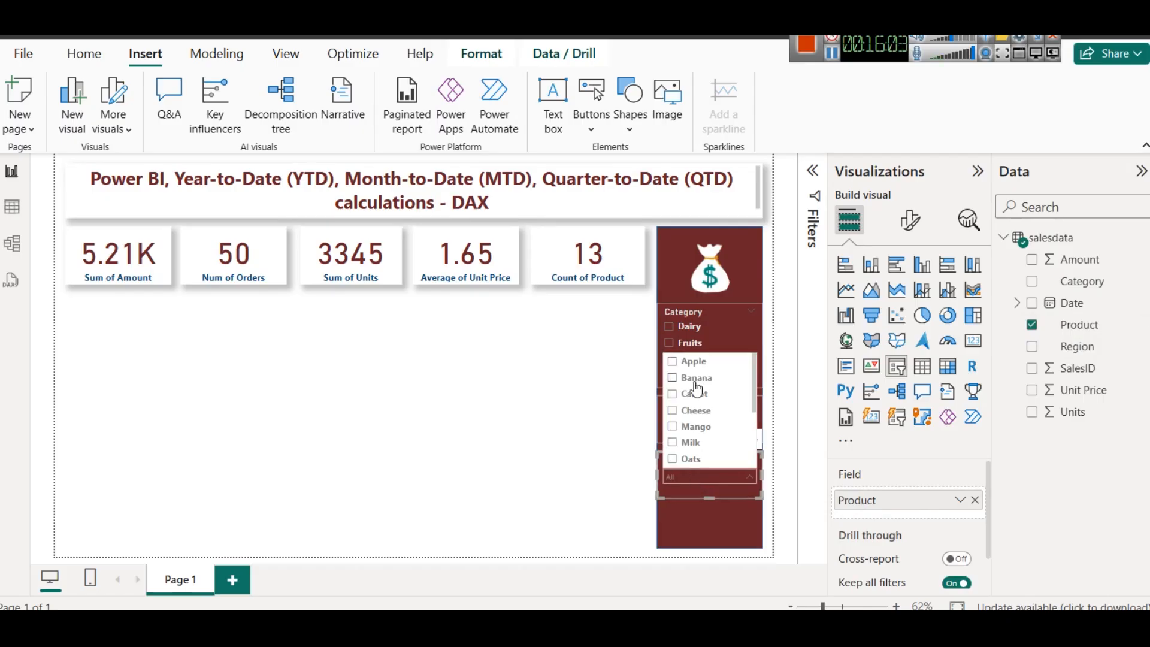
pyautogui.click(689, 362)
pyautogui.click(689, 362)
pyautogui.click(695, 378)
pyautogui.click(694, 378)
pyautogui.click(697, 395)
pyautogui.click(697, 396)
pyautogui.click(306, 385)
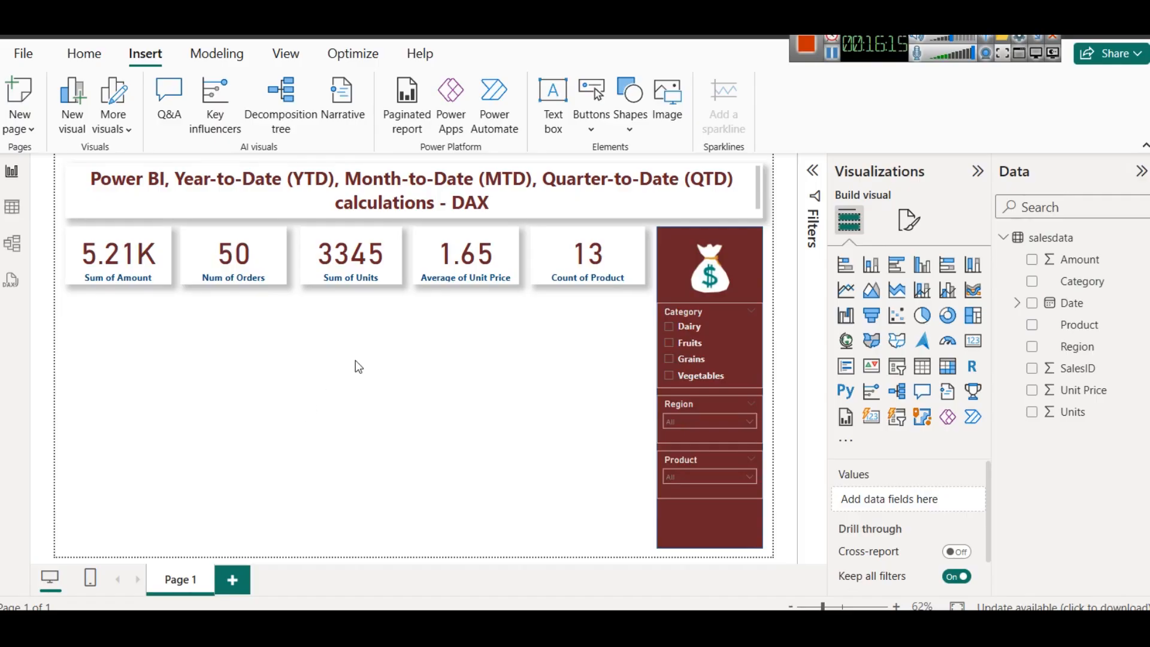
# Save the report as YTD-QTD-SampleData in the DAX Hindi Classes folder on drive E
pyautogui.hotkey('ctrl', 's')
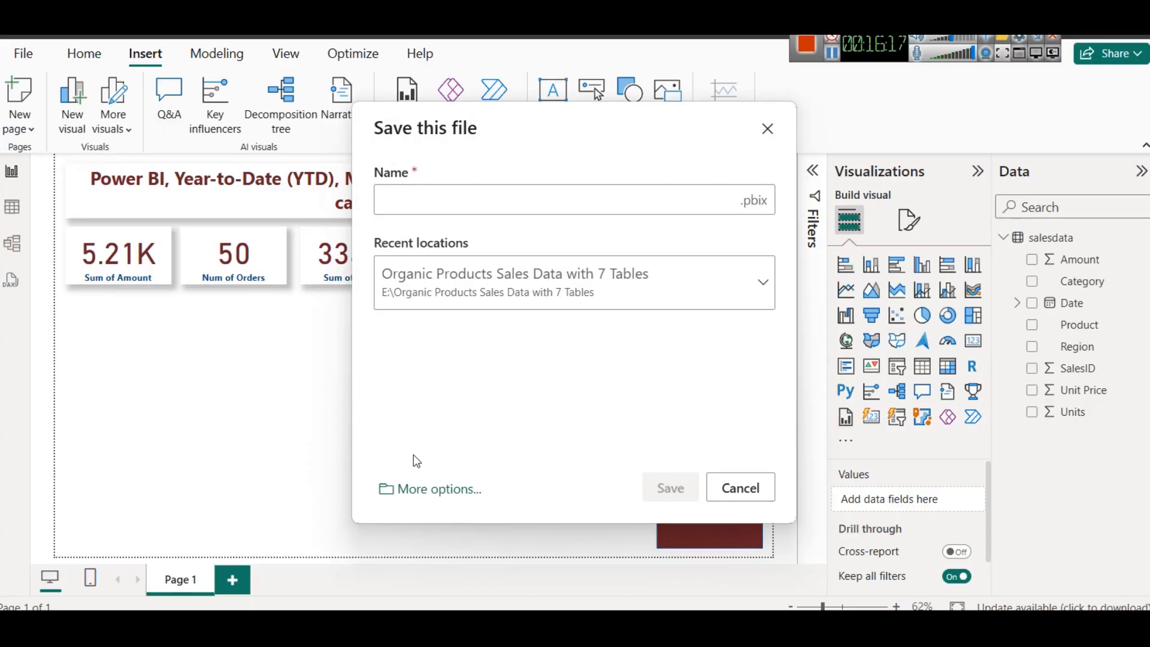
pyautogui.click(419, 487)
pyautogui.click(180, 587)
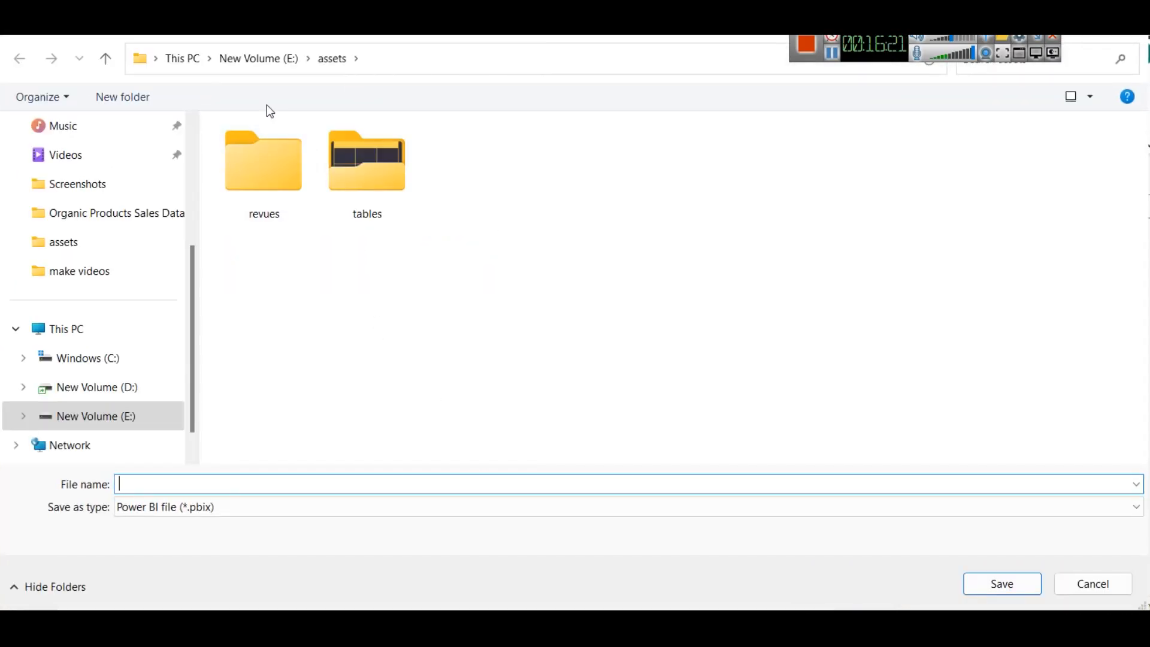
pyautogui.click(261, 60)
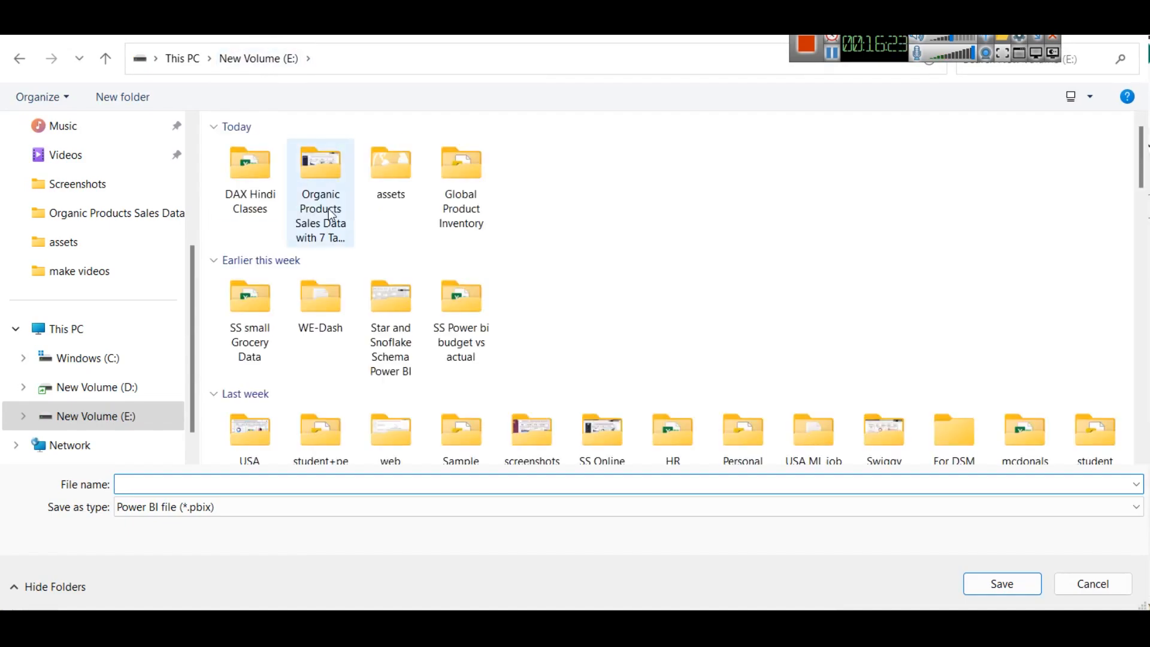
pyautogui.doubleClick(260, 182)
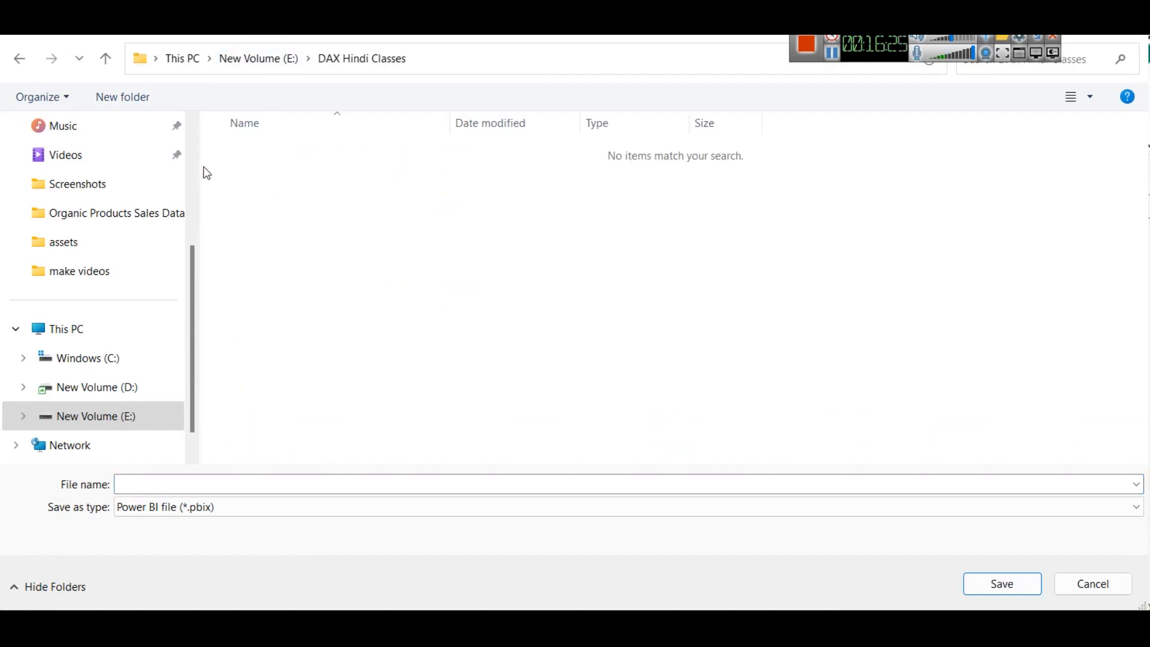
pyautogui.moveTo(203, 166); pyautogui.dragTo(84, 168)
pyautogui.click(152, 481)
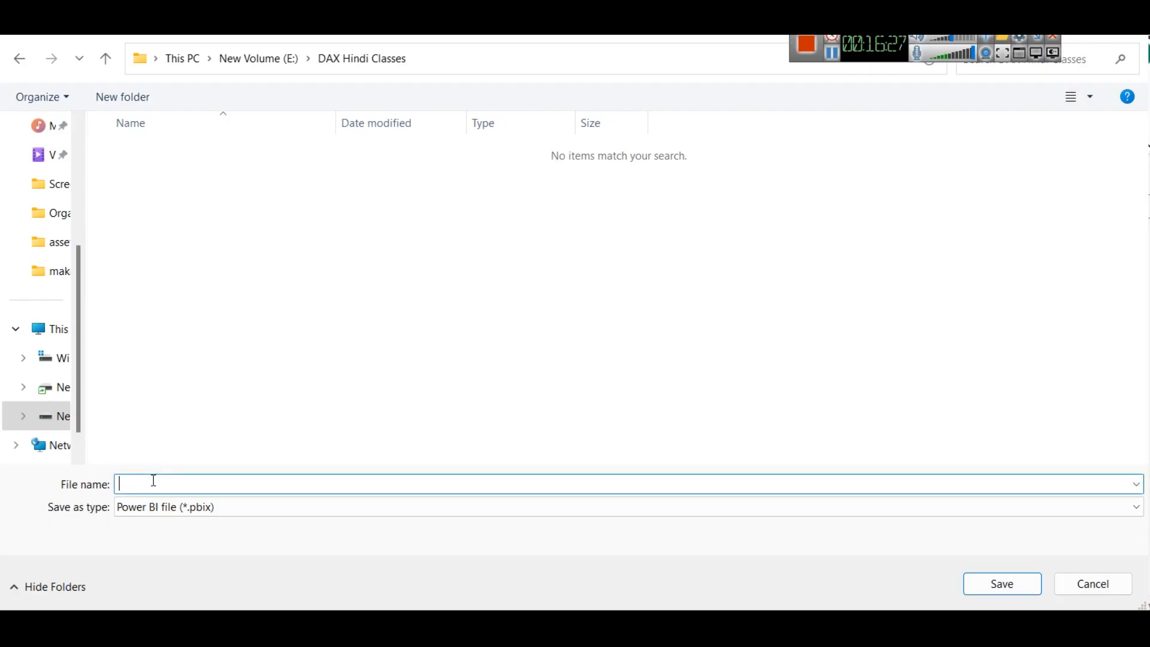
pyautogui.write('YTD-QTD-SampleDat')
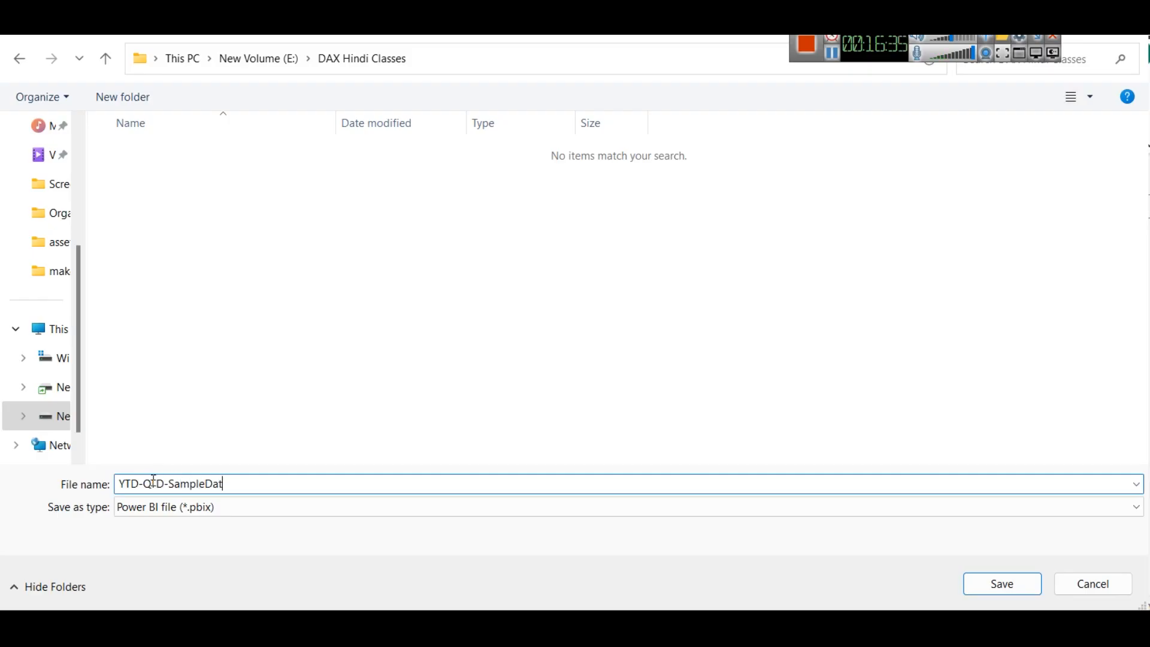
pyautogui.write('a')
pyautogui.press('Return')
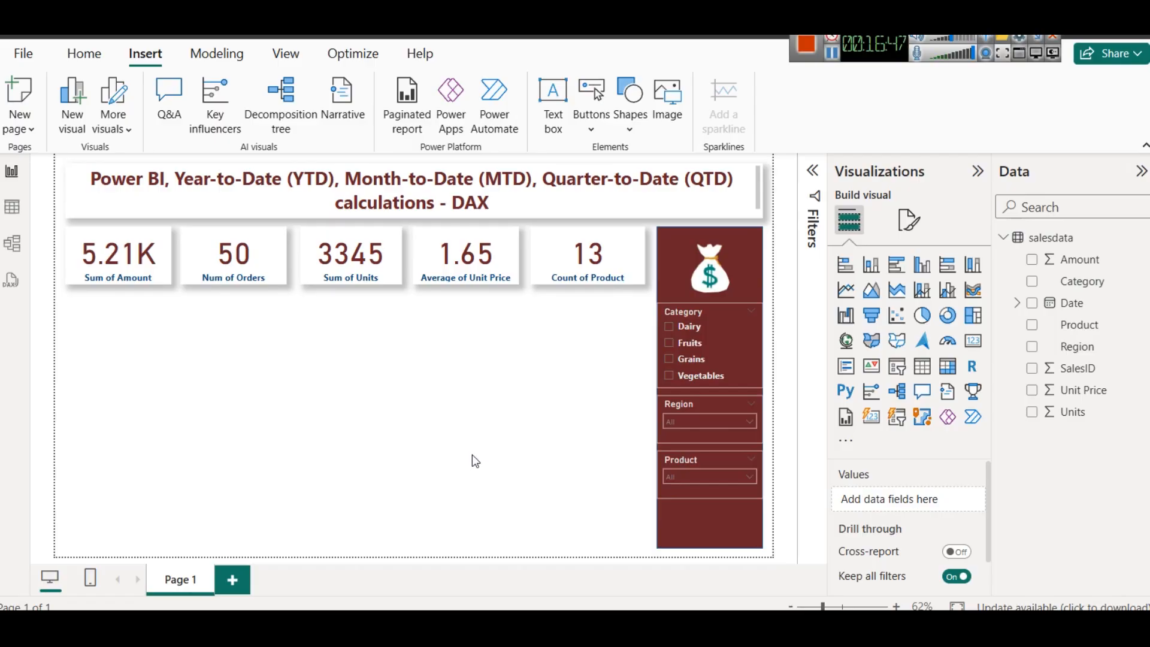
# Examine the salesdata Date column's values, date hierarchy levels and available date formats in Table view, and return to Report view
pyautogui.click(1017, 303)
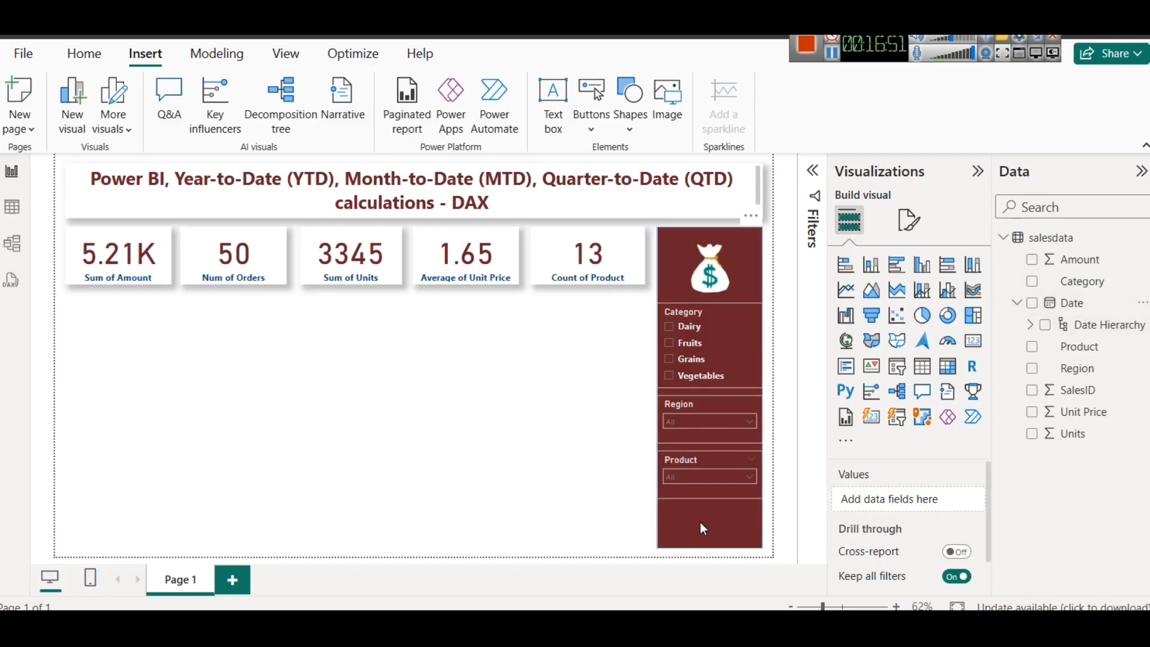
pyautogui.click(12, 206)
pyautogui.click(149, 200)
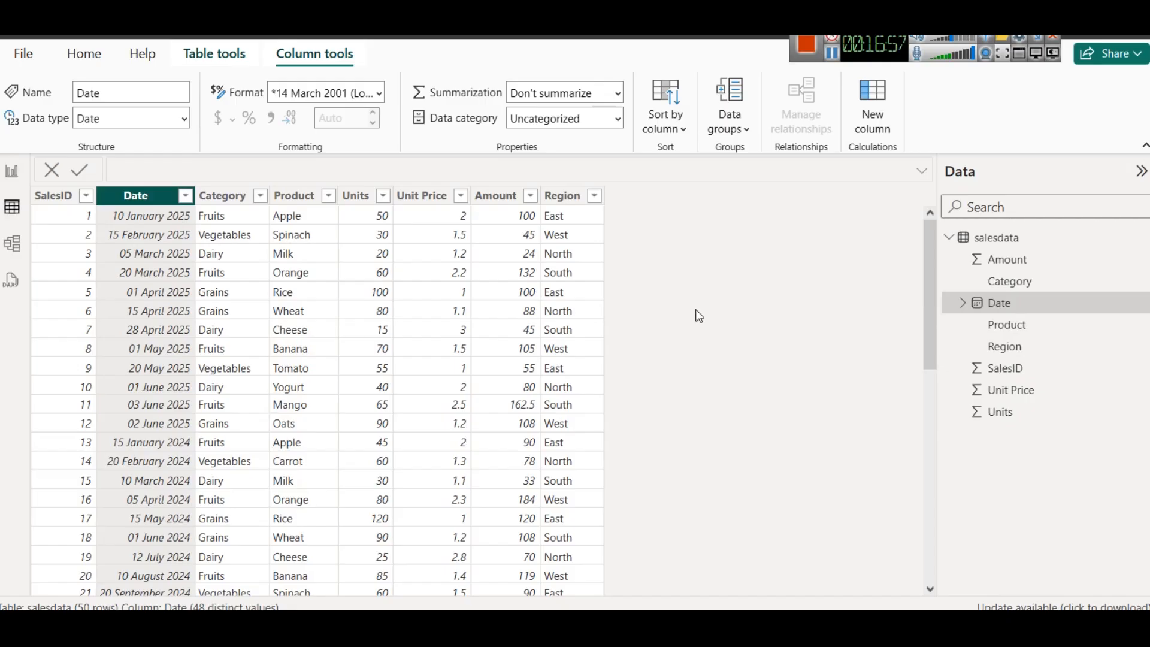
pyautogui.click(963, 303)
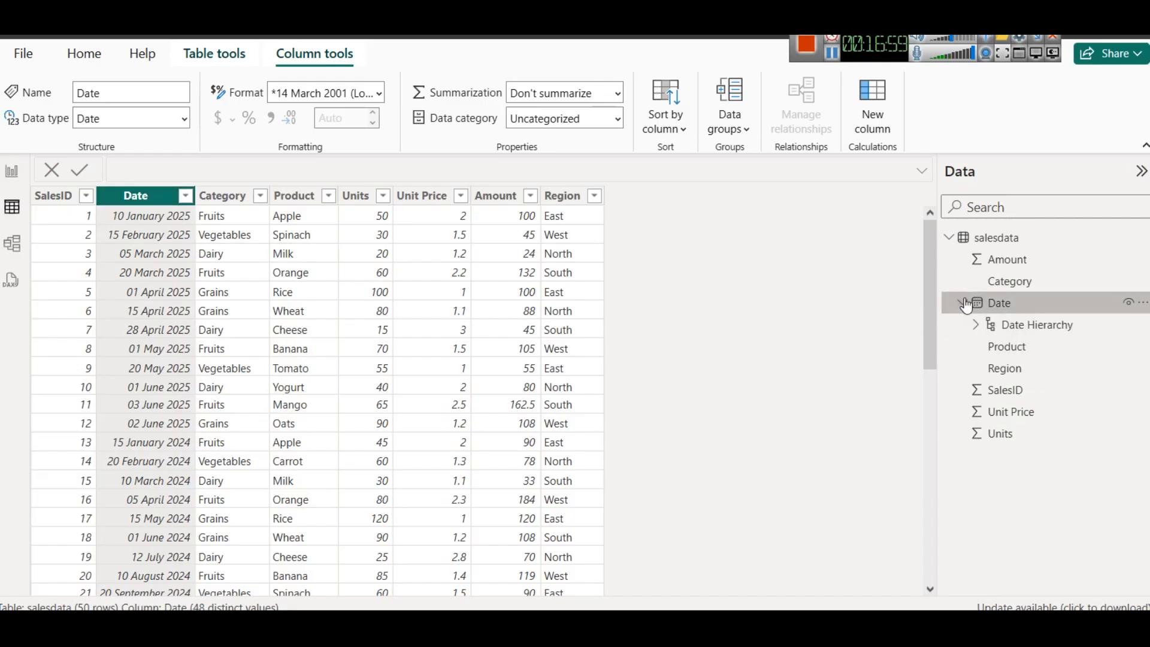
pyautogui.click(978, 346)
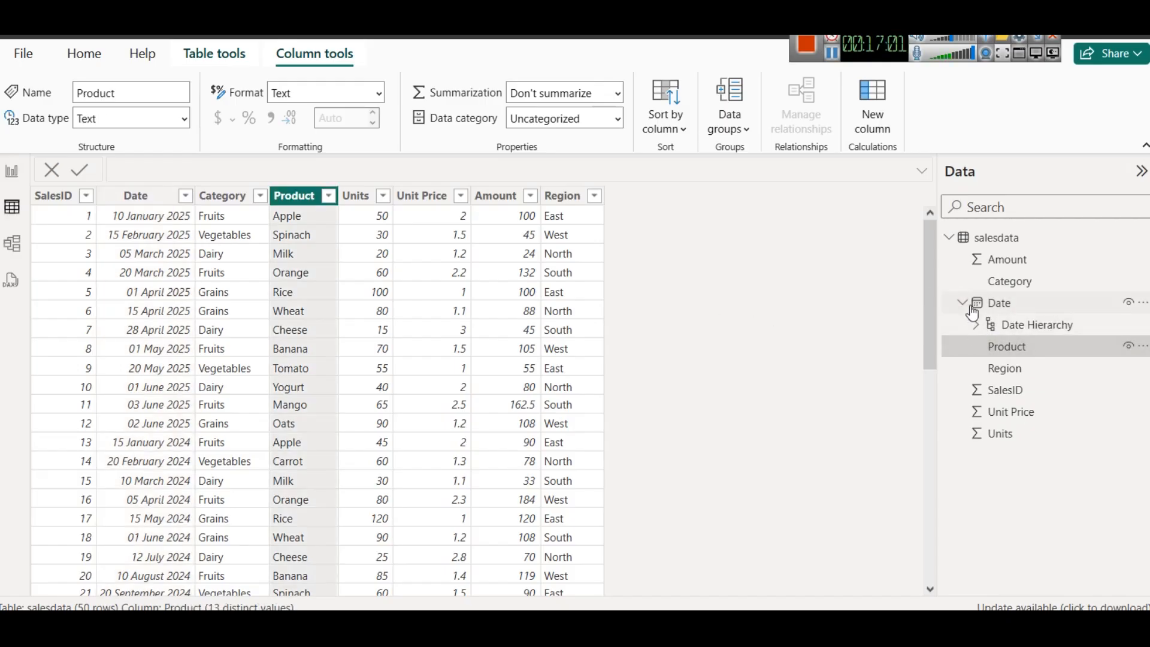
pyautogui.click(976, 324)
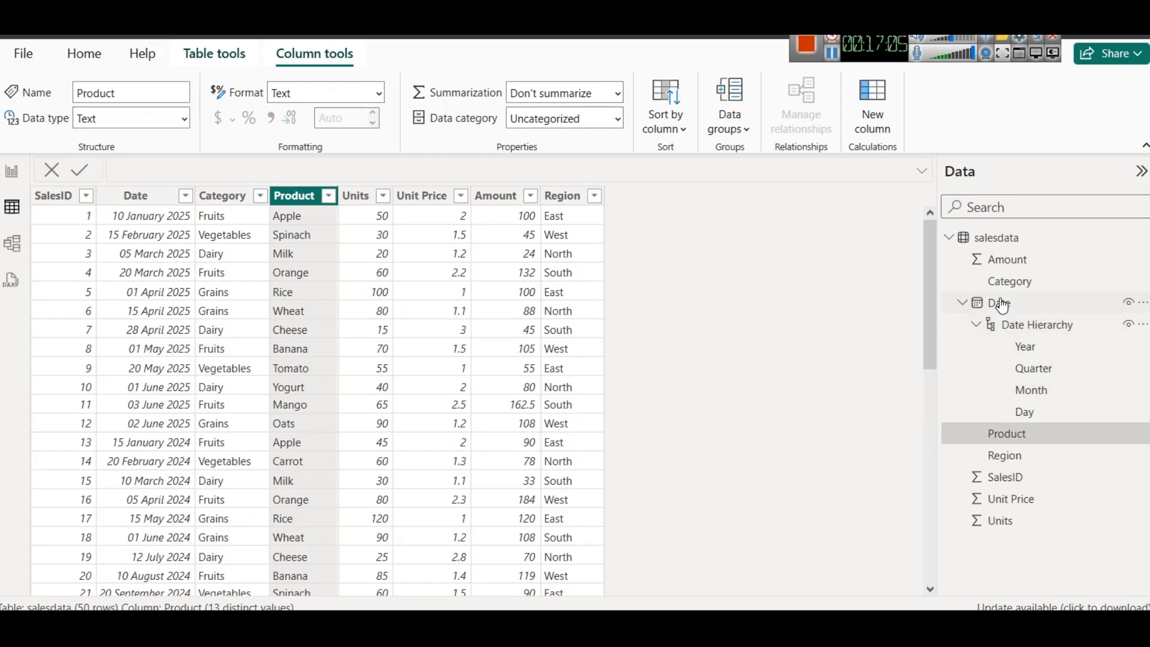
pyautogui.click(143, 202)
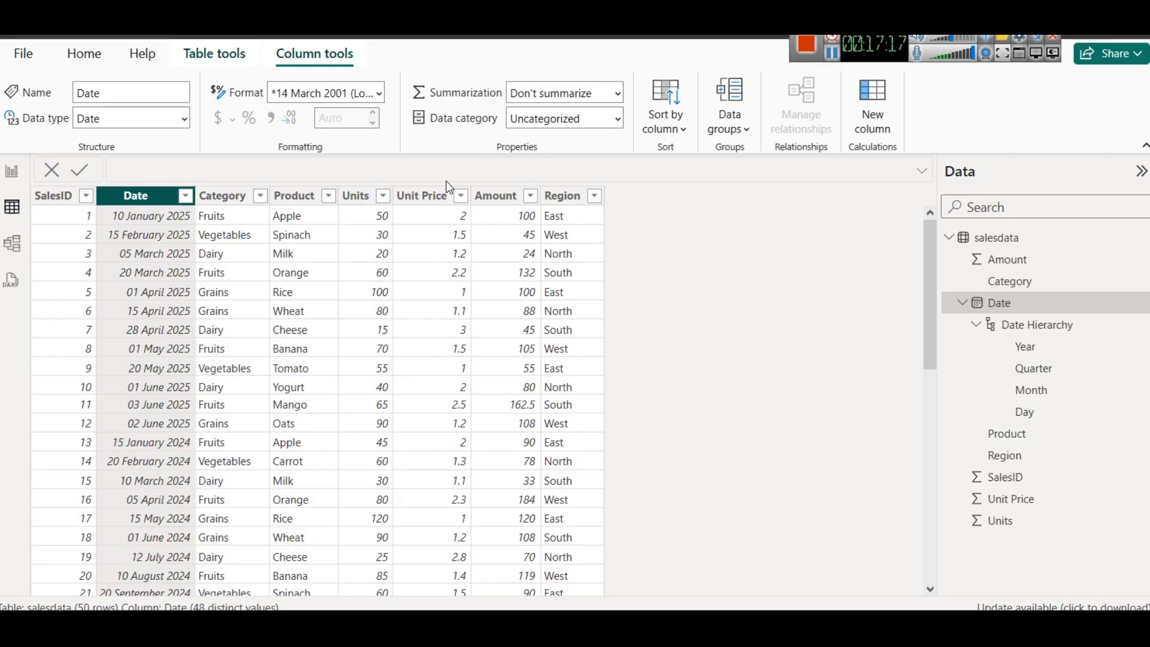
pyautogui.click(379, 92)
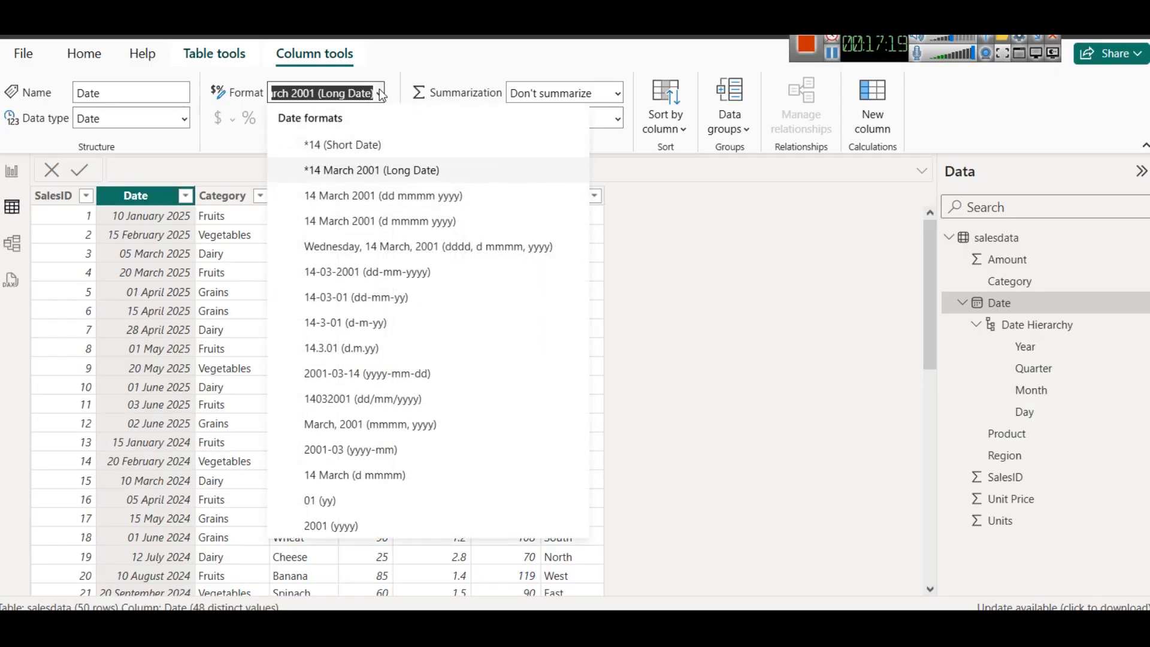
pyautogui.click(716, 337)
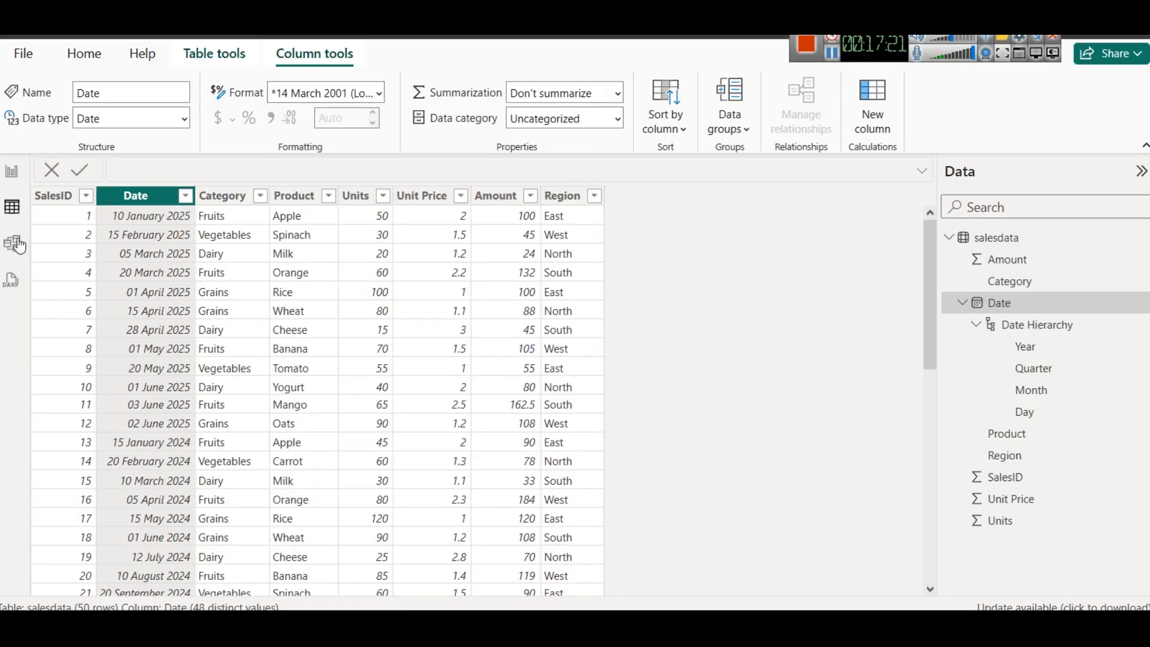
pyautogui.click(11, 172)
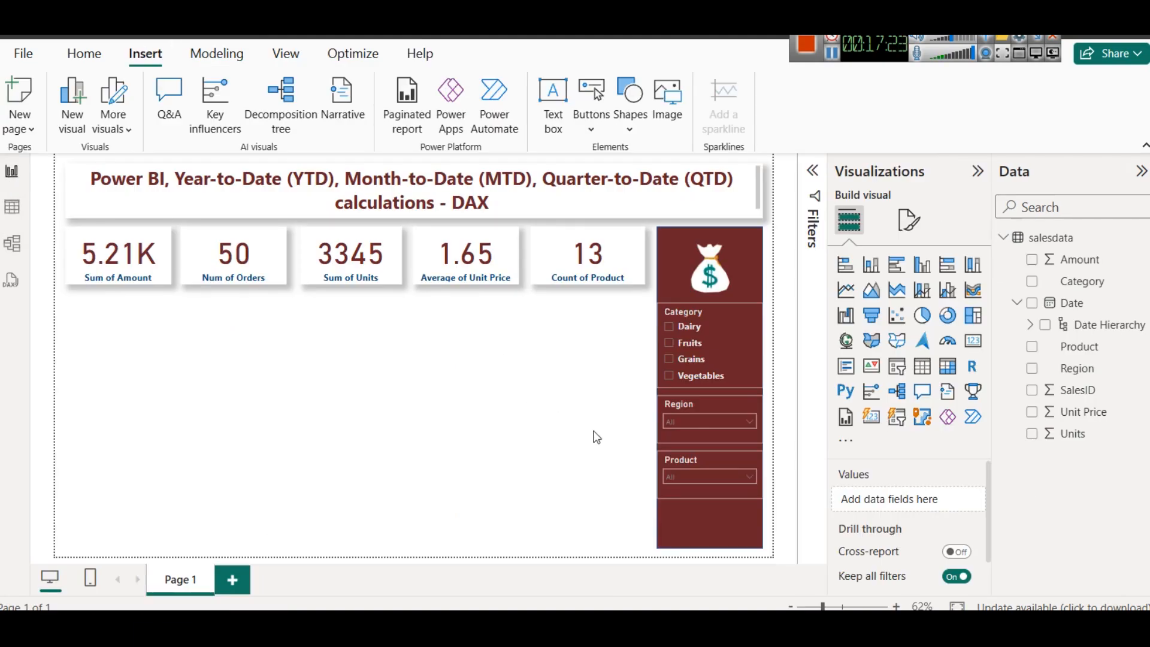
# Switch to the slidescope.com article in the browser, copy the YTD Sales measure code, and return to Power BI
pyautogui.click(608, 548)
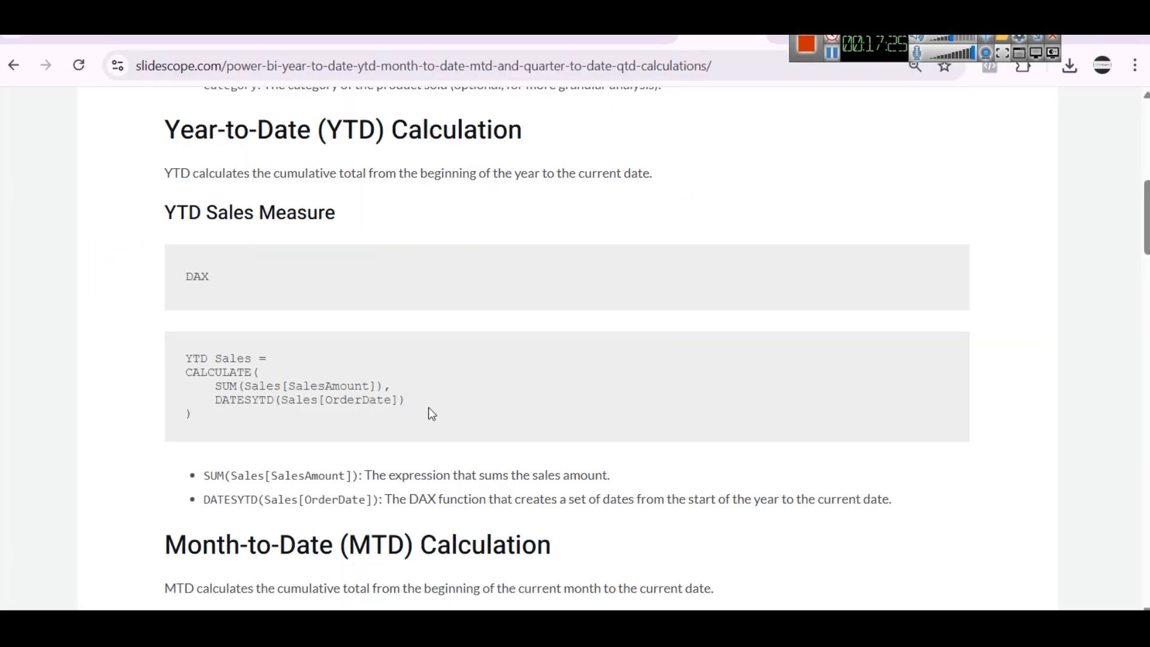
pyautogui.scroll(-2, 142, 350)
pyautogui.moveTo(182, 264); pyautogui.dragTo(286, 340)
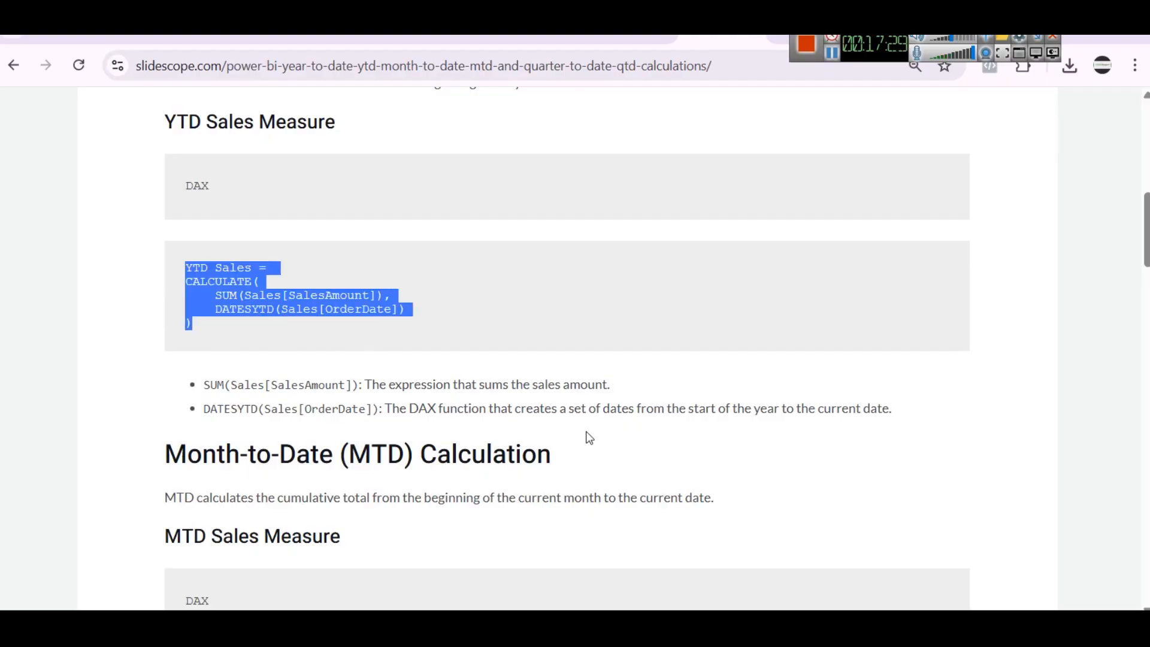
pyautogui.moveTo(586, 623)
pyautogui.click(651, 569)
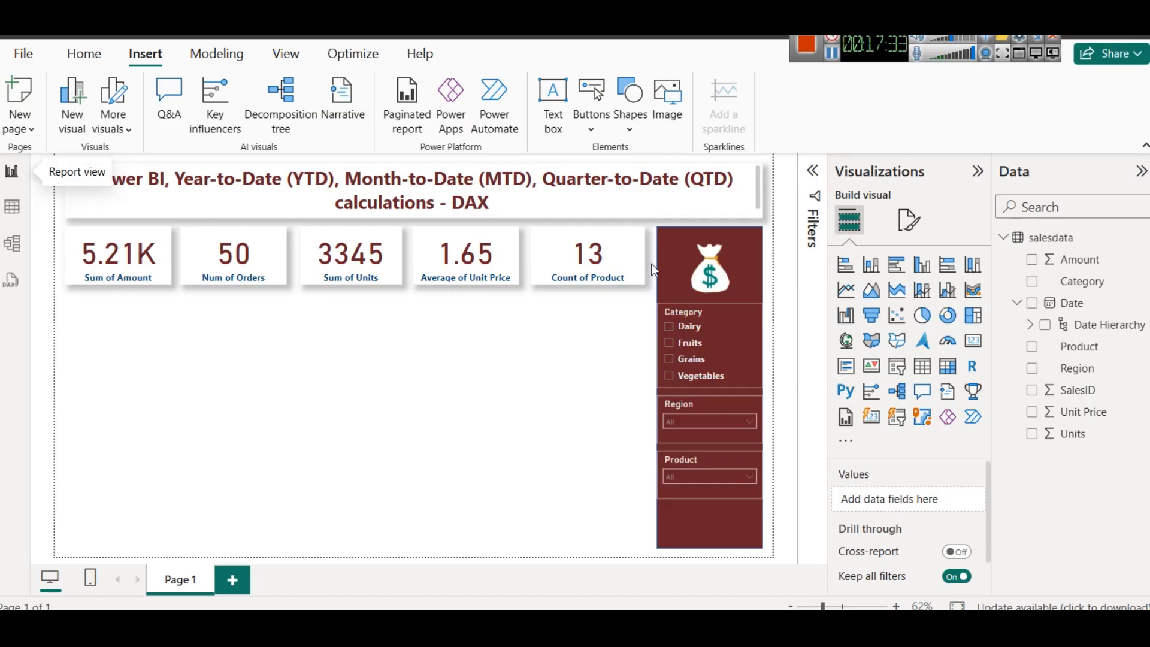
# Create a new measure in the salesdata table and replace its formula with the copied YTD Sales CALCULATE and DATESYTD code
pyautogui.rightClick(1057, 237)
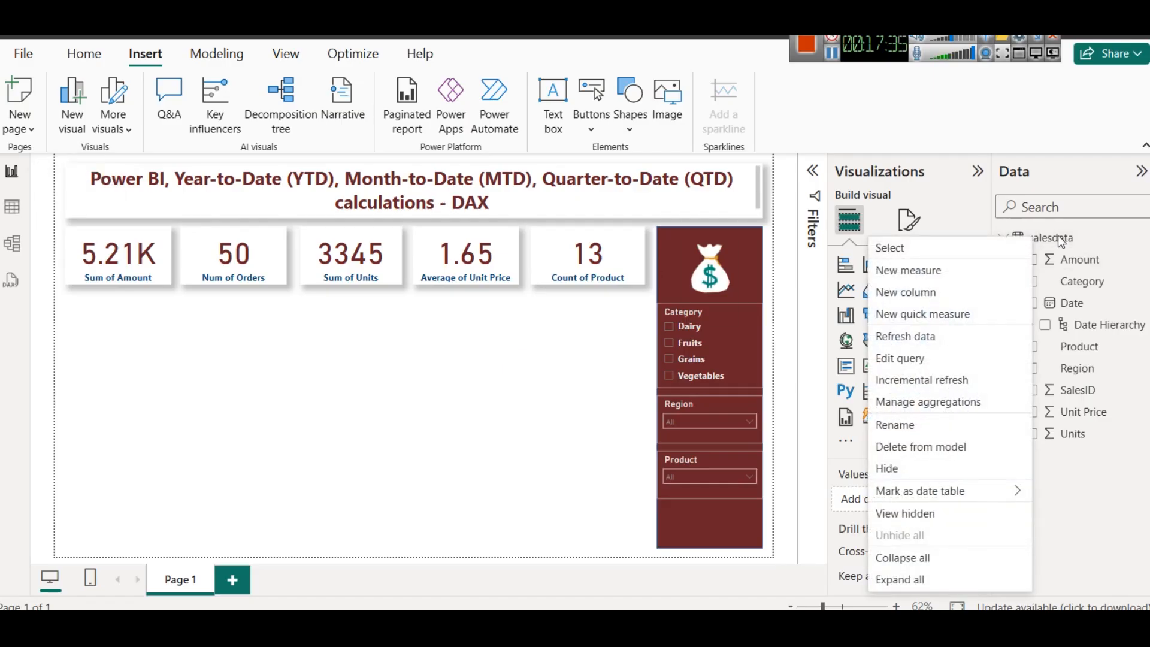
pyautogui.click(1058, 237)
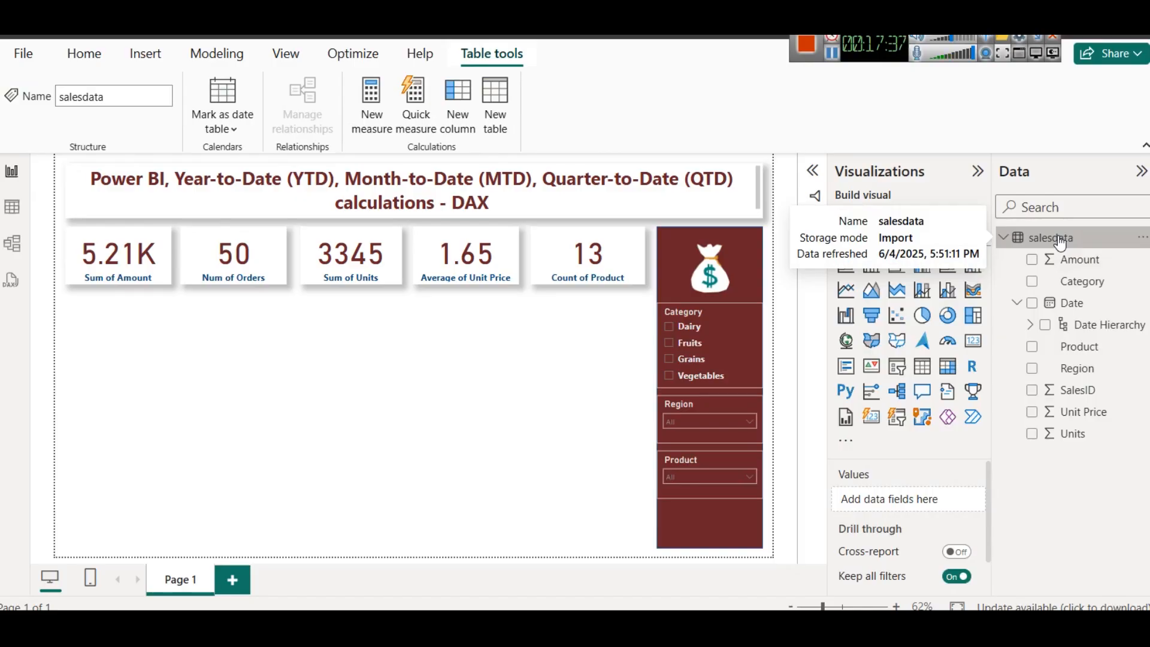
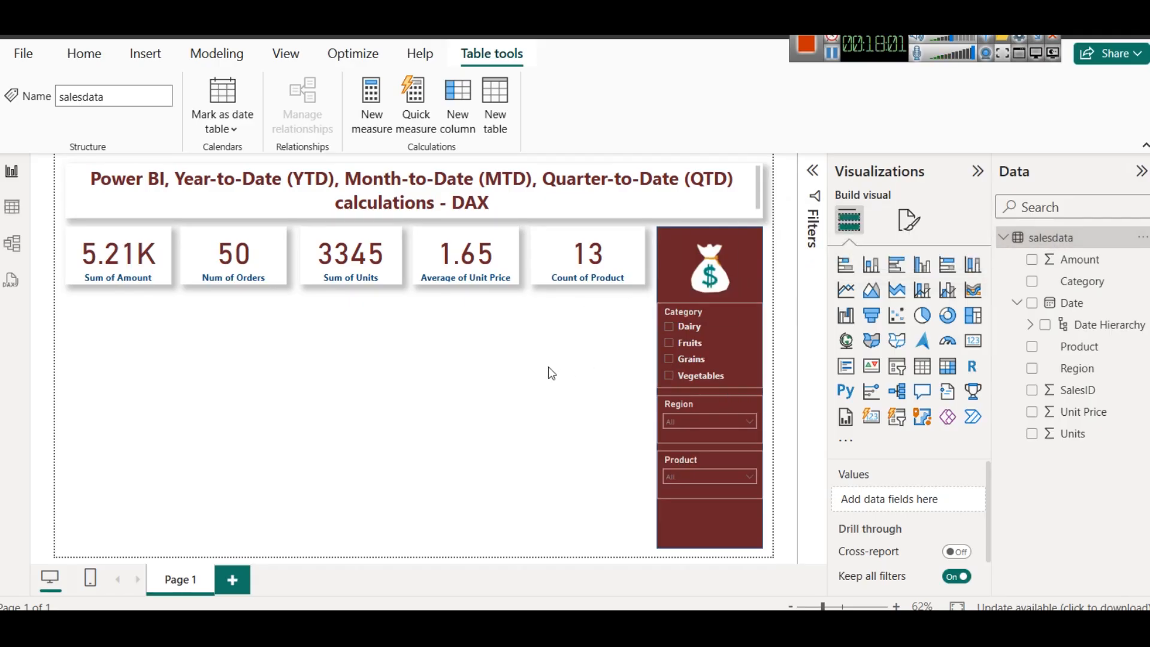
pyautogui.rightClick(1047, 240)
pyautogui.click(923, 270)
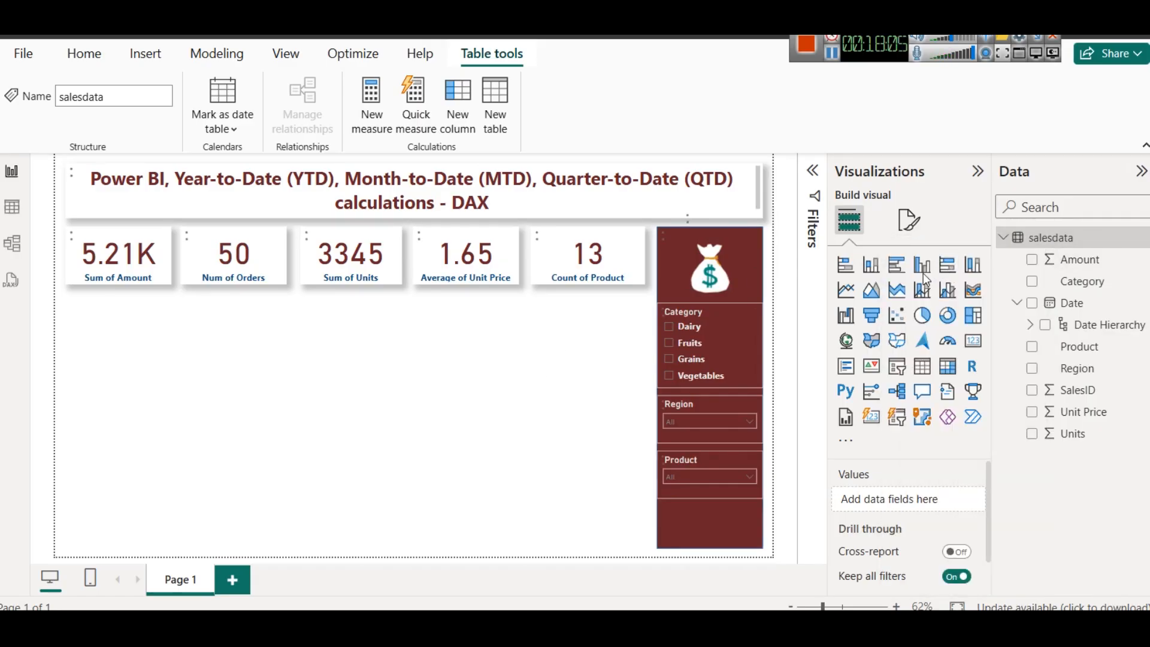
pyautogui.hotkey('ctrl', 'a')
pyautogui.write('YTD Sales = CALCULATE(     SUM(Sales[SalesAmount]),     DATESYTD(Sales[OrderDate]) )')
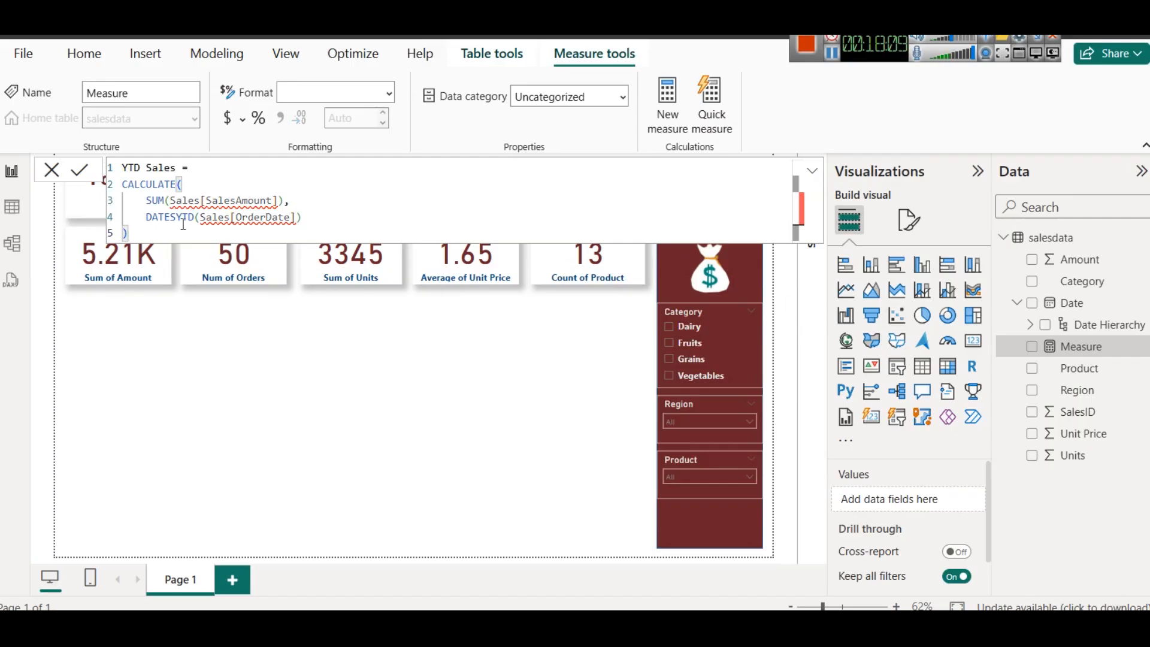
# Change the SUM argument in the YTD Sales formula to salesdata[Amount], removing the leftover [SalesAmount] reference
pyautogui.doubleClick(190, 200)
pyautogui.write('sae')
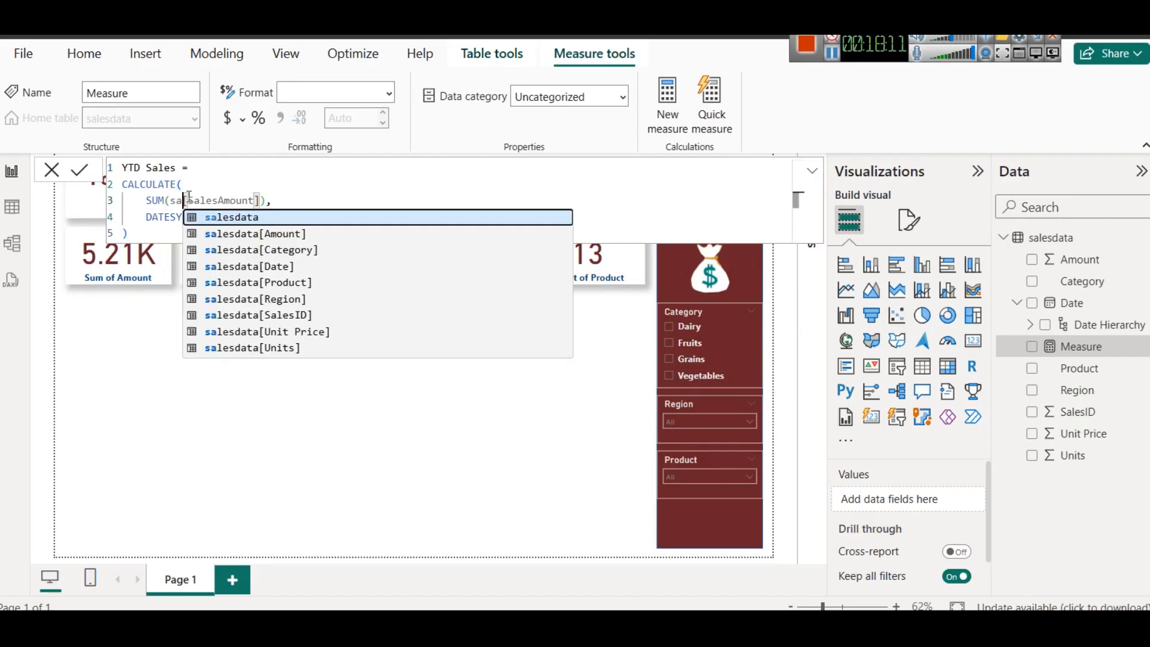
pyautogui.press('BackSpace')
pyautogui.press('Tab')
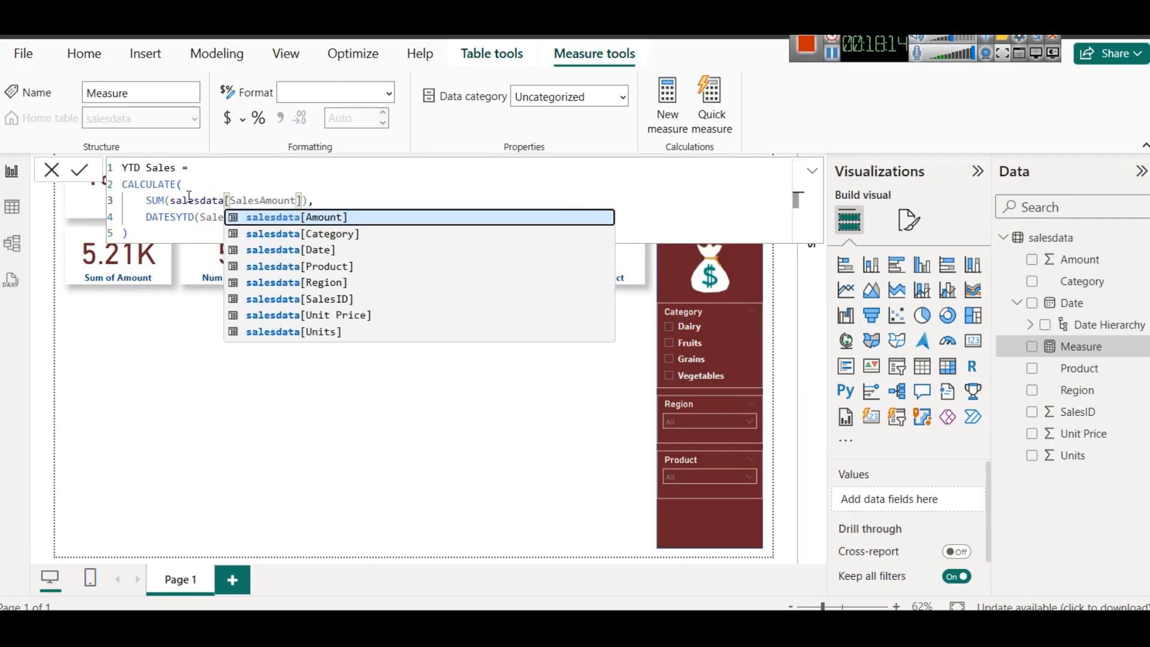
pyautogui.click(273, 217)
pyautogui.click(349, 205)
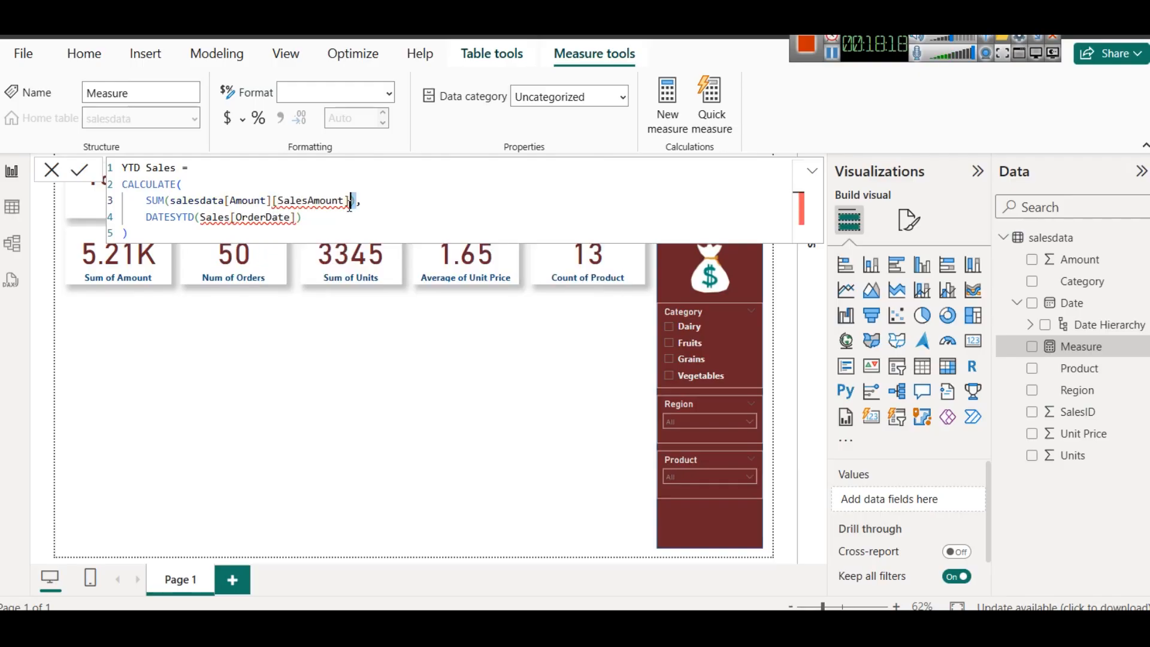
pyautogui.moveTo(349, 205); pyautogui.dragTo(273, 200)
pyautogui.press('BackSpace')
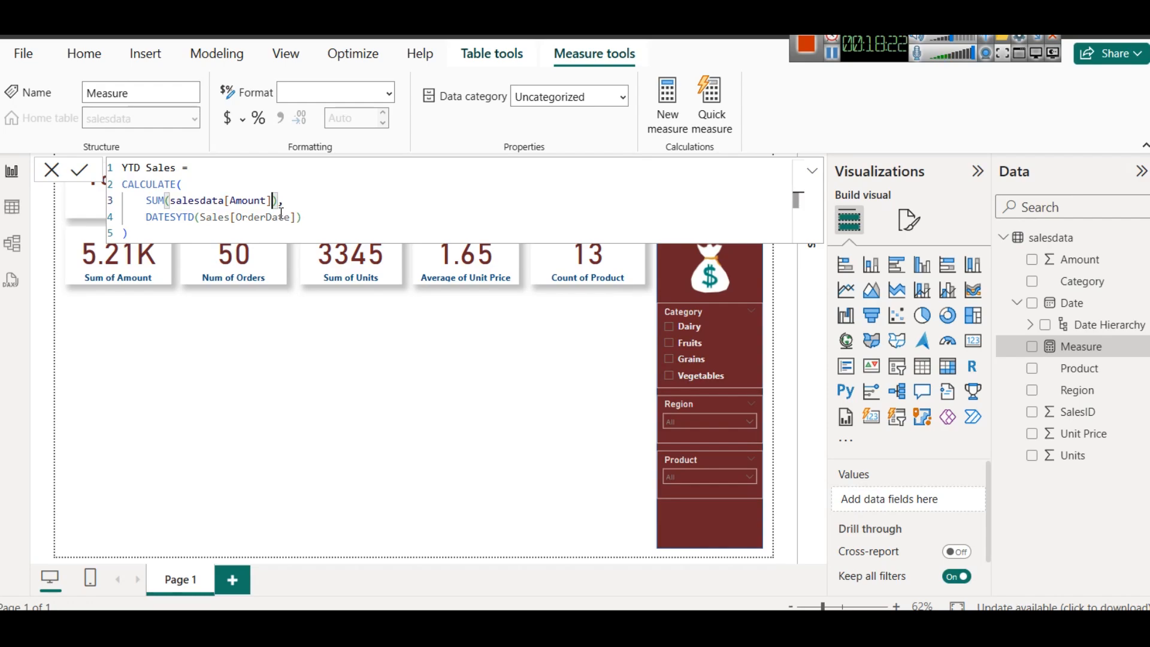
# Replace the Sales table reference inside DATESYTD with salesdata
pyautogui.doubleClick(207, 217)
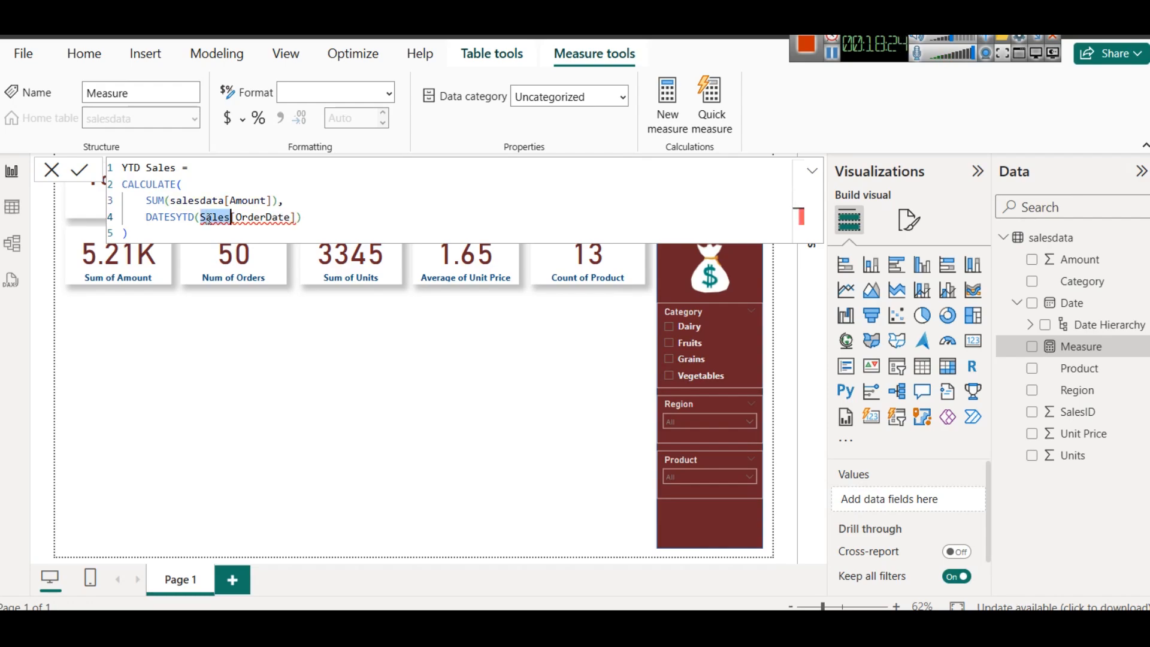
pyautogui.write('s')
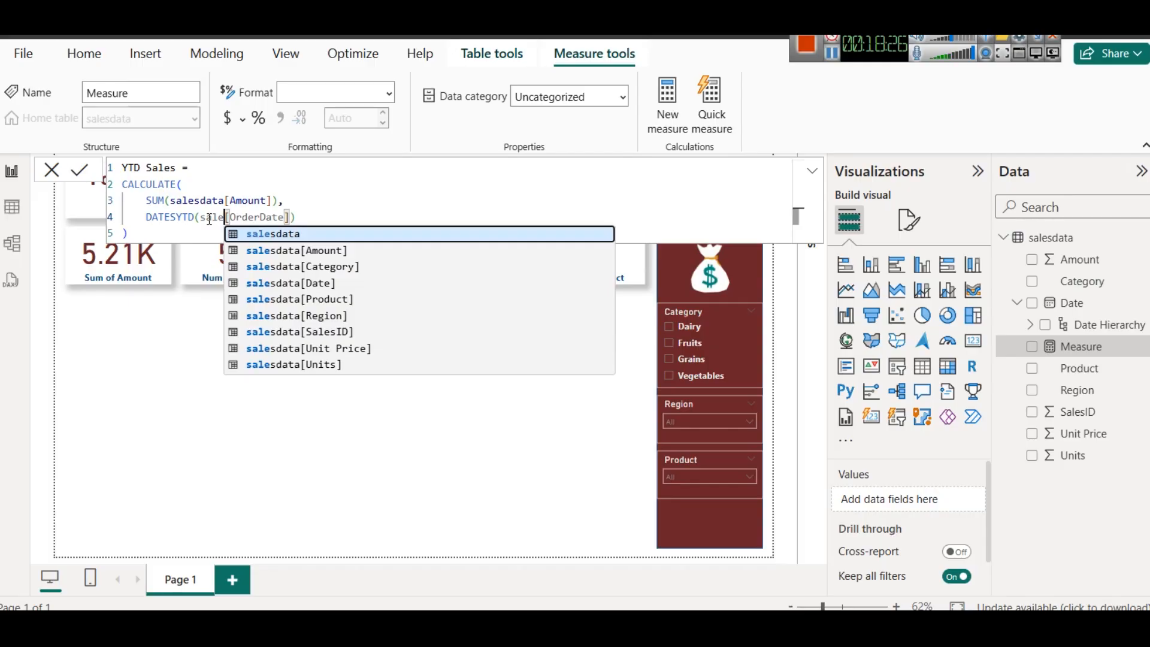
pyautogui.press('Tab')
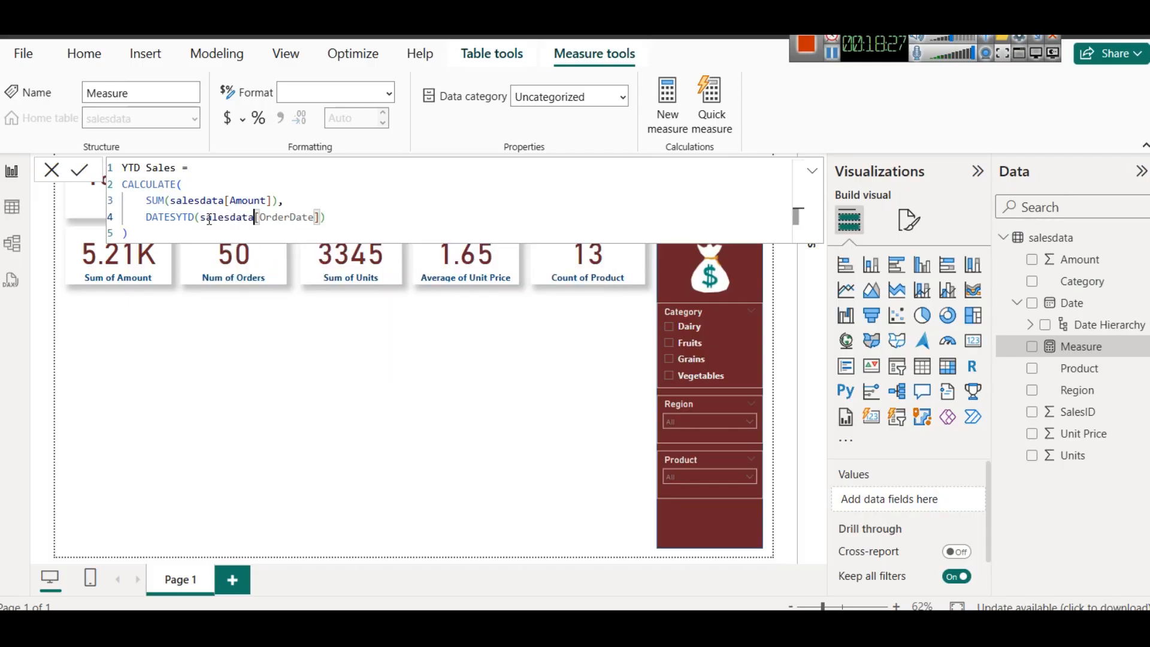
# Change the DATESYTD argument in the YTD Sales formula to salesdata[Date] and commit the measure
pyautogui.doubleClick(276, 217)
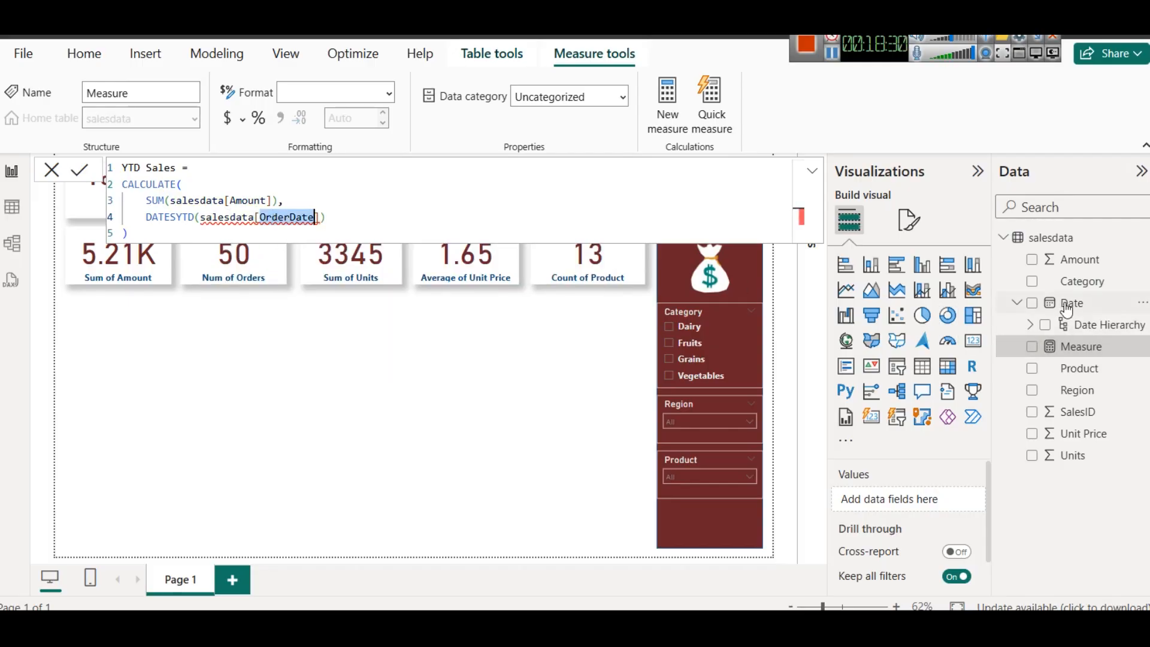
pyautogui.write('Date])')
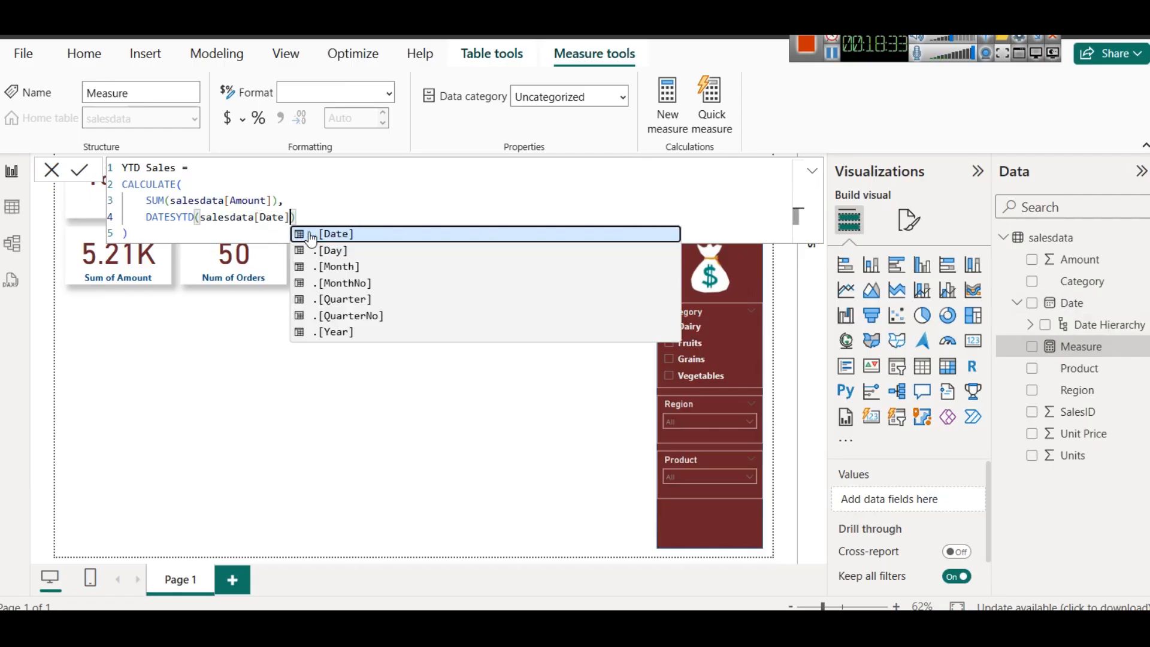
pyautogui.click(201, 221)
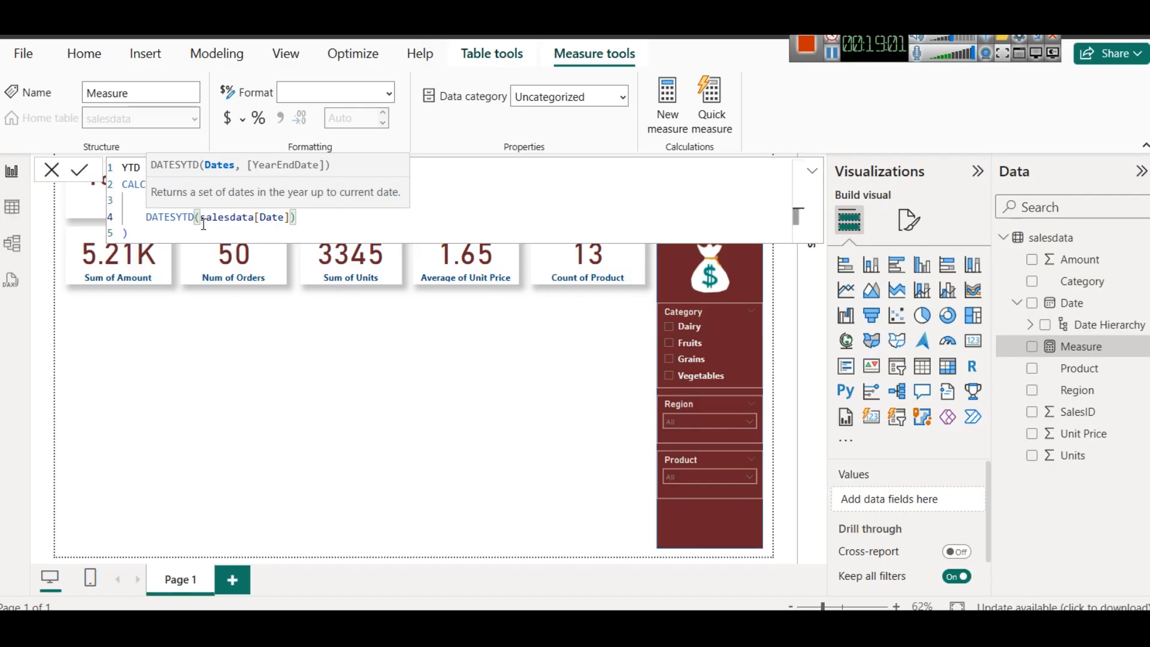
pyautogui.click(80, 170)
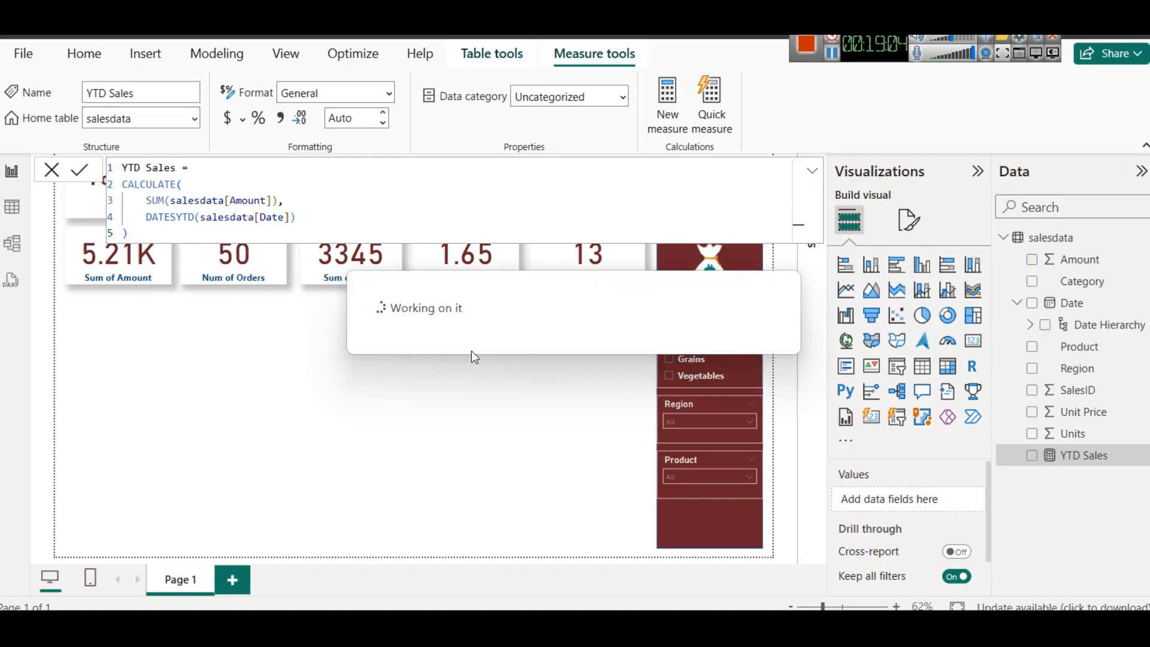
pyautogui.click(474, 355)
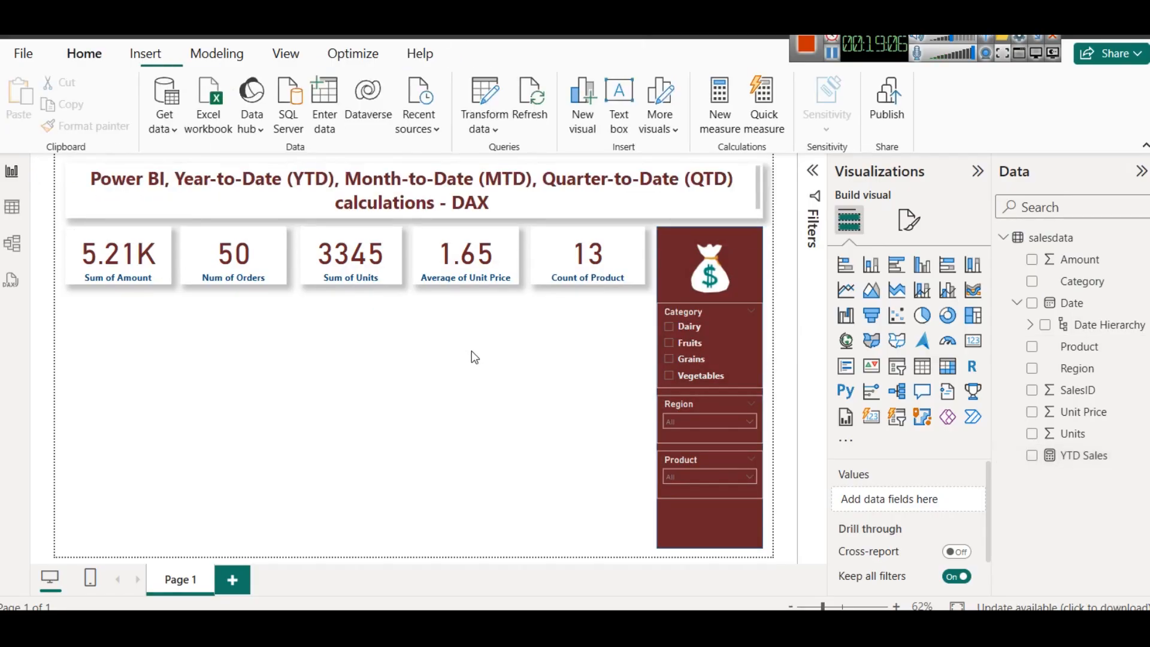
# Replace the Count of Product field in the fifth card with the YTD Sales measure
pyautogui.click(592, 260)
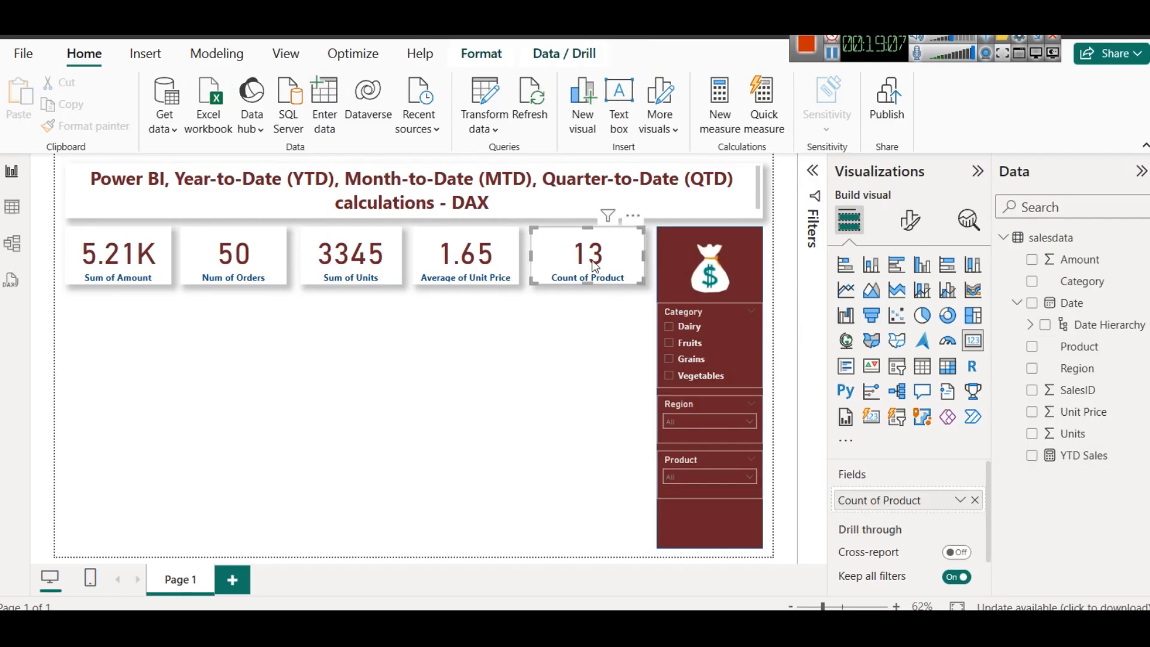
pyautogui.click(976, 500)
pyautogui.moveTo(1079, 455); pyautogui.dragTo(895, 515)
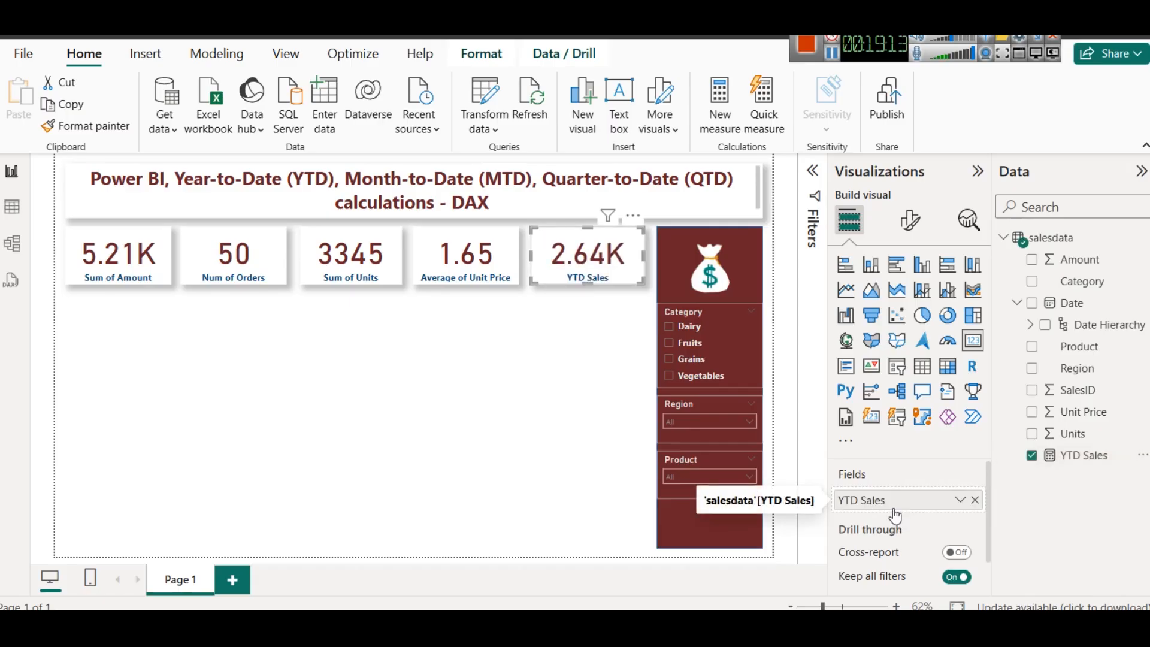
pyautogui.click(568, 414)
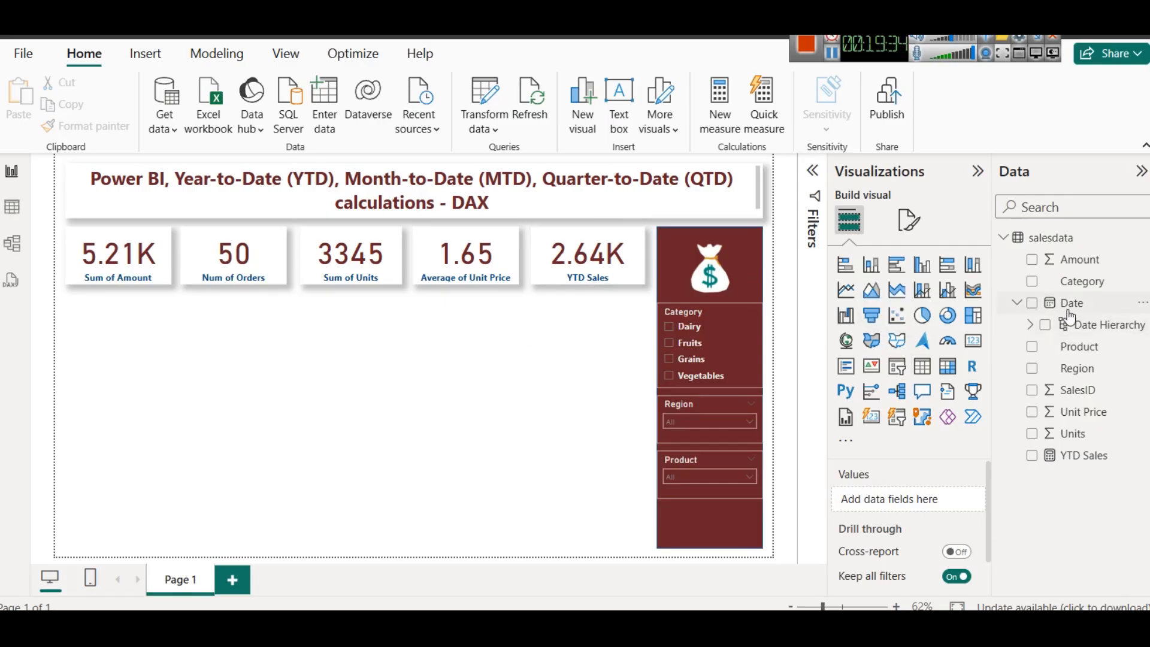
# Expand the Date Hierarchy fields, then duplicate the Product slicer and place the copy directly below the original
pyautogui.click(1031, 325)
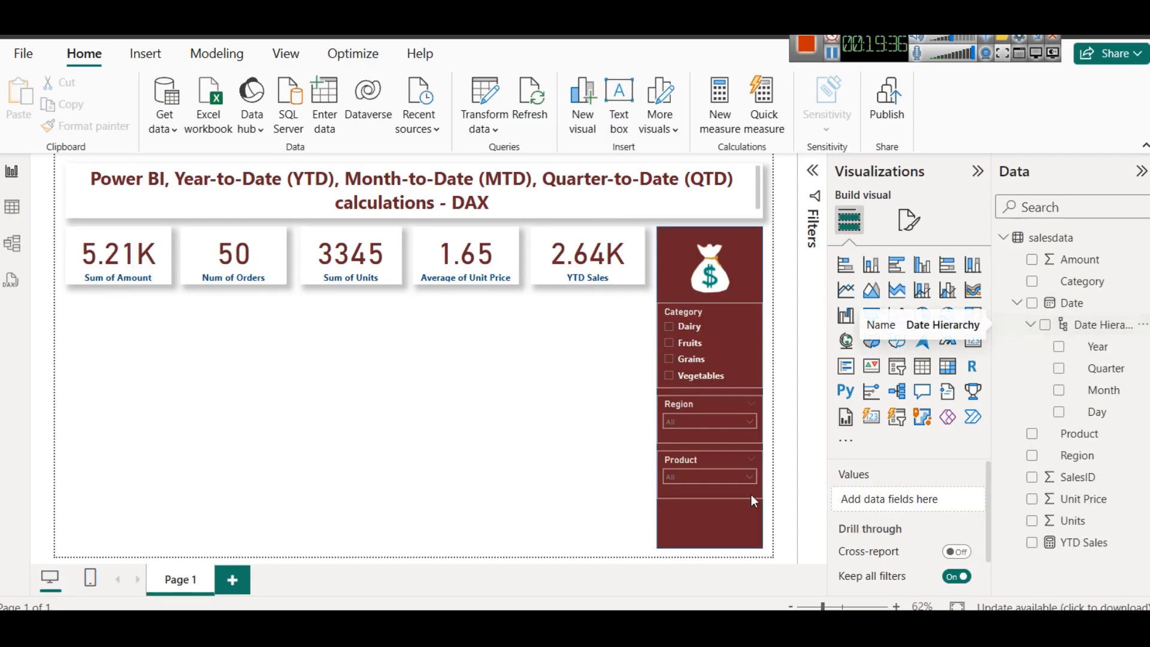
pyautogui.click(698, 461)
pyautogui.hotkey('ctrl', 'c')
pyautogui.hotkey('ctrl', 'v')
pyautogui.moveTo(699, 470); pyautogui.dragTo(692, 510)
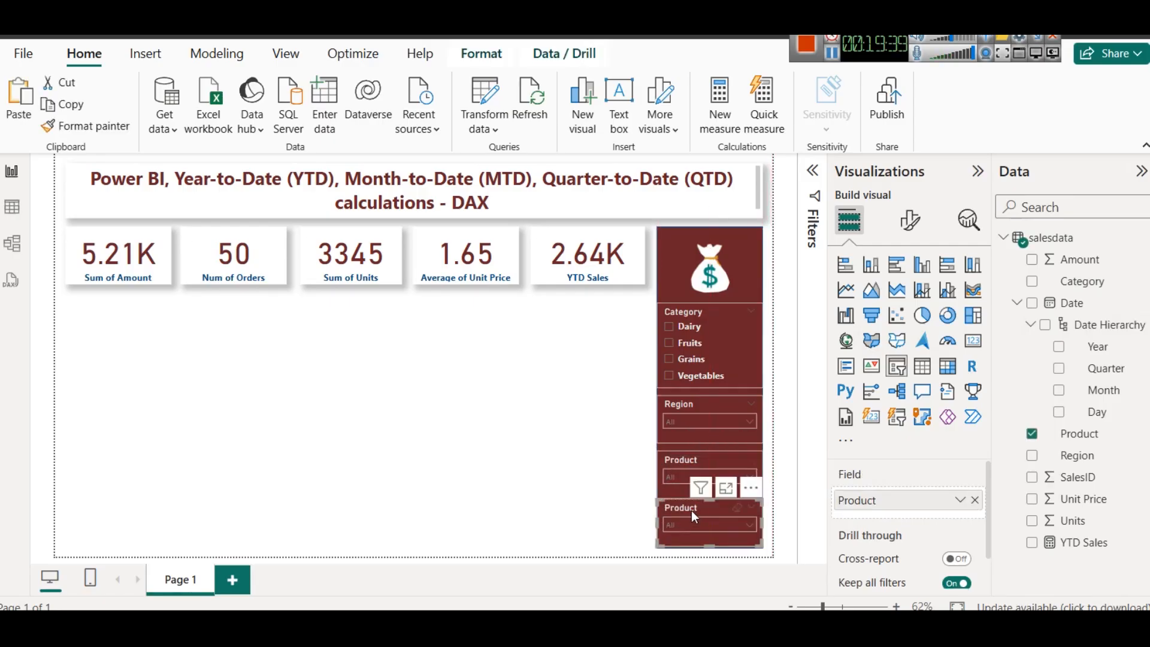
# Nudge the Category, Region and original Product slicers slightly upward to even out their spacing
pyautogui.click(687, 306)
pyautogui.click(698, 408)
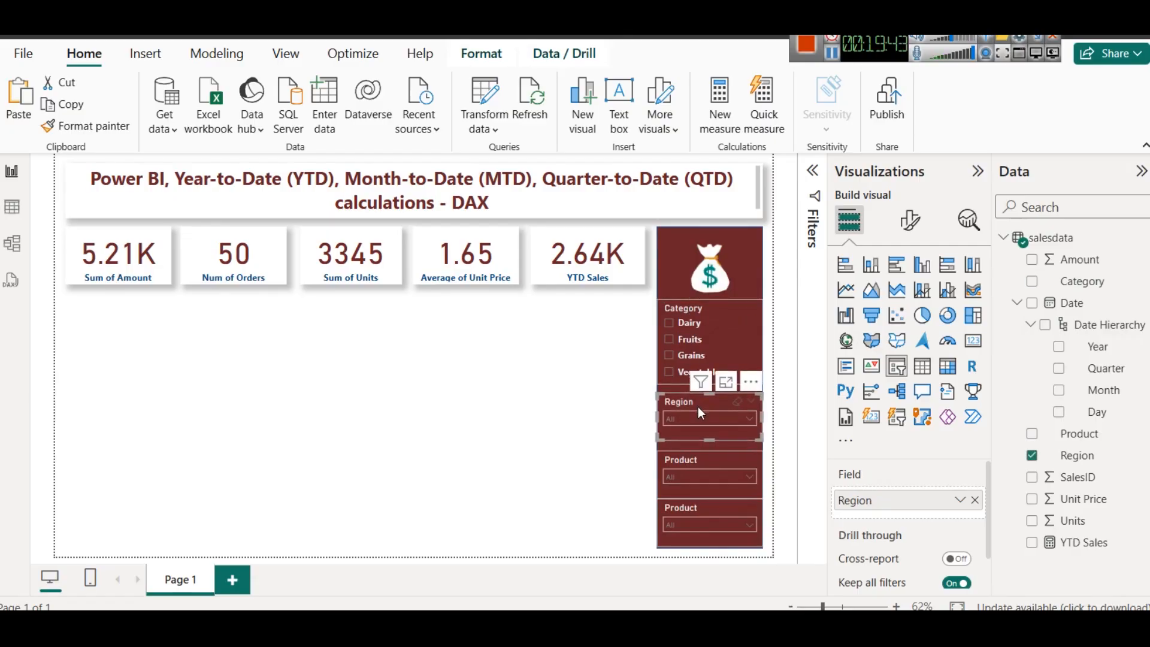
pyautogui.click(694, 455)
# Replace the Product field in the lowest slicer with Year from the Date Hierarchy
pyautogui.click(689, 506)
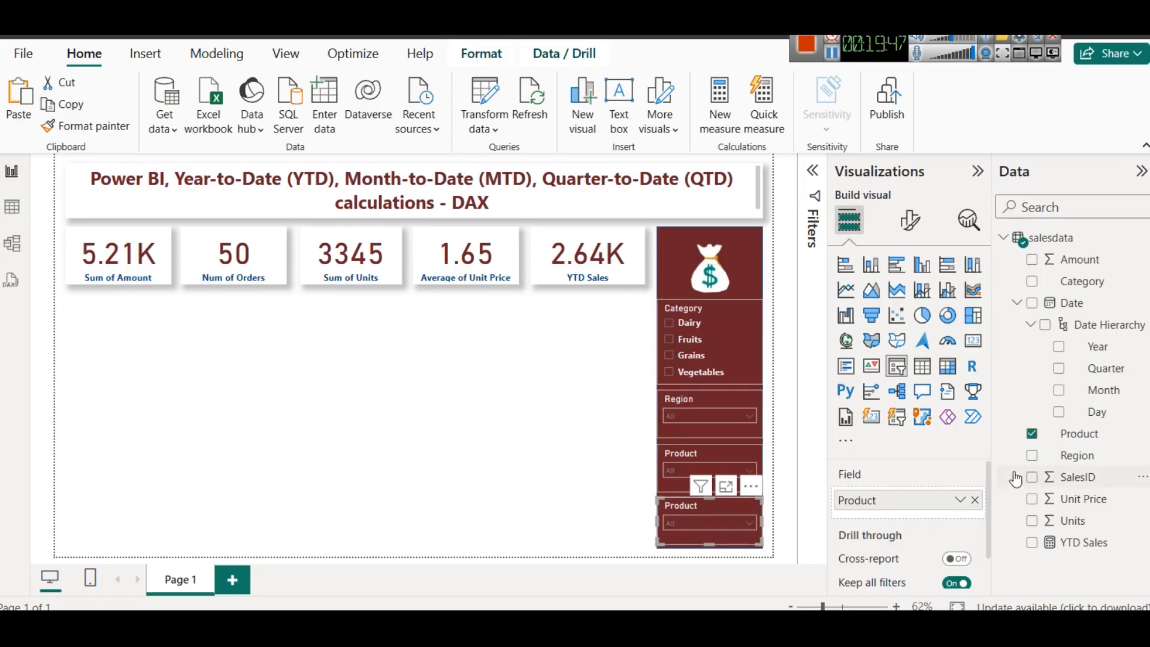
pyautogui.click(975, 500)
pyautogui.moveTo(1098, 347); pyautogui.dragTo(863, 507)
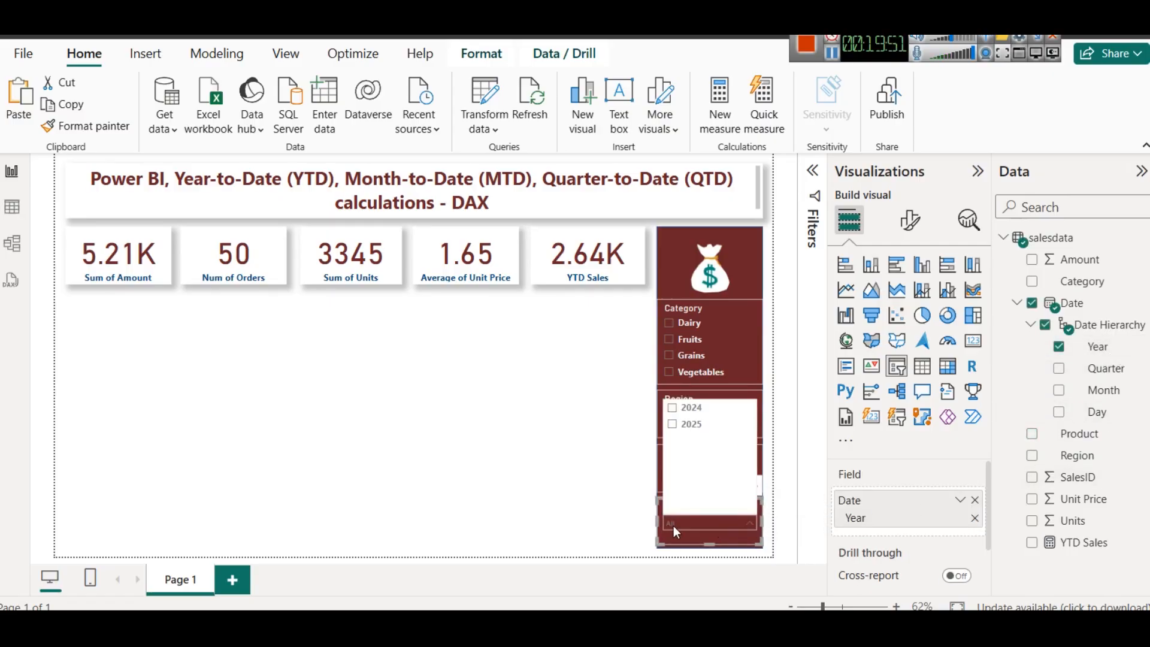
# Check the cards with the Year slicer set to 2025 and to 2024, then clear the year filter
pyautogui.click(690, 424)
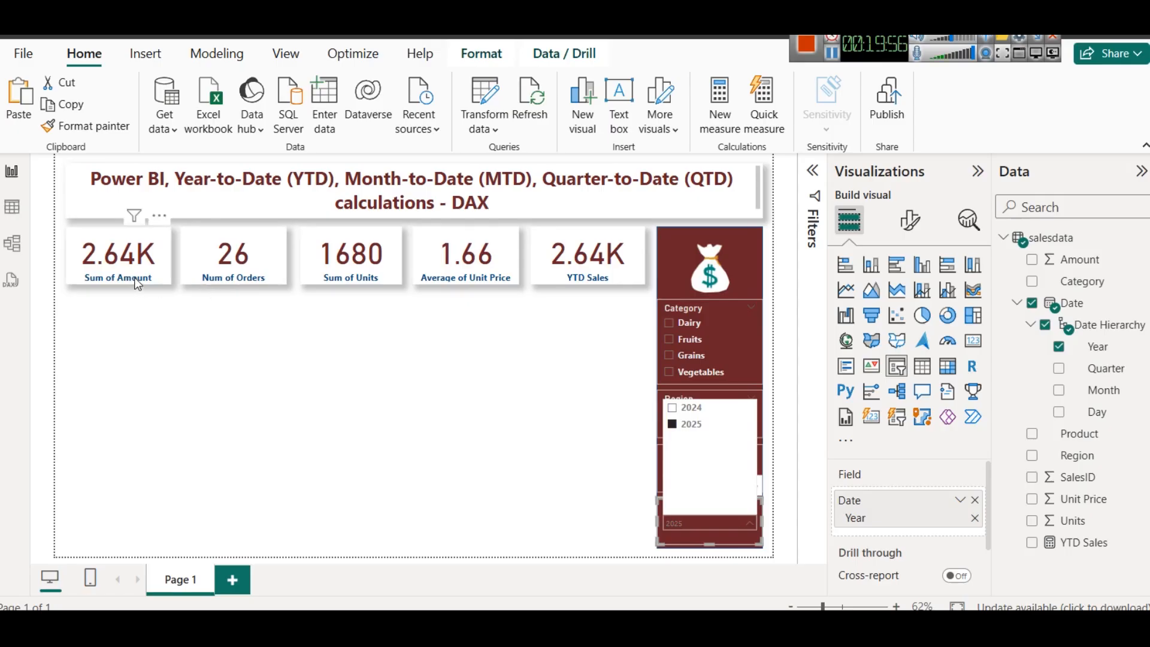
pyautogui.click(672, 409)
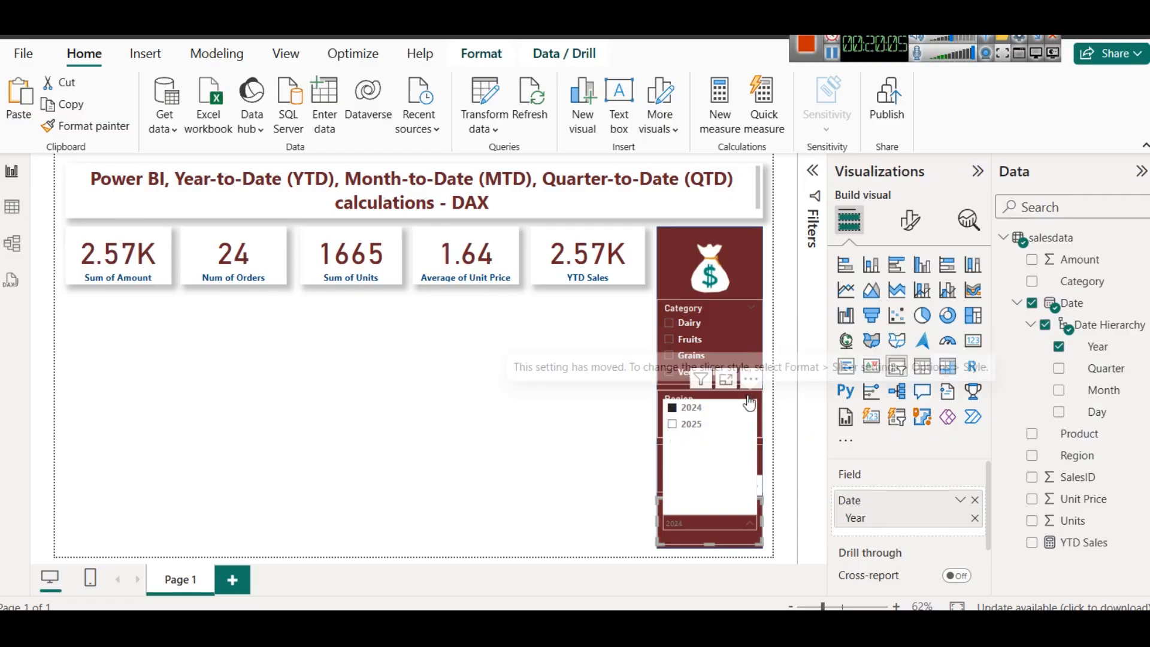
pyautogui.click(692, 409)
pyautogui.click(509, 407)
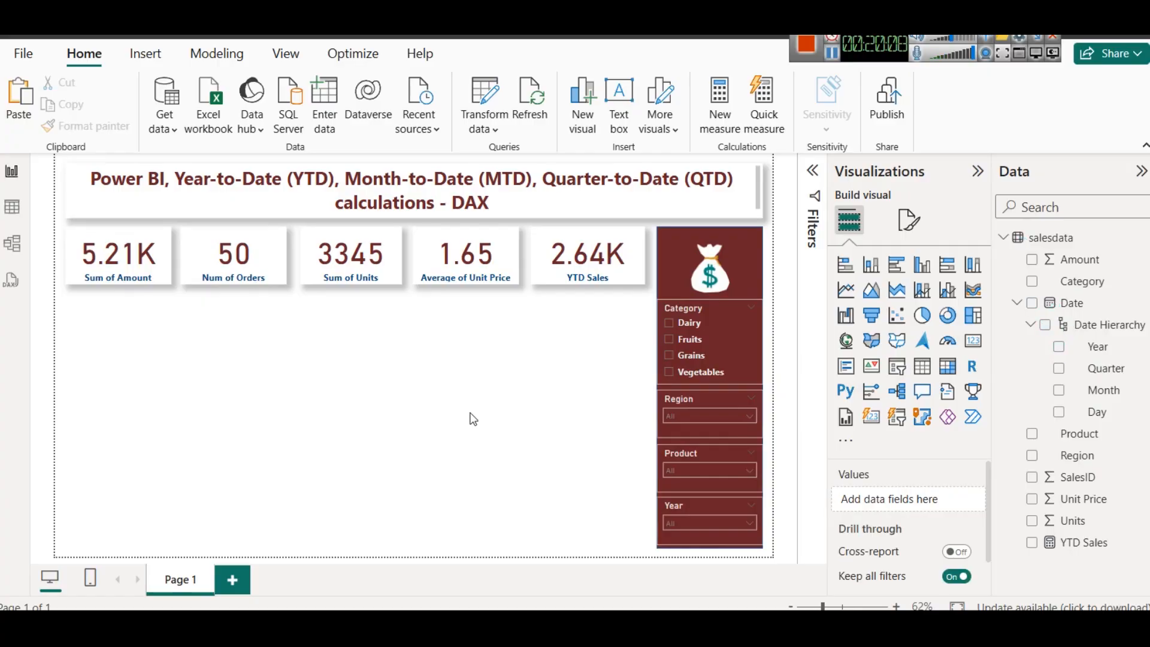
# Open the YTD Sales measure's formula and examine its CALCULATE expression and DATESYTD filter
pyautogui.click(595, 264)
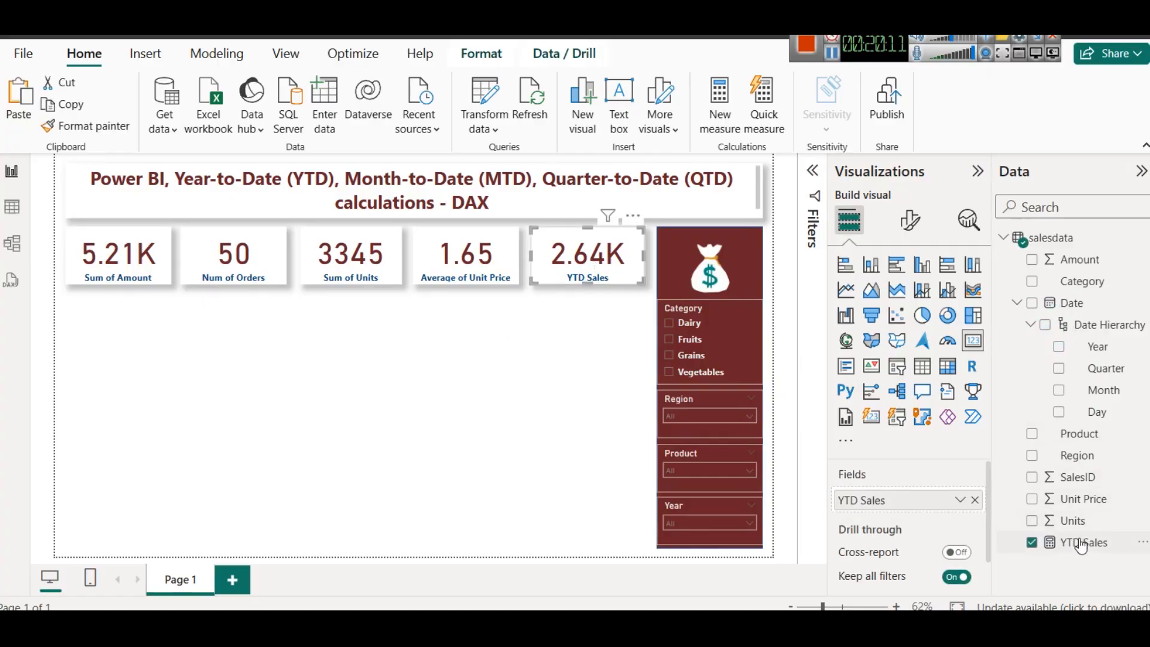
pyautogui.click(1088, 542)
pyautogui.click(197, 184)
pyautogui.press('BackSpace')
pyautogui.write('(')
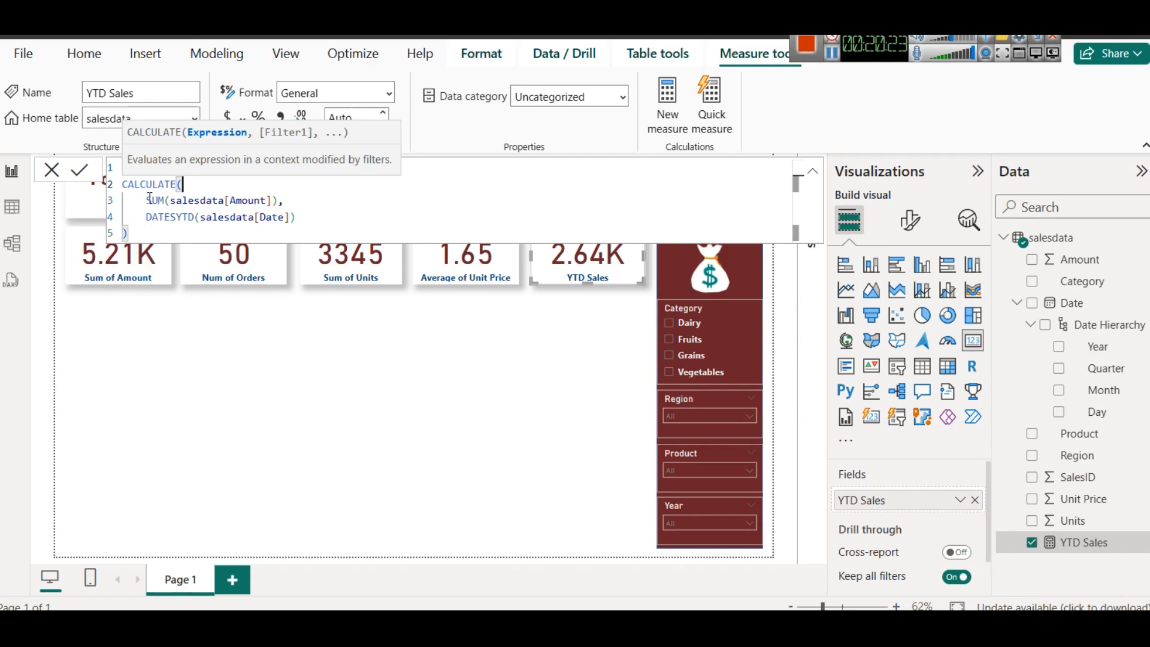
pyautogui.click(146, 217)
pyautogui.moveTo(147, 217); pyautogui.dragTo(335, 220)
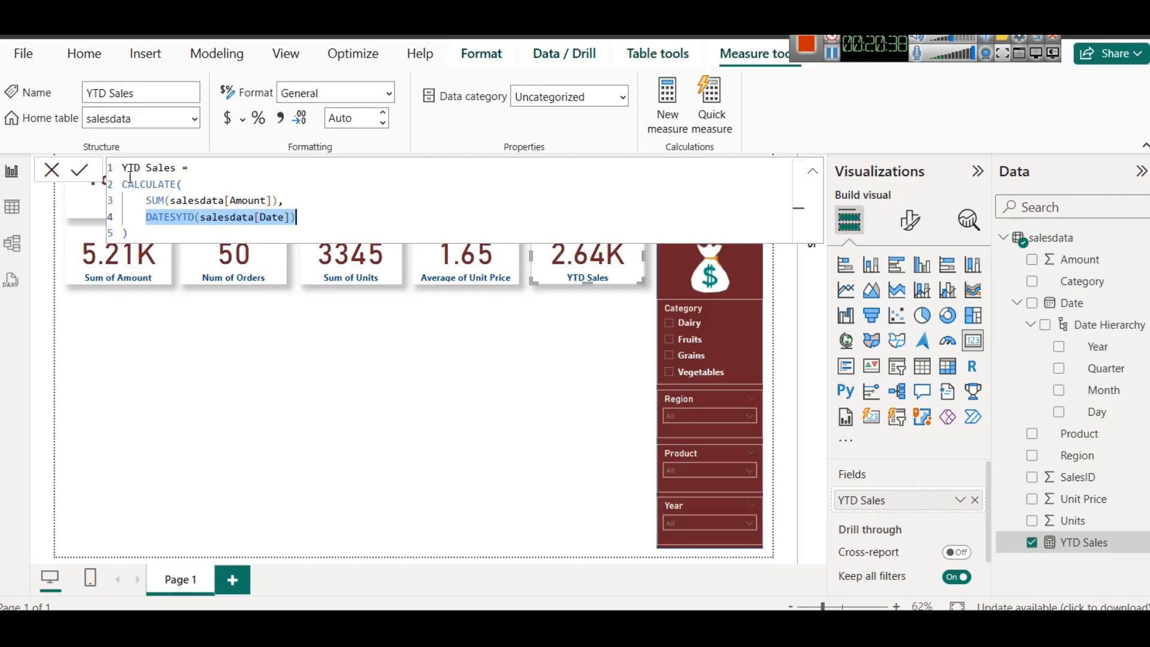
pyautogui.click(833, 54)
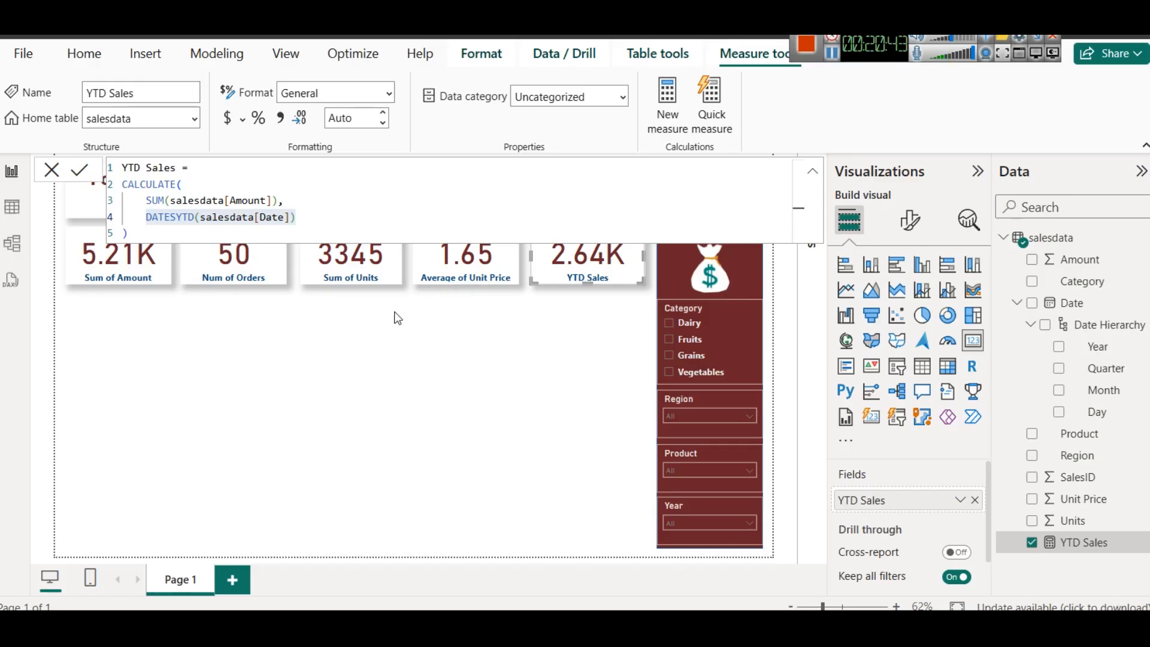
# Sort the salesdata table by Date in descending order in the table view, then return to the report
pyautogui.click(12, 207)
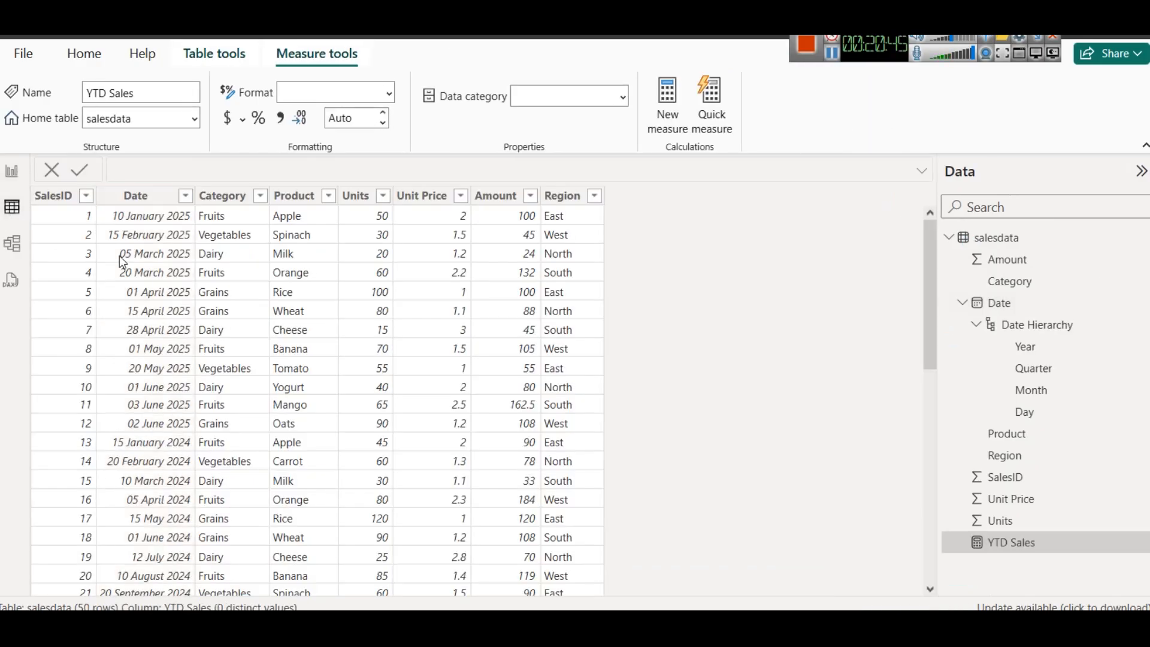
pyautogui.click(187, 197)
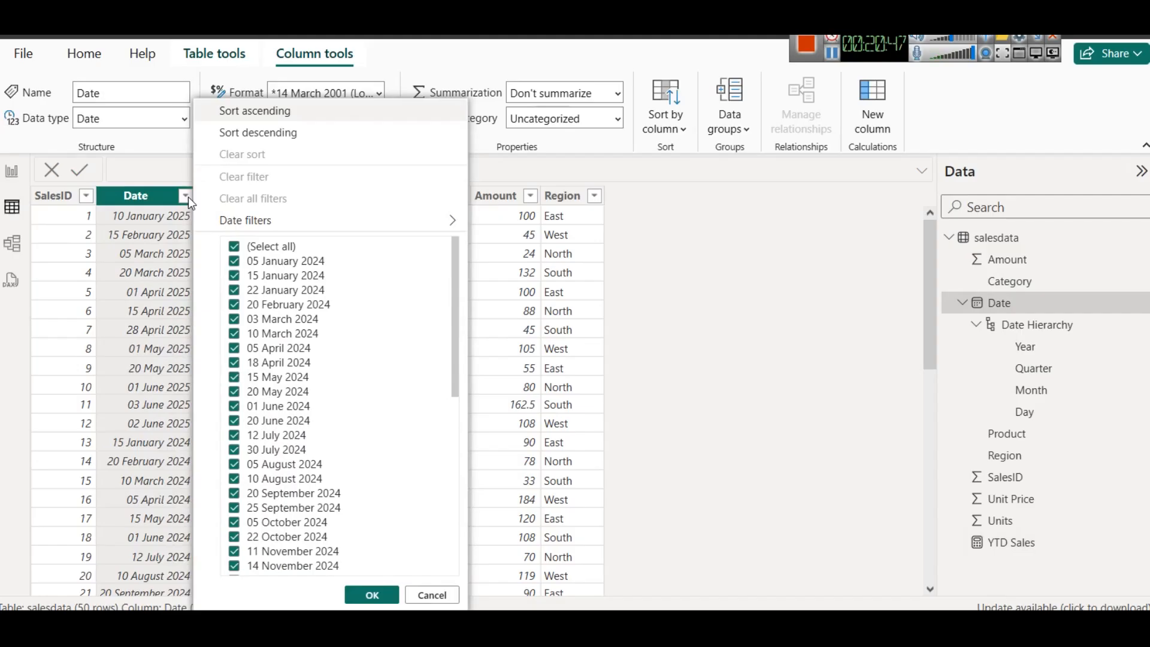
pyautogui.click(269, 133)
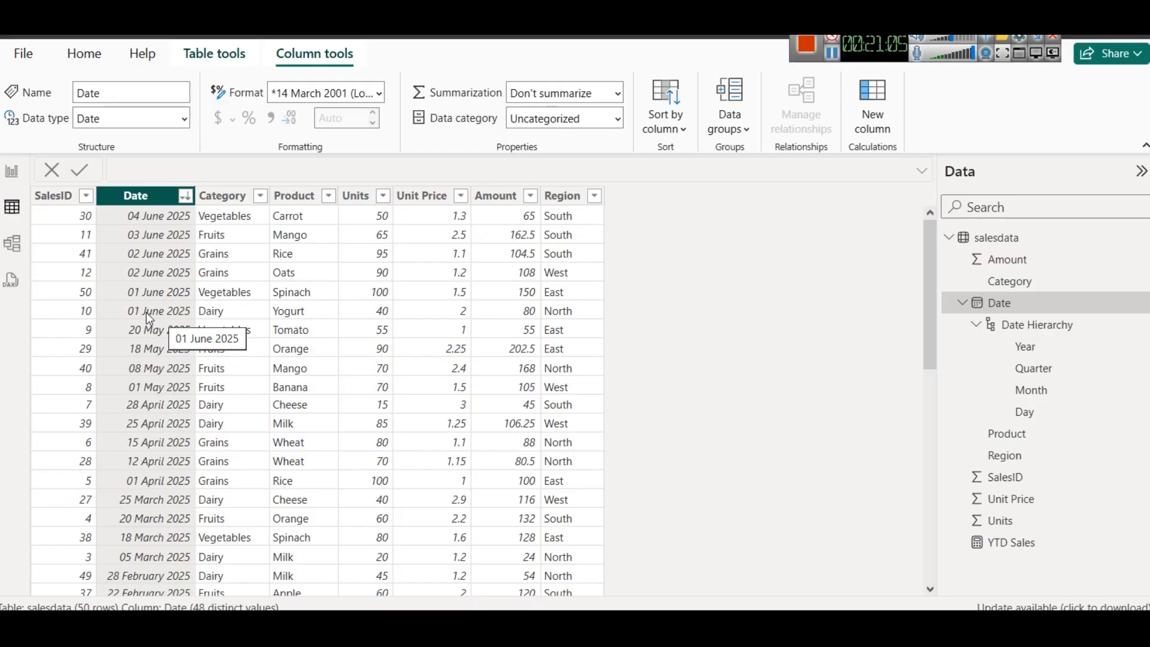
pyautogui.click(11, 171)
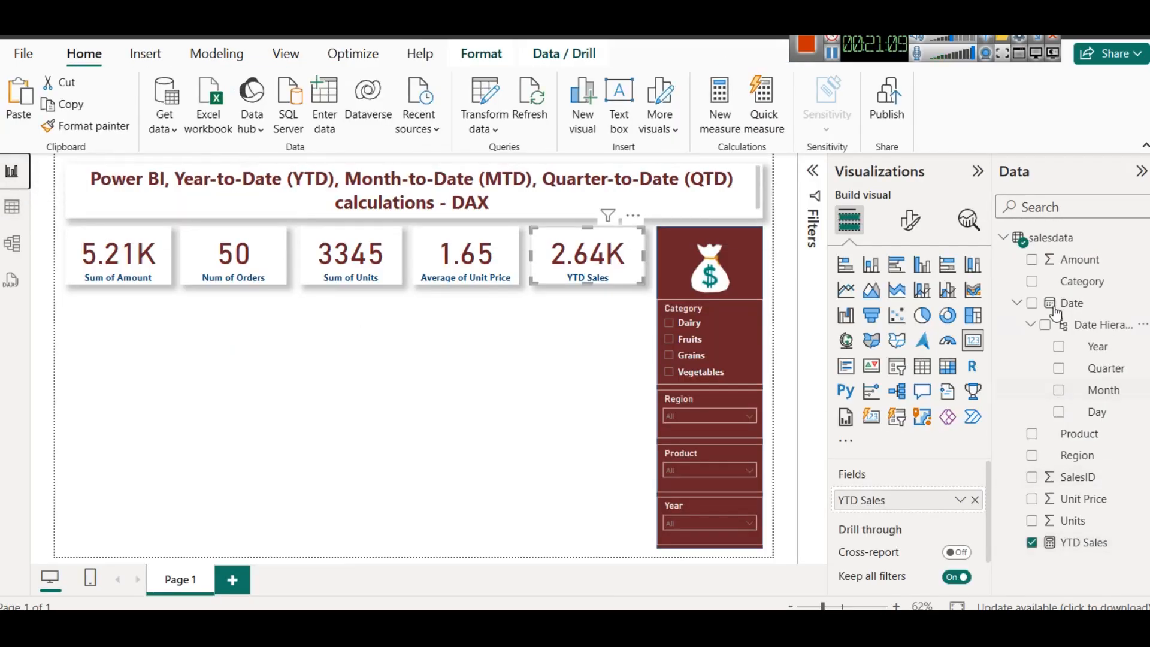
# Create a new measure in the salesdata table and paste in the copied MTD Sales formula using DATESMTD
pyautogui.click(1145, 242)
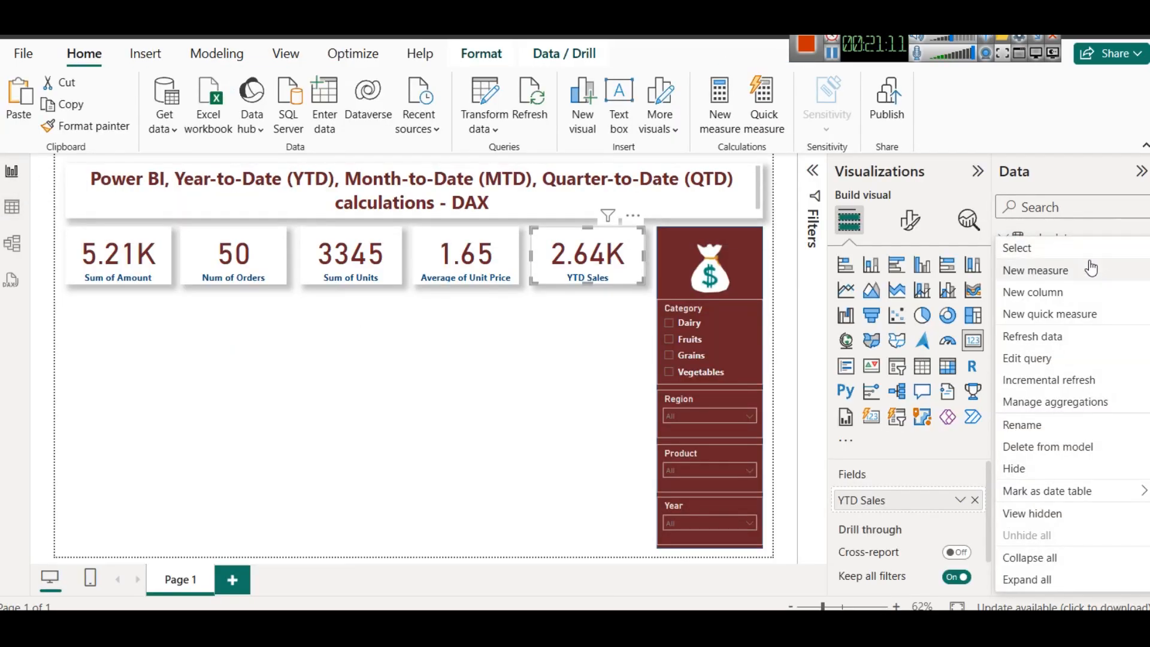
pyautogui.press('Escape')
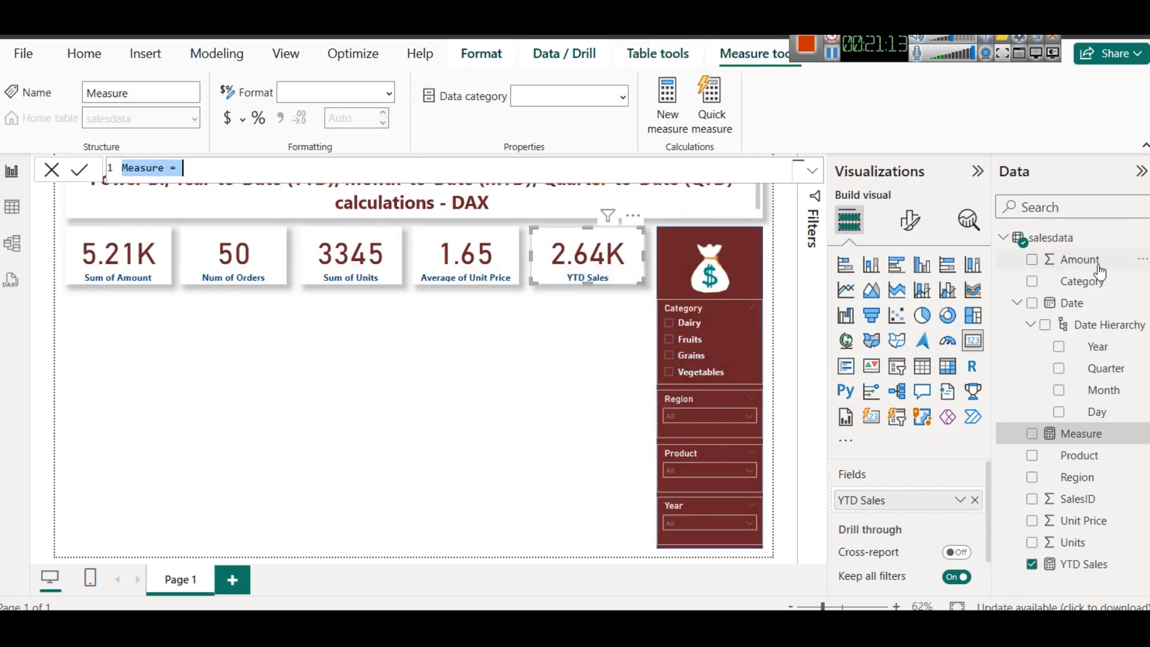
pyautogui.hotkey('ctrl', 'v')
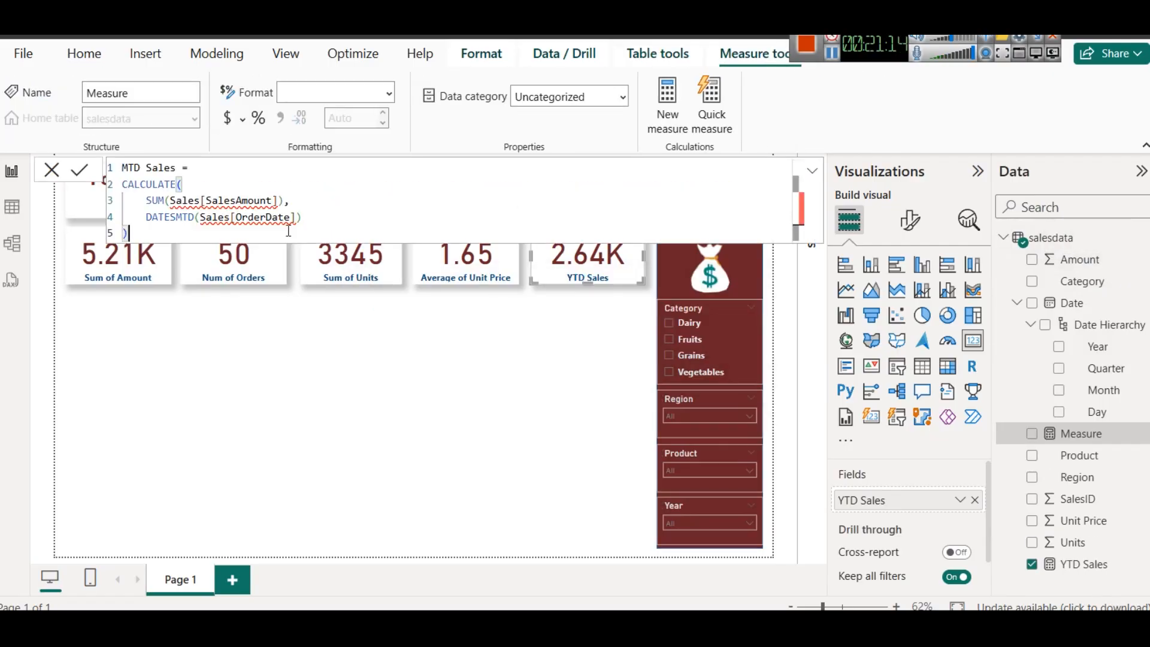
# Change the SUM argument in the MTD Sales formula to salesdata[Amount]
pyautogui.doubleClick(195, 200)
pyautogui.write('salesdata')
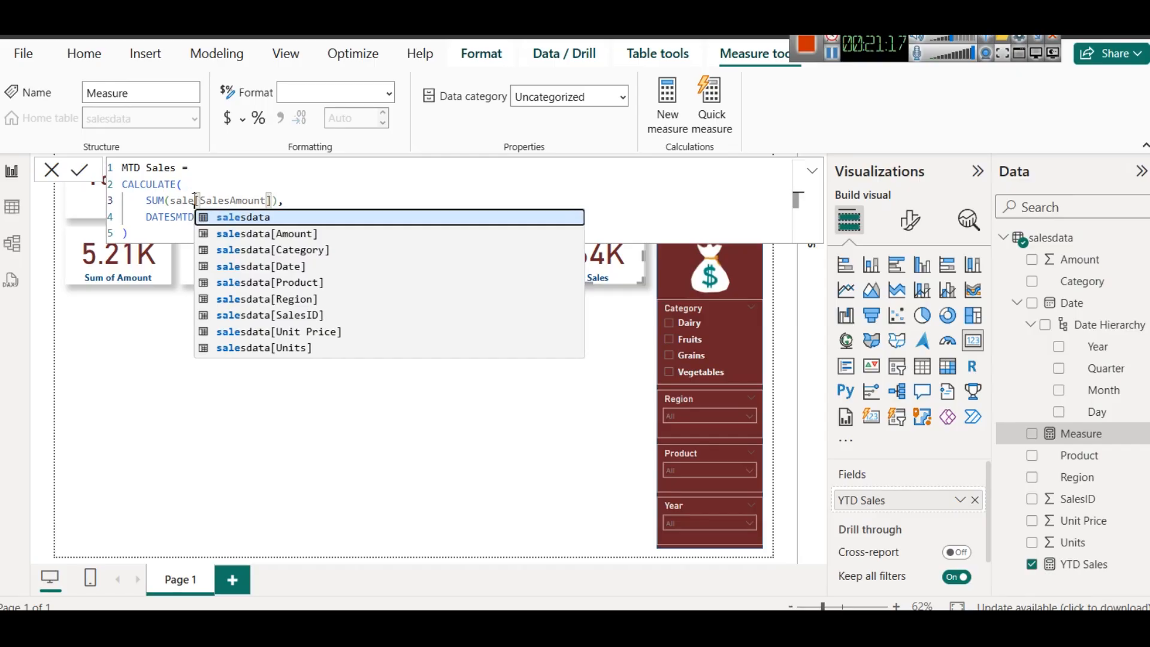
pyautogui.press('Right')
pyautogui.hotkey('shift', 'Right')
pyautogui.hotkey('shift', 'Right')
pyautogui.hotkey('shift', 'Right')
pyautogui.hotkey('shift', 'Right')
pyautogui.hotkey('shift', 'Right')
pyautogui.hotkey('shift', 'Right')
pyautogui.hotkey('shift', 'Right')
pyautogui.hotkey('shift', 'Right')
pyautogui.hotkey('shift', 'Right')
pyautogui.hotkey('shift', 'Right')
pyautogui.hotkey('shift', 'Right')
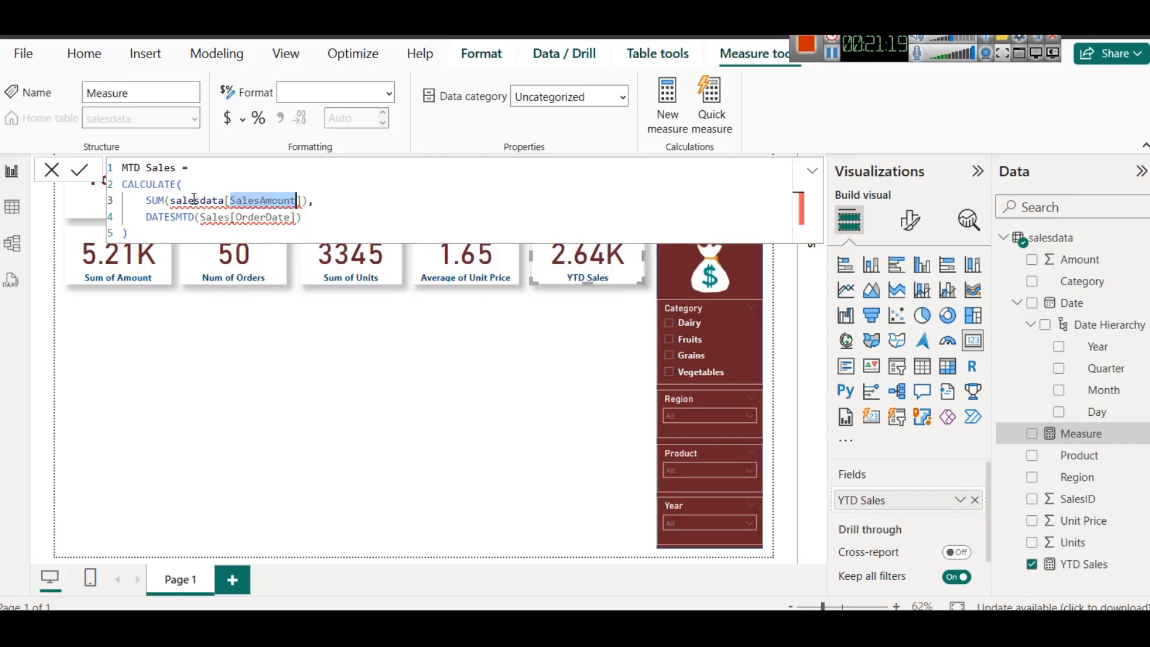
pyautogui.press('BackSpace')
pyautogui.write('A')
pyautogui.press('Tab')
pyautogui.press('Right')
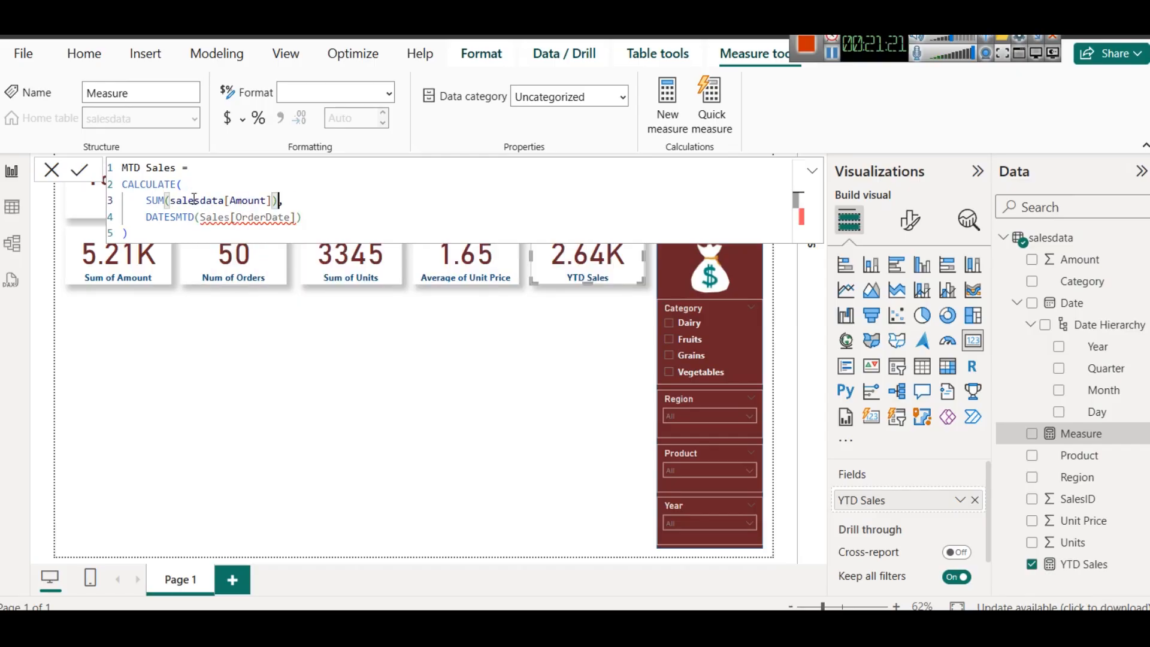
# Change the DATESMTD argument in the MTD Sales formula to salesdata[Date]
pyautogui.press('Down')
pyautogui.press('Left')
pyautogui.press('Left')
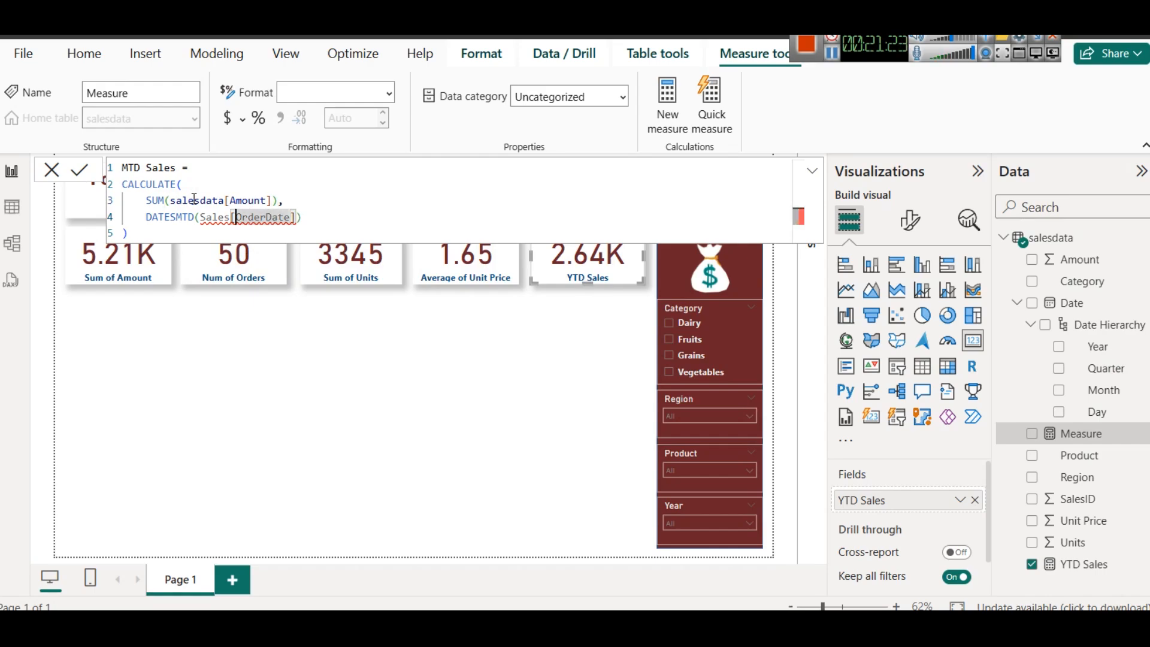
pyautogui.press('Left')
pyautogui.press('Left')
pyautogui.press('Left')
pyautogui.press('Right')
pyautogui.hotkey('shift', 'Left')
pyautogui.hotkey('shift', 'Left')
pyautogui.hotkey('shift', 'Left')
pyautogui.hotkey('shift', 'Left')
pyautogui.hotkey('shift', 'Left')
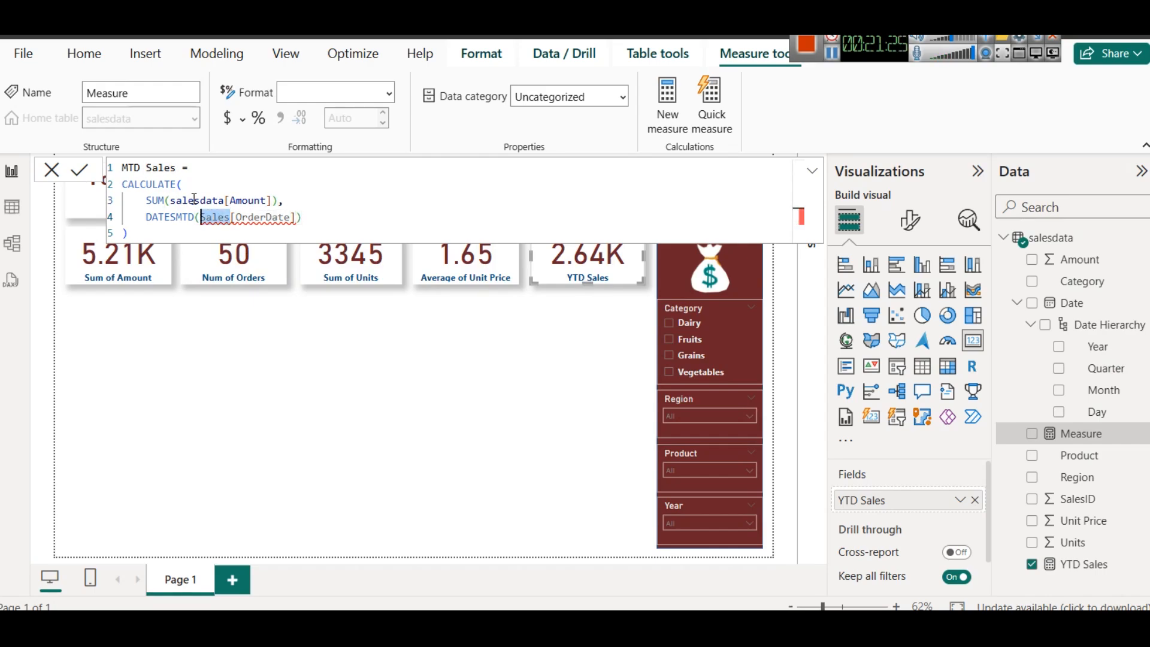
pyautogui.write('s')
pyautogui.press('Tab')
pyautogui.hotkey('shift', 'Right')
pyautogui.hotkey('shift', 'Right')
pyautogui.hotkey('shift', 'Right')
pyautogui.hotkey('shift', 'Right')
pyautogui.hotkey('shift', 'Right')
pyautogui.hotkey('shift', 'Right')
pyautogui.hotkey('shift', 'Right')
pyautogui.hotkey('shift', 'Right')
pyautogui.hotkey('shift', 'Right')
pyautogui.press('BackSpace')
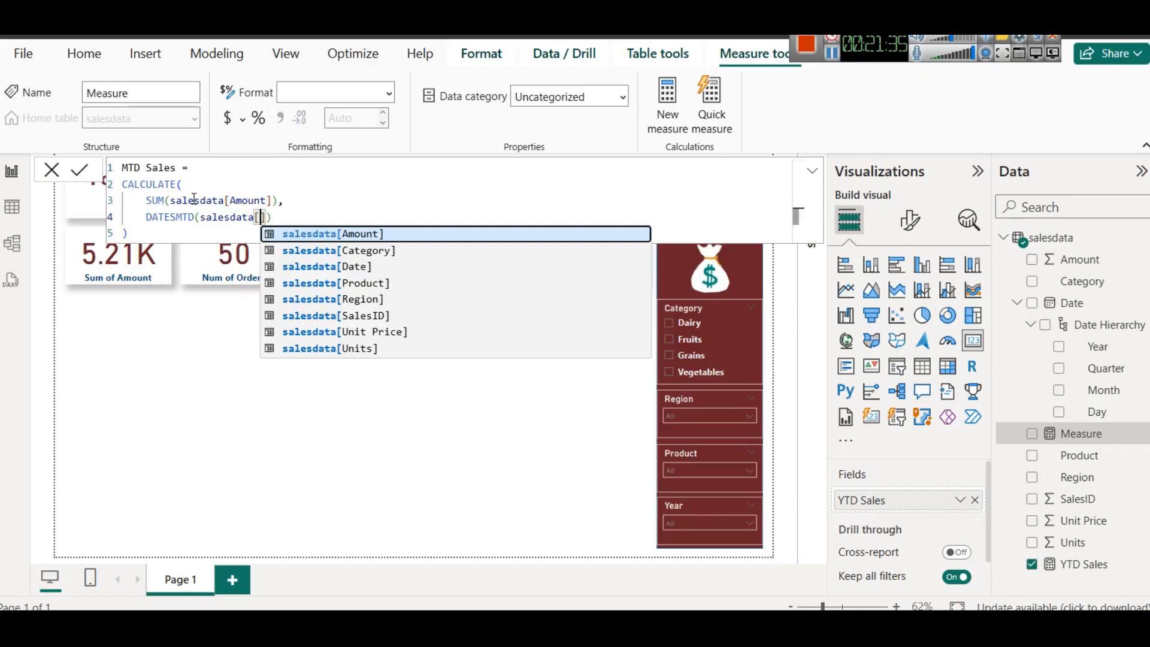
pyautogui.press('Down')
pyautogui.press('Down')
pyautogui.press('Tab')
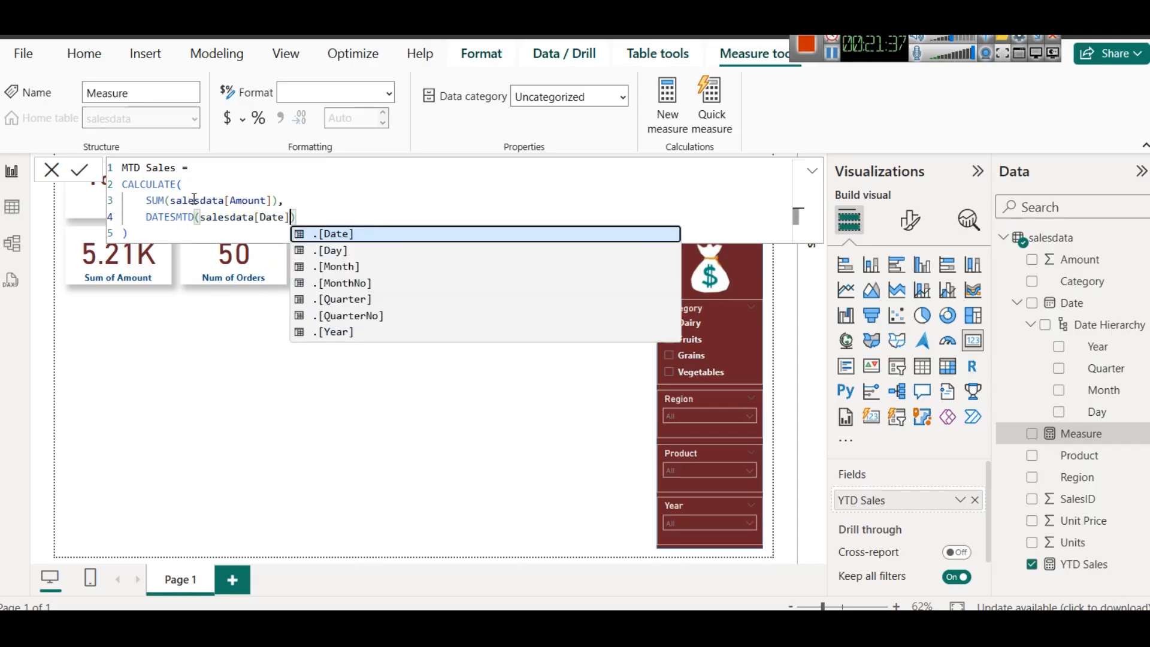
pyautogui.click(229, 179)
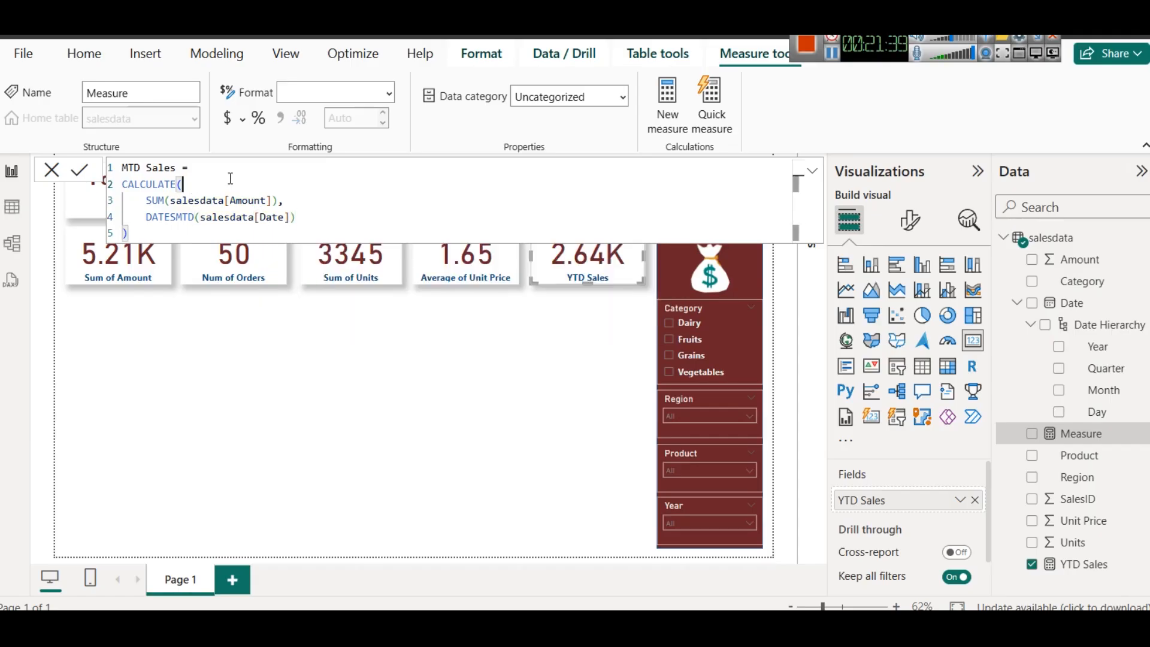
# Commit the MTD Sales measure and replace Average of Unit Price with MTD Sales in the fourth card
pyautogui.click(80, 170)
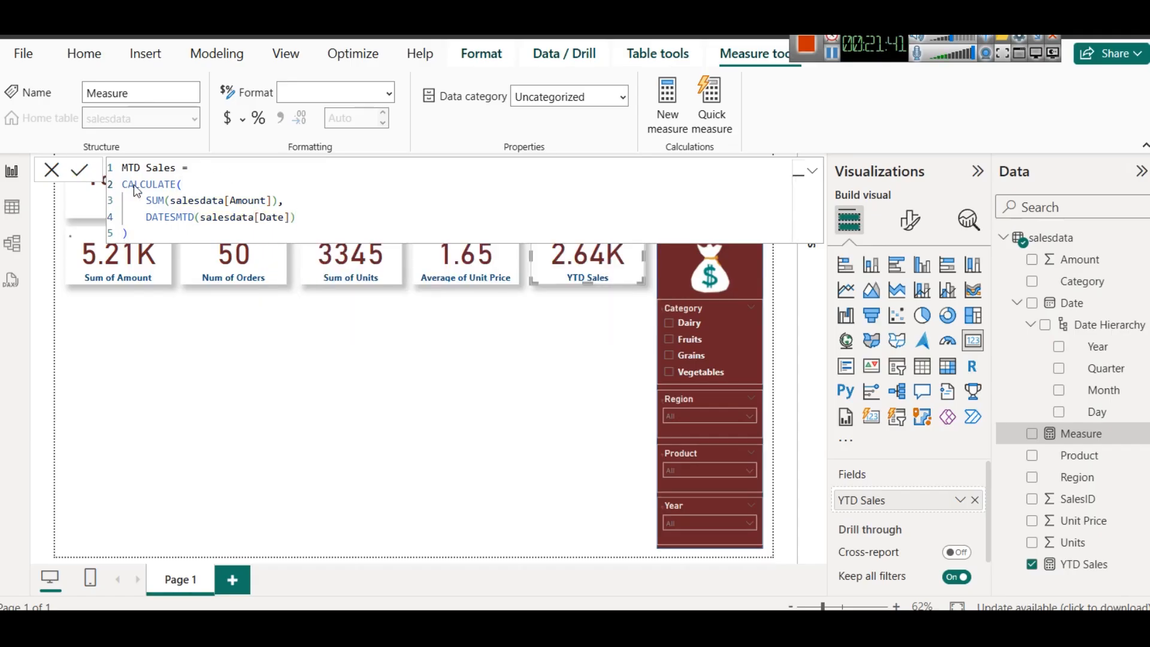
pyautogui.click(476, 406)
pyautogui.click(479, 262)
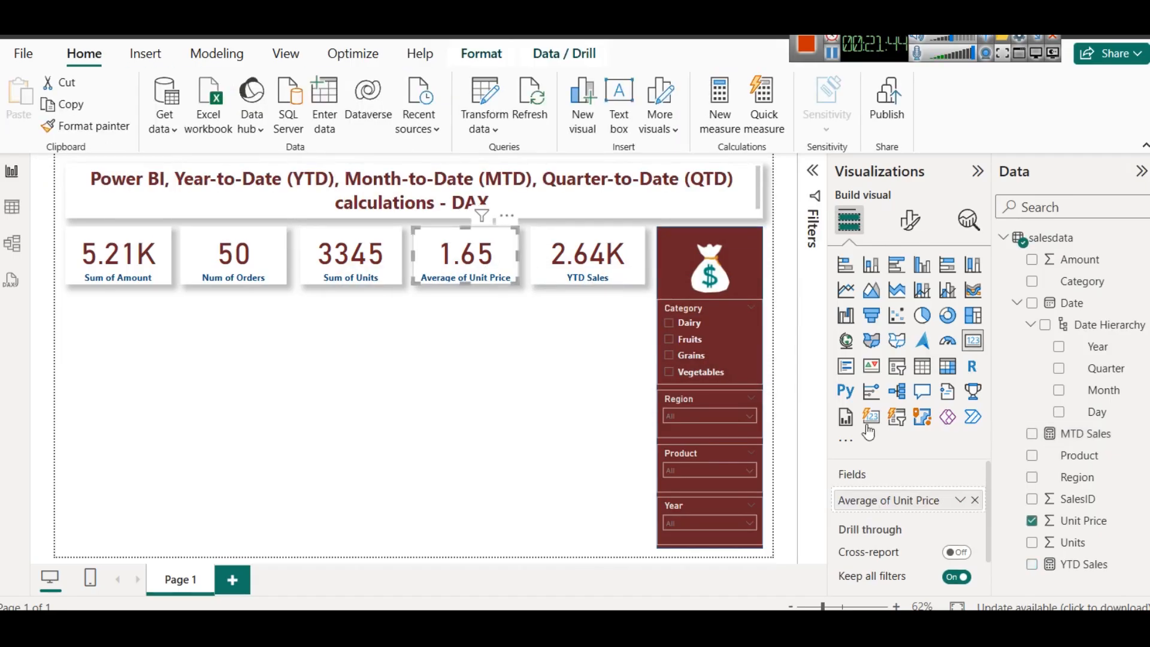
pyautogui.click(977, 500)
pyautogui.moveTo(1073, 434); pyautogui.dragTo(887, 504)
pyautogui.click(459, 343)
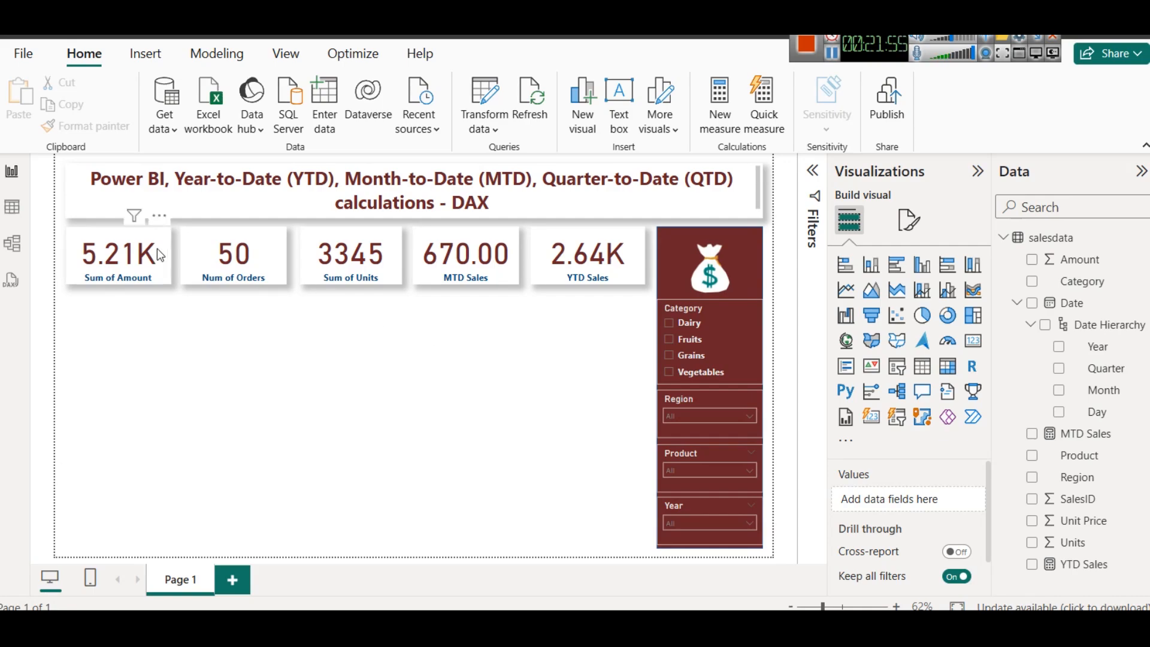
# Format the Amount column in the table view as currency with the ₹ Bangla (India) symbol
pyautogui.click(12, 207)
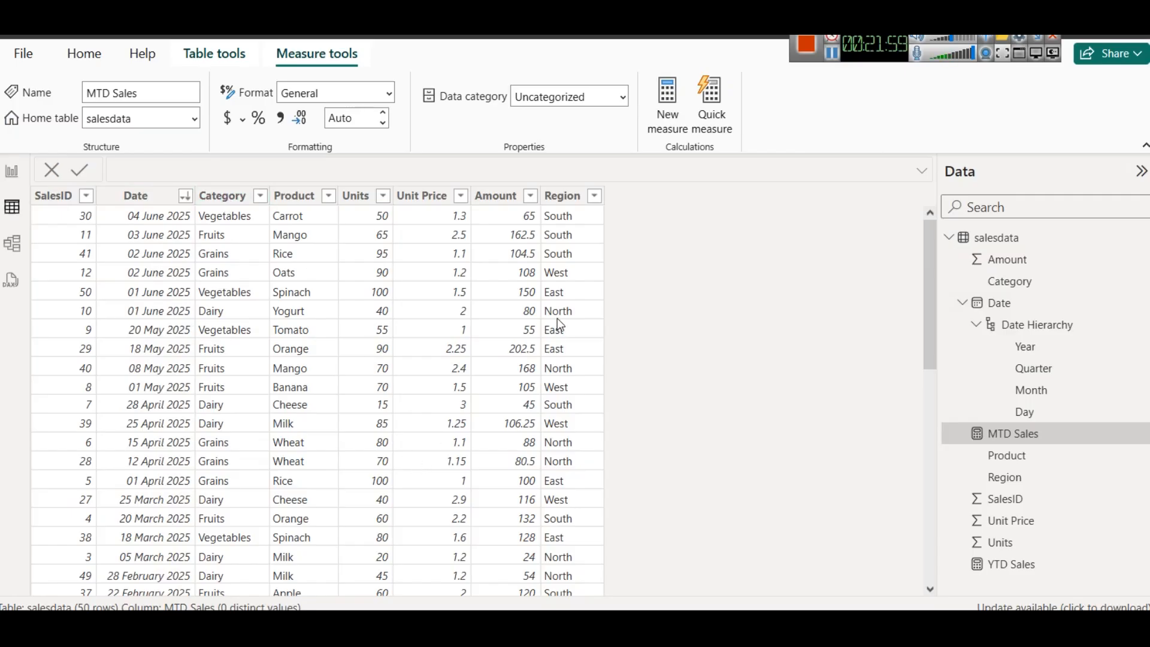
pyautogui.click(483, 199)
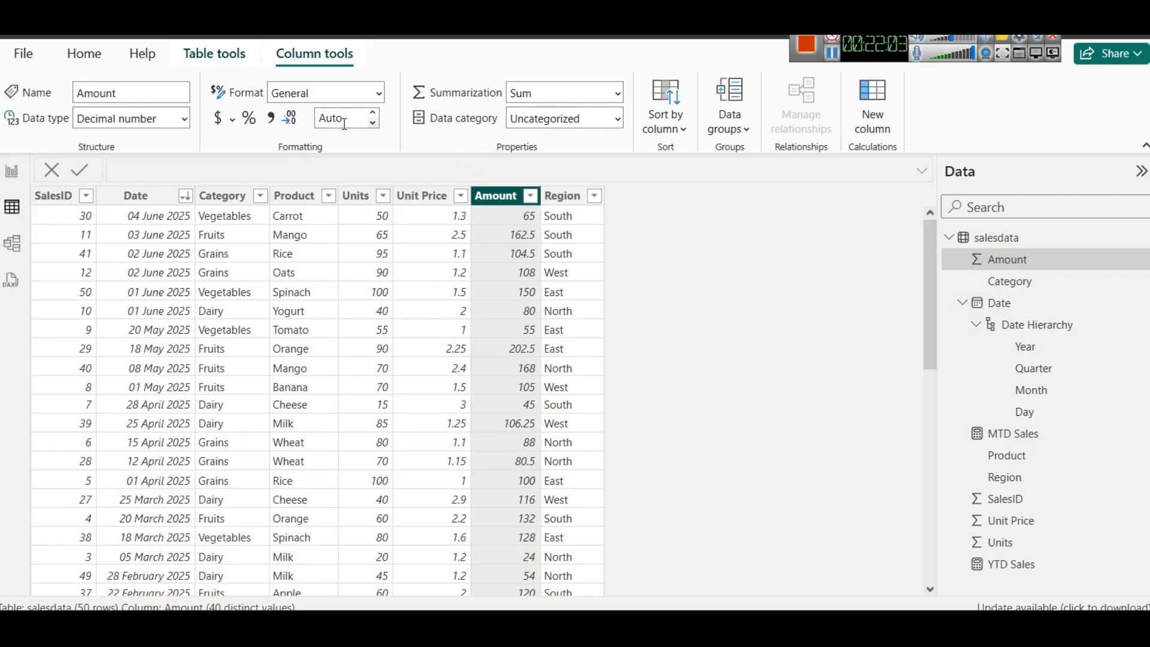
pyautogui.click(231, 120)
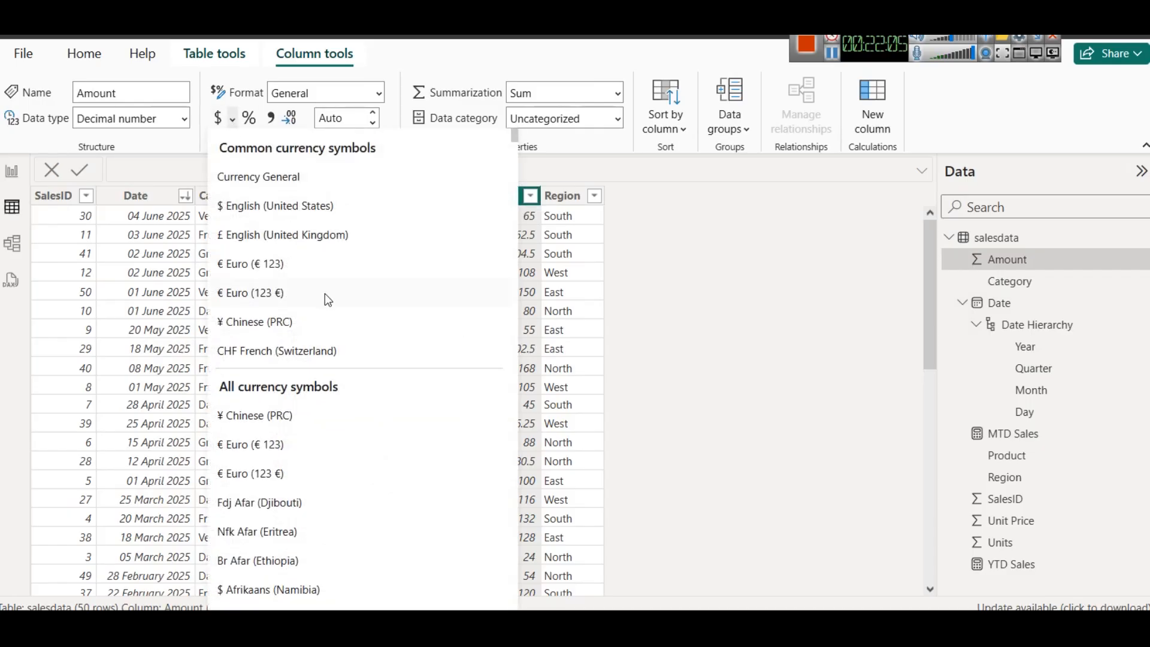
pyautogui.scroll(-4, 324, 299)
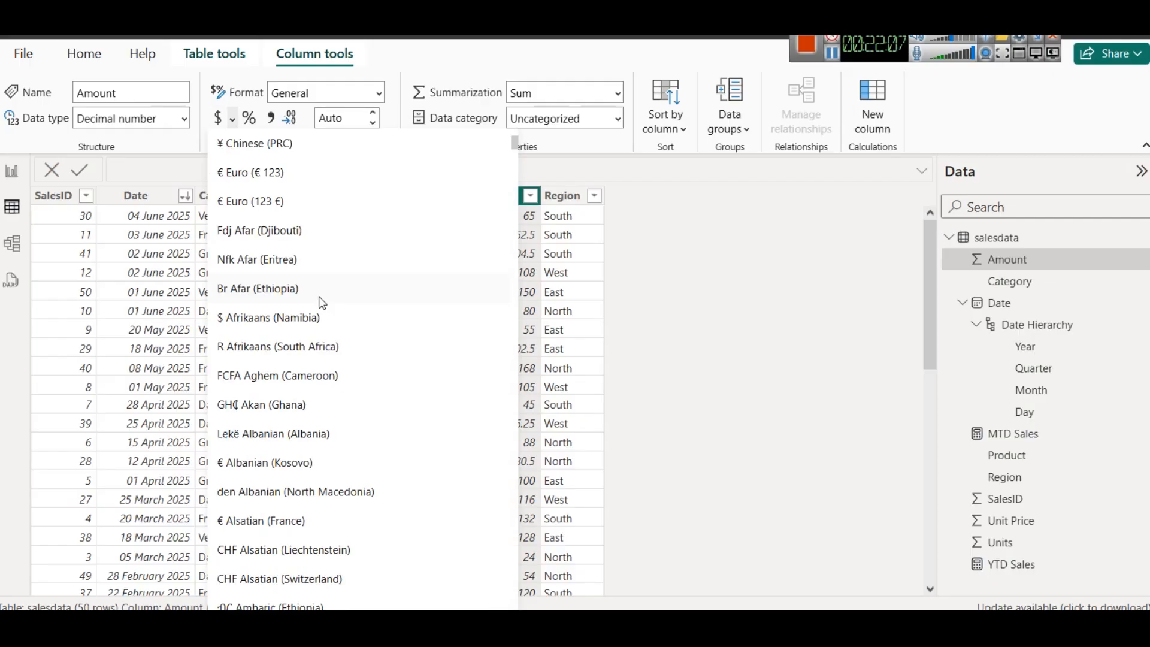
pyautogui.scroll(-5, 276, 271)
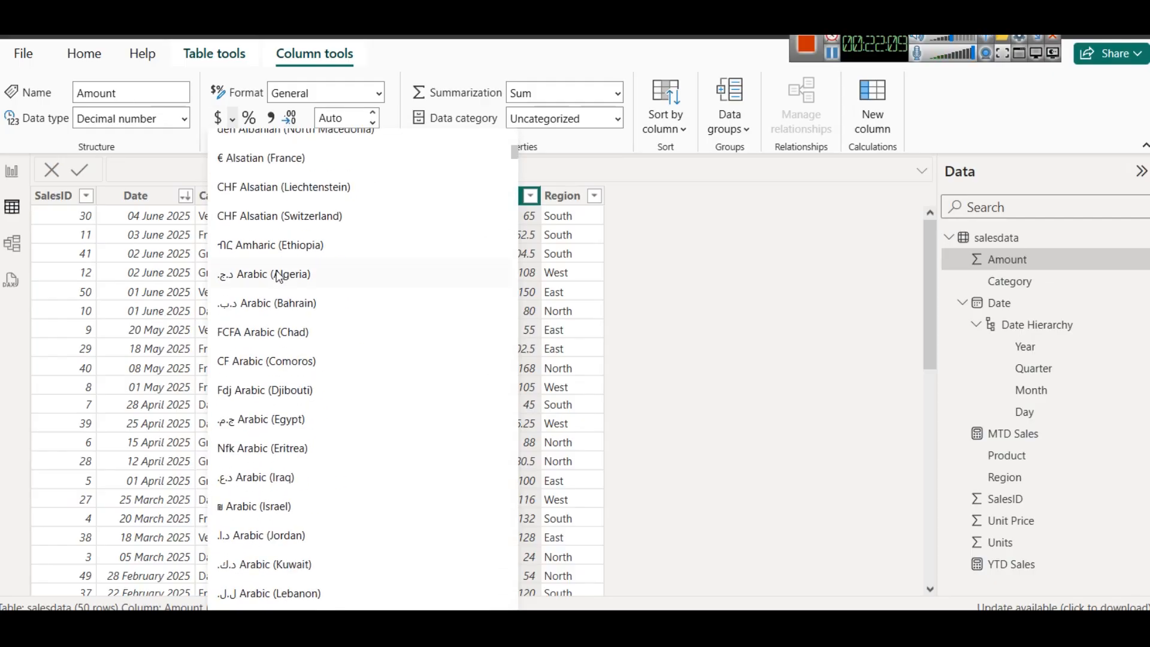
pyautogui.scroll(-4, 279, 276)
pyautogui.scroll(-5, 297, 296)
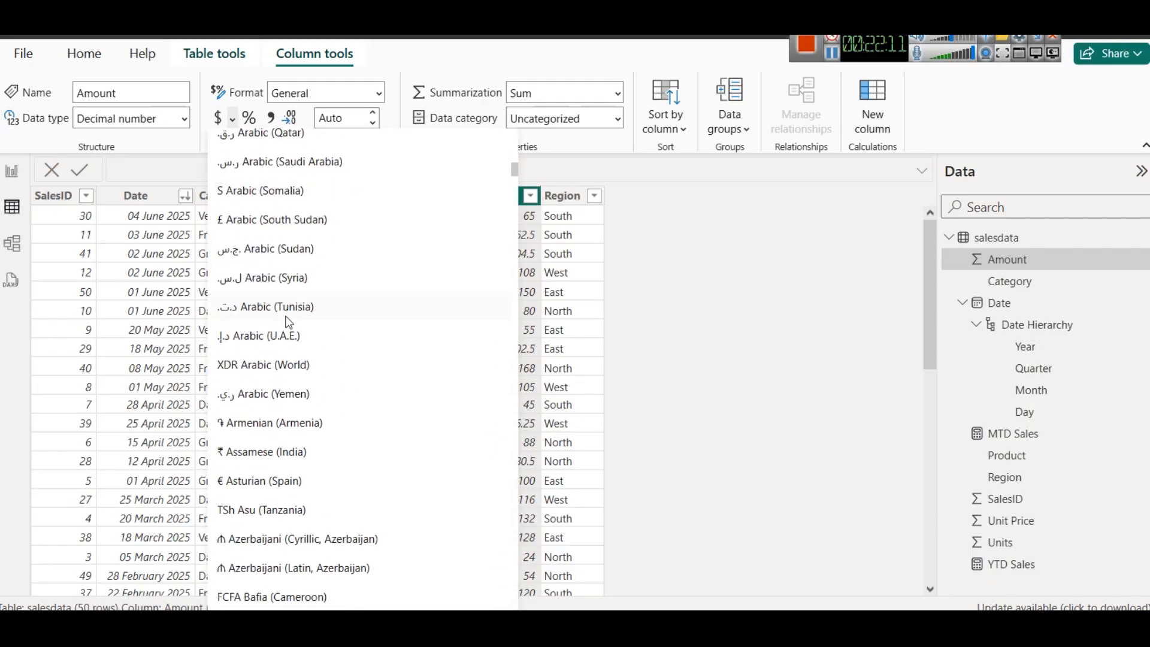
pyautogui.scroll(-4, 288, 322)
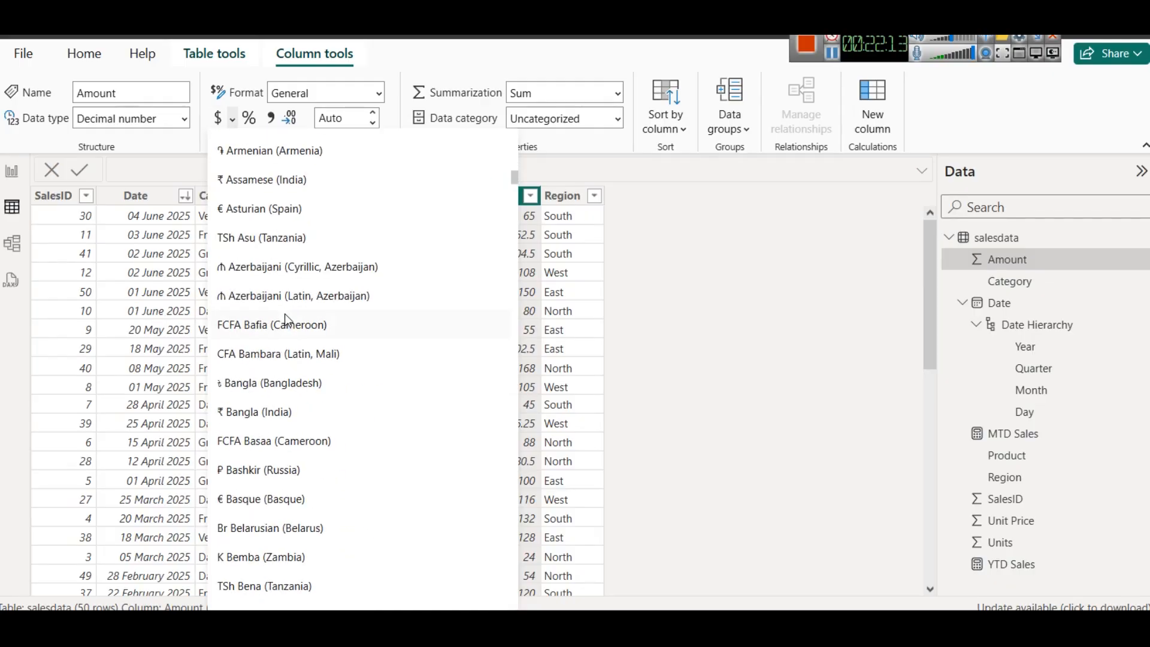
pyautogui.click(301, 411)
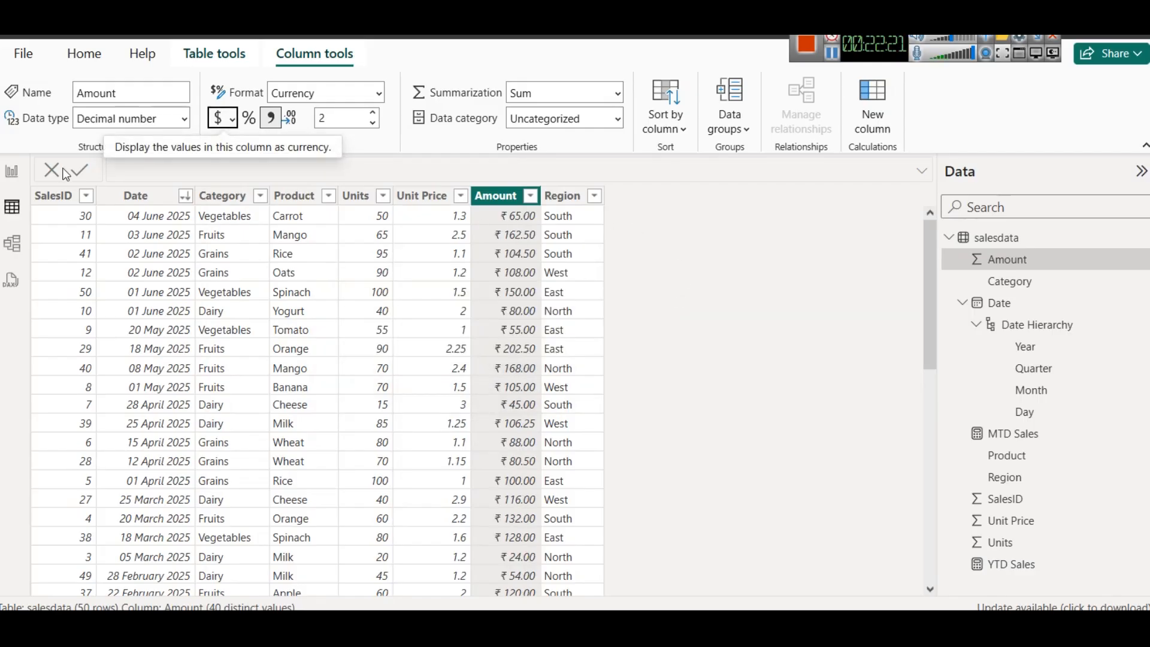
# Return to the report and set the callout value font size of the Sum of Amount card to 40
pyautogui.click(11, 171)
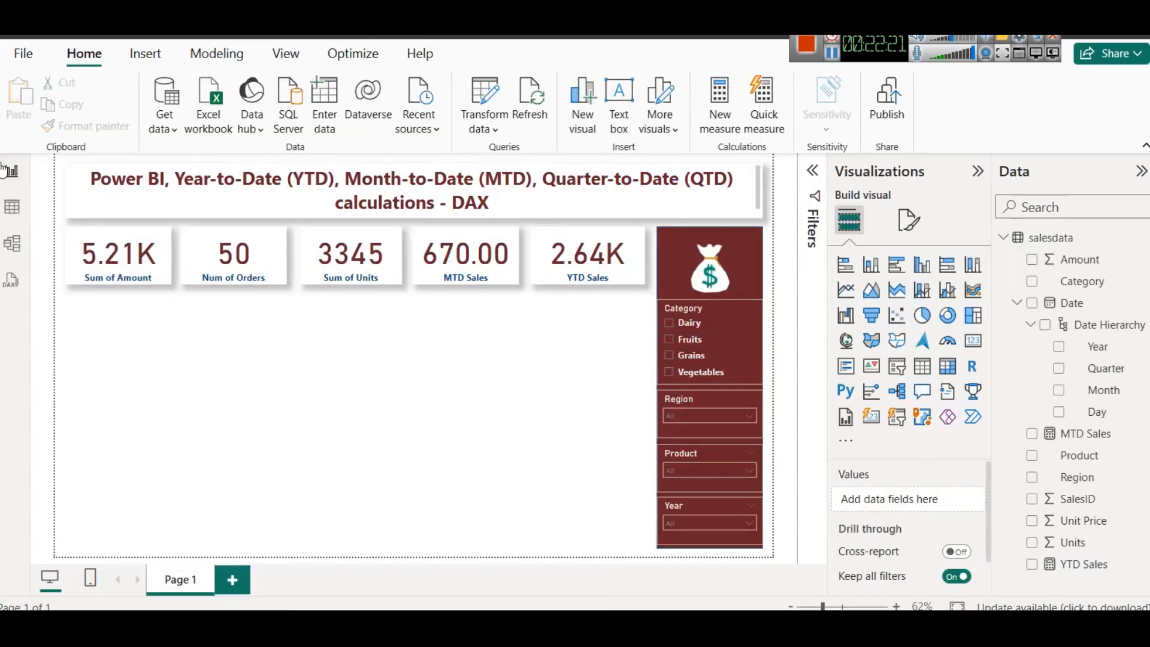
pyautogui.click(133, 262)
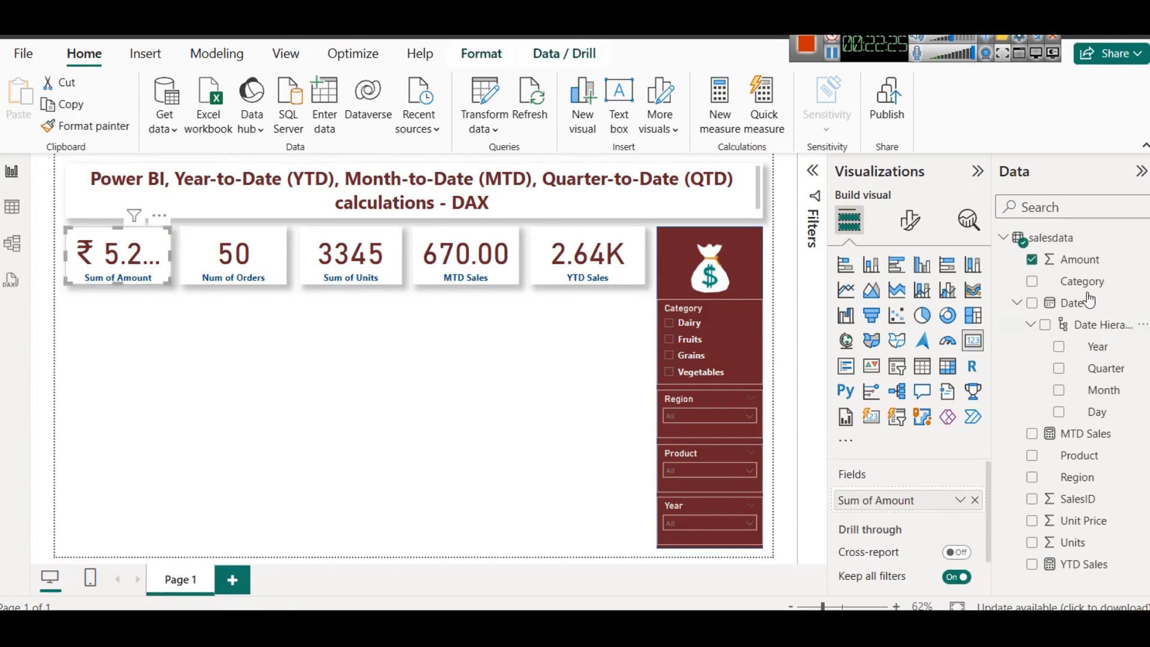
pyautogui.click(910, 222)
pyautogui.click(881, 345)
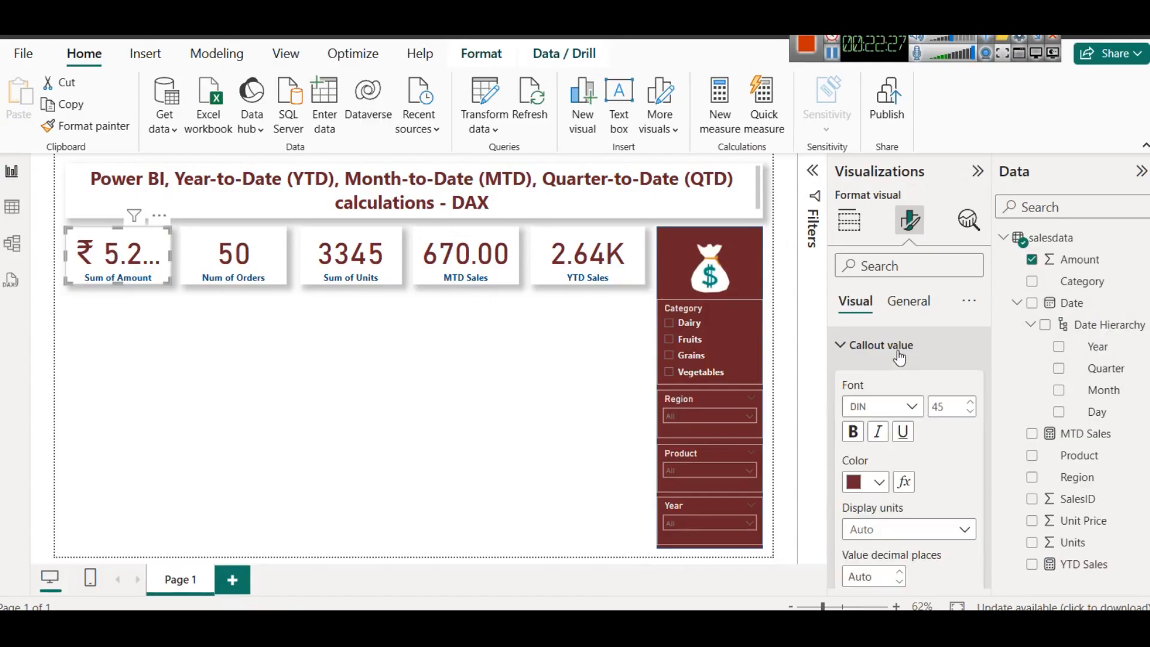
pyautogui.click(971, 418)
pyautogui.click(970, 418)
pyautogui.click(971, 418)
pyautogui.click(970, 418)
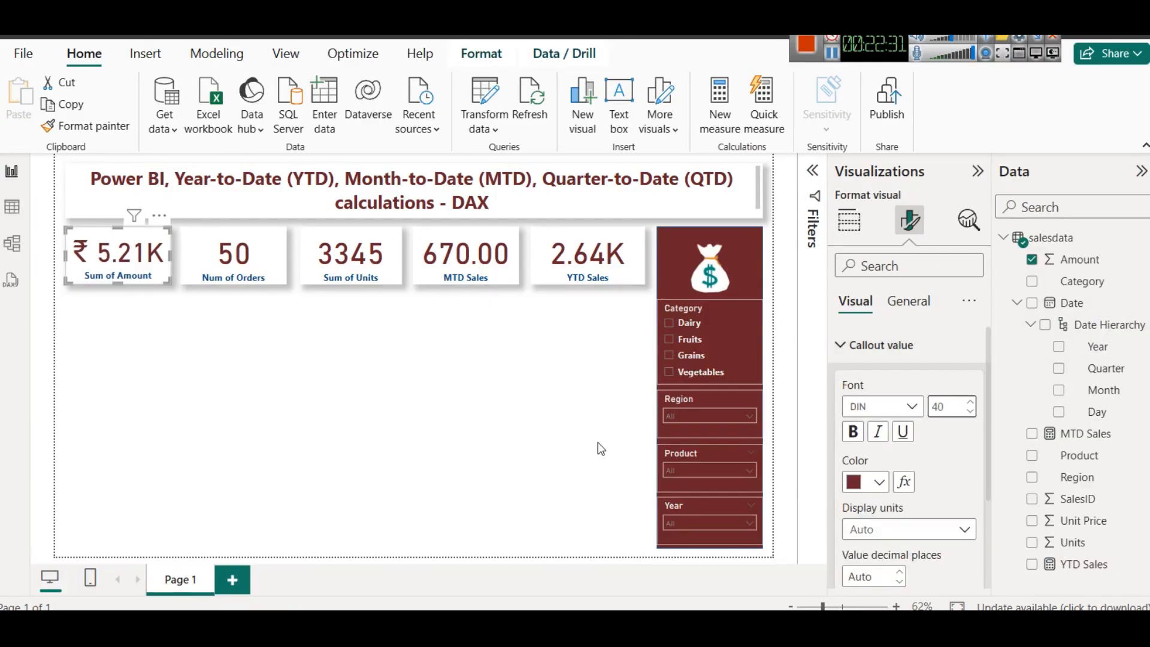
pyautogui.click(612, 435)
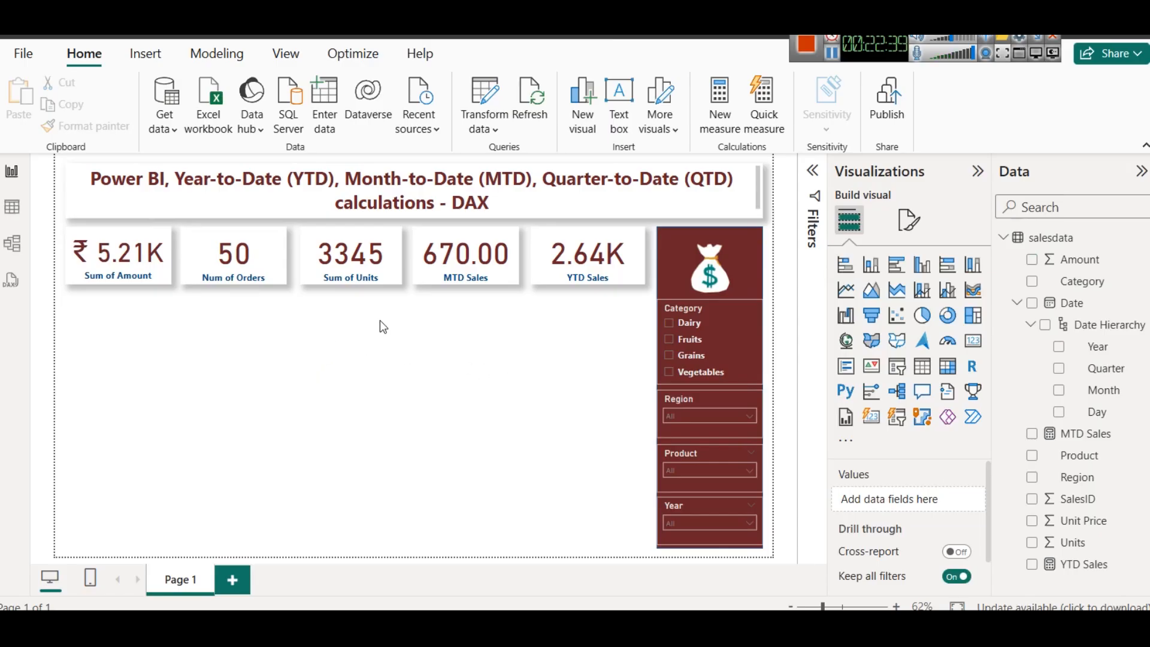
# Format the YTD Sales and MTD Sales measures as ₹ Bangla (India) currency in the table view
pyautogui.click(21, 218)
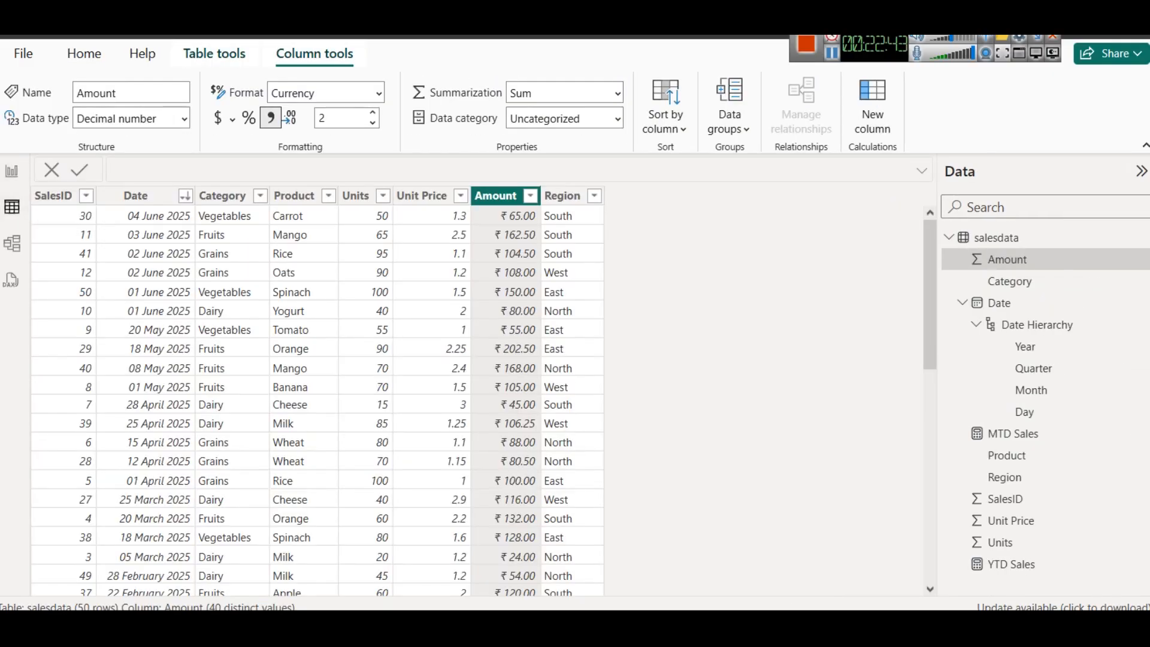
pyautogui.click(1025, 565)
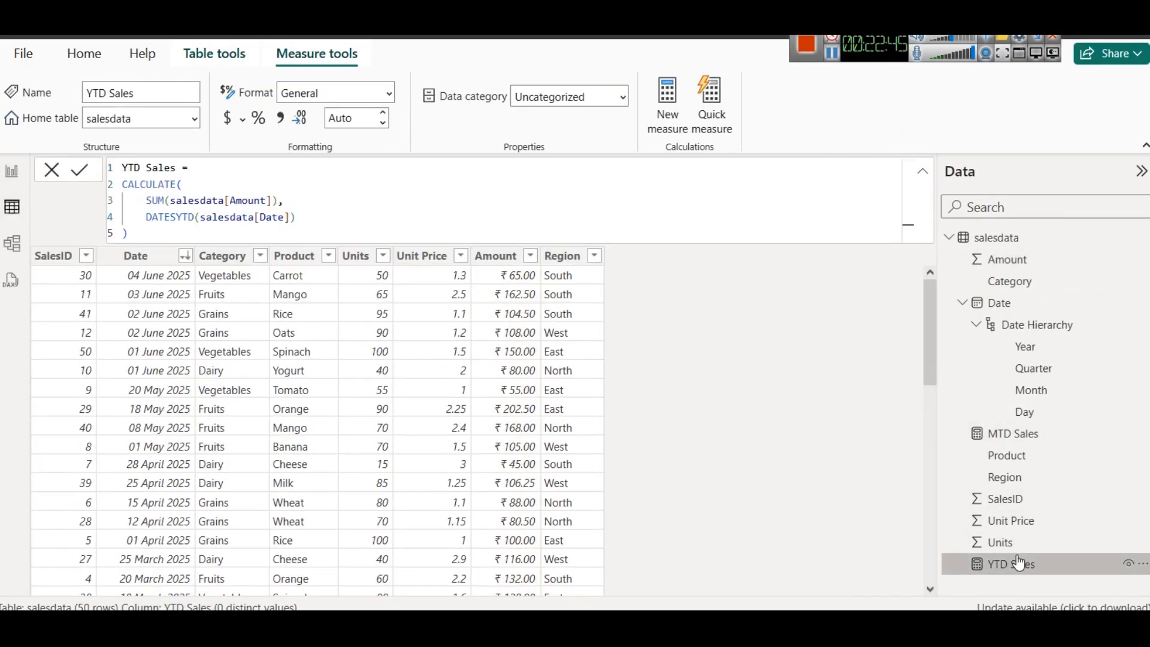
pyautogui.click(241, 123)
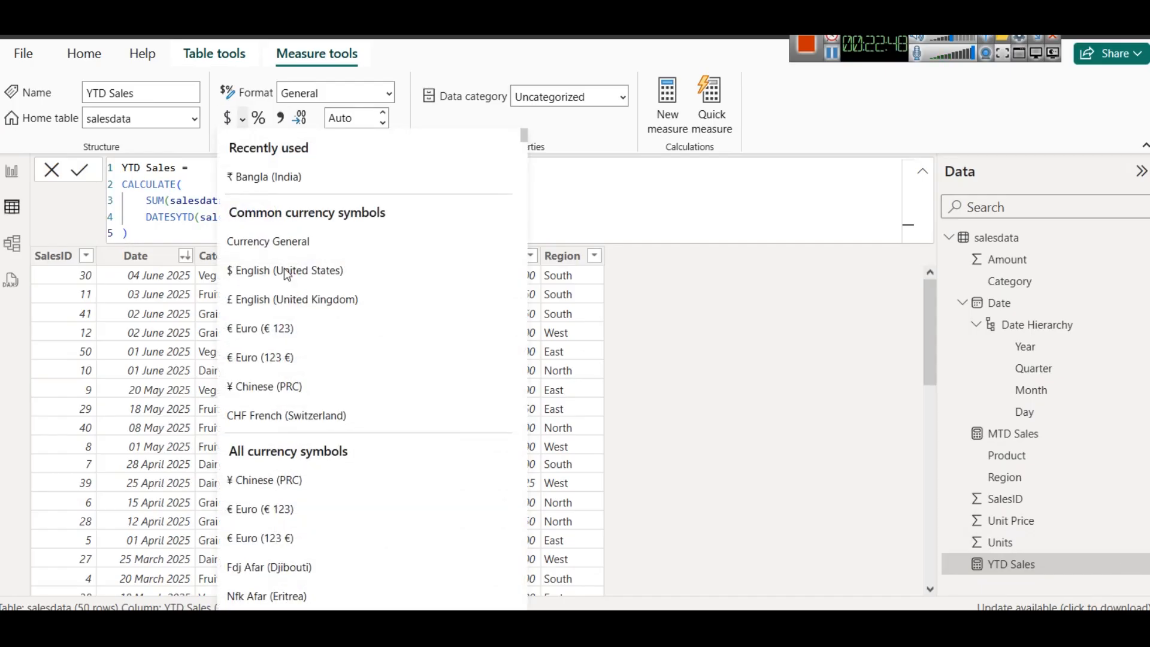
pyautogui.click(321, 186)
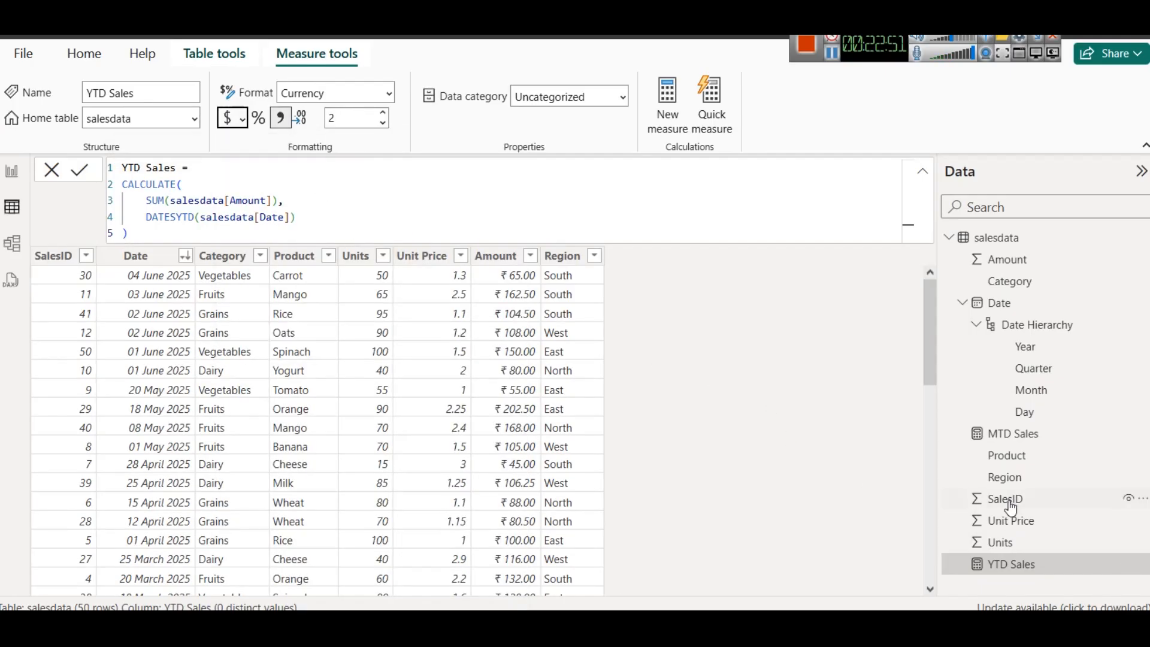
pyautogui.click(1018, 436)
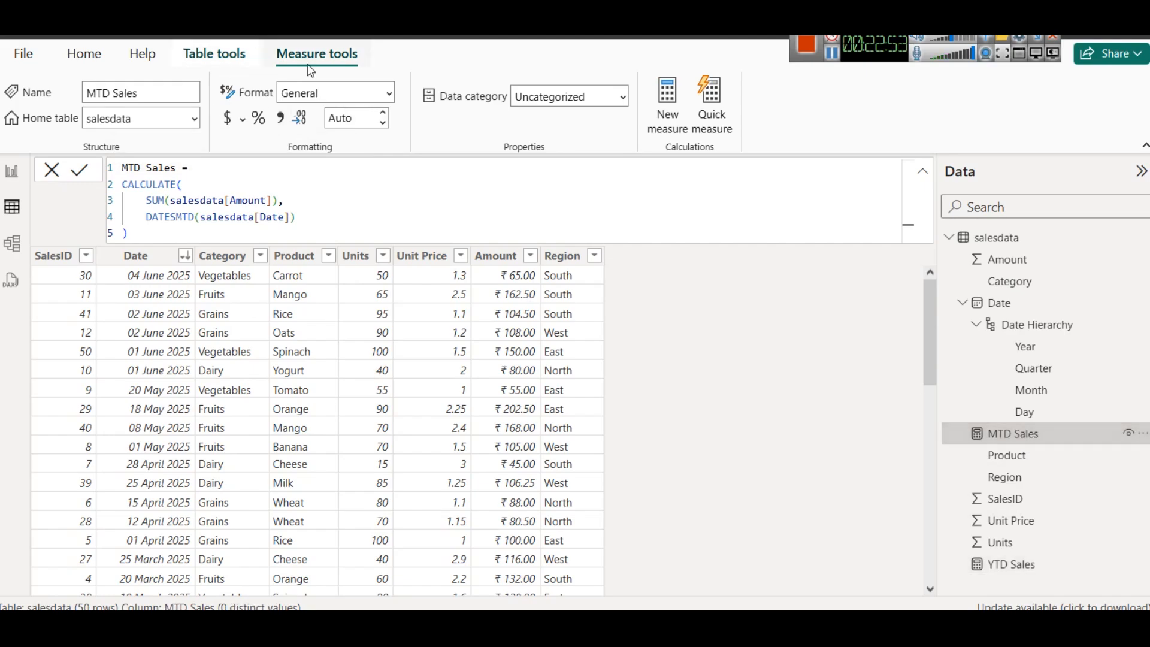
pyautogui.click(242, 120)
pyautogui.click(268, 174)
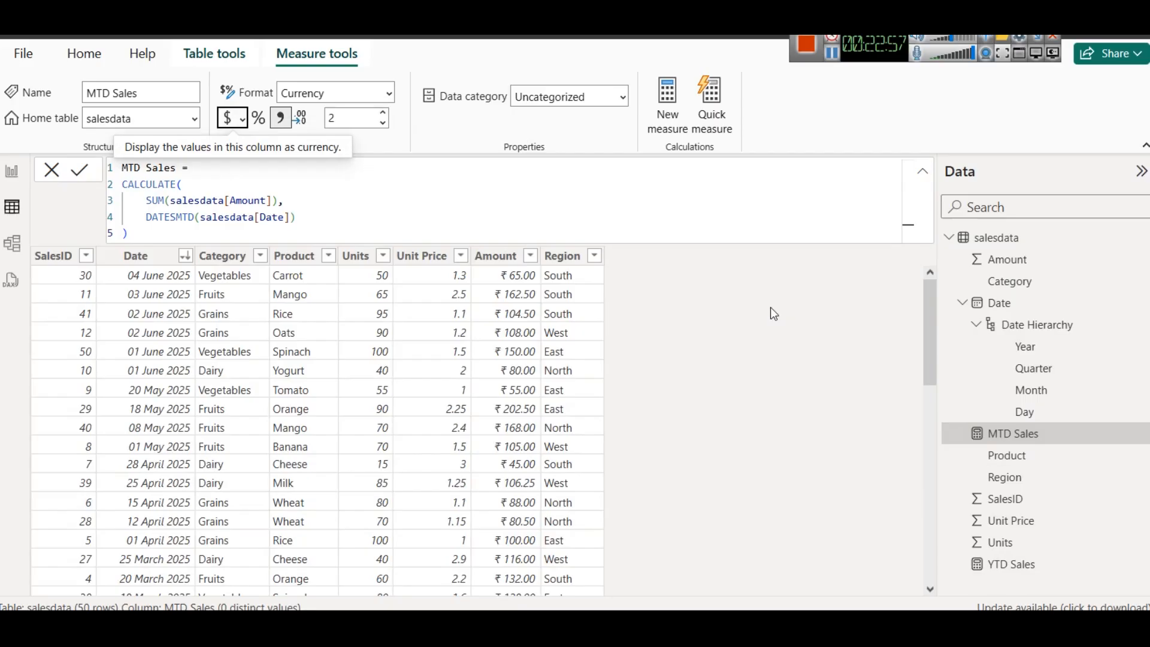
# In the report, copy the Sum of Amount card's formatting to the MTD Sales card and from there to the YTD Sales card
pyautogui.click(10, 175)
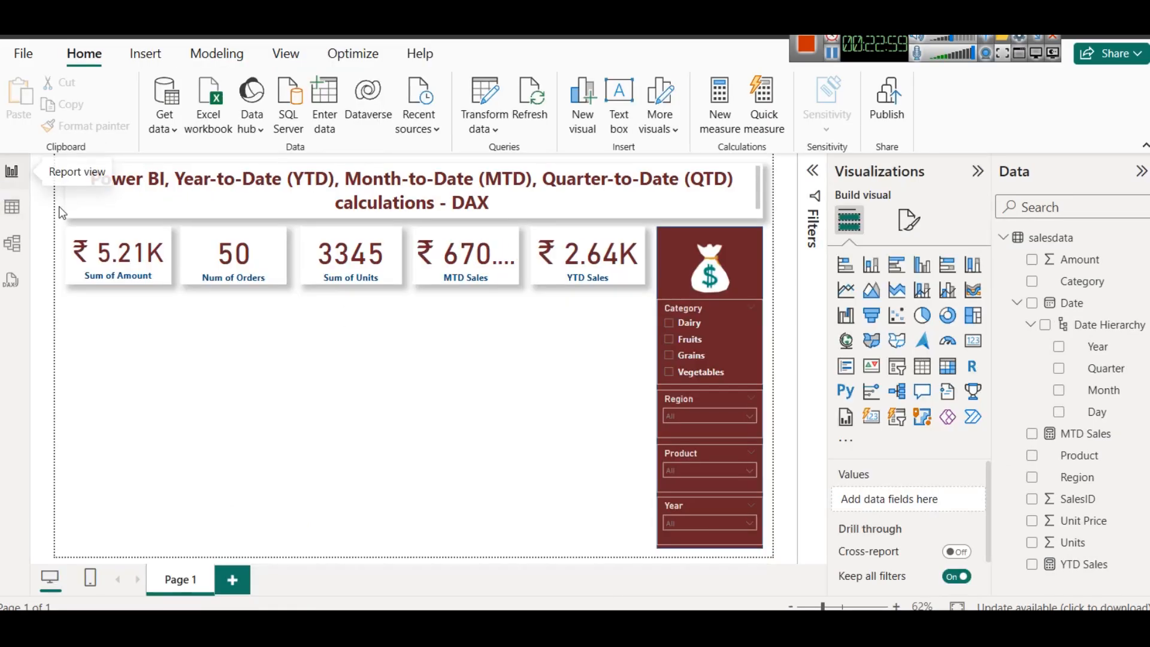
pyautogui.click(468, 252)
pyautogui.click(118, 255)
pyautogui.click(85, 126)
pyautogui.click(422, 245)
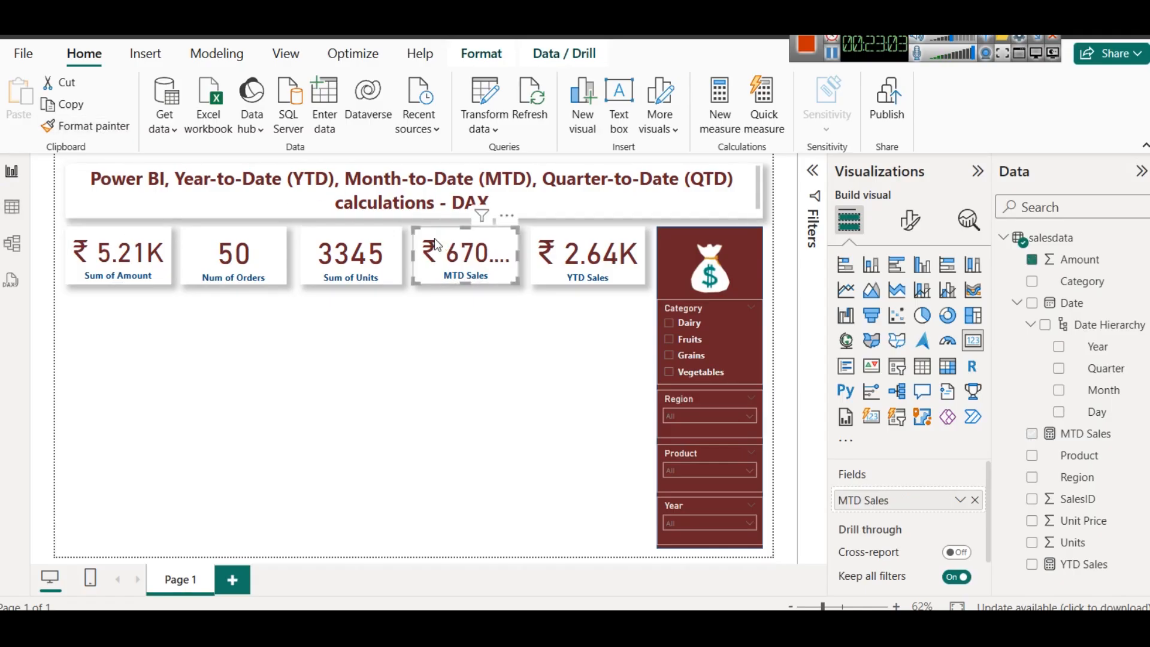
pyautogui.click(91, 130)
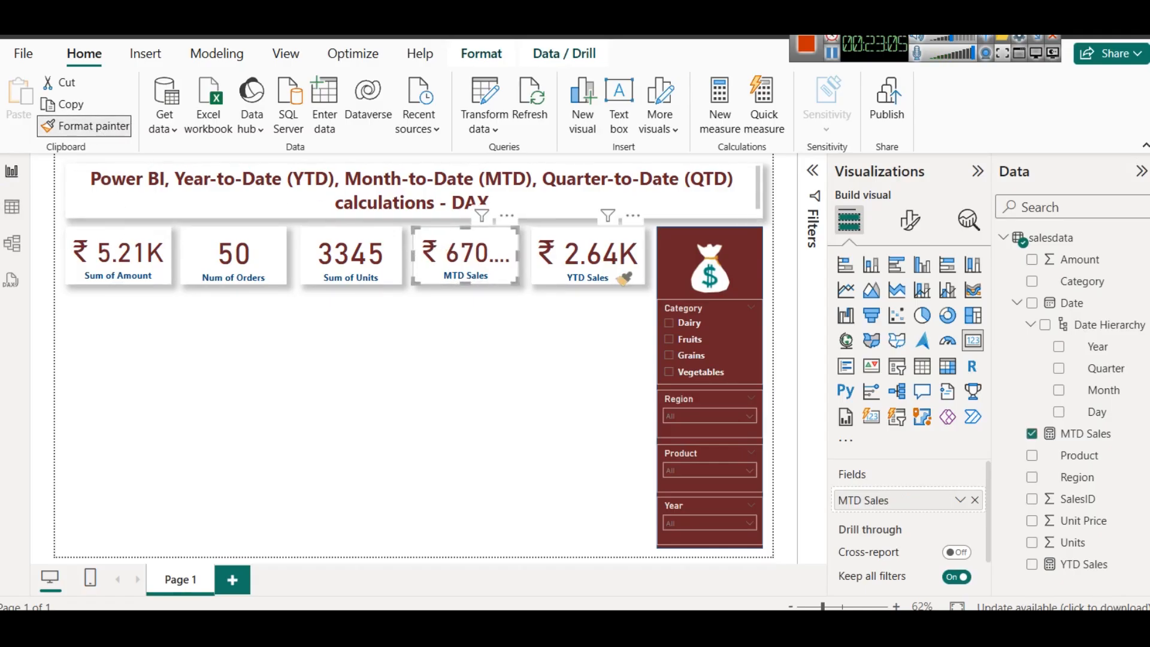
pyautogui.click(617, 270)
pyautogui.click(601, 360)
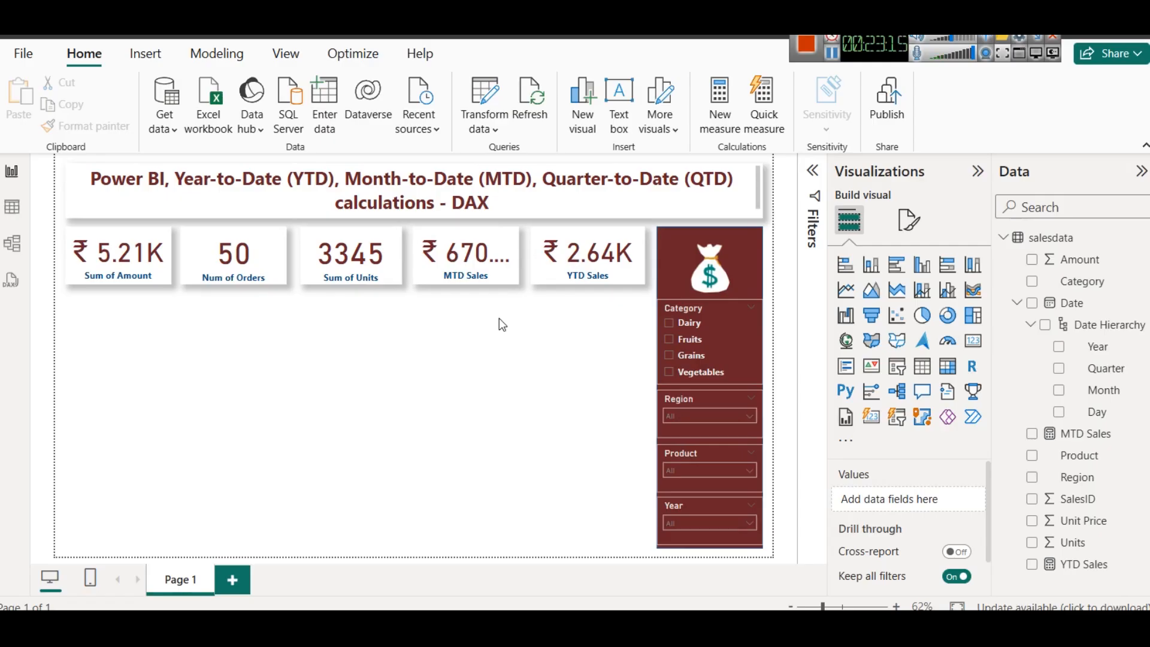
# Copy the whole MTD Sales formula and paste it into a new measure
pyautogui.click(1082, 439)
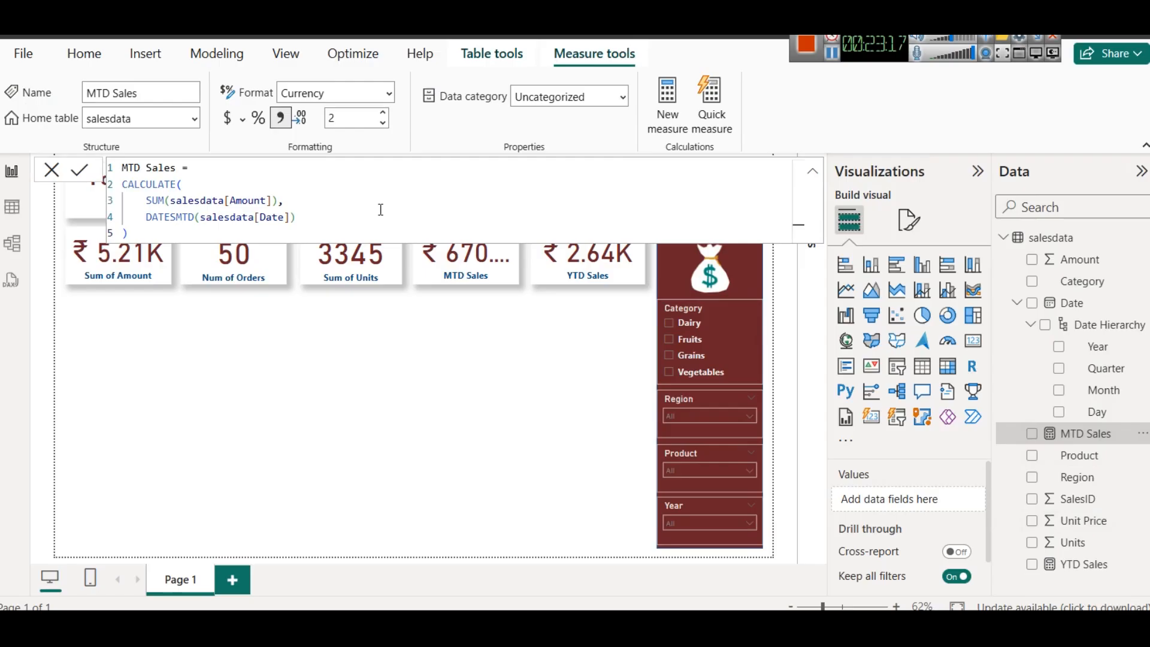
pyautogui.hotkey('ctrl', 'a')
pyautogui.hotkey('ctrl', 'c')
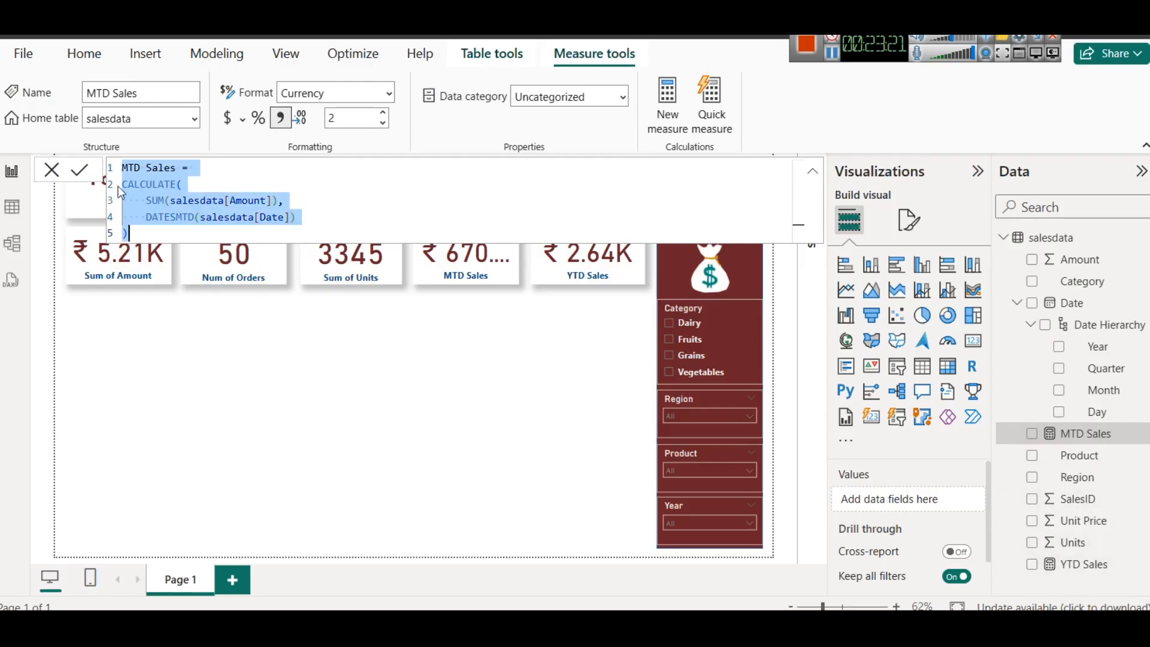
pyautogui.click(222, 54)
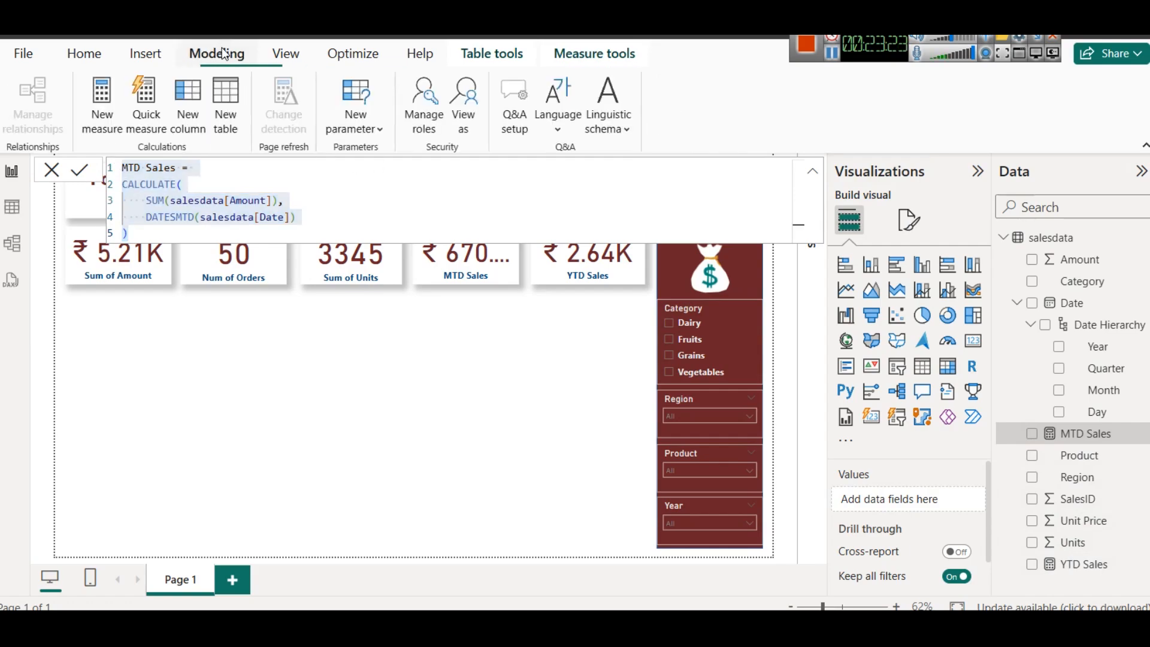
pyautogui.click(102, 120)
pyautogui.hotkey('ctrl', 'a')
pyautogui.hotkey('ctrl', 'v')
# Rename the pasted measure QTD Sales, replace DATESMTD with DATESQTD, and commit the formula
pyautogui.doubleClick(131, 167)
pyautogui.write('Q')
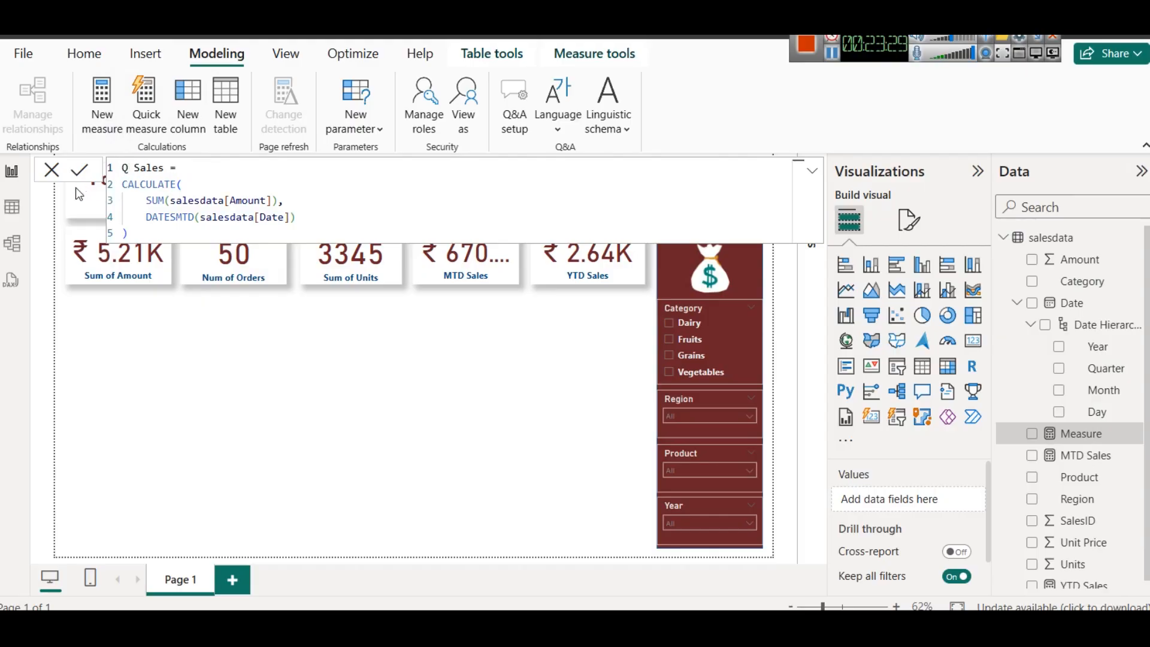
pyautogui.write('TD')
pyautogui.doubleClick(156, 216)
pyautogui.write('DATESQ')
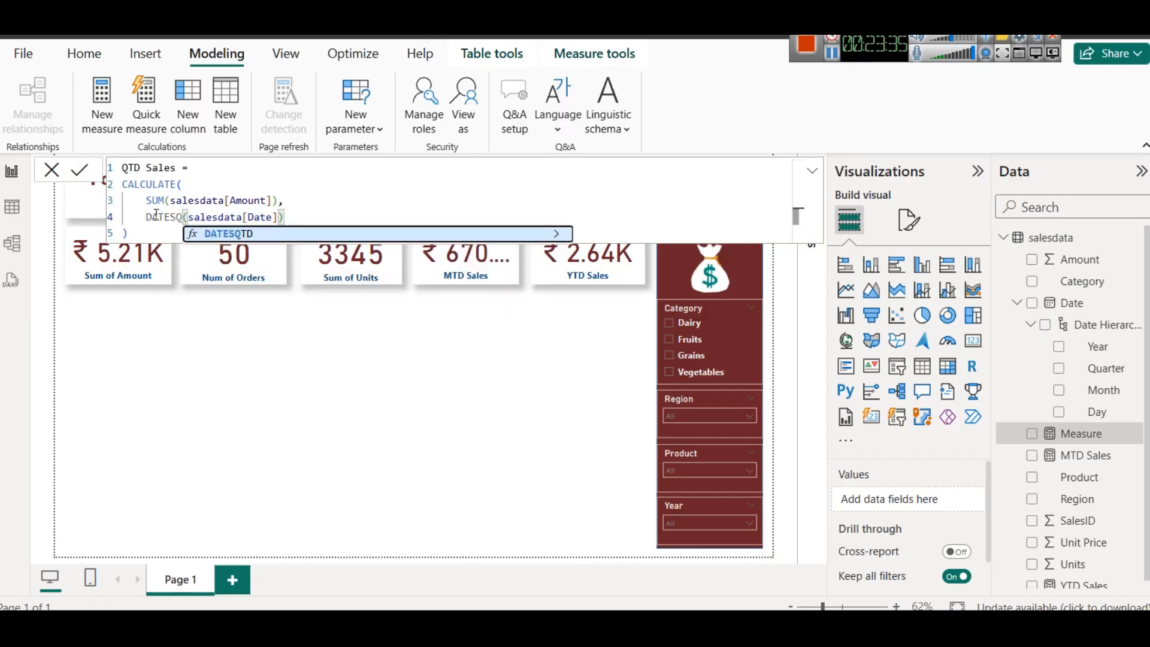
pyautogui.press('Tab')
pyautogui.click(80, 169)
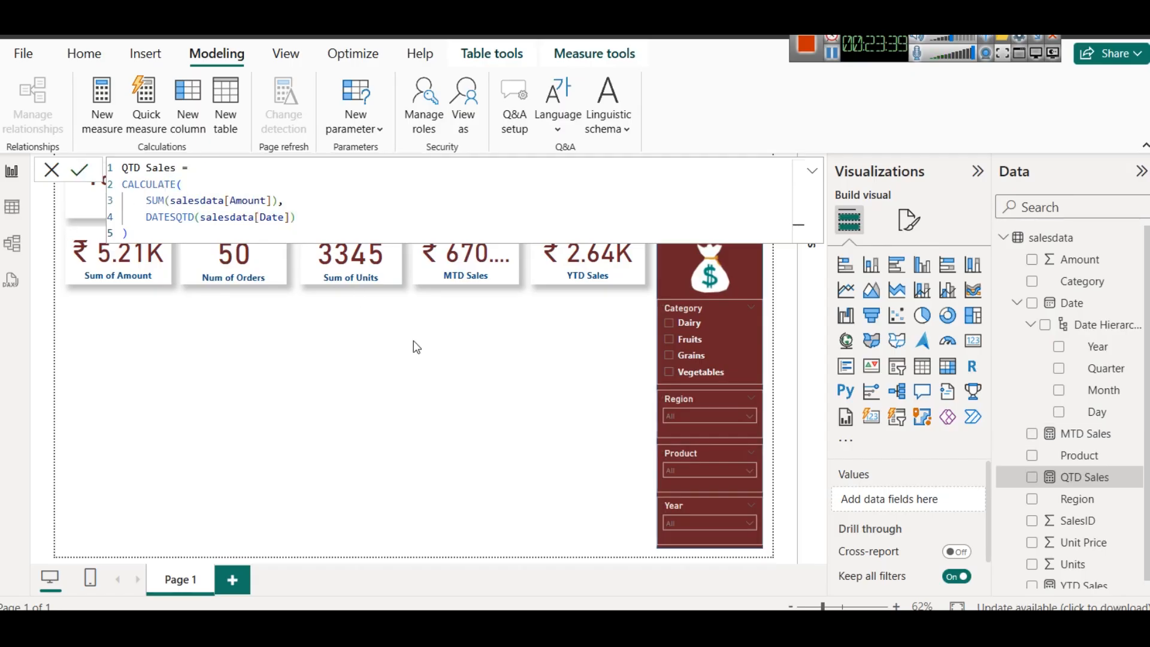
pyautogui.click(423, 415)
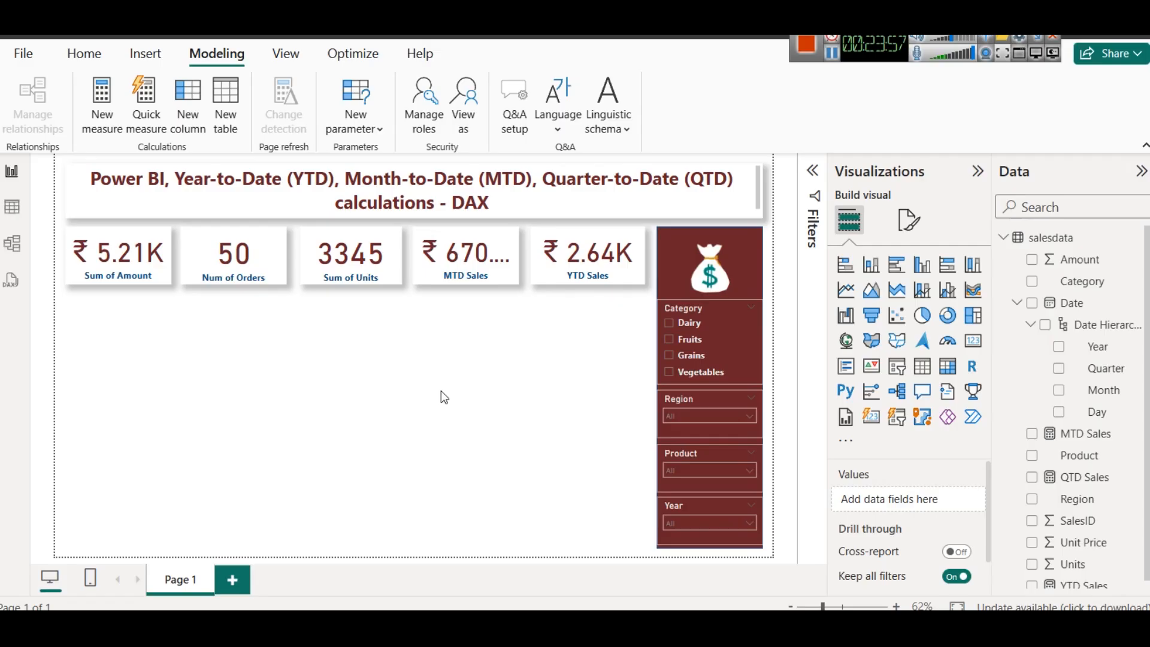
# Insert an empty clustered column chart and size it to span the width of the first two cards, just below them
pyautogui.click(871, 264)
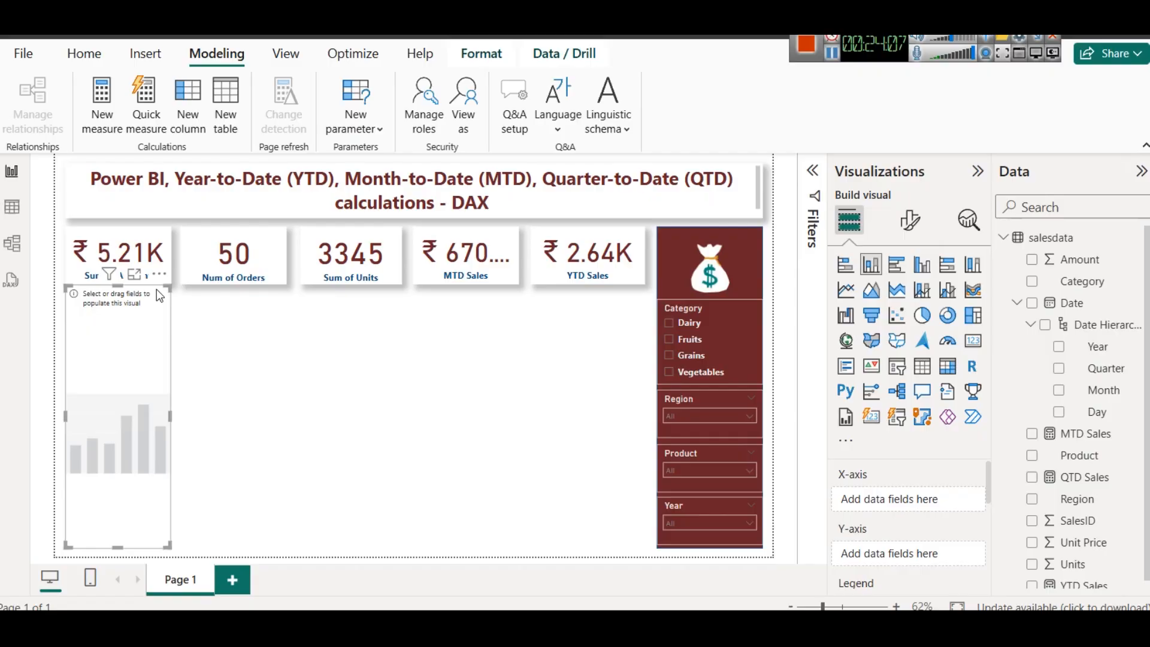
pyautogui.moveTo(116, 544); pyautogui.dragTo(136, 423)
pyautogui.moveTo(140, 365); pyautogui.dragTo(277, 354)
pyautogui.click(362, 368)
pyautogui.click(210, 363)
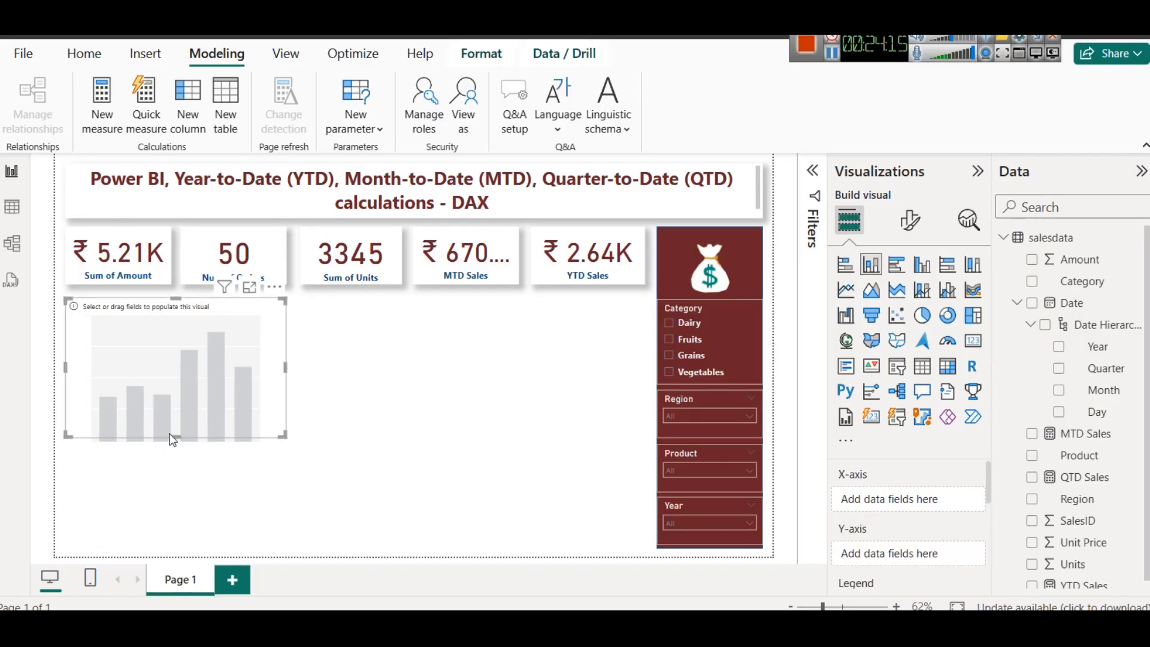
# Reduce the height of the empty column chart below the first two cards, keeping its width
pyautogui.moveTo(177, 433); pyautogui.dragTo(177, 396)
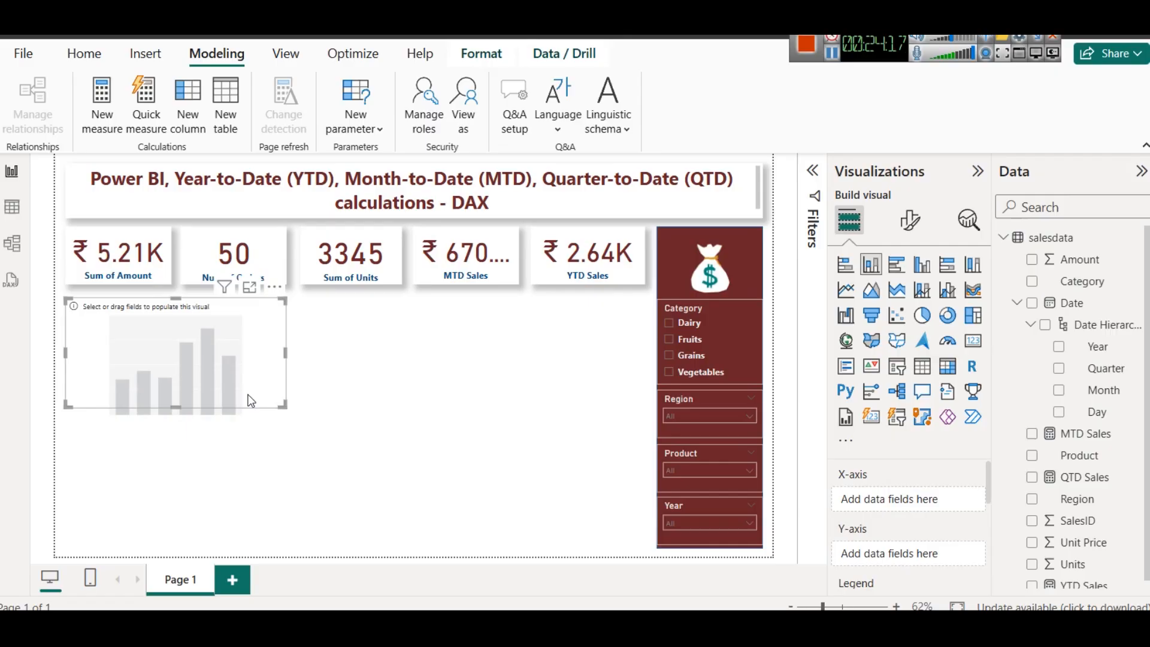
pyautogui.click(319, 375)
pyautogui.click(260, 367)
# Copy the Sum of Amount card's formatting to the empty column chart with Format painter
pyautogui.click(126, 247)
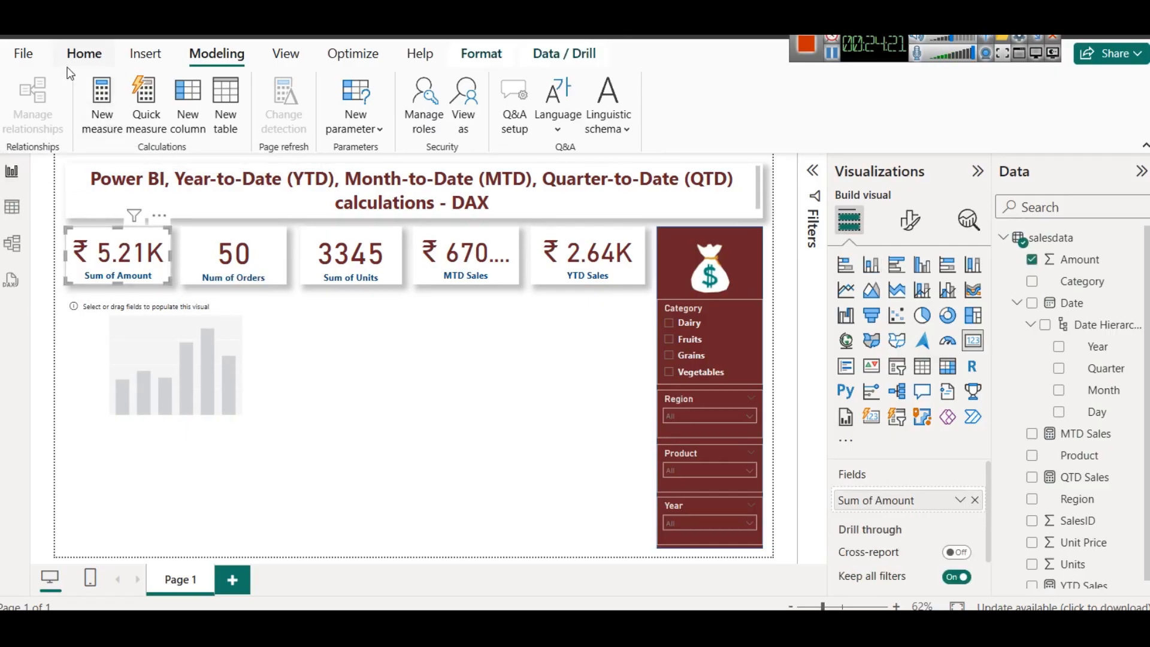
pyautogui.click(84, 54)
pyautogui.click(90, 126)
pyautogui.click(139, 340)
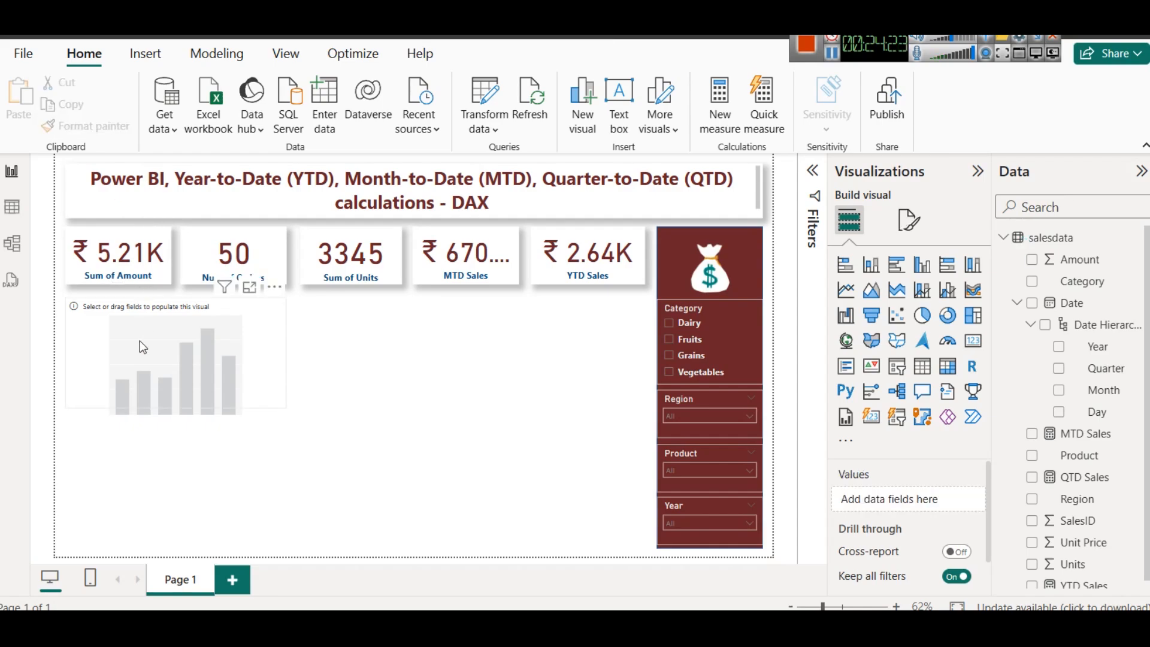
pyautogui.click(109, 263)
pyautogui.click(90, 127)
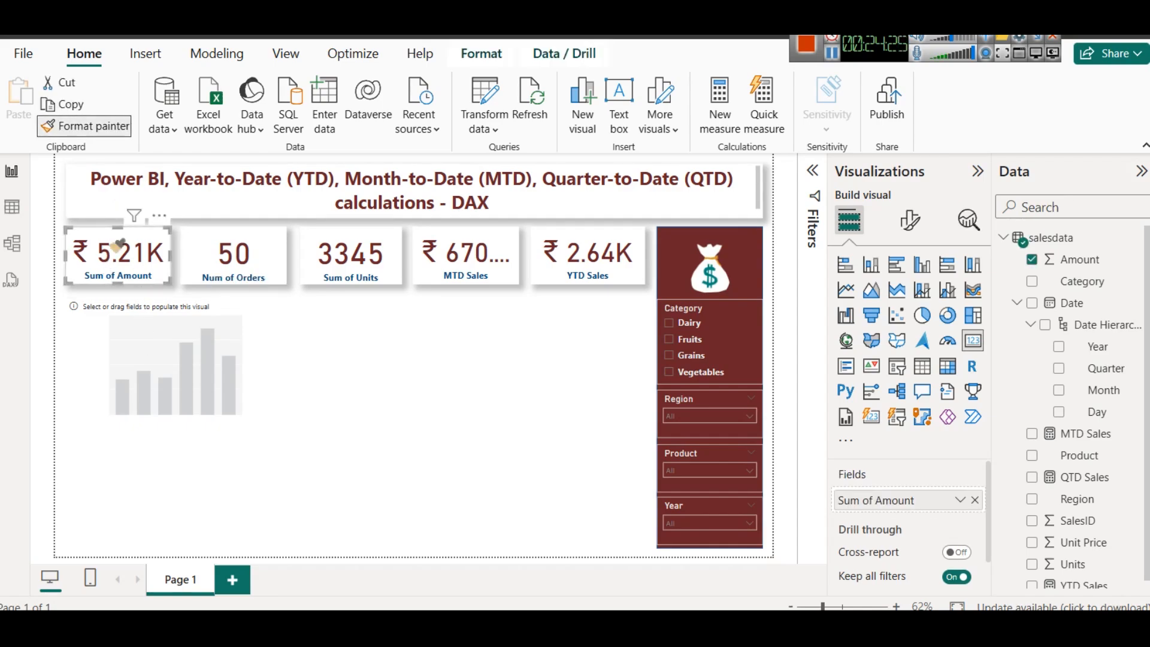
pyautogui.click(130, 353)
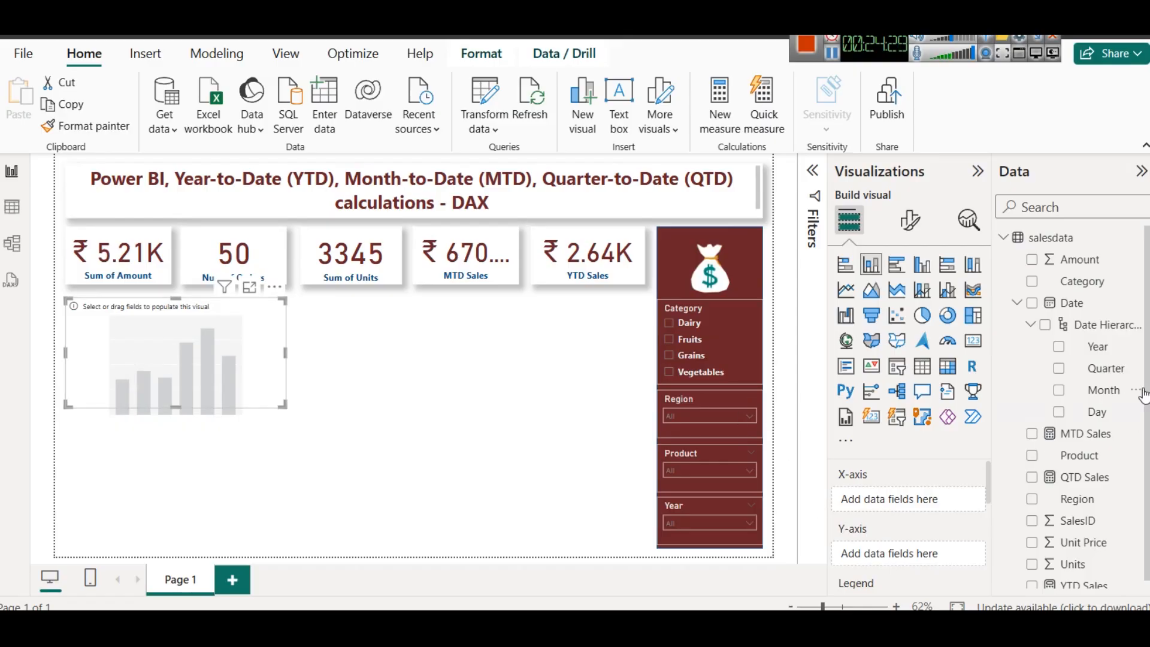
# Put Category on the chart's X-axis and add YTD Sales, QTD Sales and MTD Sales to its Y-axis
pyautogui.moveTo(1079, 283); pyautogui.dragTo(891, 502)
pyautogui.scroll(-2, 914, 506)
pyautogui.scroll(2, 914, 500)
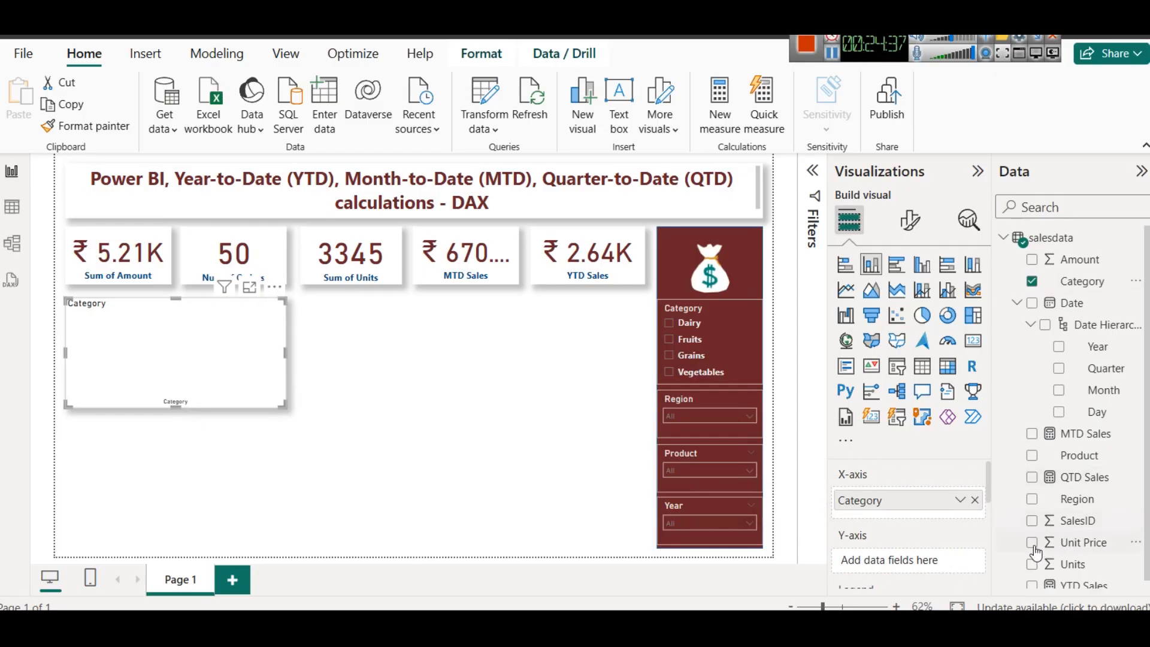
pyautogui.click(1081, 585)
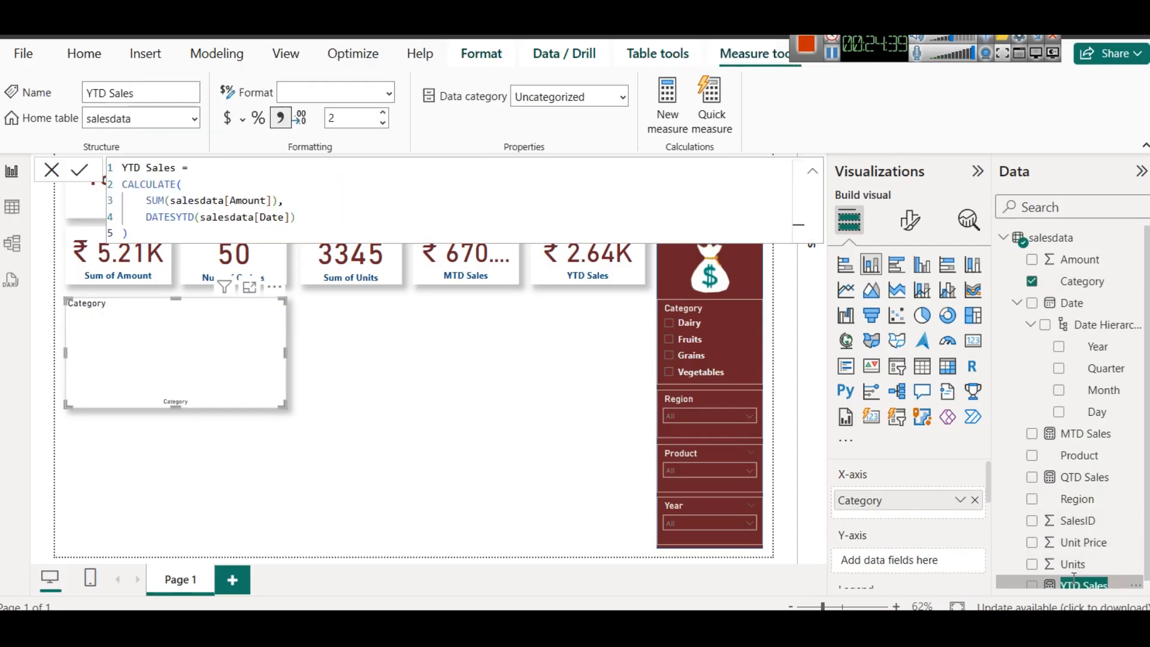
pyautogui.click(1032, 585)
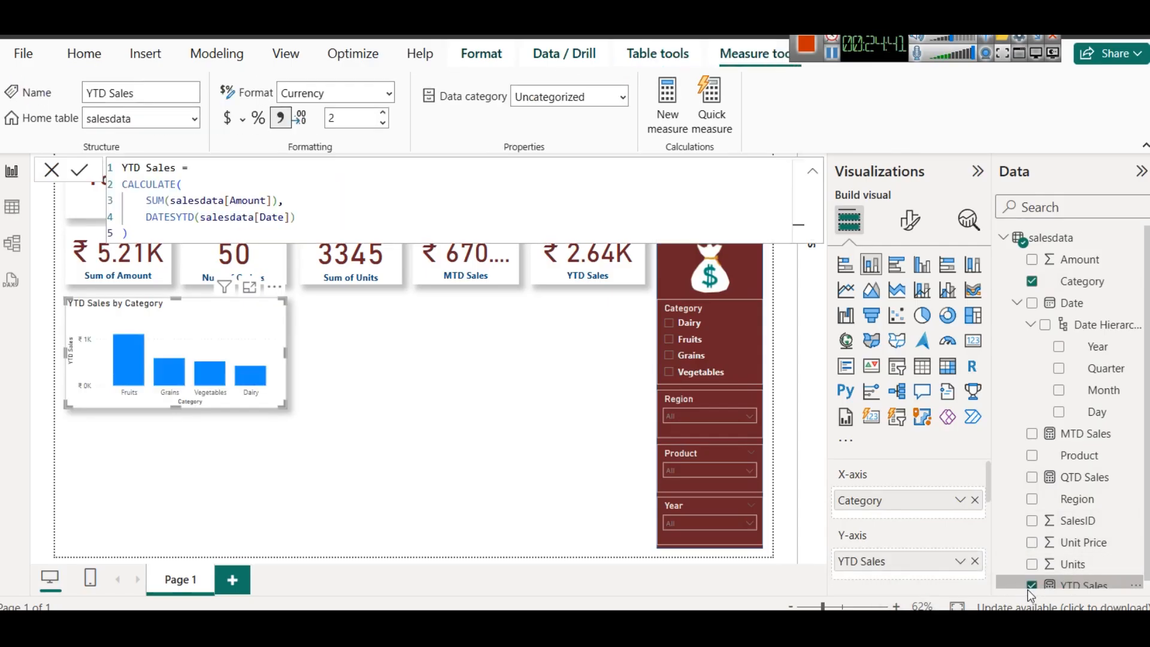
pyautogui.click(1033, 478)
pyautogui.click(1031, 434)
pyautogui.scroll(-2, 928, 514)
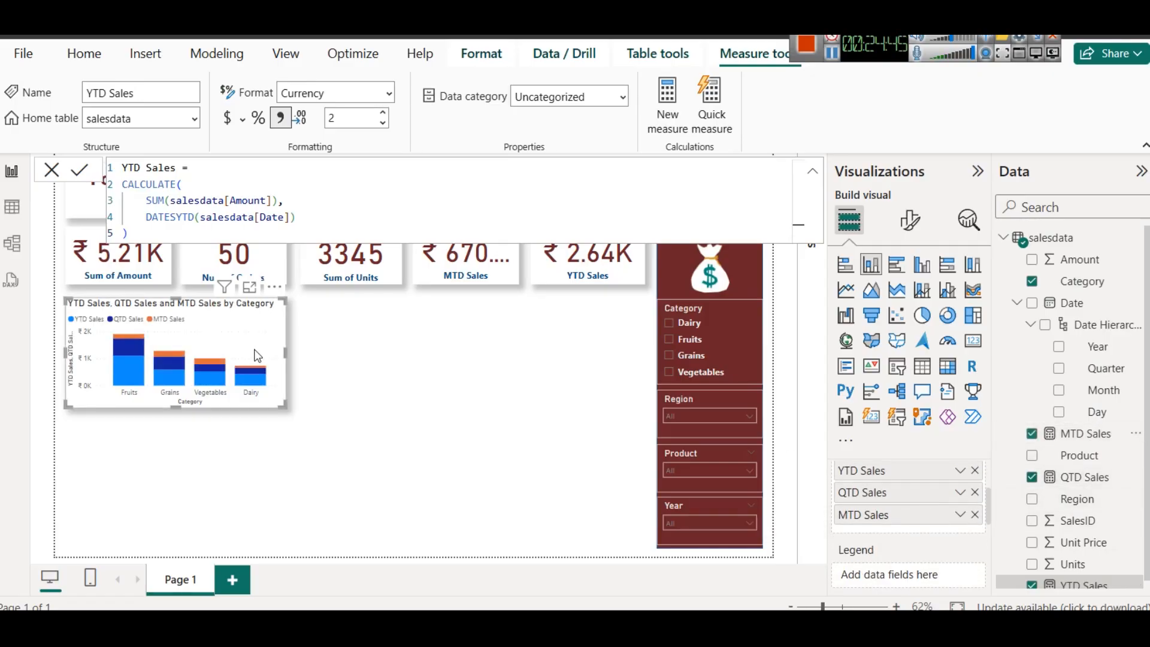
pyautogui.click(387, 356)
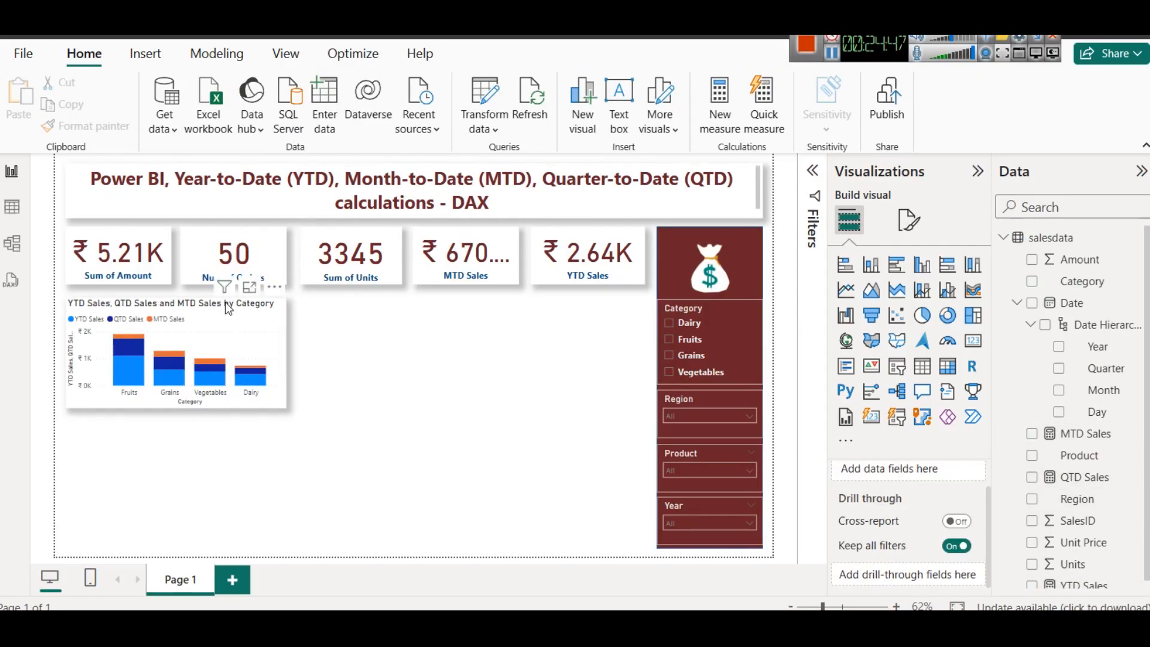
# Examine the YTD, QTD and MTD values per category in the chart's focus mode, and return to the report
pyautogui.click(246, 292)
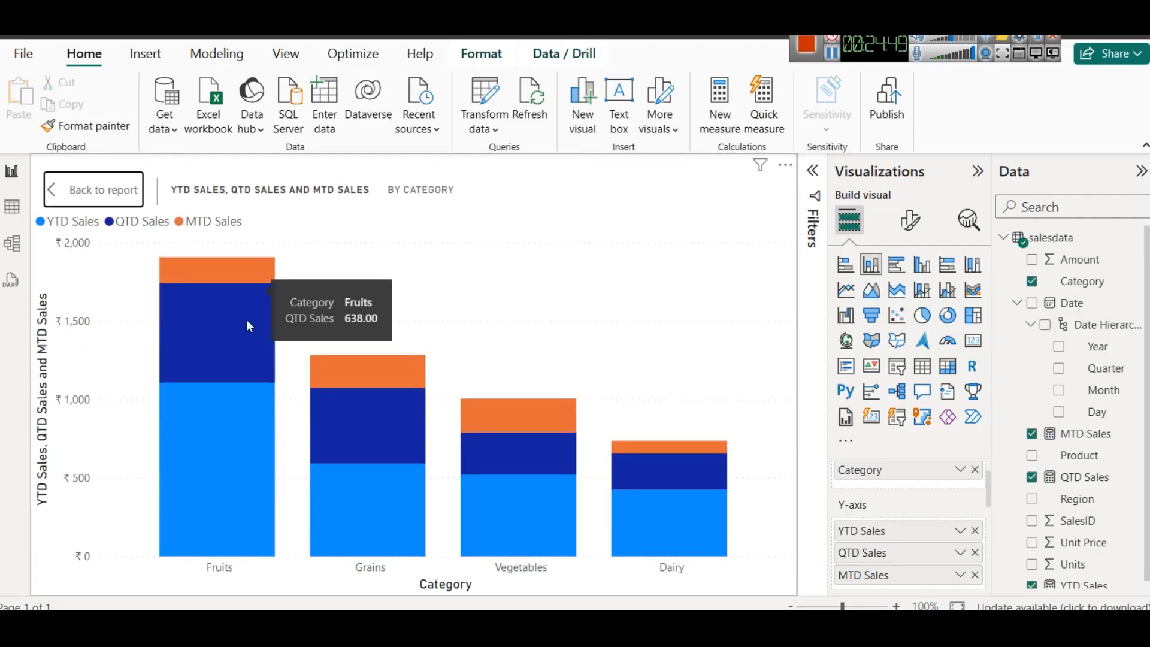
pyautogui.moveTo(218, 465)
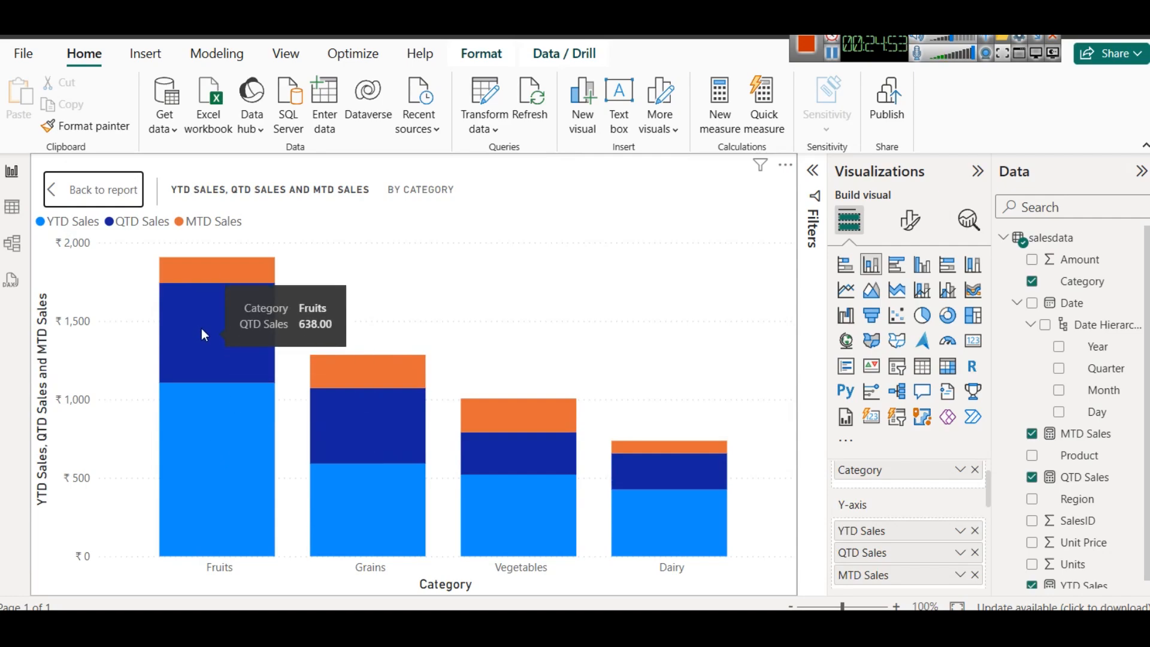
pyautogui.moveTo(182, 266)
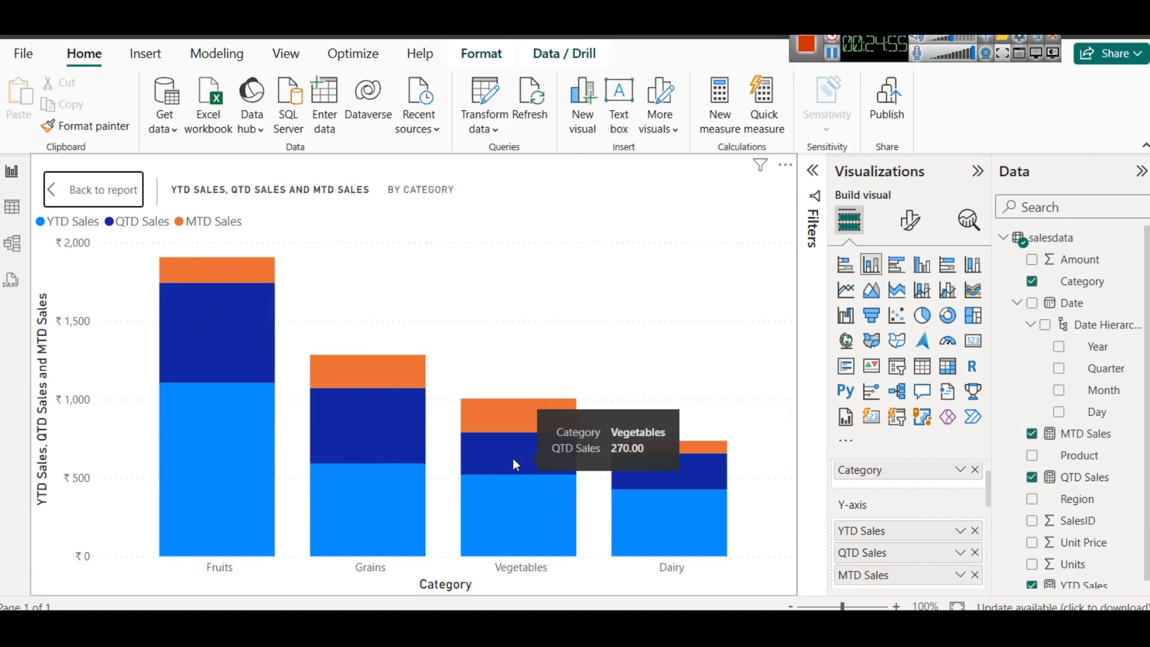
pyautogui.click(65, 191)
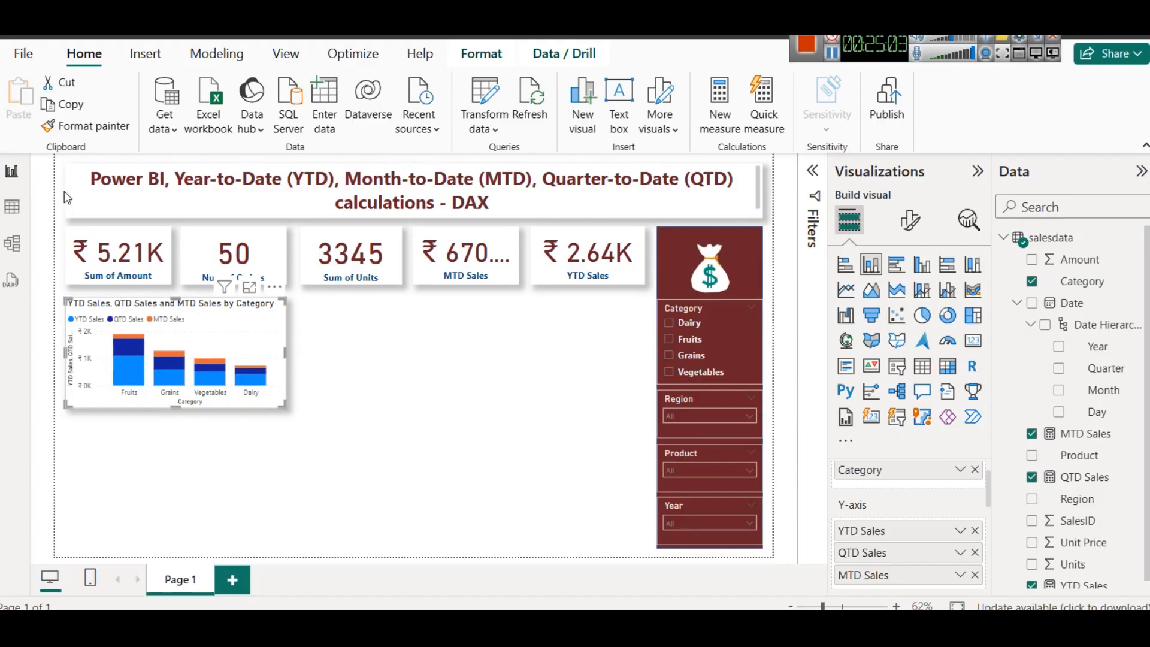
# Turn on data labels for the sales-by-category chart and check them in focus mode
pyautogui.click(910, 221)
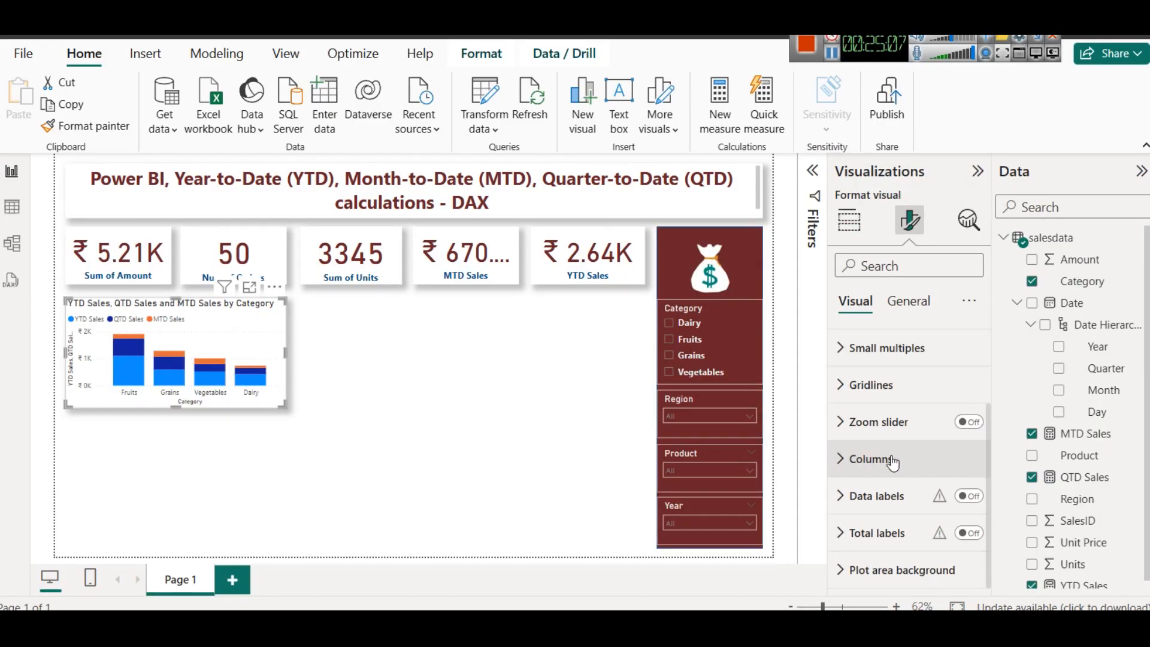
pyautogui.scroll(3, 892, 455)
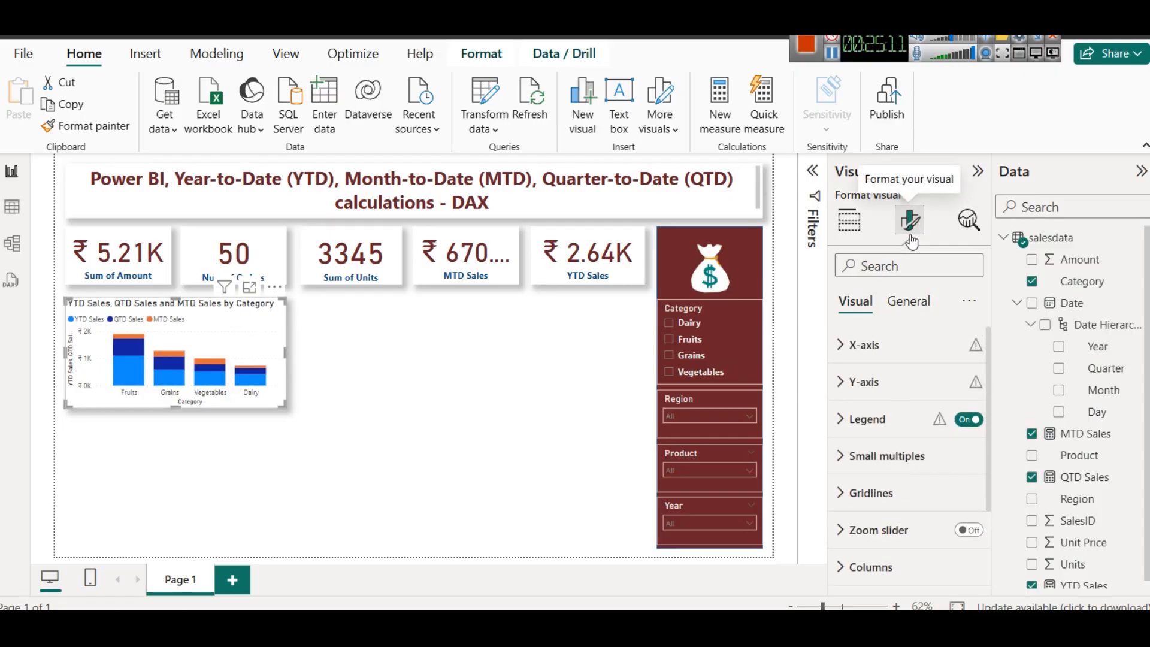
pyautogui.scroll(-3, 935, 569)
pyautogui.click(970, 498)
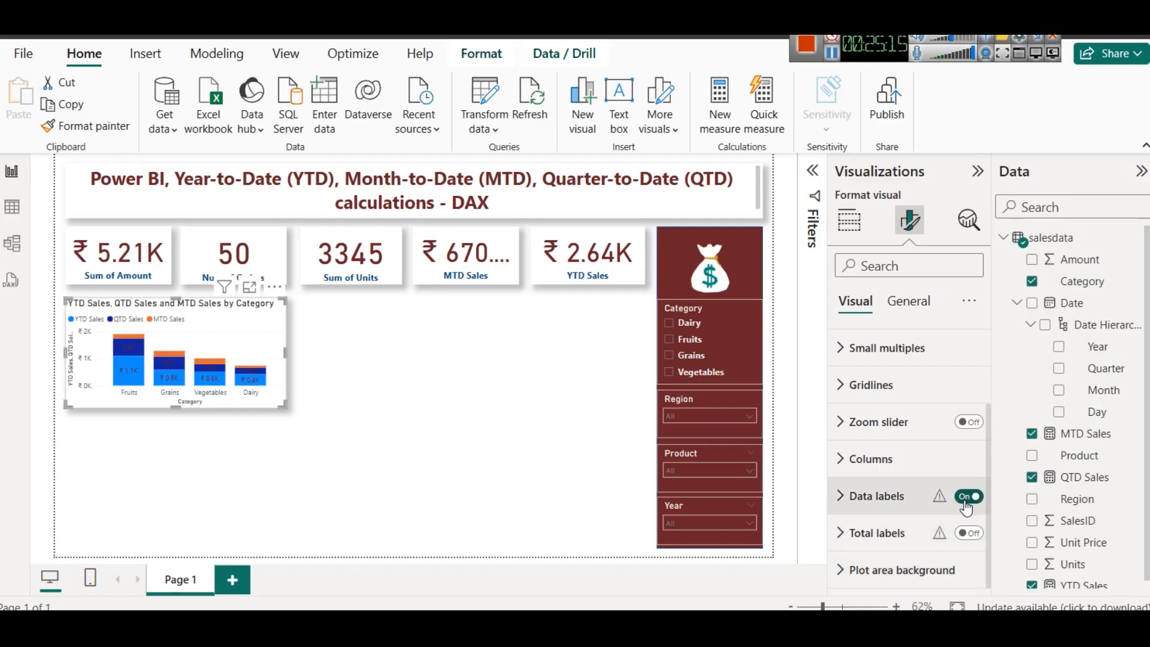
pyautogui.click(250, 287)
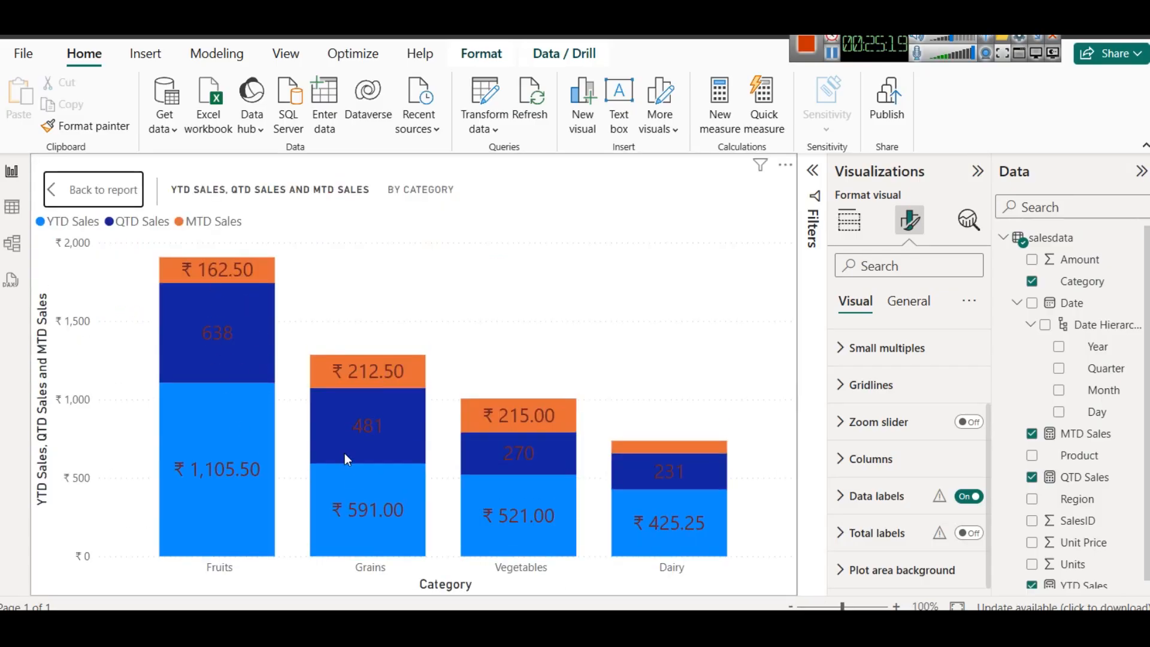
pyautogui.click(81, 206)
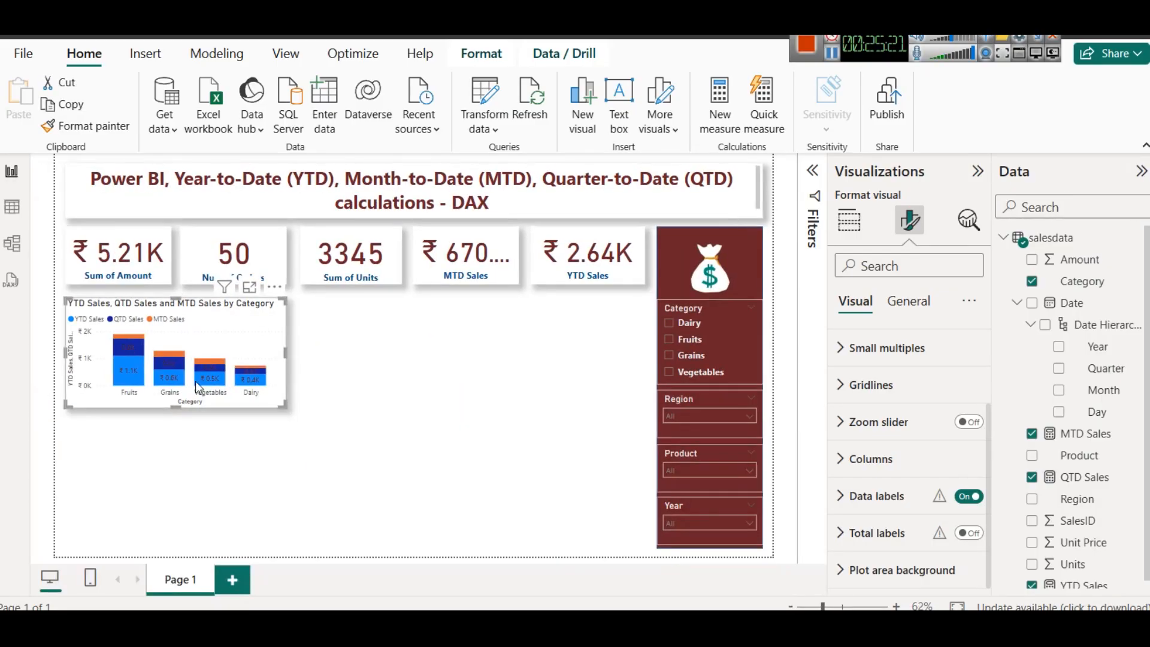
# Set the data label values to font size 38 and a light grey colour, and check them in focus mode
pyautogui.click(867, 497)
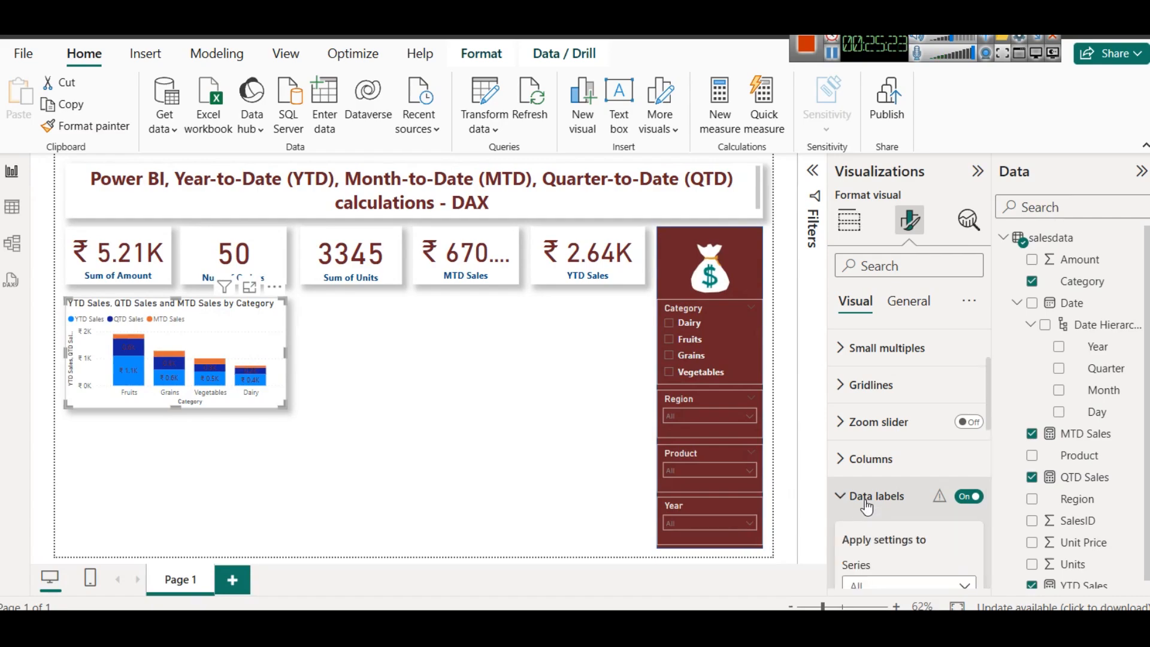
pyautogui.scroll(-5, 880, 497)
pyautogui.scroll(-3, 897, 488)
pyautogui.click(879, 436)
pyautogui.scroll(-2, 898, 491)
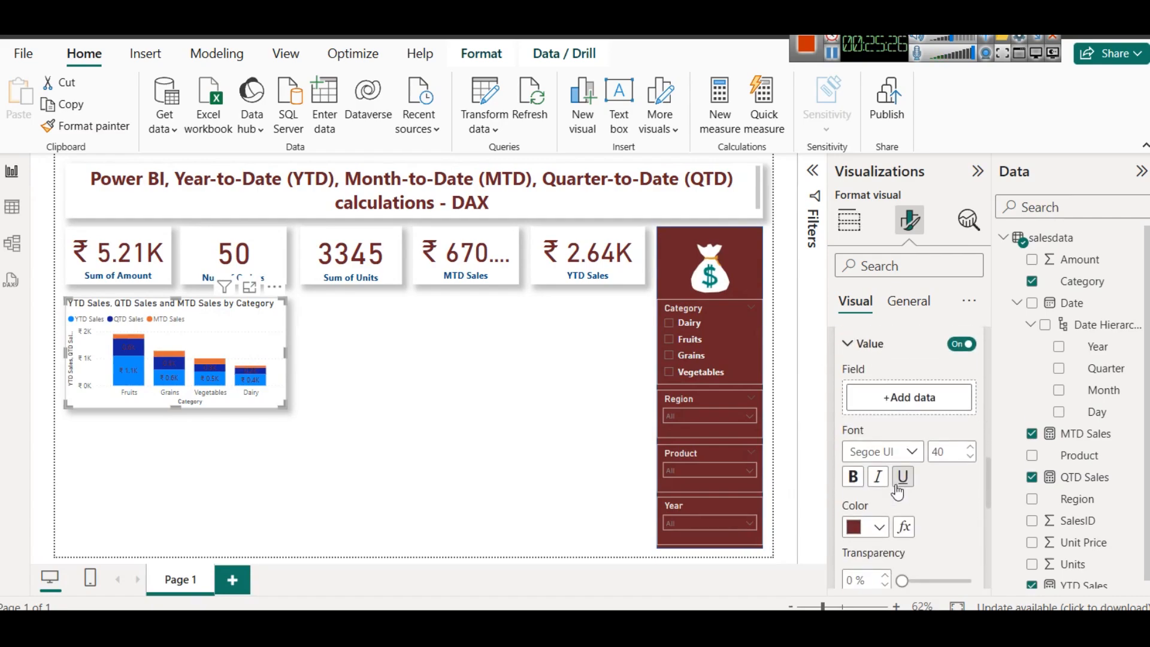
pyautogui.click(968, 457)
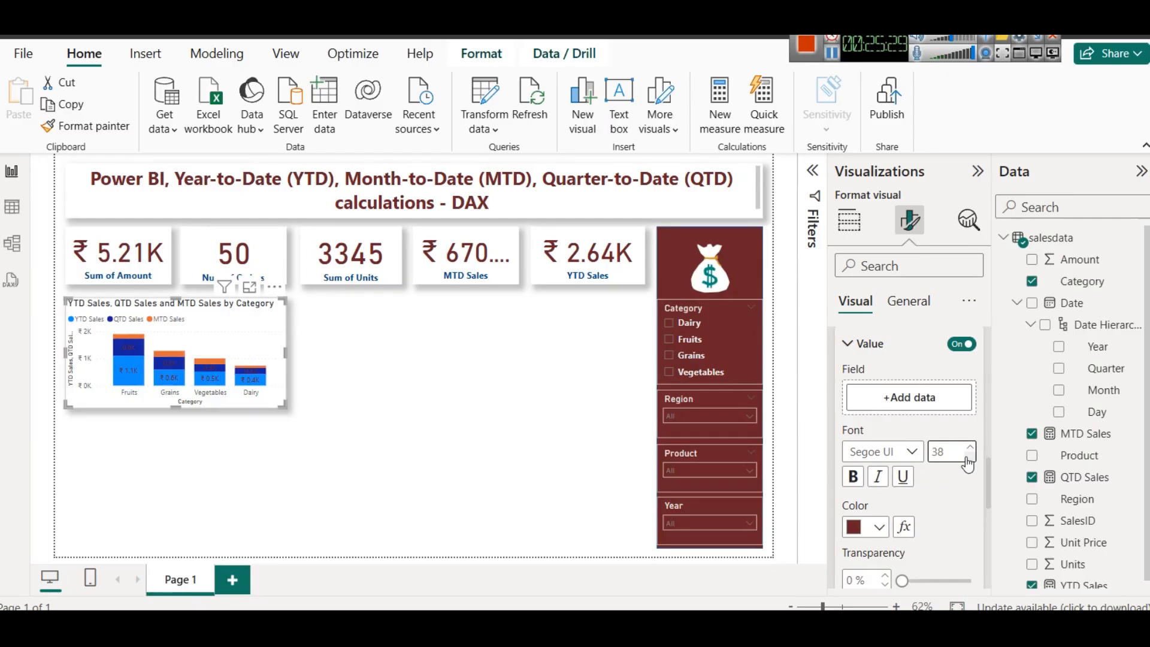
pyautogui.click(880, 527)
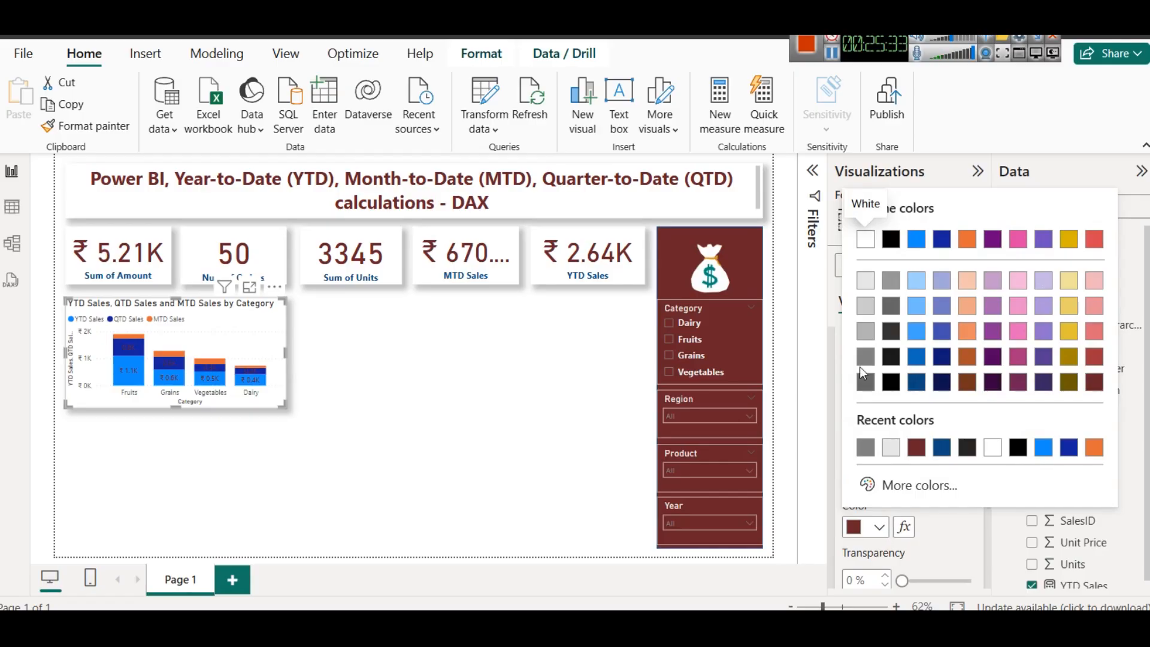
pyautogui.click(865, 306)
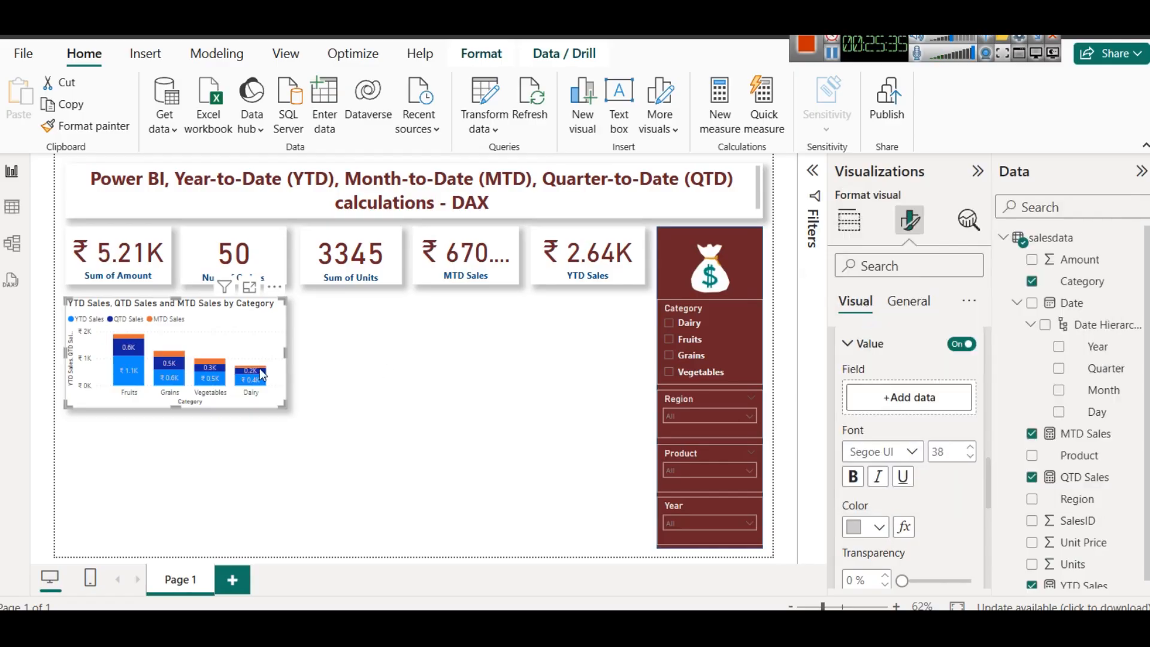
pyautogui.click(249, 287)
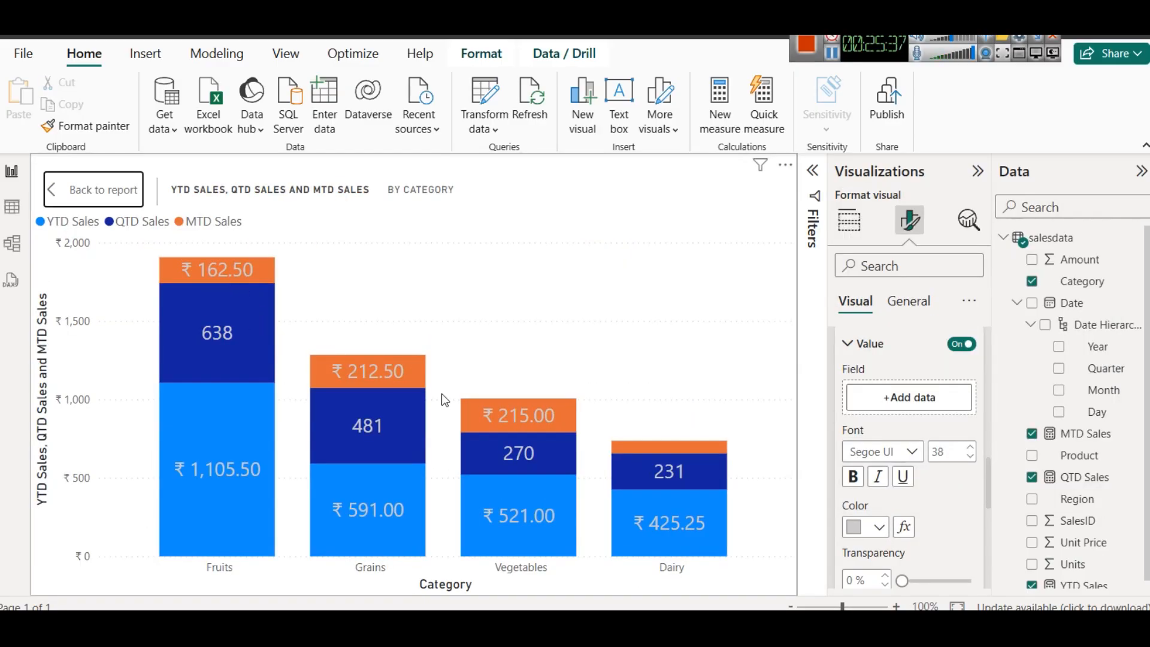
pyautogui.click(123, 190)
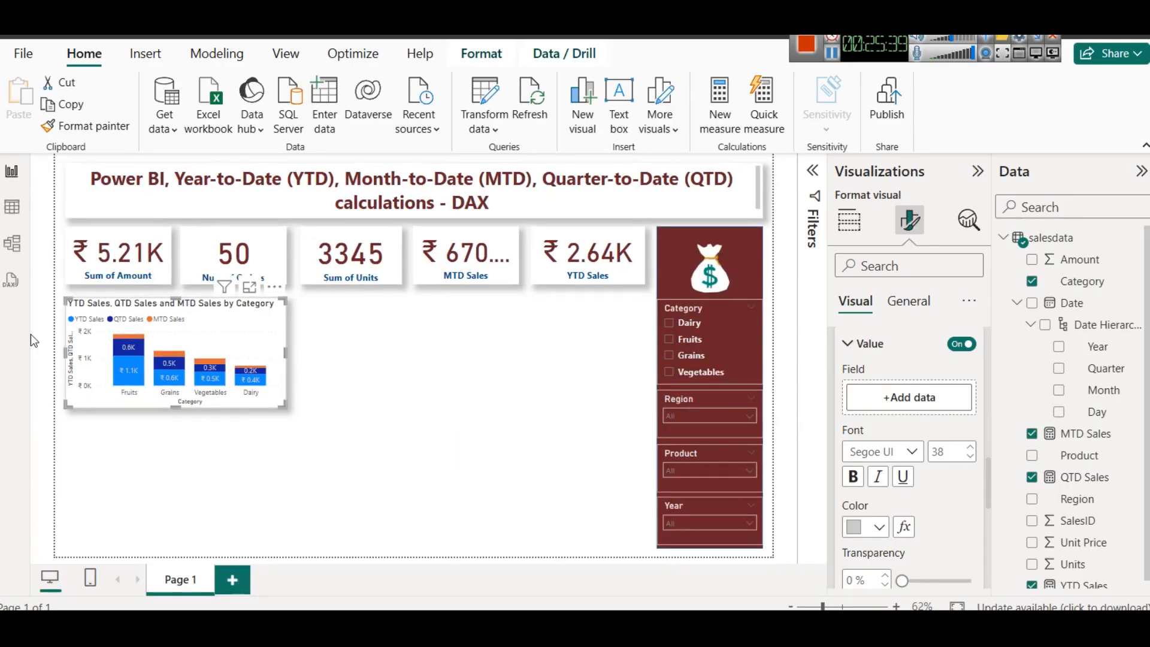
# Reduce the data label values' font size to 10 and deselect the chart
pyautogui.scroll(-2, 903, 545)
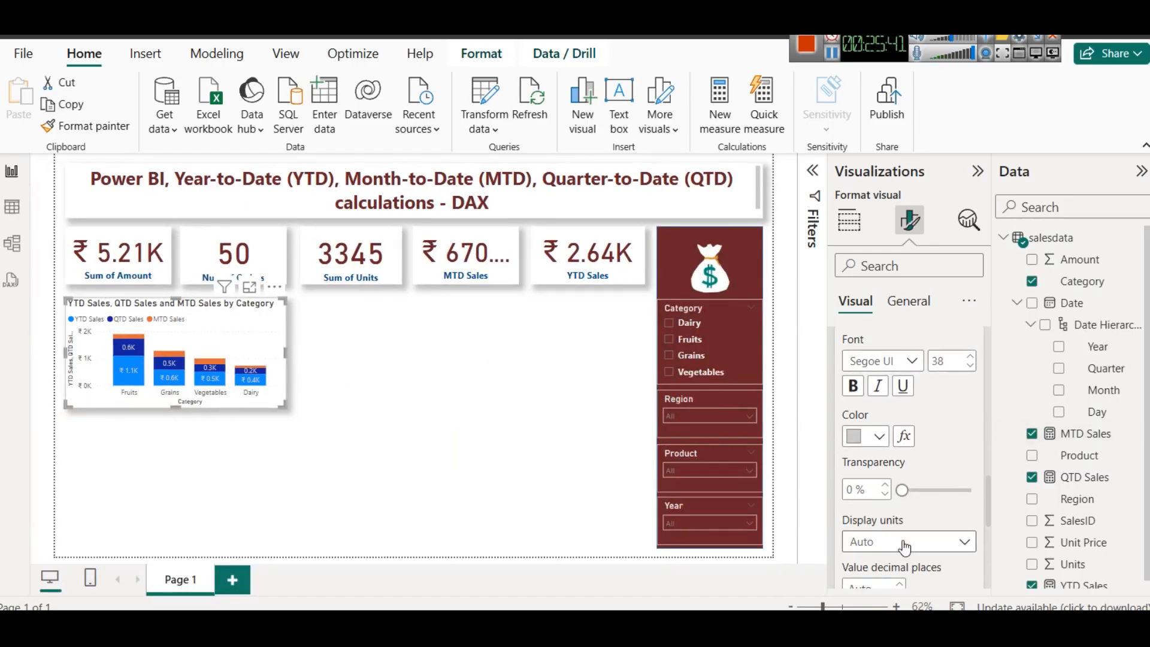
pyautogui.click(970, 369)
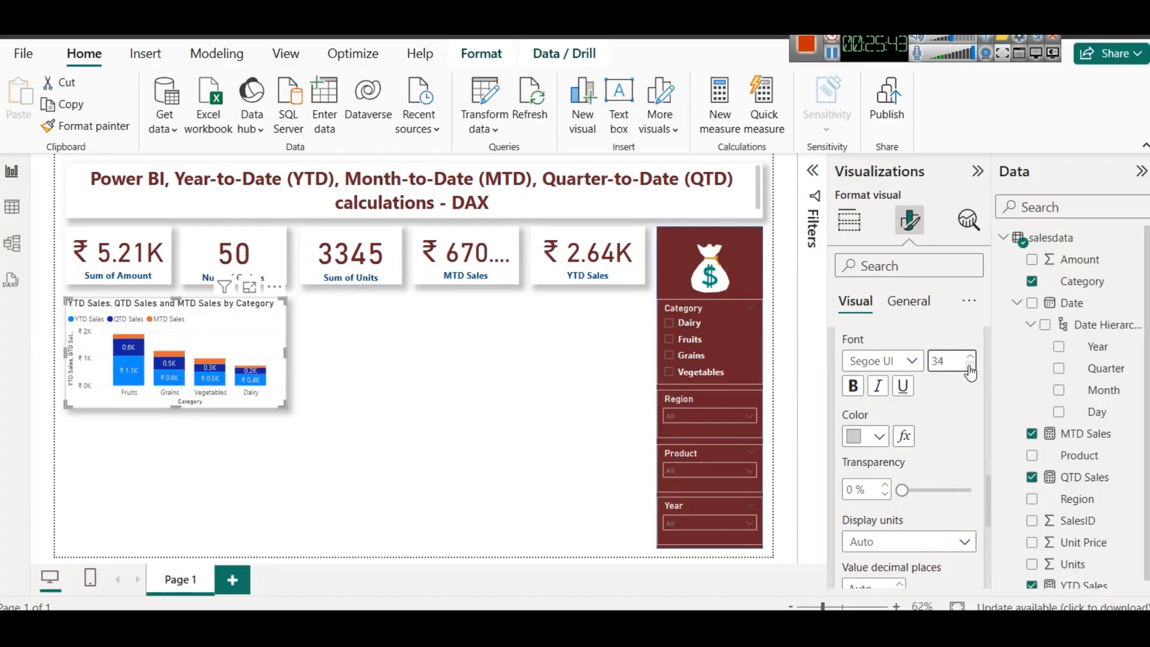
pyautogui.click(970, 368)
pyautogui.click(971, 367)
pyautogui.doubleClick(934, 366)
pyautogui.write('10')
pyautogui.click(551, 411)
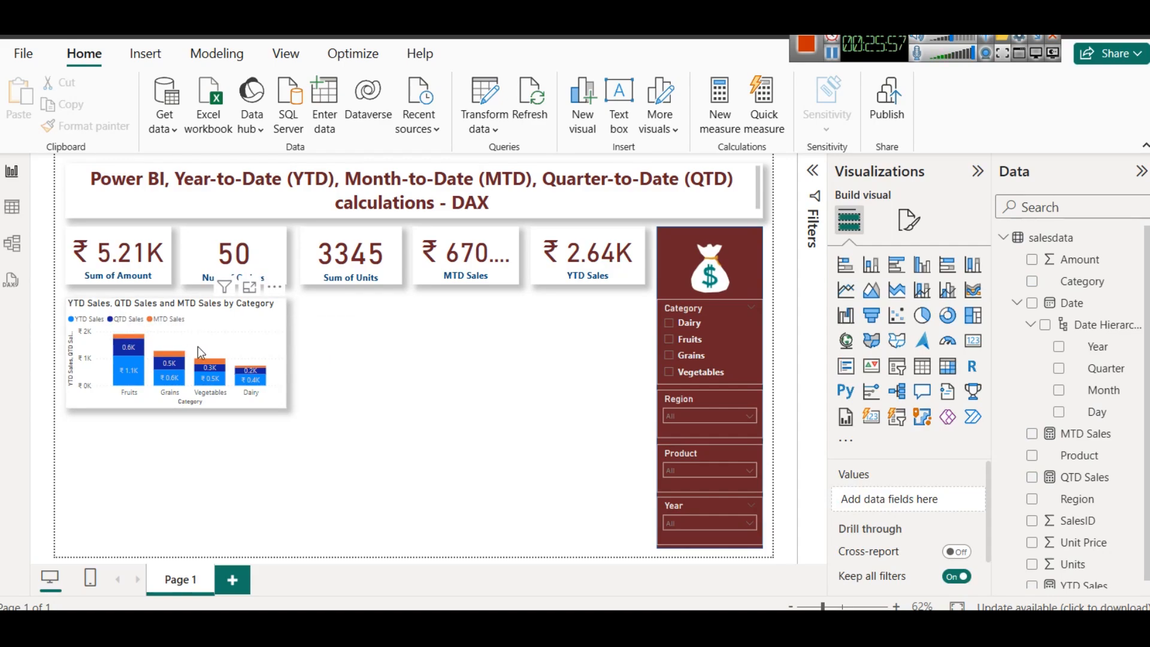
# Set the text colour of the sales-by-category chart's title to dark red
pyautogui.click(283, 327)
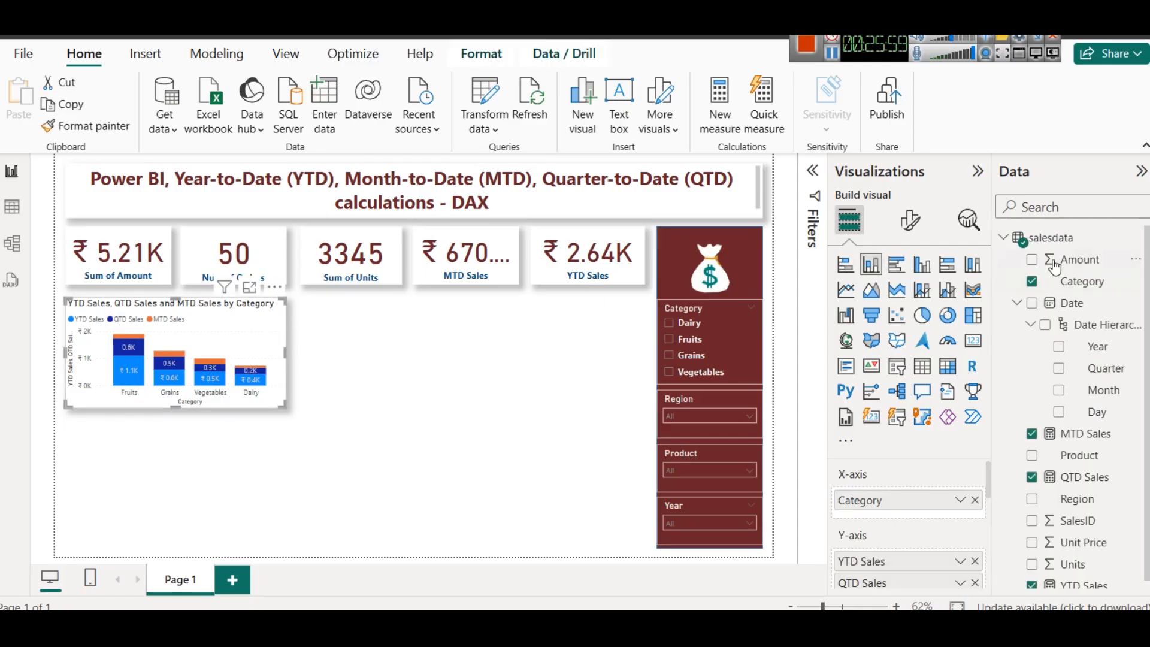
pyautogui.click(919, 227)
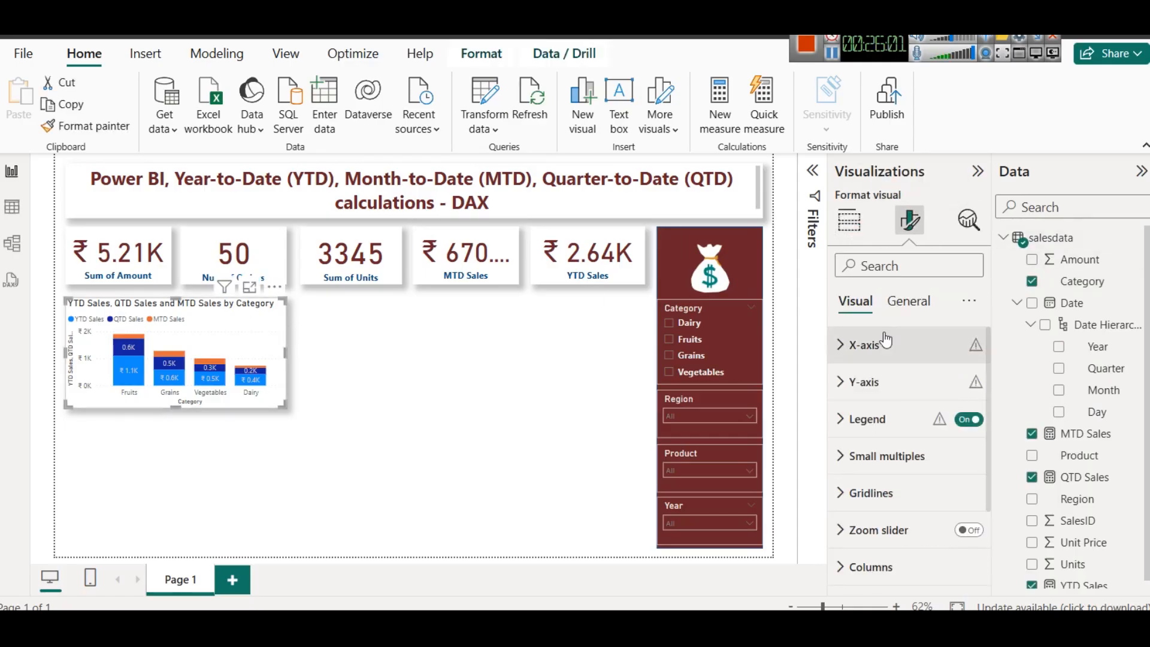
pyautogui.click(904, 301)
pyautogui.click(873, 381)
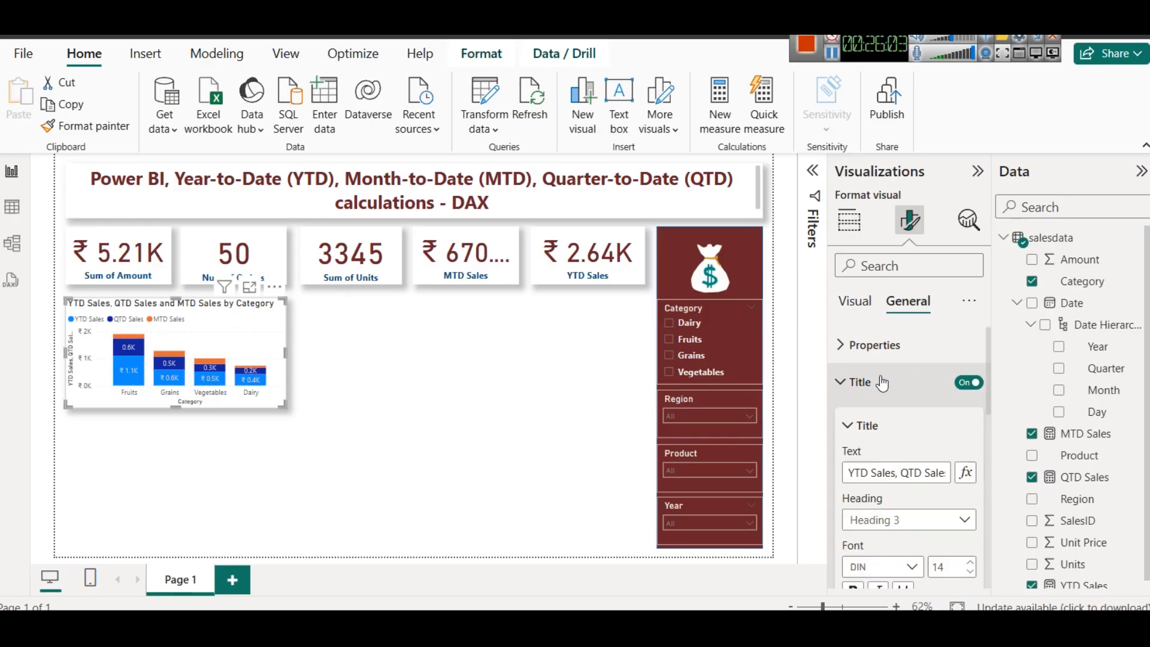
pyautogui.scroll(-4, 896, 464)
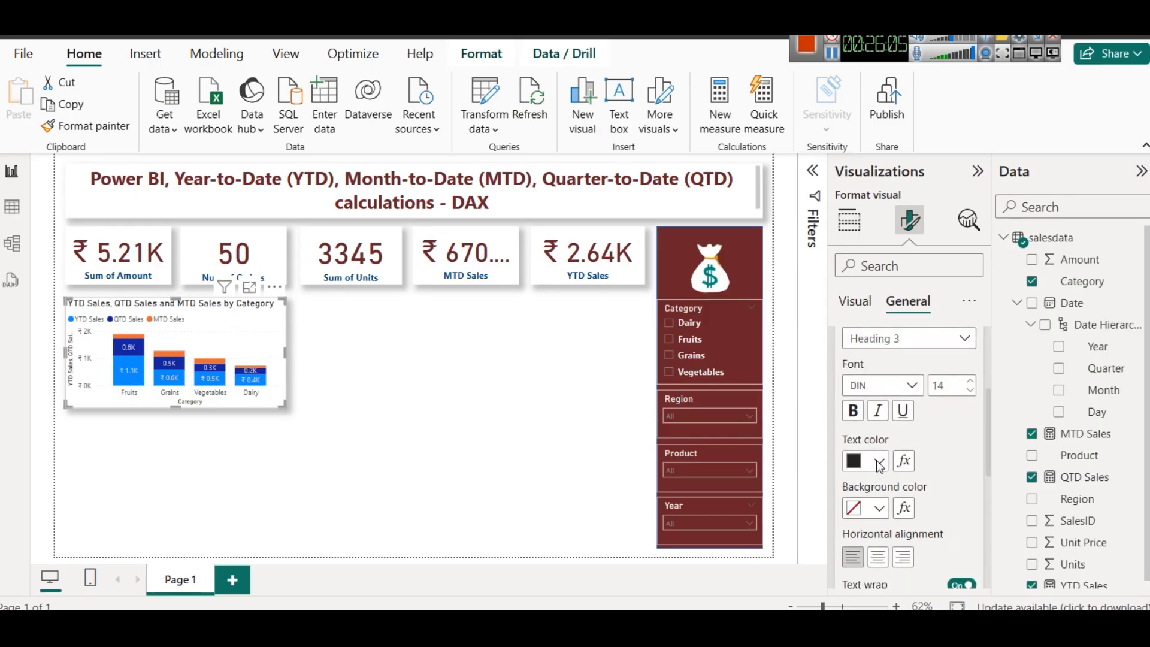
pyautogui.click(880, 463)
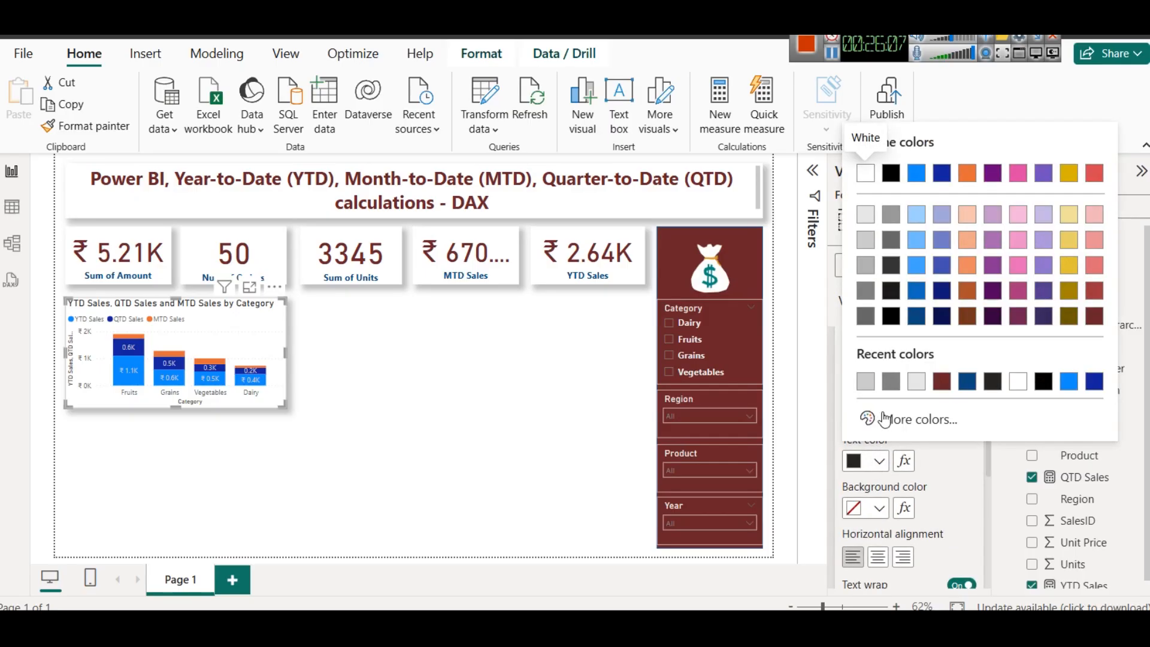
pyautogui.click(1095, 316)
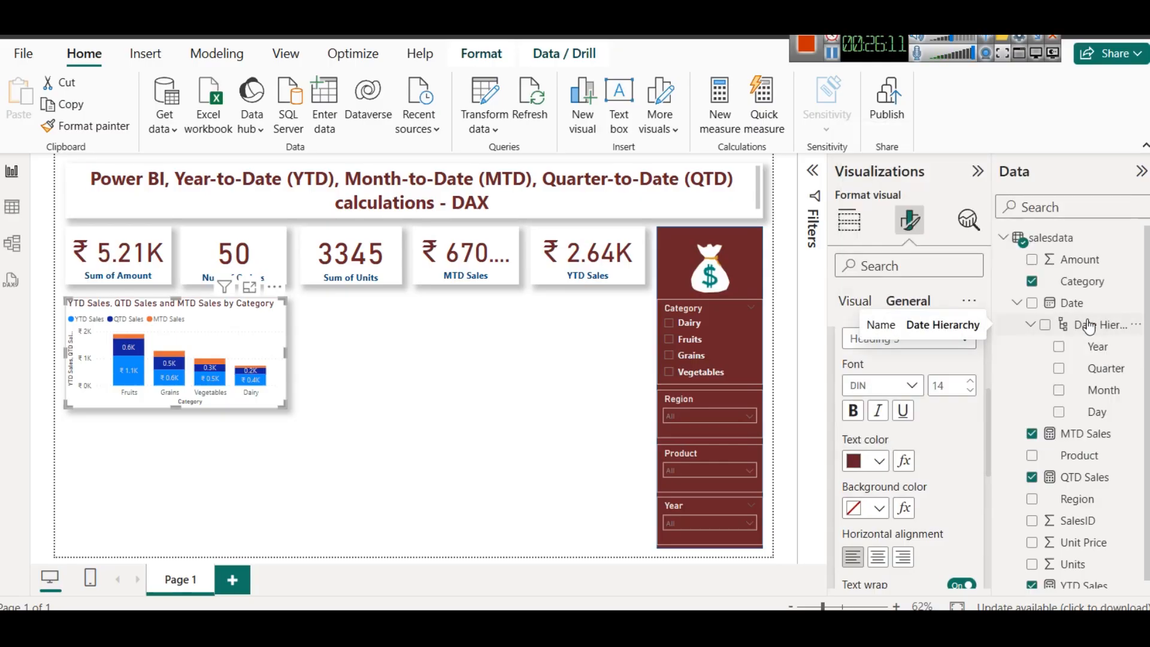
# Recolour the sales-by-category chart's title text to dark blue and deselect the chart
pyautogui.click(879, 461)
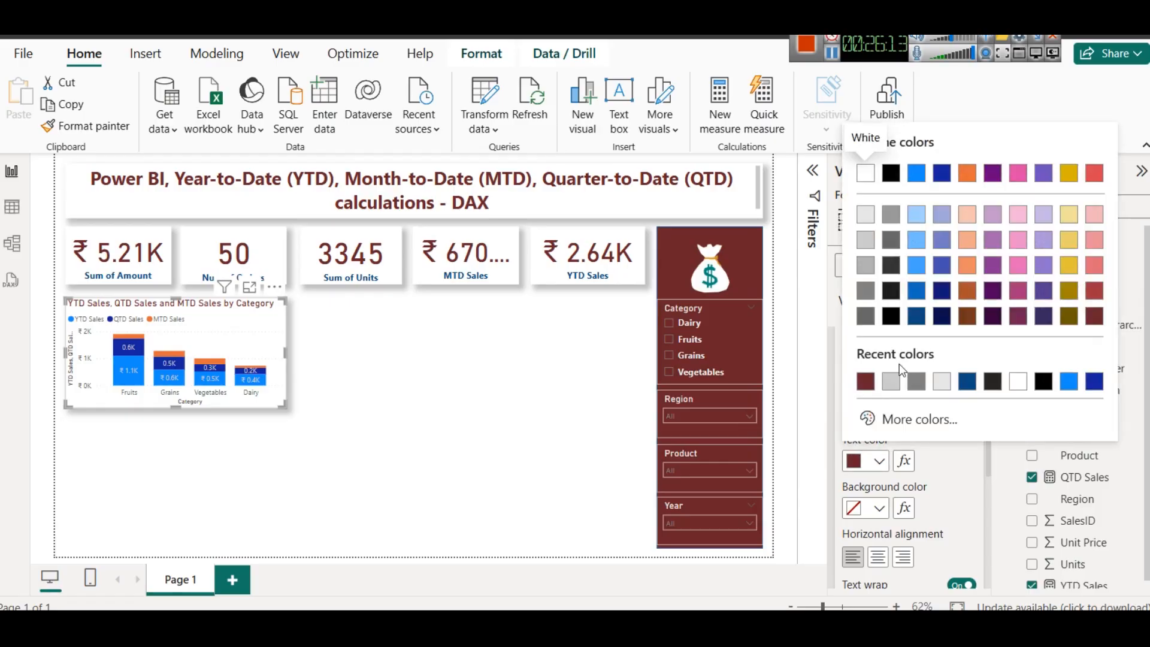
pyautogui.click(915, 315)
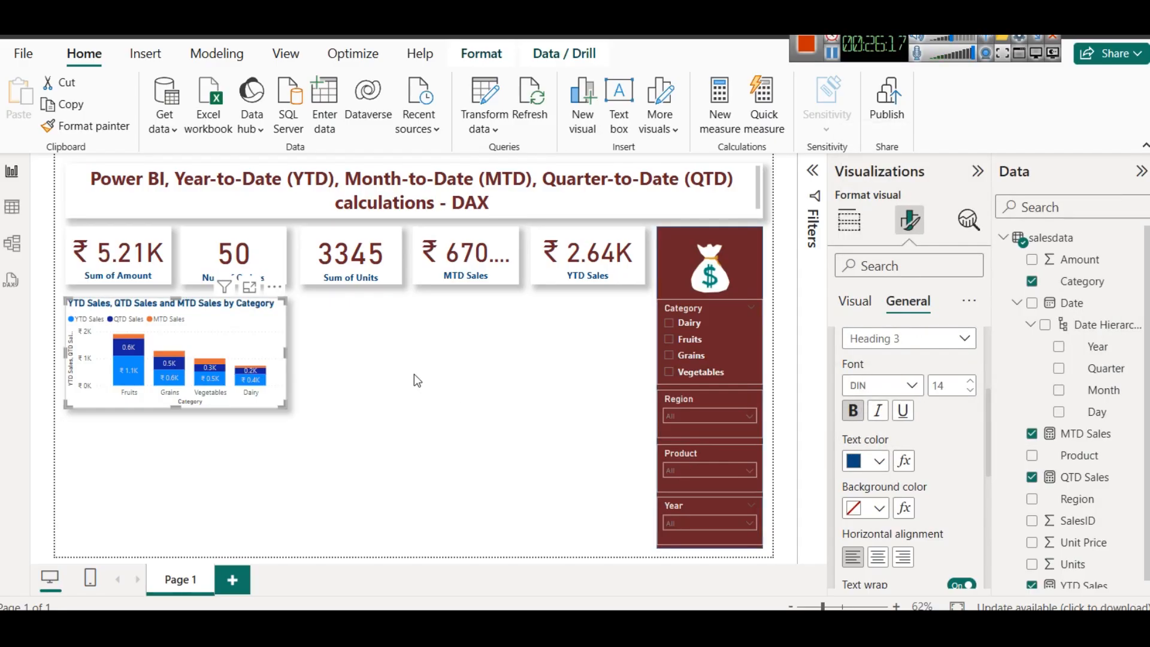
pyautogui.click(431, 401)
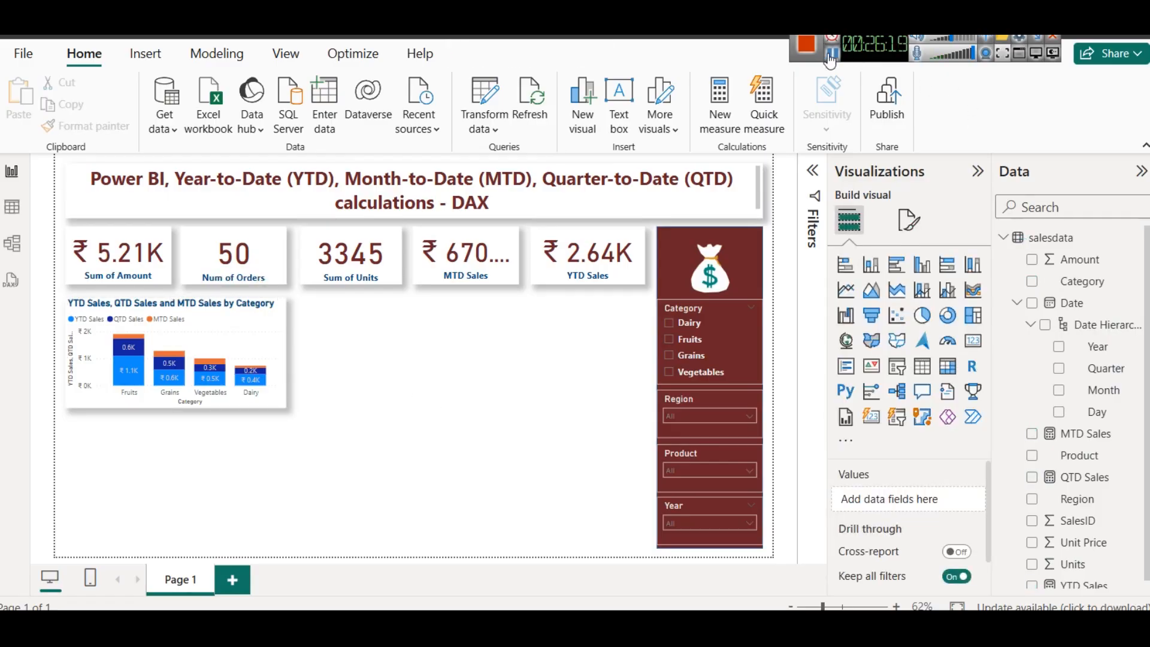
# Duplicate the sales-by-category chart and place the copy directly beside the original, aligned with it
pyautogui.click(250, 320)
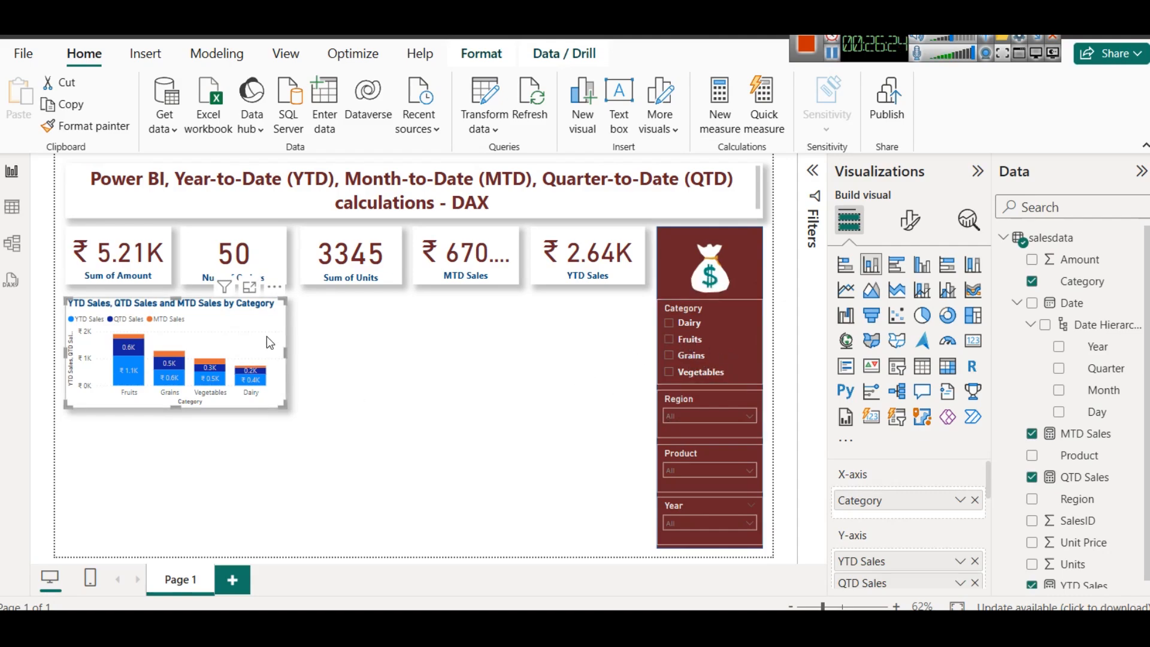
pyautogui.hotkey('ctrl', 'c')
pyautogui.hotkey('ctrl', 'v')
pyautogui.moveTo(268, 342); pyautogui.dragTo(492, 329)
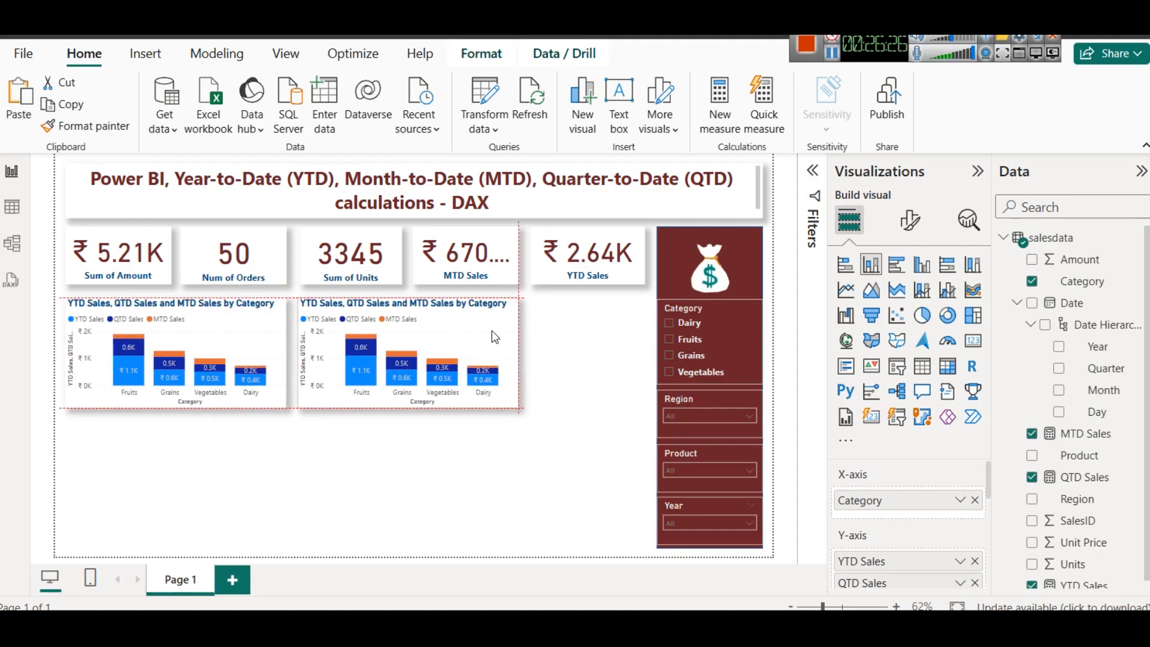
# Narrow both sales-by-category charts to about the same width to free space beside them
pyautogui.click(285, 344)
pyautogui.moveTo(285, 344); pyautogui.dragTo(261, 354)
pyautogui.moveTo(514, 353); pyautogui.dragTo(470, 353)
# Centre the titles of both sales-by-category charts and clear the selection
pyautogui.click(167, 314)
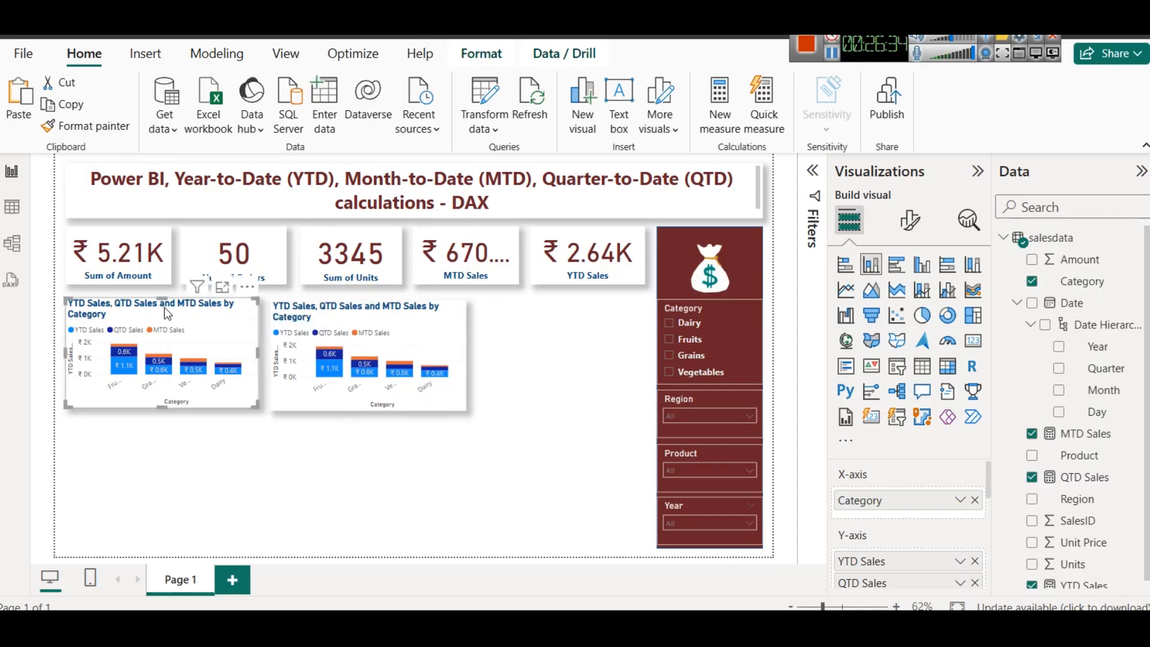
pyautogui.click(910, 220)
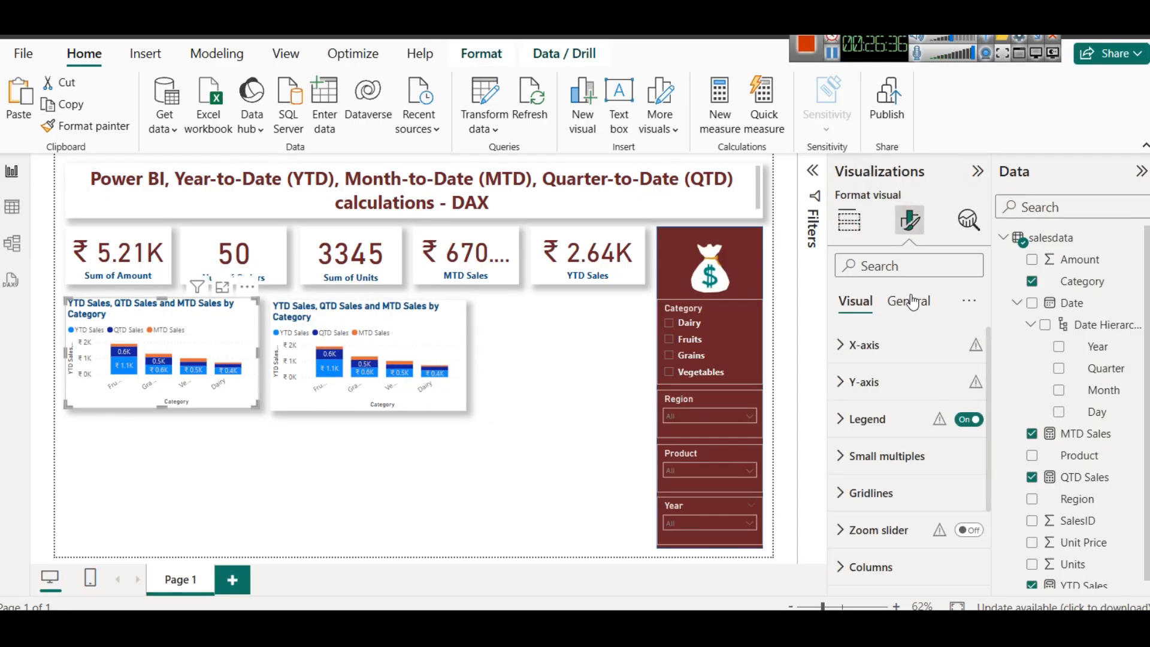
pyautogui.click(908, 300)
pyautogui.click(861, 382)
pyautogui.scroll(-5, 887, 479)
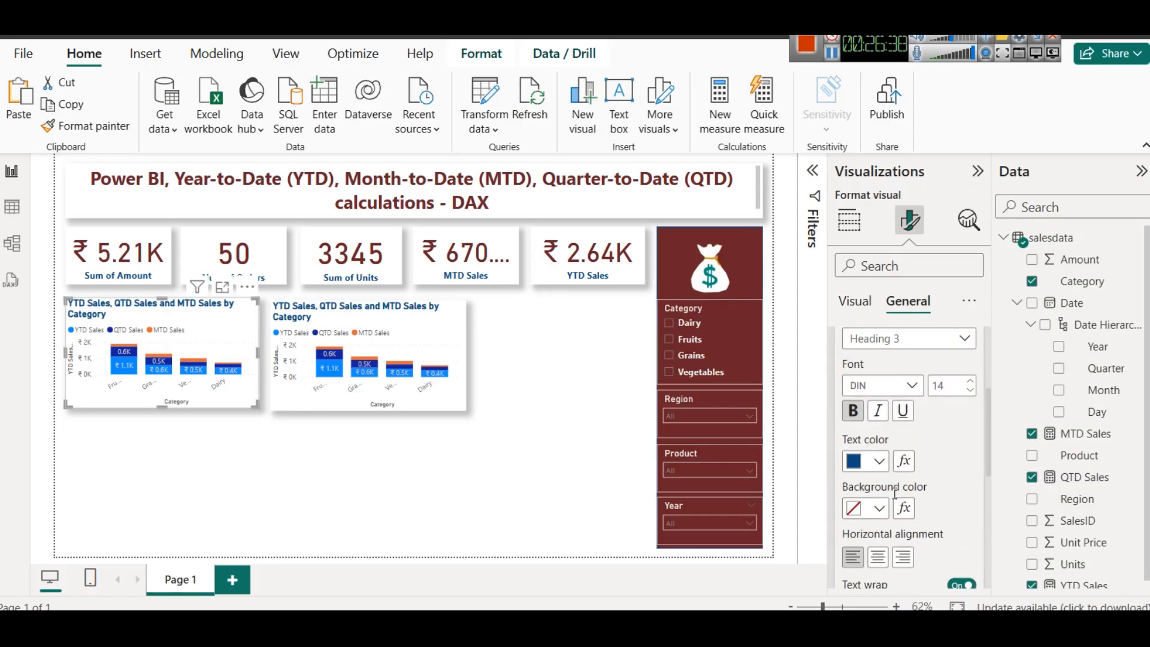
pyautogui.click(878, 558)
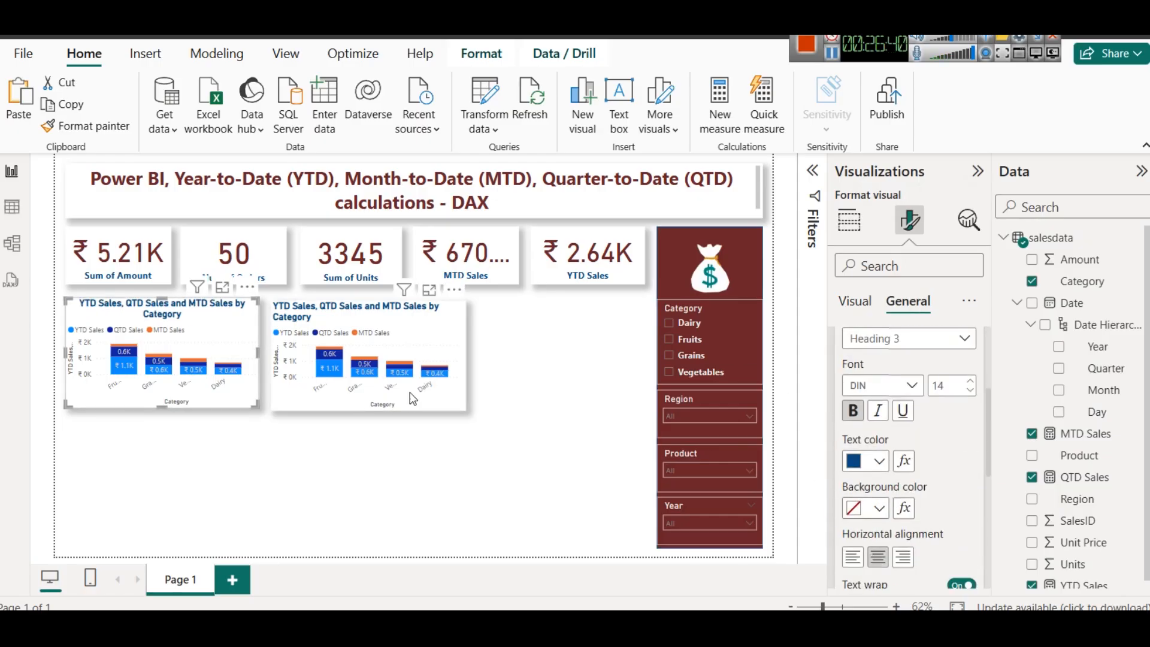
pyautogui.click(332, 318)
pyautogui.click(878, 558)
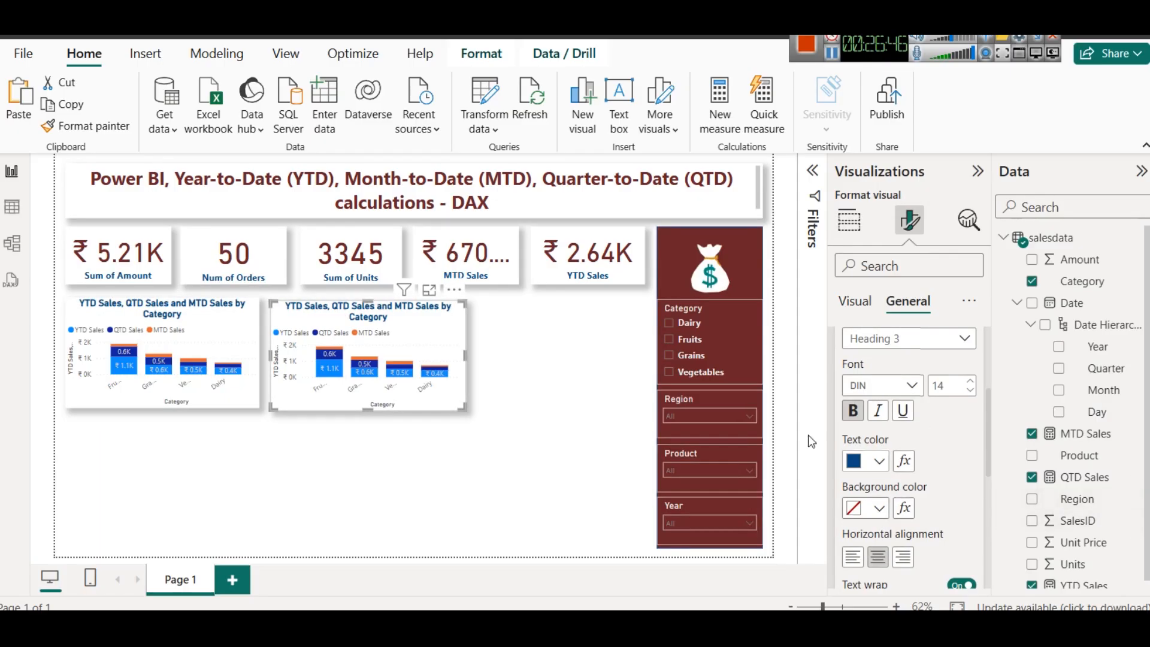
pyautogui.click(565, 358)
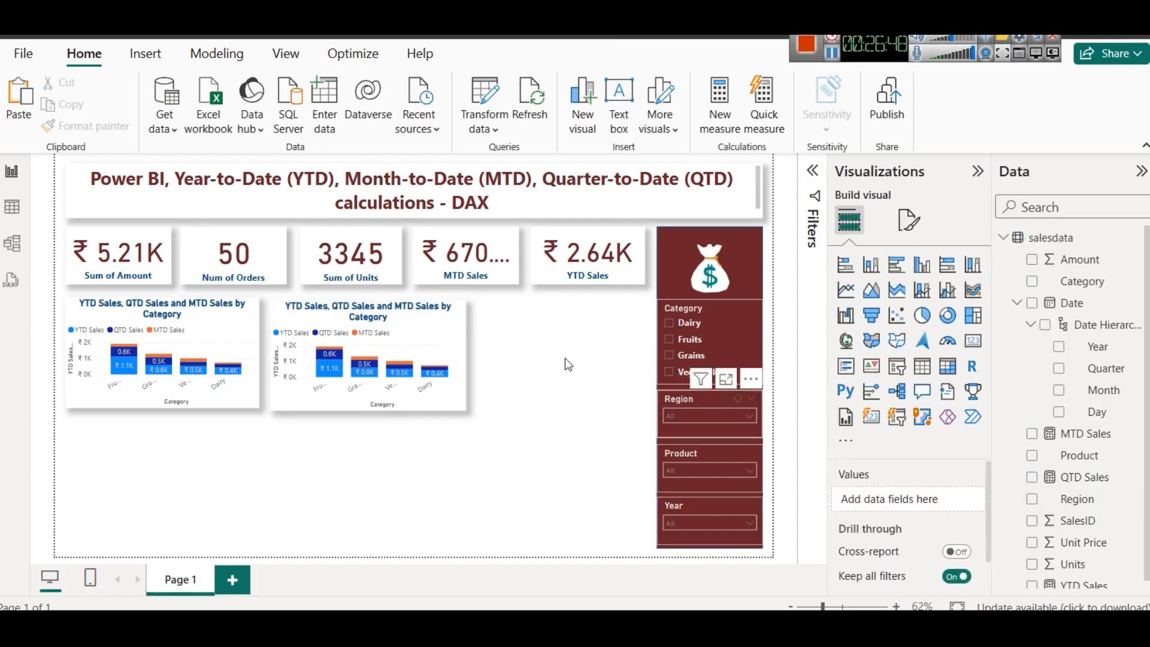
# Look through the salesdata table with the formula bar collapsed, and return to the report page
pyautogui.click(418, 321)
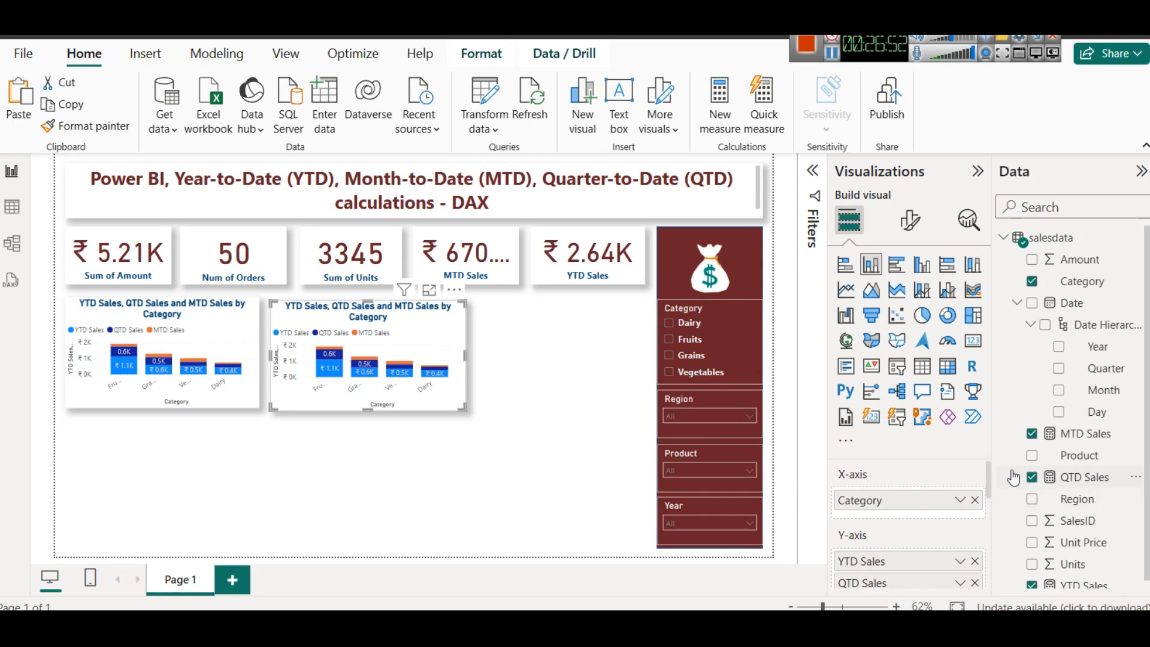
pyautogui.click(12, 207)
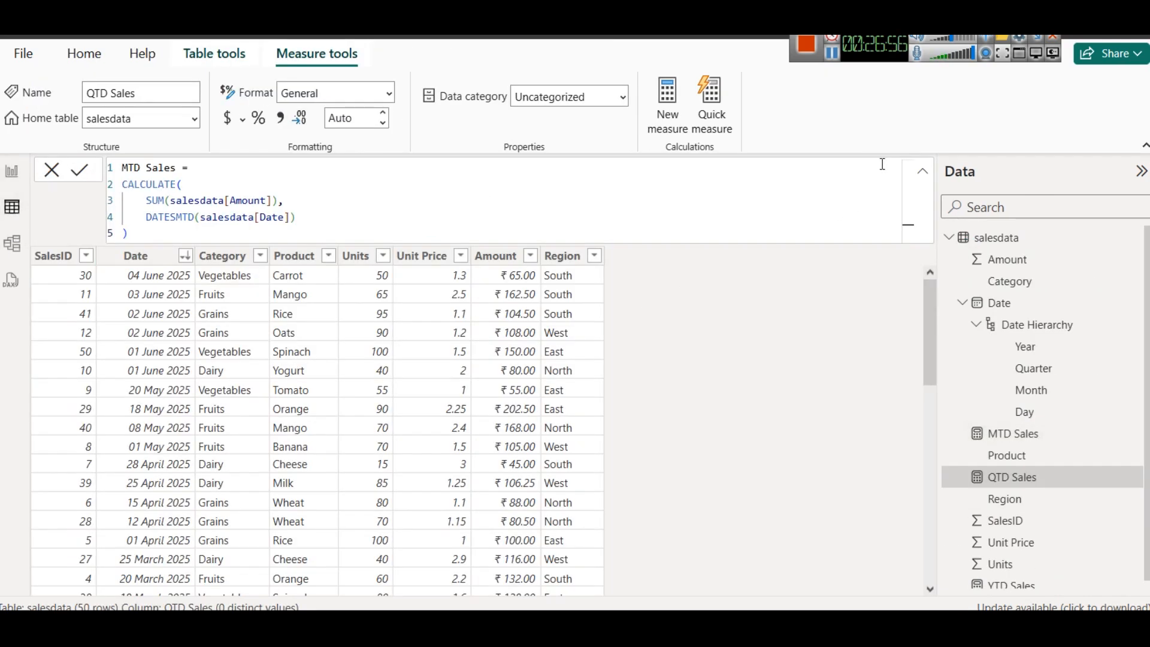
pyautogui.click(922, 171)
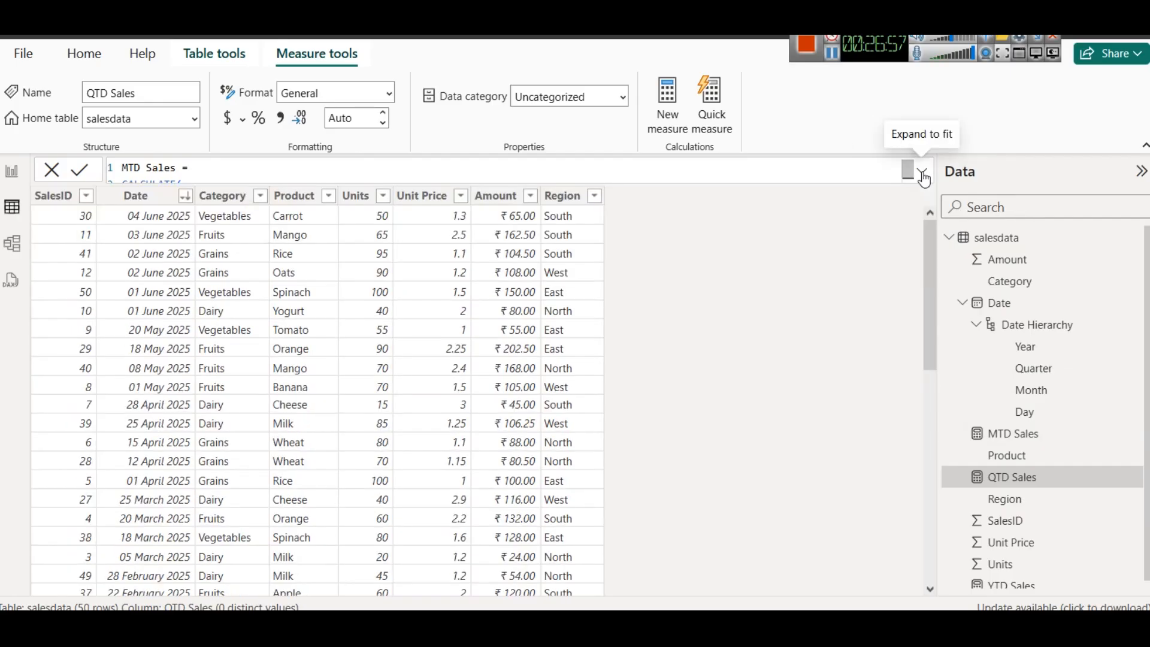
pyautogui.click(12, 172)
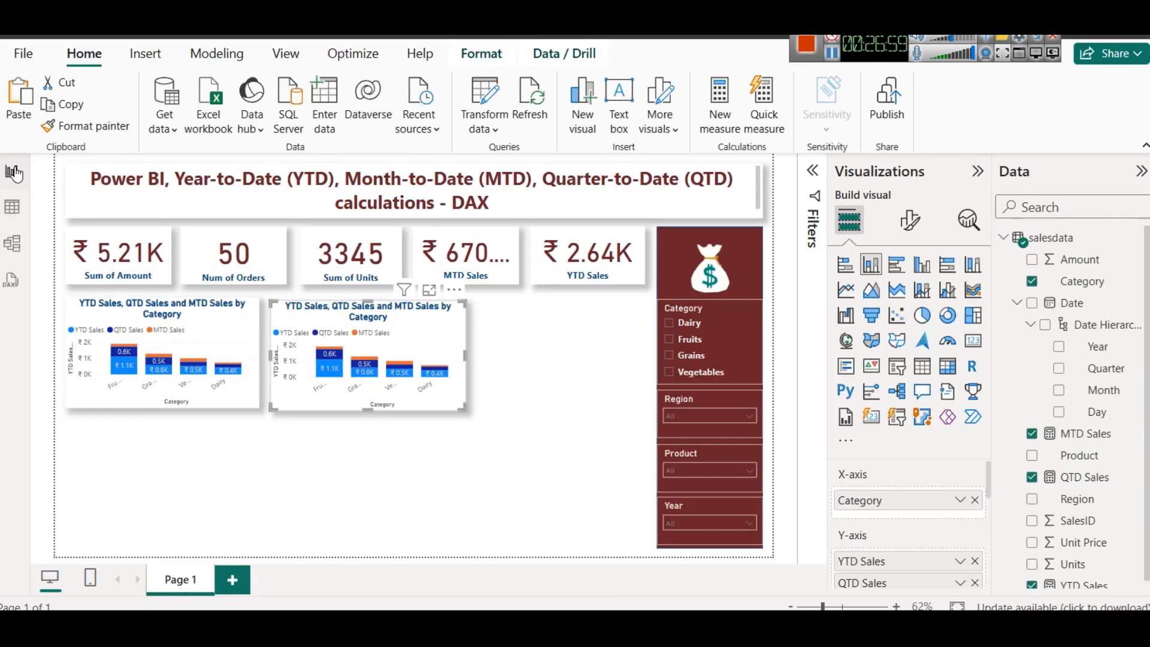
# Replace Category with Region on the copied chart's X-axis
pyautogui.click(975, 501)
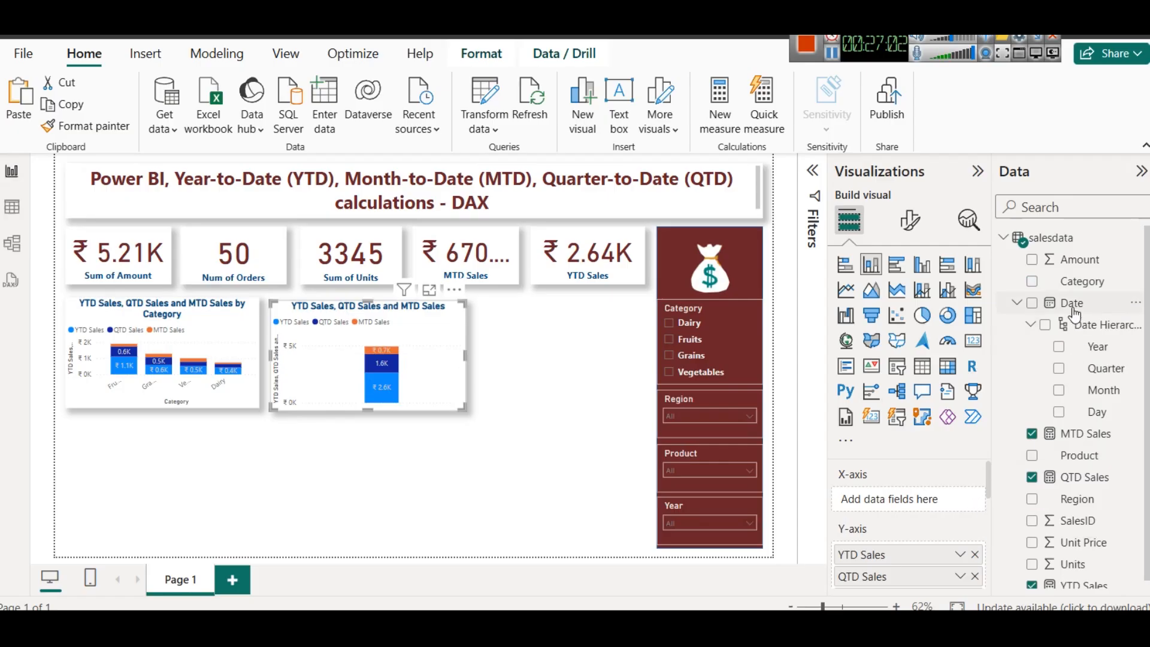
pyautogui.scroll(-1, 1105, 412)
pyautogui.moveTo(1093, 490); pyautogui.dragTo(879, 499)
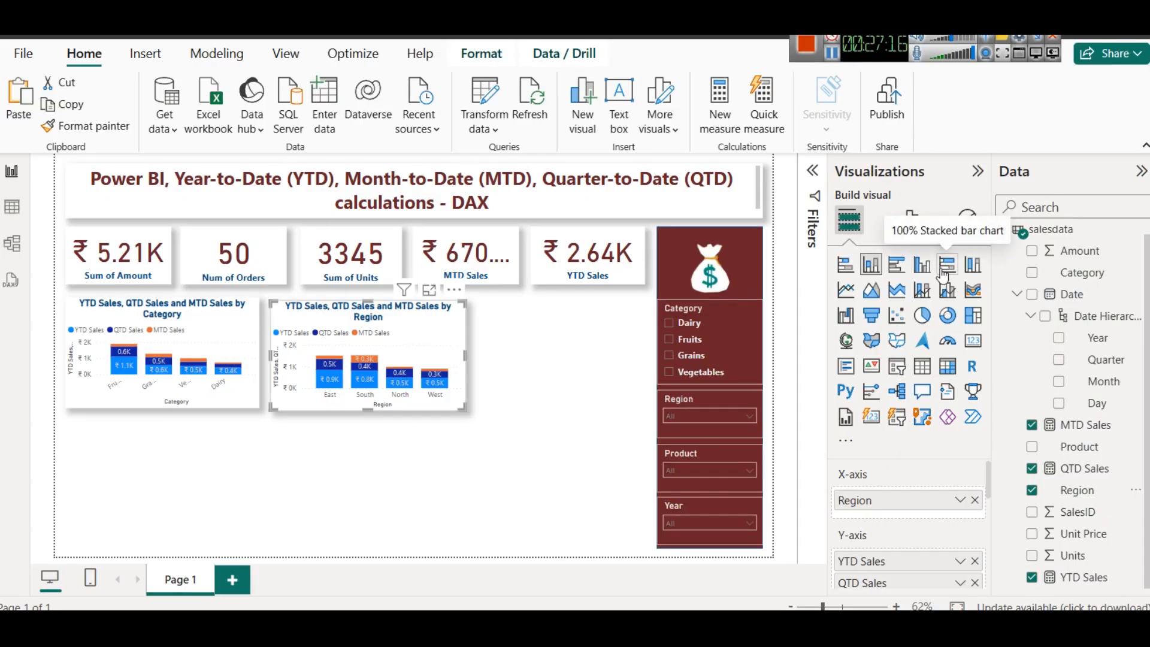
# Convert the sales-by-region chart to a clustered column chart and turn off its data labels
pyautogui.click(894, 267)
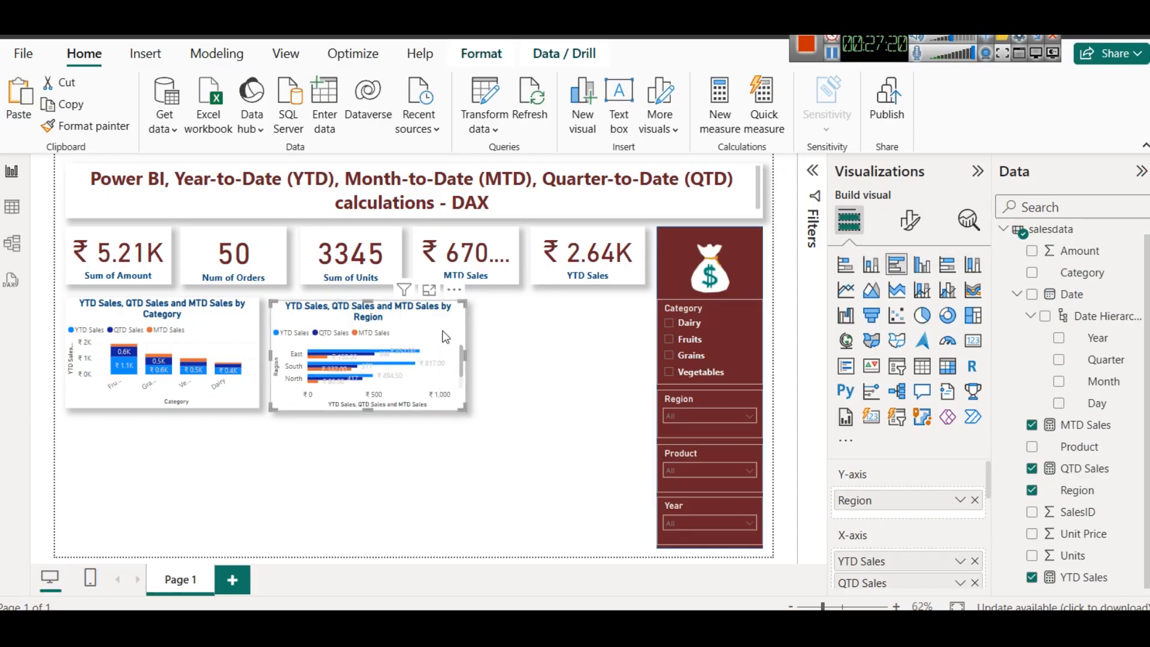
pyautogui.click(923, 271)
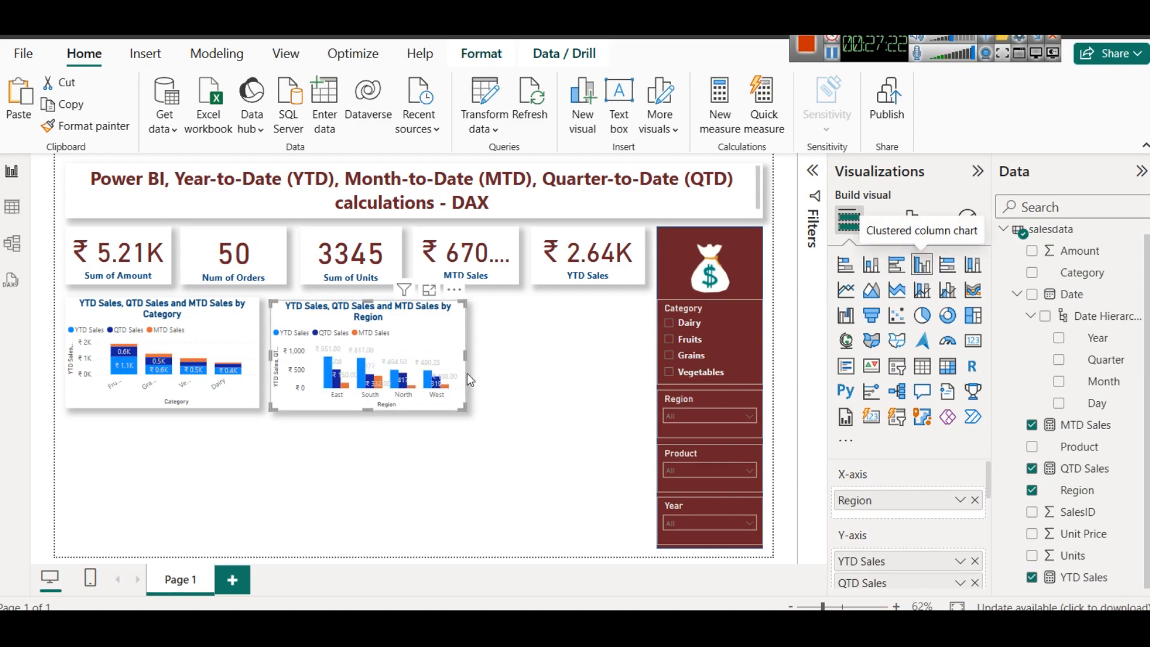
pyautogui.click(910, 220)
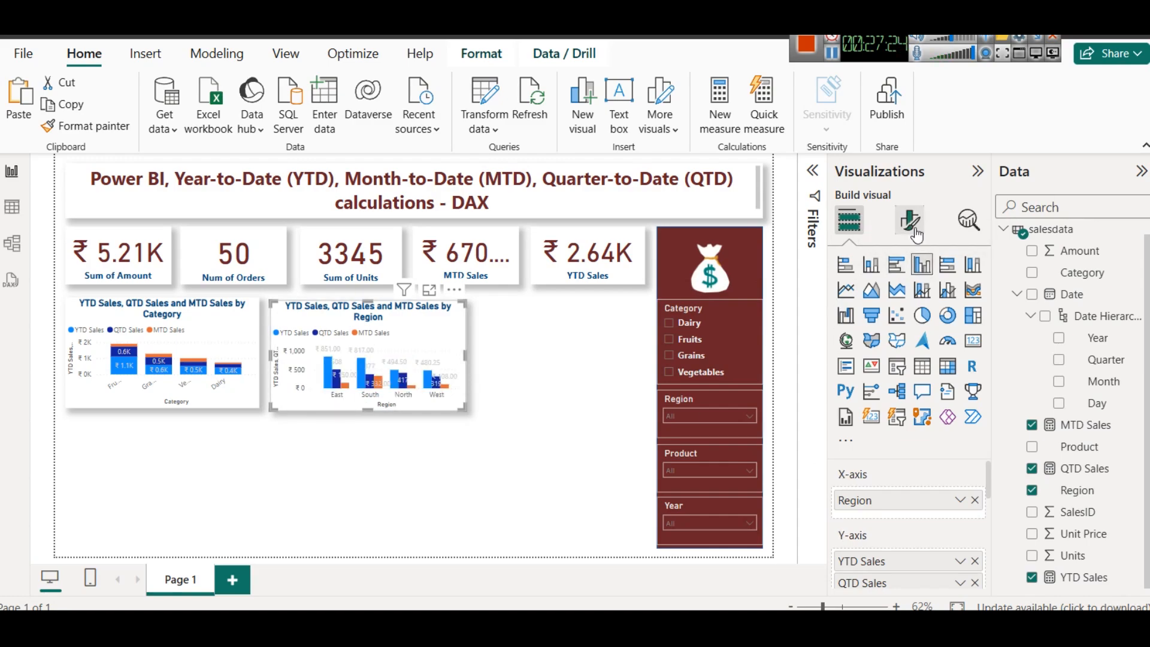
pyautogui.scroll(-2, 911, 479)
pyautogui.click(969, 534)
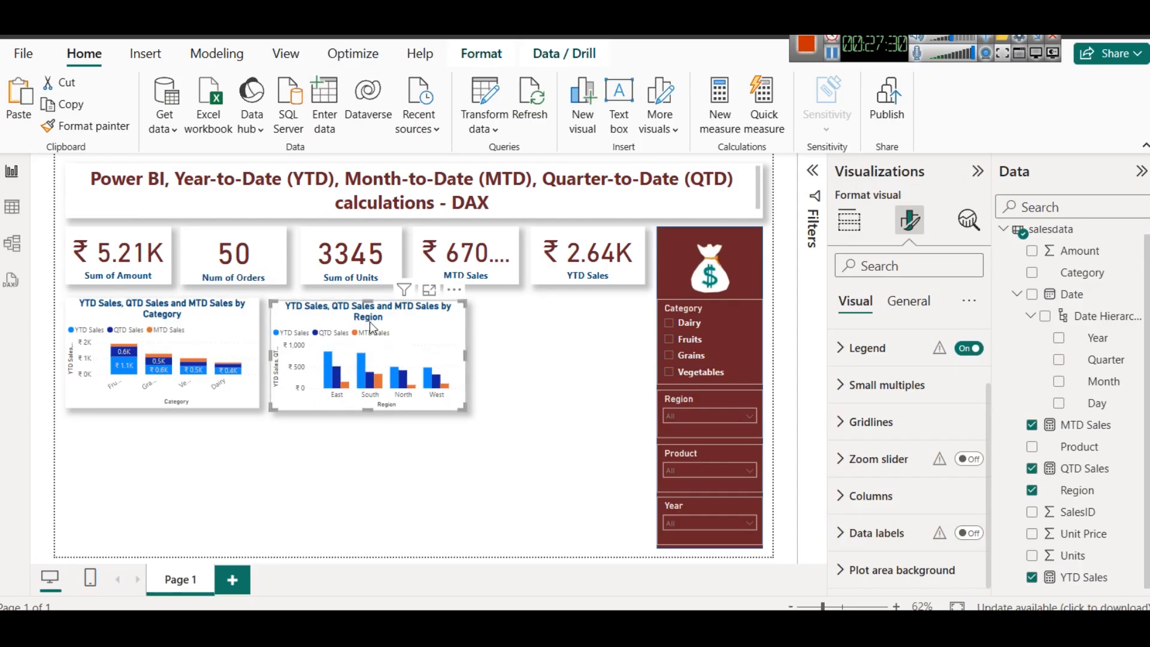
# Examine the YTD and QTD sales columns of the East region in focus mode and return to the report
pyautogui.click(430, 291)
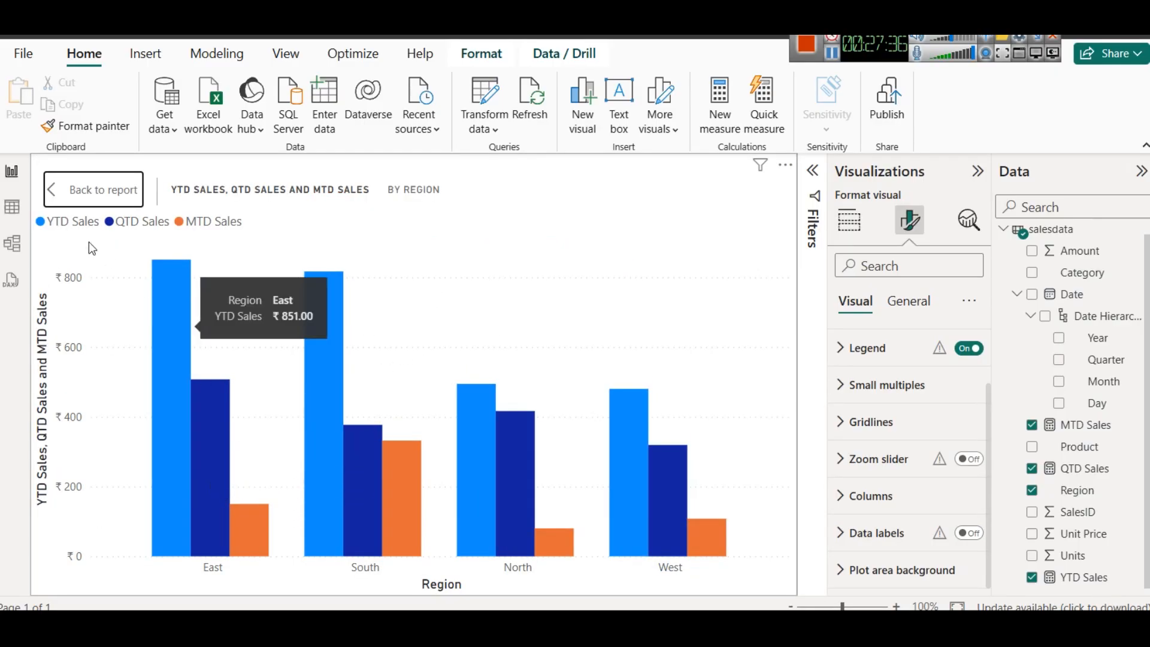
pyautogui.click(105, 190)
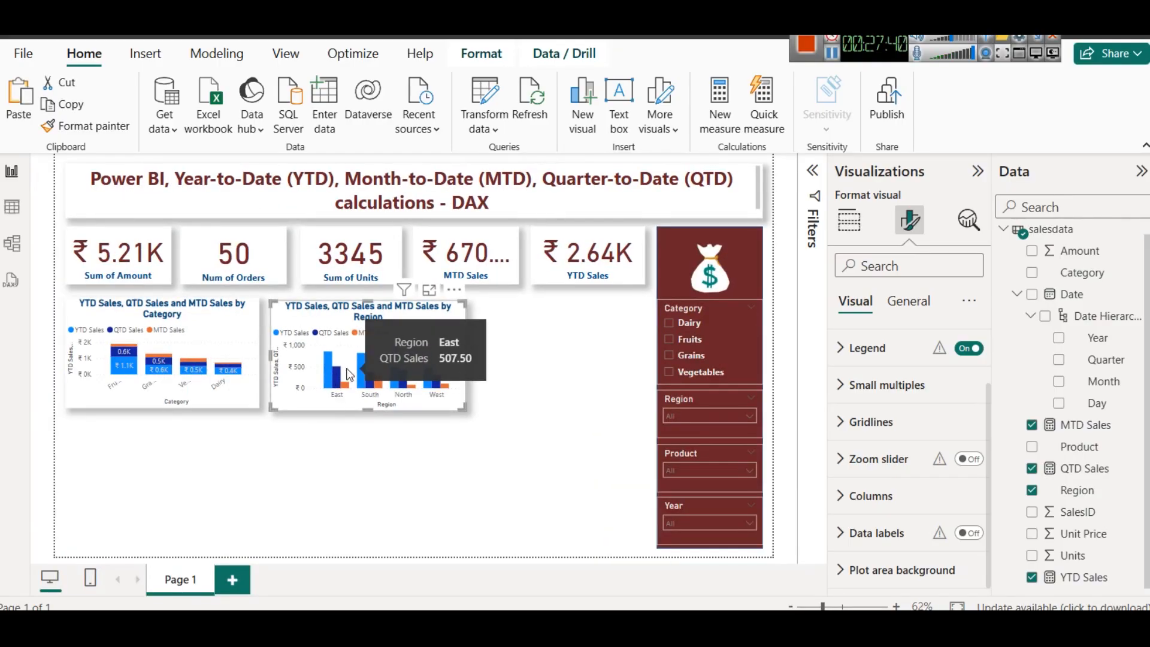
pyautogui.click(429, 289)
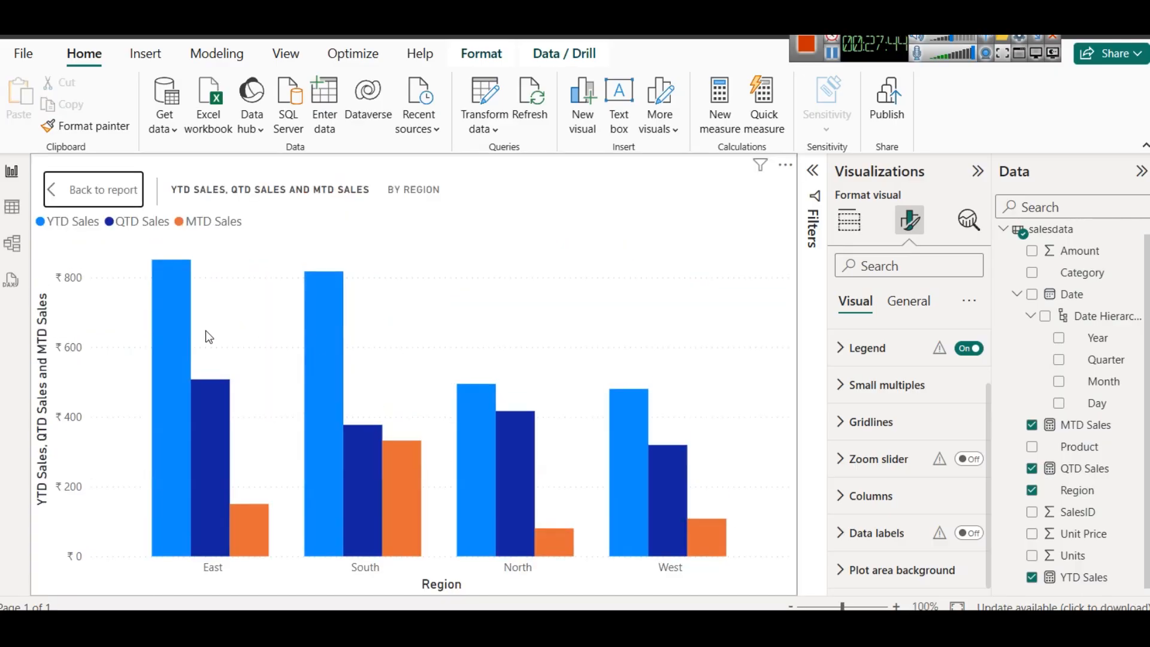
pyautogui.moveTo(199, 382)
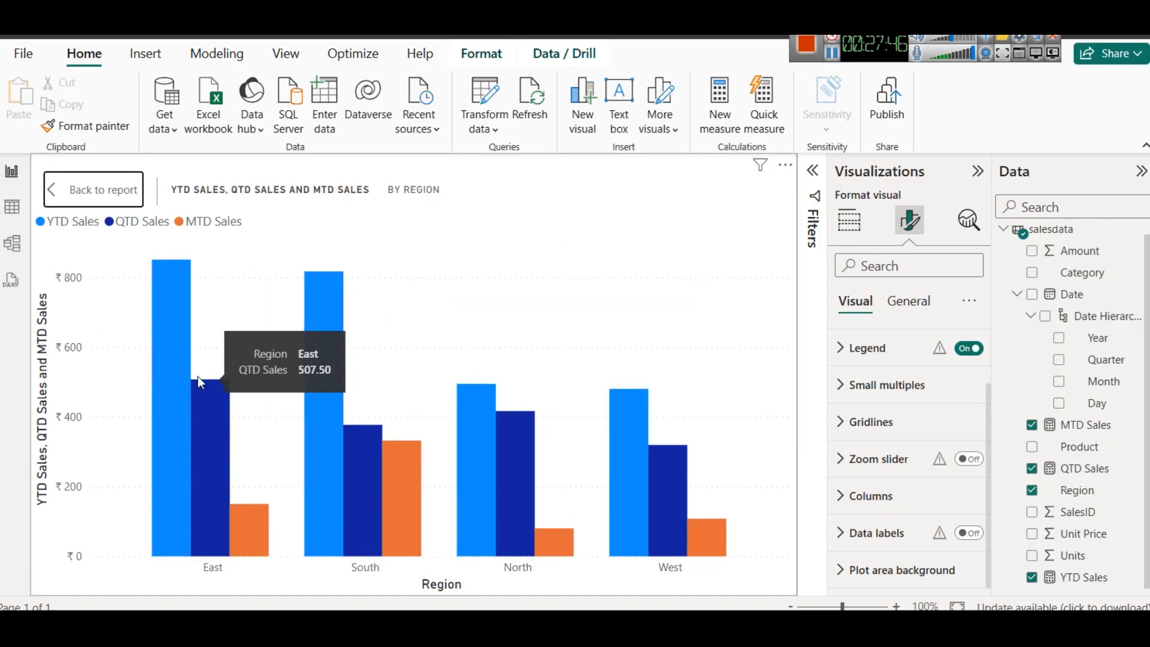
pyautogui.click(90, 190)
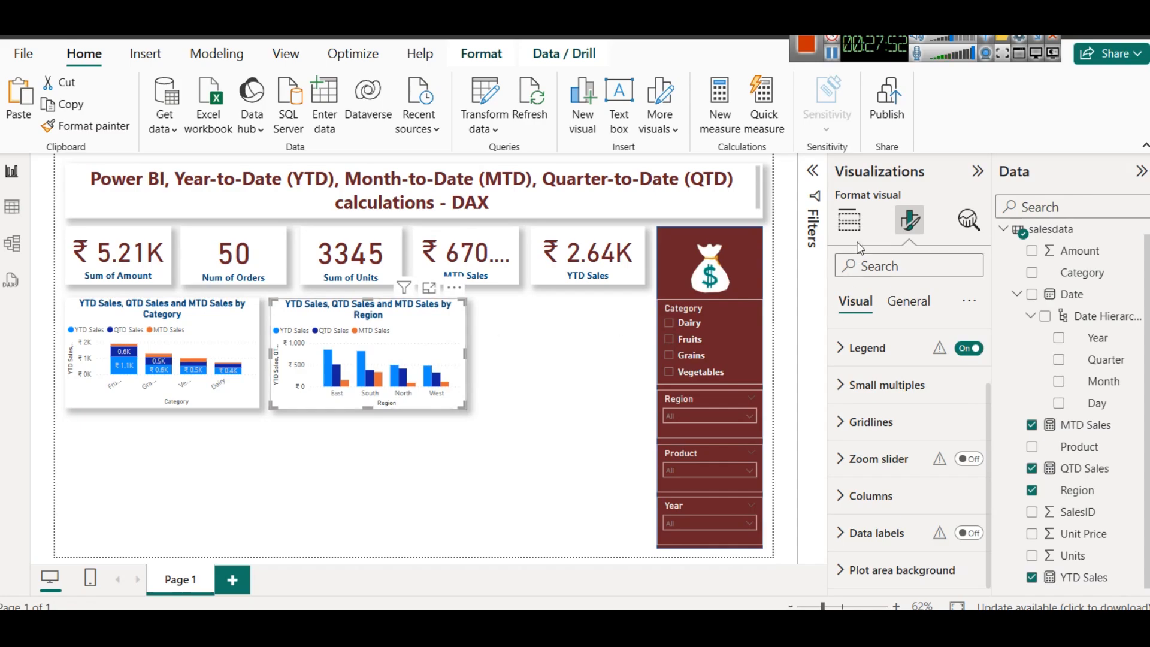
# Add Amount as a fourth value on the sales-by-region chart's Y-axis, after MTD Sales
pyautogui.click(849, 221)
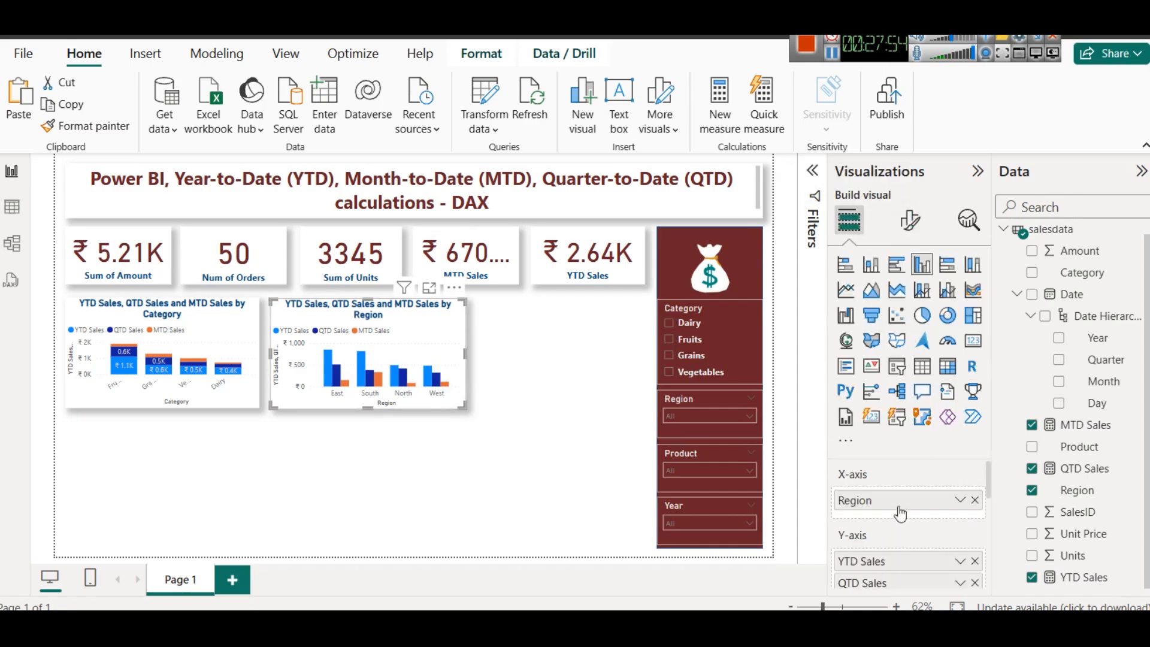
pyautogui.scroll(-3, 891, 529)
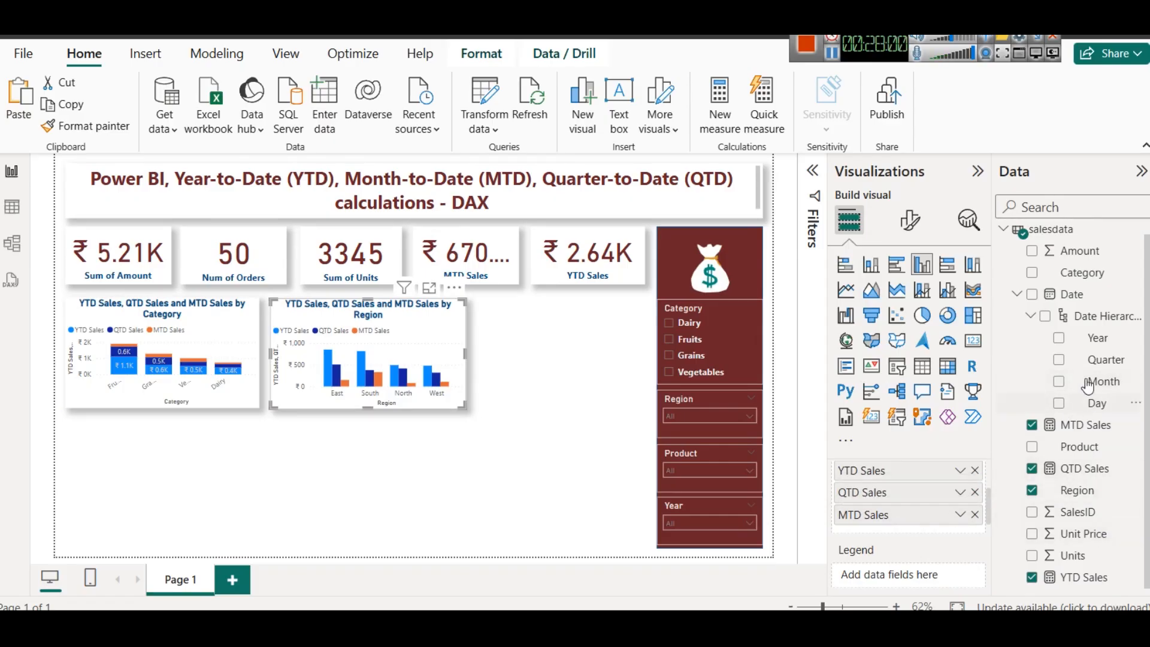
pyautogui.scroll(1, 1079, 348)
pyautogui.moveTo(1079, 260); pyautogui.dragTo(943, 527)
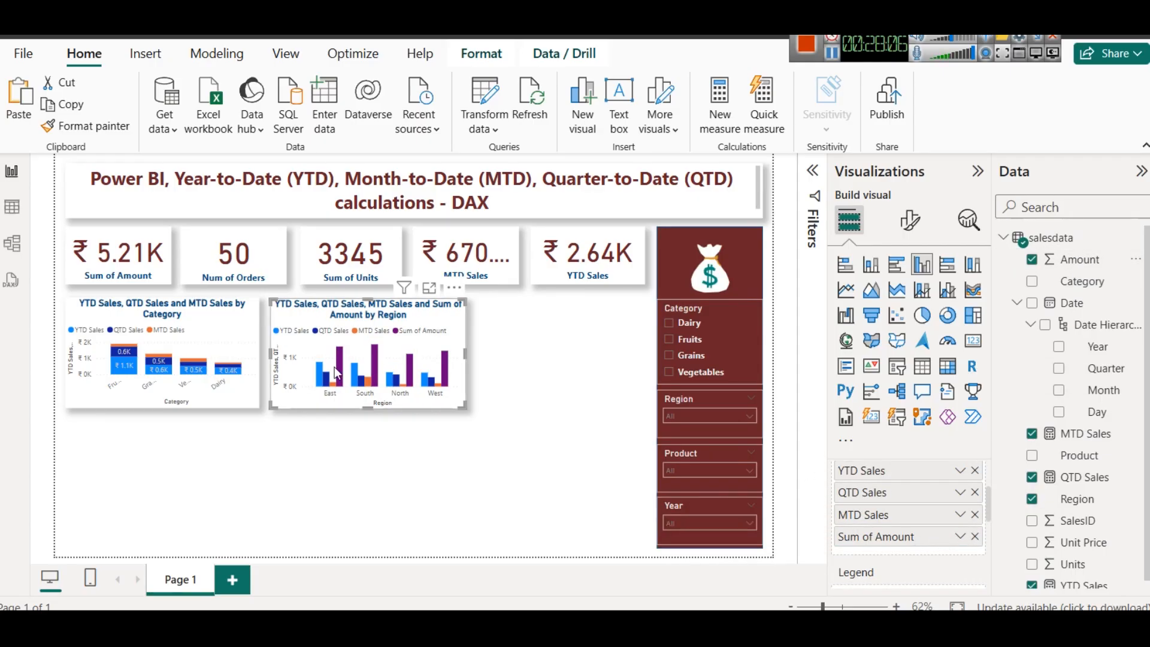
# Compare the YTD, QTD, MTD and total Amount columns across the regions in focus mode
pyautogui.click(429, 290)
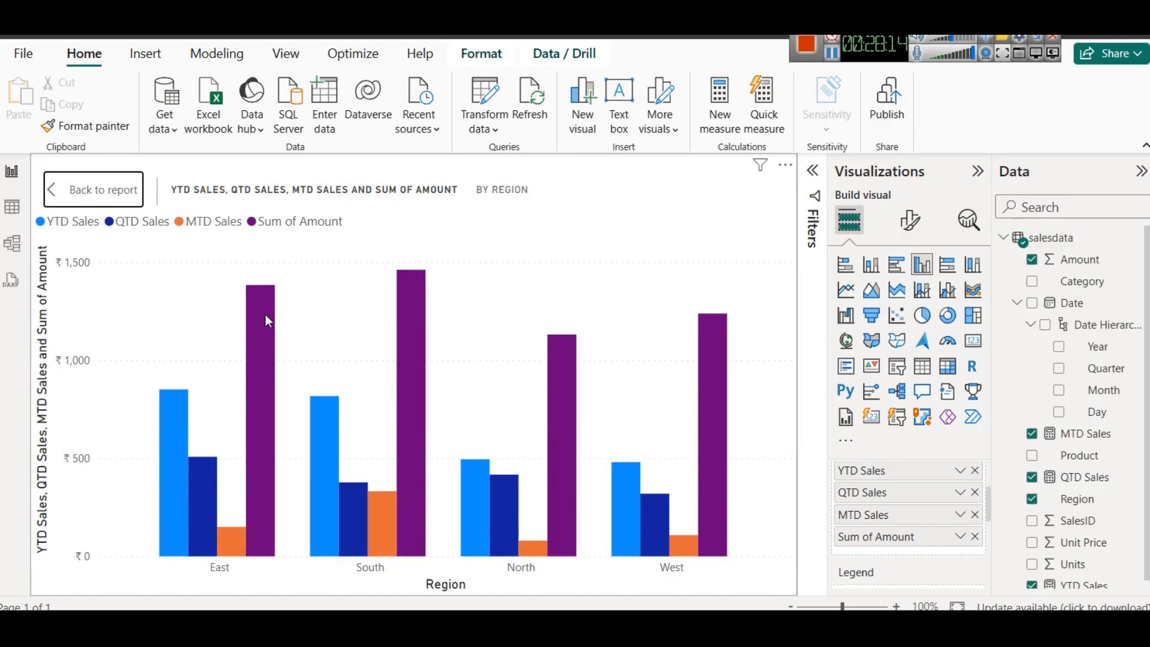
pyautogui.moveTo(161, 415)
pyautogui.moveTo(324, 431)
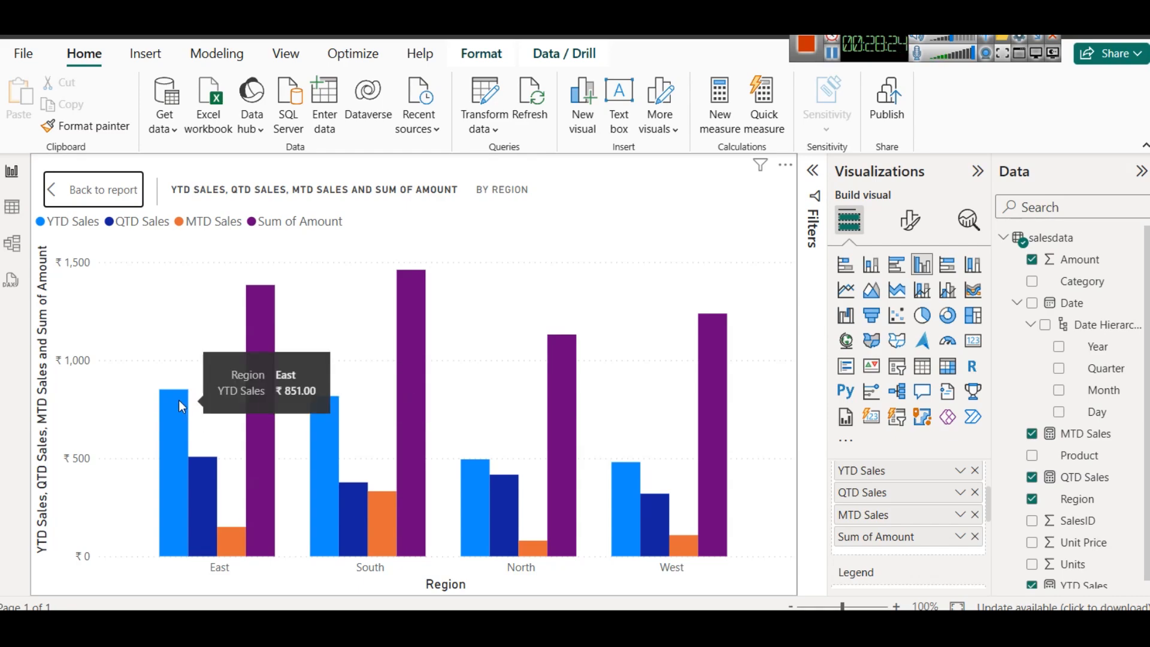
pyautogui.moveTo(621, 483)
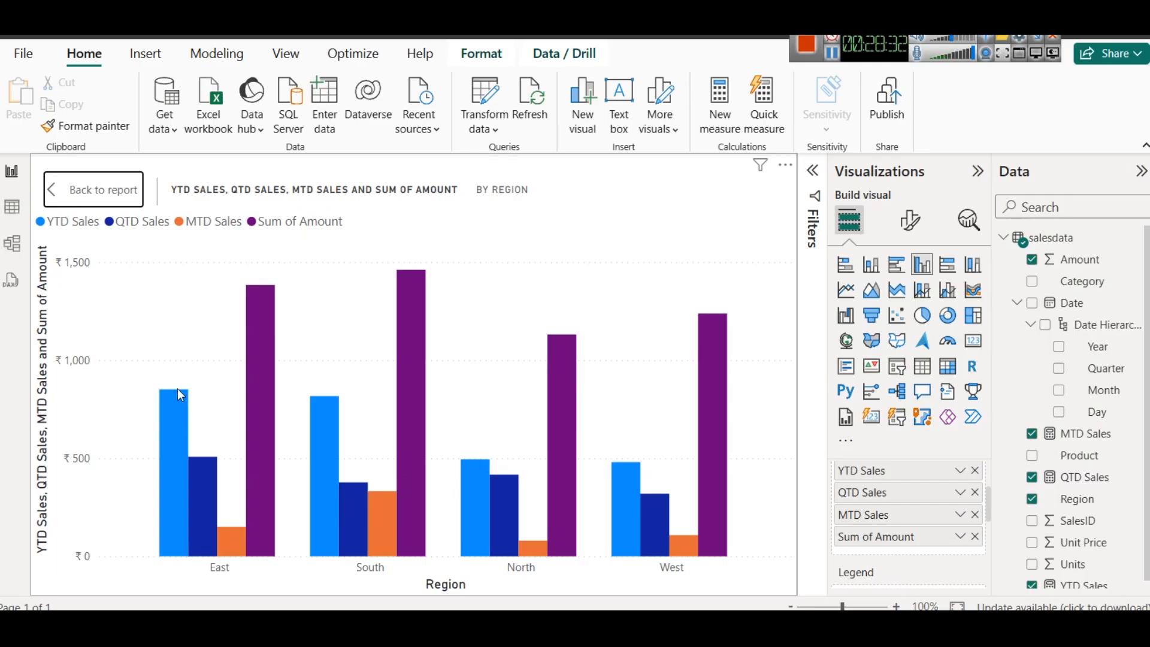
pyautogui.moveTo(205, 484)
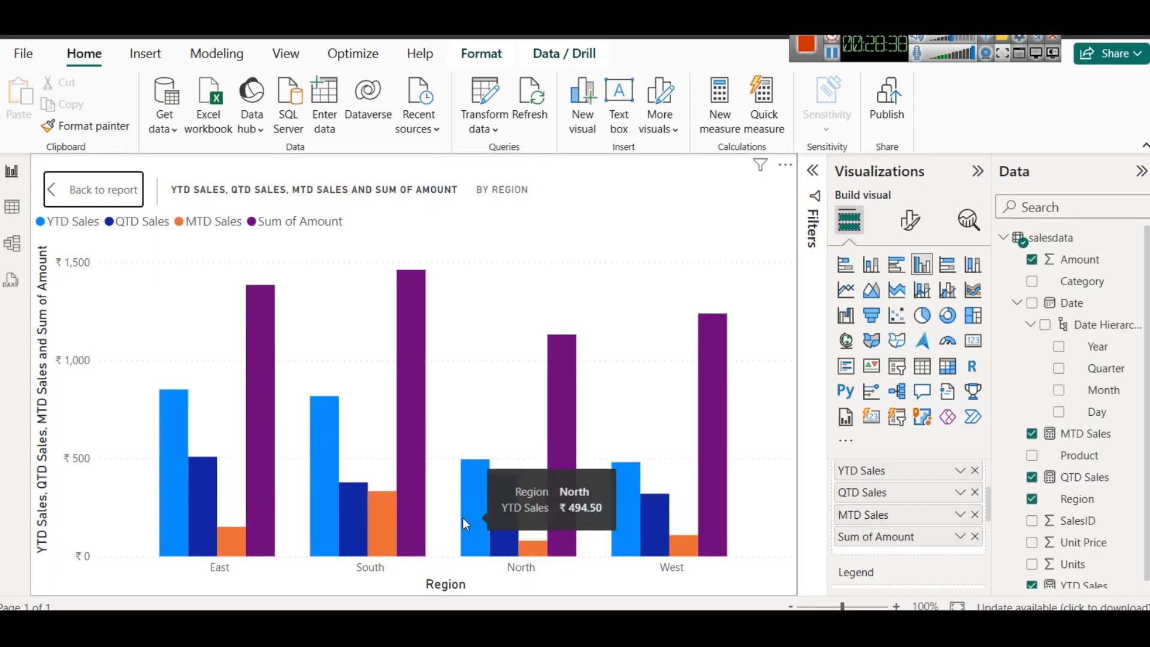
pyautogui.moveTo(485, 488)
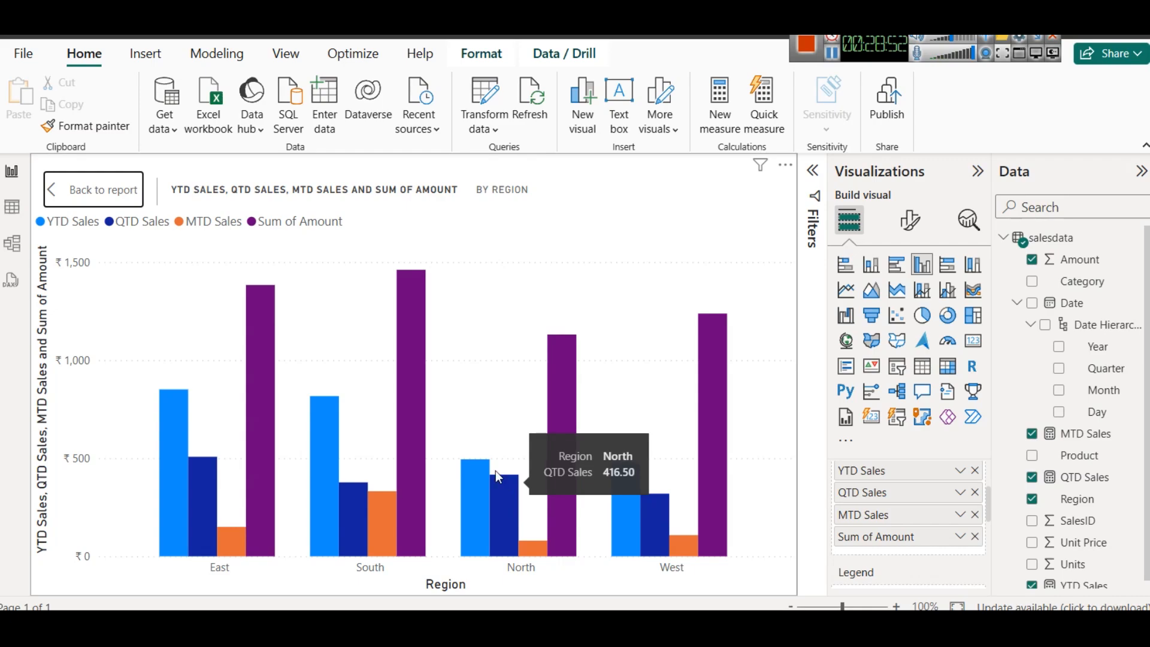
pyautogui.moveTo(358, 501)
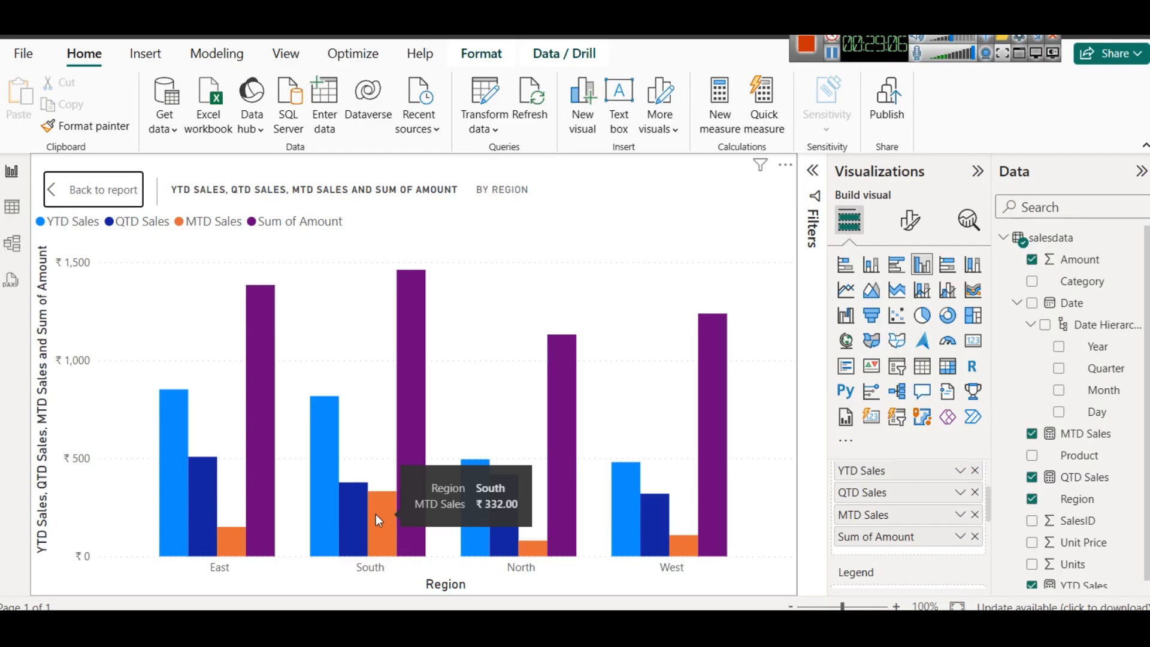
# Return to the report, duplicate the sales-by-region chart and place the copy beside the original, next to the slicer panel
pyautogui.click(60, 203)
pyautogui.click(532, 331)
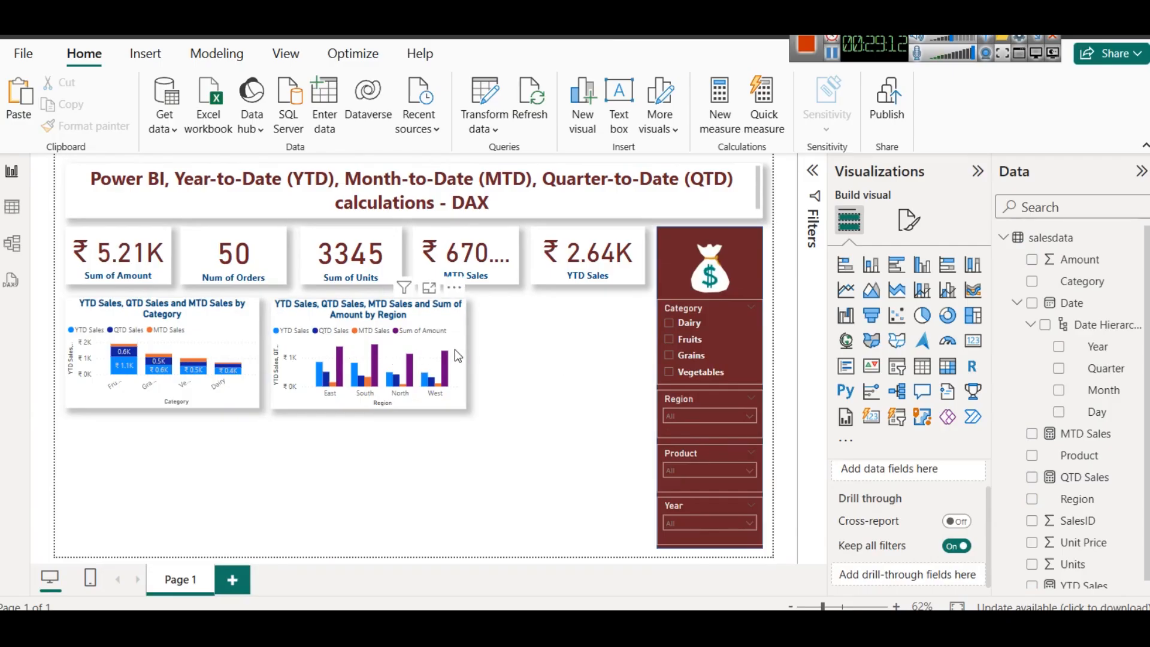
pyautogui.click(416, 320)
pyautogui.moveTo(414, 320); pyautogui.dragTo(608, 312)
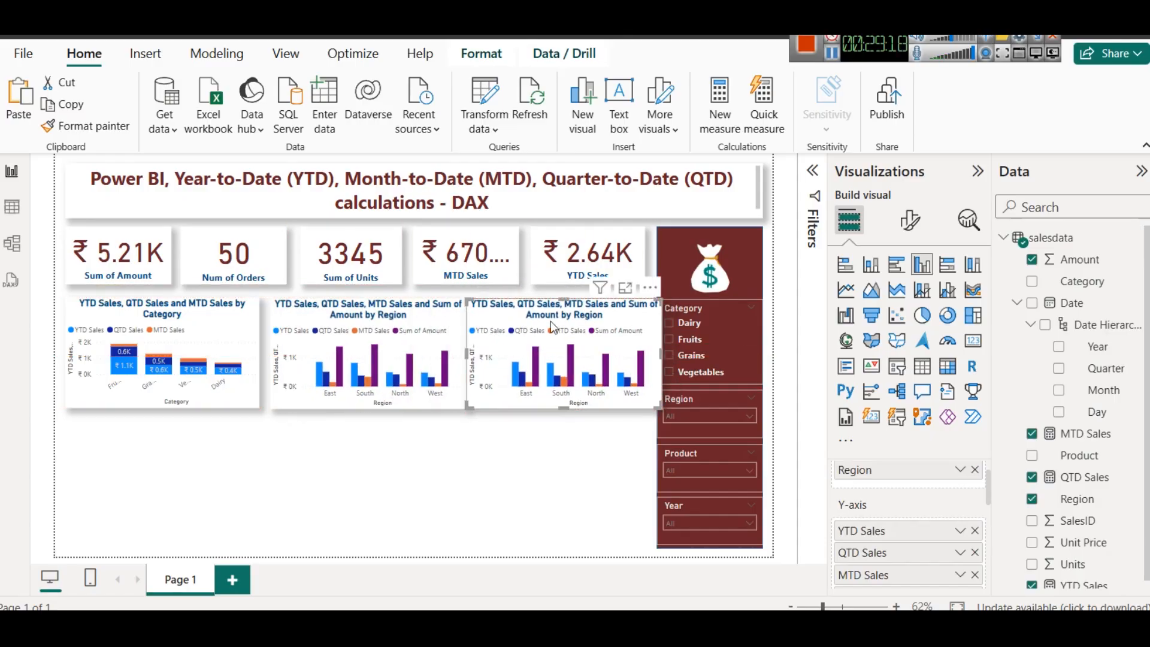
# Narrow the copied chart so it clears the slicer panel and nudge the original region chart to even out the row spacing
pyautogui.click(341, 309)
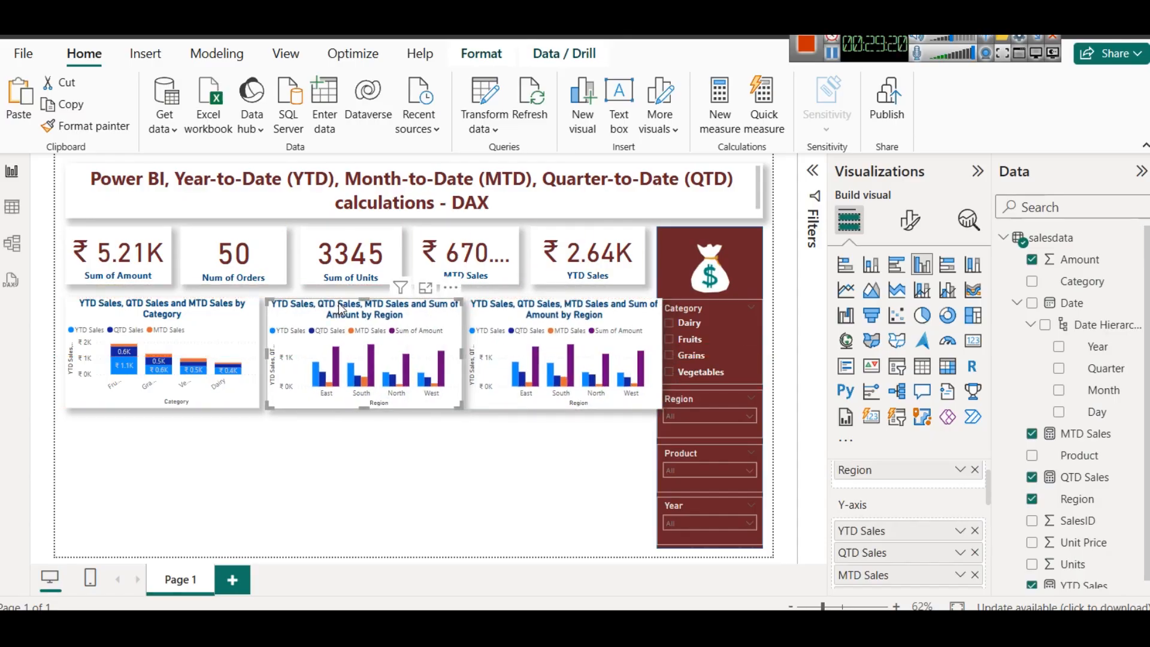
pyautogui.click(599, 345)
pyautogui.moveTo(661, 350); pyautogui.dragTo(647, 353)
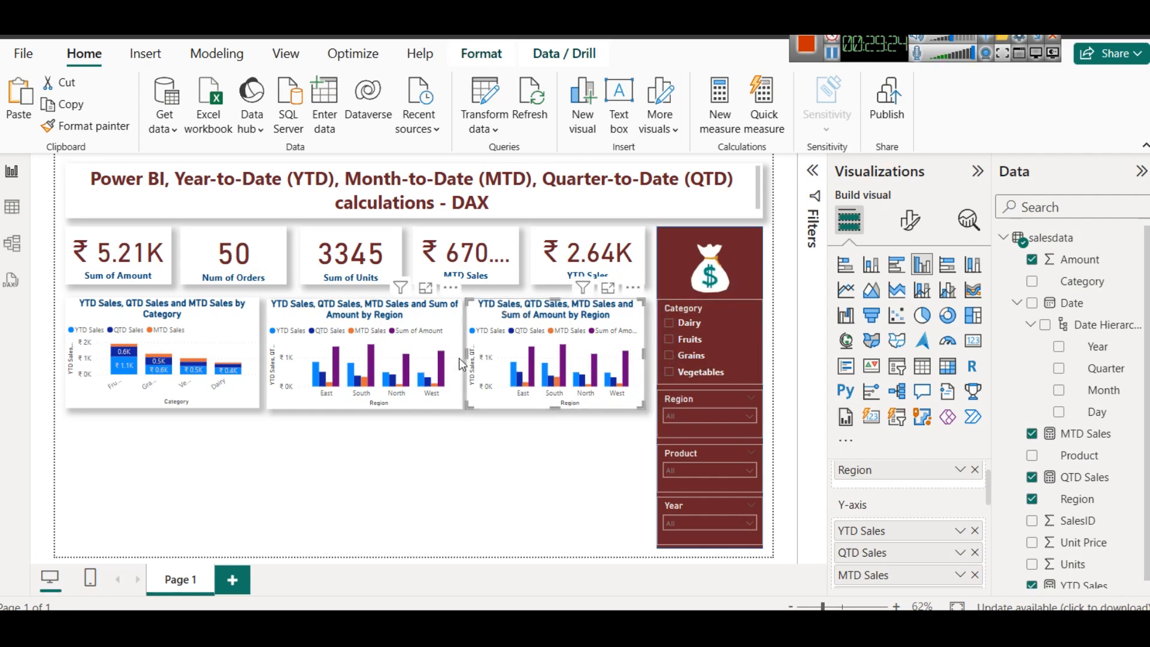
pyautogui.moveTo(468, 354); pyautogui.dragTo(467, 360)
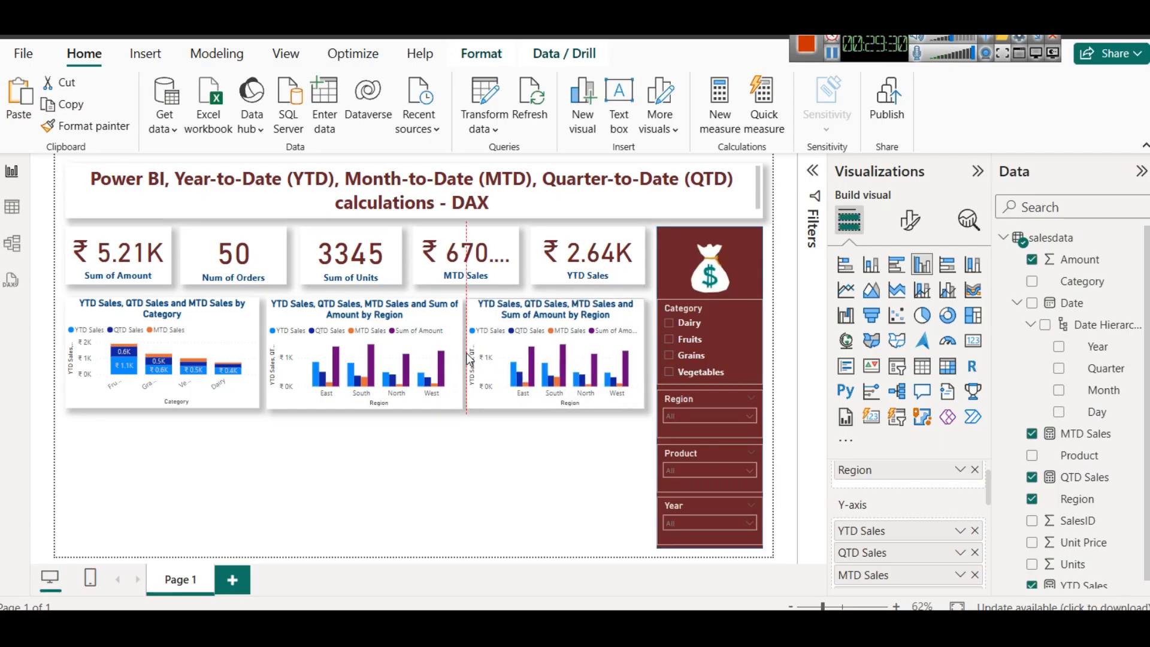
pyautogui.click(383, 308)
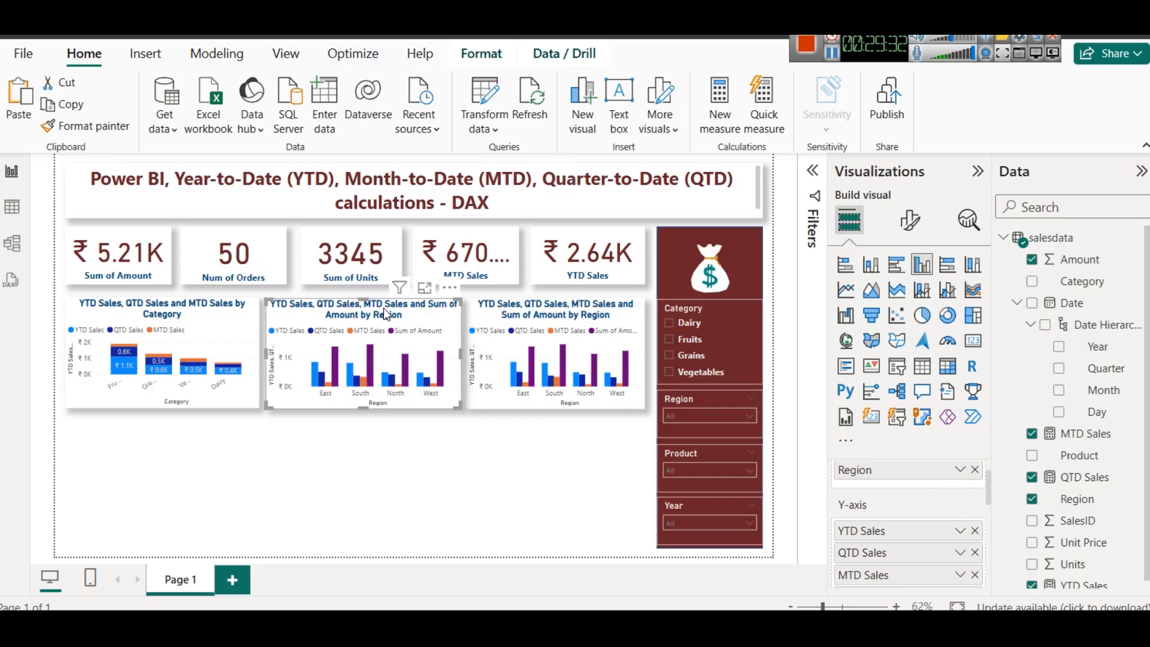
pyautogui.click(470, 489)
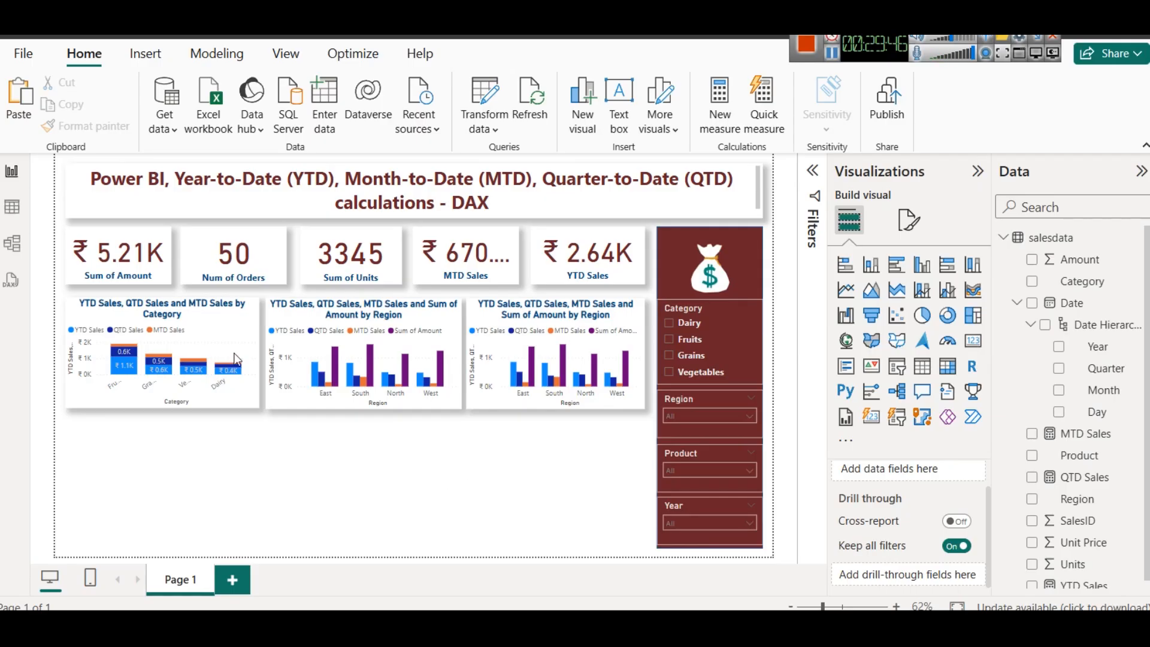
# Examine the distinct values of the Product column in the salesdata table and return to the report page
pyautogui.click(11, 208)
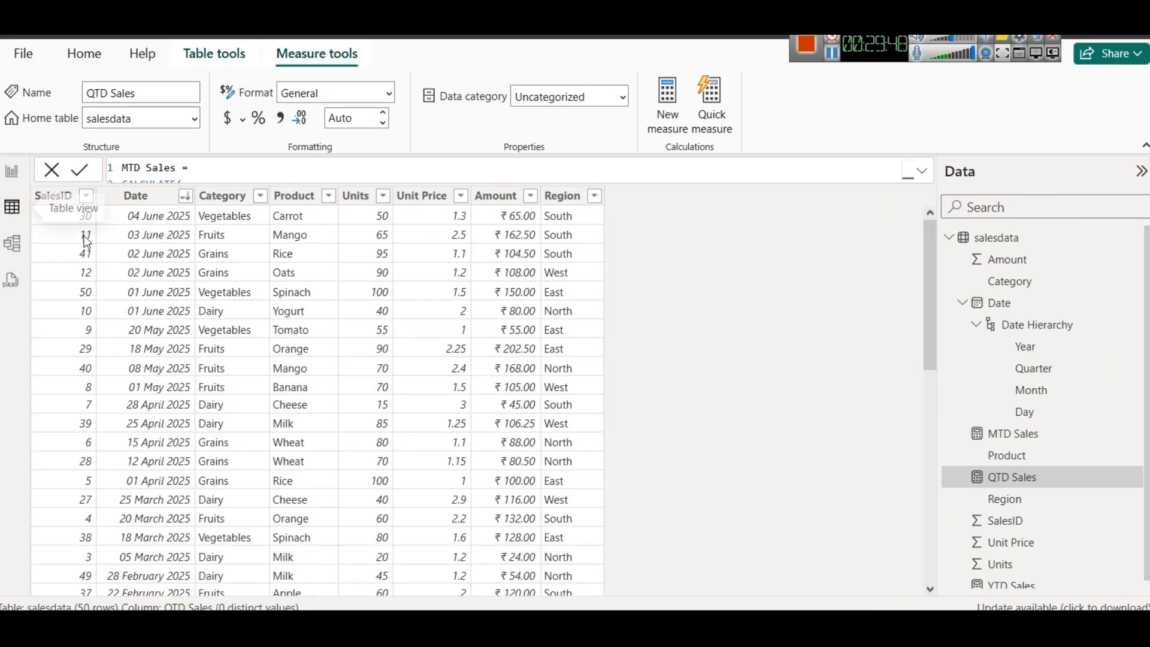
pyautogui.click(328, 196)
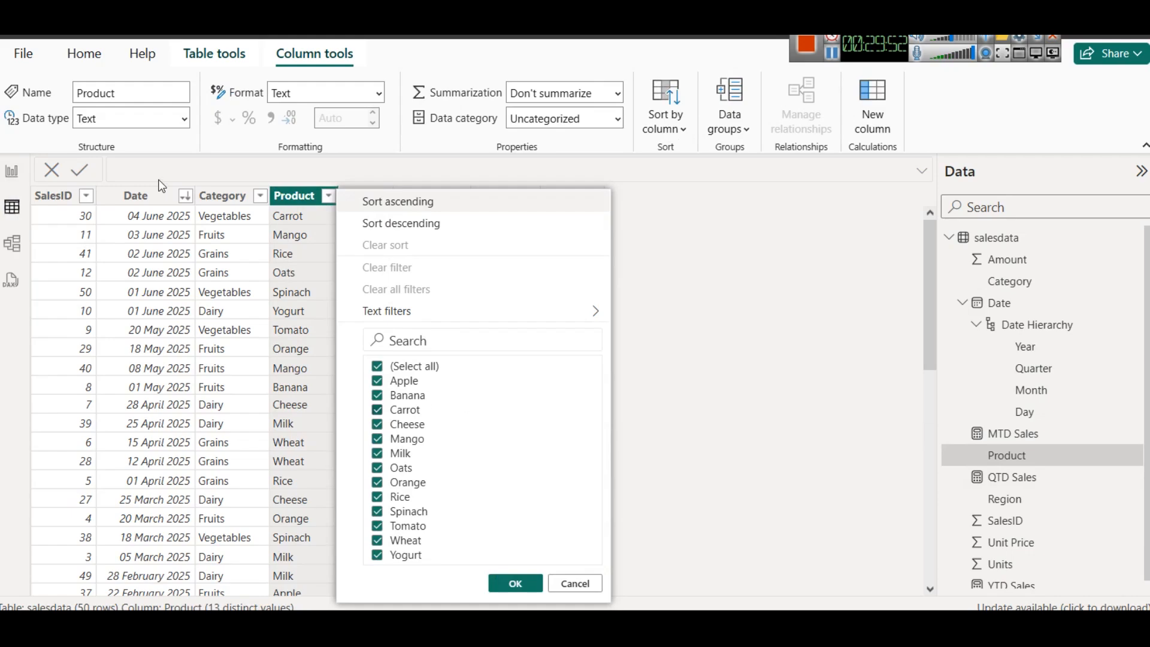
pyautogui.click(11, 173)
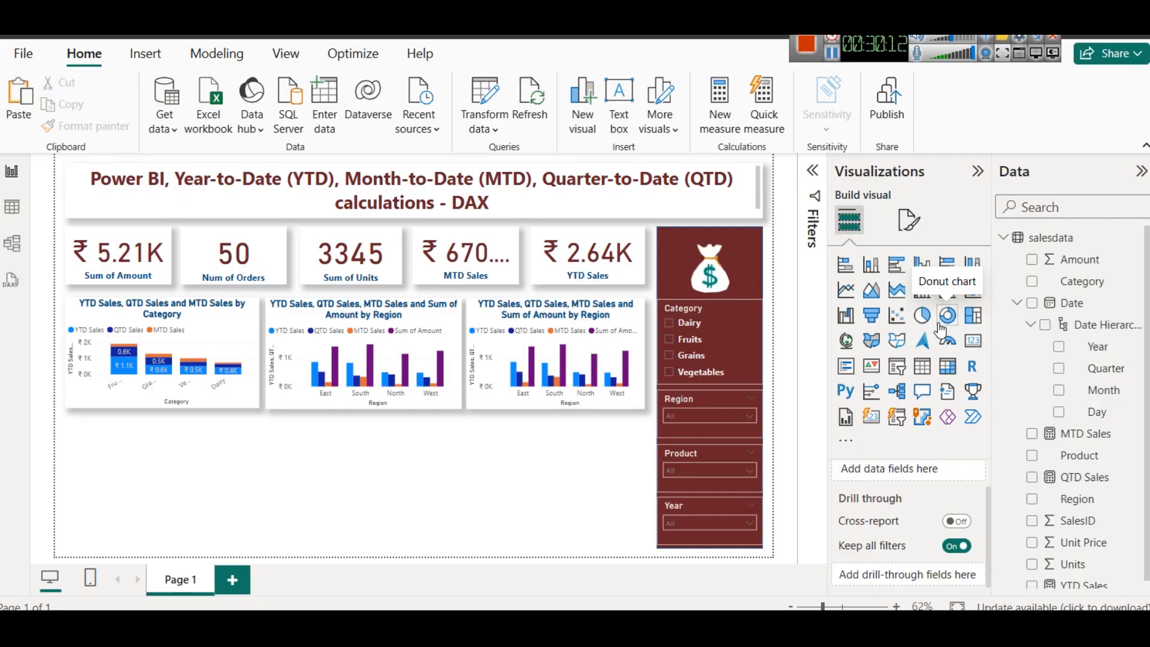
# Convert the copied region chart to a donut chart and replace Region with Product as its legend
pyautogui.click(493, 311)
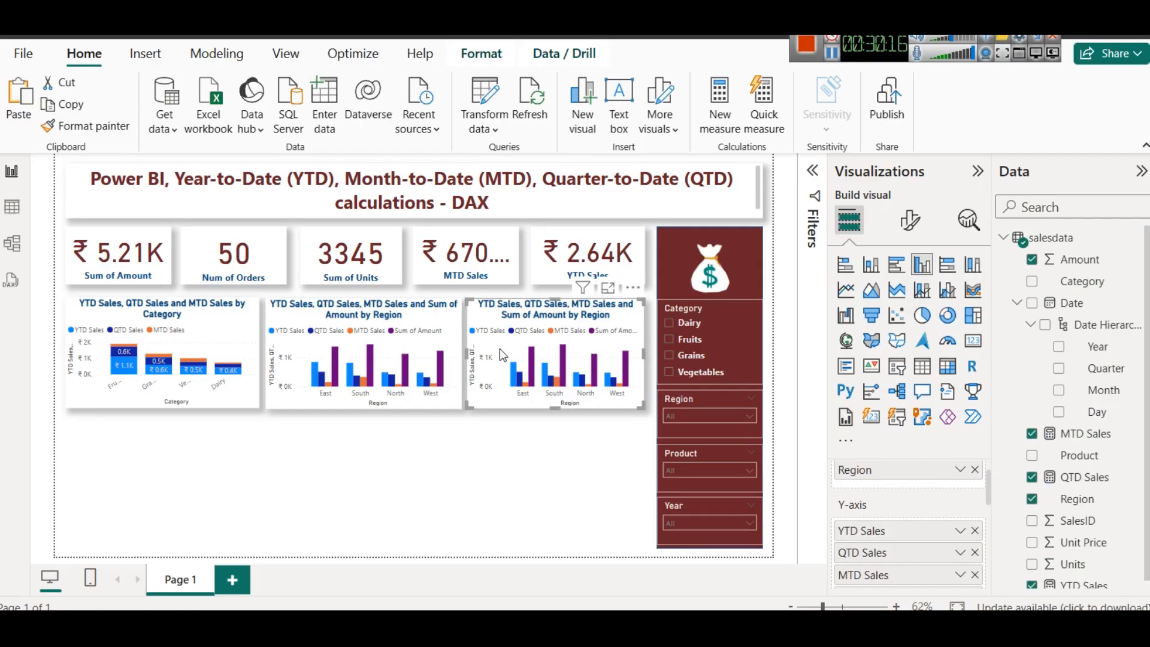
pyautogui.click(951, 312)
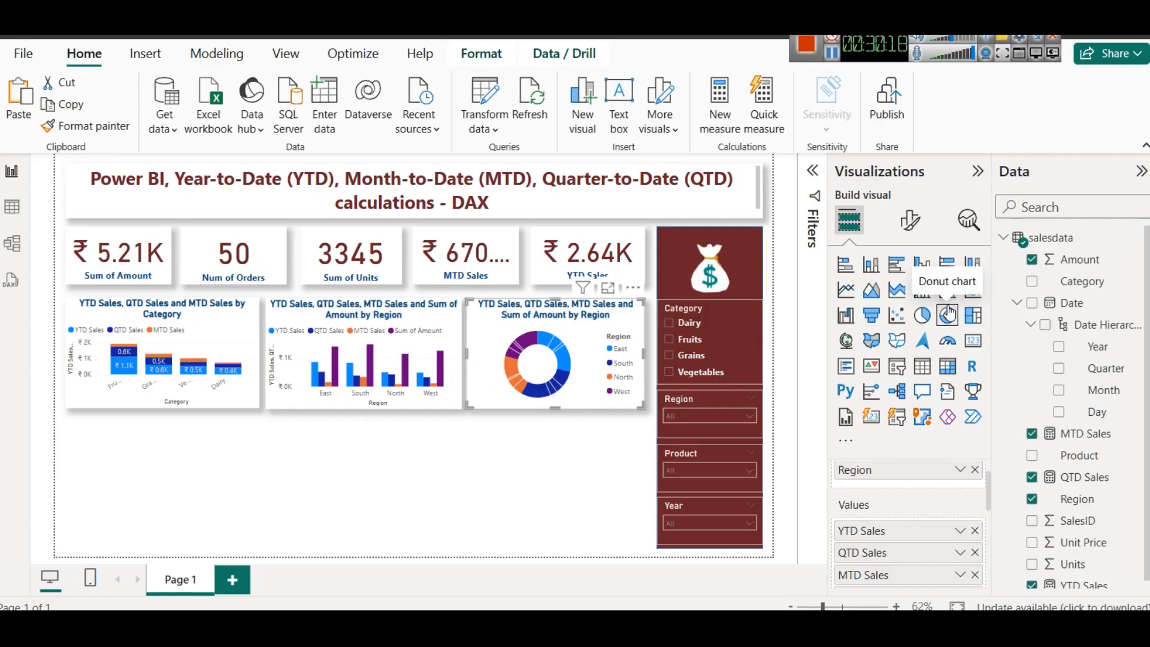
pyautogui.click(975, 470)
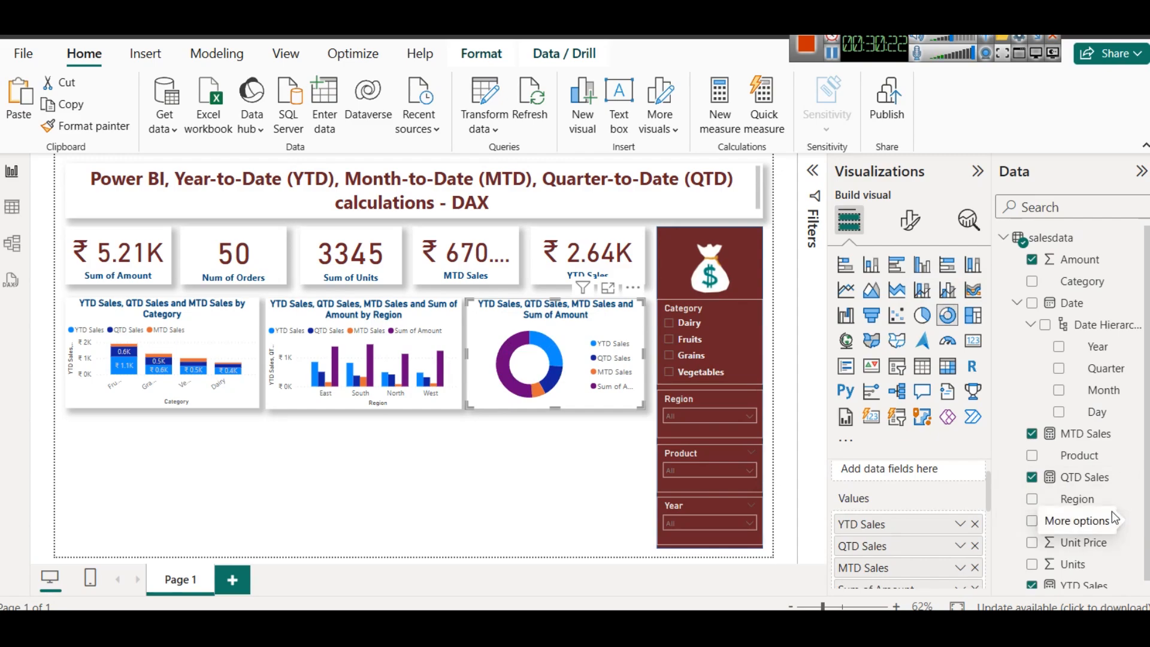
pyautogui.scroll(-1, 1082, 419)
pyautogui.scroll(1, 1081, 442)
pyautogui.scroll(-1, 1084, 505)
pyautogui.scroll(1, 1083, 500)
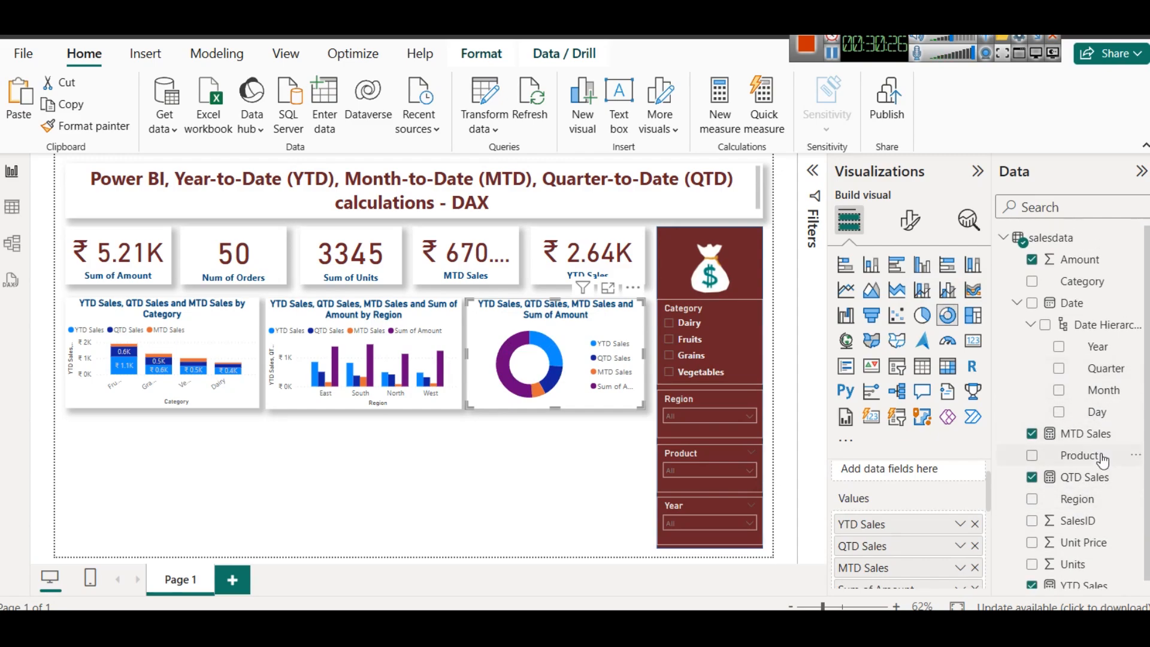
pyautogui.moveTo(1101, 469); pyautogui.dragTo(906, 499)
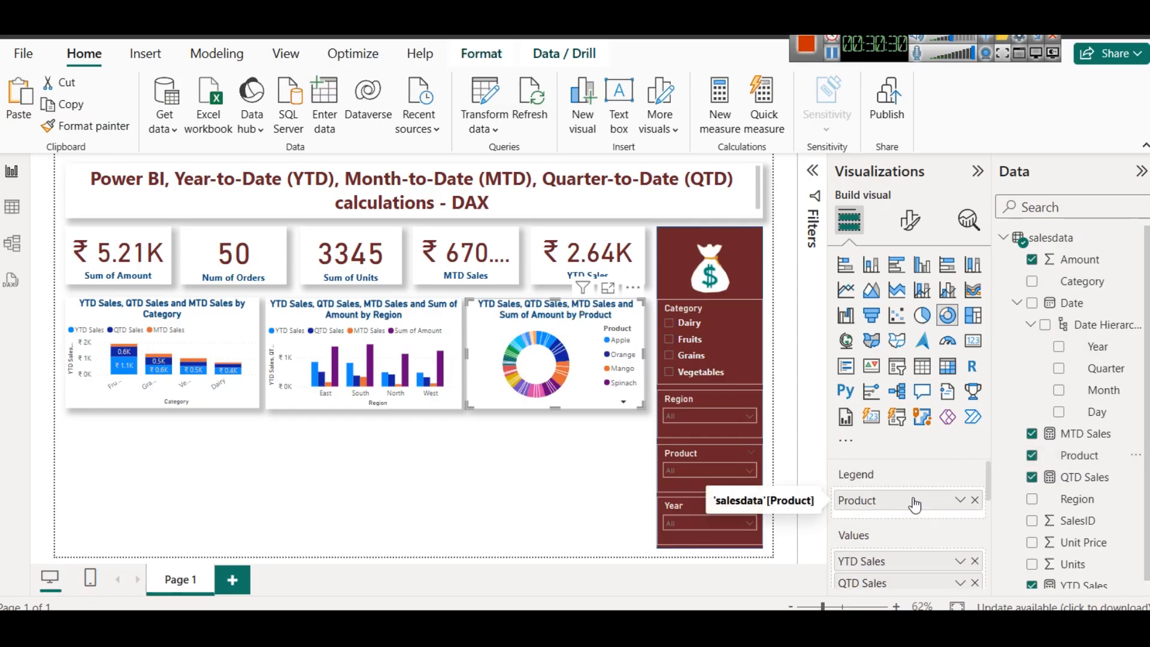
# Remove MTD Sales, QTD Sales and YTD Sales from the donut chart's values, keeping only Sum of Amount
pyautogui.scroll(-3, 928, 531)
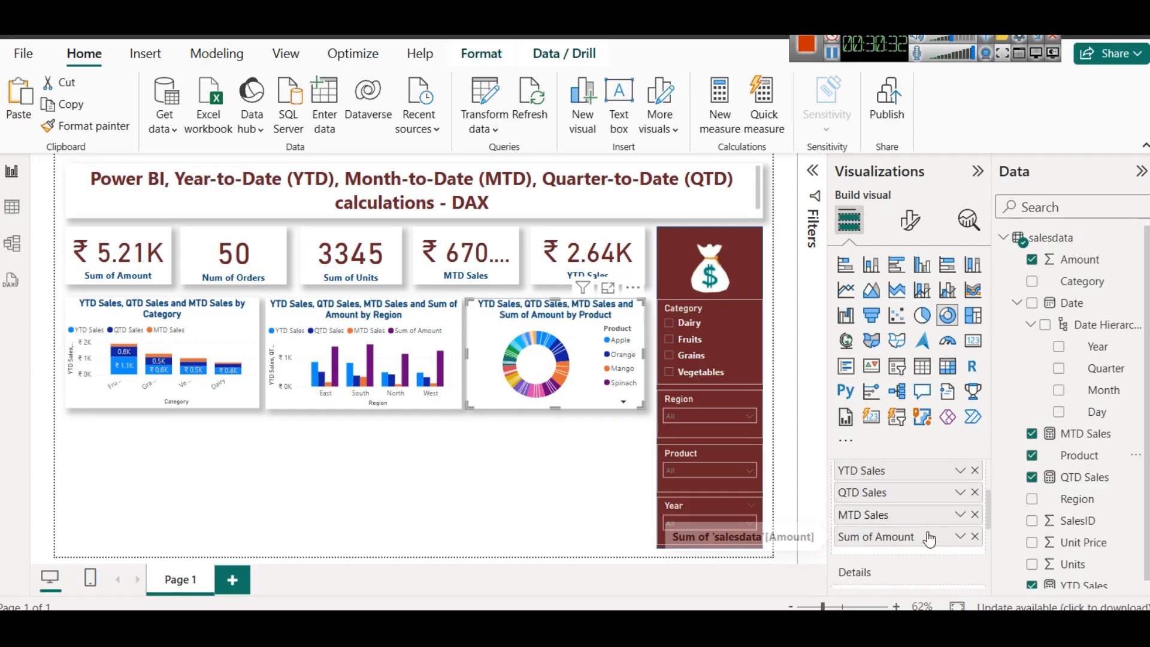
pyautogui.click(975, 515)
pyautogui.click(976, 552)
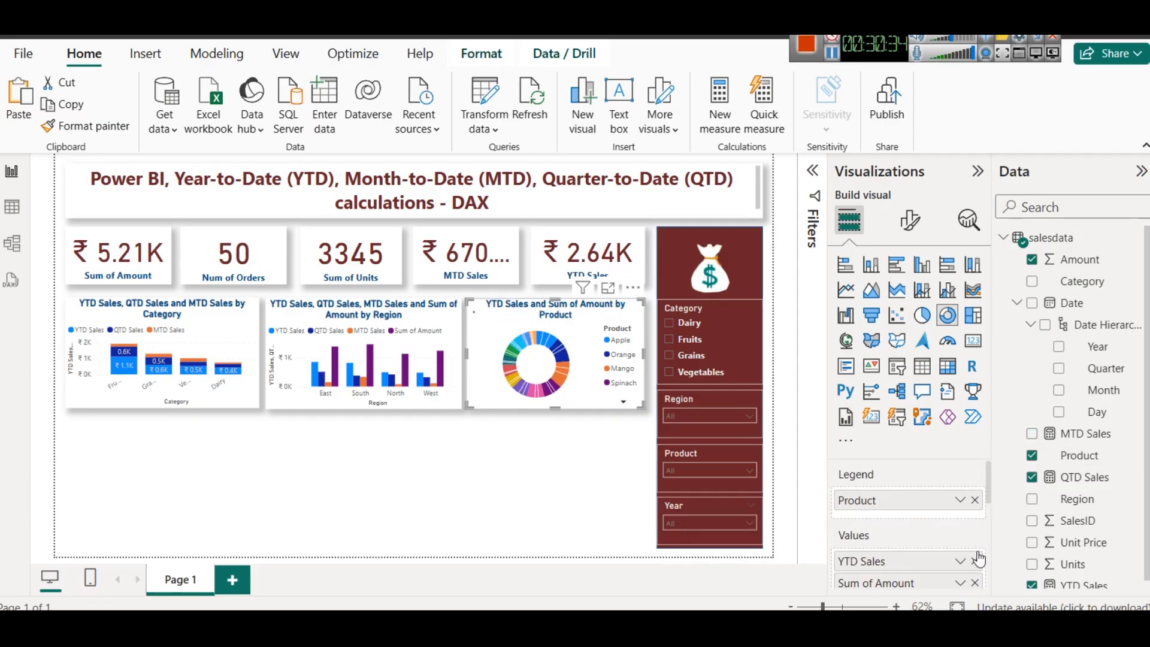
pyautogui.click(975, 561)
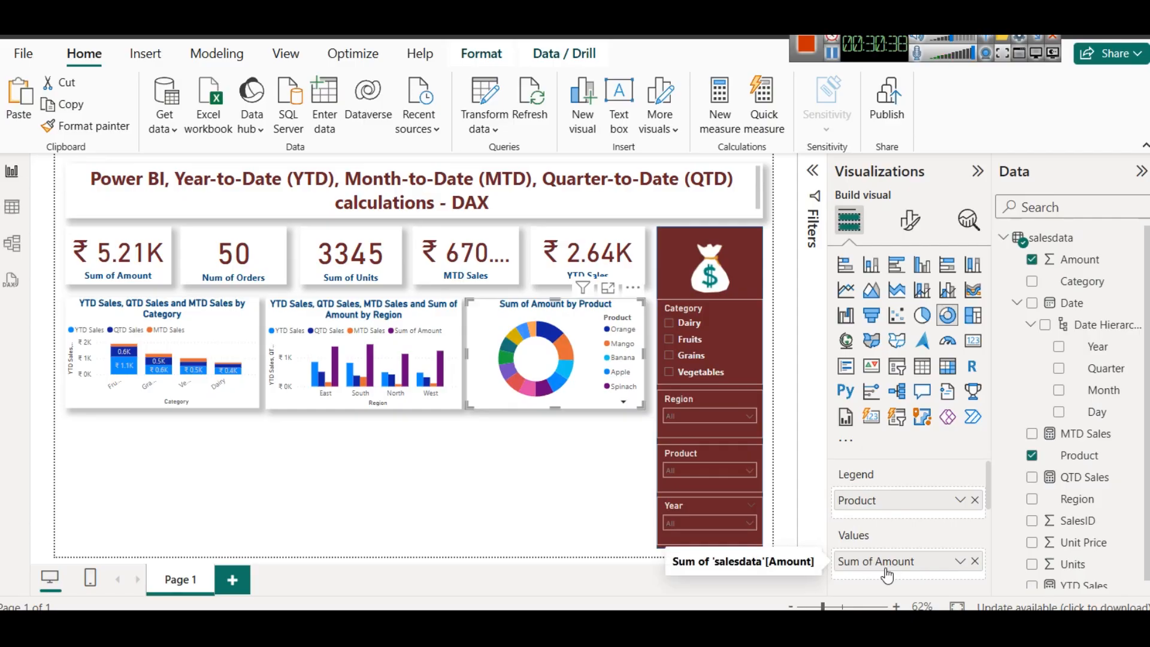
# Turn on the donut chart's detail labels and color their text dark blue from the recent colors
pyautogui.click(910, 220)
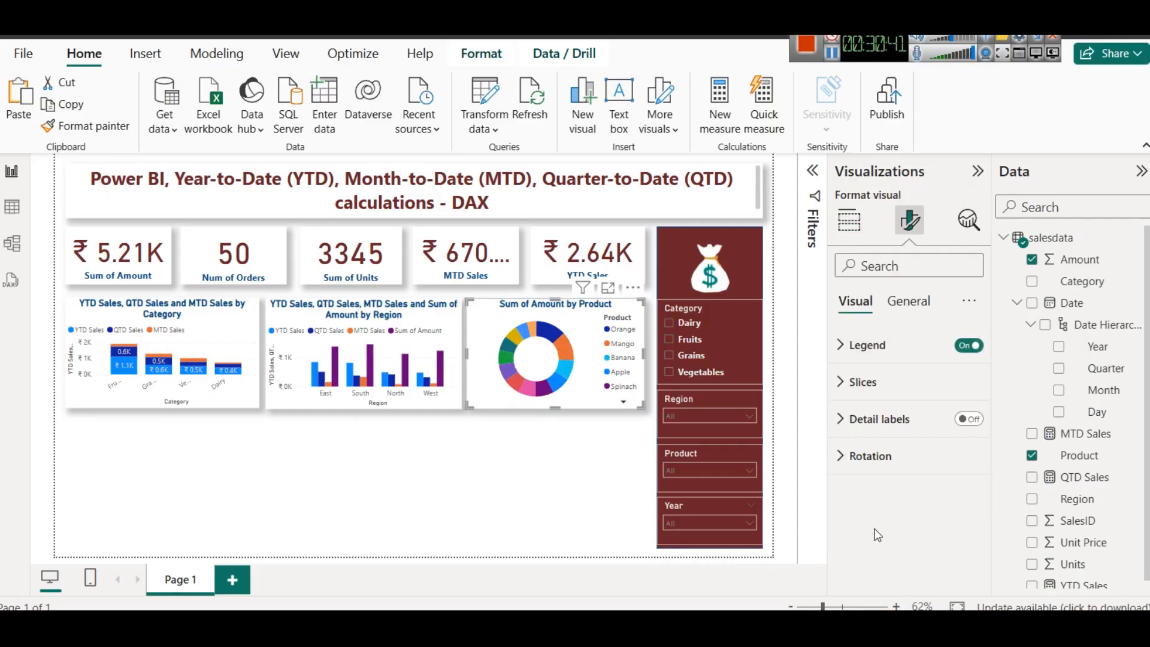
pyautogui.click(964, 420)
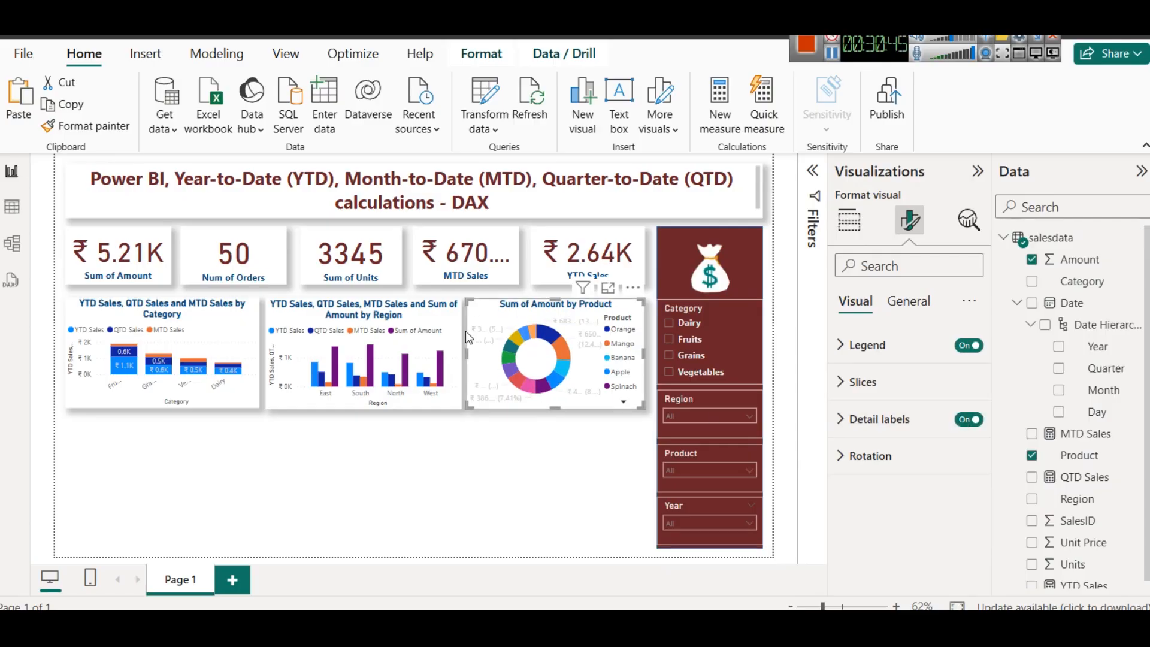
pyautogui.click(863, 420)
pyautogui.click(917, 509)
pyautogui.scroll(-3, 909, 519)
pyautogui.click(860, 353)
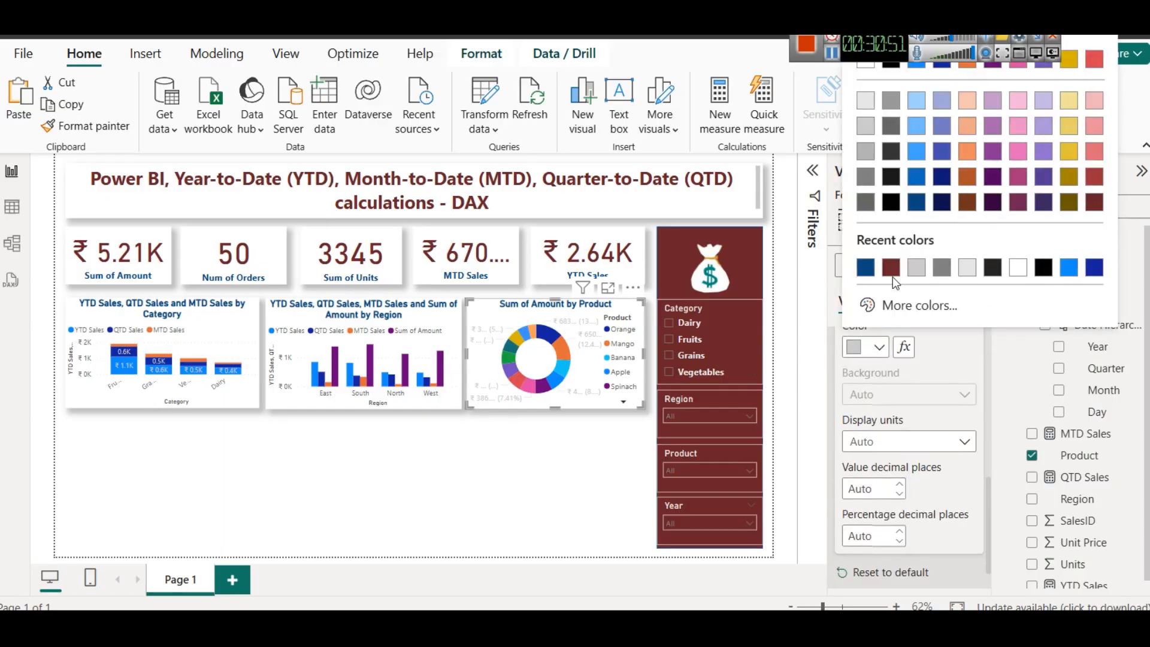
pyautogui.click(867, 268)
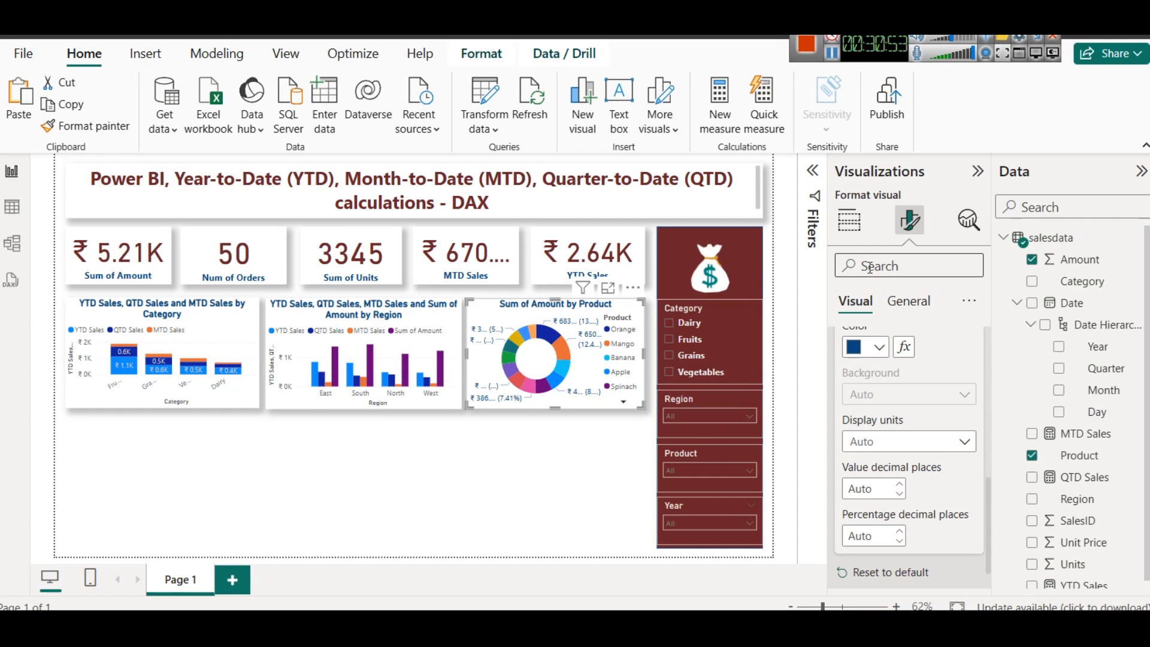
pyautogui.click(472, 459)
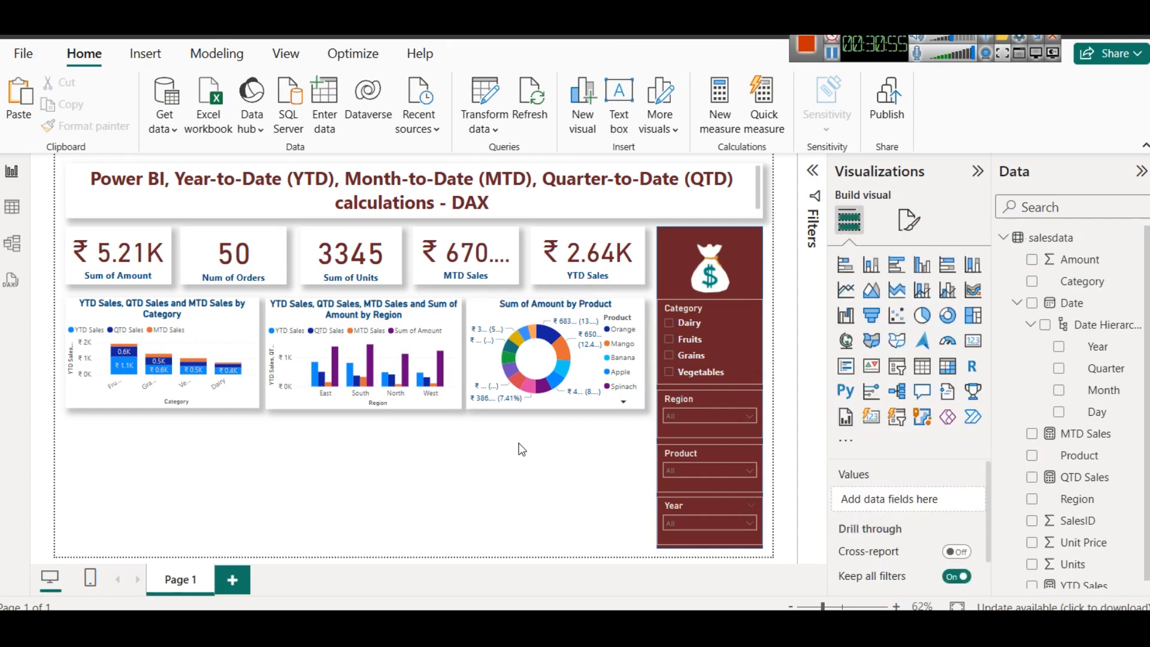
pyautogui.moveTo(552, 332)
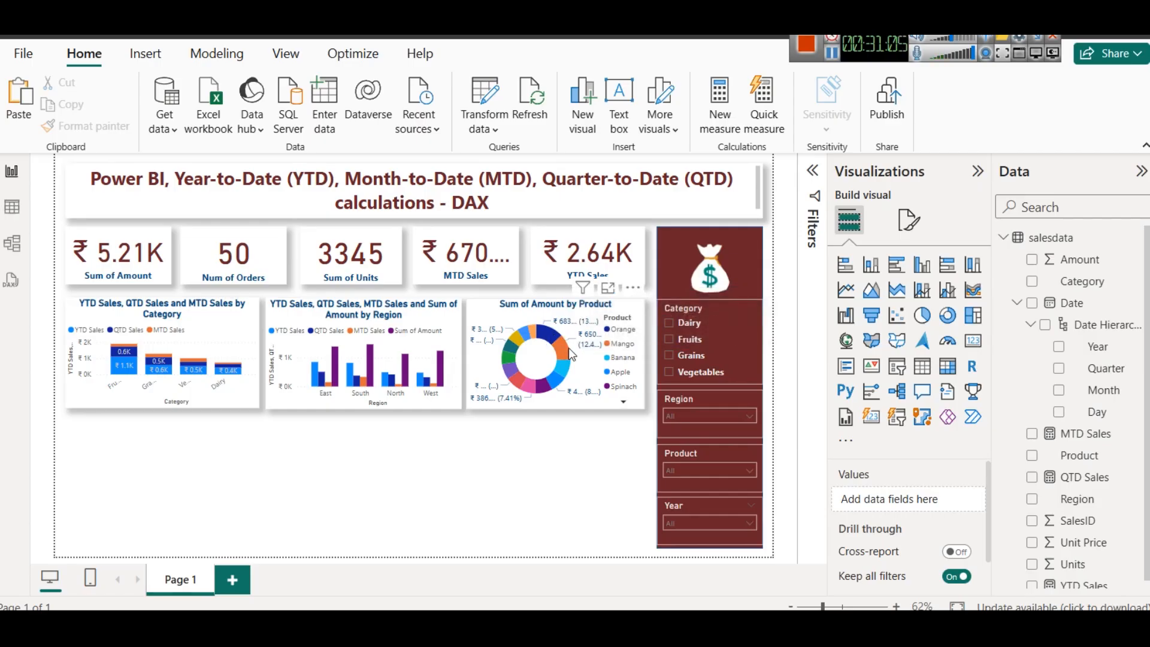
pyautogui.moveTo(565, 352)
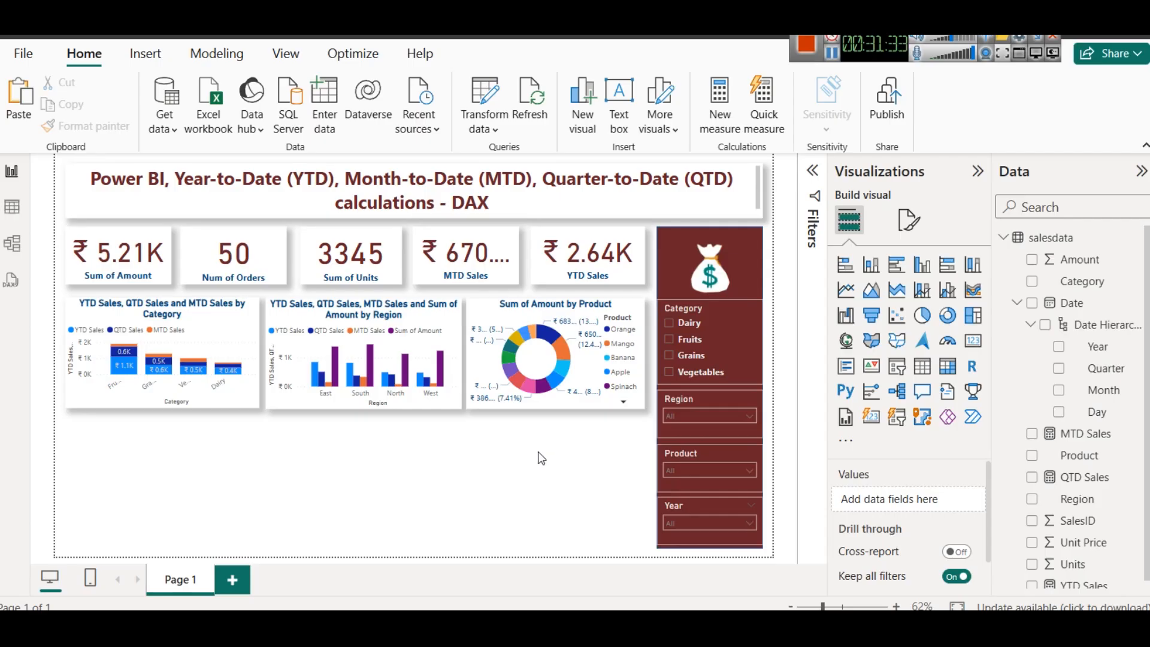
# Insert a line chart below the sales-by-category chart and put the Date hierarchy on its X-axis
pyautogui.click(846, 292)
pyautogui.moveTo(160, 410); pyautogui.dragTo(160, 417)
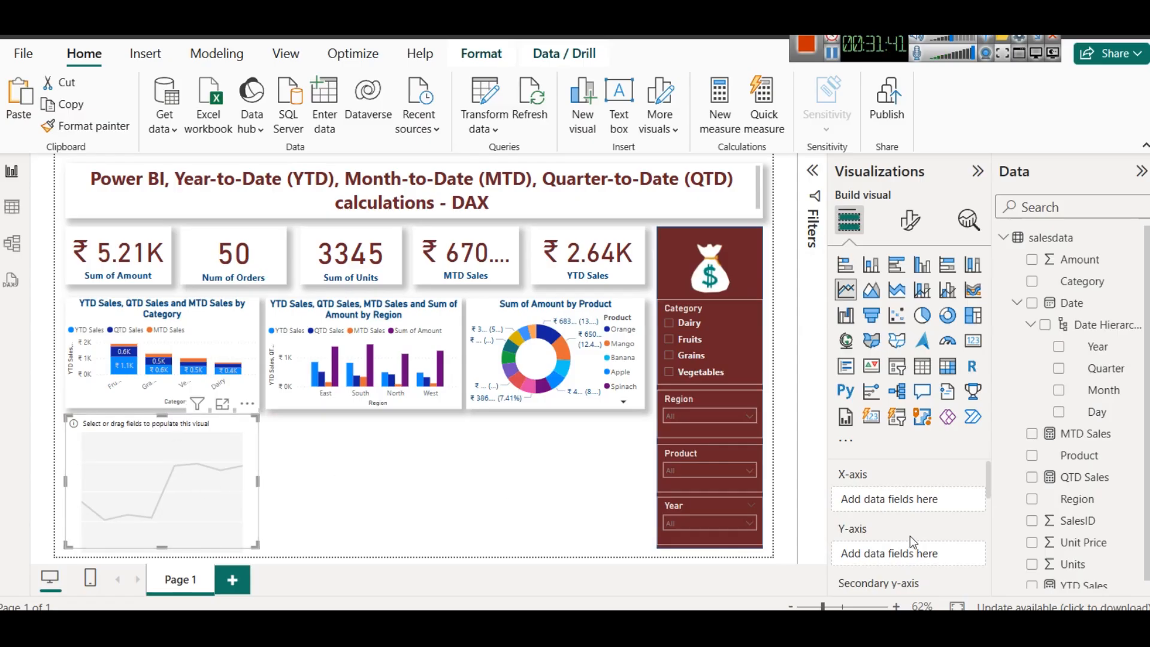
pyautogui.click(1018, 302)
pyautogui.moveTo(1096, 306); pyautogui.dragTo(926, 507)
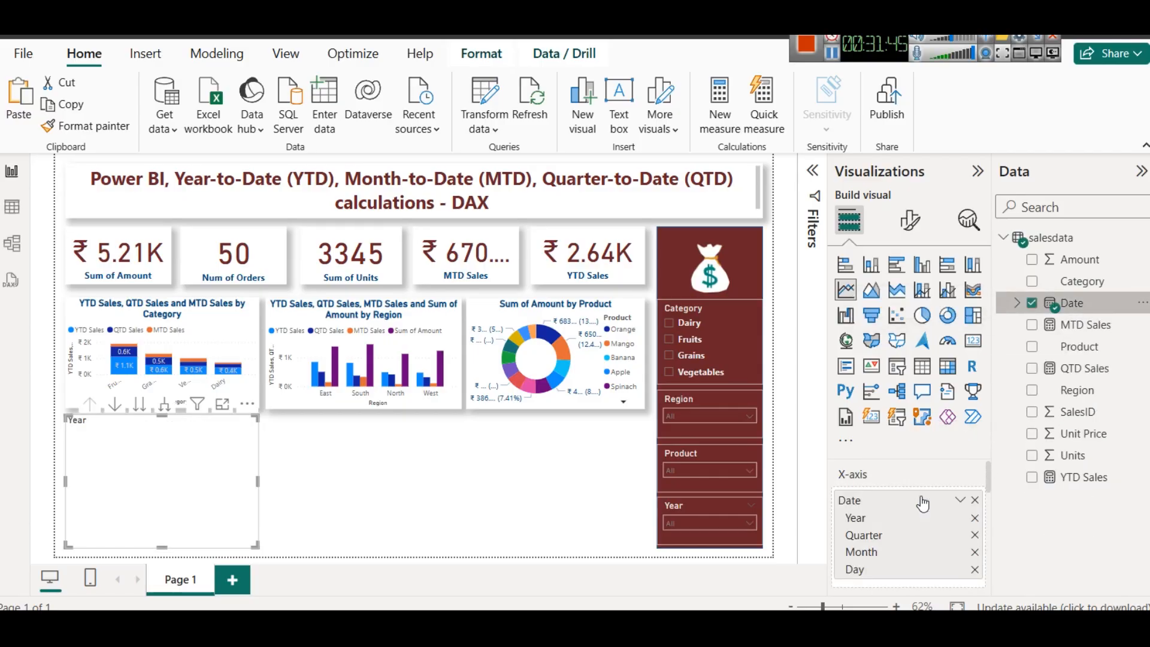
# Add Amount to the line chart's Y-axis and keep its aggregation as Sum
pyautogui.scroll(-3, 923, 512)
pyautogui.scroll(1, 917, 509)
pyautogui.scroll(1, 917, 510)
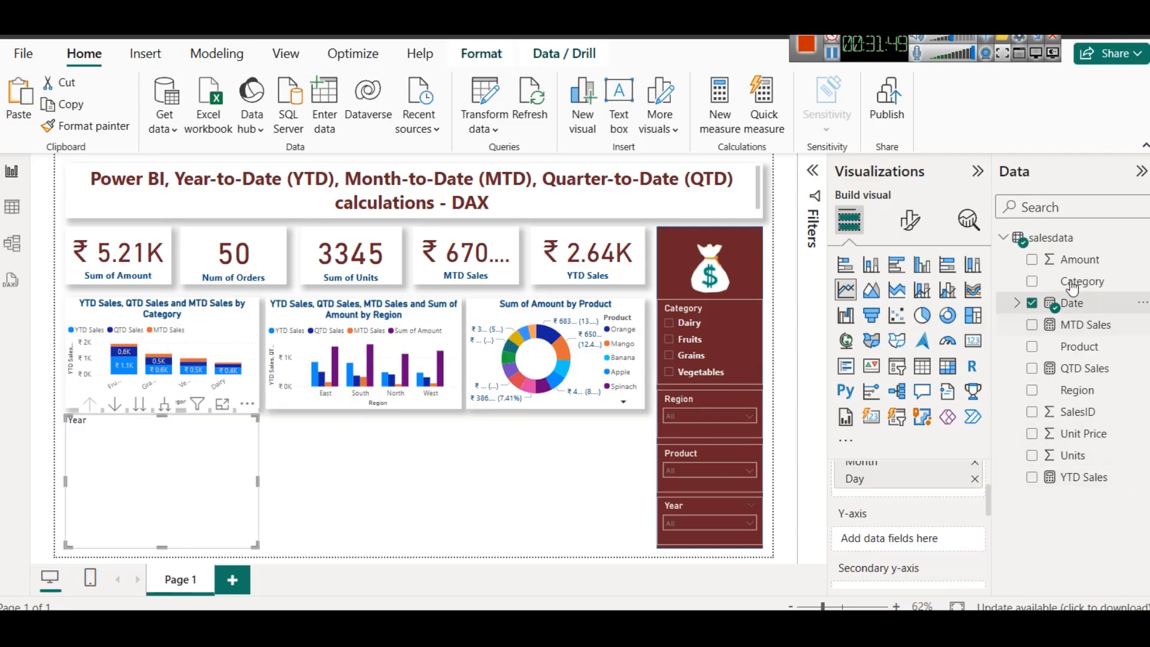
pyautogui.moveTo(1082, 262); pyautogui.dragTo(933, 537)
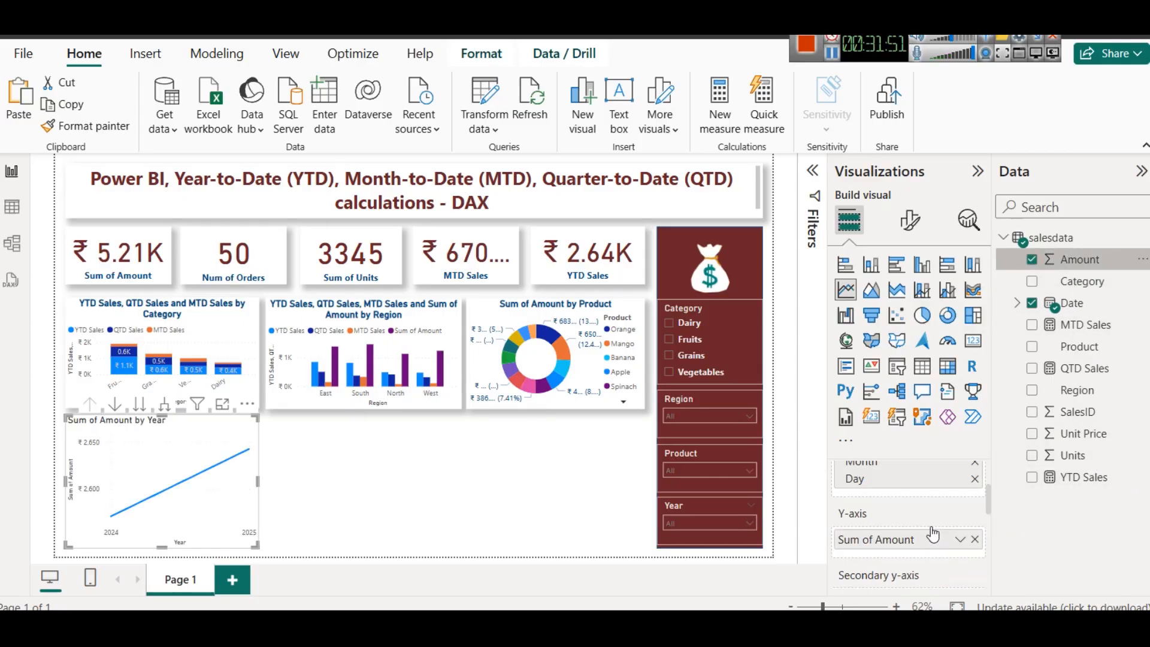
pyautogui.click(959, 540)
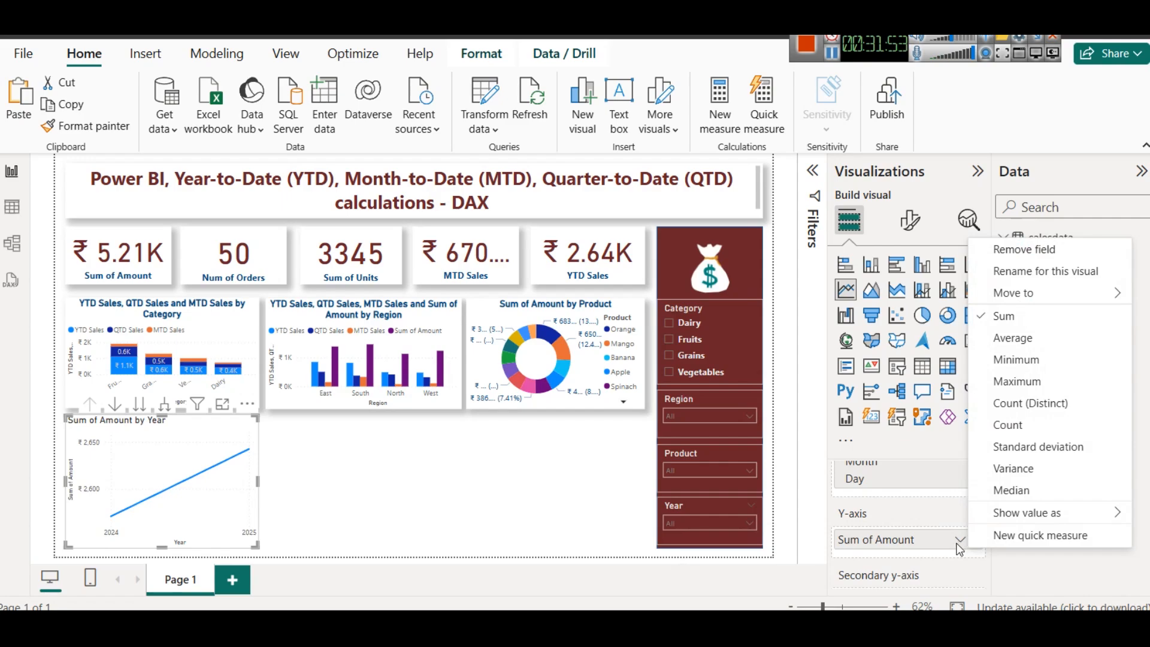
pyautogui.click(926, 551)
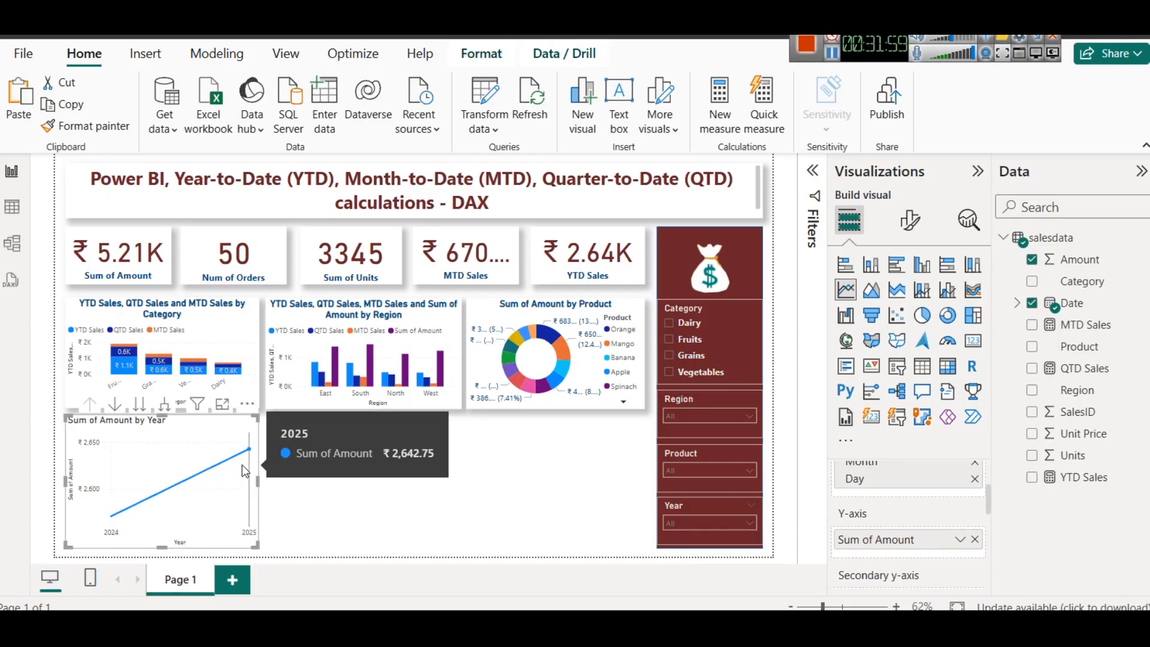
# Turn on drill-down for the line chart, expand the Date hierarchy fields and move the chart to the Quarter level
pyautogui.moveTo(189, 524)
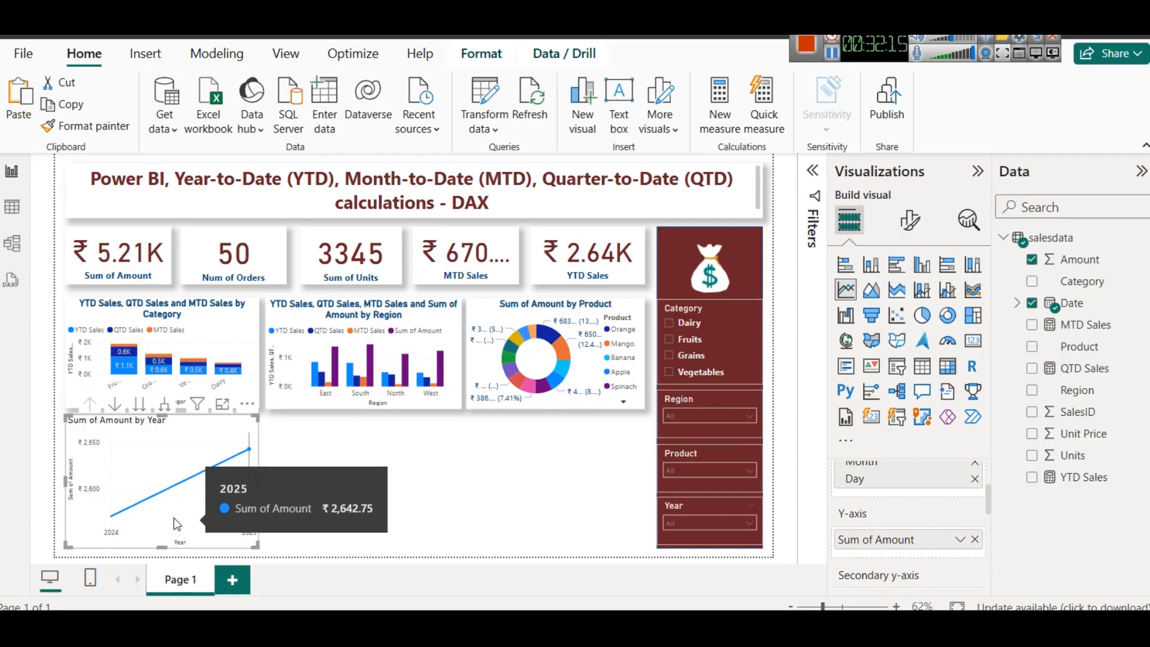
pyautogui.click(115, 405)
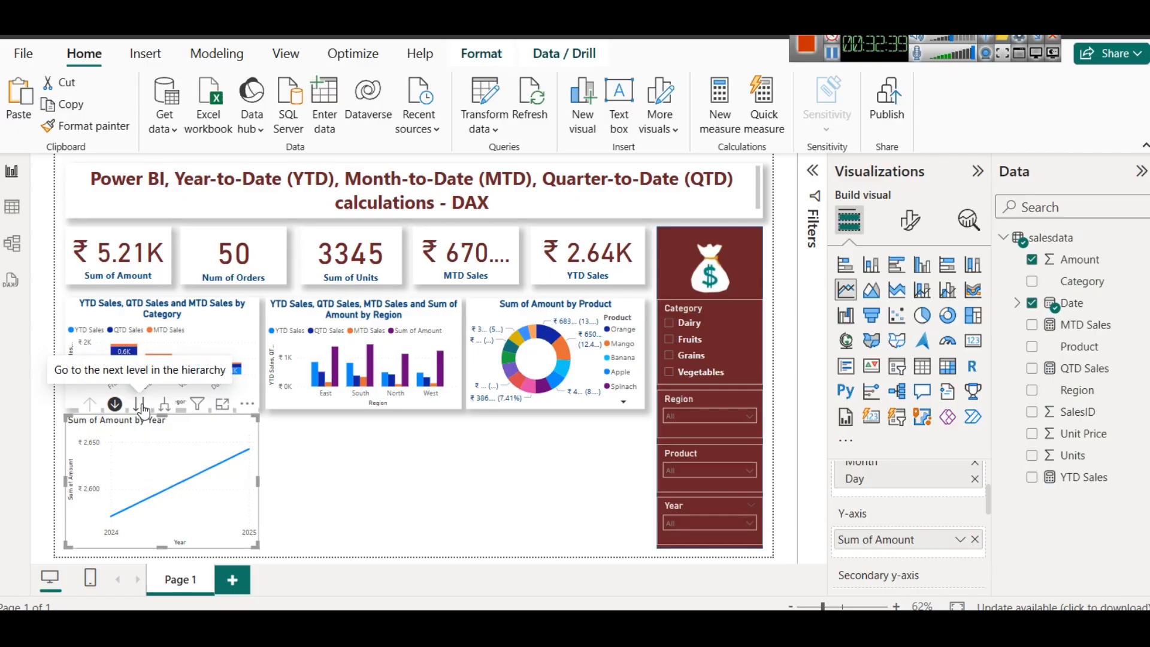
pyautogui.click(1018, 304)
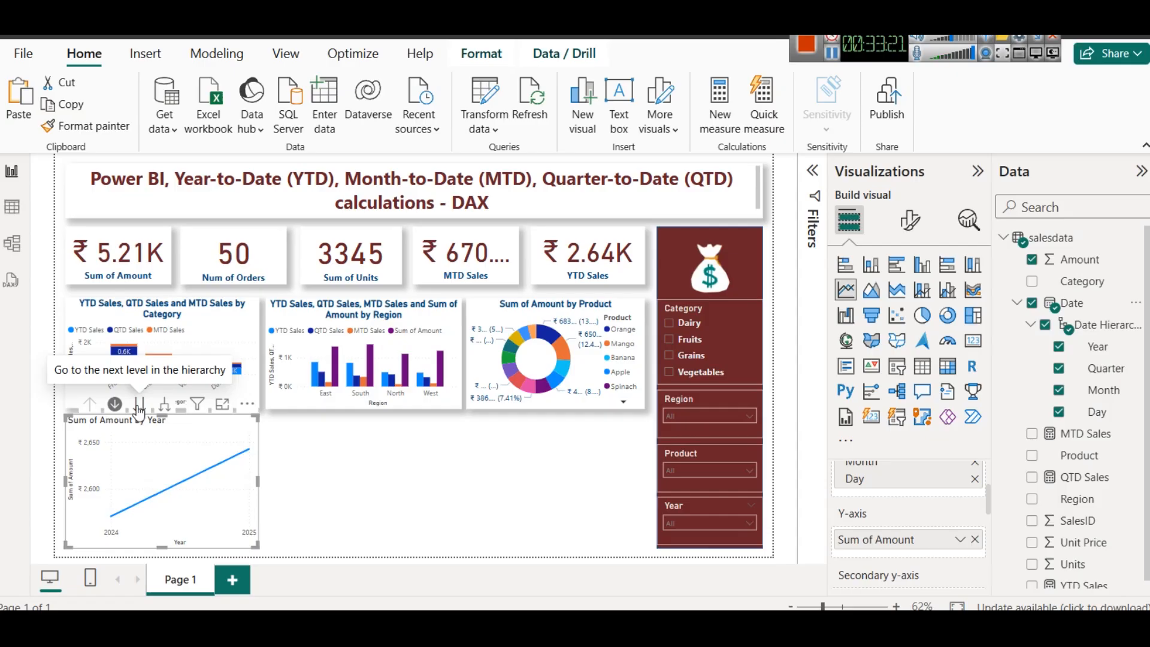
pyautogui.click(139, 408)
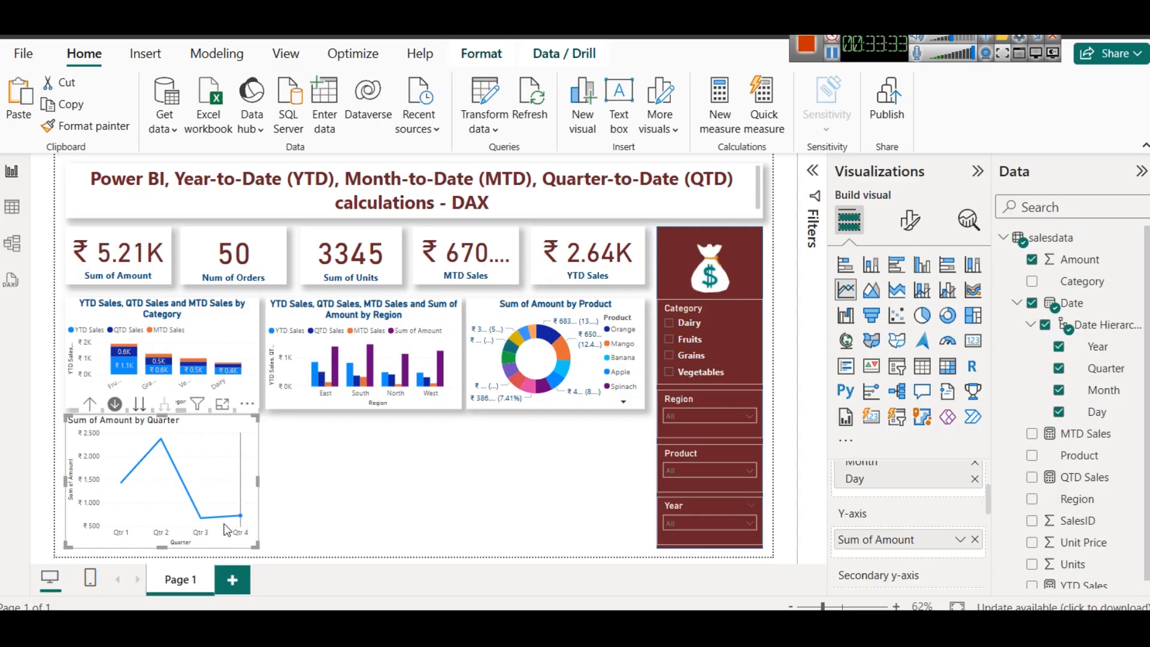
# Move the line chart down the Date hierarchy to the Month and Day levels and return it to the Month level
pyautogui.click(140, 405)
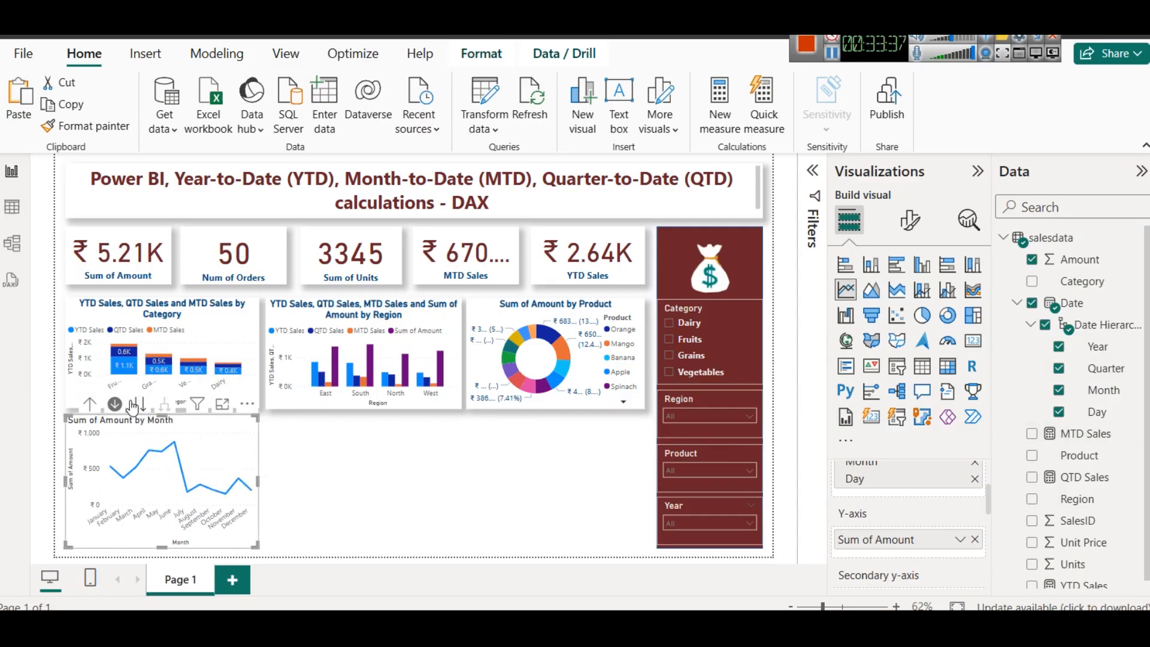
pyautogui.moveTo(187, 450)
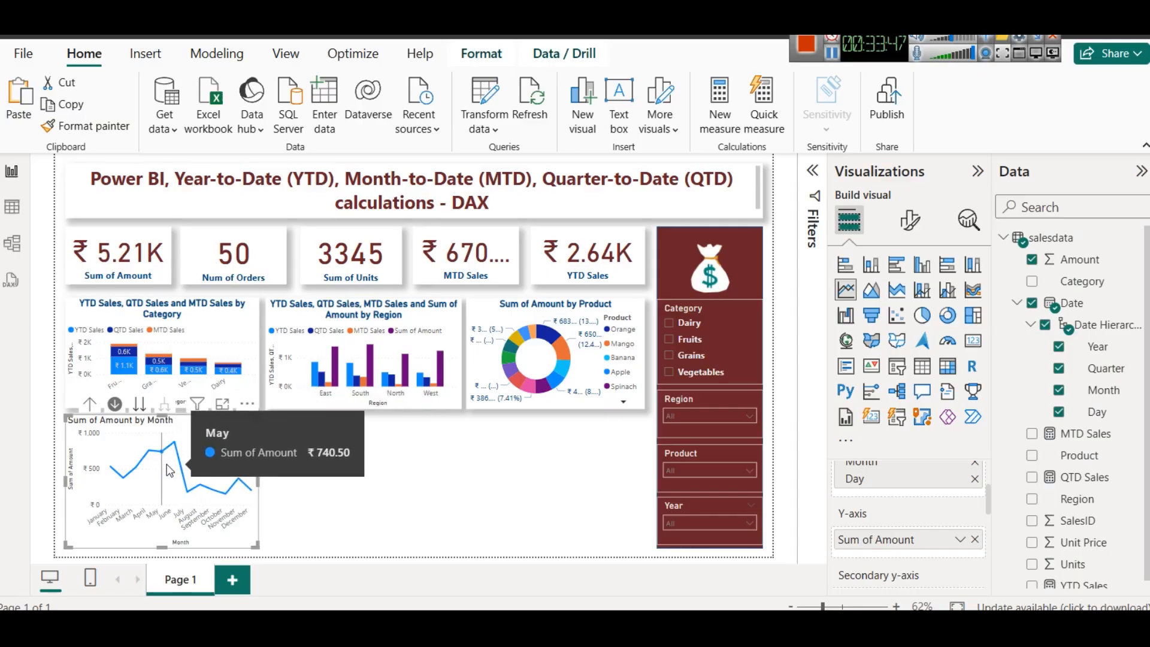
pyautogui.click(140, 406)
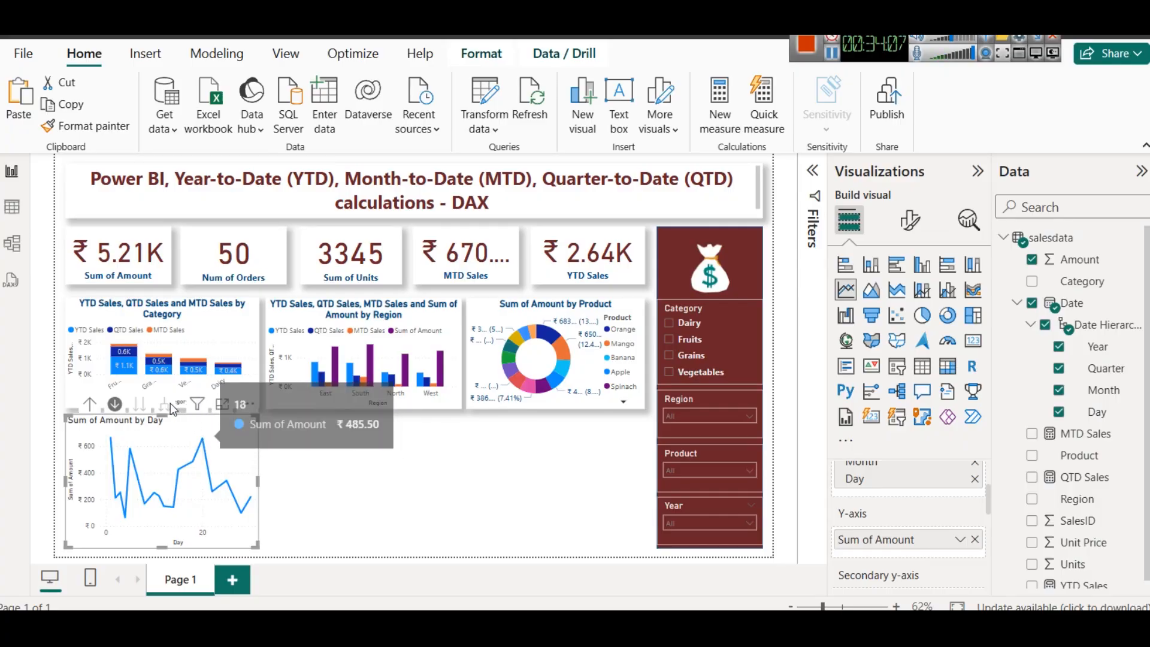
pyautogui.click(90, 405)
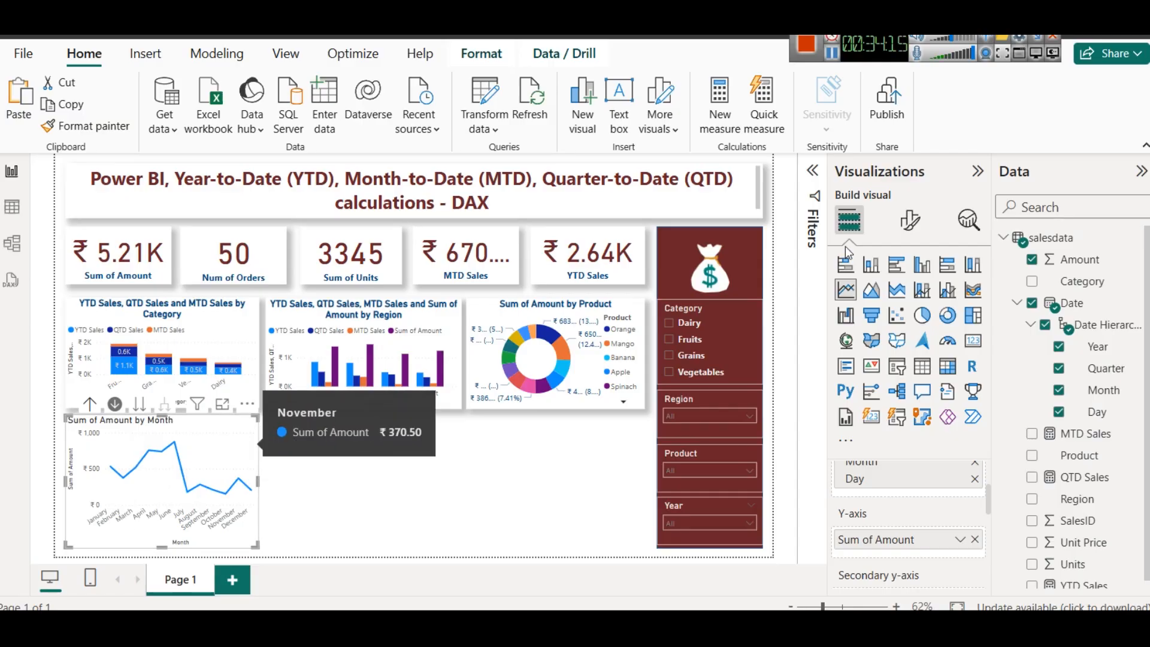
# Convert the line chart to an area chart with Region as its legend and view it in focus mode
pyautogui.click(876, 295)
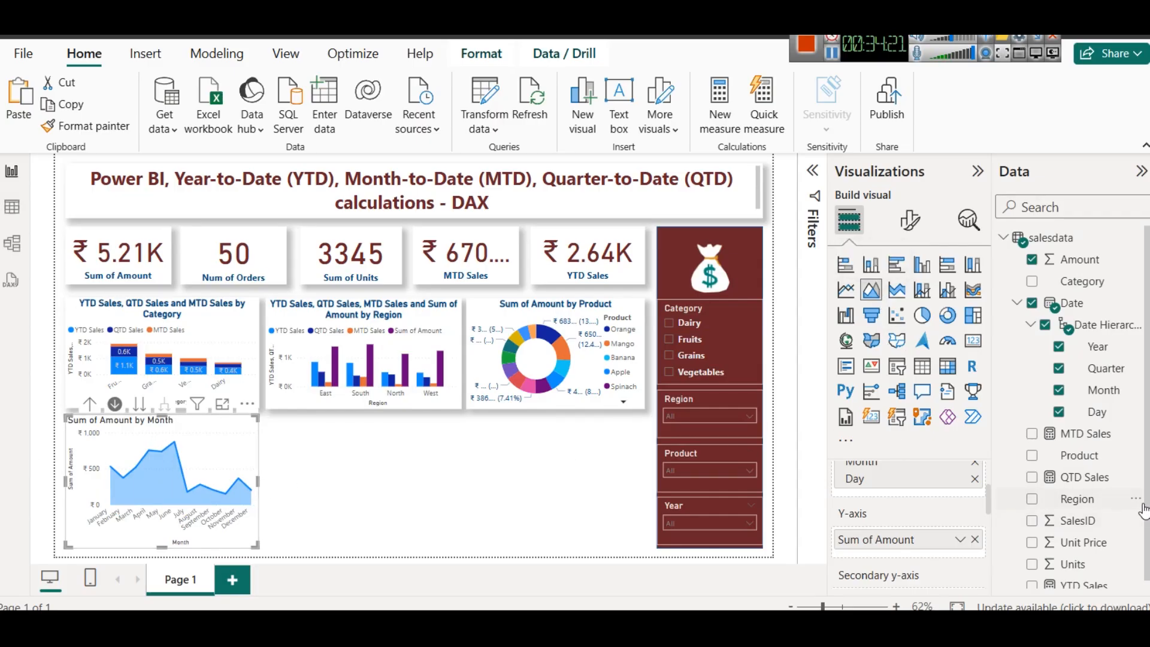
pyautogui.scroll(-3, 902, 472)
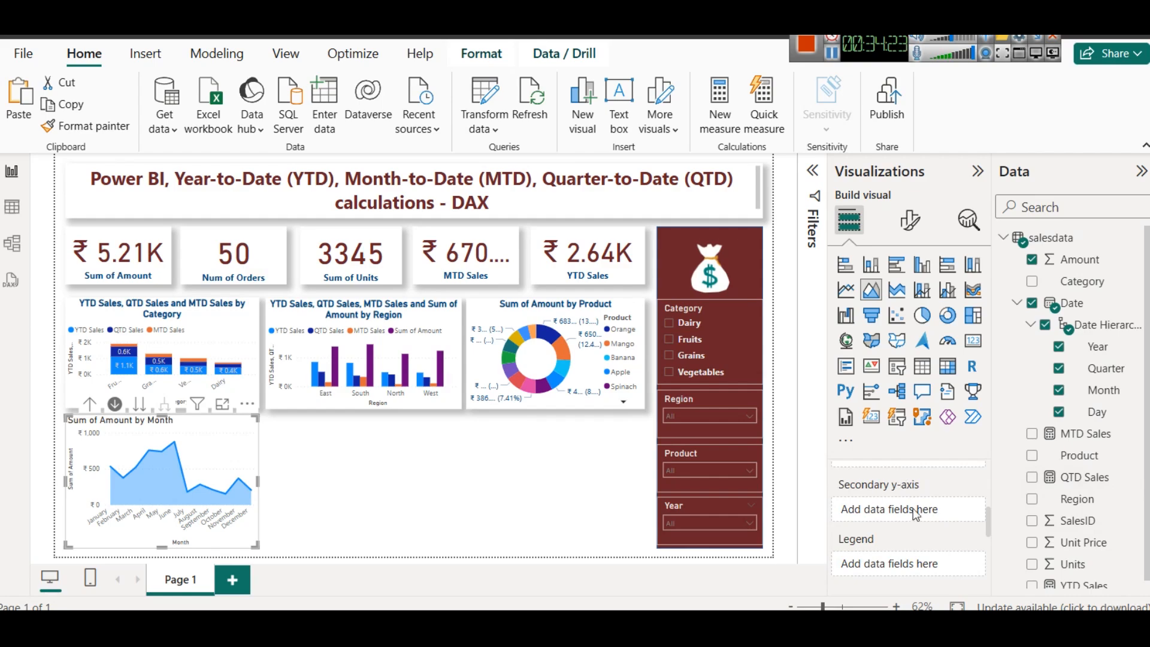
pyautogui.moveTo(989, 513); pyautogui.dragTo(955, 532)
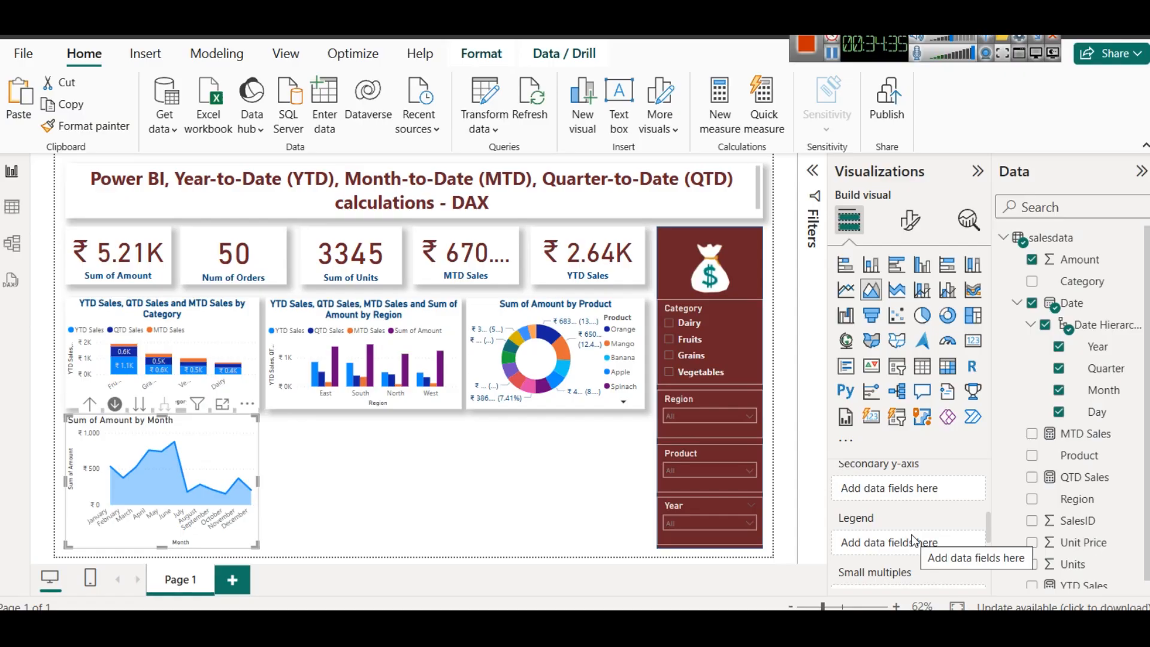
pyautogui.moveTo(1067, 501); pyautogui.dragTo(932, 540)
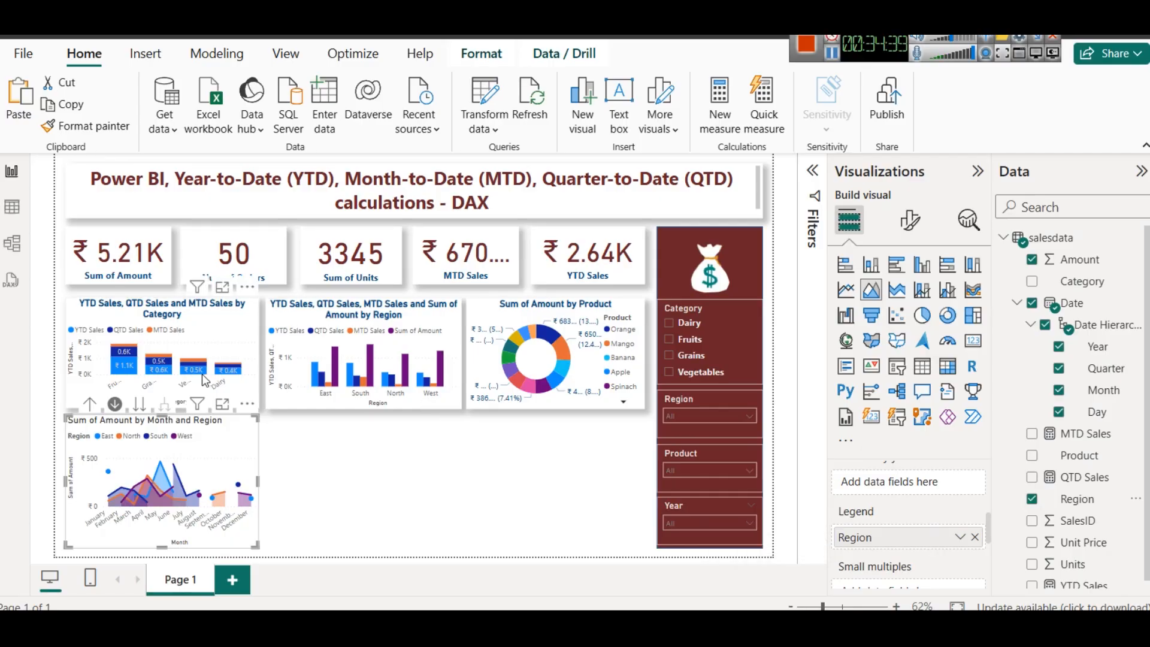
pyautogui.click(222, 404)
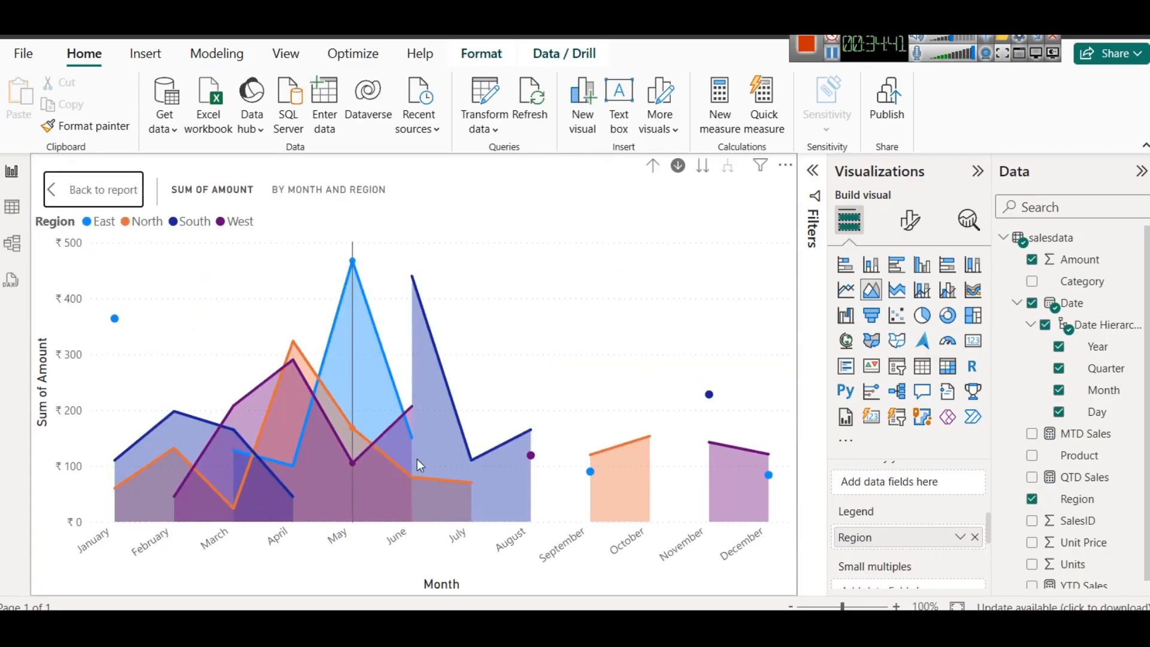
pyautogui.click(84, 190)
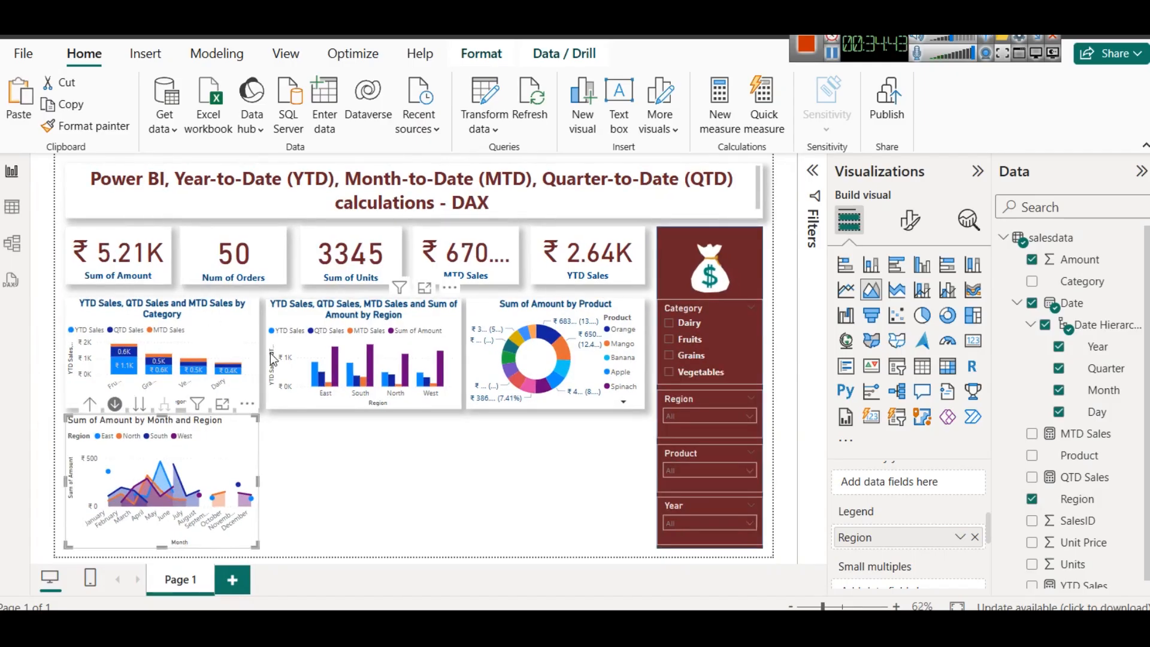
# Change the chart type to stacked area chart and remove Region from its legend
pyautogui.click(897, 291)
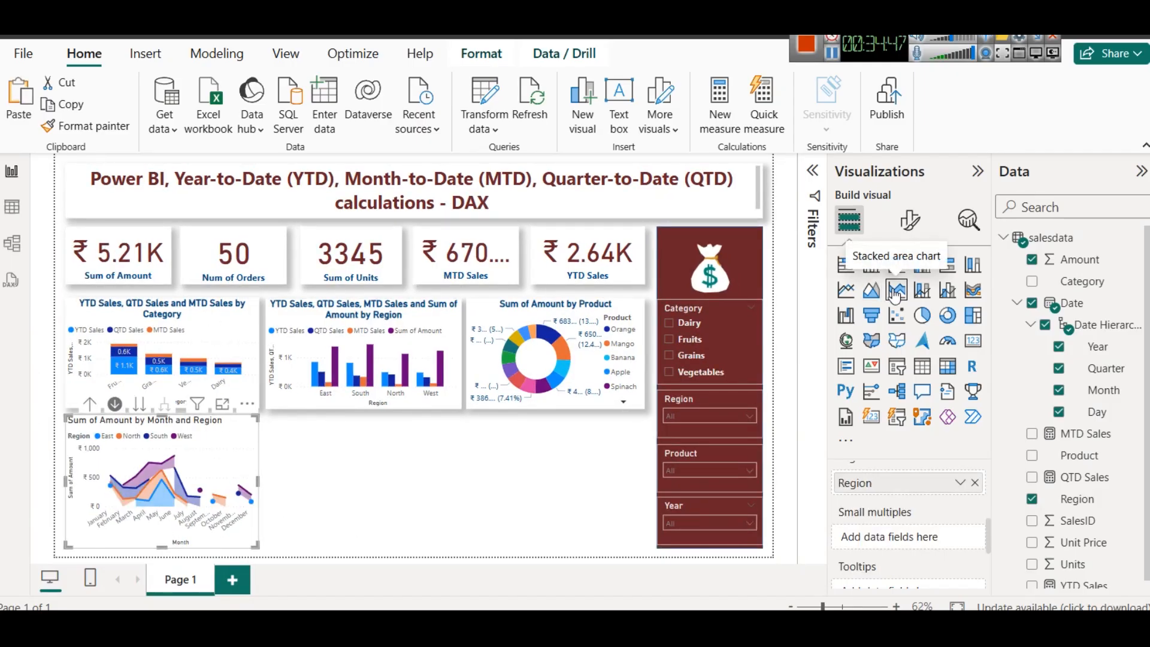
pyautogui.click(974, 483)
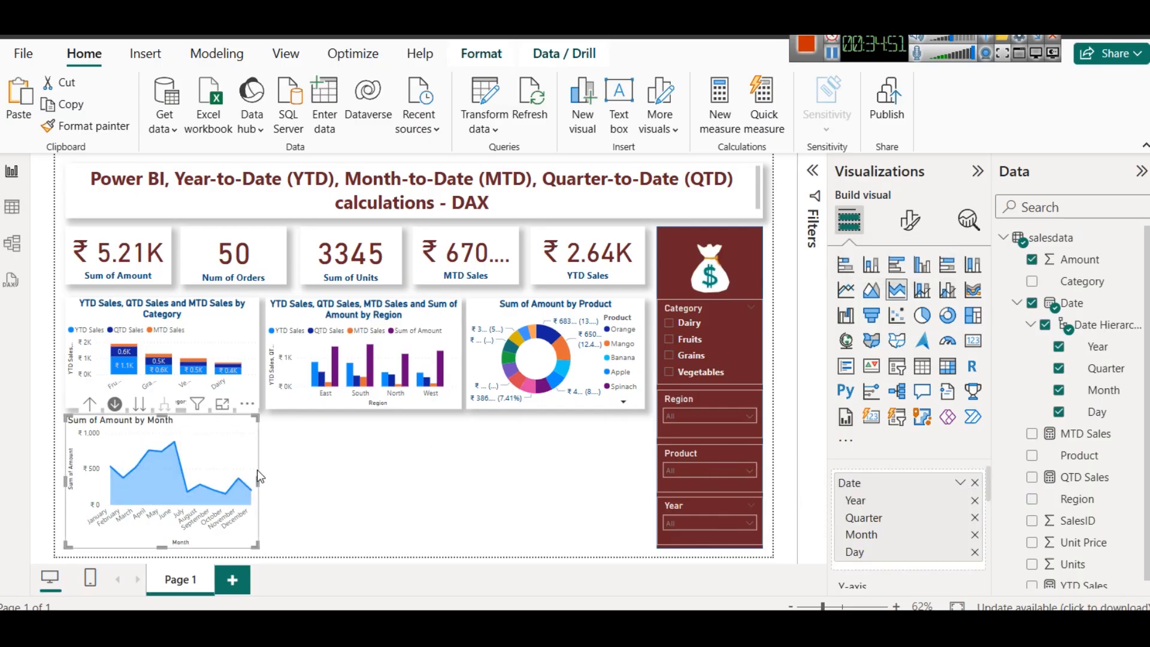
pyautogui.moveTo(257, 469)
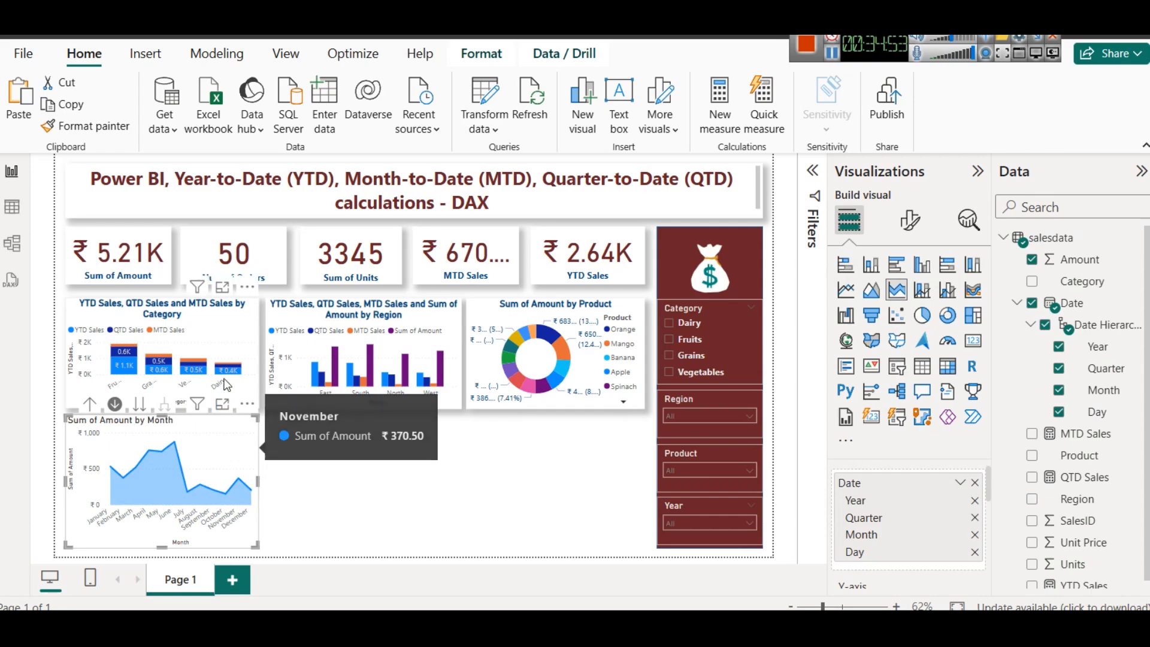
# Try to copy the sales-by-category chart's formatting to the area chart with Format painter
pyautogui.click(204, 335)
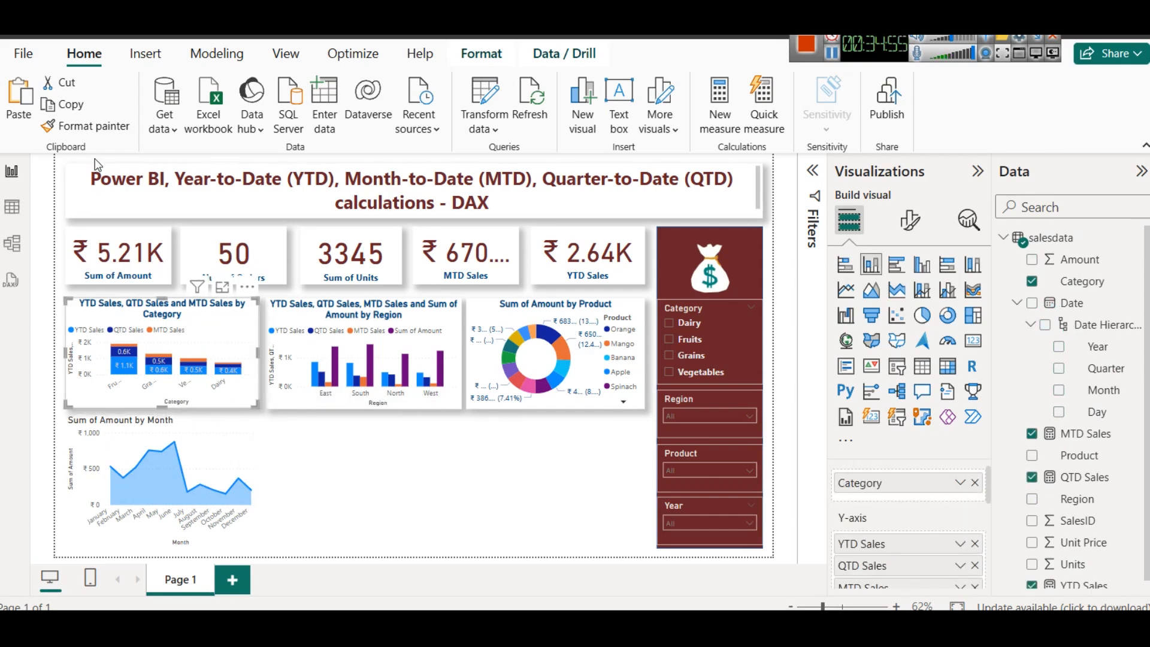
pyautogui.click(85, 133)
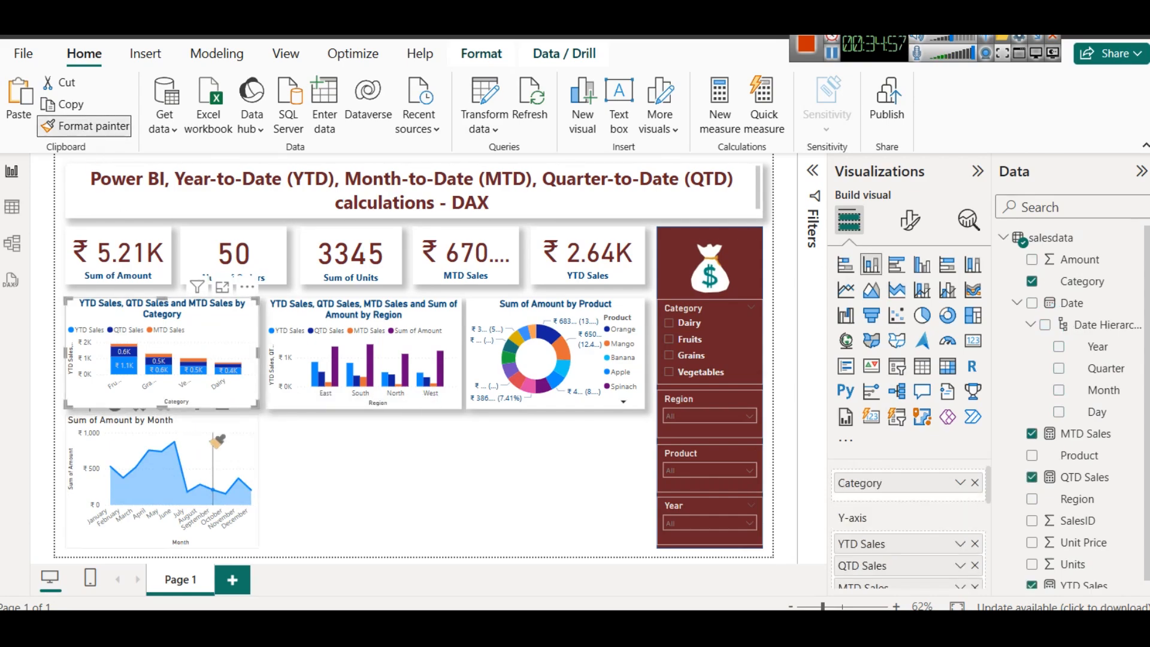
pyautogui.click(138, 423)
pyautogui.click(242, 324)
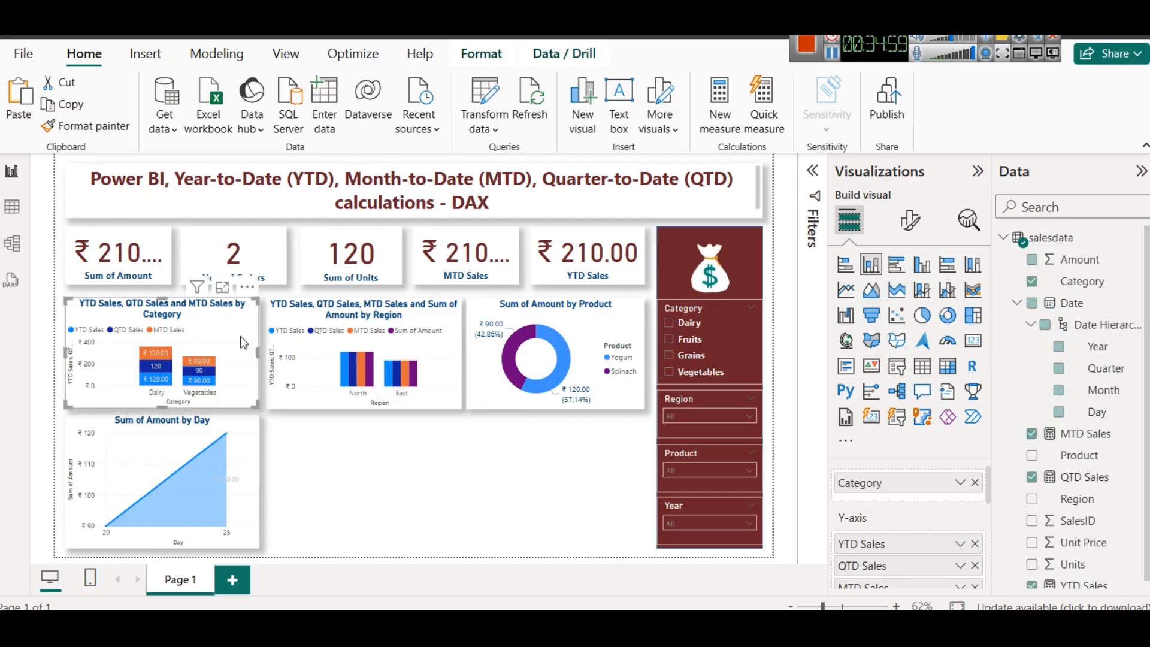
pyautogui.click(256, 465)
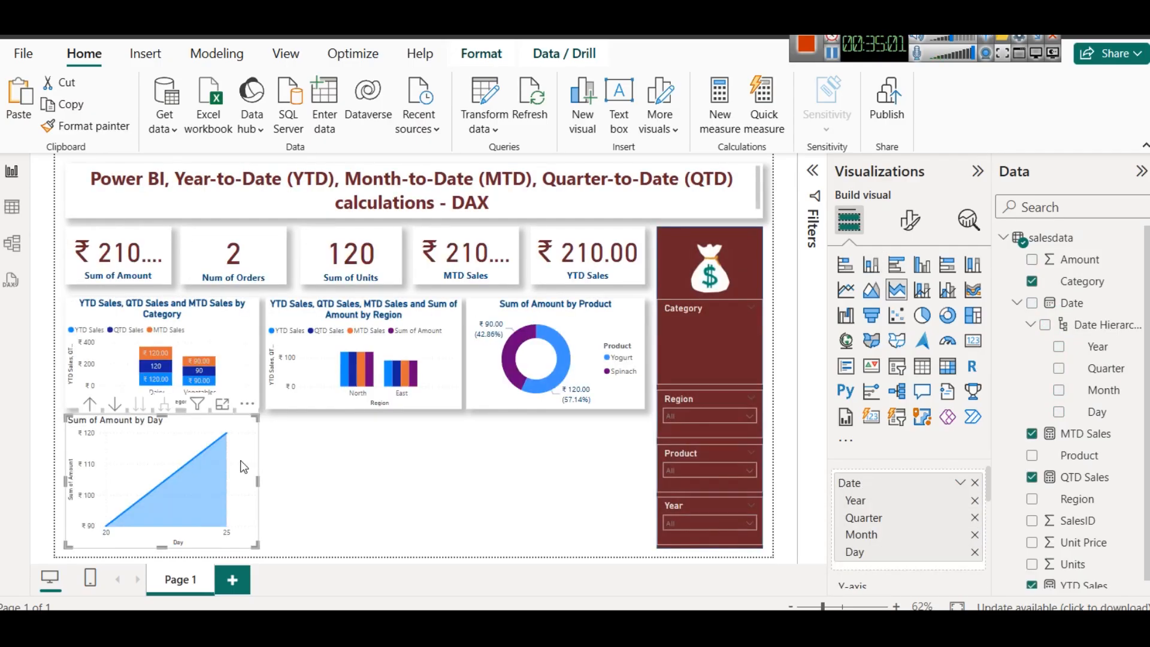
pyautogui.click(311, 480)
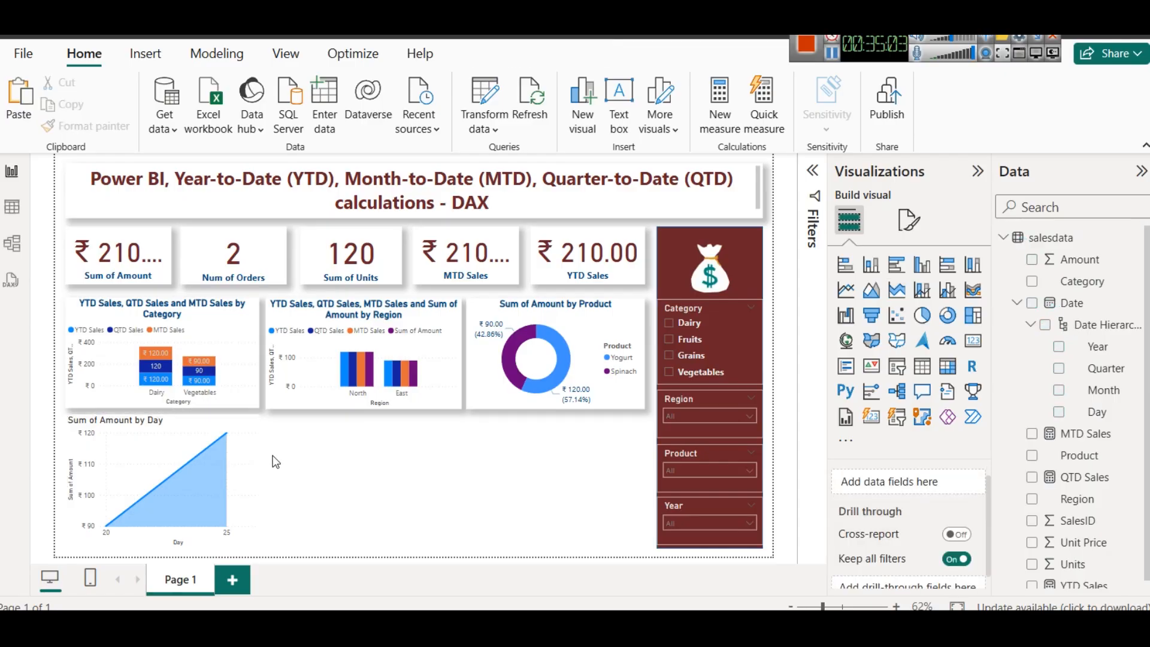
# Copy the sales-by-category chart's formatting to the area chart with Format painter and drill the area chart up to the Month level
pyautogui.click(240, 345)
pyautogui.click(85, 125)
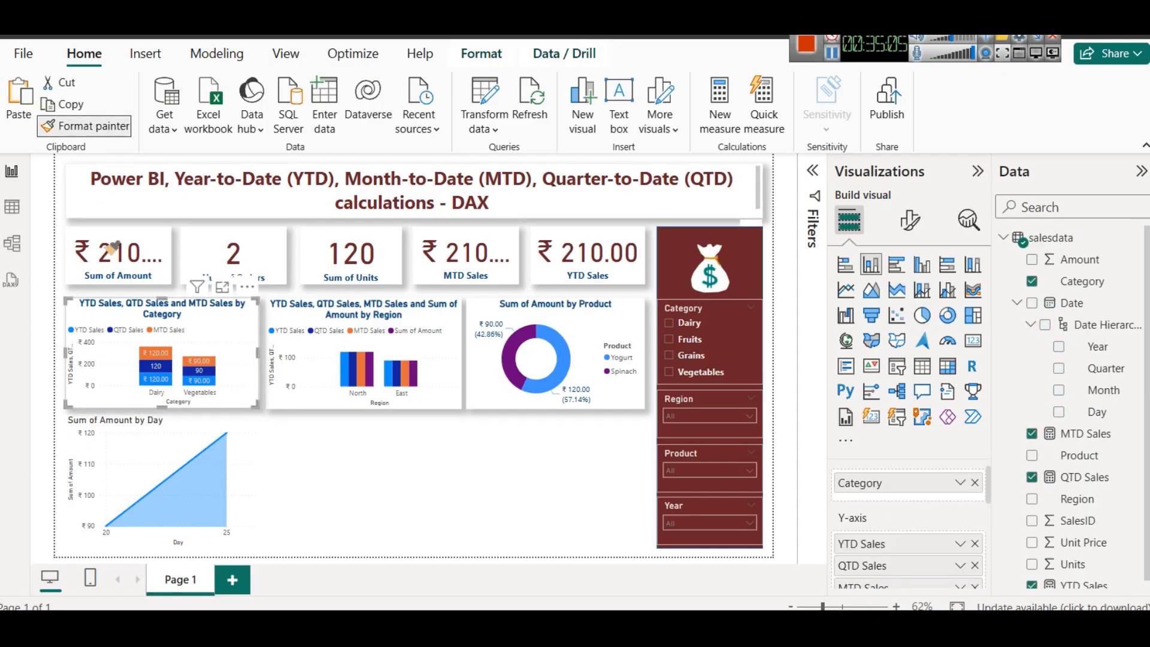
pyautogui.click(218, 433)
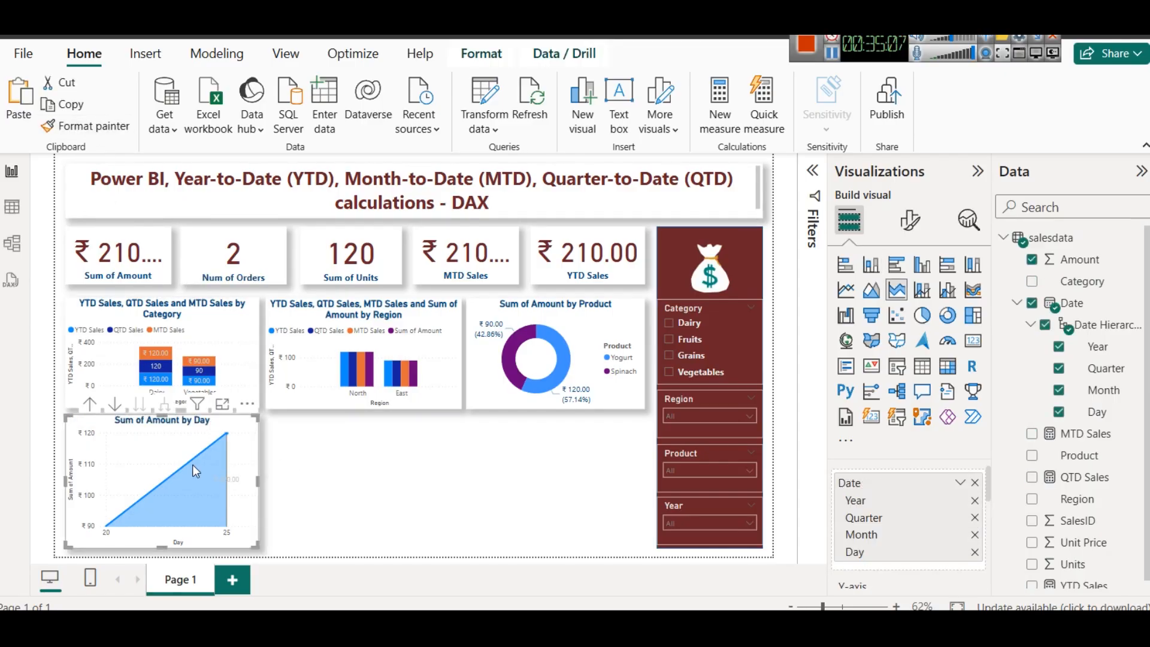
pyautogui.click(90, 404)
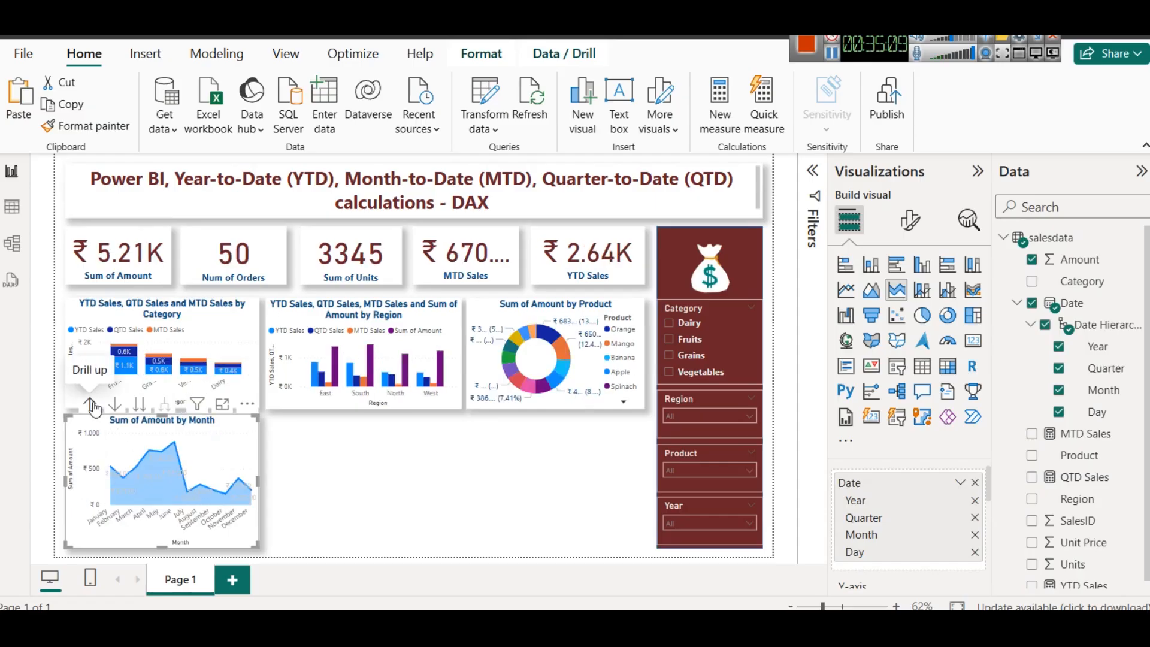
pyautogui.click(308, 480)
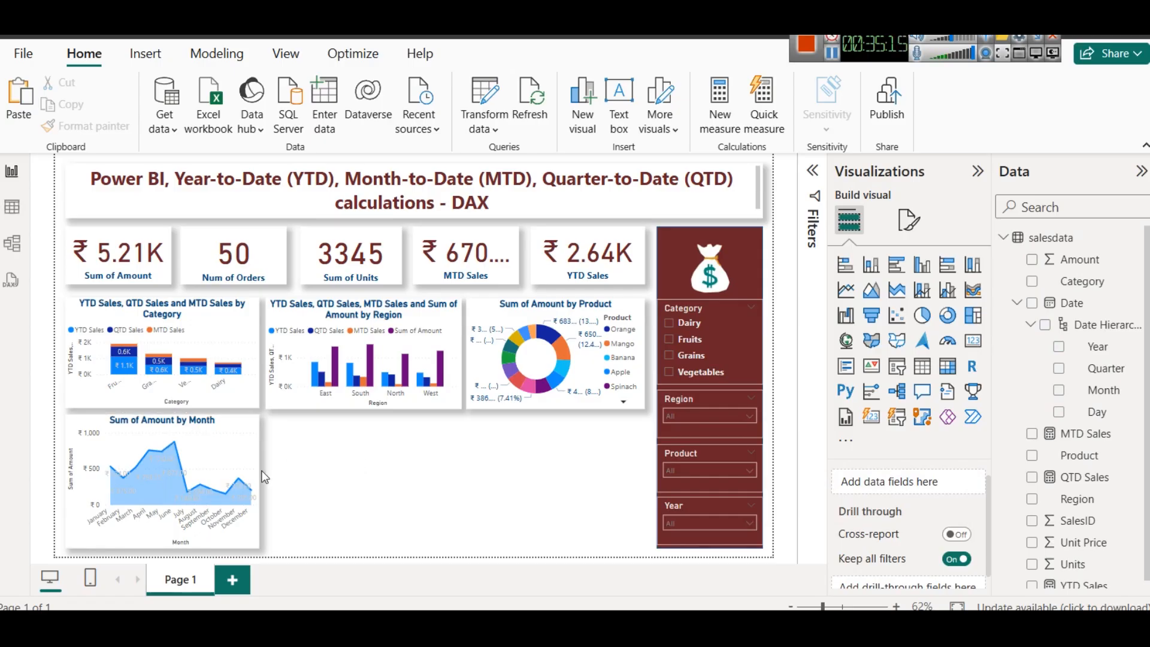
# Color the values of the area chart's data labels dark blue from the recent colors
pyautogui.click(227, 446)
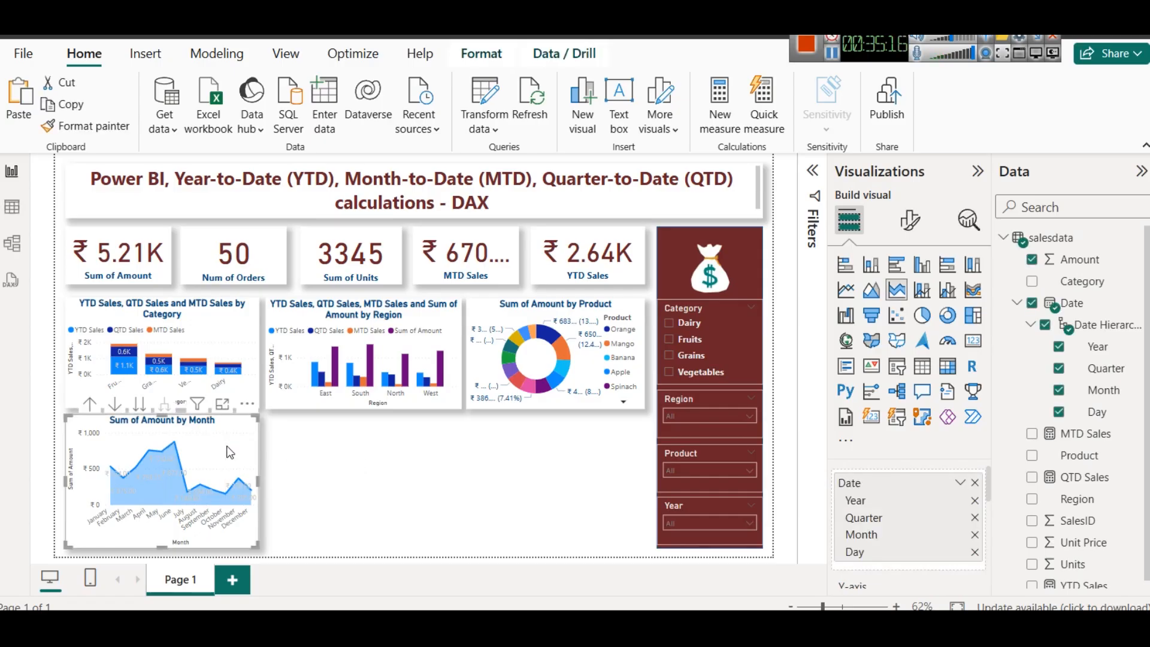
pyautogui.click(910, 220)
pyautogui.scroll(-3, 919, 508)
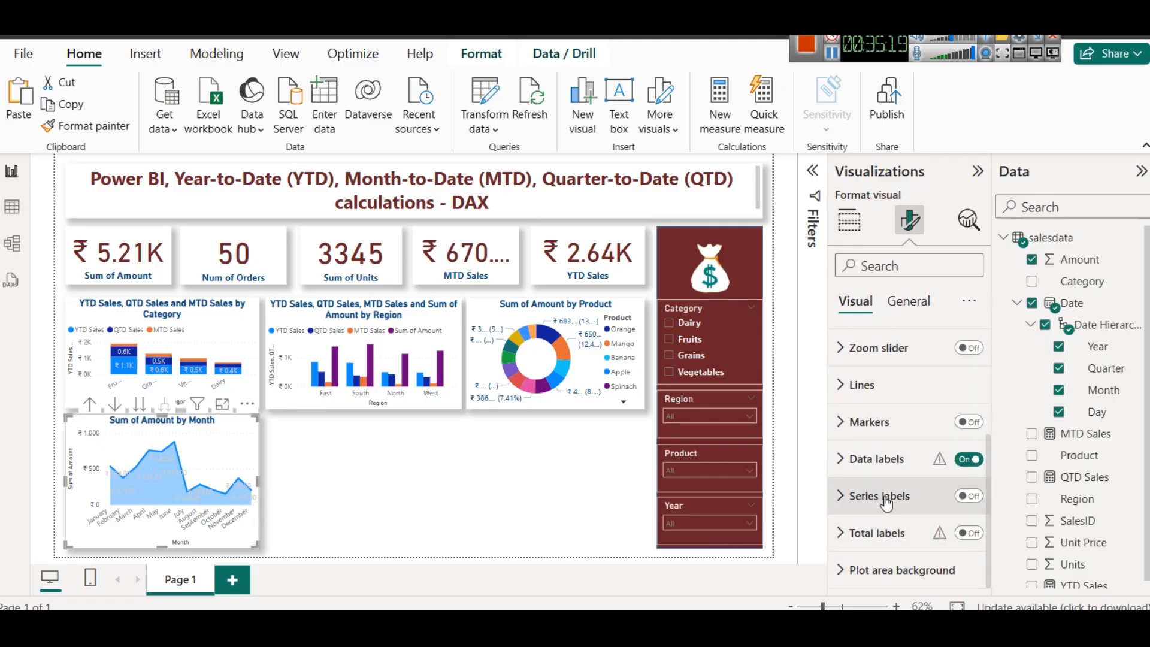
pyautogui.click(886, 473)
pyautogui.scroll(-5, 886, 515)
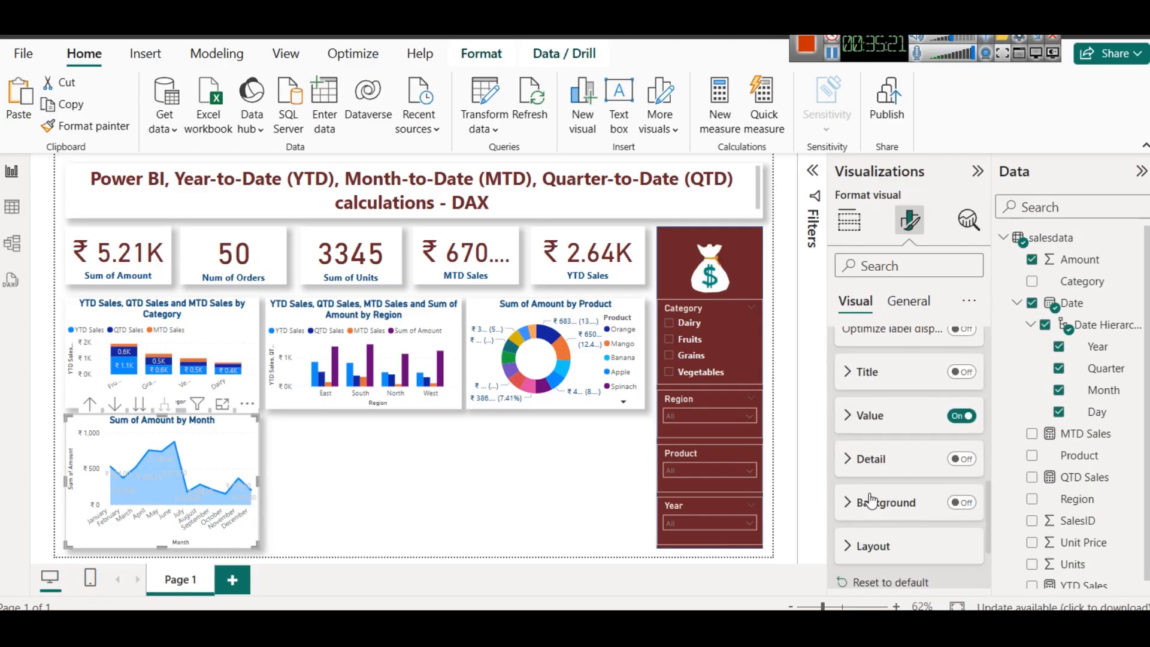
pyautogui.click(864, 416)
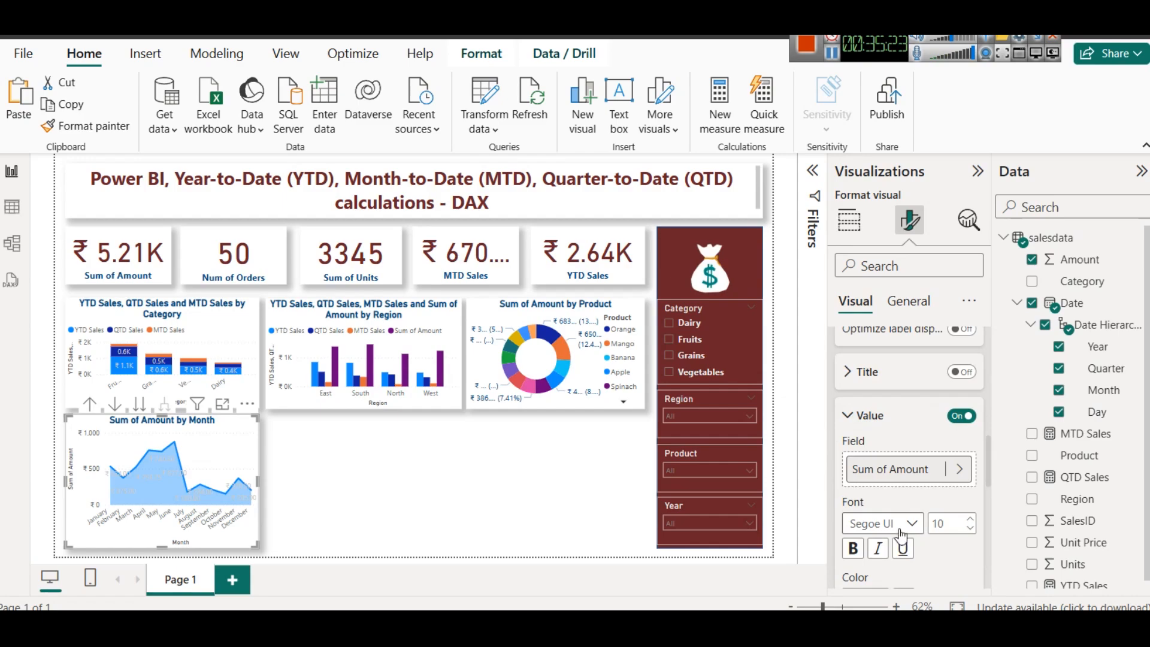
pyautogui.scroll(-1, 865, 455)
pyautogui.click(866, 509)
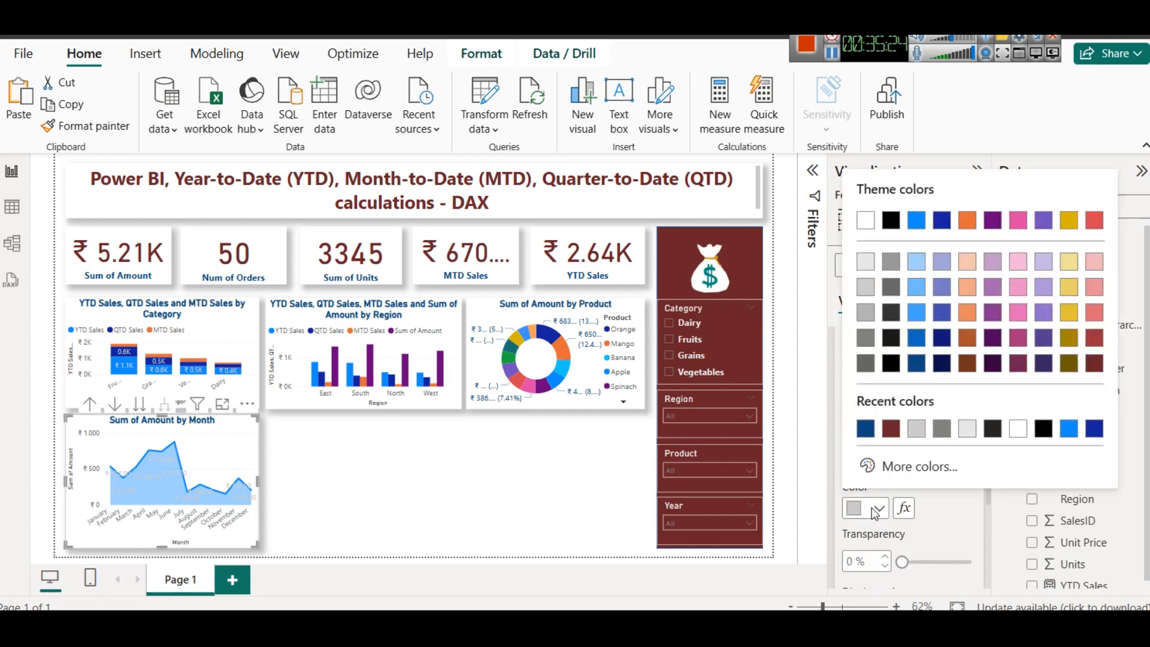
pyautogui.click(865, 428)
pyautogui.click(347, 482)
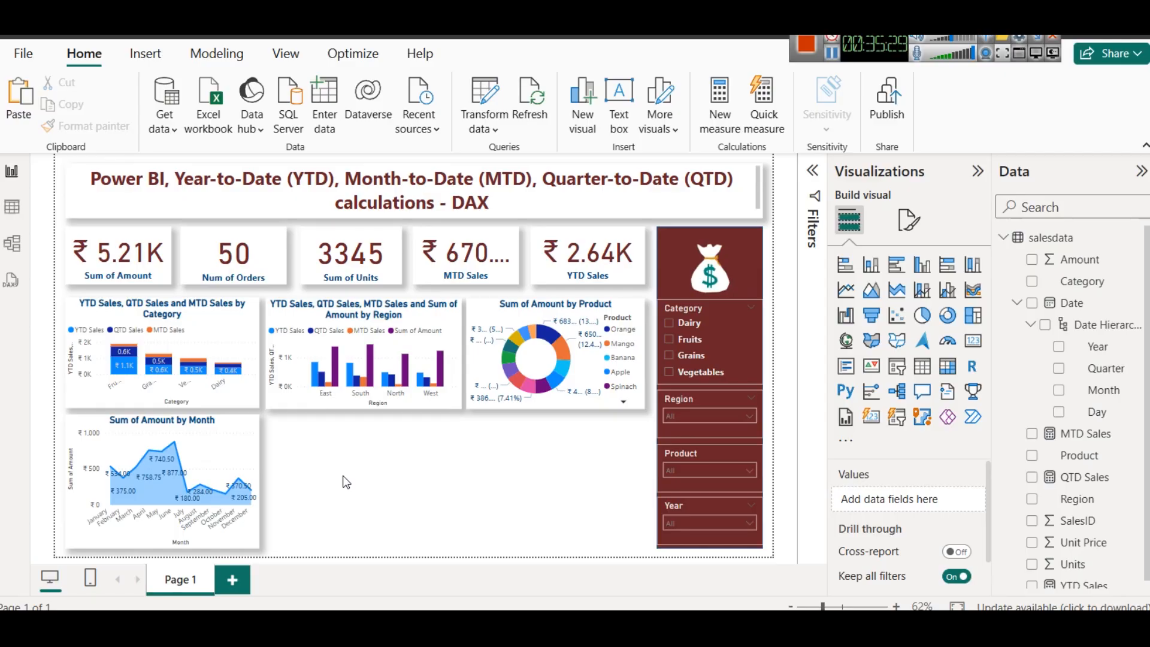
# Lower the top edge of the area chart slightly to widen the gap below the sales-by-category chart
pyautogui.click(163, 417)
pyautogui.moveTo(163, 418); pyautogui.dragTo(160, 430)
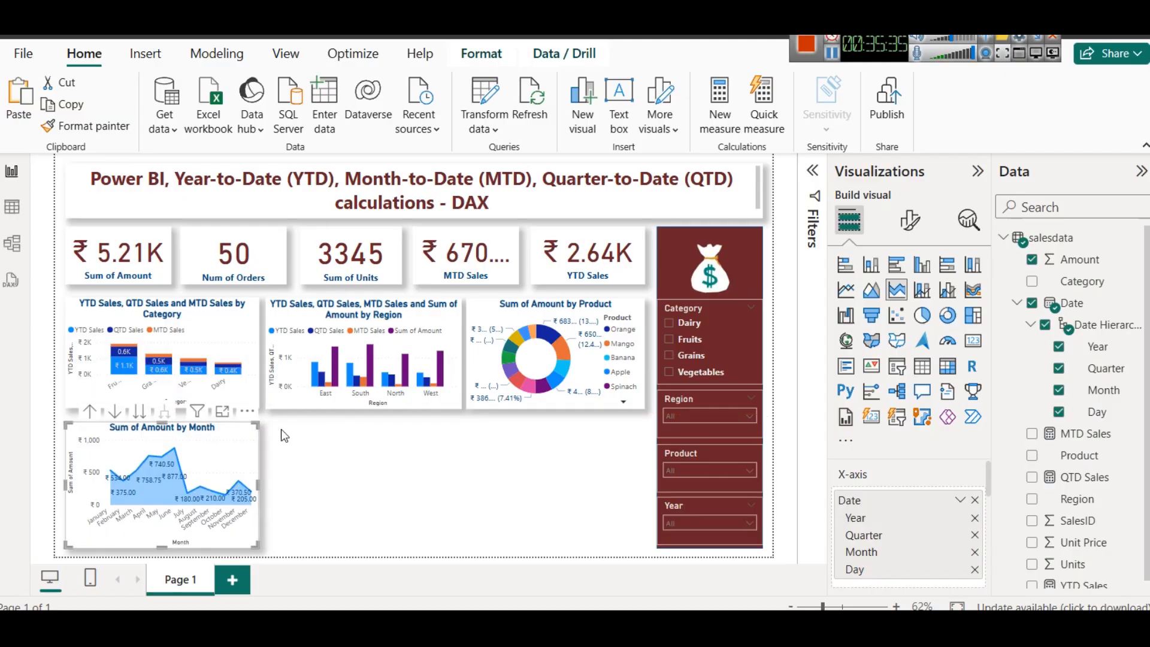
pyautogui.click(281, 430)
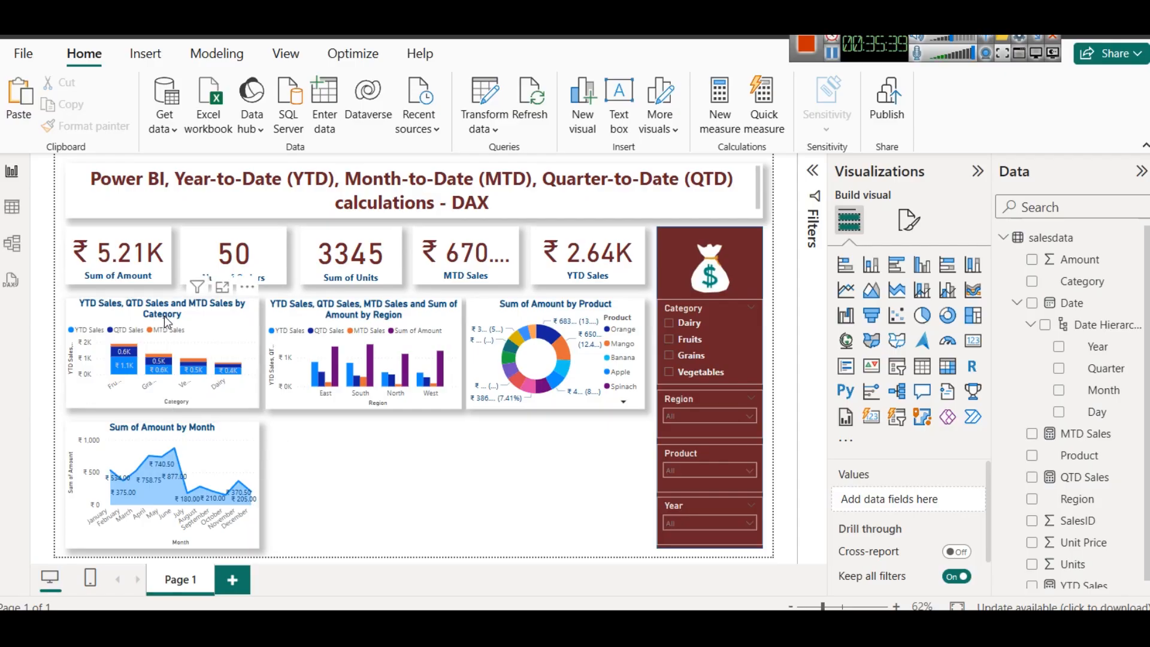
# Duplicate the sales-by-category chart and fit the copy beside the area chart, below the sales-by-region chart
pyautogui.click(232, 304)
pyautogui.moveTo(231, 334); pyautogui.dragTo(427, 448)
pyautogui.moveTo(360, 529); pyautogui.dragTo(366, 549)
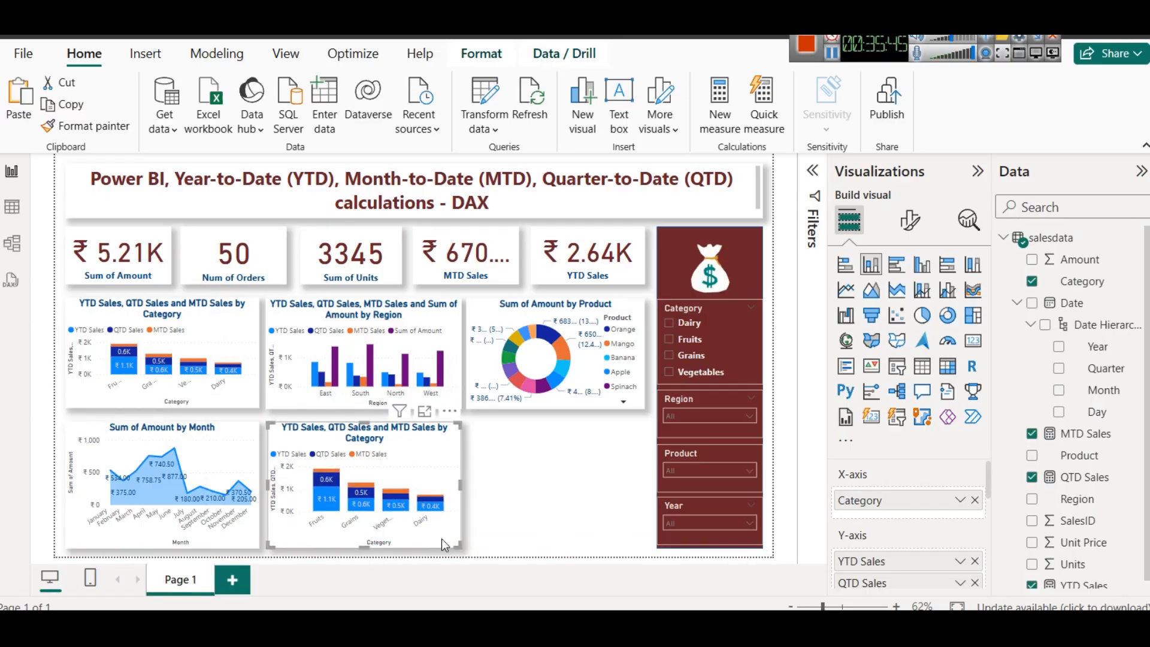
pyautogui.click(530, 514)
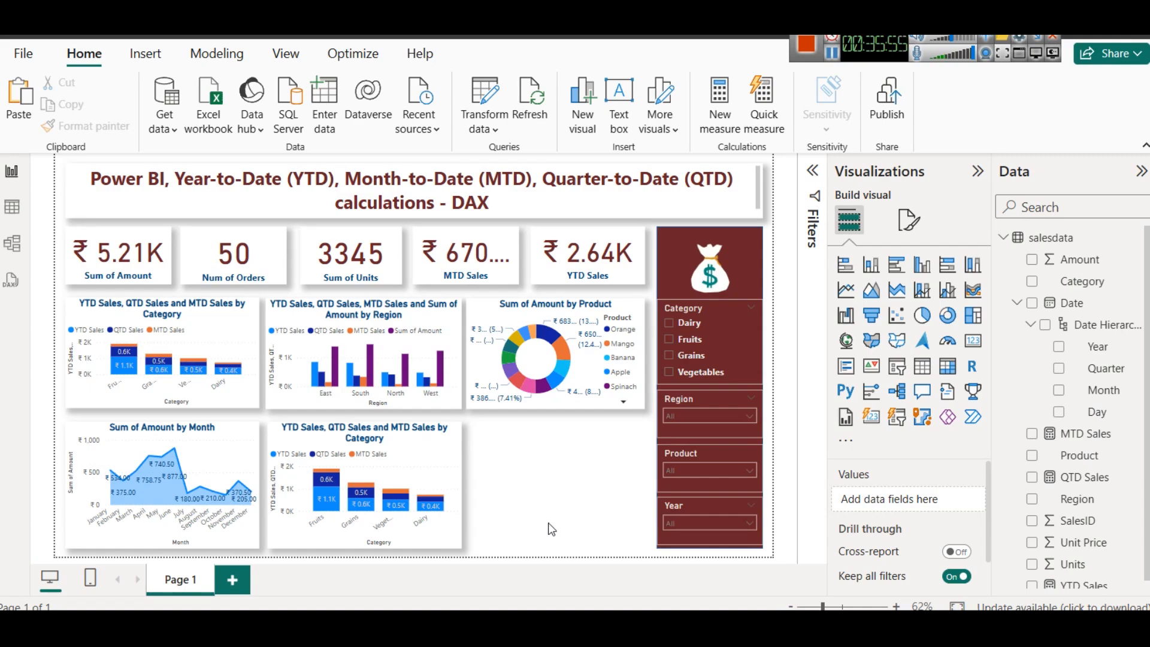
# Open an empty Notepad window using the Windows Run dialog
pyautogui.press('super+r')
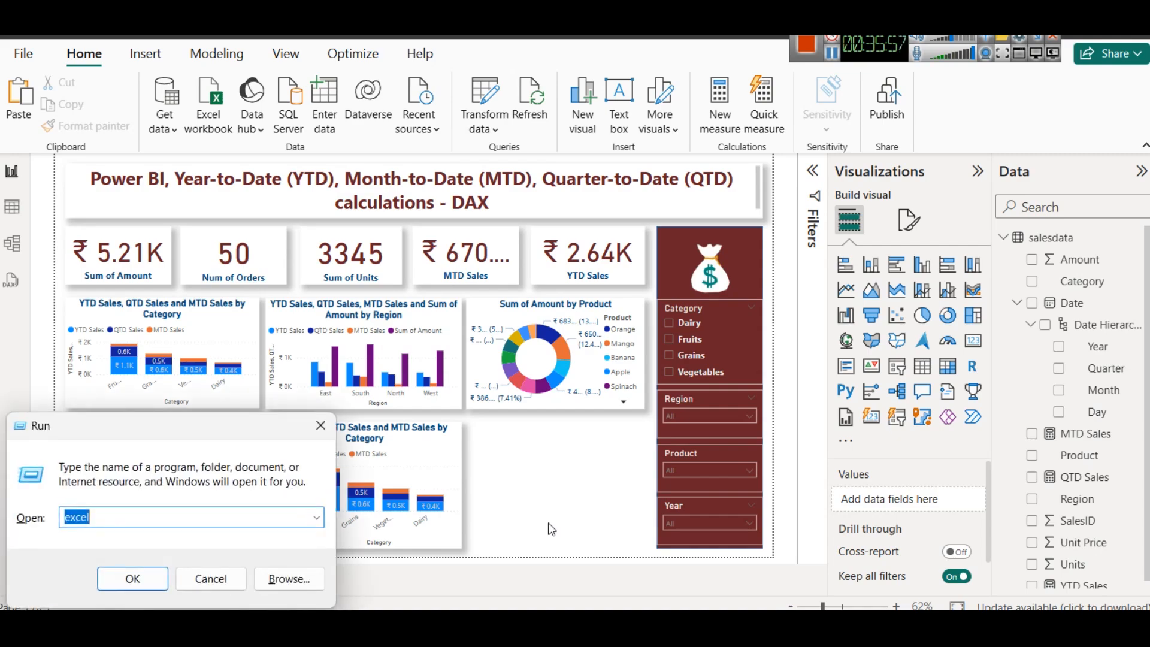
pyautogui.write('m')
pyautogui.press('Down')
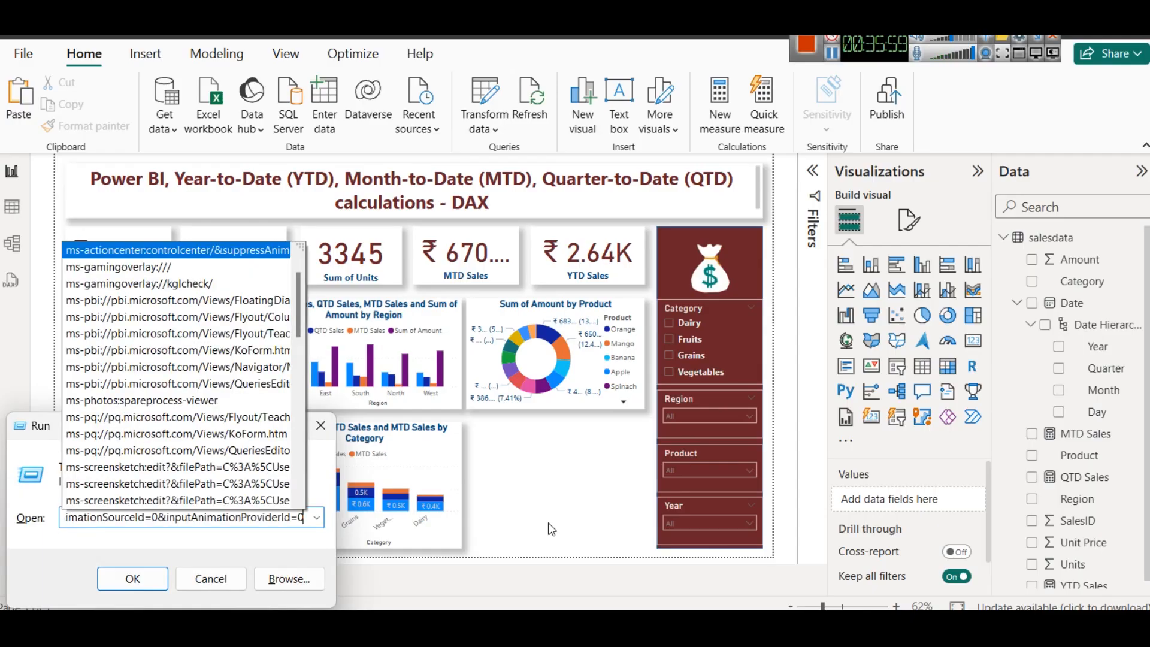
pyautogui.hotkey('ctrl', 'a')
pyautogui.write('no')
pyautogui.press('Down')
pyautogui.press('Return')
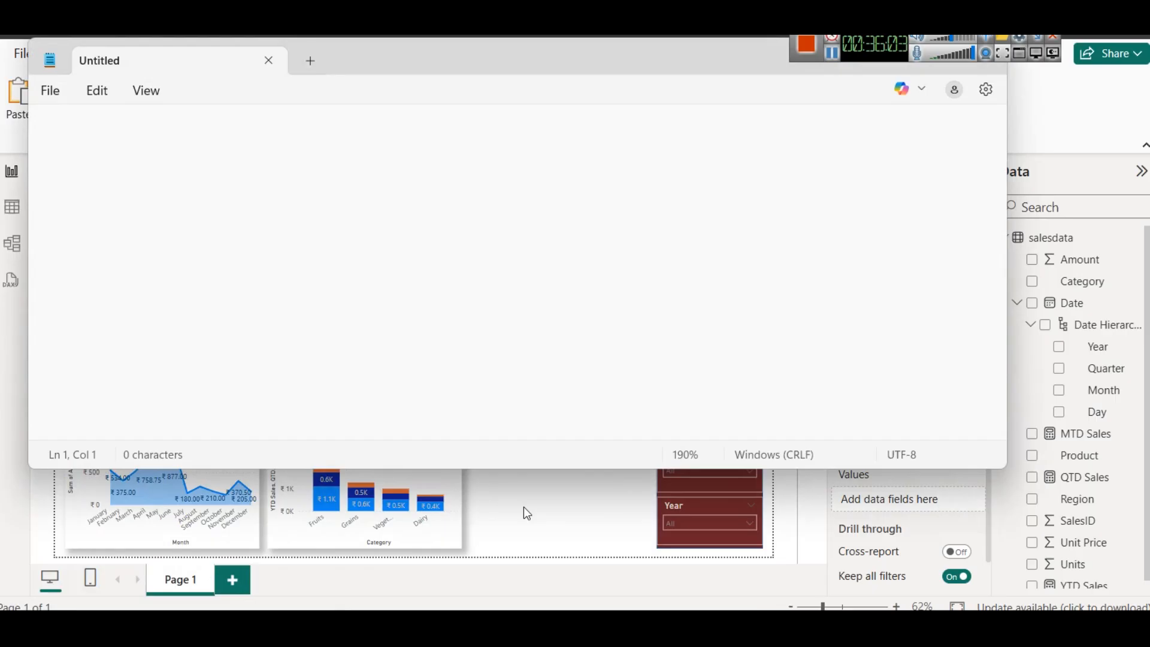
pyautogui.write('Mobth')
pyautogui.hotkey('ctrl', 'a')
pyautogui.write('Qua')
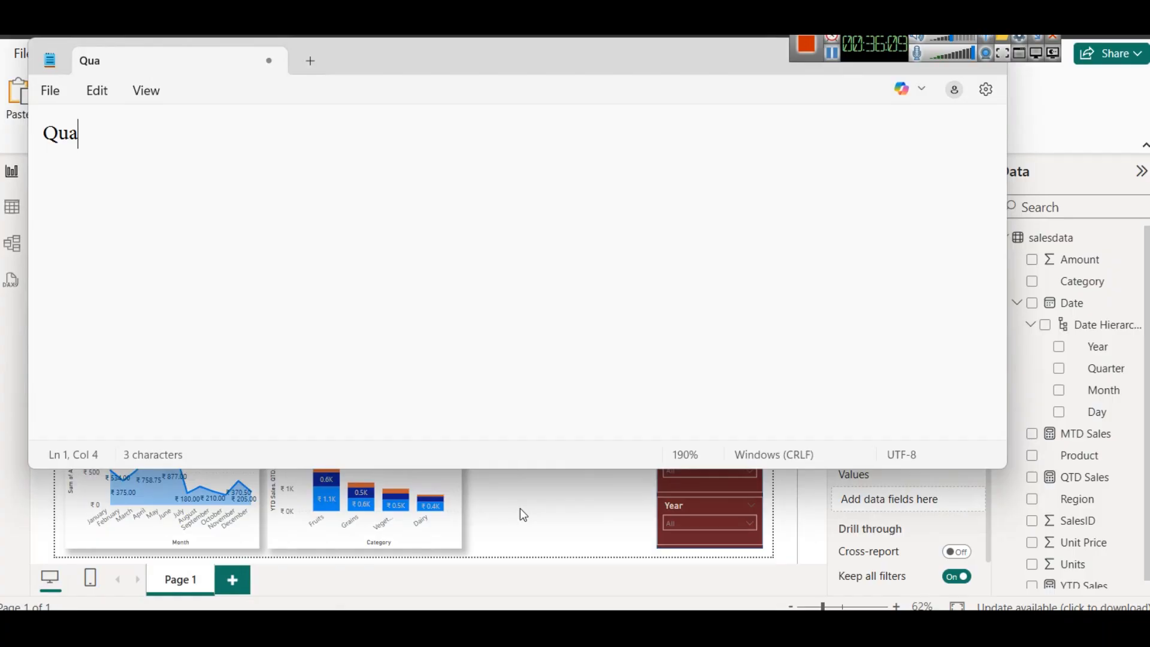
# Replace the note's text with the heading "Monthly bataiye" and leave a blank line below it
pyautogui.hotkey('ctrl', 'a')
pyautogui.write('Mot')
pyautogui.press('BackSpace')
pyautogui.write('nht')
pyautogui.press('BackSpace')
pyautogui.press('BackSpace')
pyautogui.write('thly bataiye')
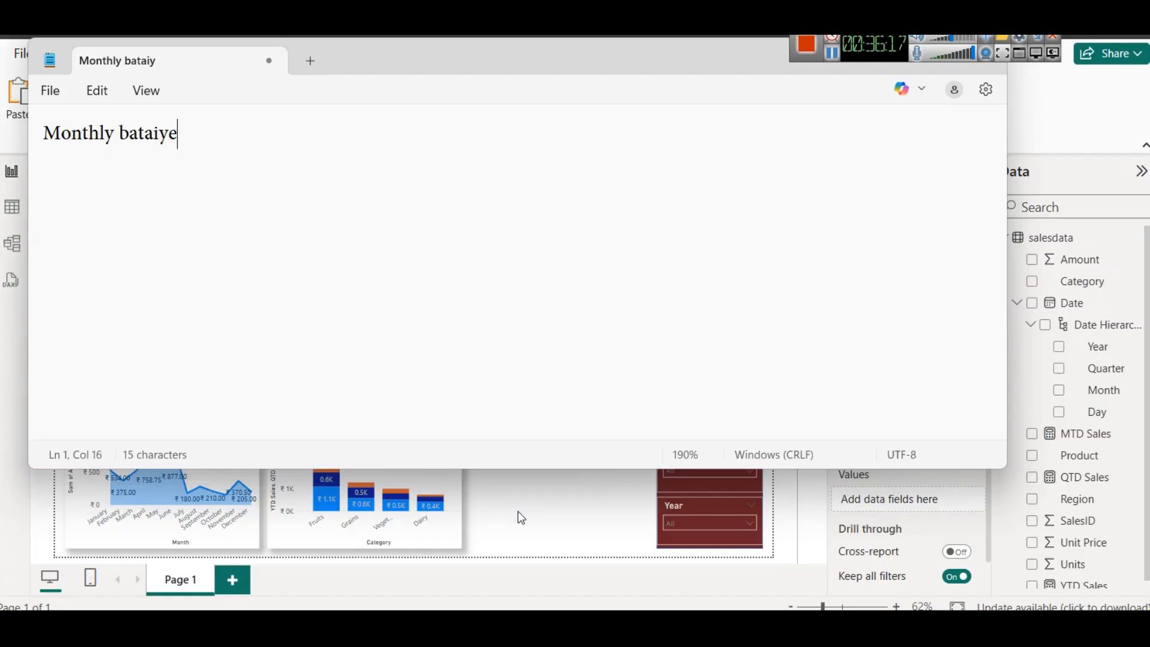
pyautogui.press('Return')
pyautogui.press('Return')
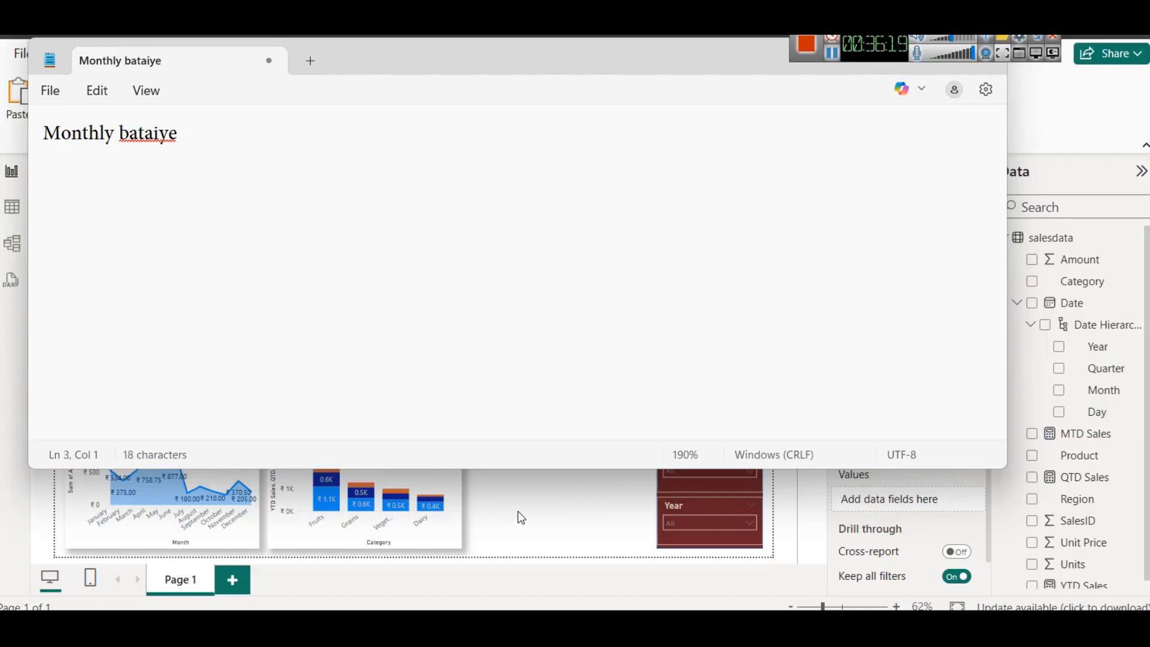
# Write "Har month me" and, after a blank line, "Kon kon se category ka product jyada sell hota hai"
pyautogui.write('Har month ')
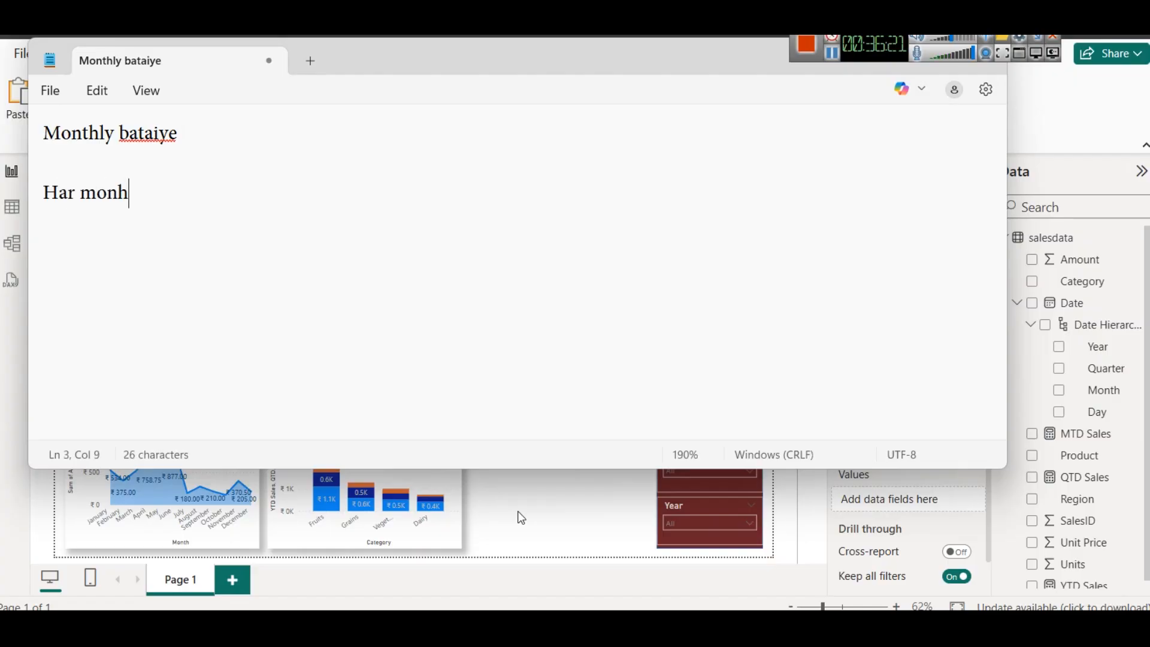
pyautogui.write('me')
pyautogui.press('Return')
pyautogui.press('Return')
pyautogui.write('Kon ko')
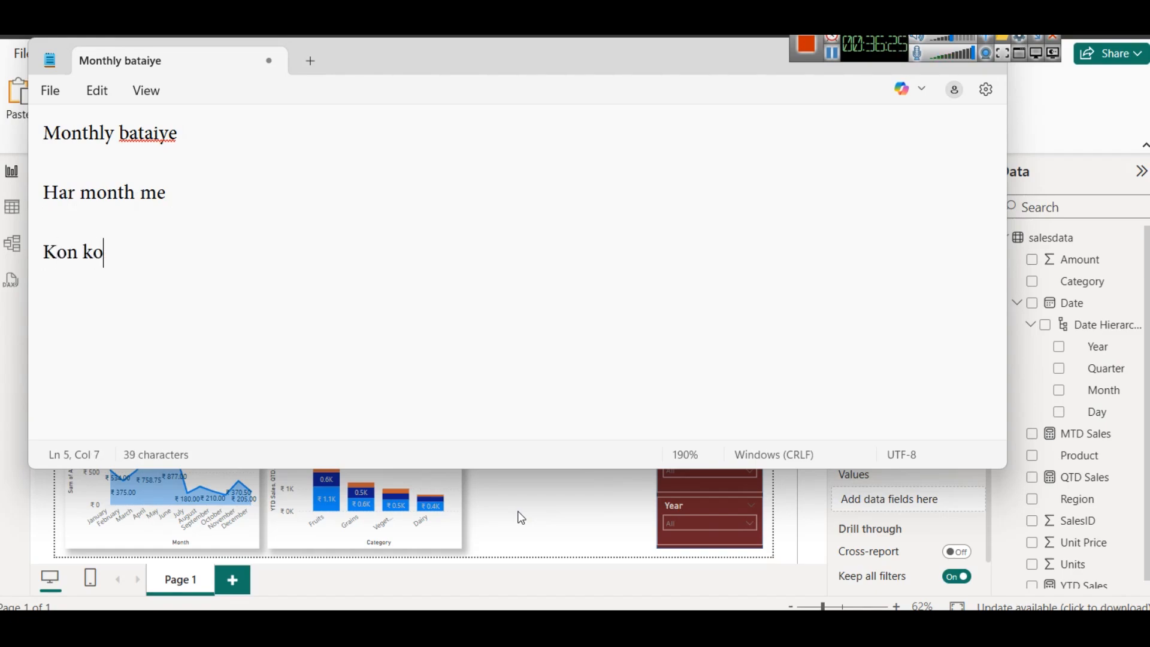
pyautogui.write('n se cate')
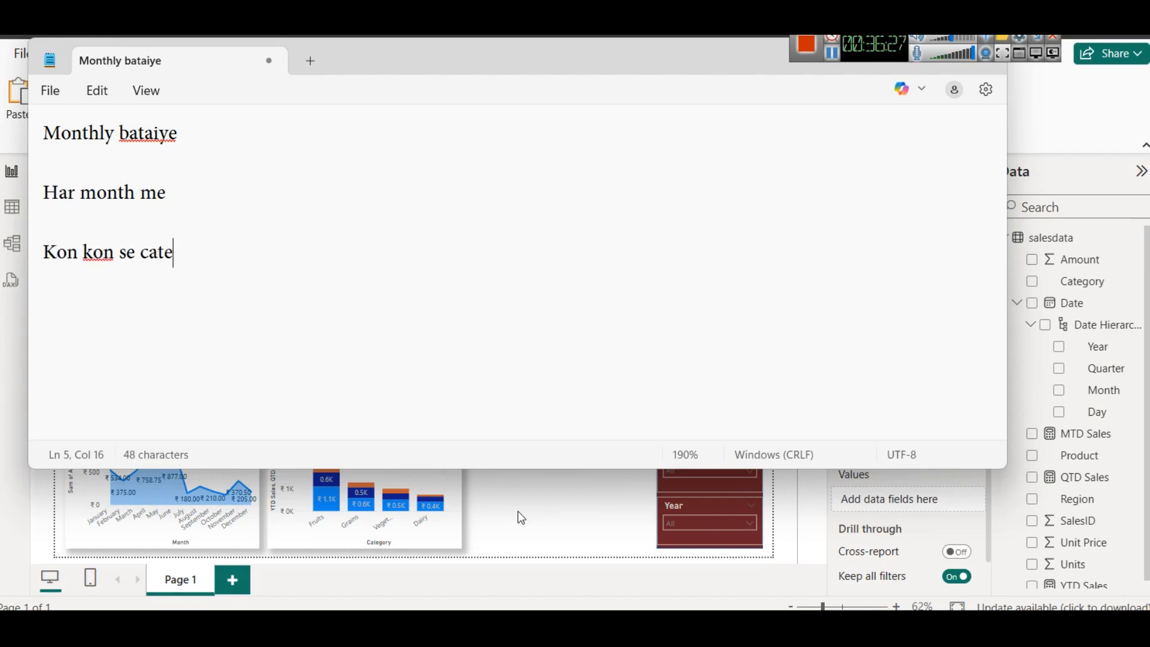
pyautogui.write('gory ka product ')
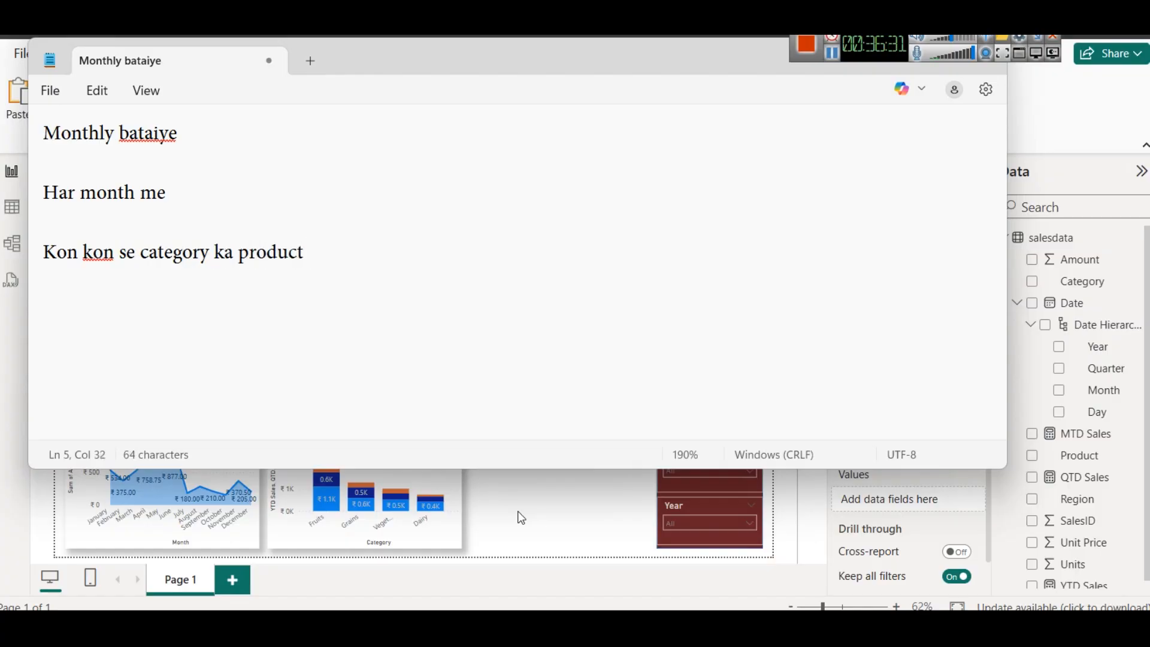
pyautogui.write('jyada sa')
pyautogui.press('BackSpace')
pyautogui.write('e')
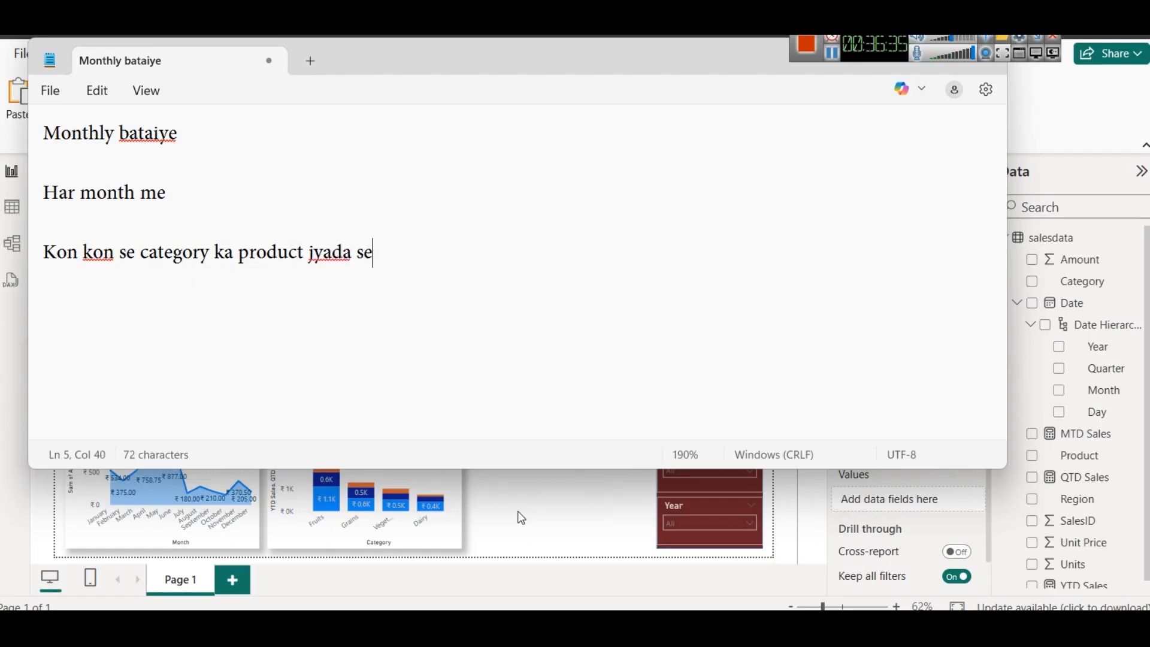
pyautogui.write('ll hota hai')
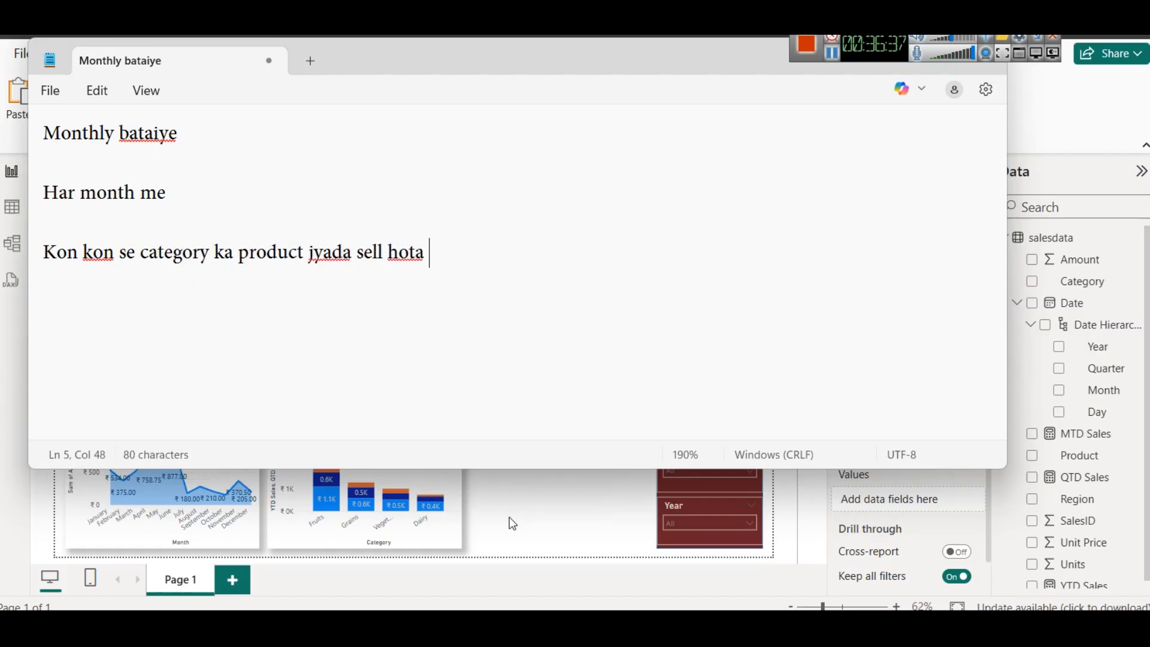
pyautogui.press('Return')
pyautogui.press('Return')
# Join "Har month me" and the "Kon kon se category" line into one sentence and start a new paragraph below it
pyautogui.click(61, 225)
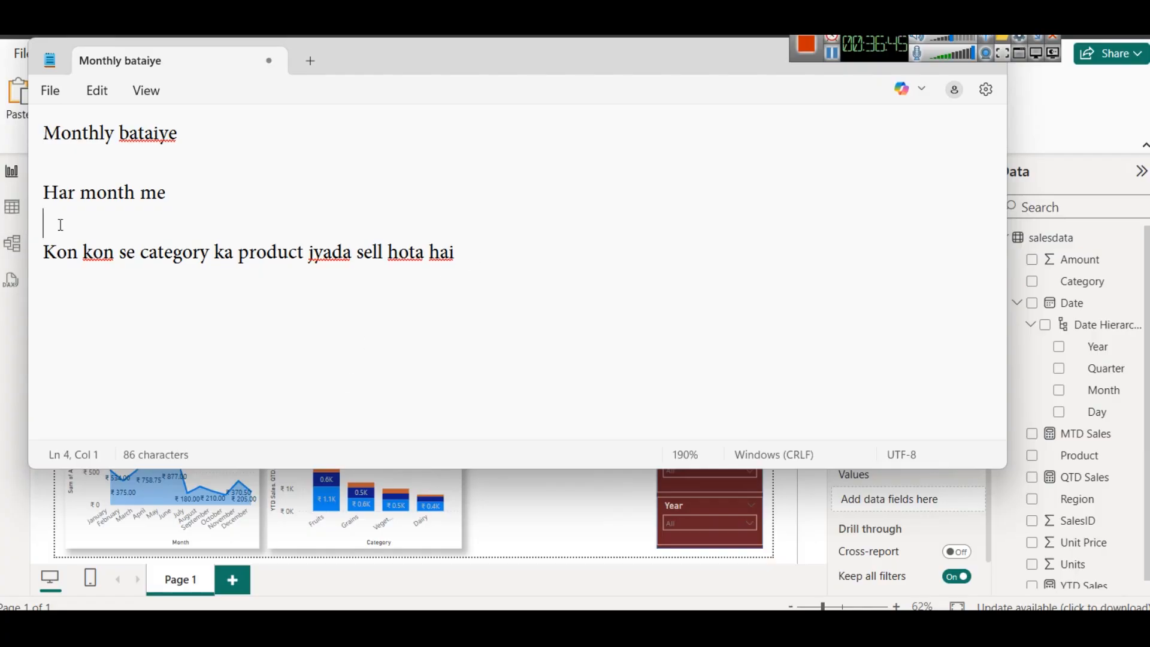
pyautogui.press('Delete')
pyautogui.press('BackSpace')
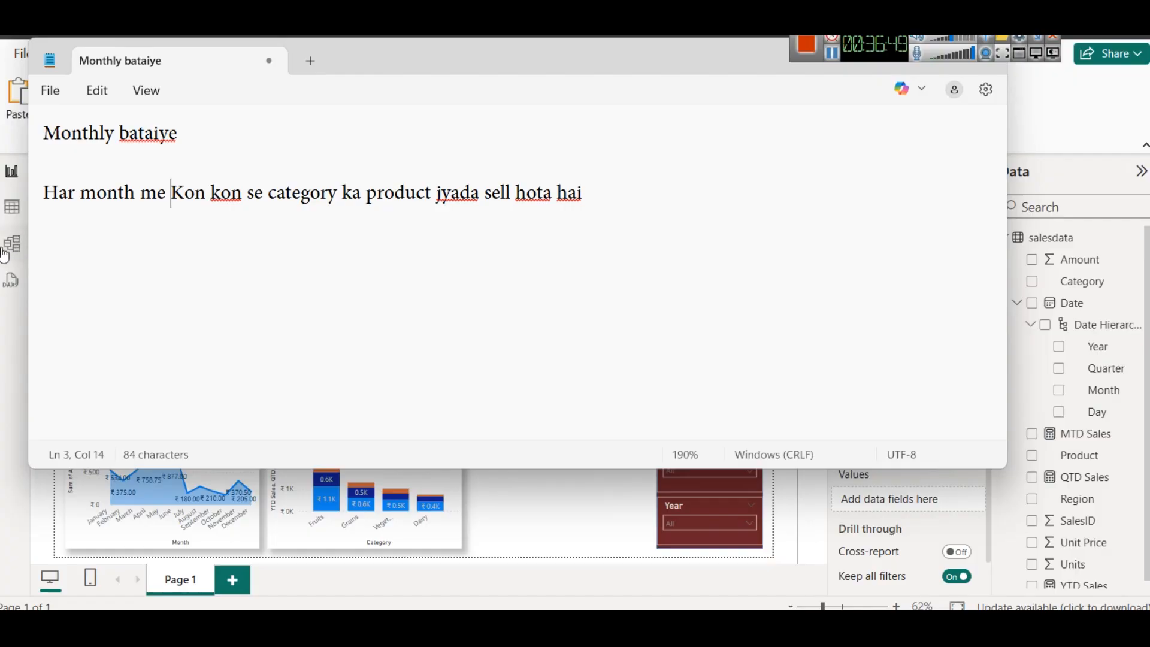
pyautogui.click(794, 197)
pyautogui.press('Return')
pyautogui.press('Return')
# Move the Notepad window lower over the report and add the line "January - Fruit ? Grains ?" to the note
pyautogui.moveTo(523, 64); pyautogui.dragTo(697, 432)
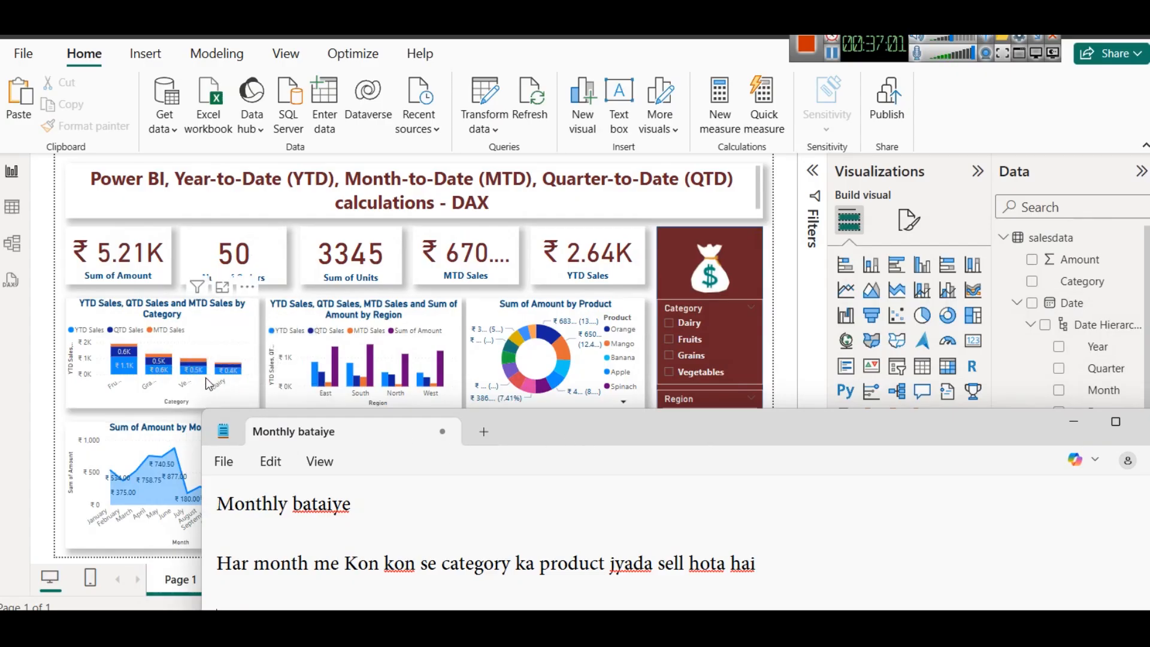
pyautogui.moveTo(525, 433); pyautogui.dragTo(501, 210)
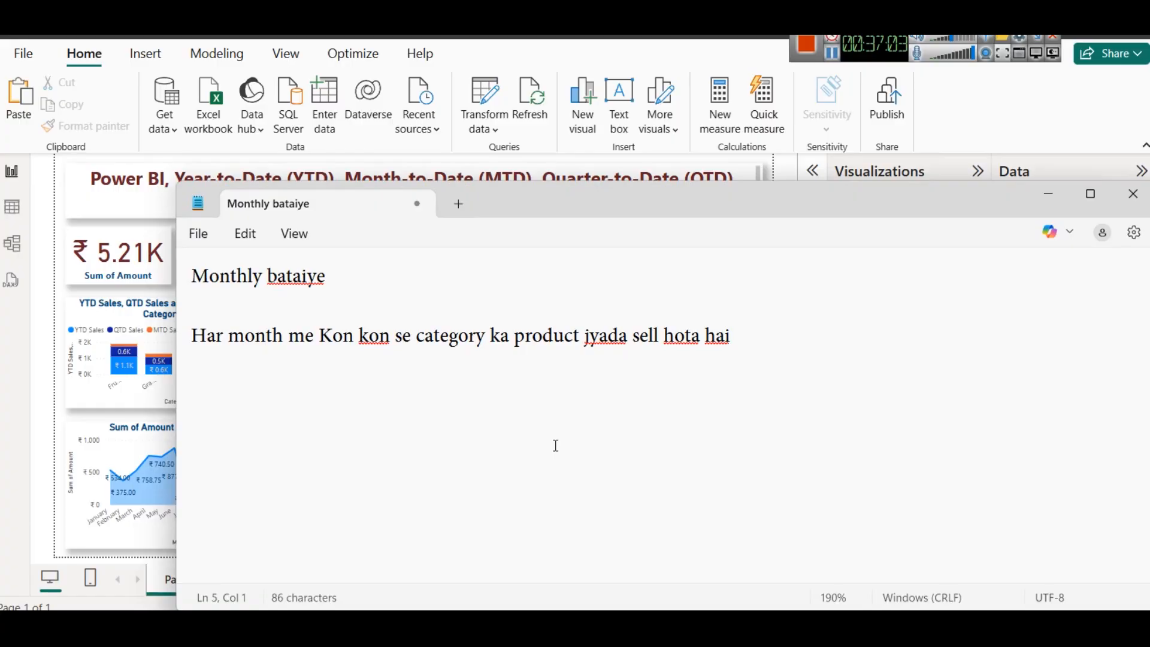
pyautogui.write('January ')
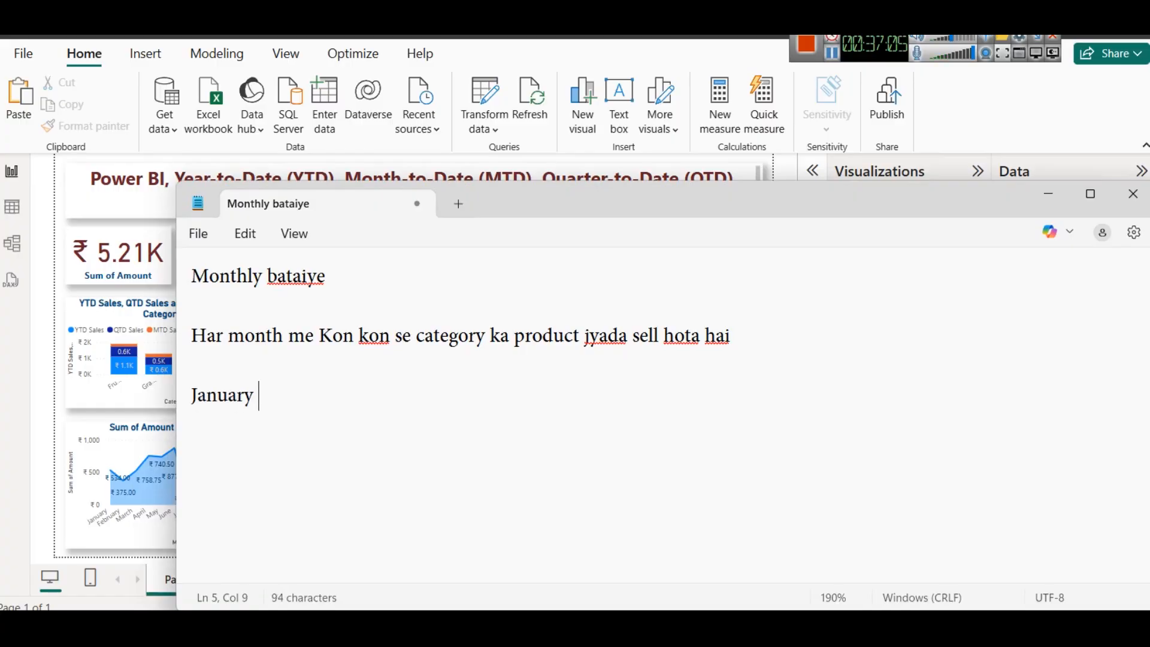
pyautogui.write('- Fruit ? ')
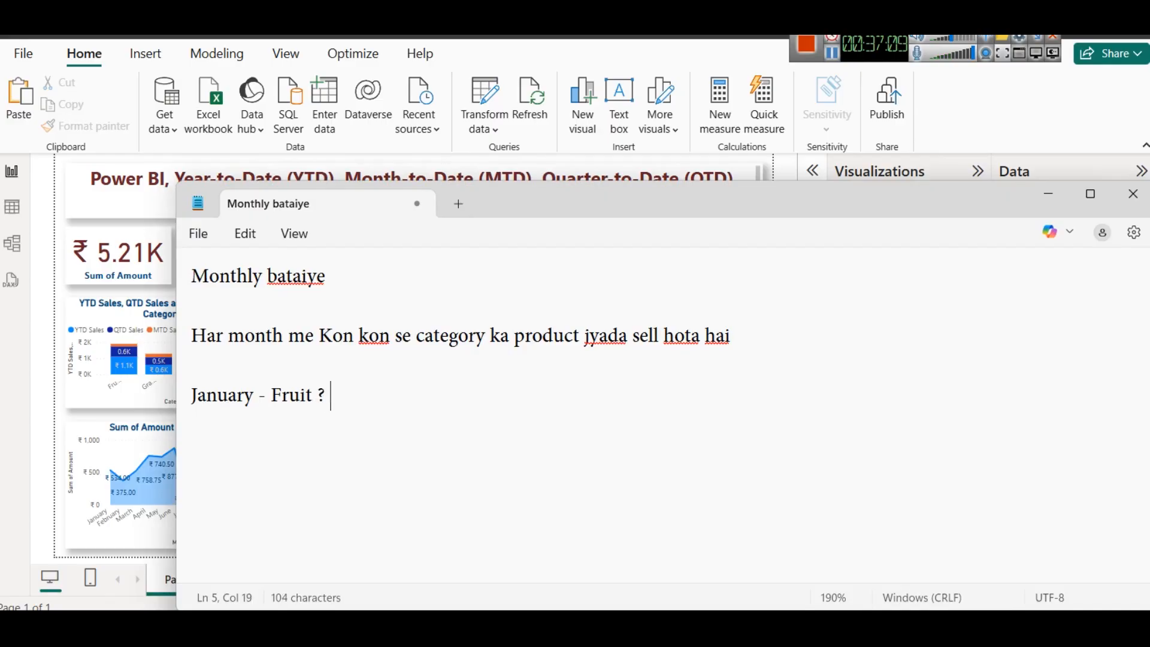
pyautogui.write('Gra')
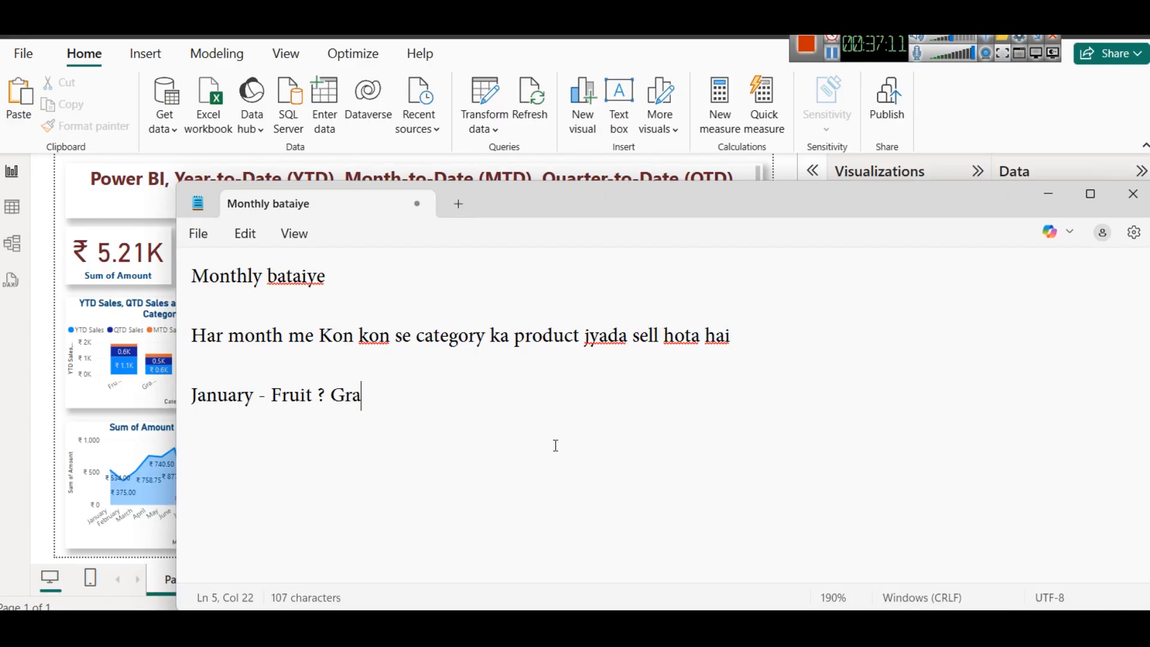
pyautogui.write('ins ?')
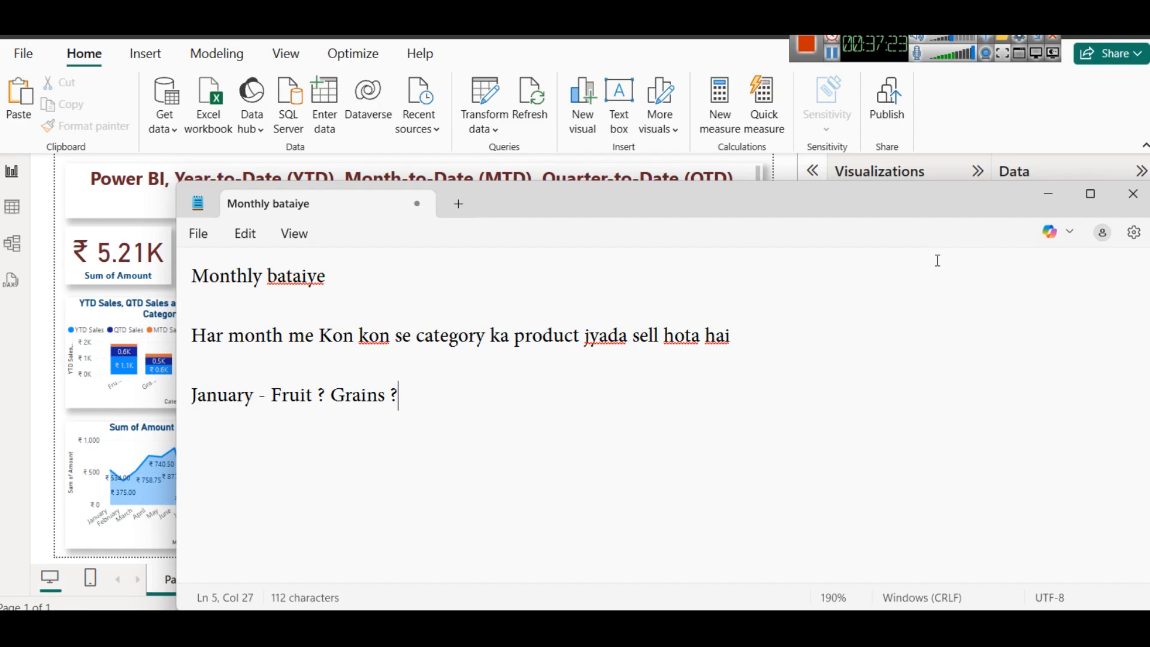
# Add a separate line "2 Categorical data - Month, Prod Category , Number" at the end of the note
pyautogui.press('Return')
pyautogui.press('Return')
pyautogui.write('2 Cateog')
pyautogui.press('BackSpace')
pyautogui.press('BackSpace')
pyautogui.write('goes')
pyautogui.press('BackSpace')
pyautogui.press('BackSpace')
pyautogui.press('BackSpace')
pyautogui.write('ori')
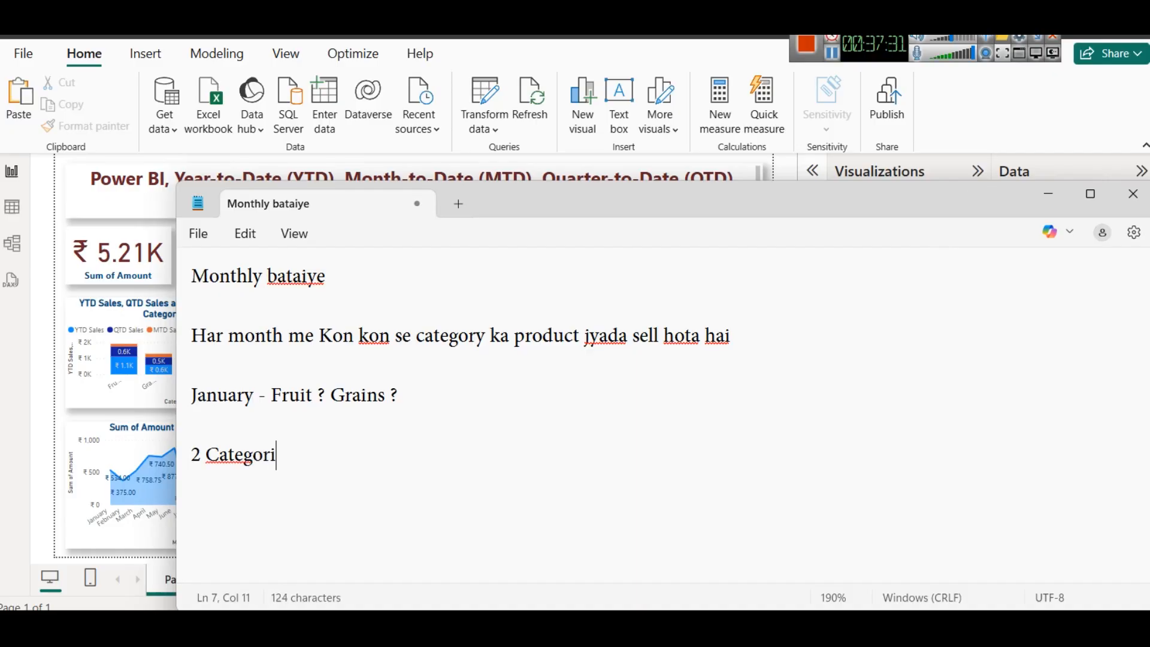
pyautogui.write('cal d')
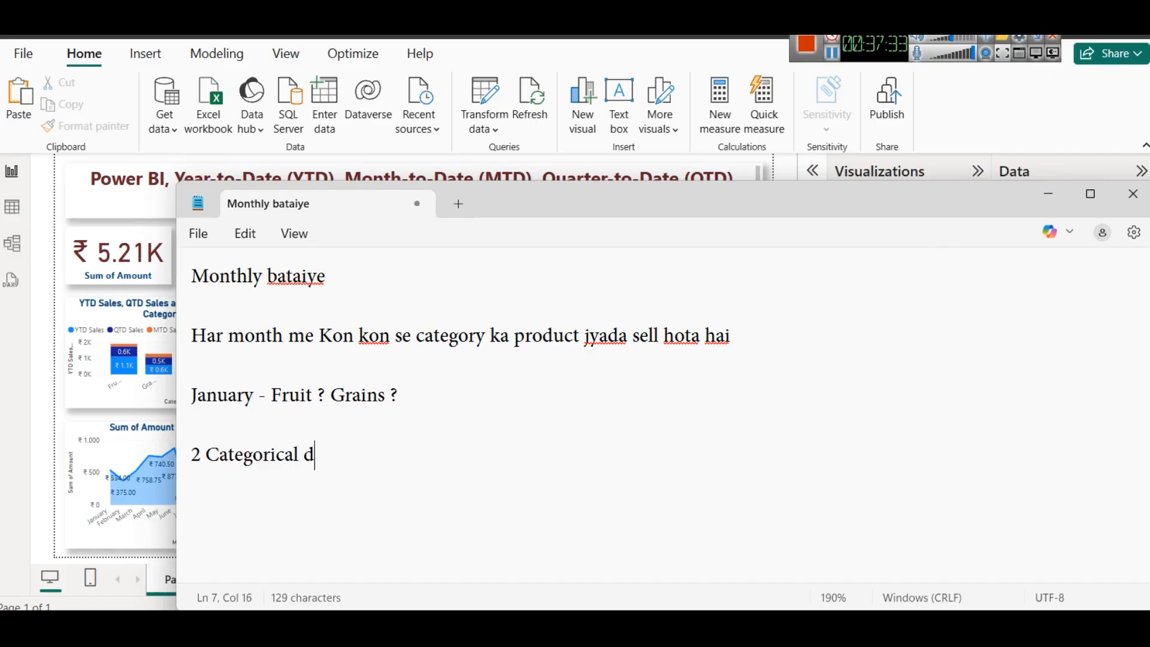
pyautogui.write('ata - Month, ')
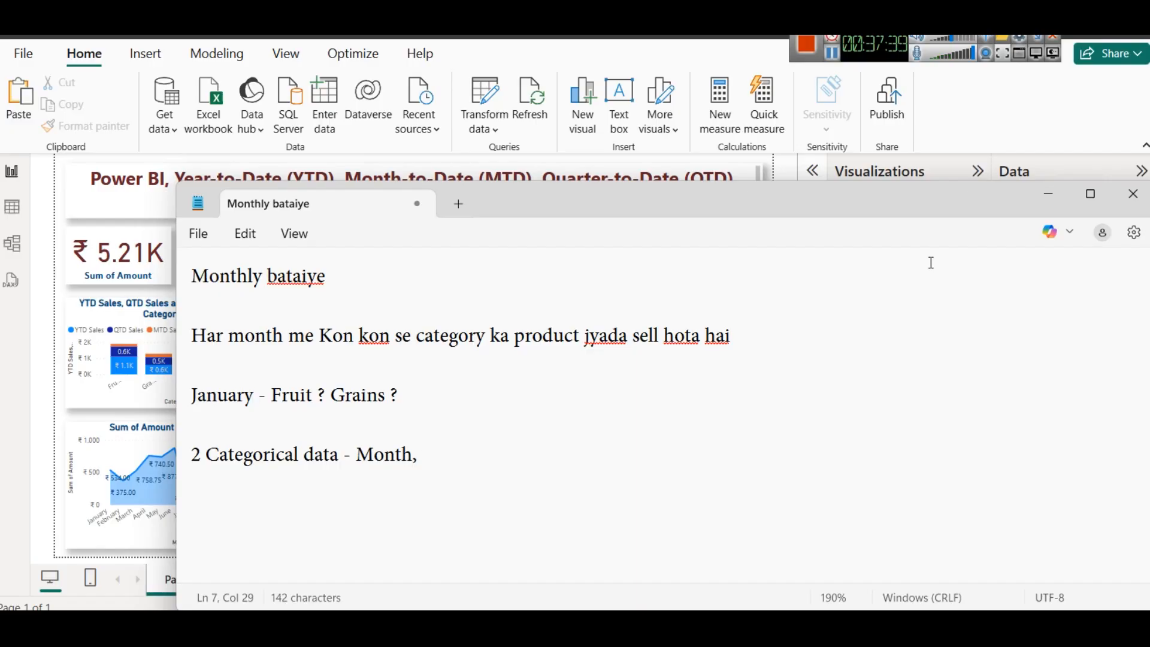
pyautogui.write('Prod Cat')
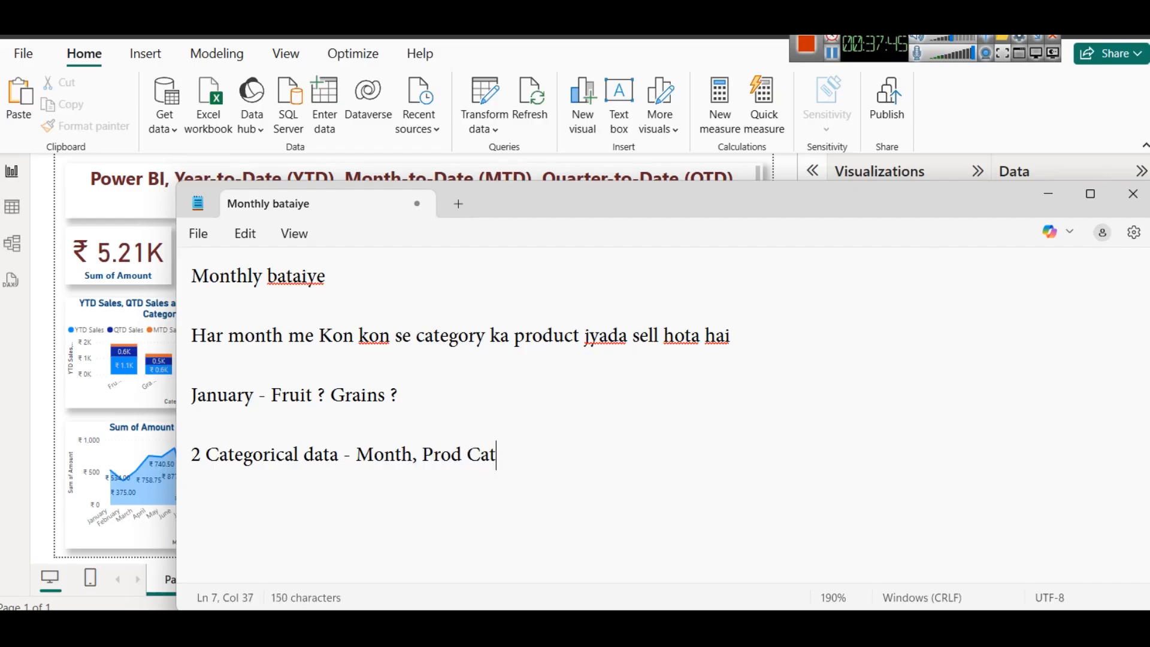
pyautogui.write('egory , Number')
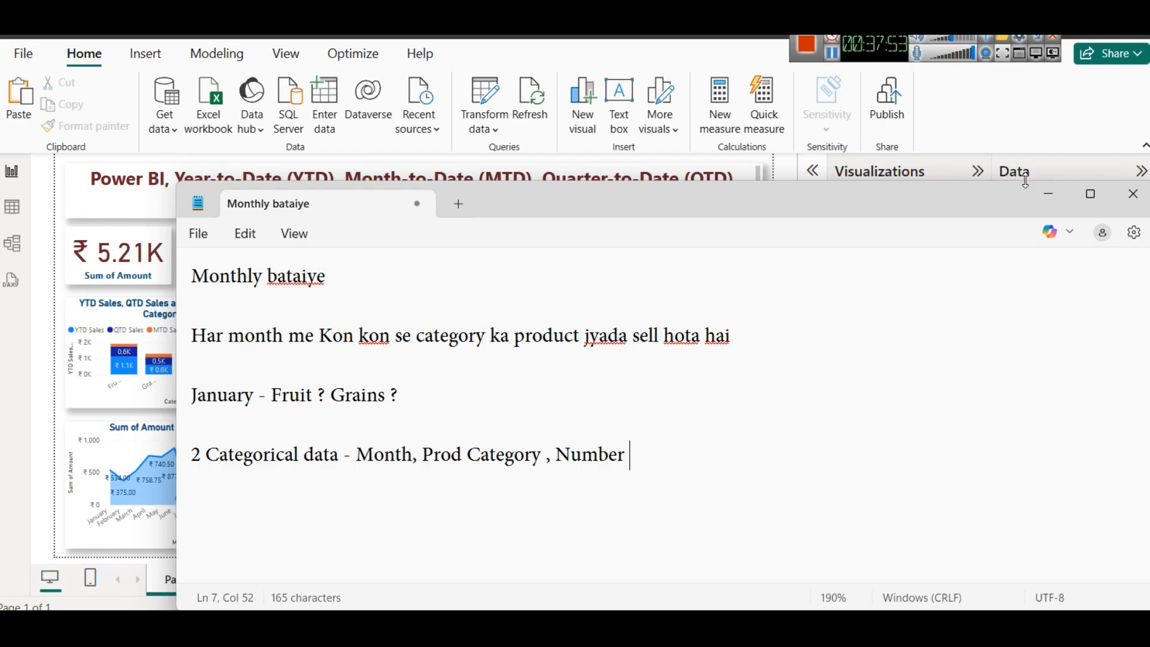
# Minimize Notepad to return to Power BI and widen the duplicated category chart until it reaches the slicer panel
pyautogui.click(1048, 193)
pyautogui.click(439, 490)
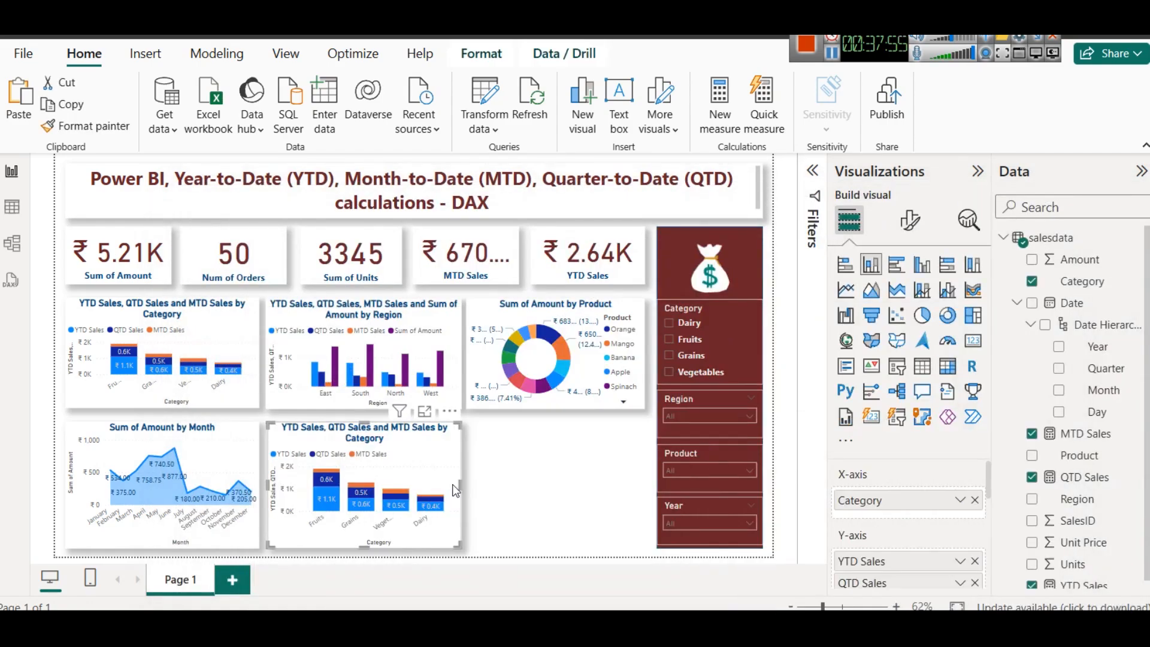
pyautogui.moveTo(464, 484); pyautogui.dragTo(653, 491)
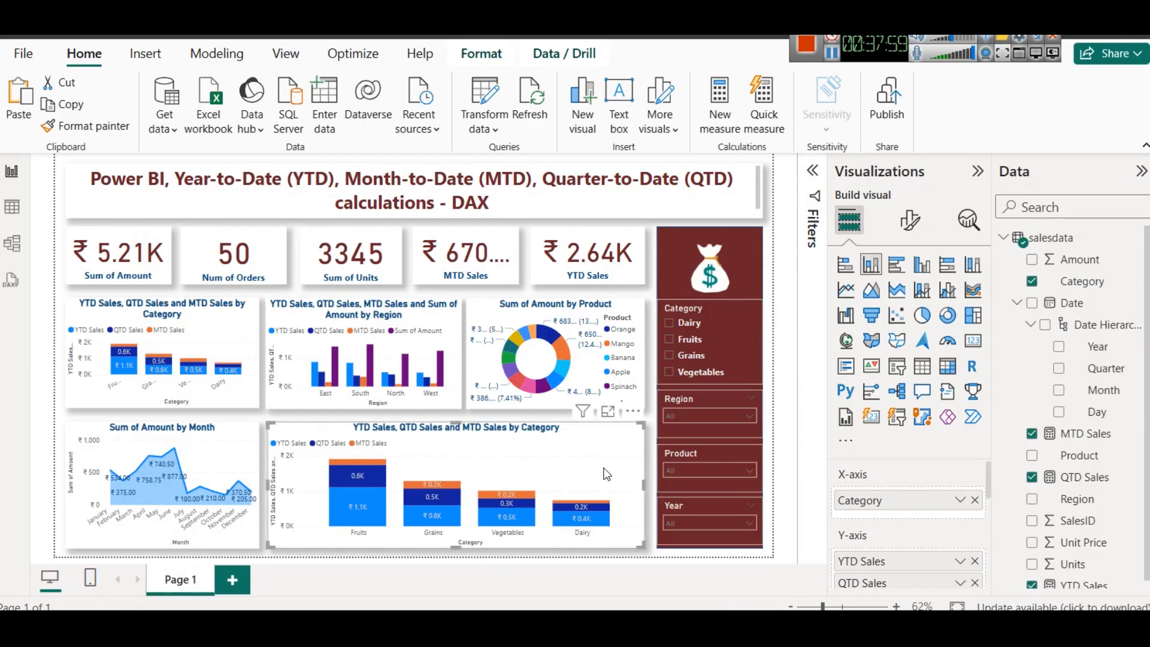
# Replace Category with Month from the date hierarchy on the widened chart's X-axis
pyautogui.click(975, 501)
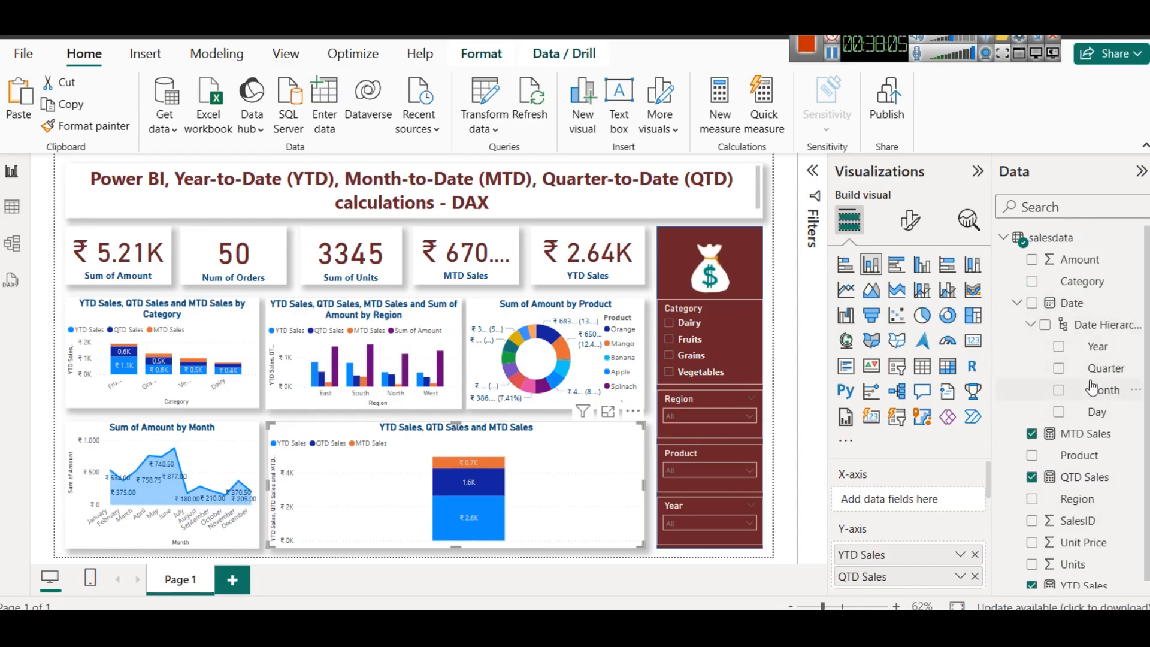
pyautogui.moveTo(1094, 393); pyautogui.dragTo(929, 496)
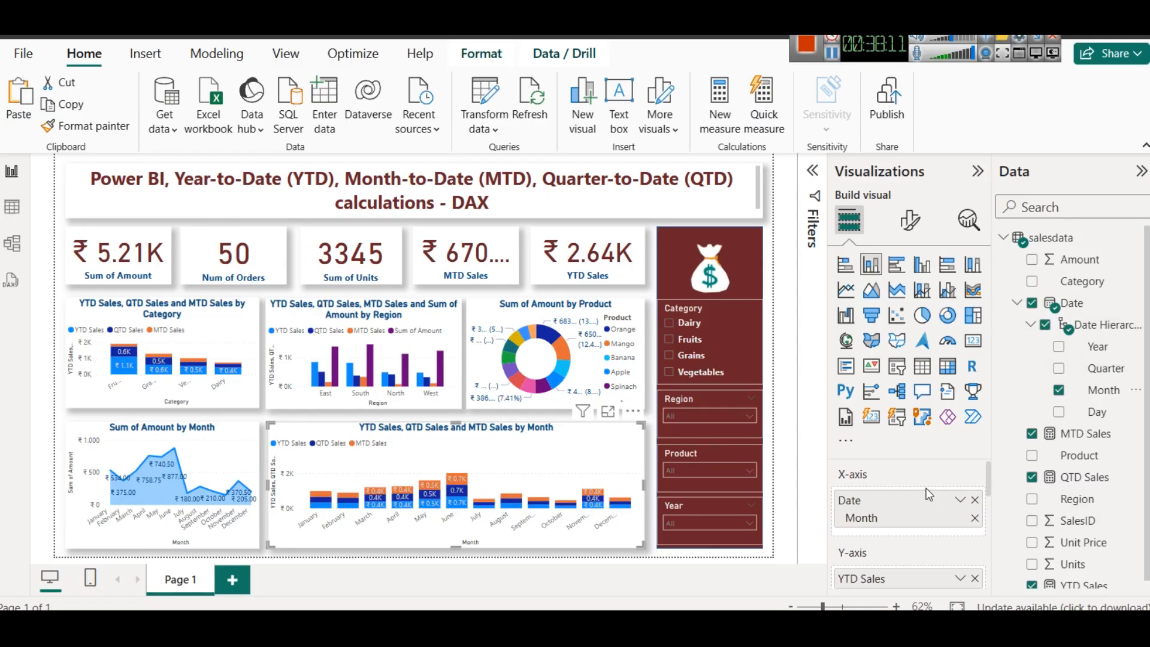
pyautogui.scroll(-3, 927, 493)
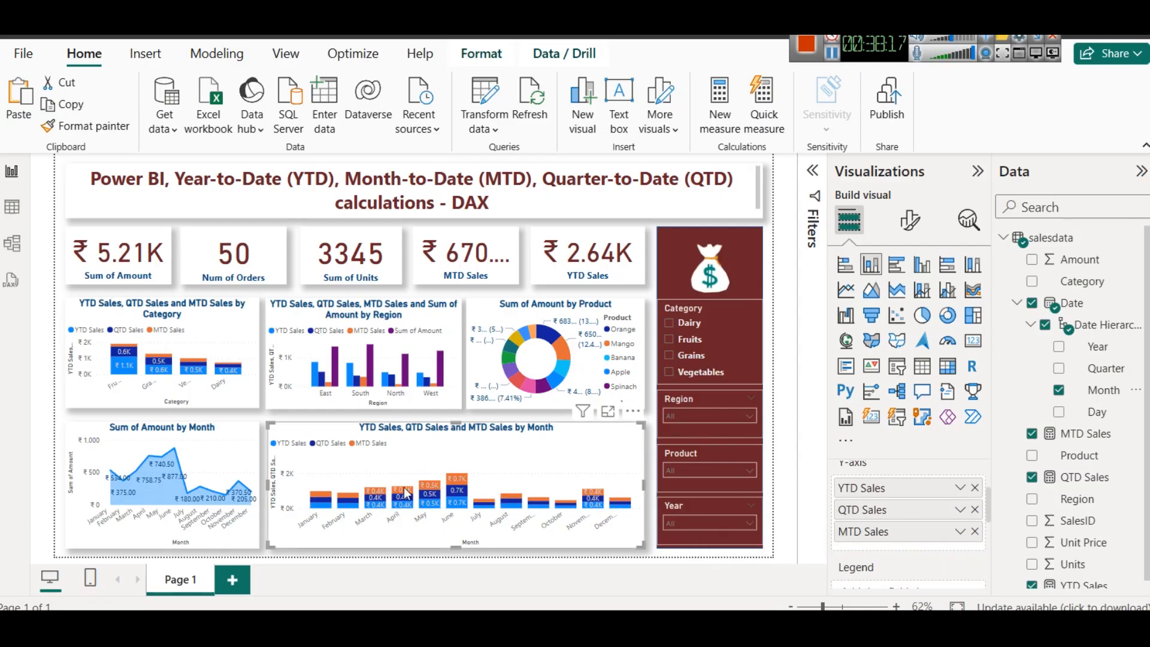
pyautogui.scroll(3, 907, 530)
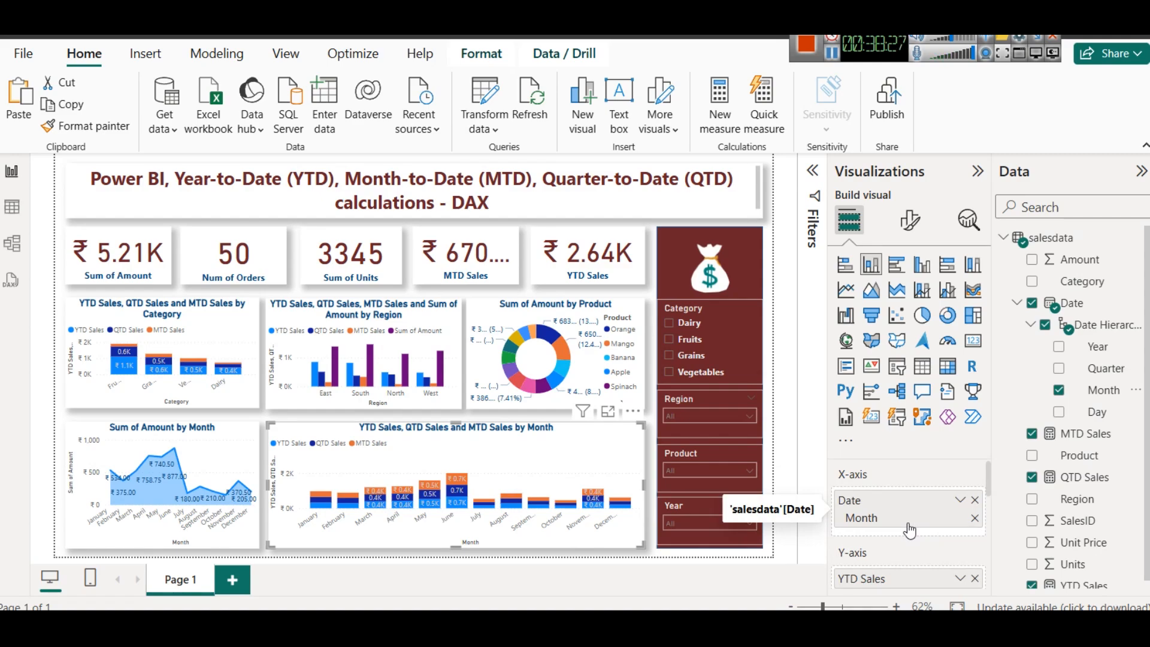
# Remove MTD Sales and QTD Sales from the monthly chart's Y-axis, keeping only YTD Sales
pyautogui.scroll(-3, 935, 528)
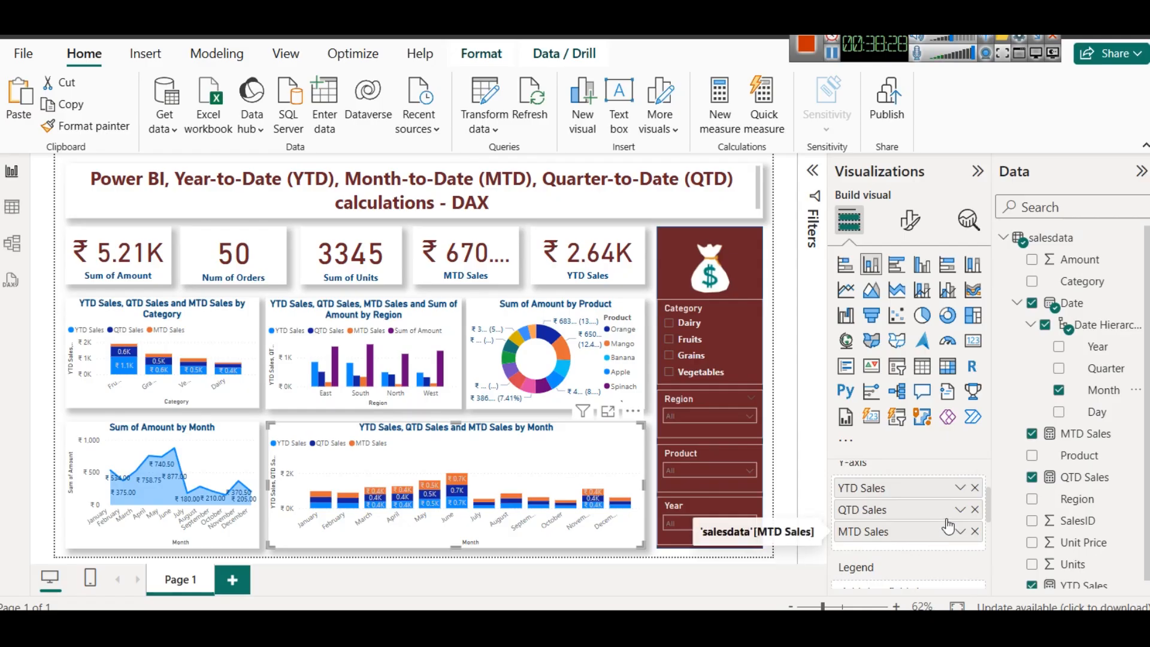
pyautogui.click(976, 532)
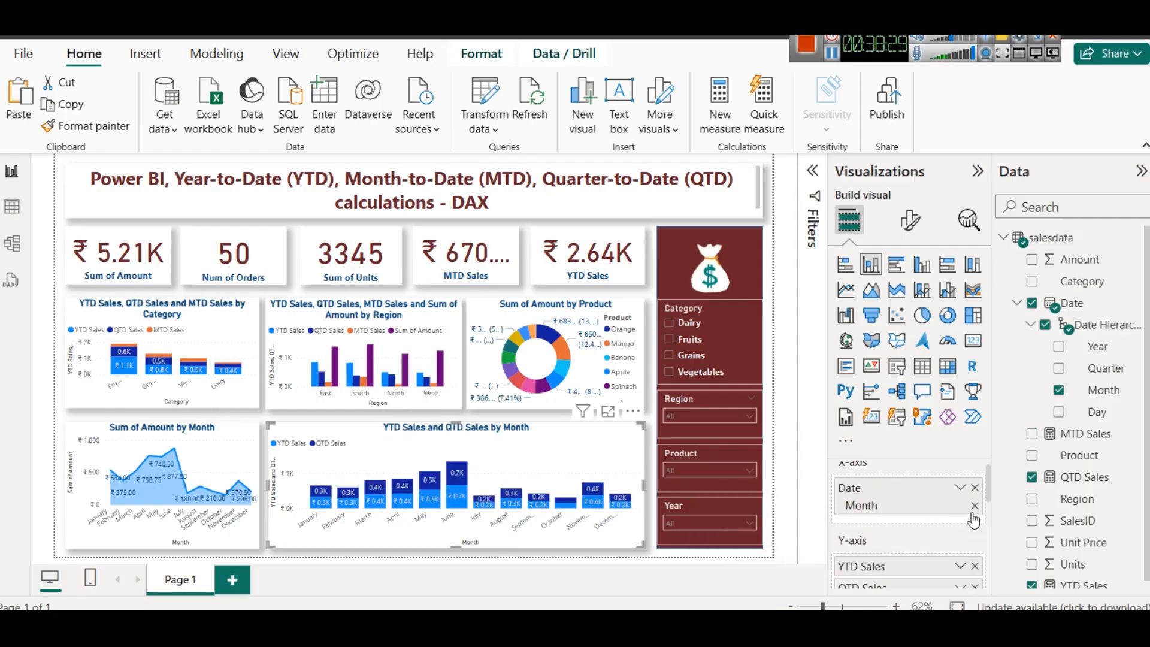
pyautogui.click(977, 588)
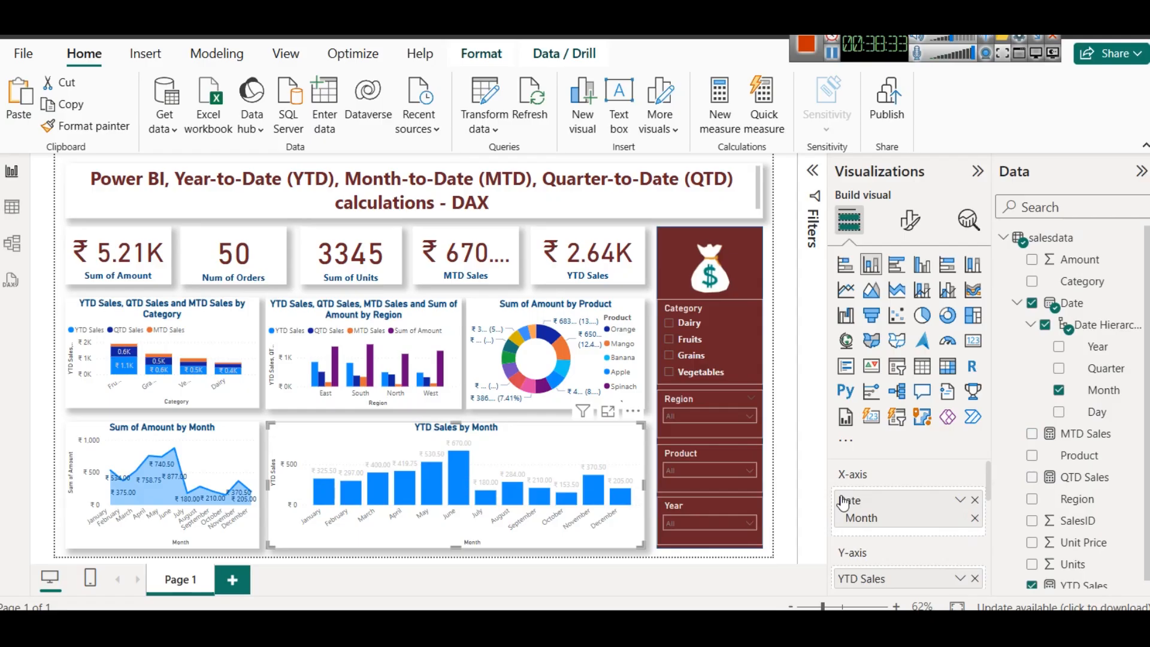
pyautogui.scroll(-2, 880, 538)
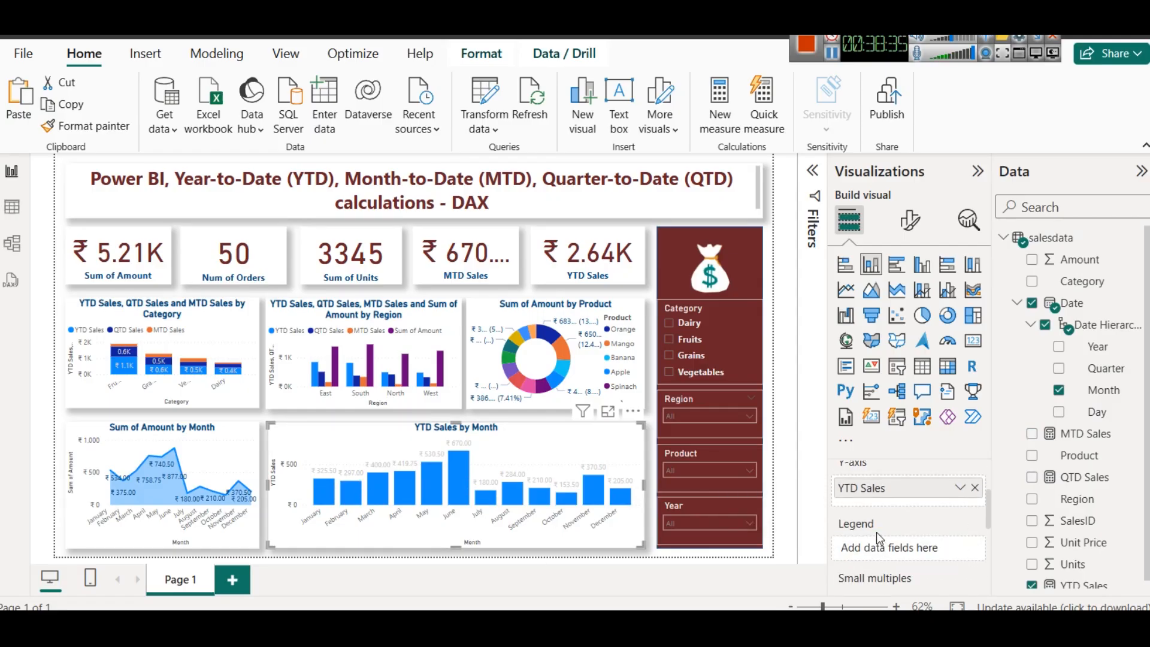
pyautogui.scroll(2, 881, 533)
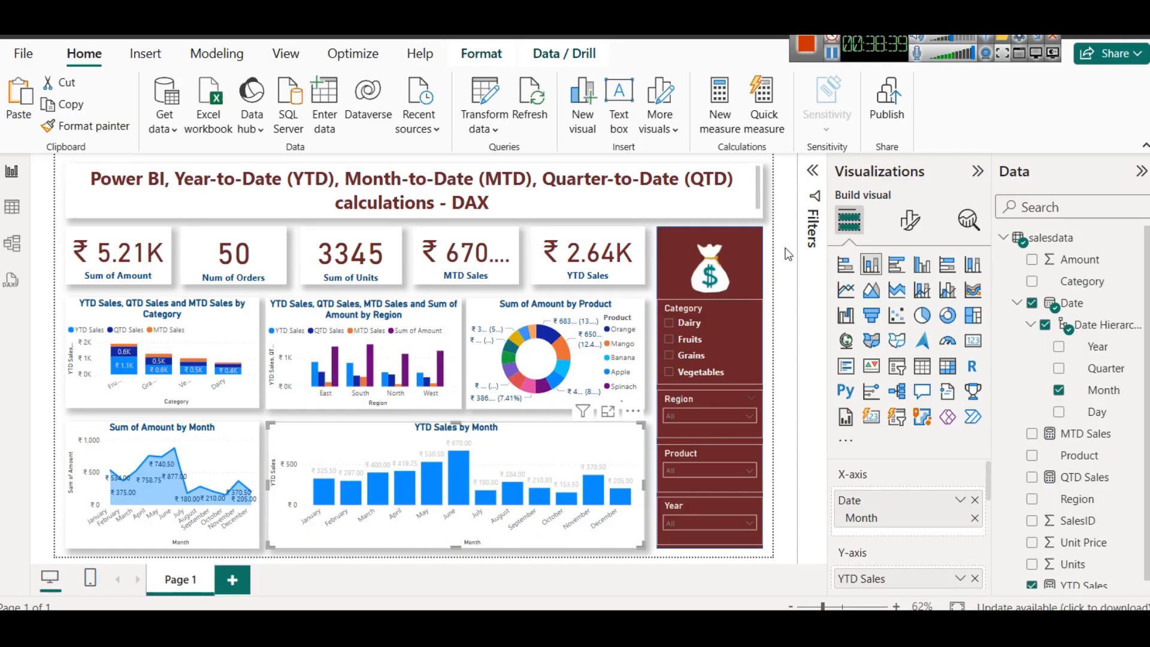
# Color the data label values of the YTD Sales by Month chart dark blue
pyautogui.click(912, 219)
pyautogui.scroll(-2, 867, 495)
pyautogui.click(867, 494)
pyautogui.scroll(-4, 863, 495)
pyautogui.scroll(-2, 865, 551)
pyautogui.scroll(2, 867, 420)
pyautogui.click(865, 420)
pyautogui.scroll(-3, 863, 485)
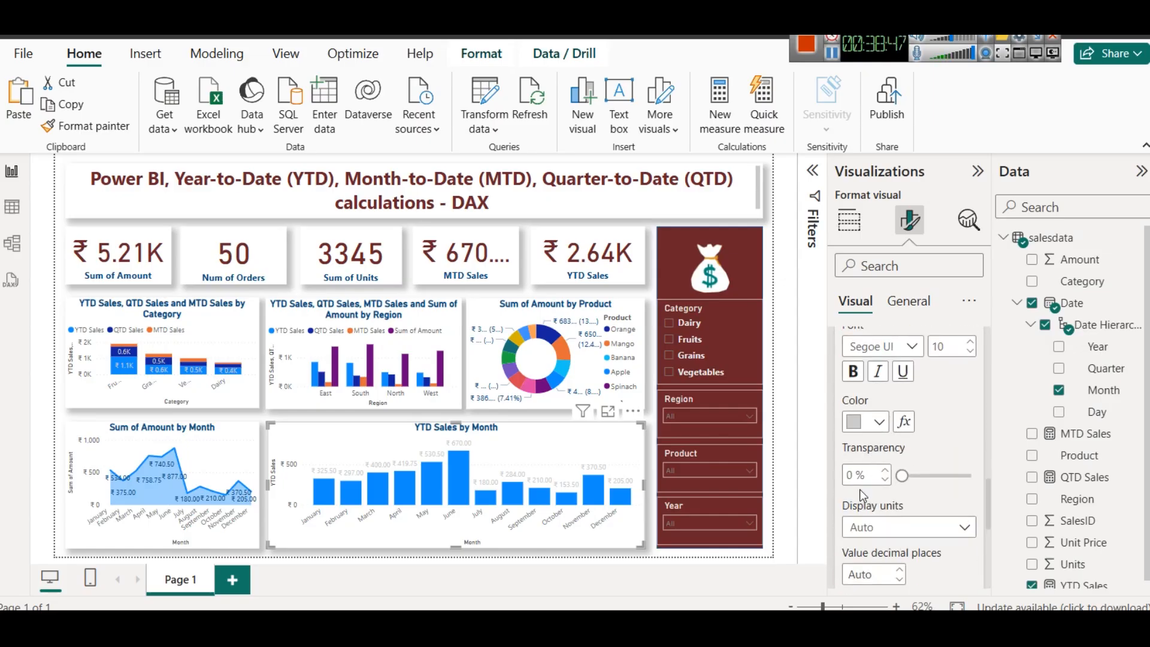
pyautogui.click(872, 422)
pyautogui.click(860, 343)
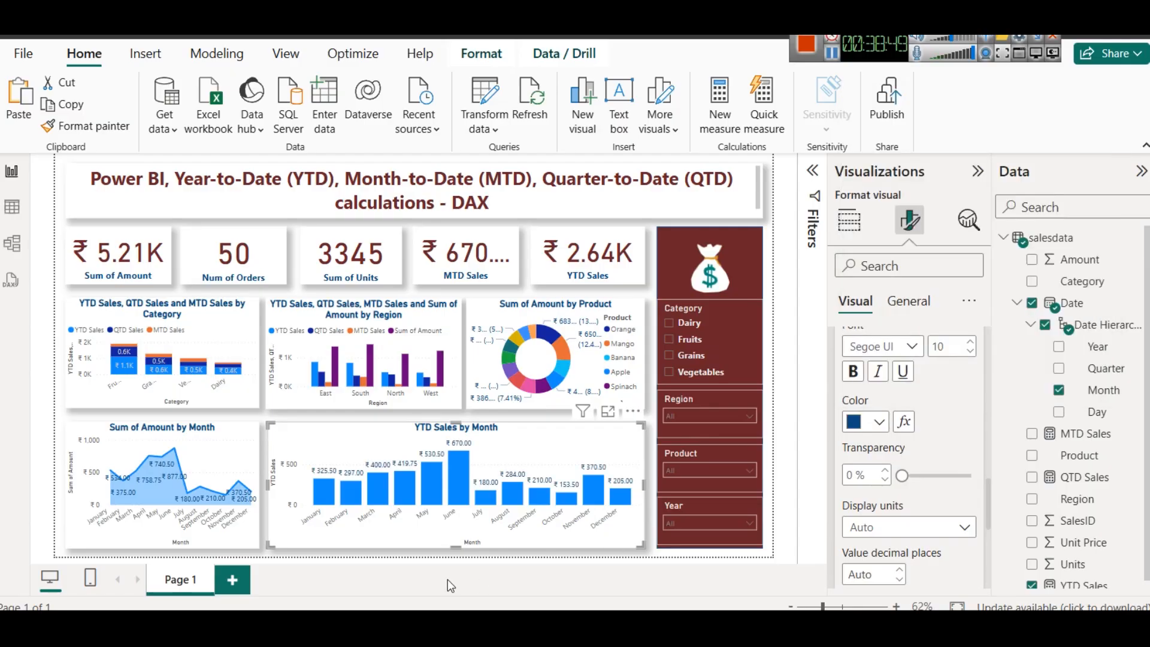
# Review the X-axis and Y-axis fields of the YTD Sales by Month chart and inspect its January and November columns
pyautogui.click(524, 563)
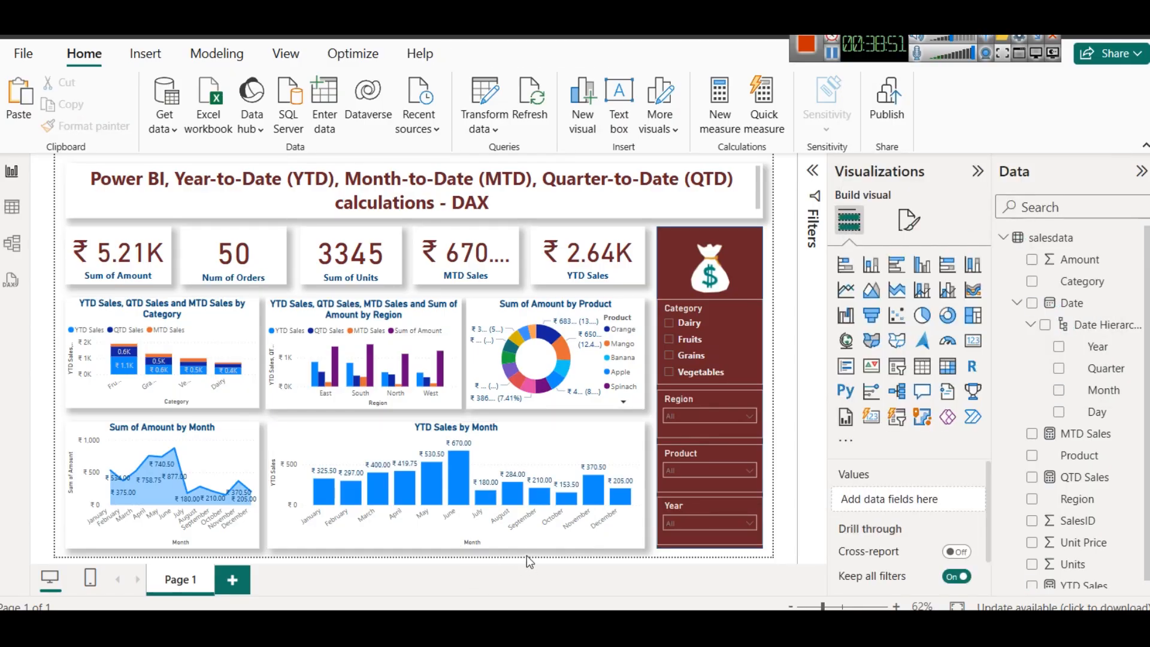
pyautogui.click(612, 436)
pyautogui.scroll(-2, 890, 517)
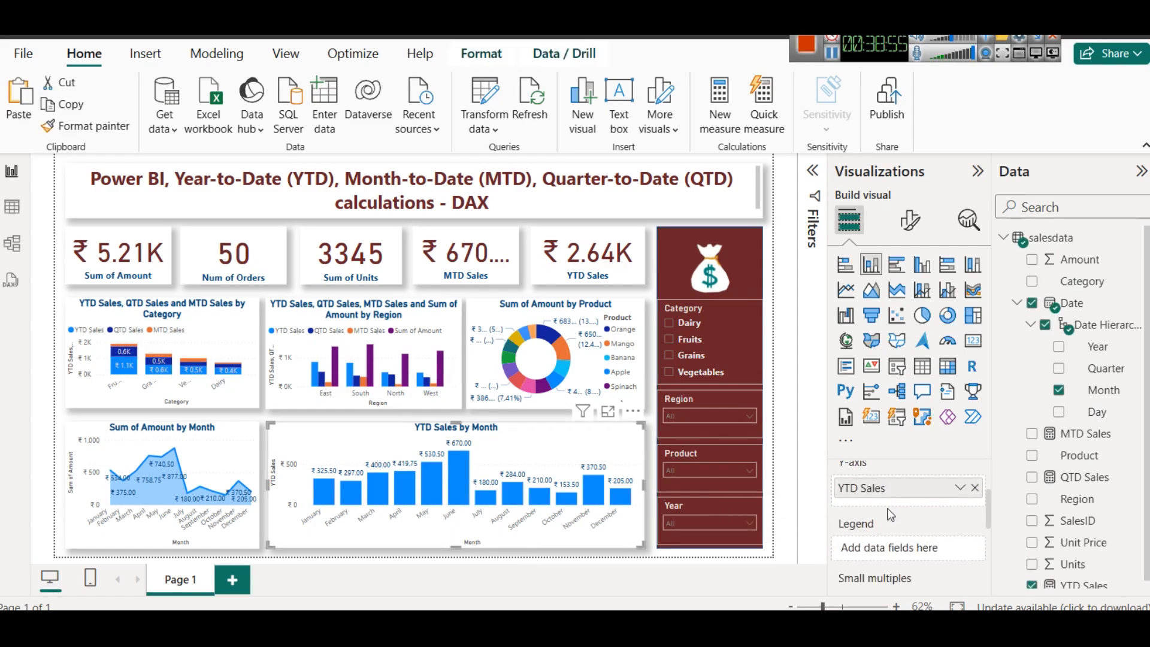
pyautogui.scroll(2, 890, 517)
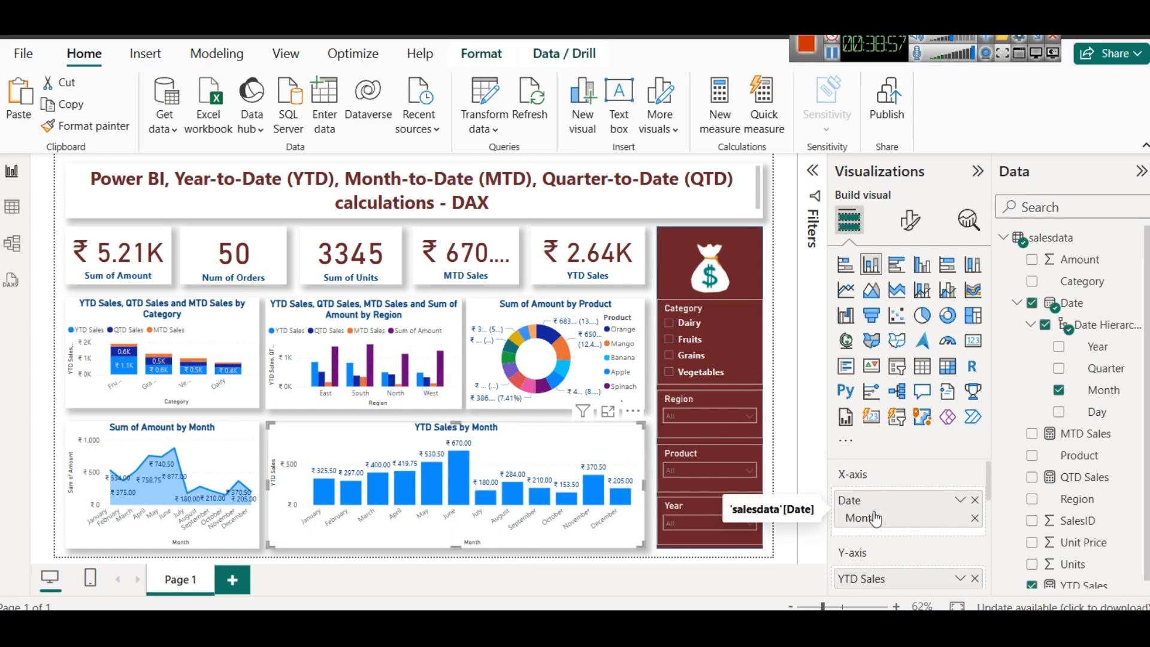
pyautogui.scroll(-2, 908, 498)
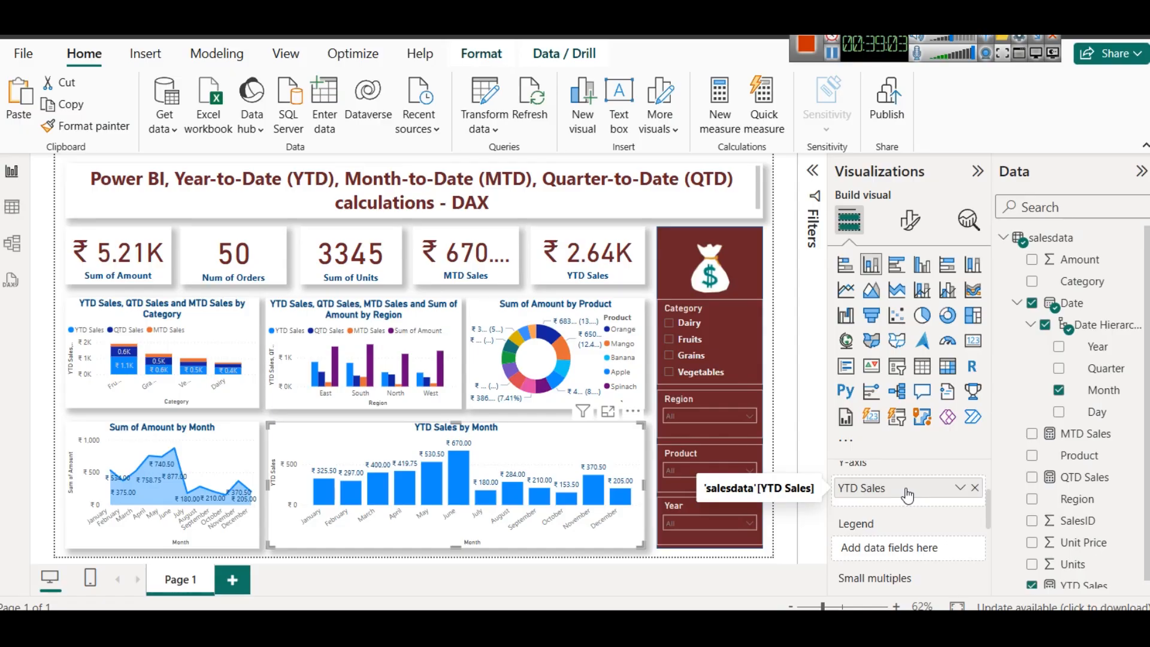
pyautogui.moveTo(318, 499)
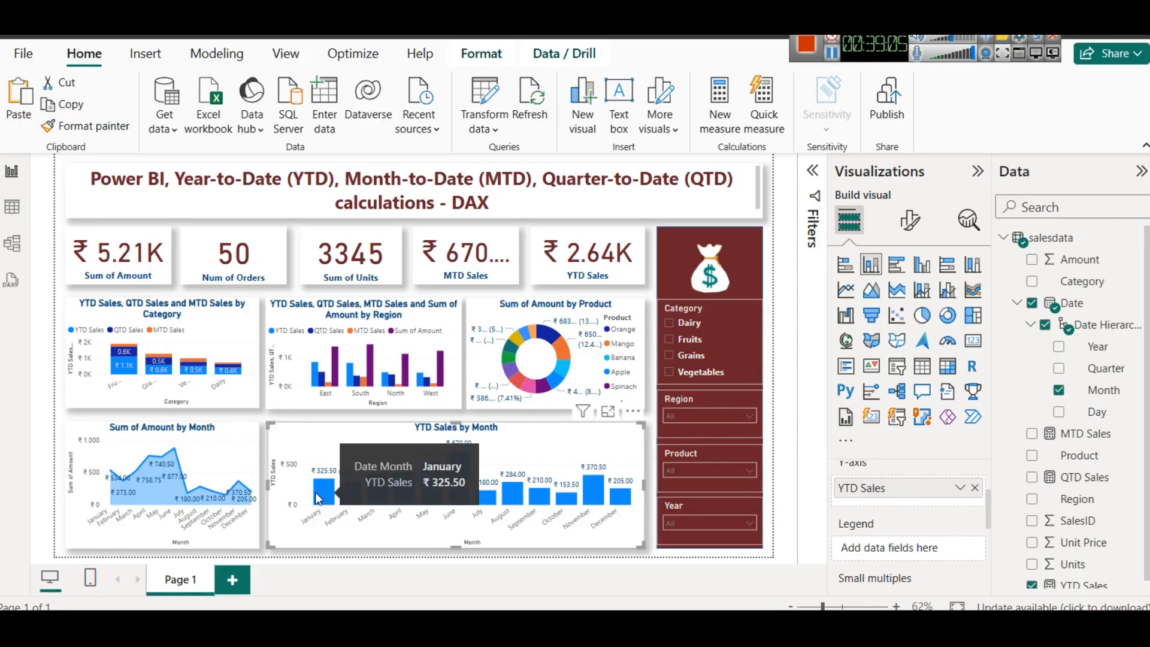
pyautogui.moveTo(595, 495)
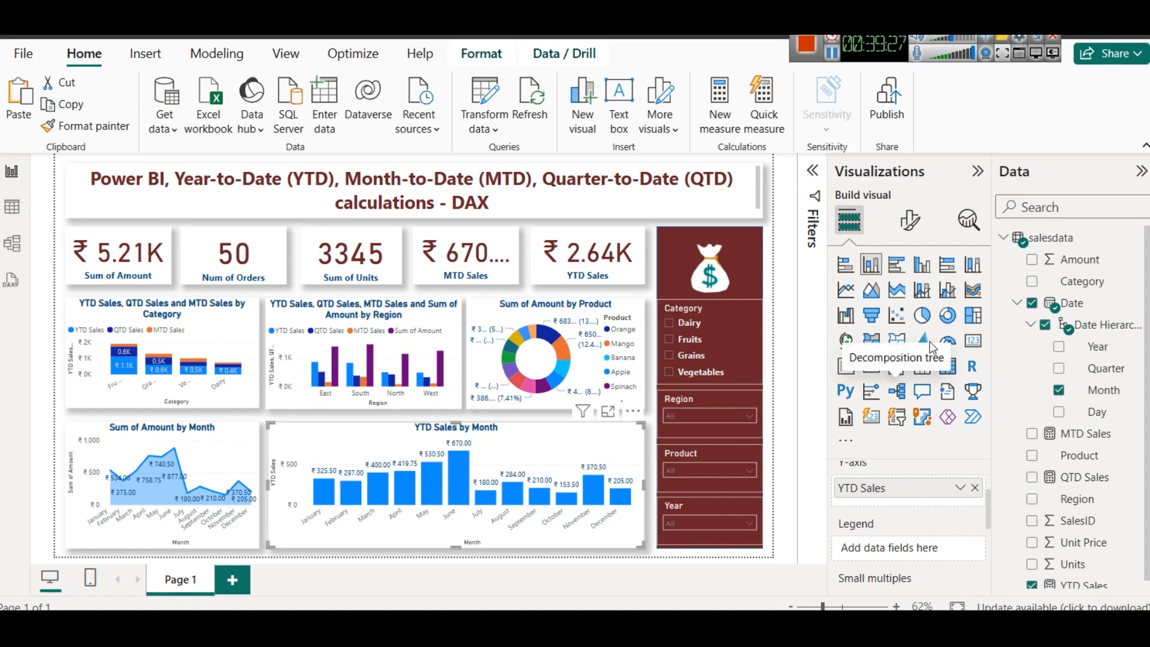
# Convert the YTD Sales by Month chart to a ribbon chart and add Category as its legend
pyautogui.click(974, 291)
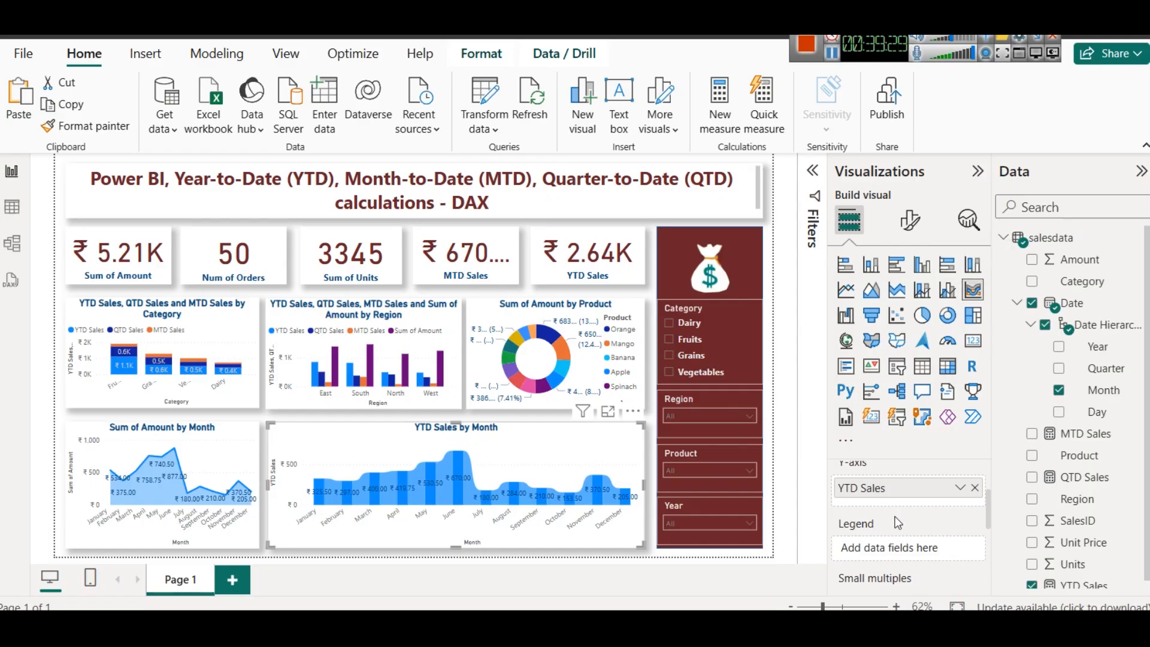
pyautogui.scroll(2, 898, 548)
pyautogui.scroll(-2, 893, 544)
pyautogui.moveTo(1076, 281); pyautogui.dragTo(912, 547)
# View the ribbon chart in focus mode, inspect the Fruits YTD sales for January, May, August and November, and return to the report
pyautogui.click(608, 412)
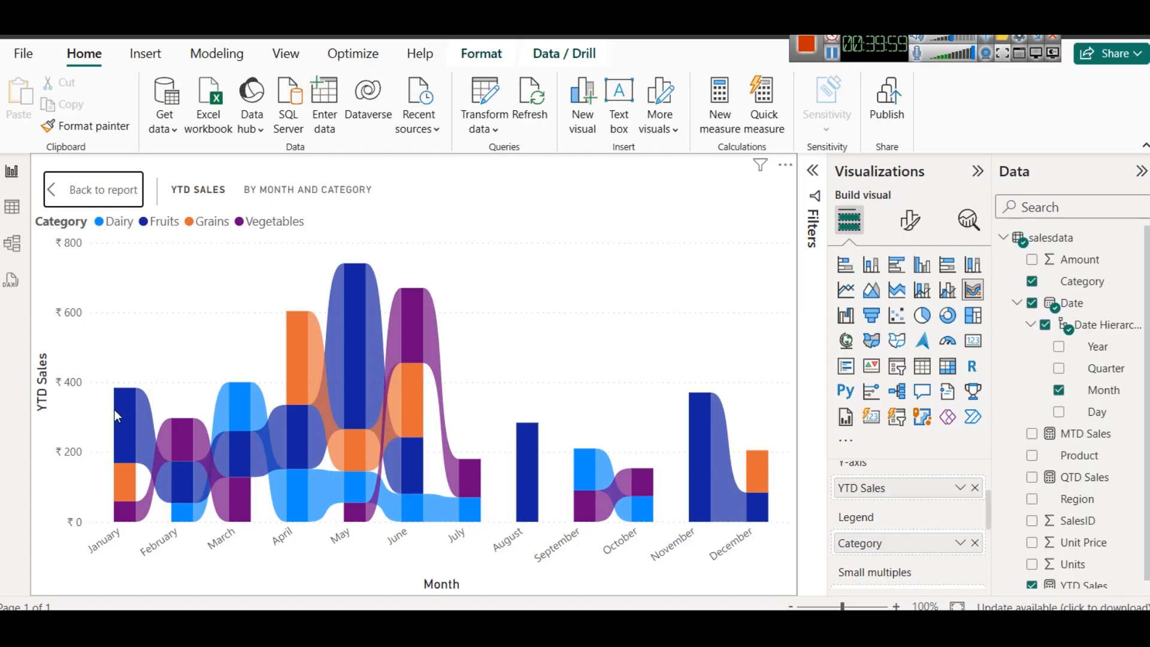
pyautogui.moveTo(121, 417)
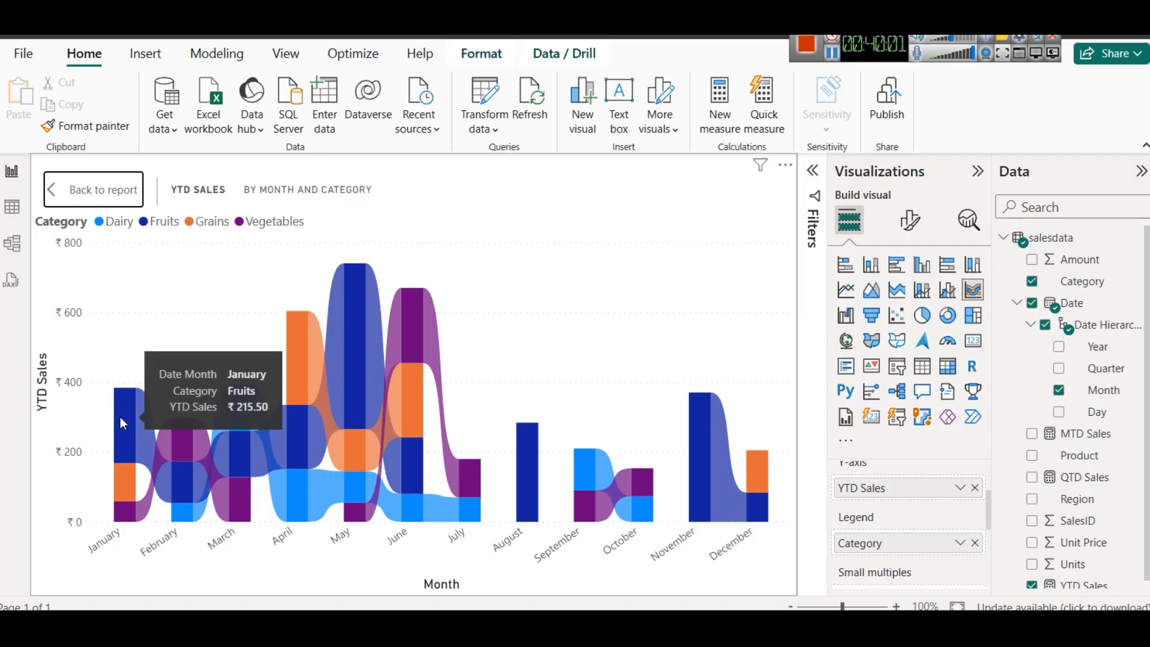
pyautogui.moveTo(354, 337)
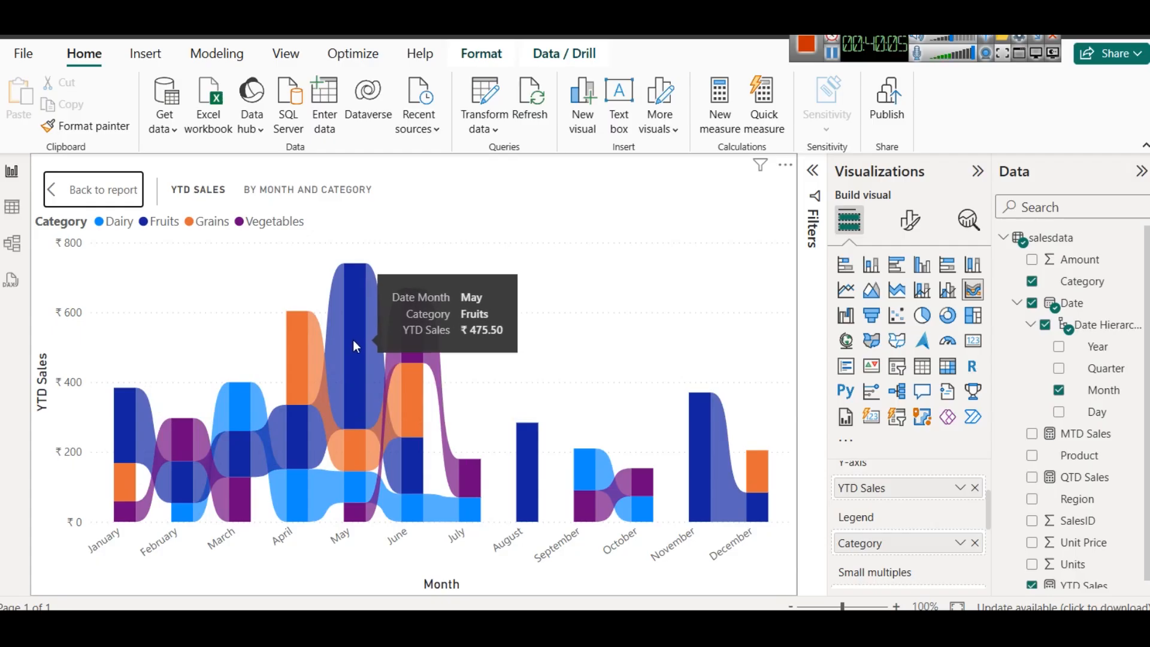
pyautogui.moveTo(534, 437)
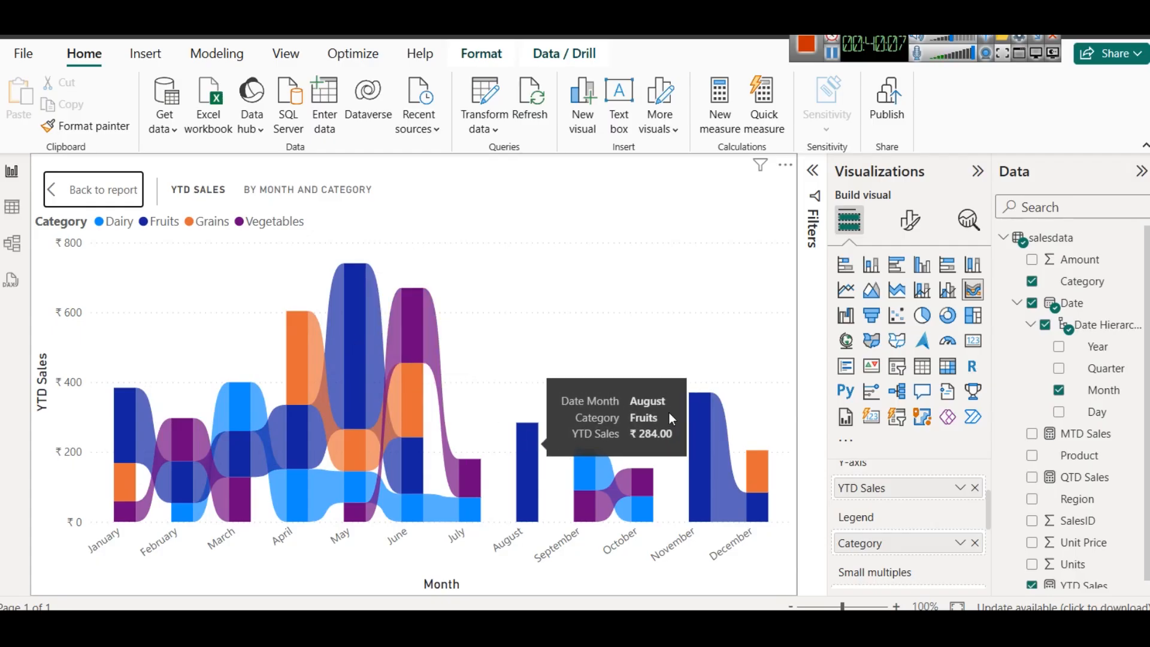
pyautogui.moveTo(698, 454)
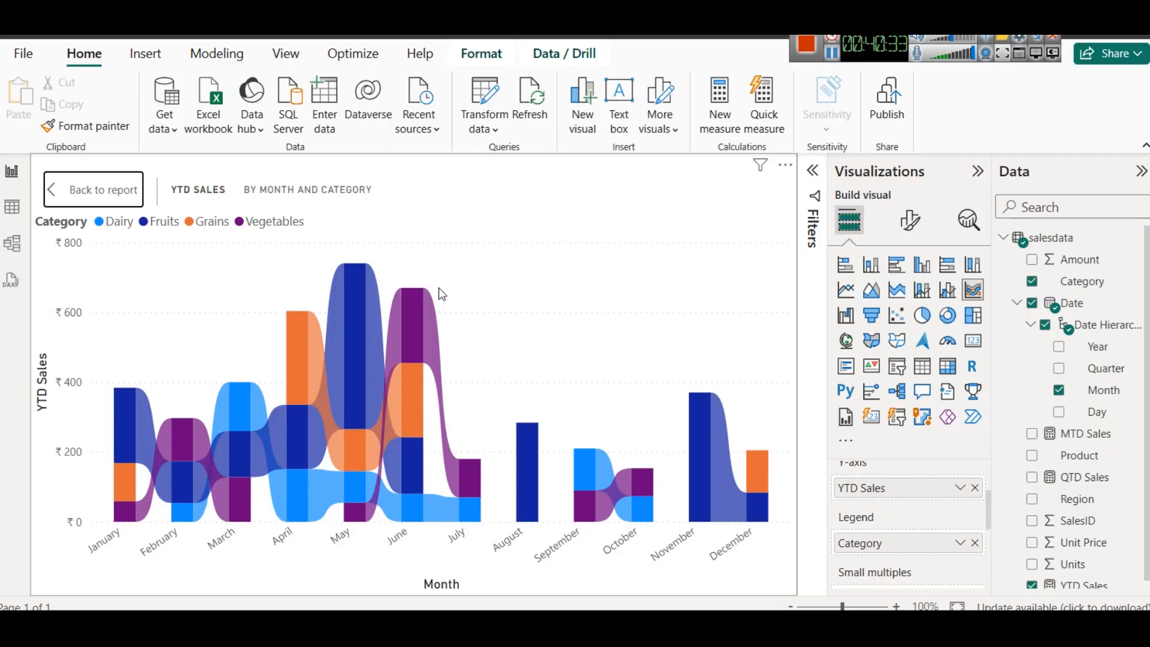
pyautogui.click(95, 188)
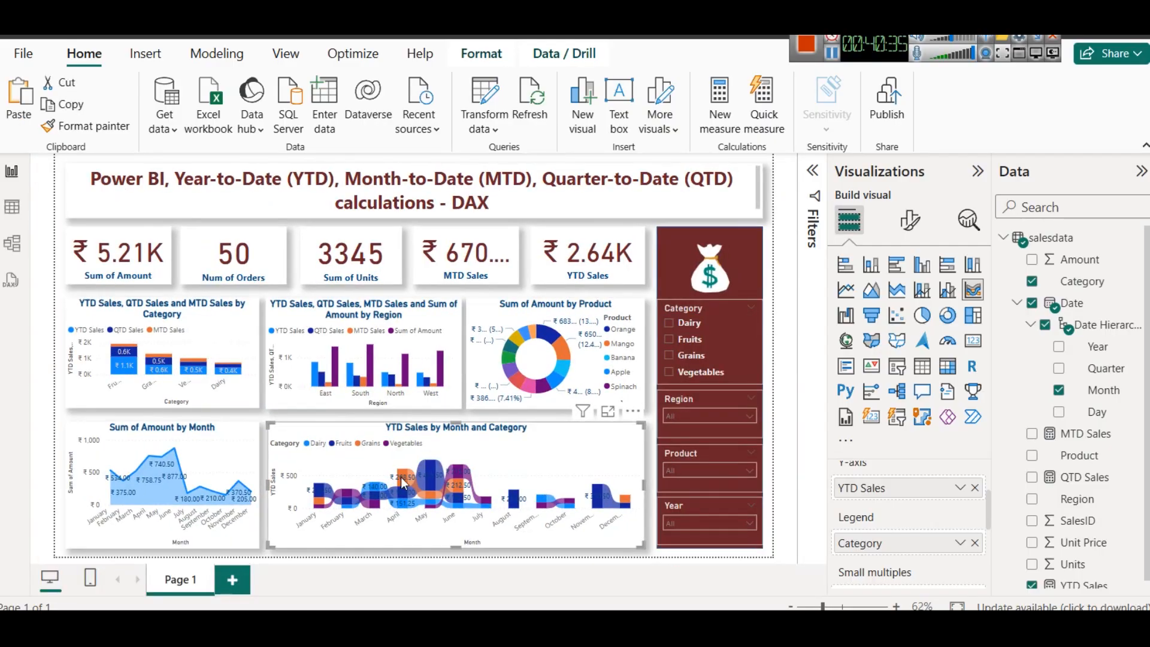
# Enlarge the ribbon chart in focus mode again, examine the Vegetables ribbons between months for sales and rank changes, and return to the report
pyautogui.click(433, 552)
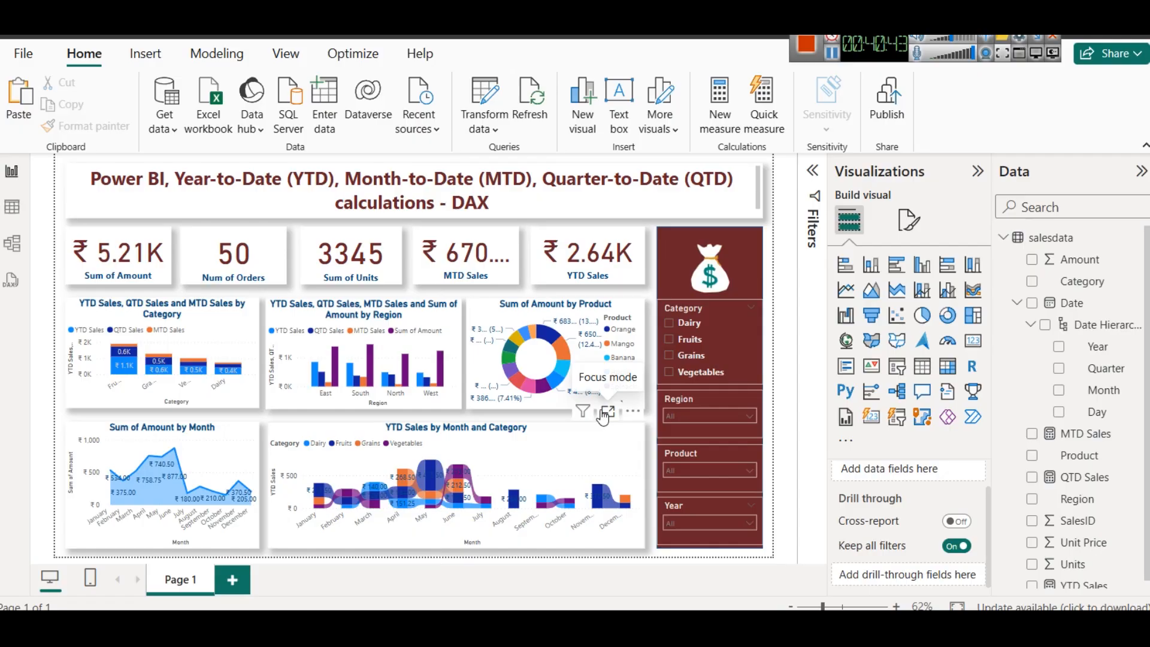
pyautogui.click(607, 411)
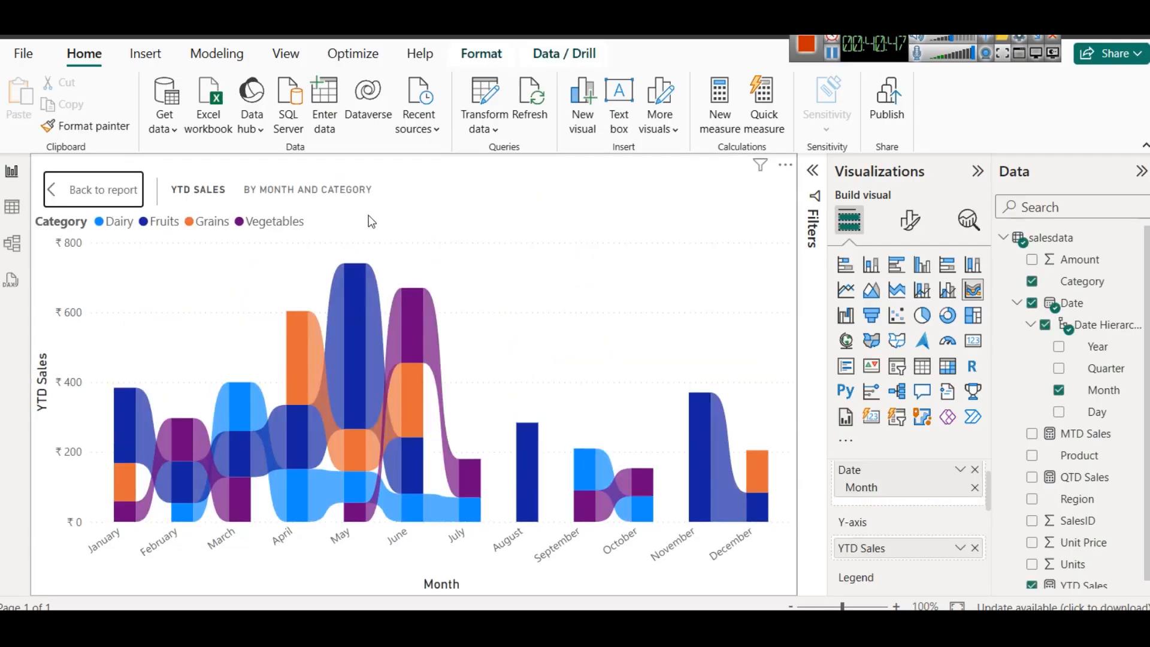
pyautogui.moveTo(128, 526)
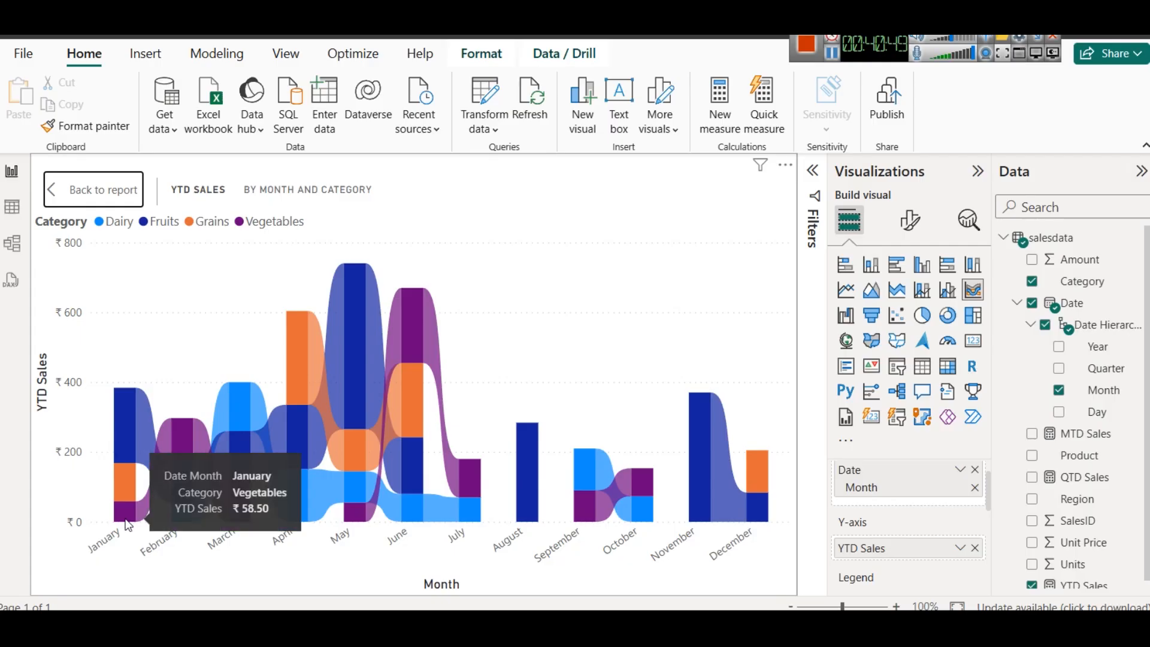
pyautogui.moveTo(173, 444)
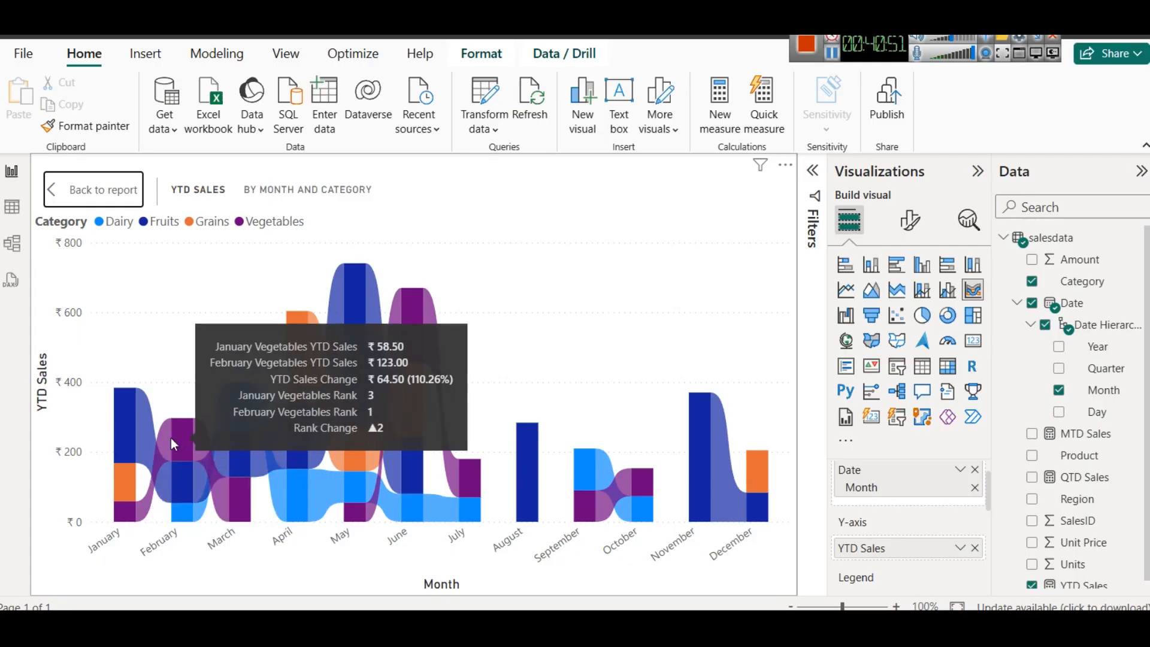
pyautogui.moveTo(439, 319)
pyautogui.moveTo(627, 483)
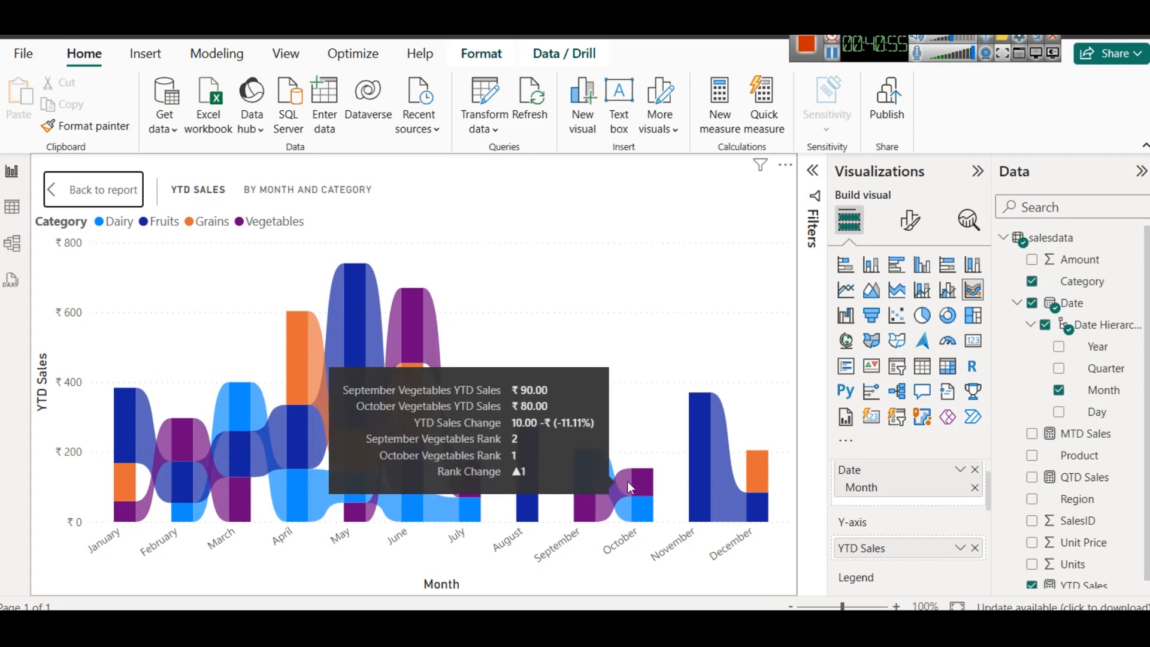
pyautogui.click(79, 187)
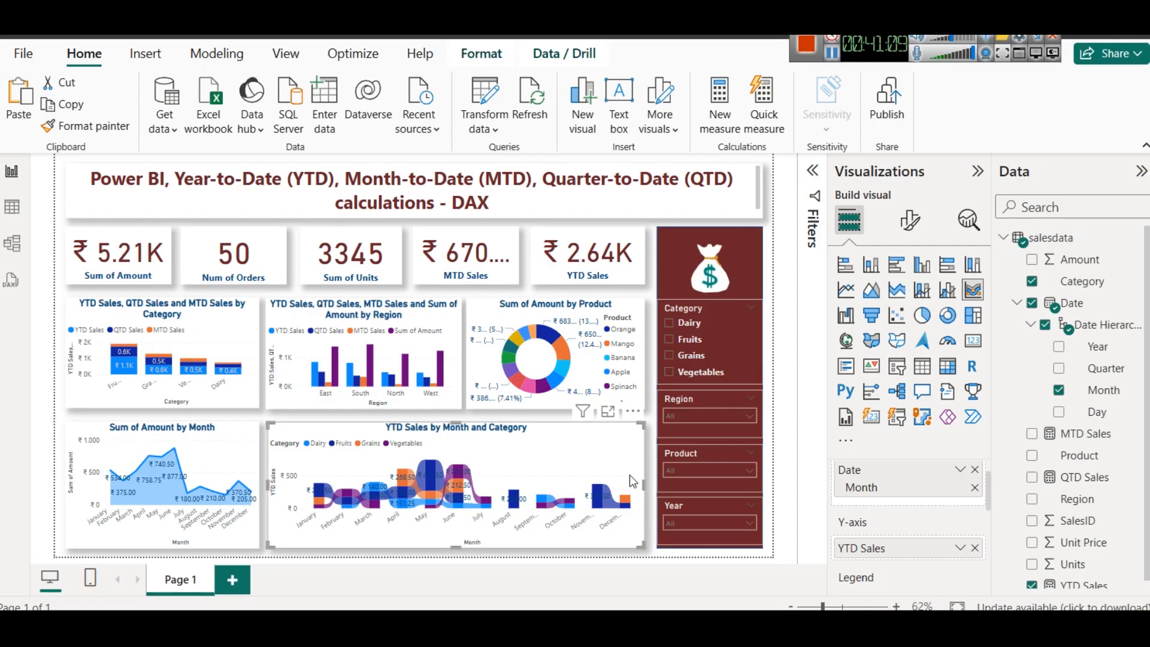
# Deselect the ribbon chart and collapse the Visualizations pane and the command ribbon to give the report canvas more room
pyautogui.click(417, 556)
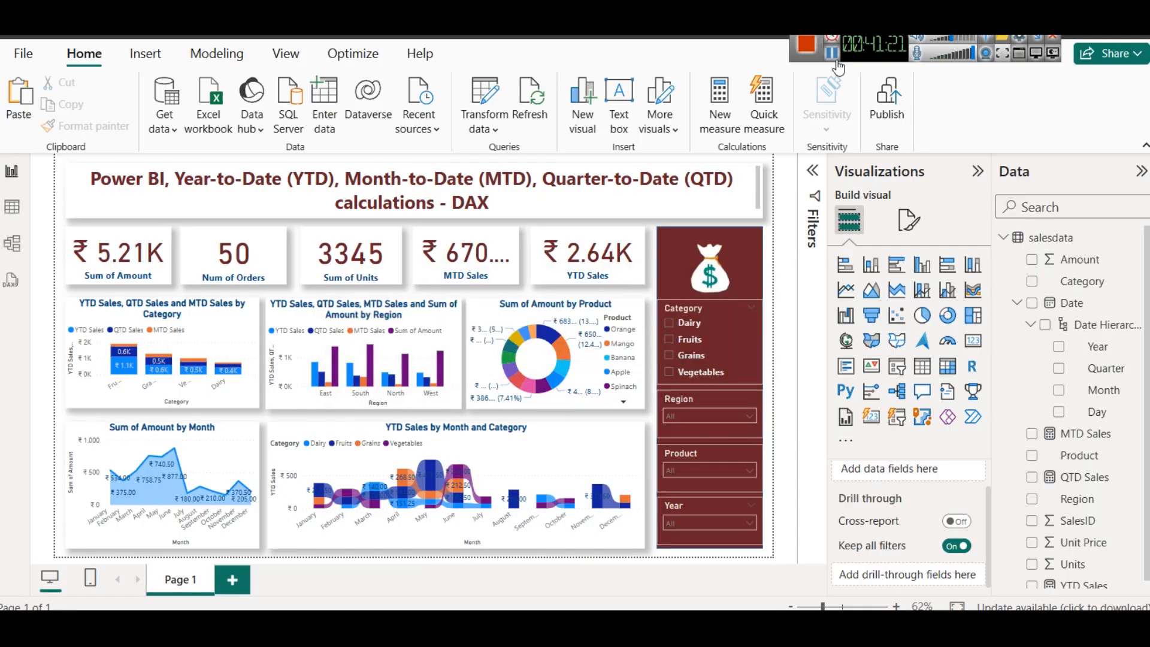
pyautogui.click(978, 171)
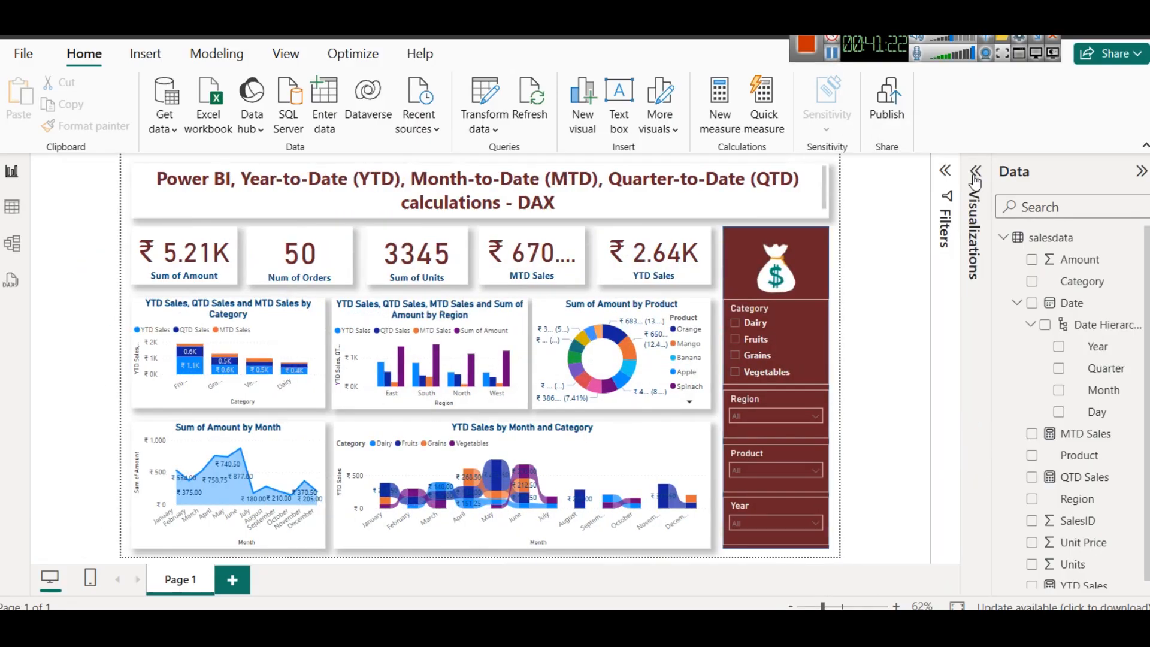
pyautogui.click(1145, 146)
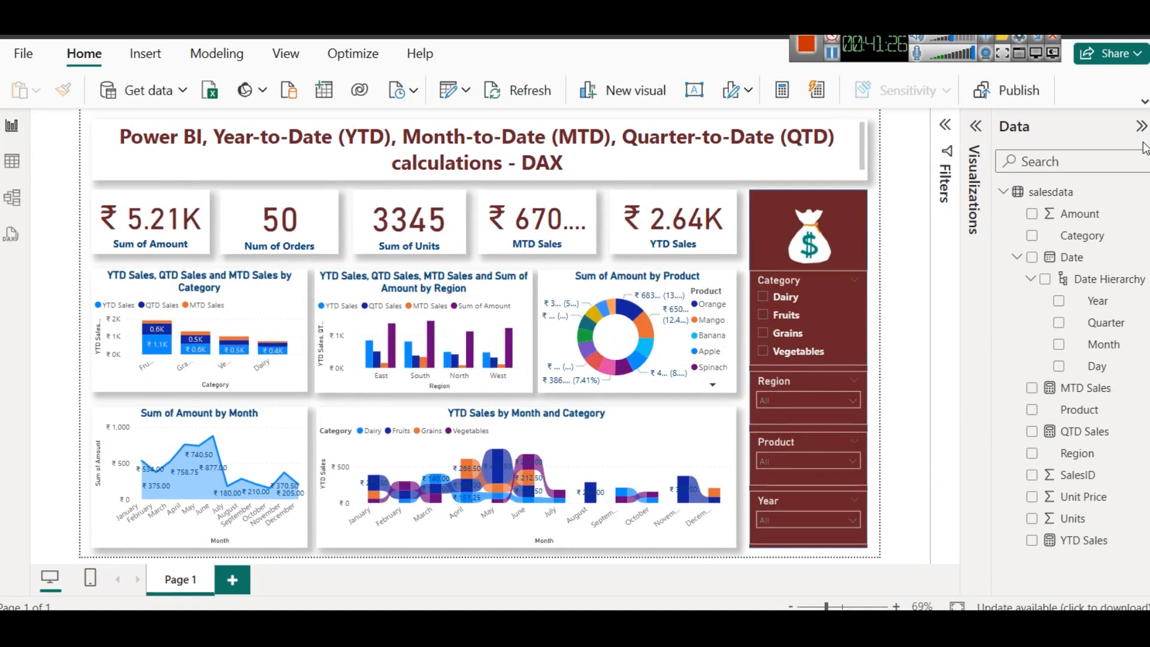